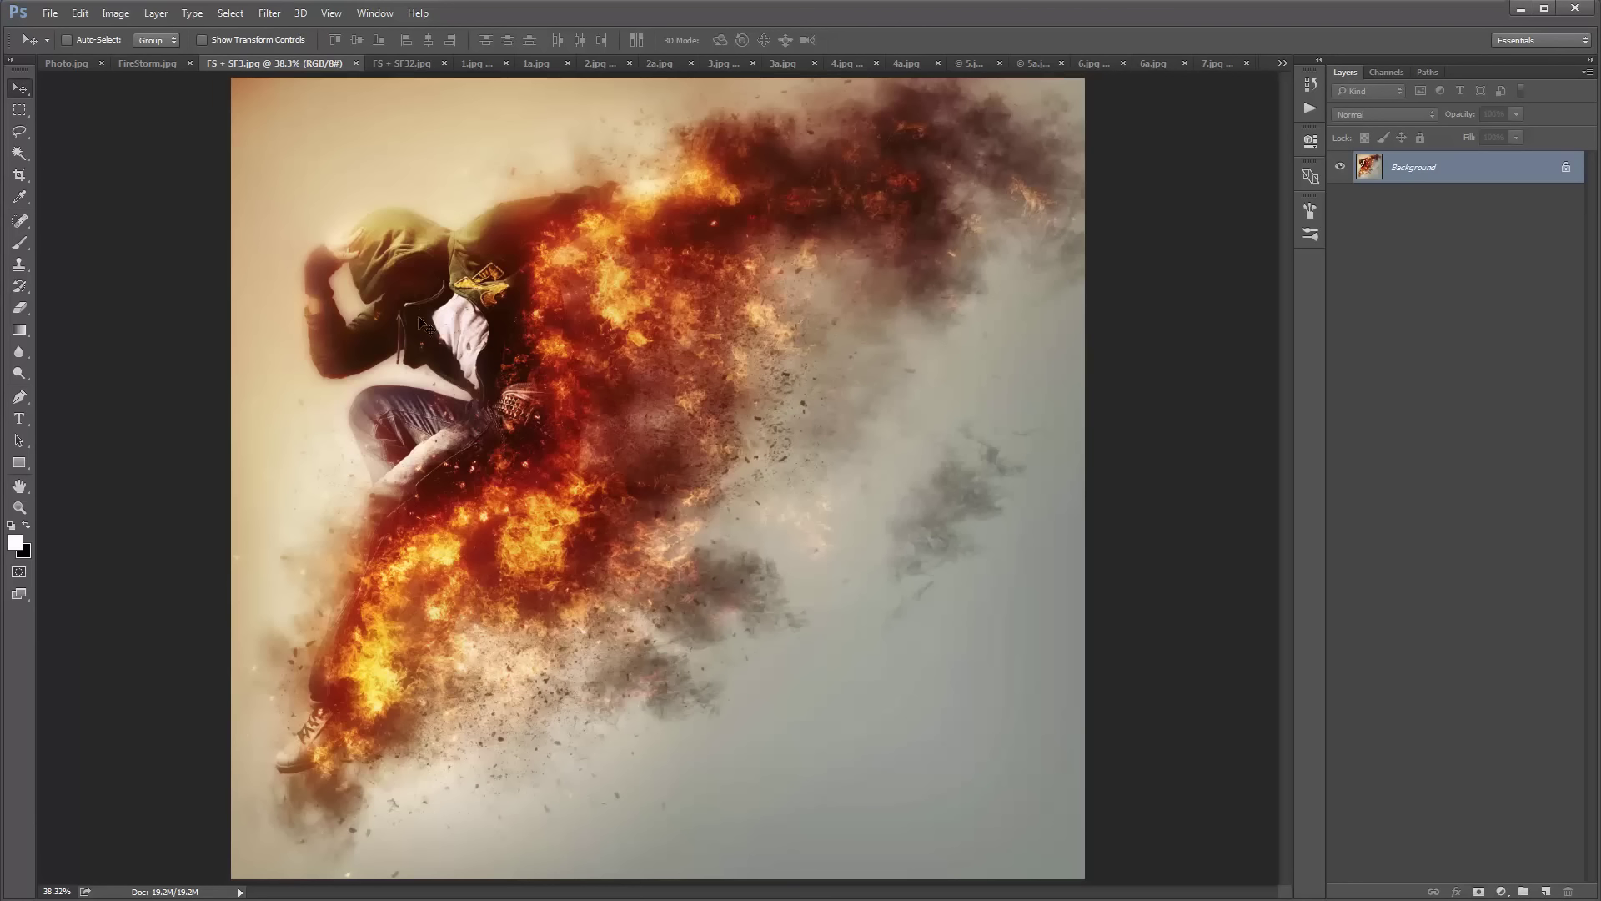
View the FS + SF32.jpg example, the original photo 1.jpg and its fire version 1a.jpg.
{"action": "left_click", "coordinate": [414, 64]}
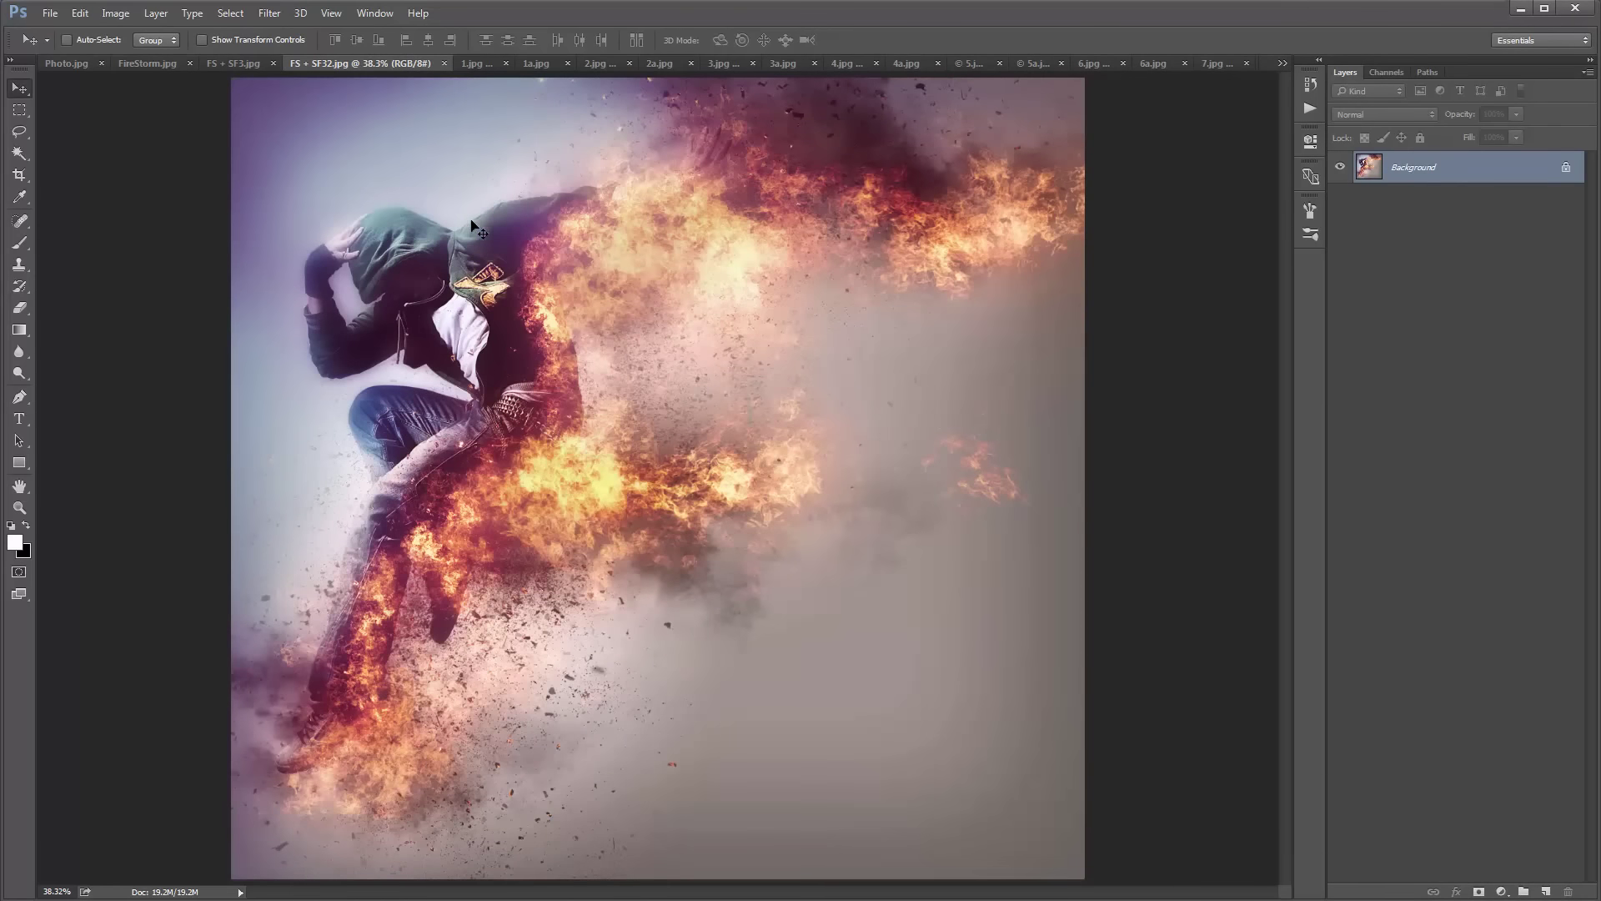
{"action": "left_click", "coordinate": [469, 67]}
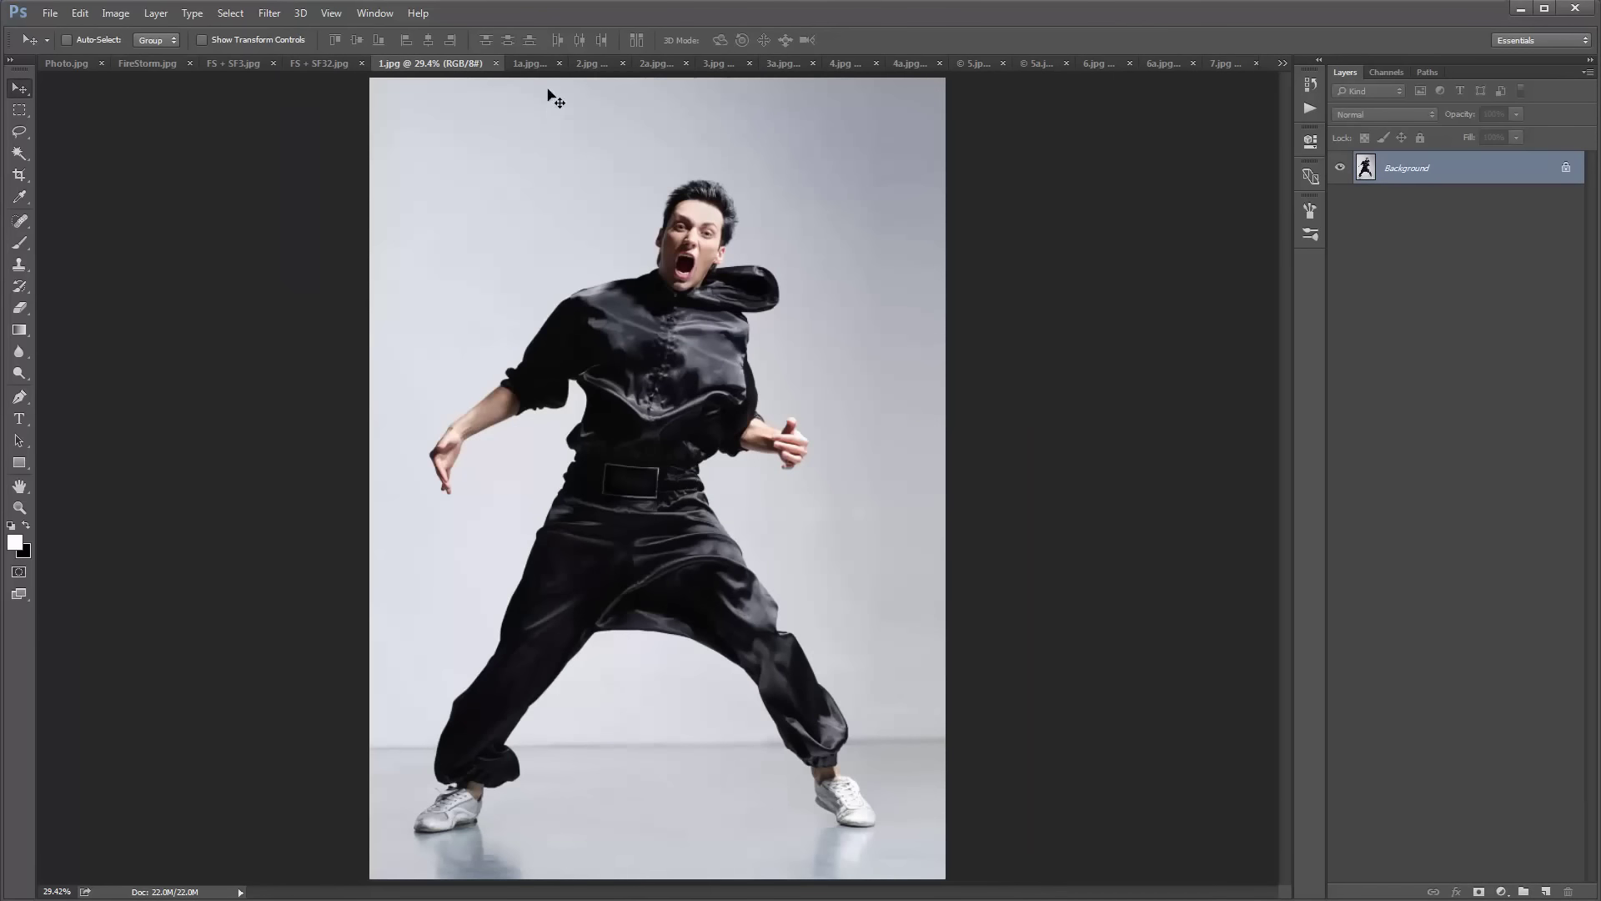
{"action": "left_click", "coordinate": [526, 62]}
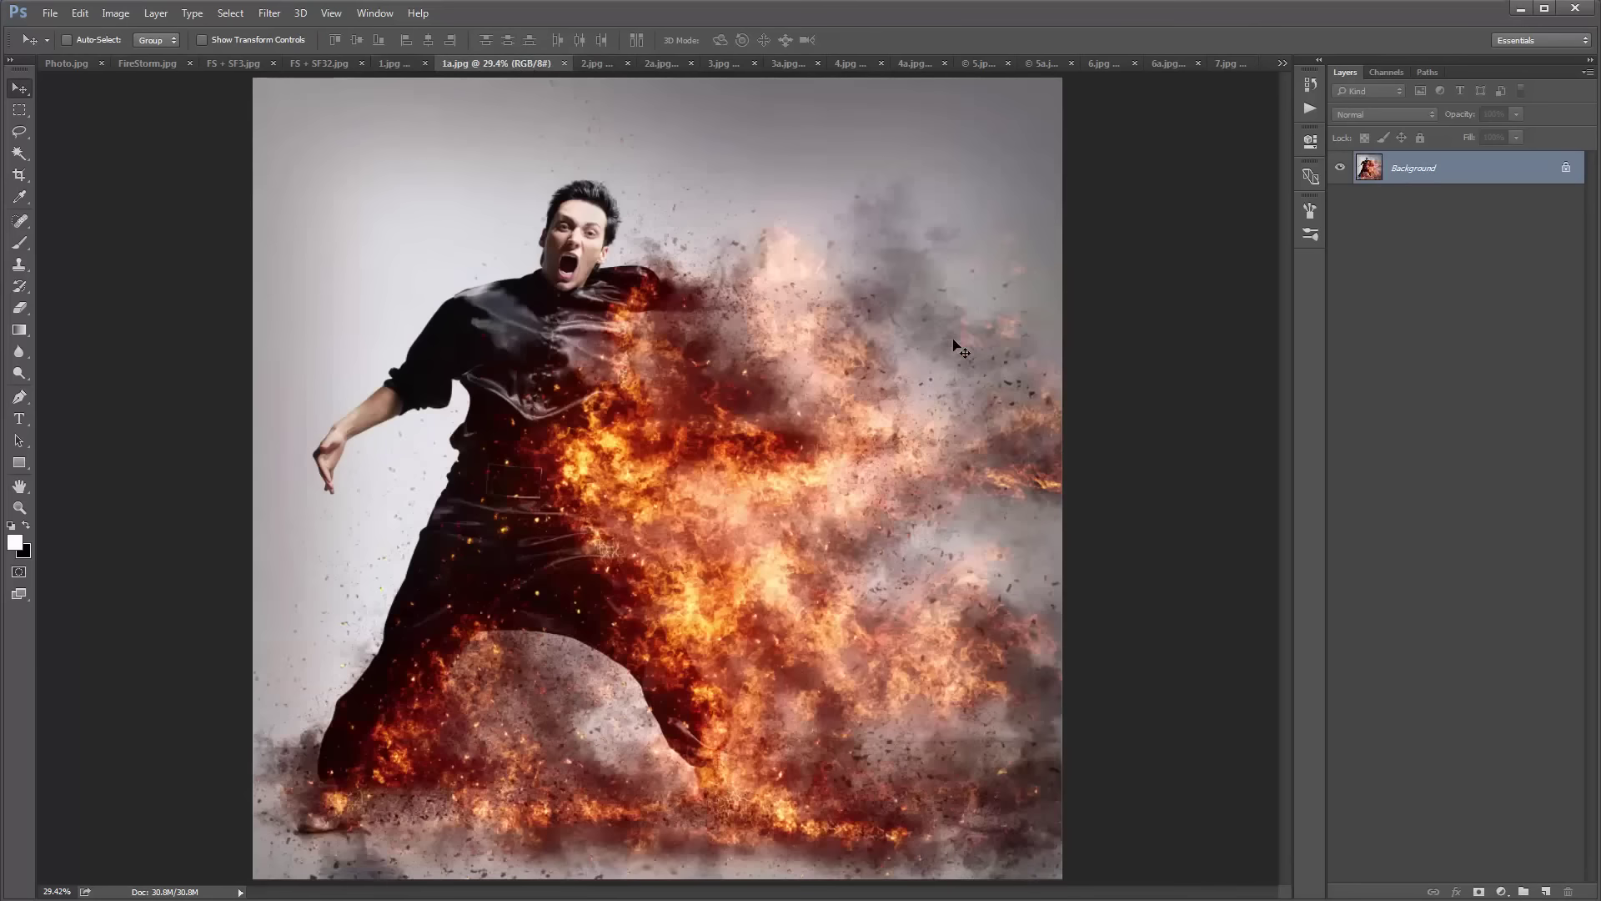
Inspect the flames, smoke and debris in 1a.jpg at 100% zoom, and return to the full image.
{"action": "key", "text": "ctrl+1"}
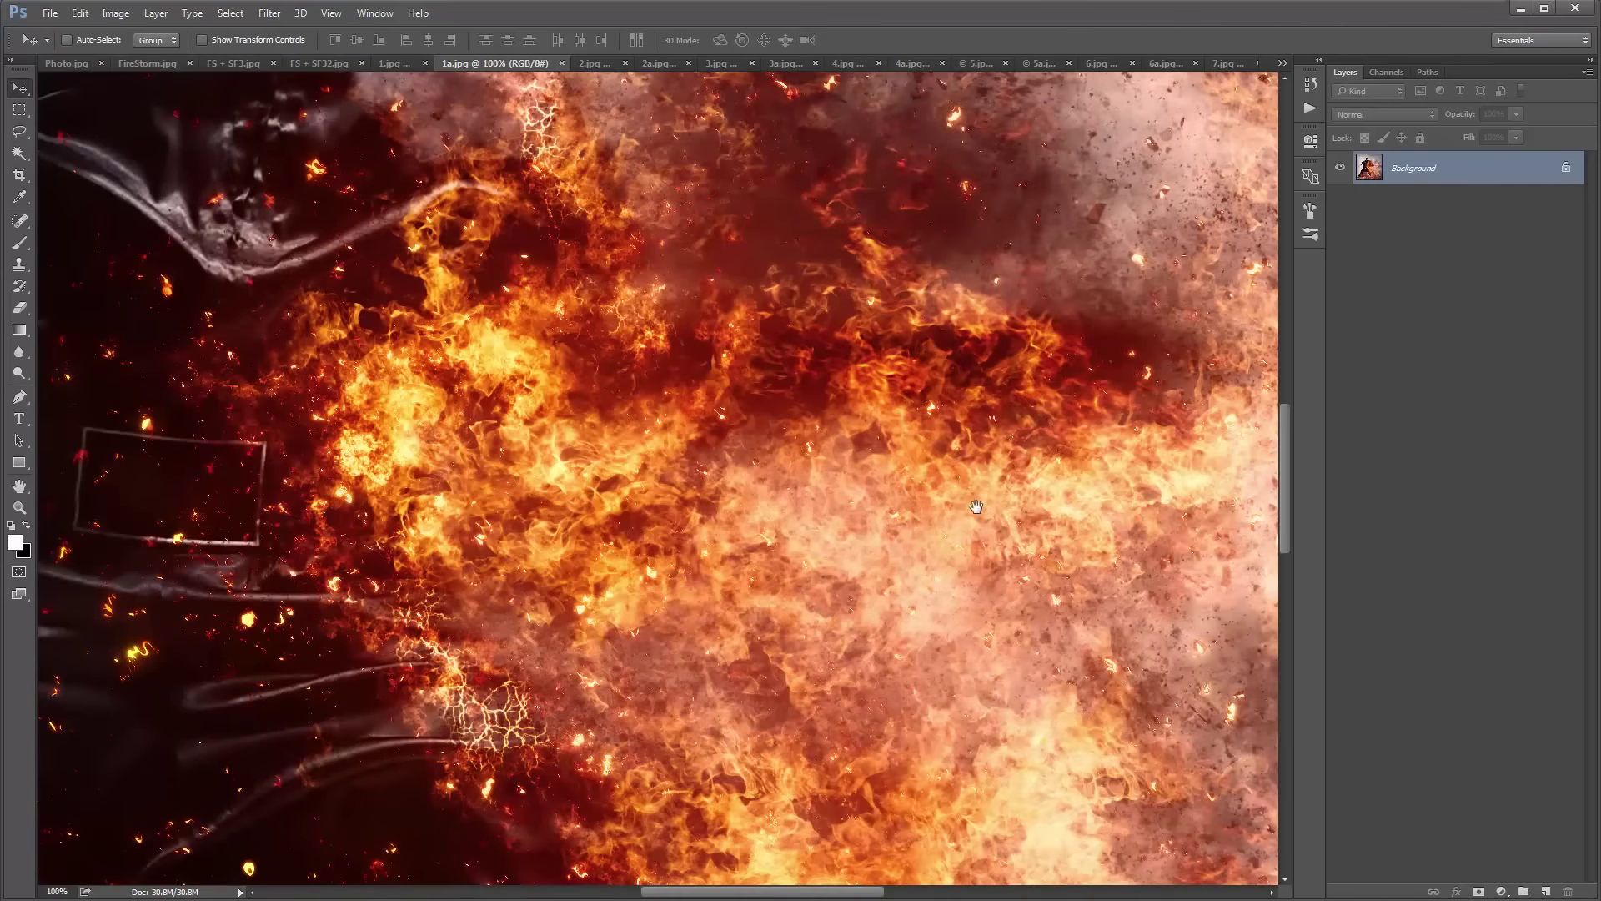
{"action": "left_click_drag", "start_coordinate": [974, 502], "coordinate": [727, 303]}
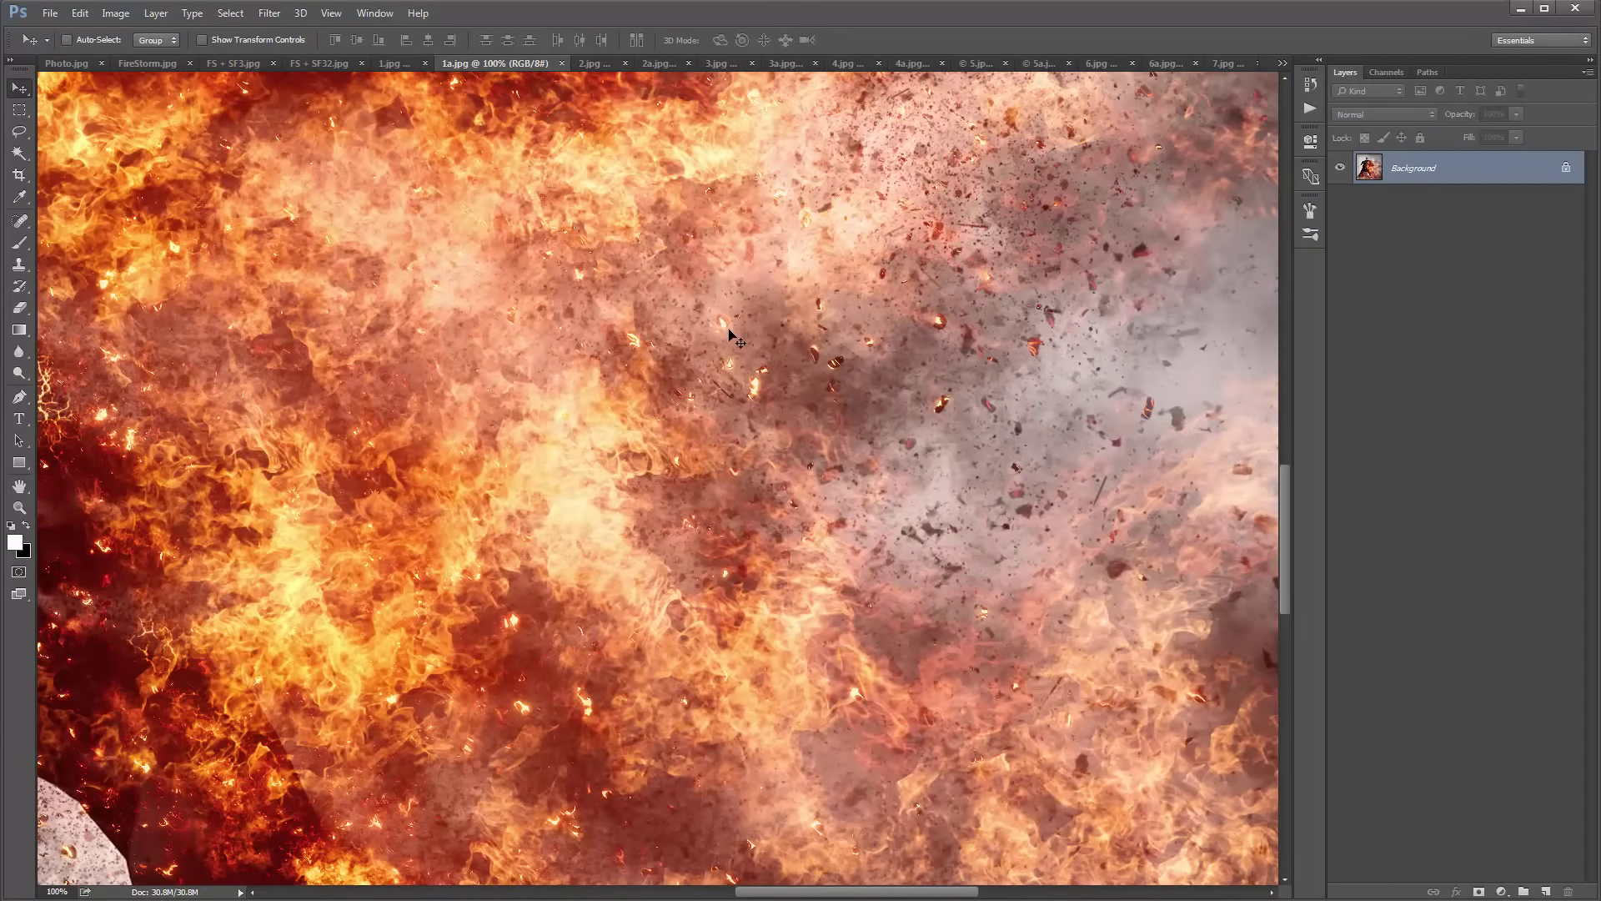
{"action": "left_click_drag", "start_coordinate": [1054, 346], "coordinate": [914, 568]}
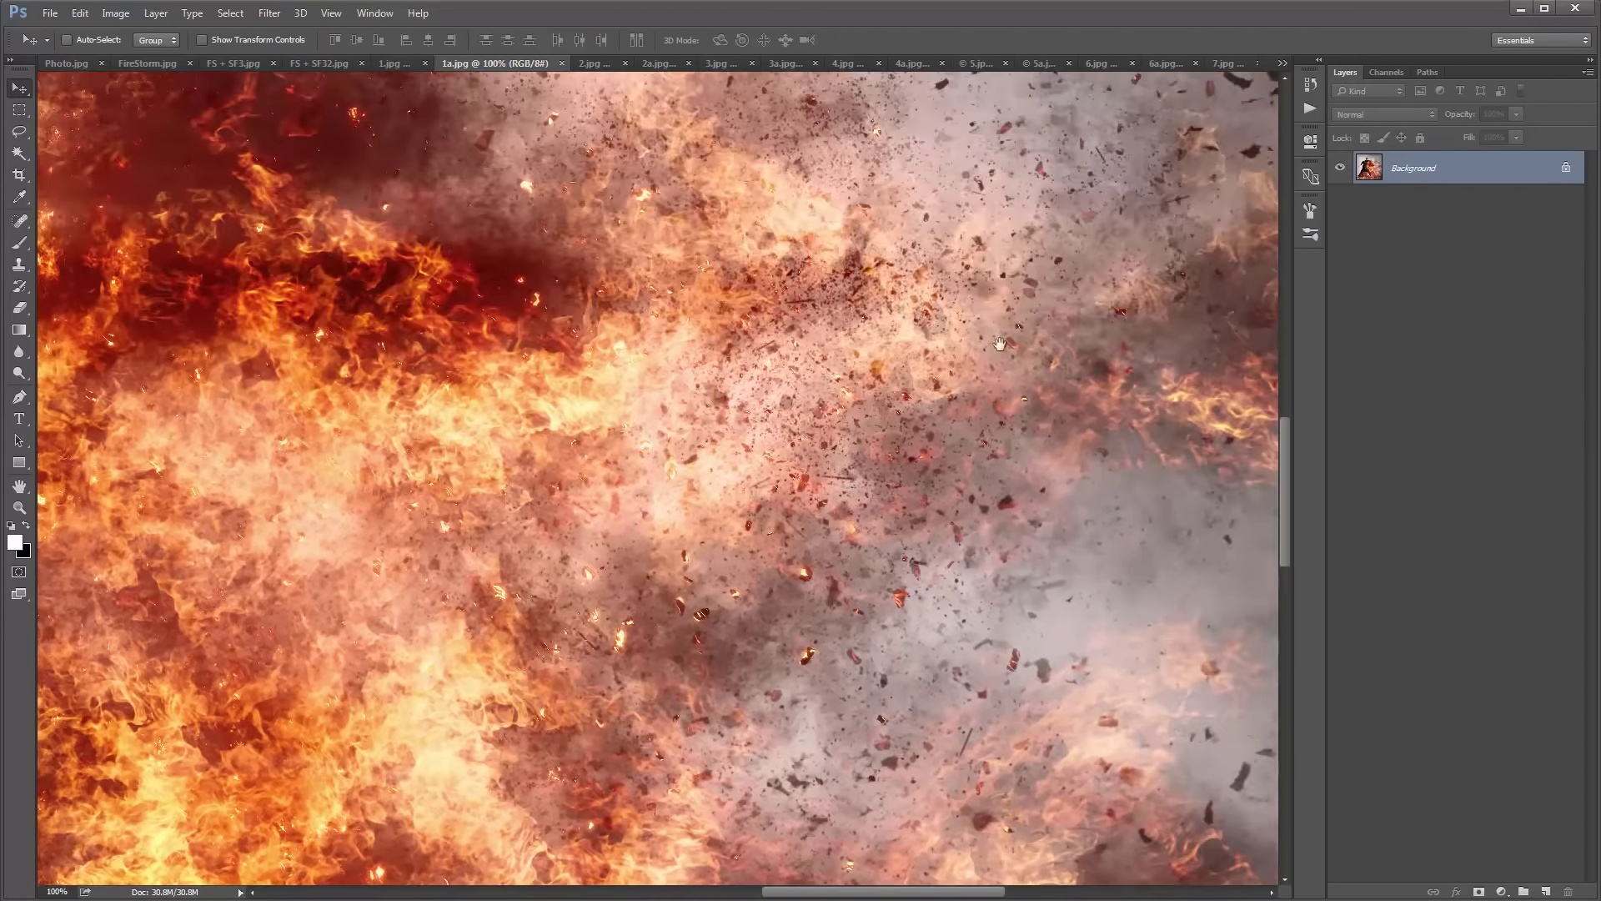
{"action": "left_click_drag", "start_coordinate": [1015, 295], "coordinate": [994, 544]}
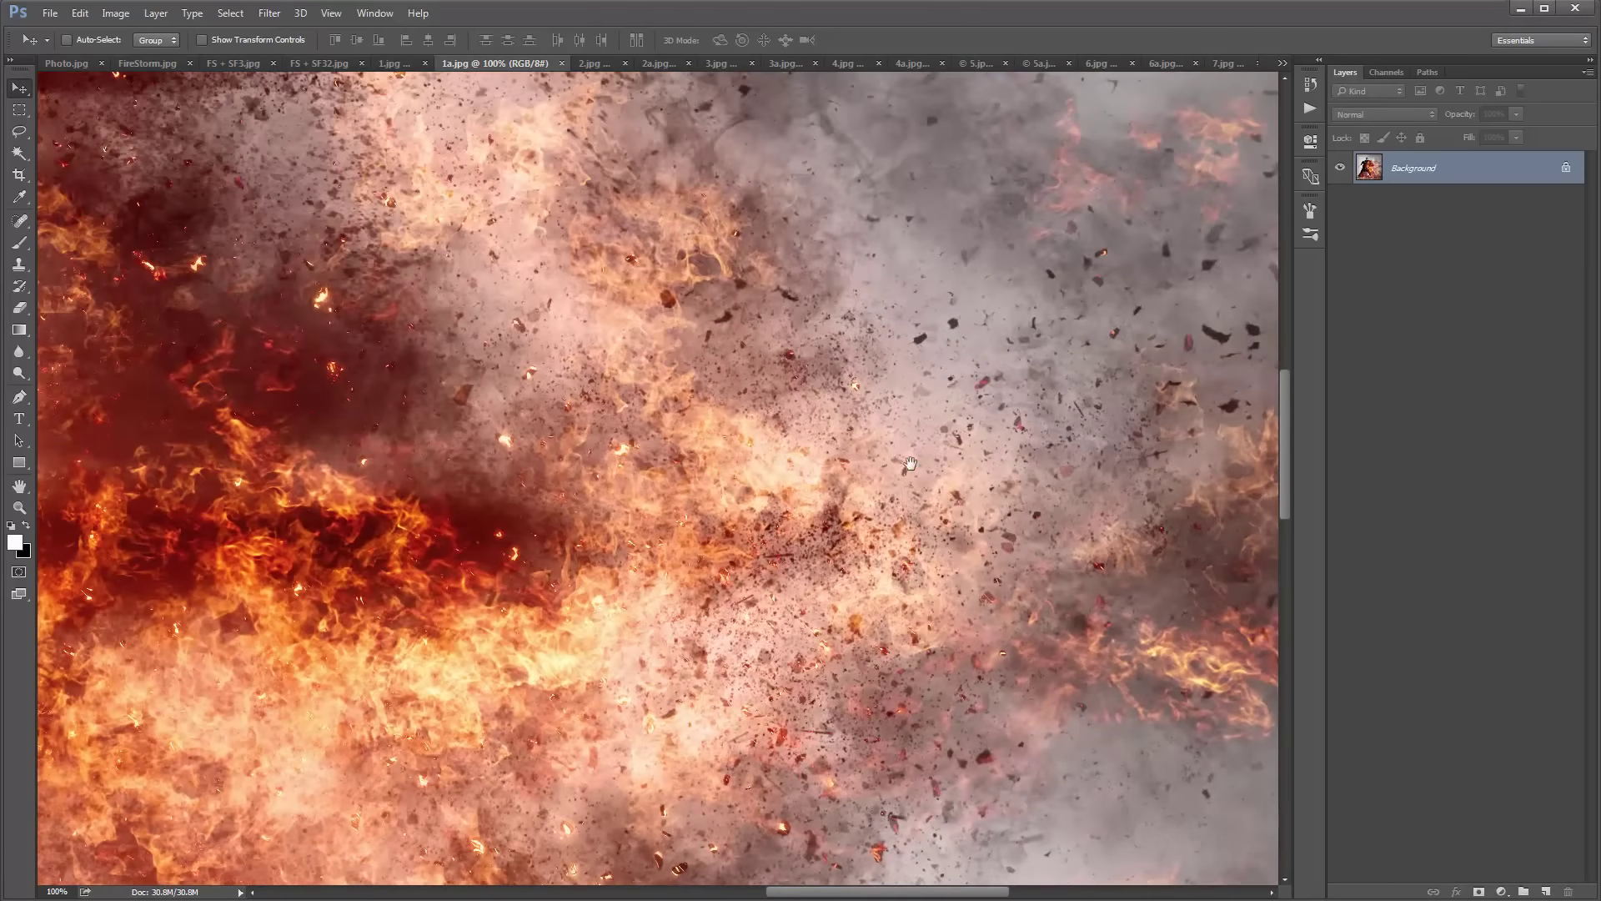
{"action": "left_click_drag", "start_coordinate": [776, 323], "coordinate": [1151, 617]}
{"action": "left_click_drag", "start_coordinate": [542, 250], "coordinate": [805, 377]}
{"action": "key", "text": "ctrl+0"}
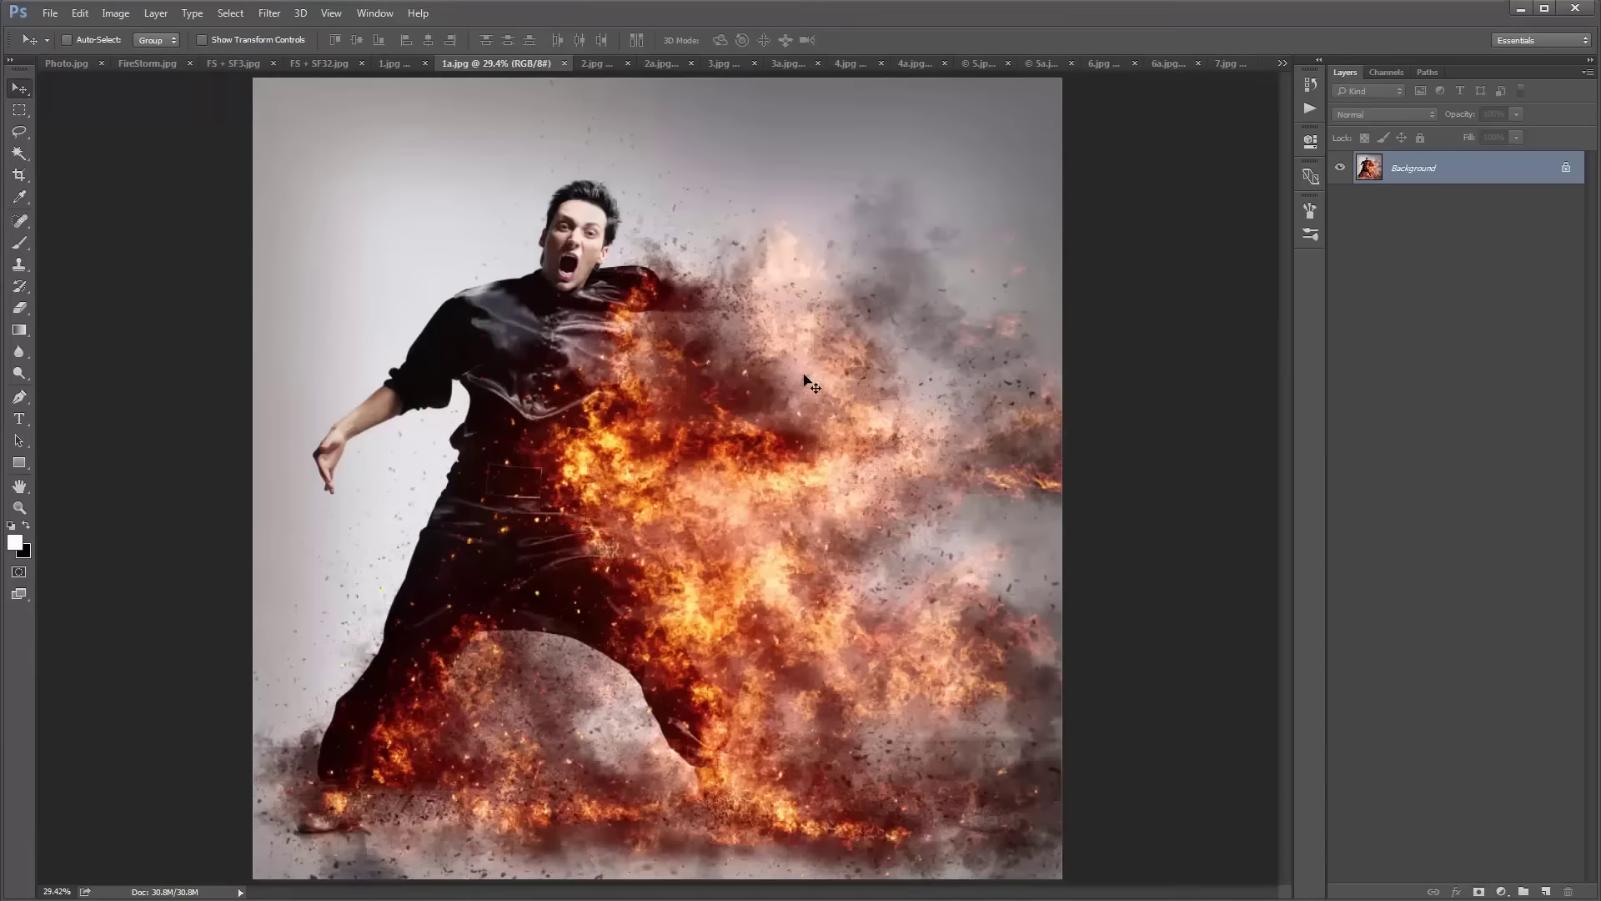
Compare the original photos 2.jpg, 3.jpg and 4.jpg with their fire-effect versions 2a, 3a and 4a.
{"action": "left_click", "coordinate": [597, 64]}
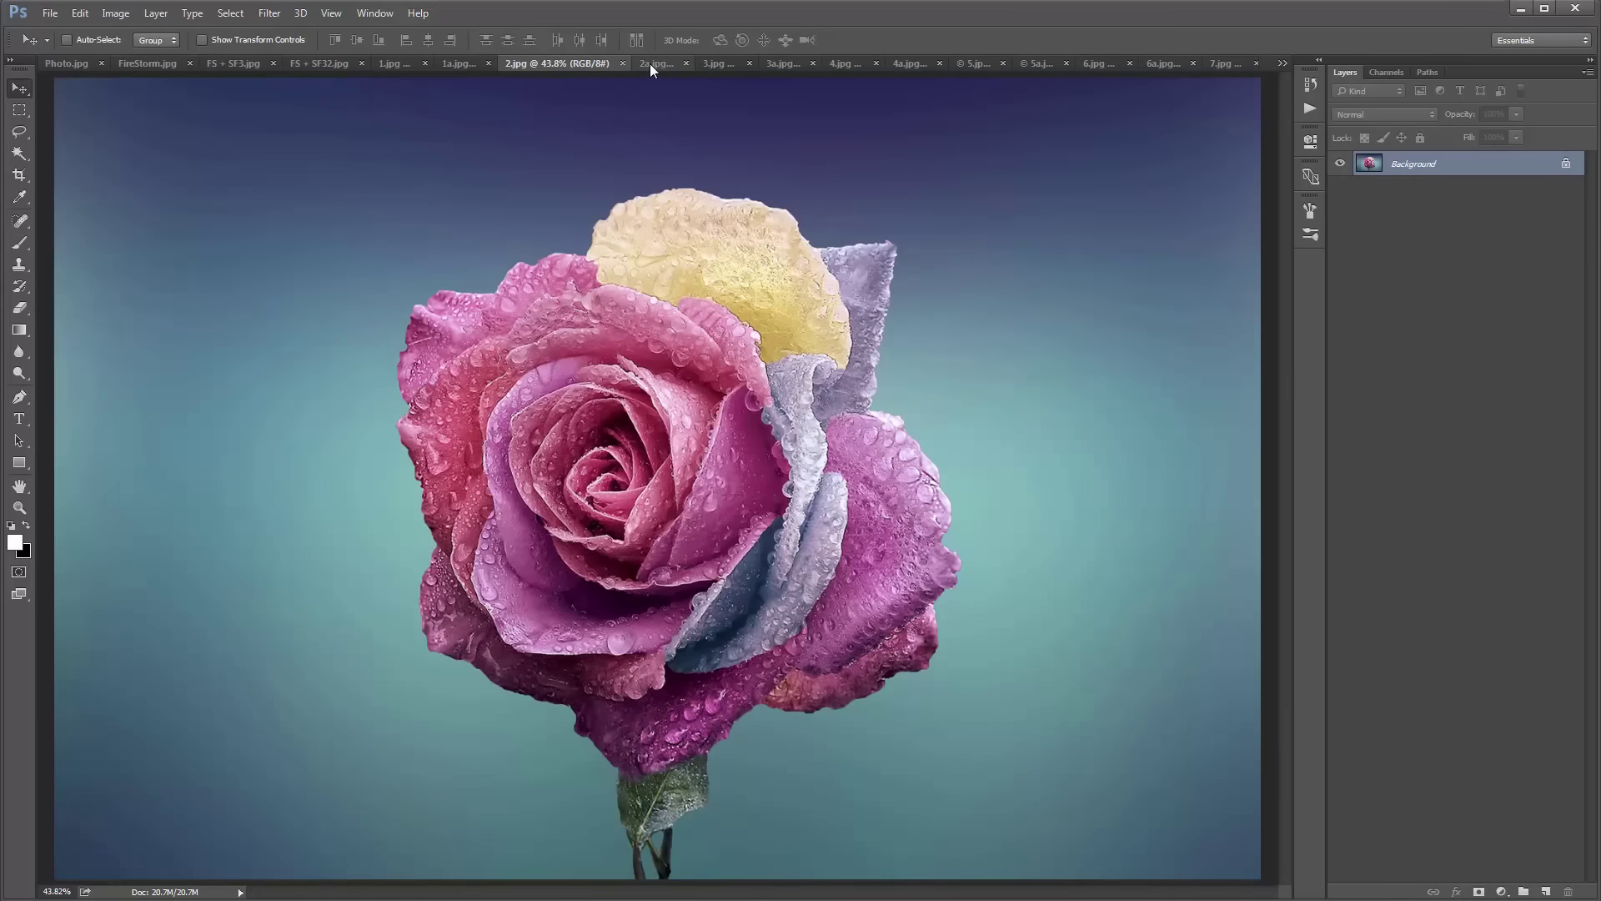
{"action": "left_click", "coordinate": [649, 64]}
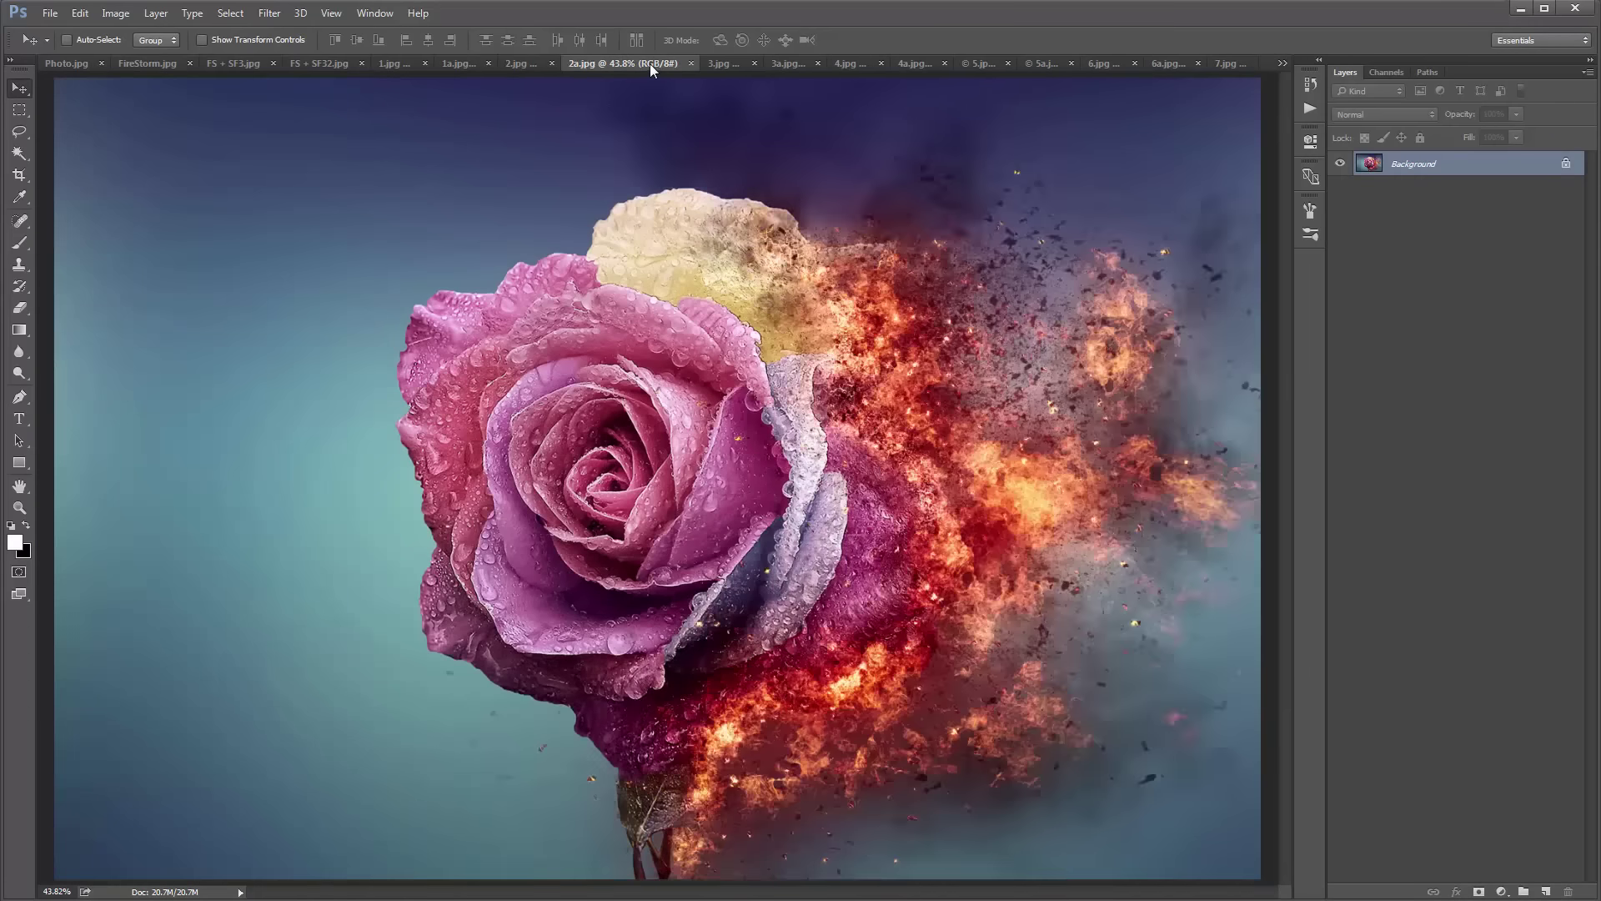
{"action": "left_click", "coordinate": [720, 67]}
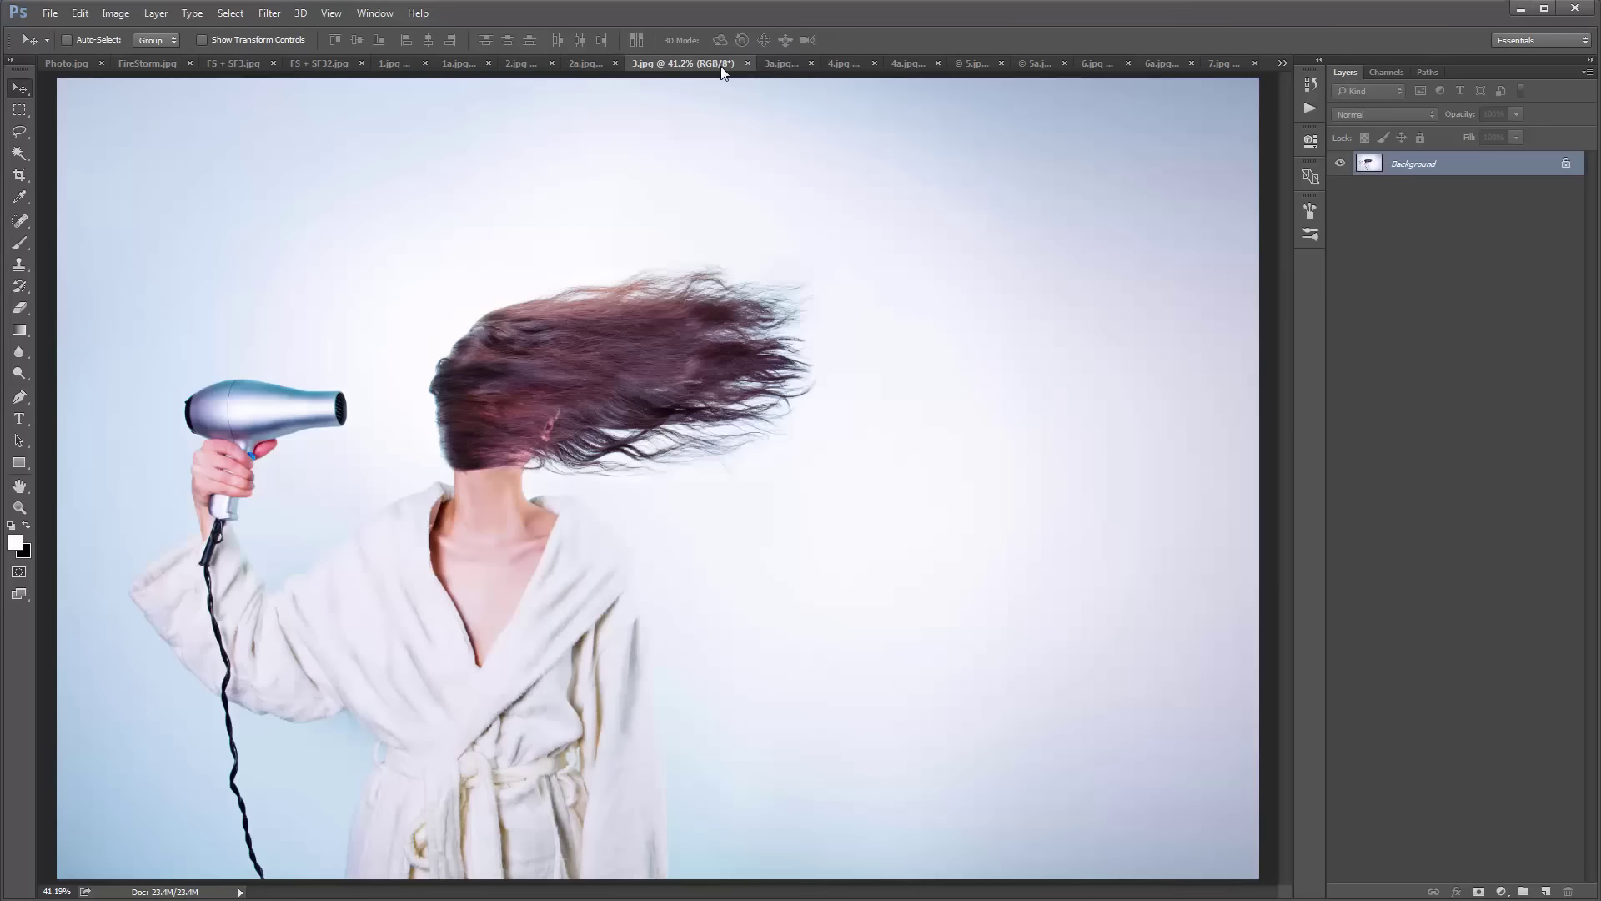
{"action": "left_click", "coordinate": [777, 67]}
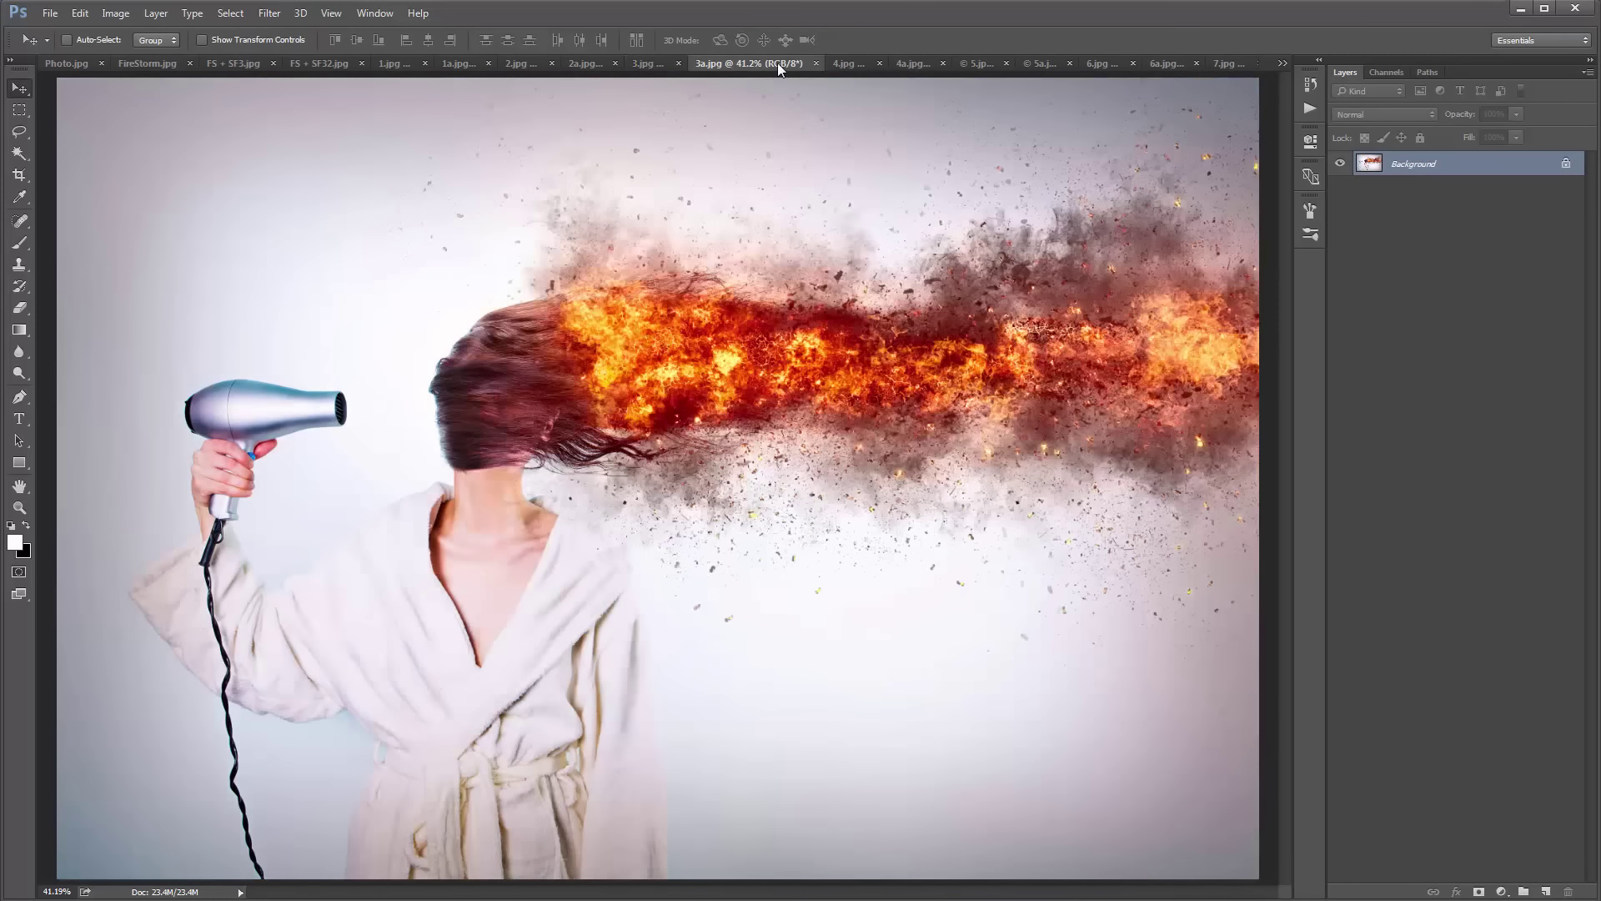
{"action": "left_click", "coordinate": [842, 63]}
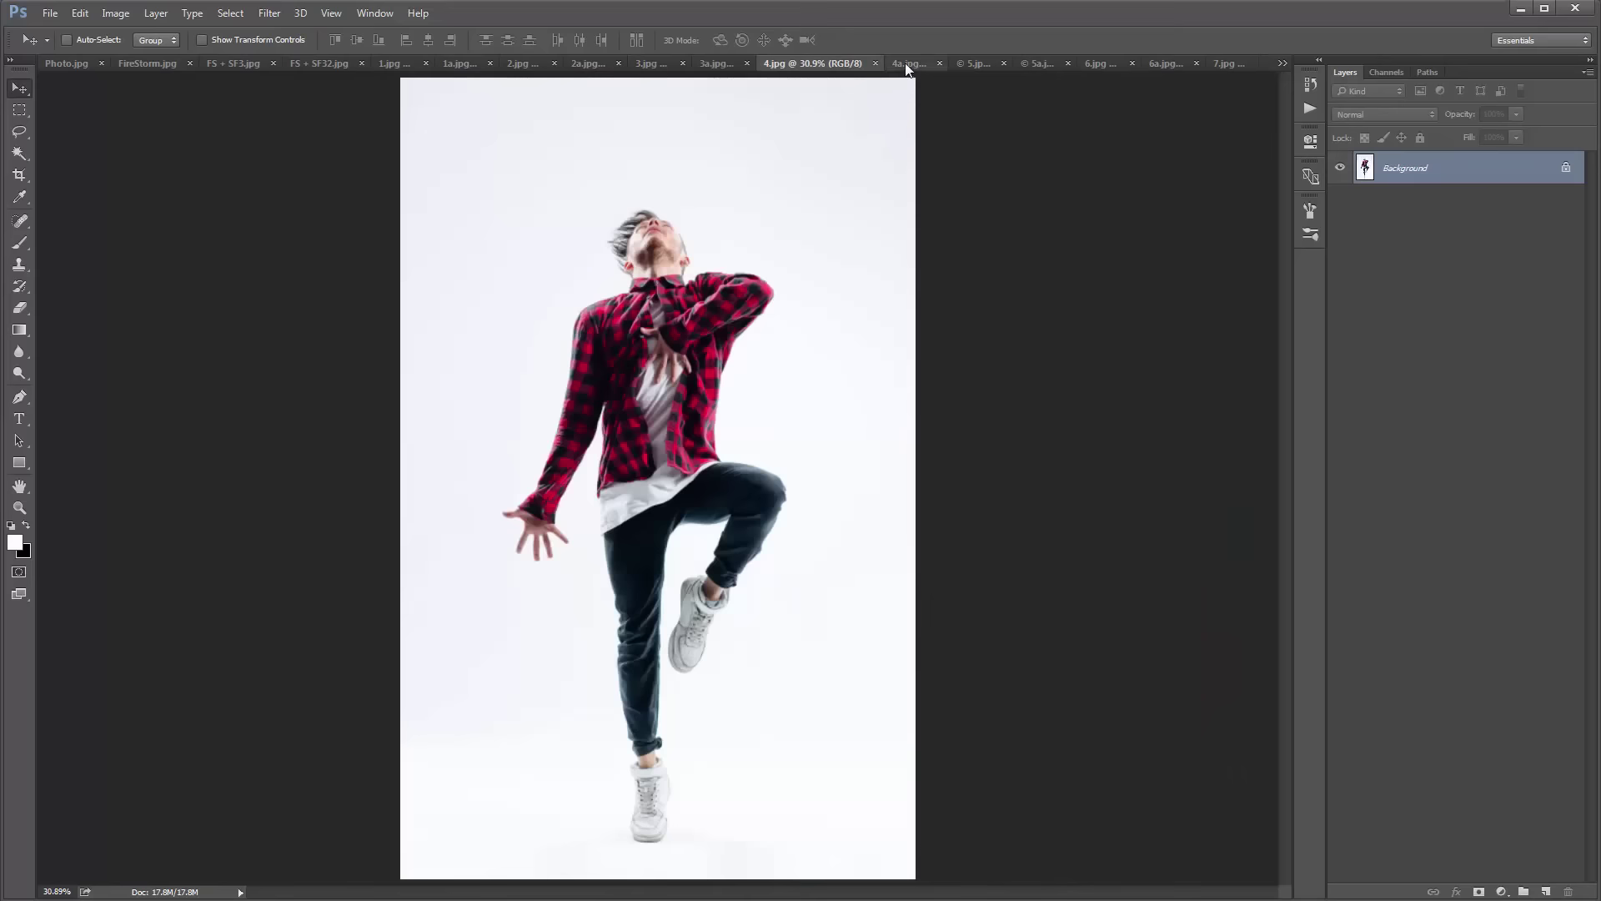
{"action": "left_click", "coordinate": [907, 65]}
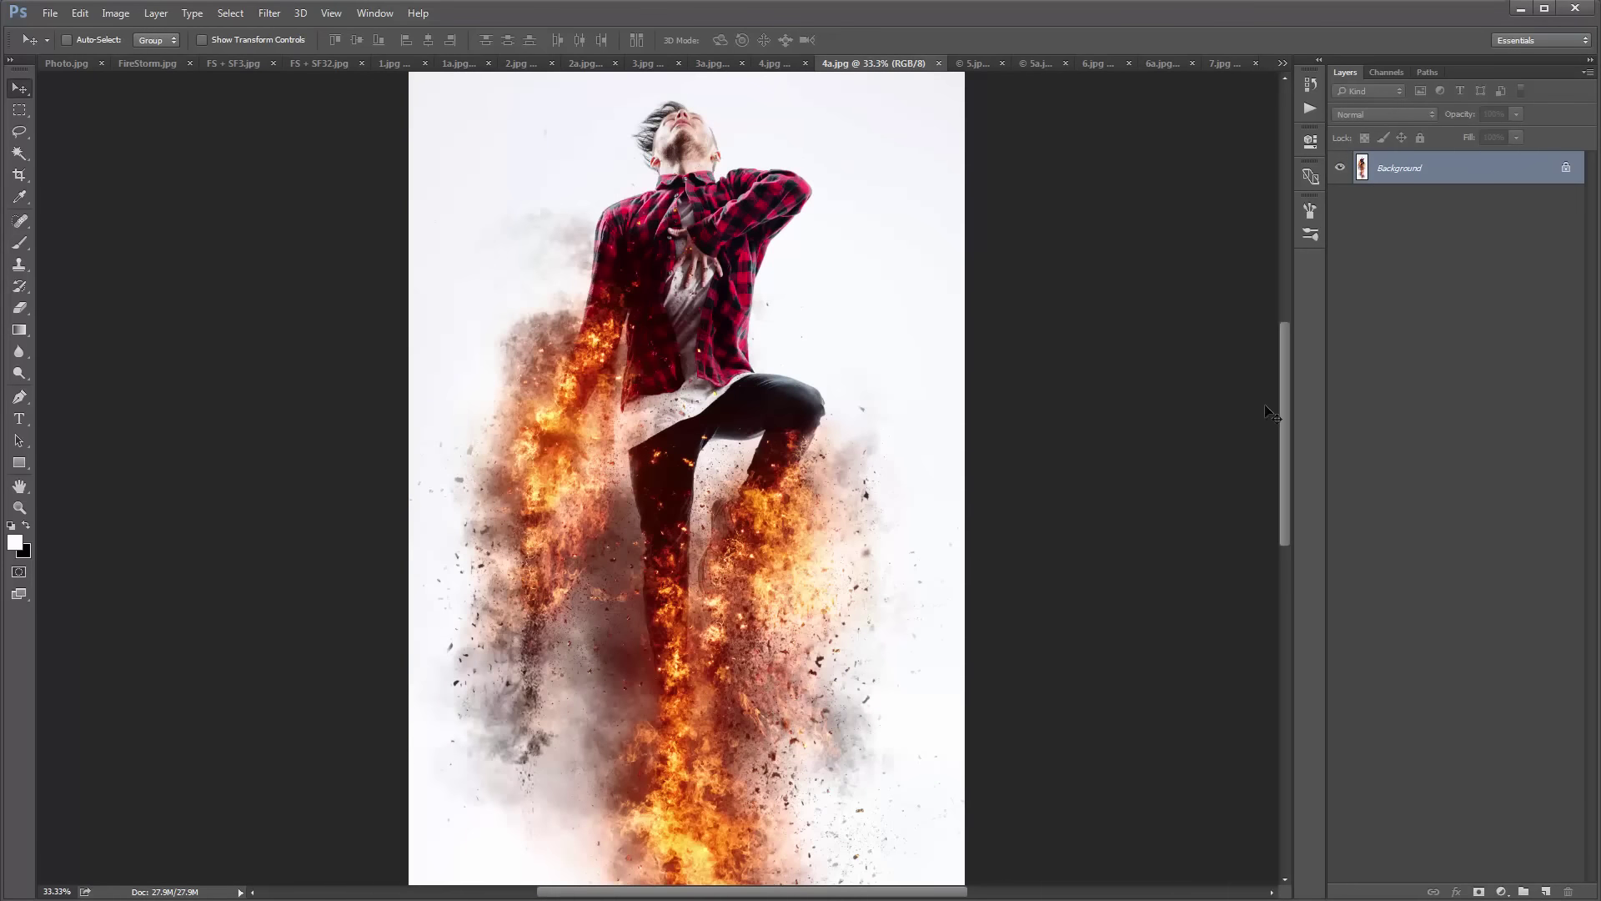
{"action": "left_click_drag", "start_coordinate": [1291, 397], "coordinate": [1260, 380]}
Compare 5.jpg and 6.jpg with their fire versions 5a and 6a, and view 7.jpg among the remaining examples.
{"action": "left_click", "coordinate": [986, 64]}
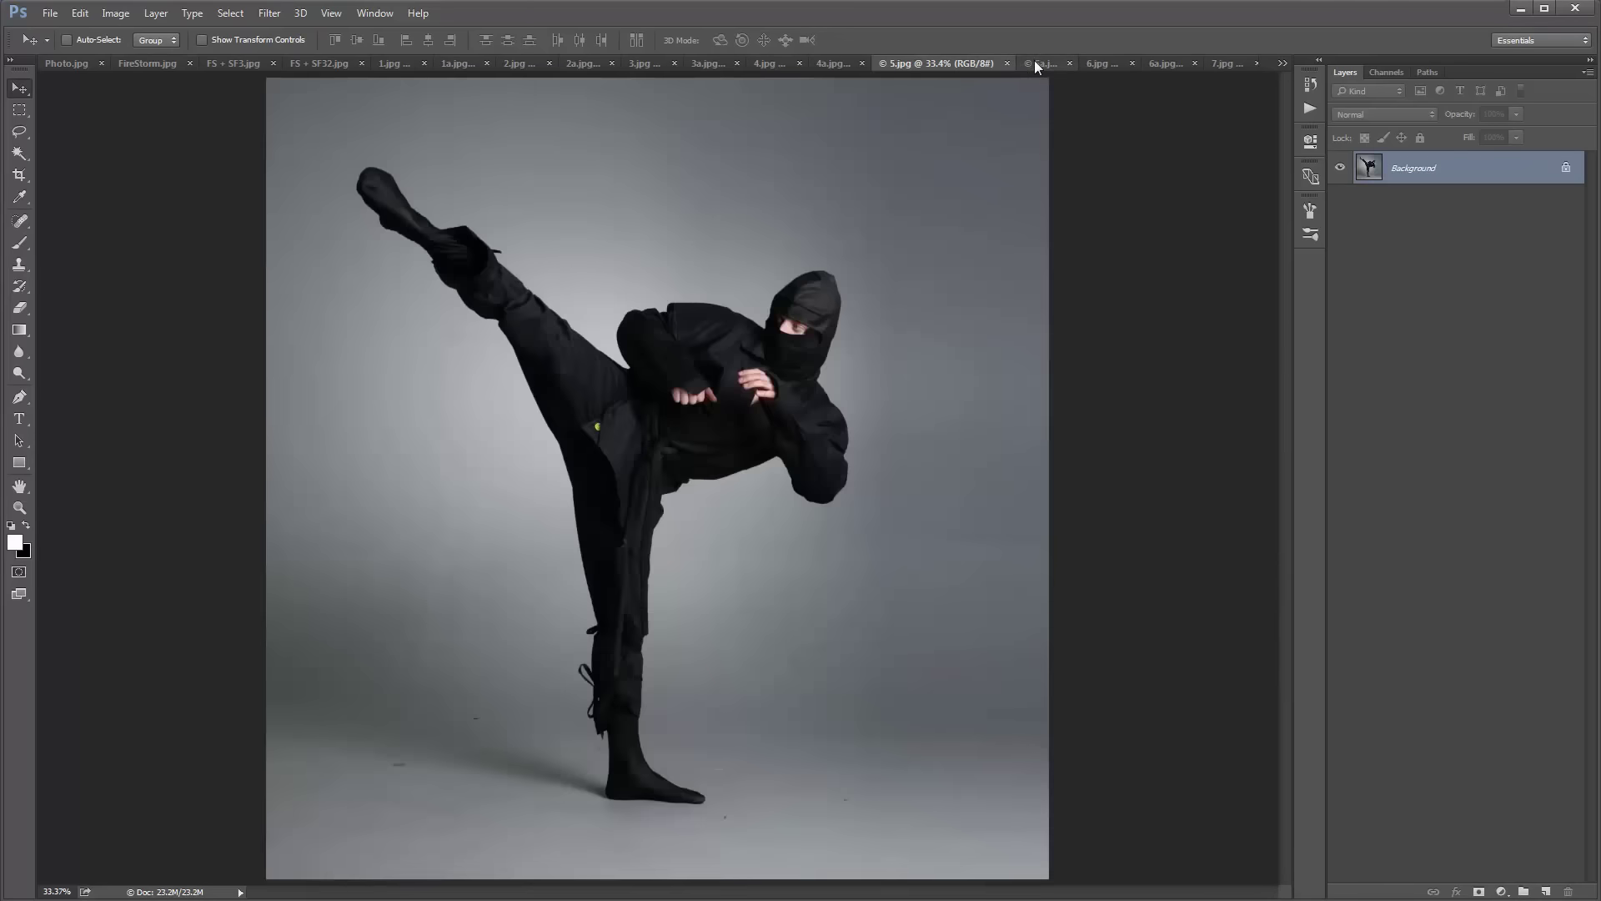
{"action": "left_click", "coordinate": [1034, 64]}
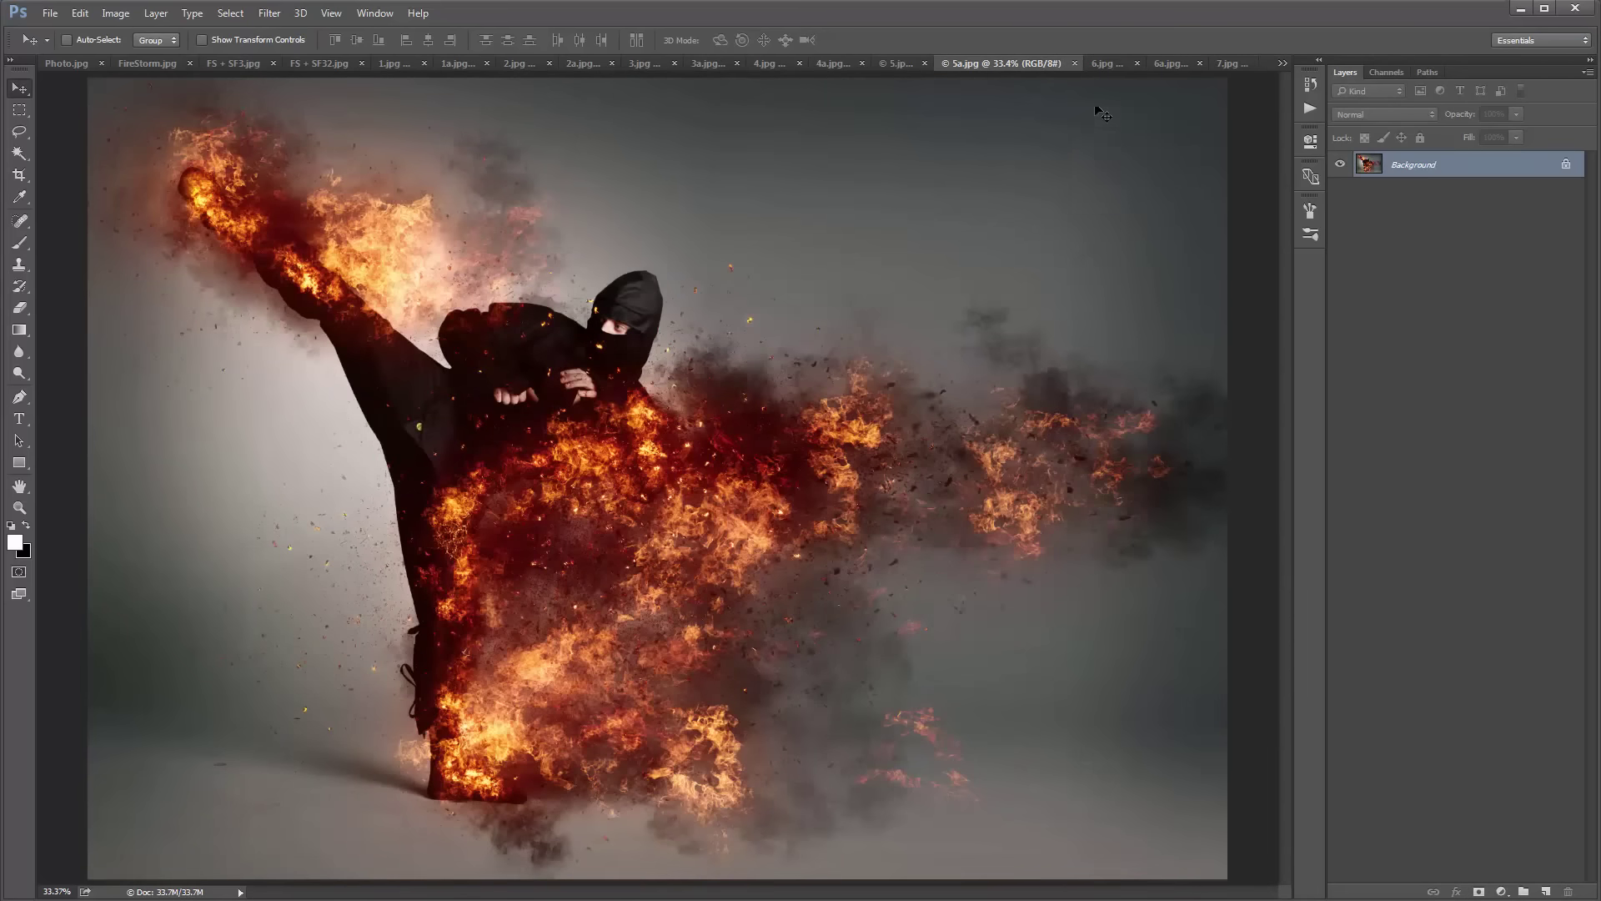
{"action": "left_click", "coordinate": [1103, 64]}
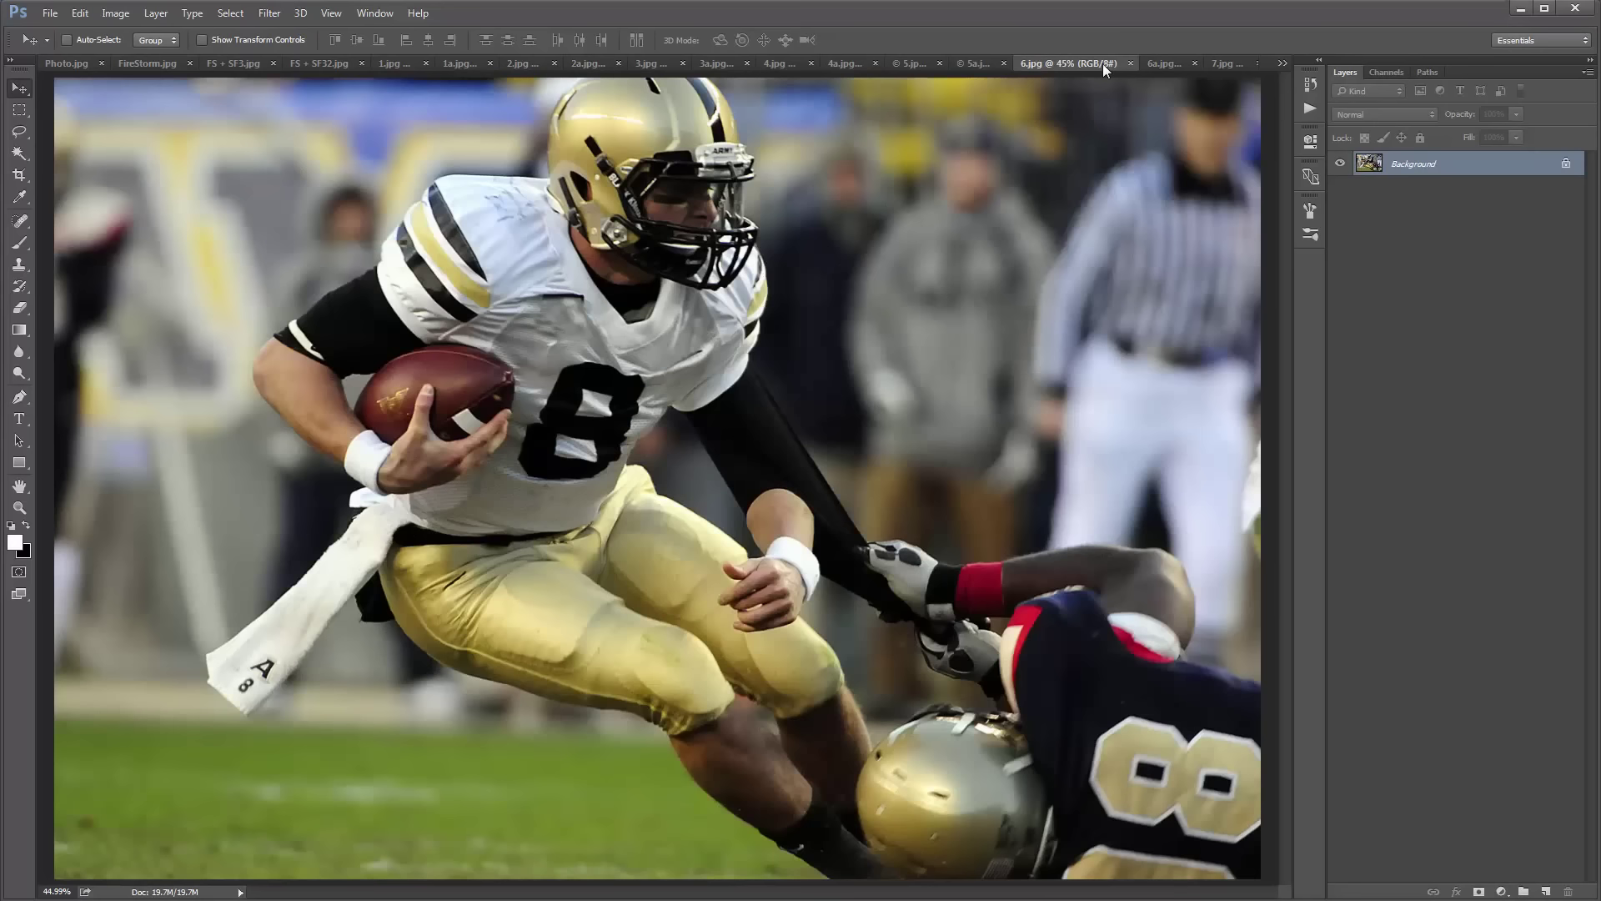
{"action": "left_click", "coordinate": [1155, 64]}
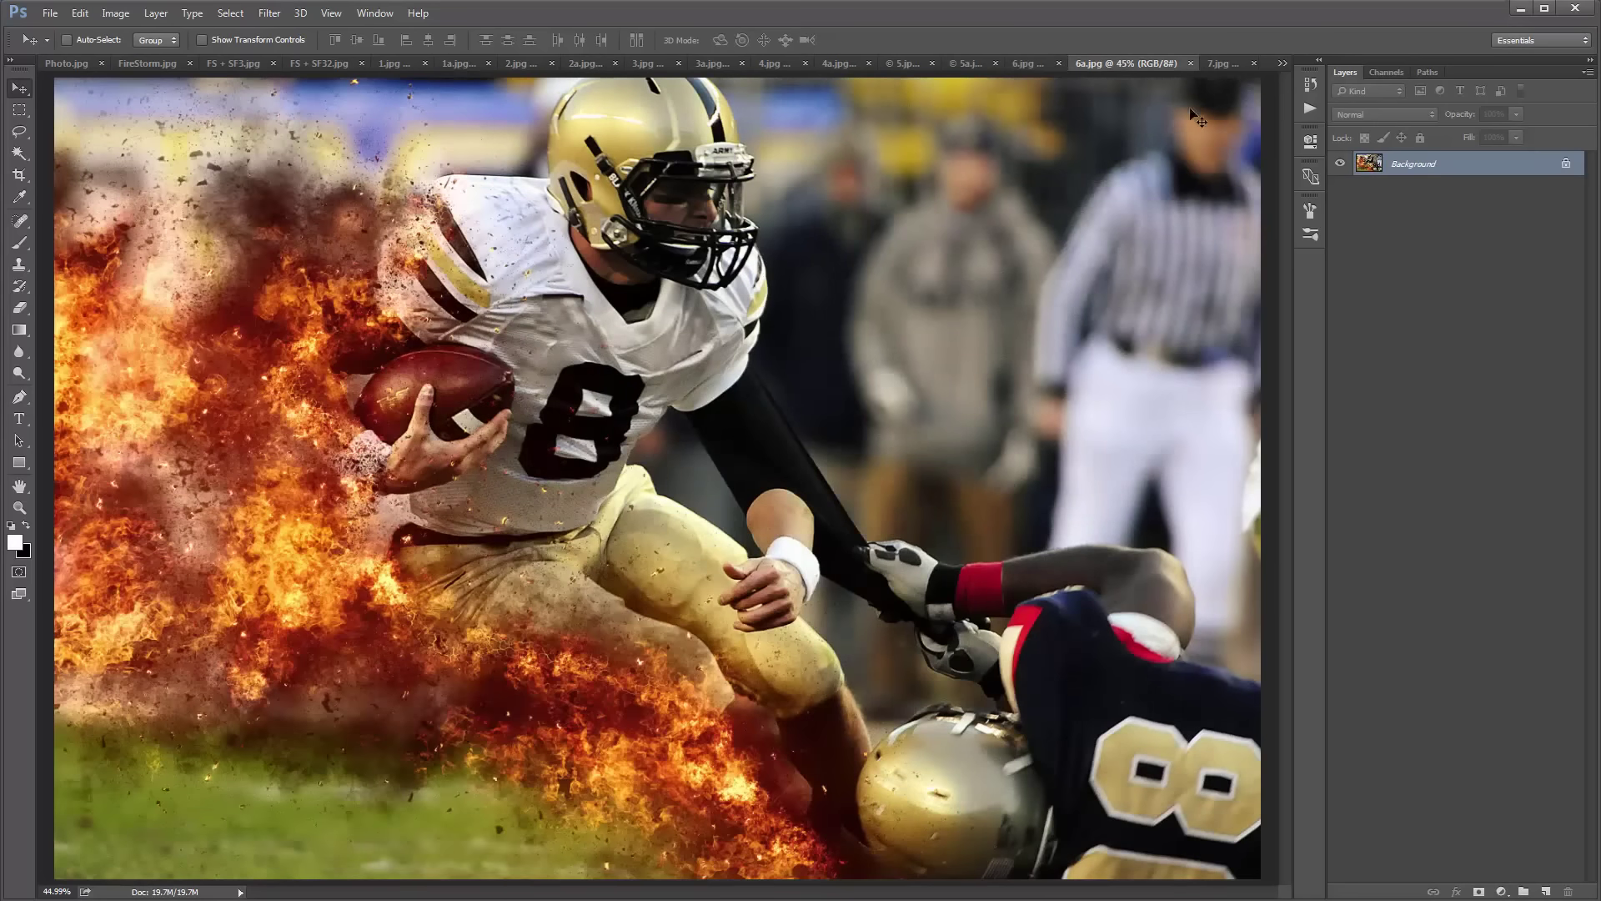
{"action": "left_click", "coordinate": [1220, 65]}
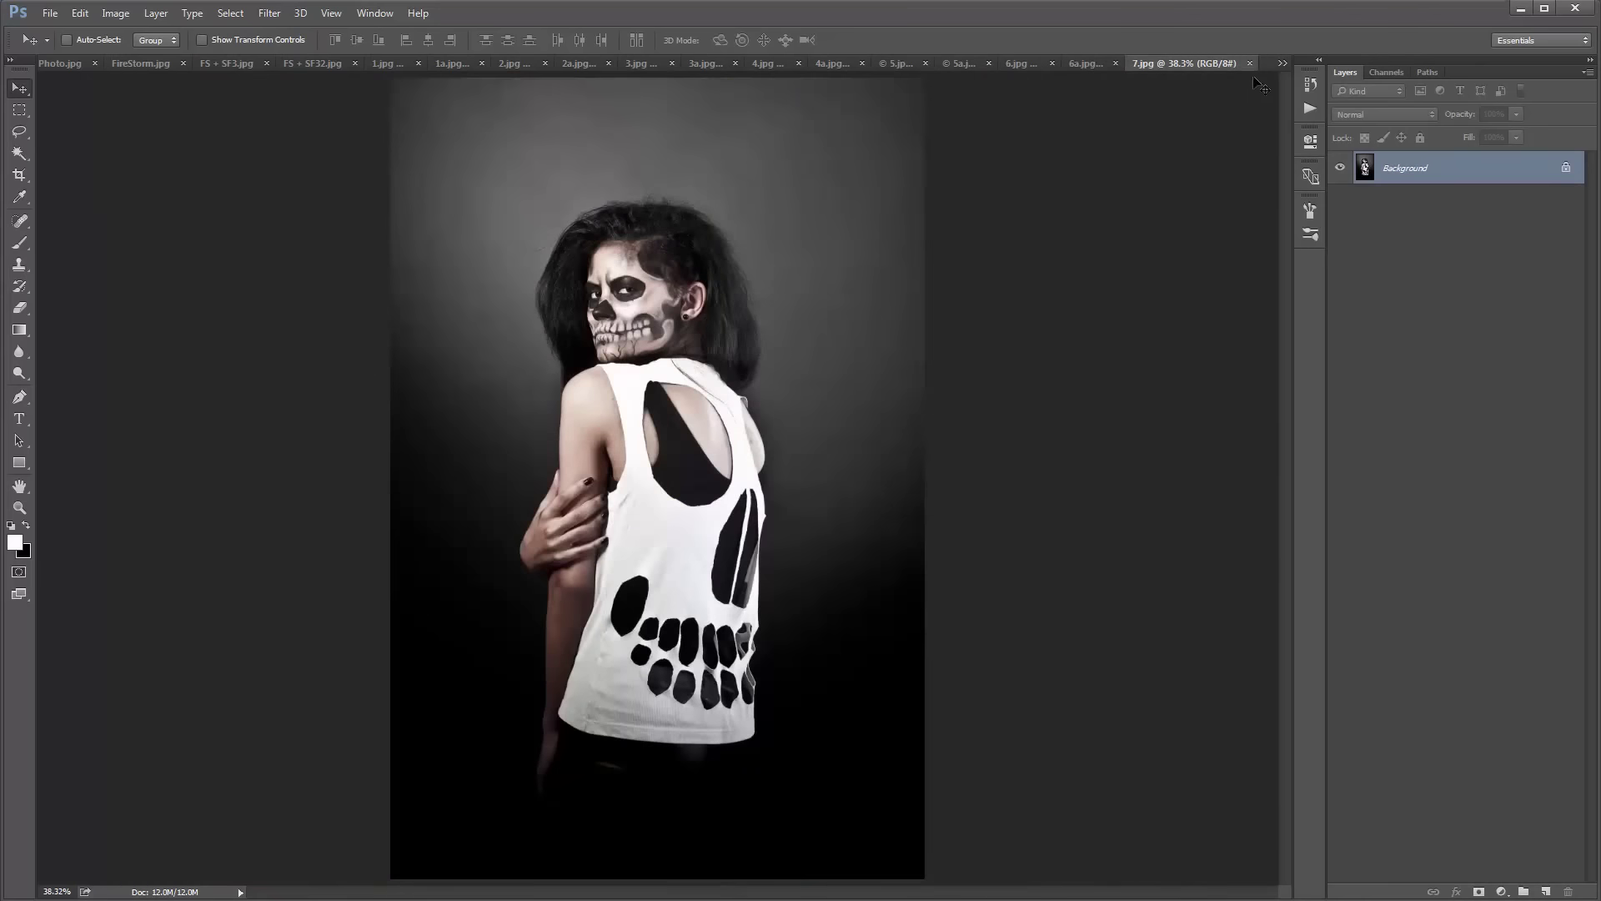
{"action": "left_click", "coordinate": [1282, 64]}
{"action": "left_click", "coordinate": [1341, 386]}
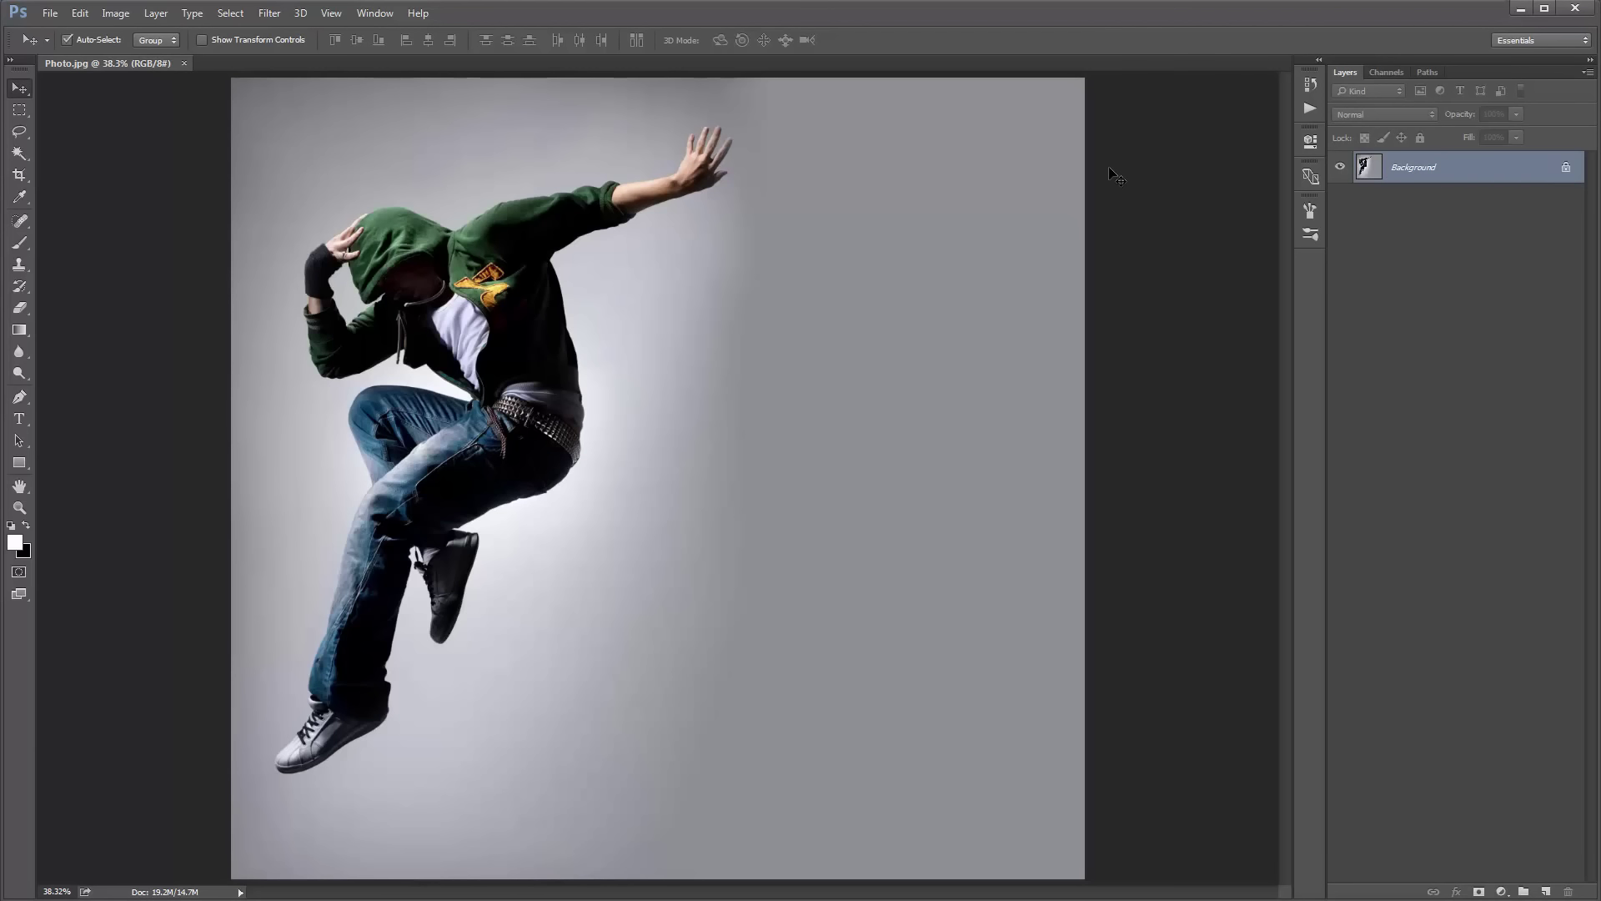
Duplicate the Background layer of Photo.jpg and delete the original Background.
{"action": "key", "text": "ctrl+j"}
{"action": "left_click", "coordinate": [1447, 203]}
{"action": "key", "text": "Delete"}
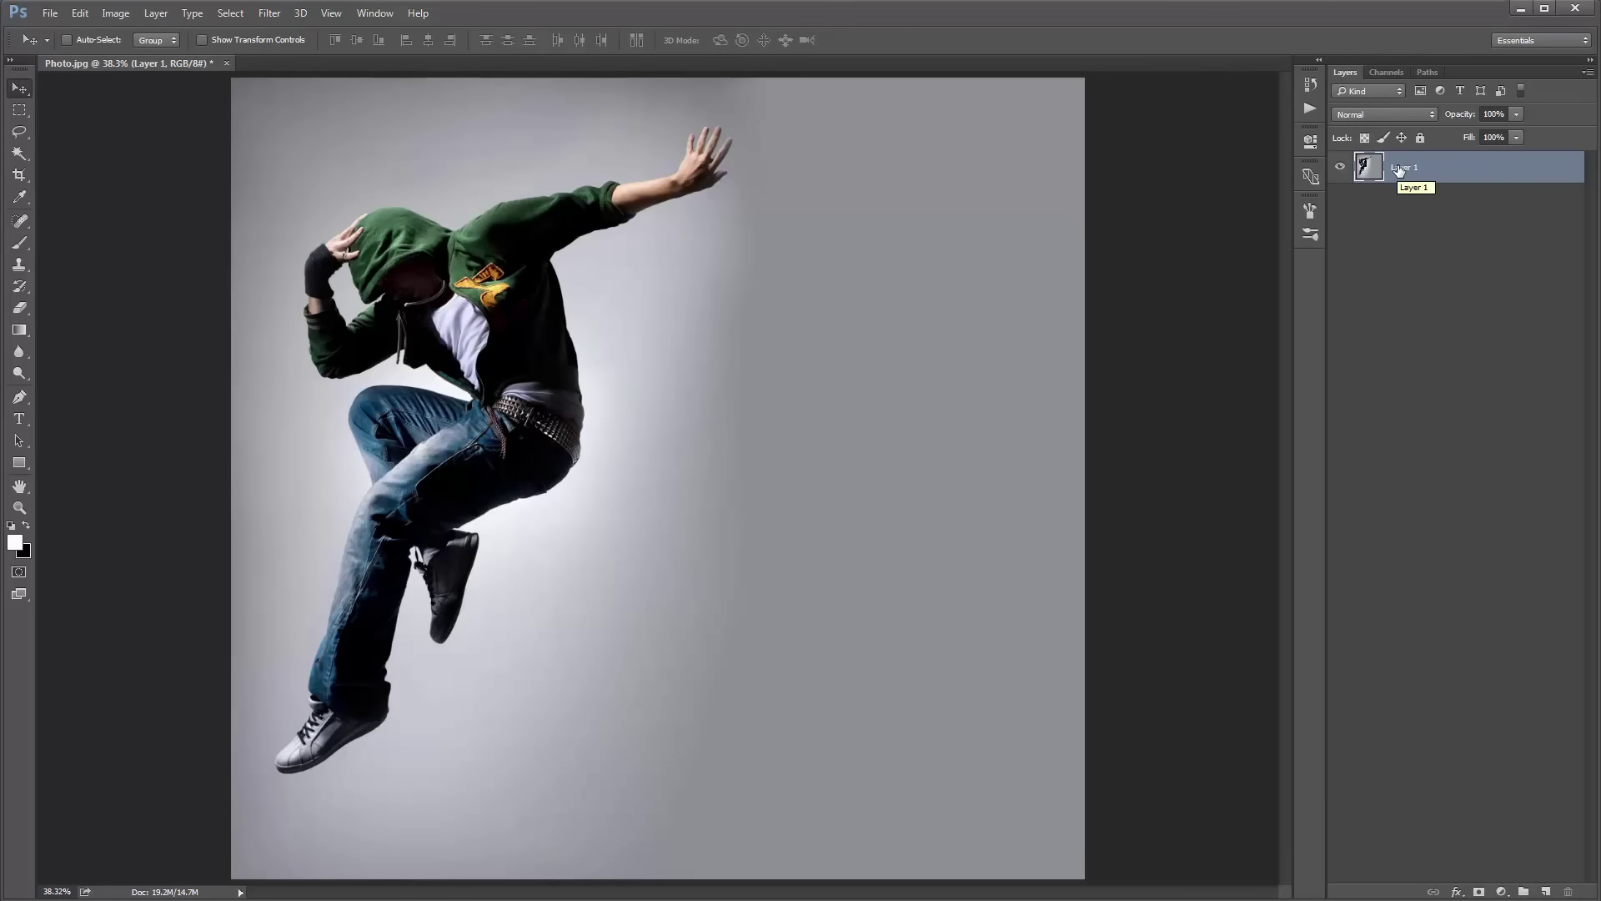
Convert Layer 1 into the document's Background layer.
{"action": "left_click", "coordinate": [167, 16]}
{"action": "mouse_move", "coordinate": [171, 35]}
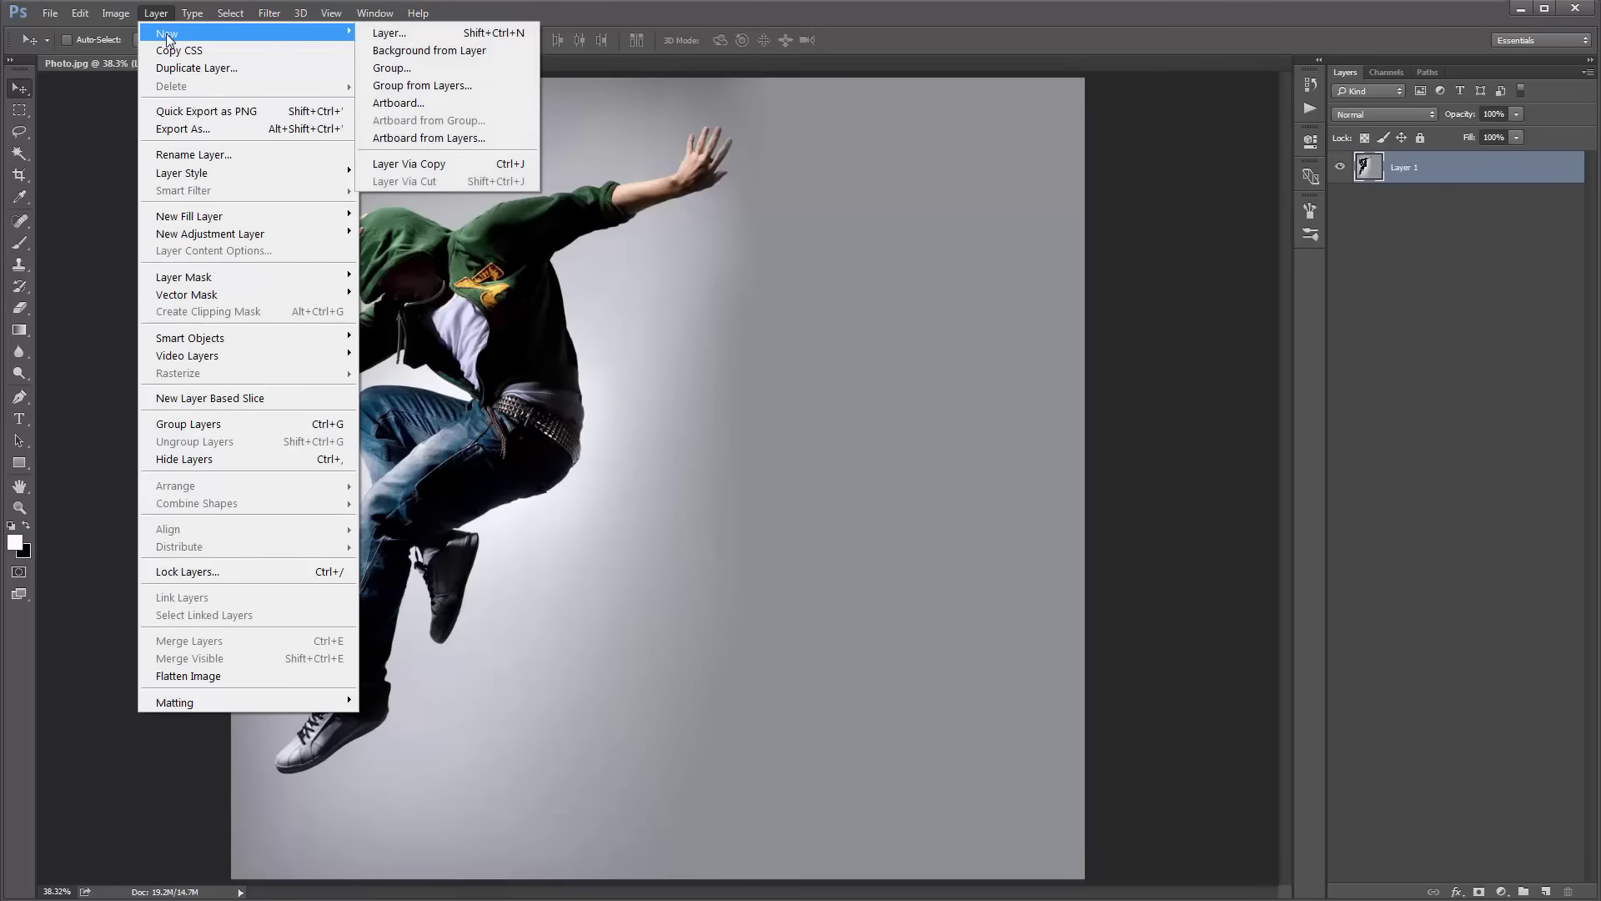
{"action": "left_click", "coordinate": [466, 52]}
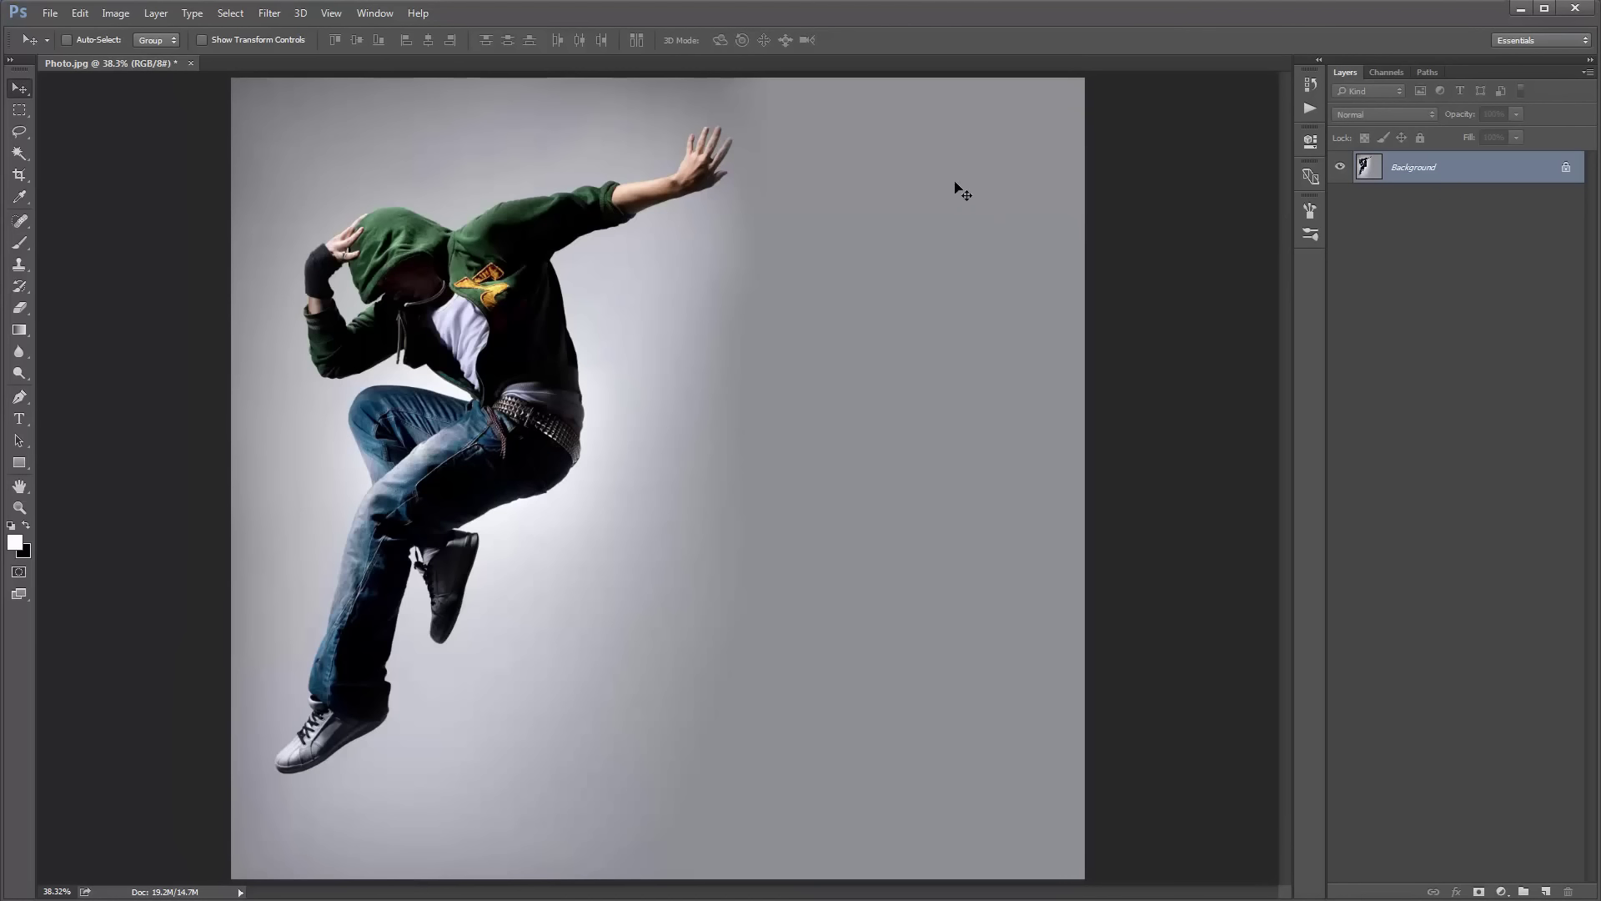
Check the Layers panel options for default fill-layer masks and adding "copy" to copied layers and groups, and accept them.
{"action": "left_click", "coordinate": [1587, 75]}
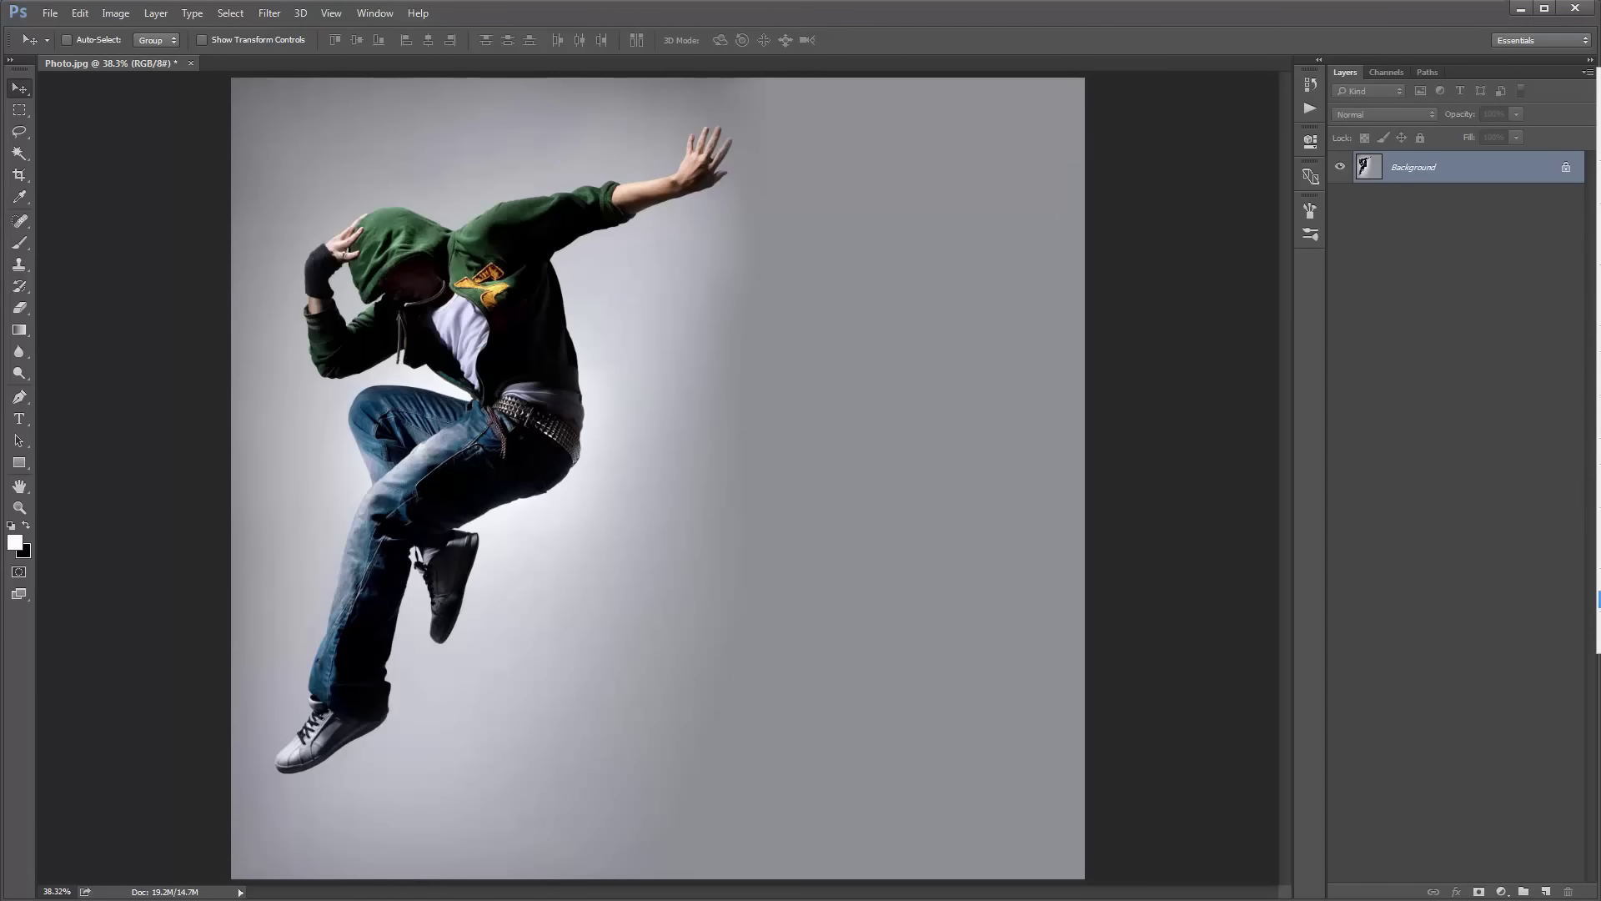
{"action": "left_click", "coordinate": [1599, 598]}
{"action": "left_click_drag", "start_coordinate": [622, 142], "coordinate": [844, 112]}
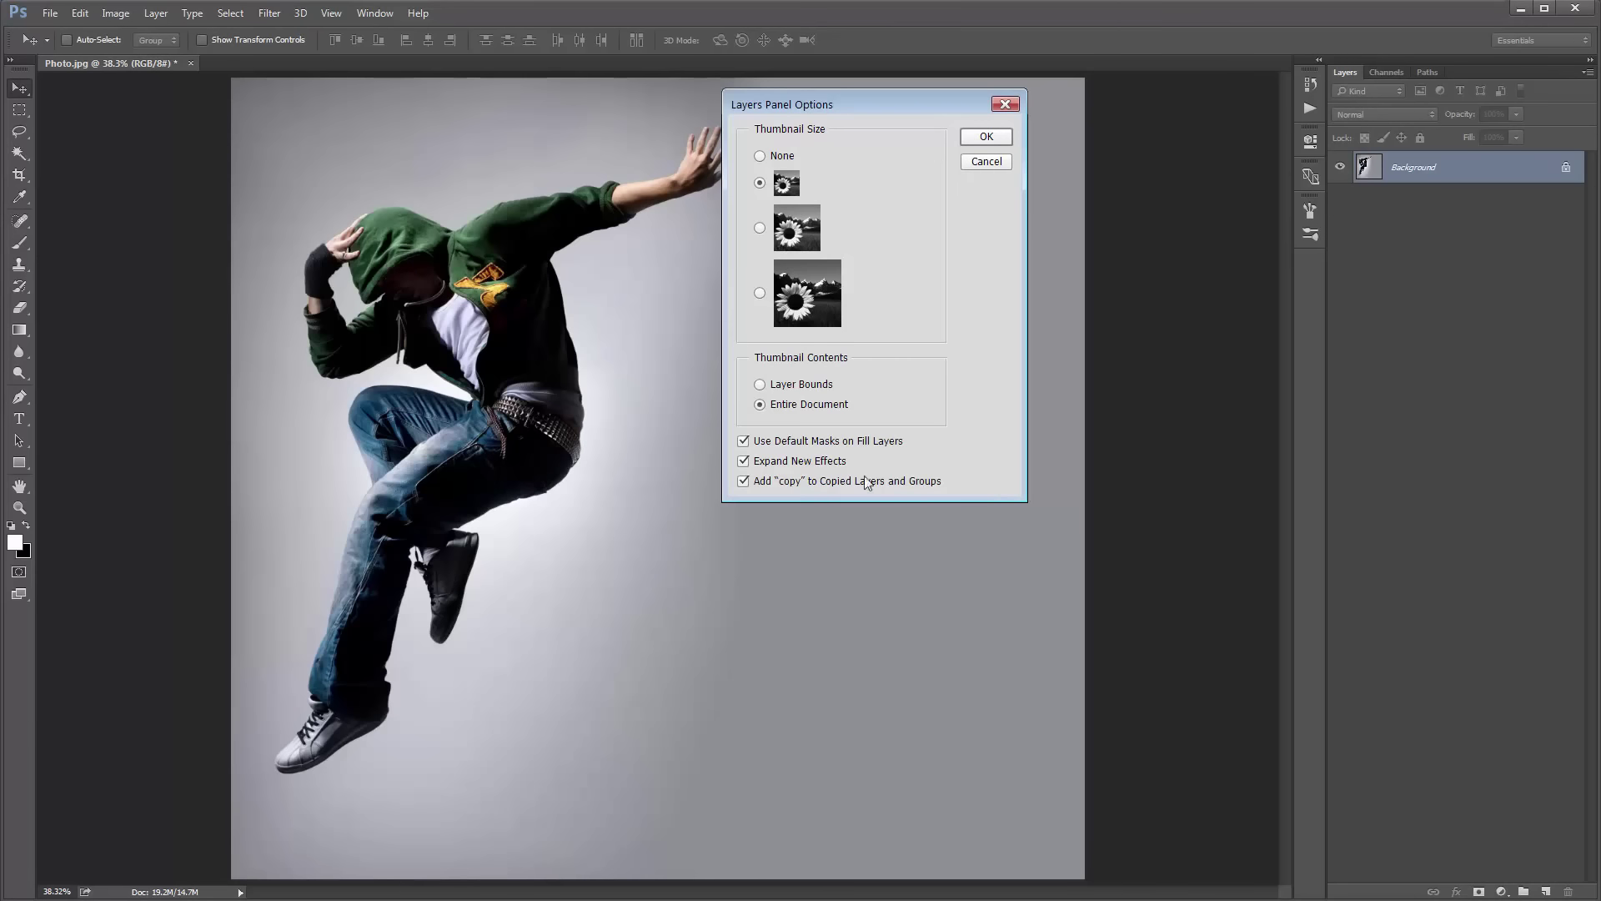
{"action": "left_click", "coordinate": [982, 135]}
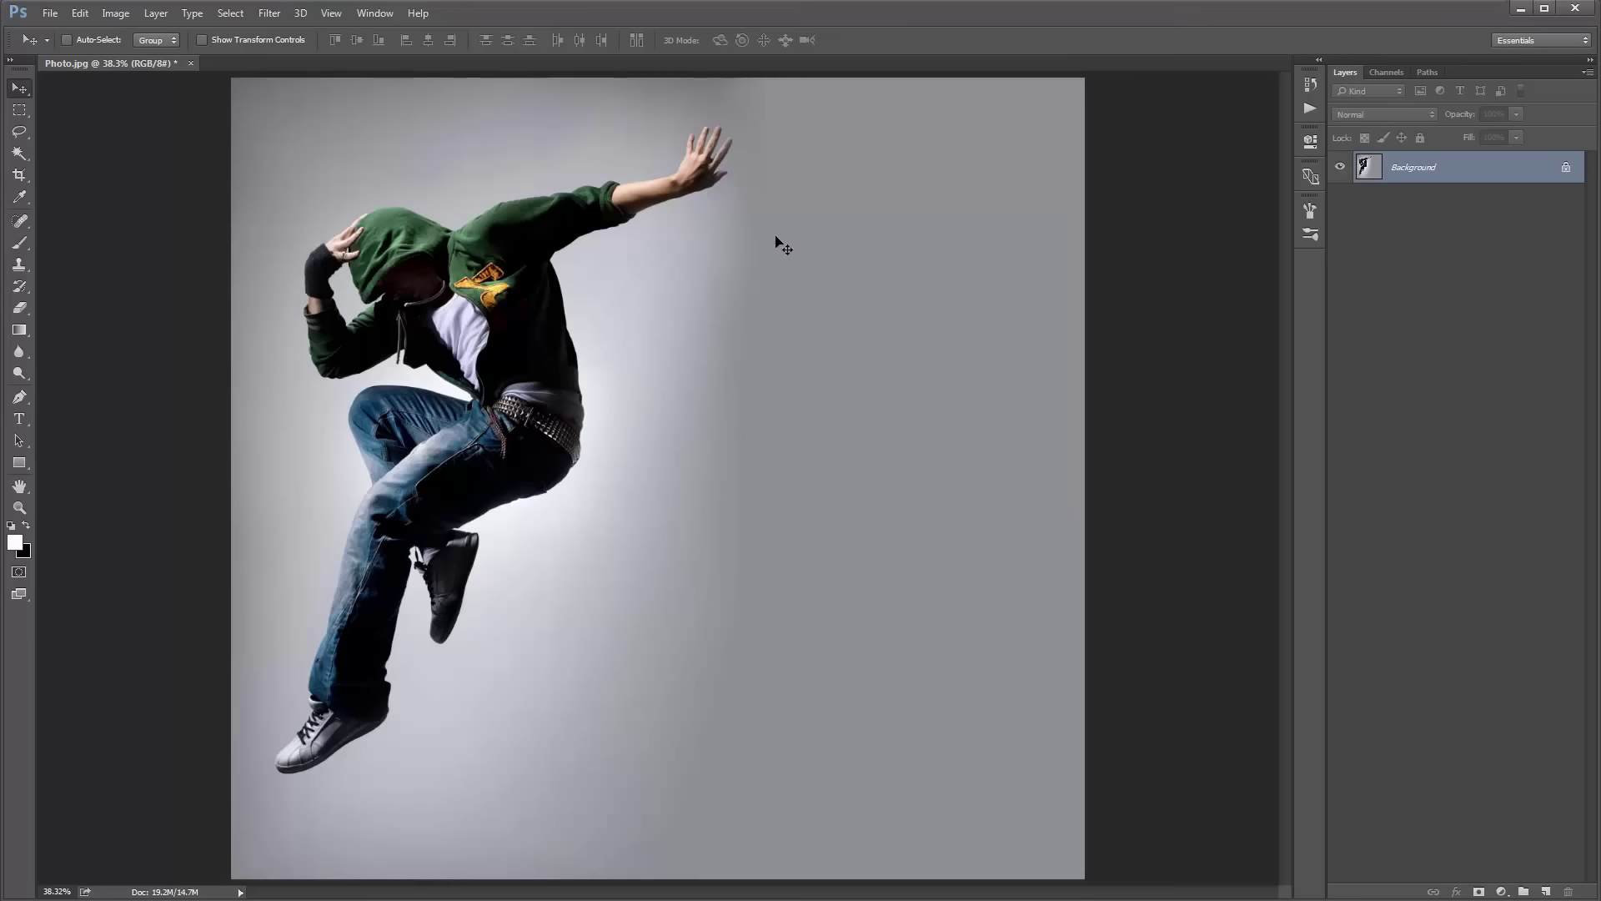
Check the photo's width, height and resolution in the Image Size settings without changing them.
{"action": "left_click", "coordinate": [106, 15]}
{"action": "mouse_move", "coordinate": [150, 33]}
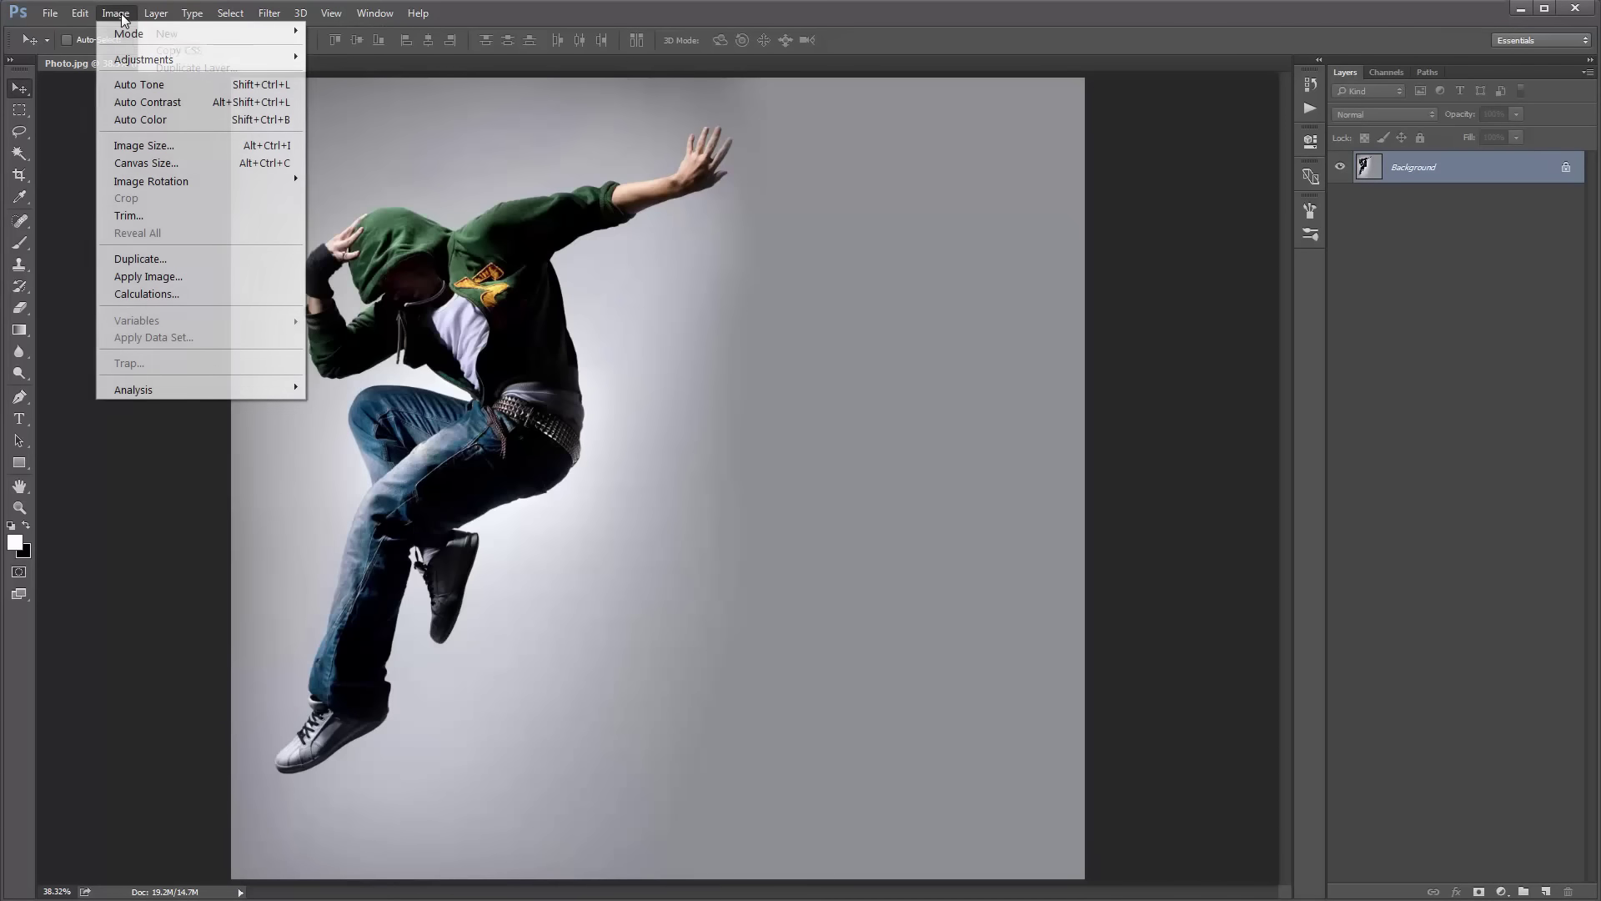
{"action": "left_click", "coordinate": [148, 145]}
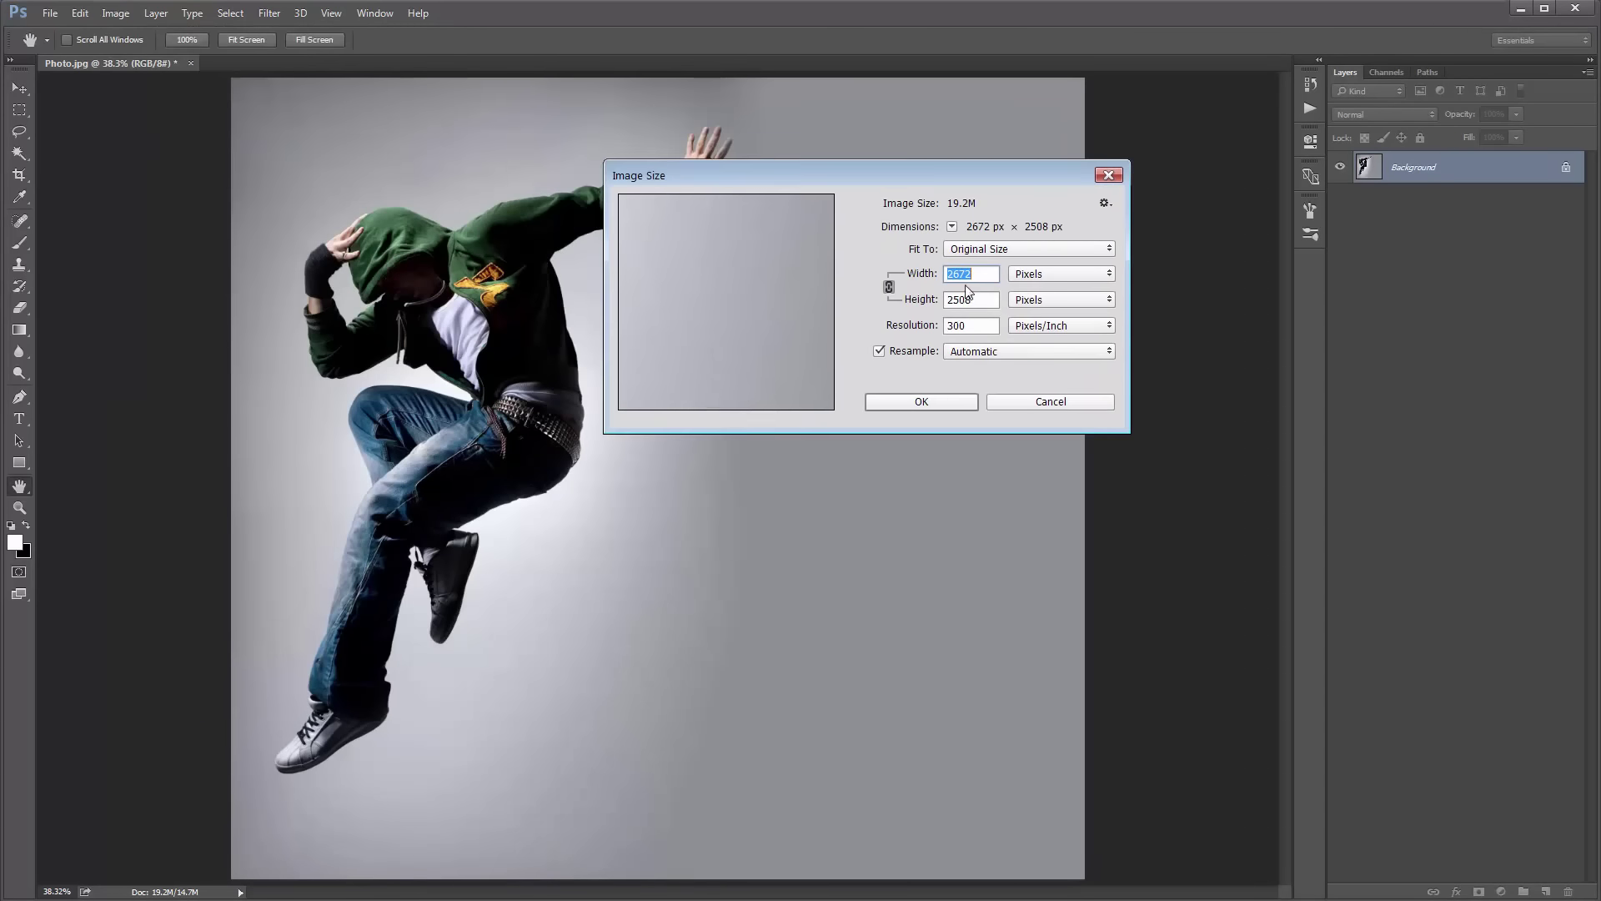
{"action": "left_click", "coordinate": [981, 274]}
{"action": "key", "text": "Tab"}
{"action": "key", "text": "Tab"}
{"action": "key", "text": "shift+Tab"}
{"action": "left_click", "coordinate": [970, 275]}
{"action": "left_click", "coordinate": [972, 302]}
{"action": "left_click", "coordinate": [1094, 406]}
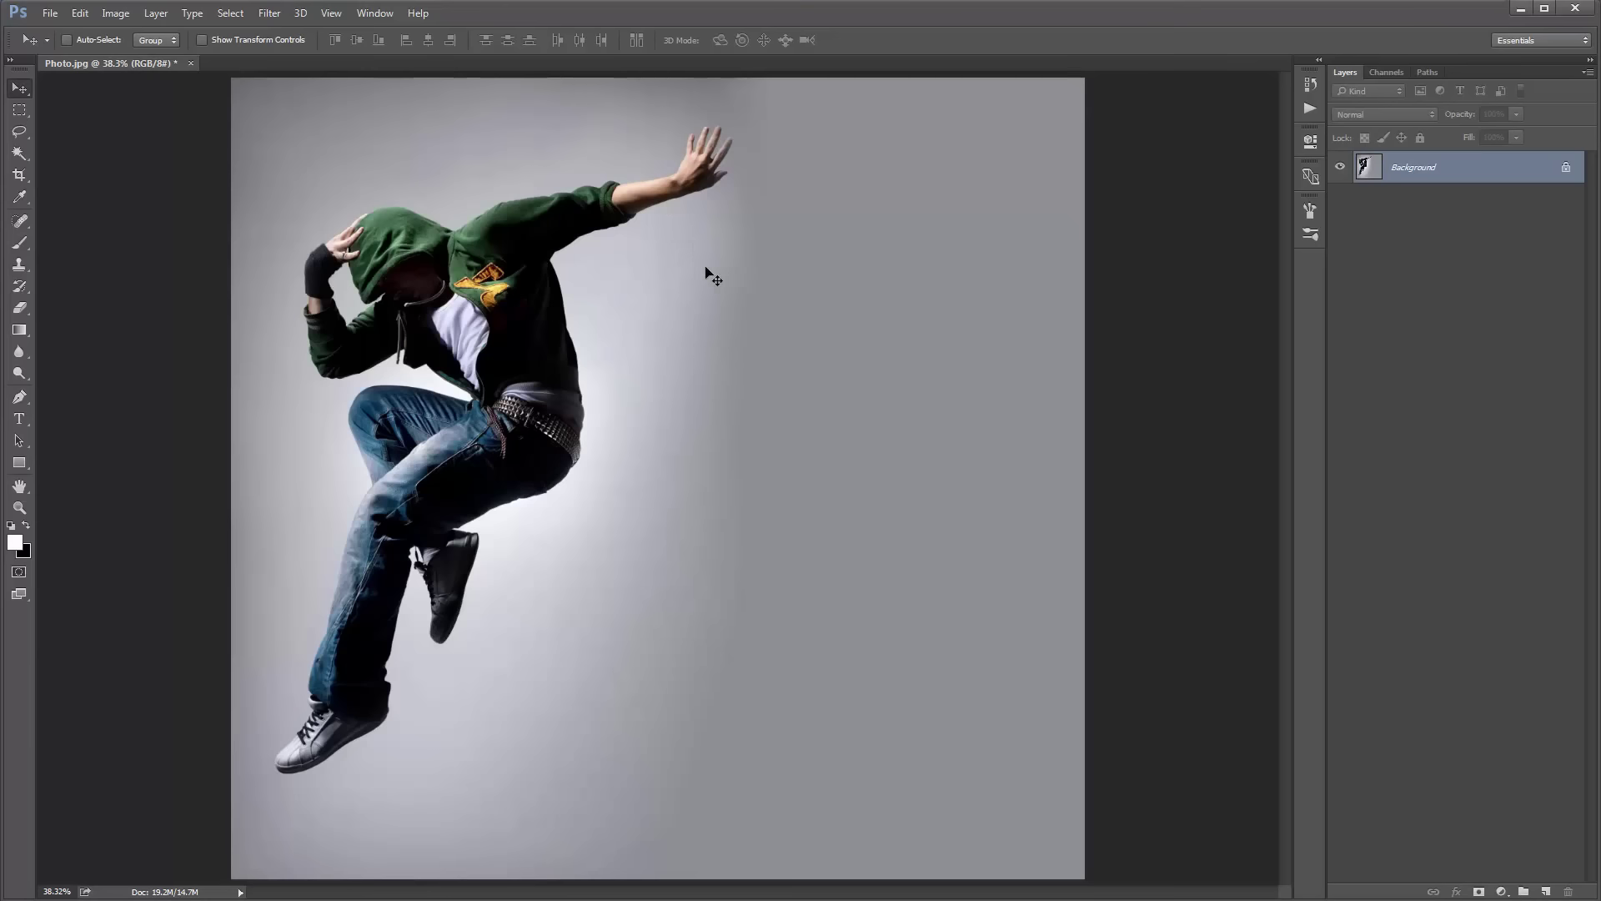
Load the FireStorm_Brushes.abr set into the Brush tool's presets and look over the added brushes.
{"action": "key", "text": "b"}
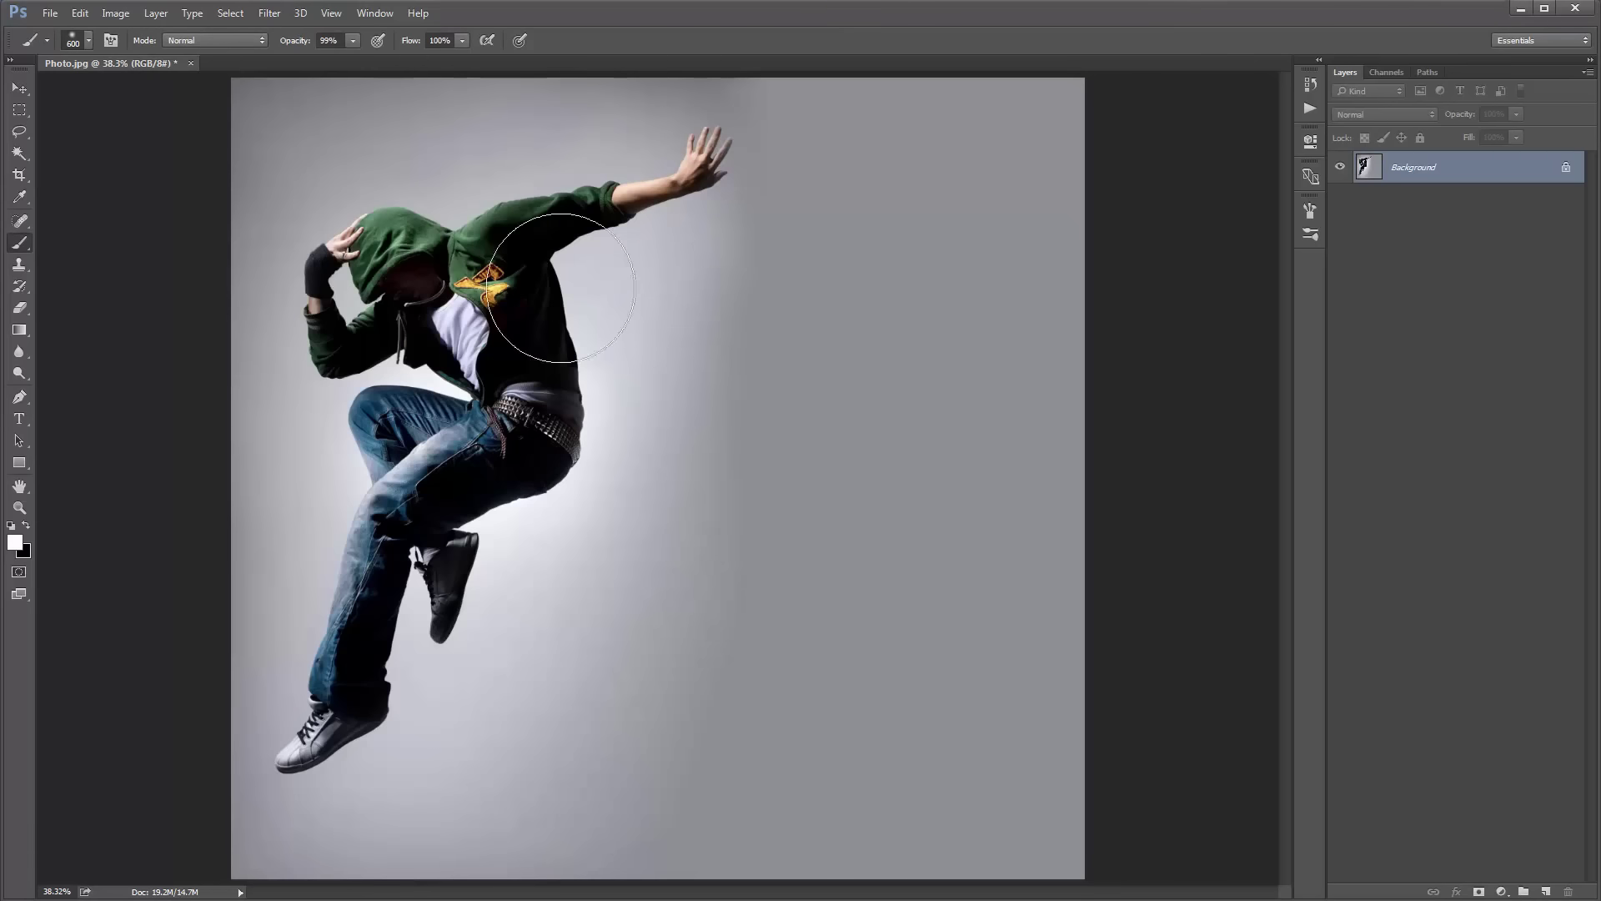
{"action": "right_click", "coordinate": [630, 251]}
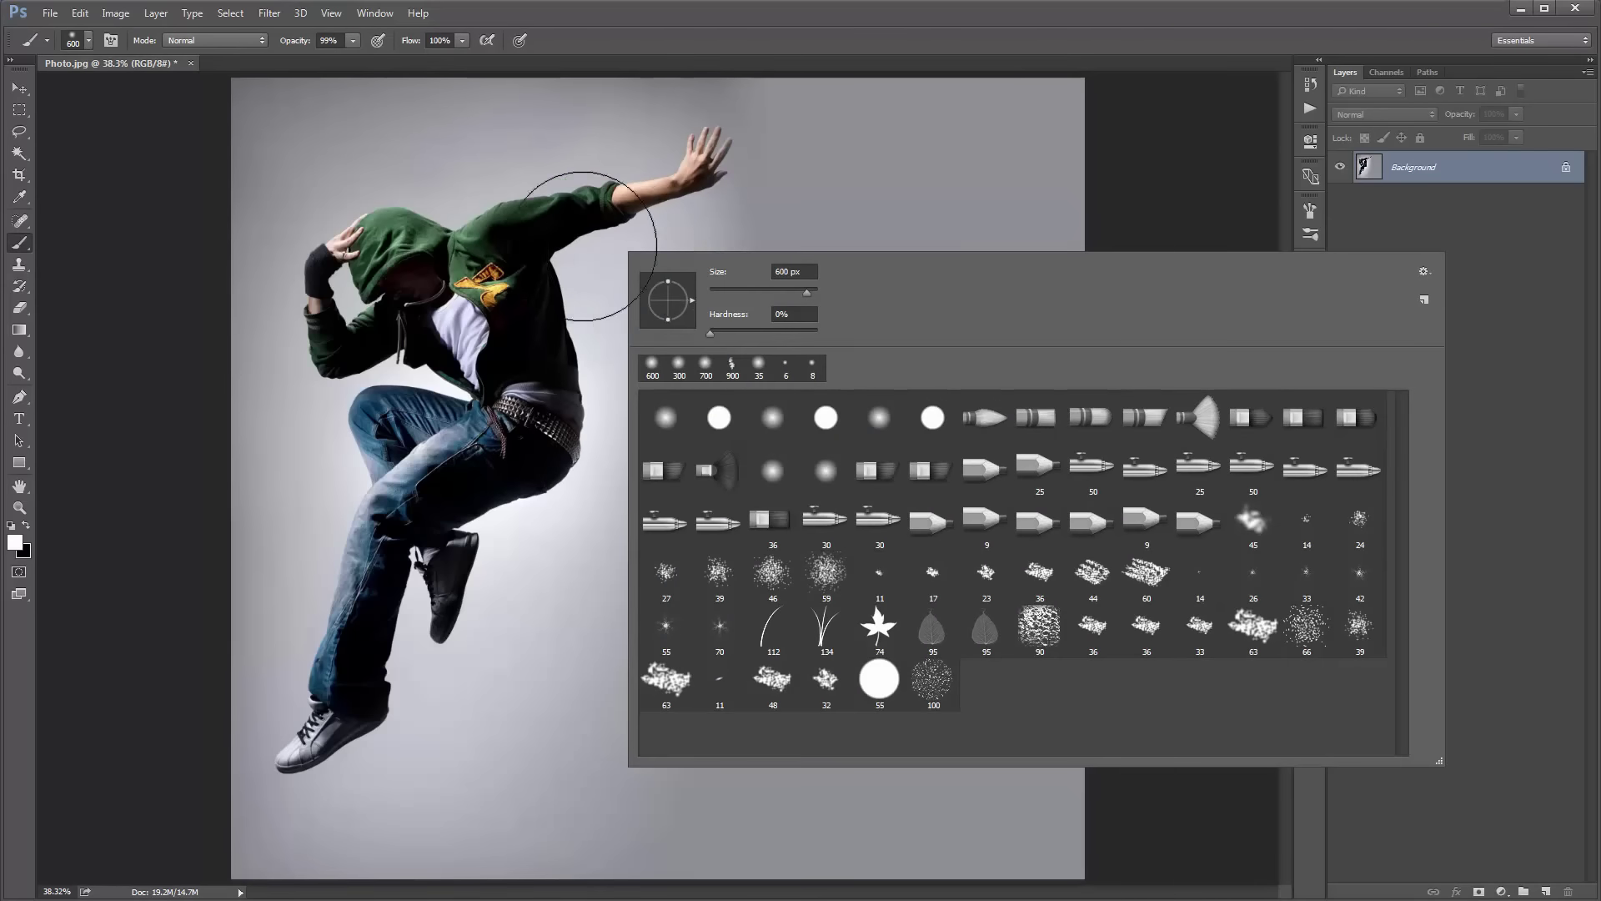
{"action": "right_click", "coordinate": [367, 138]}
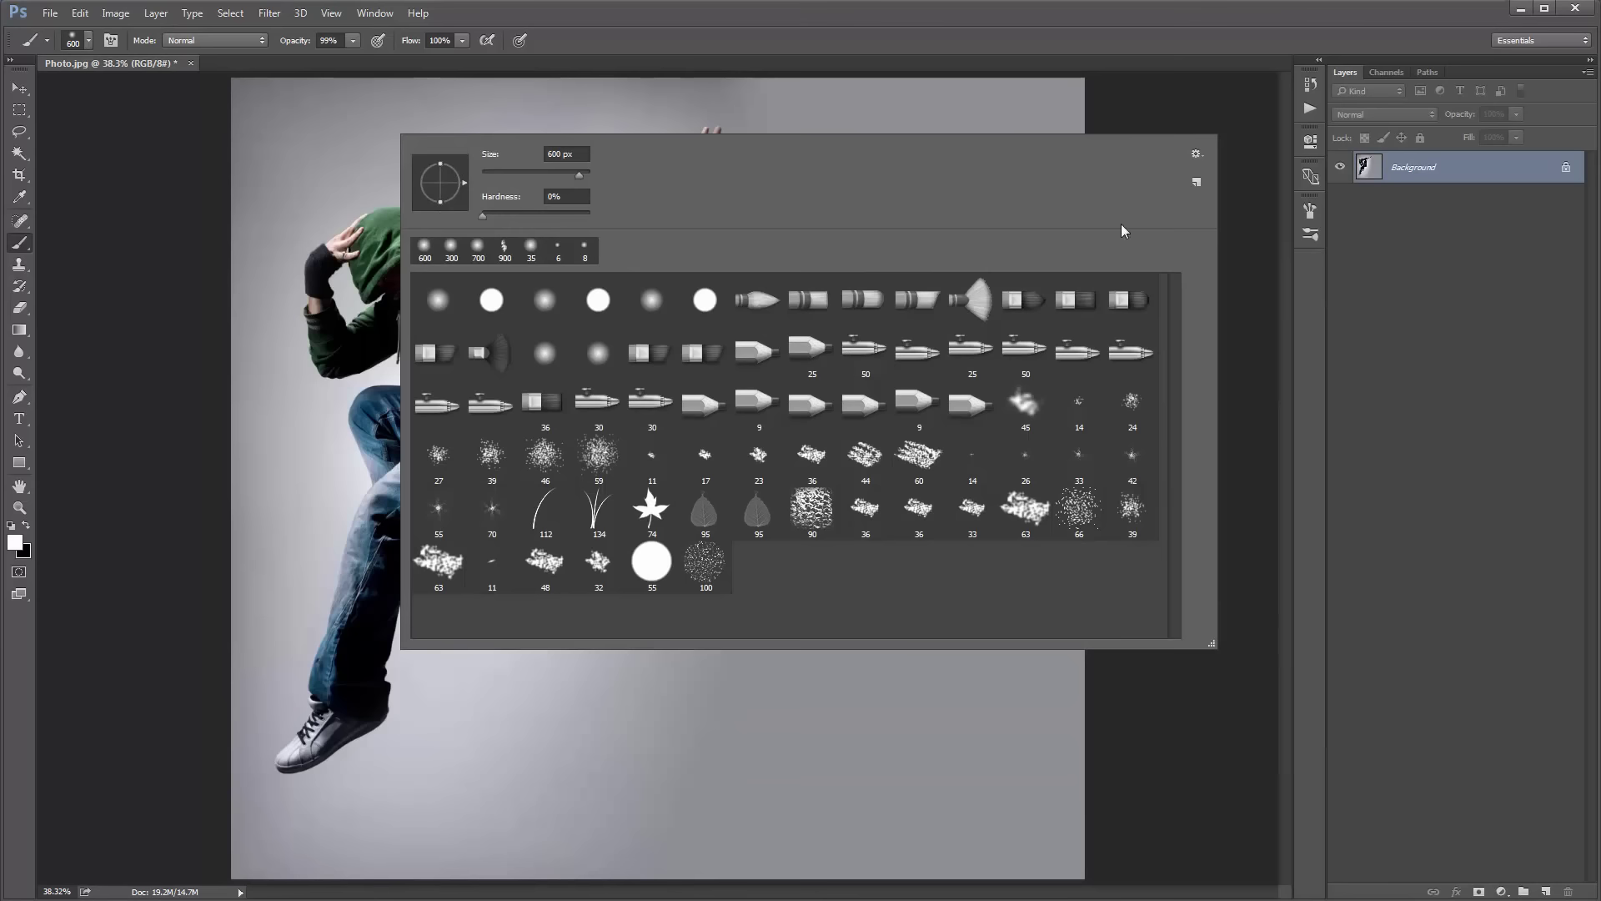
{"action": "left_click", "coordinate": [1199, 156]}
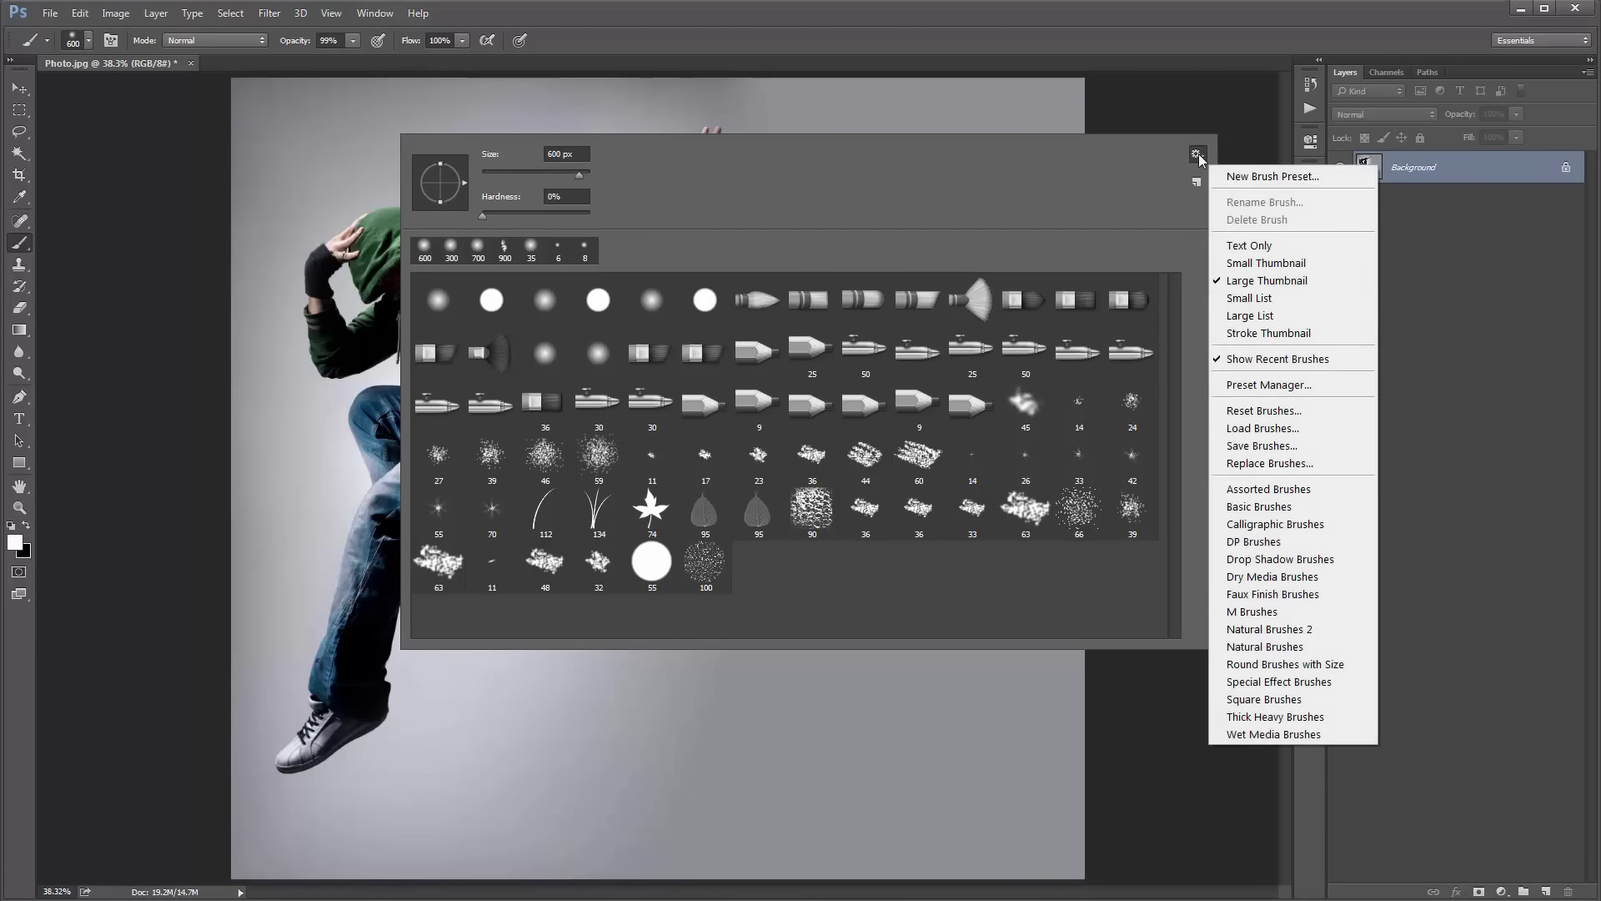
{"action": "left_click", "coordinate": [1298, 429]}
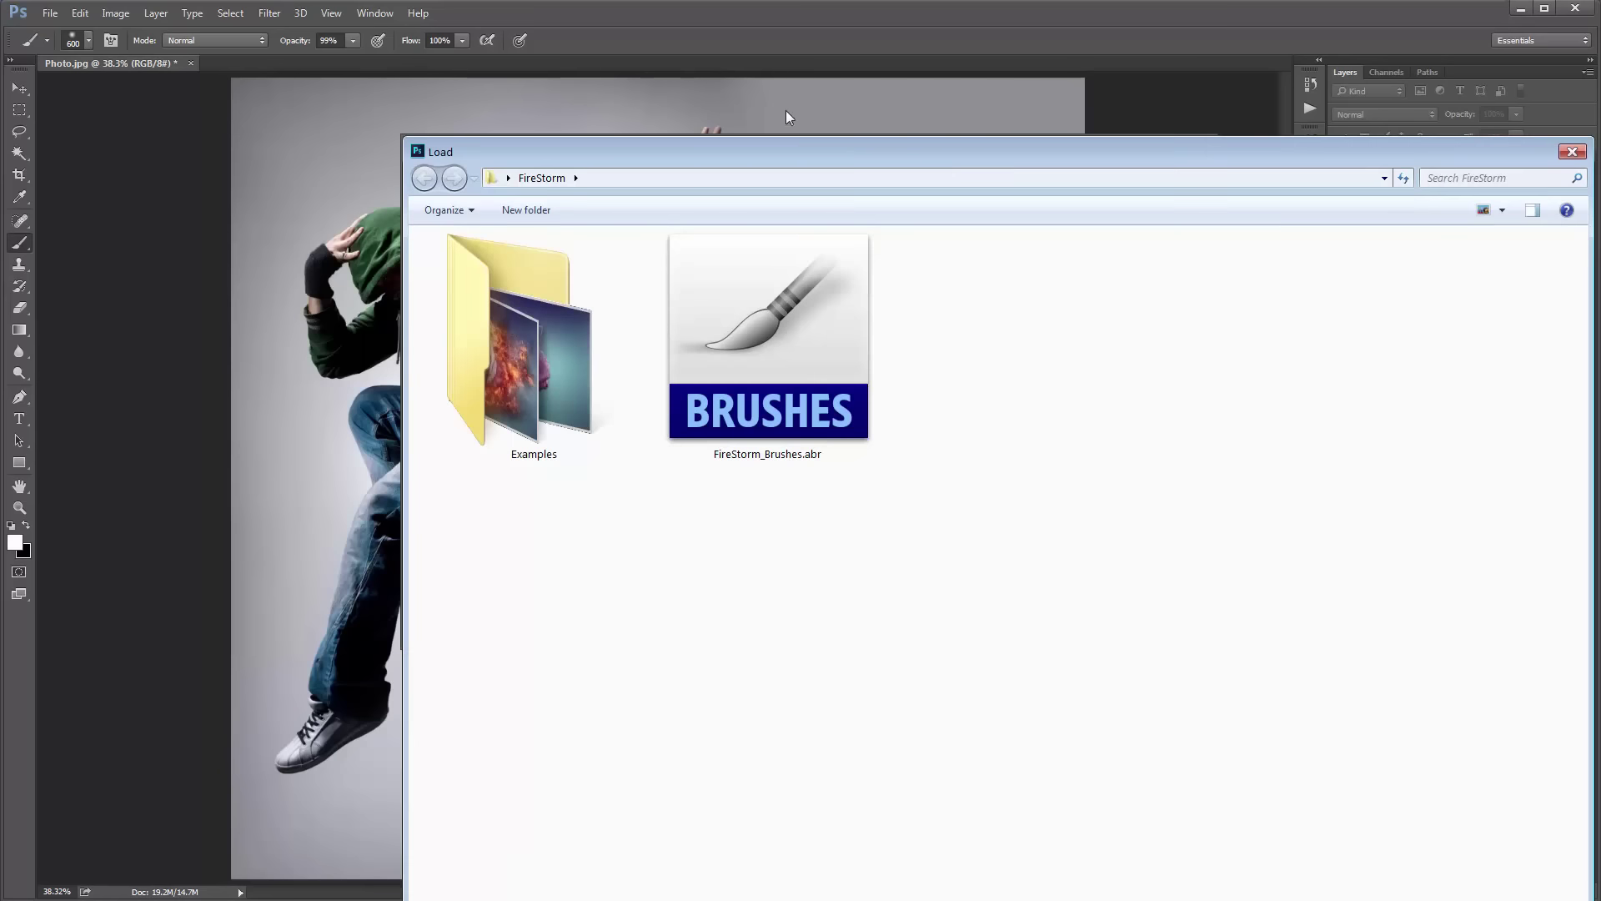
{"action": "left_click_drag", "start_coordinate": [853, 157], "coordinate": [716, 109]}
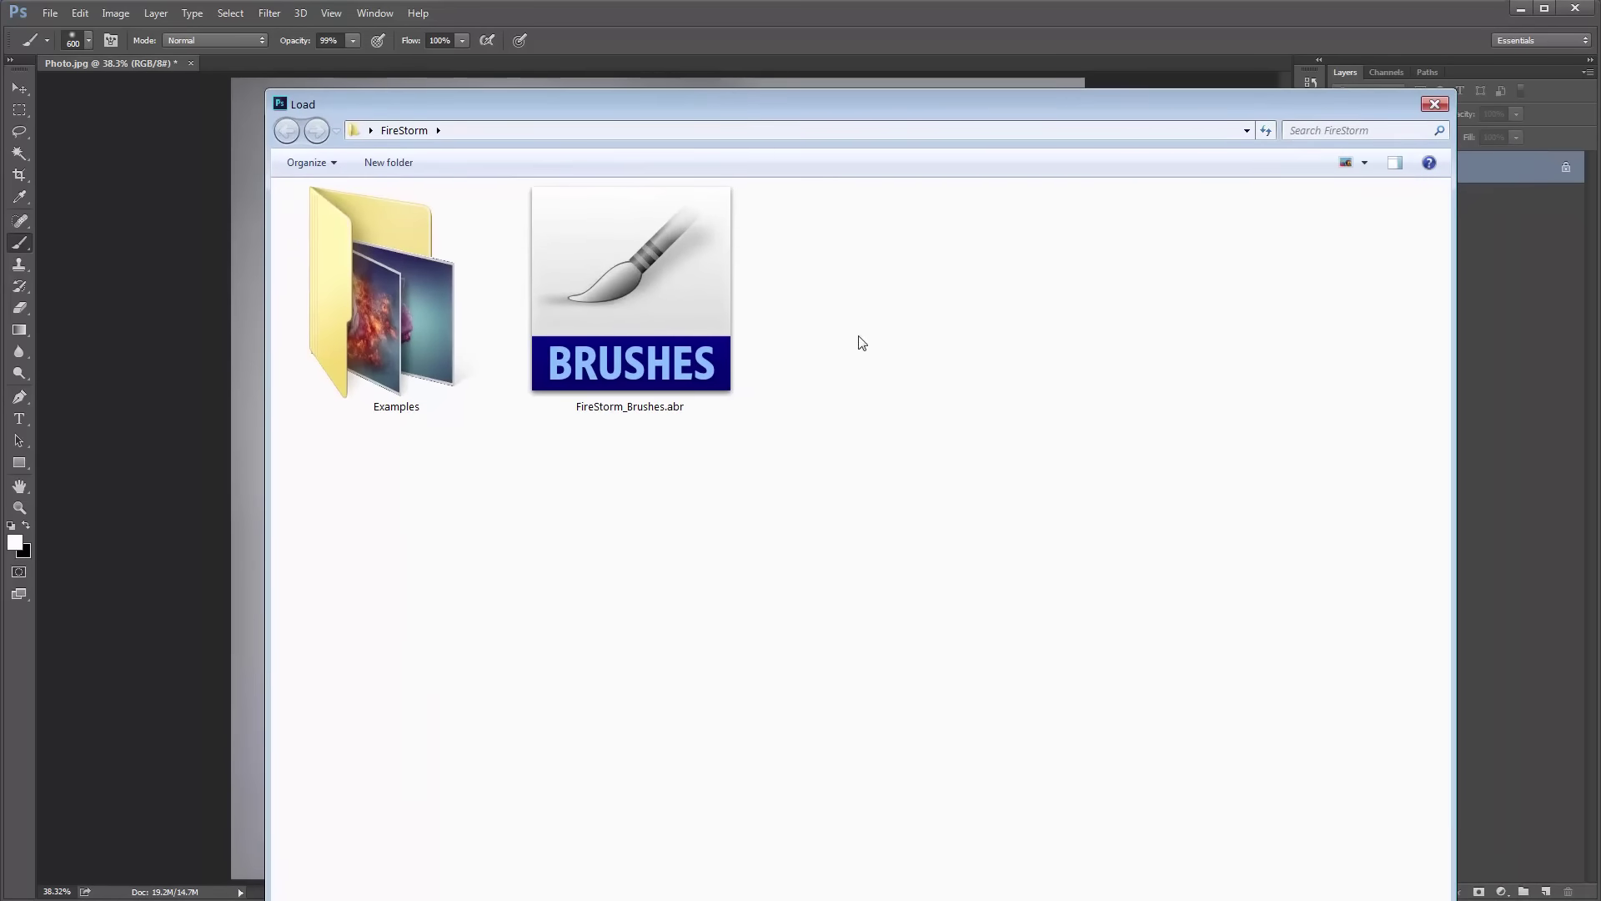
{"action": "double_click", "coordinate": [644, 313]}
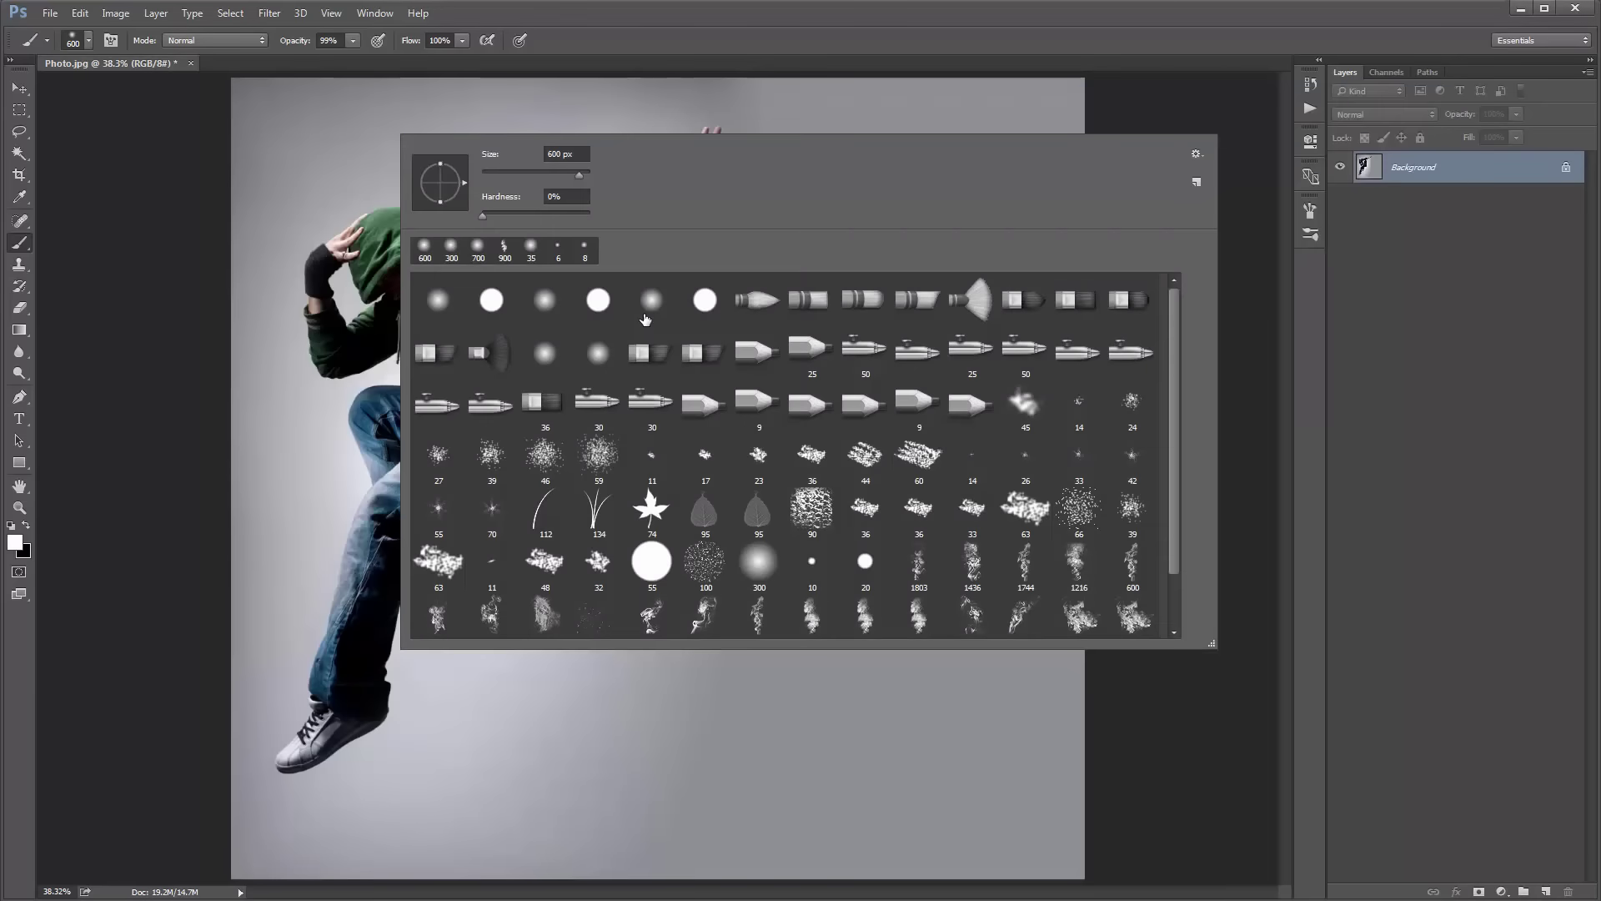
{"action": "scroll", "coordinate": [642, 407], "scroll_direction": "down", "scroll_amount": 2}
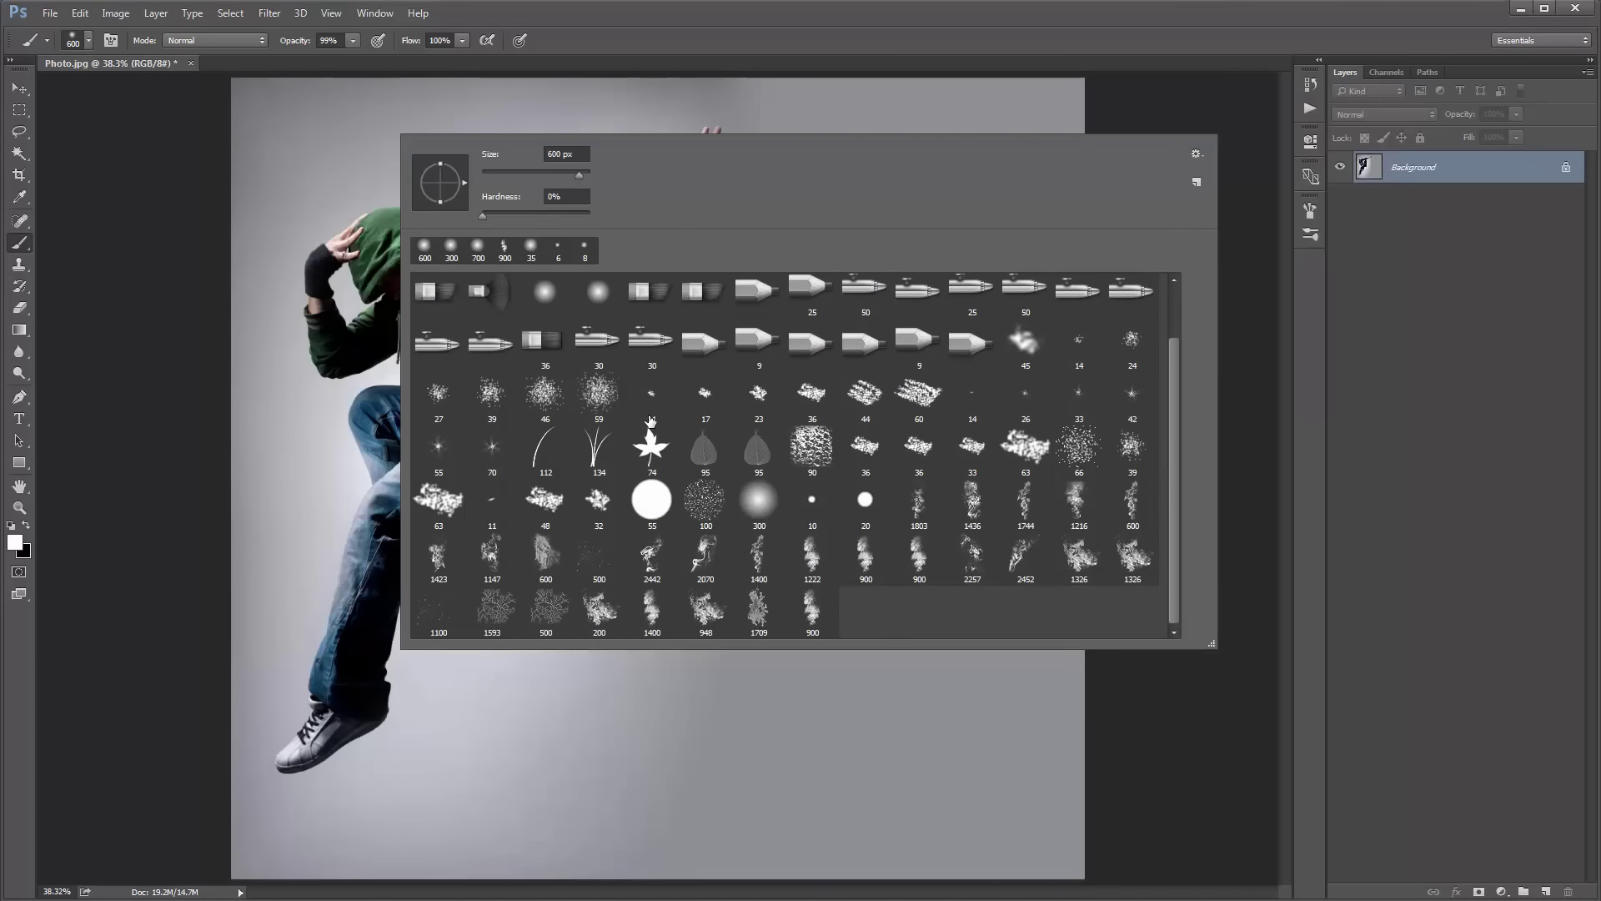
{"action": "scroll", "coordinate": [777, 536], "scroll_direction": "up", "scroll_amount": 1}
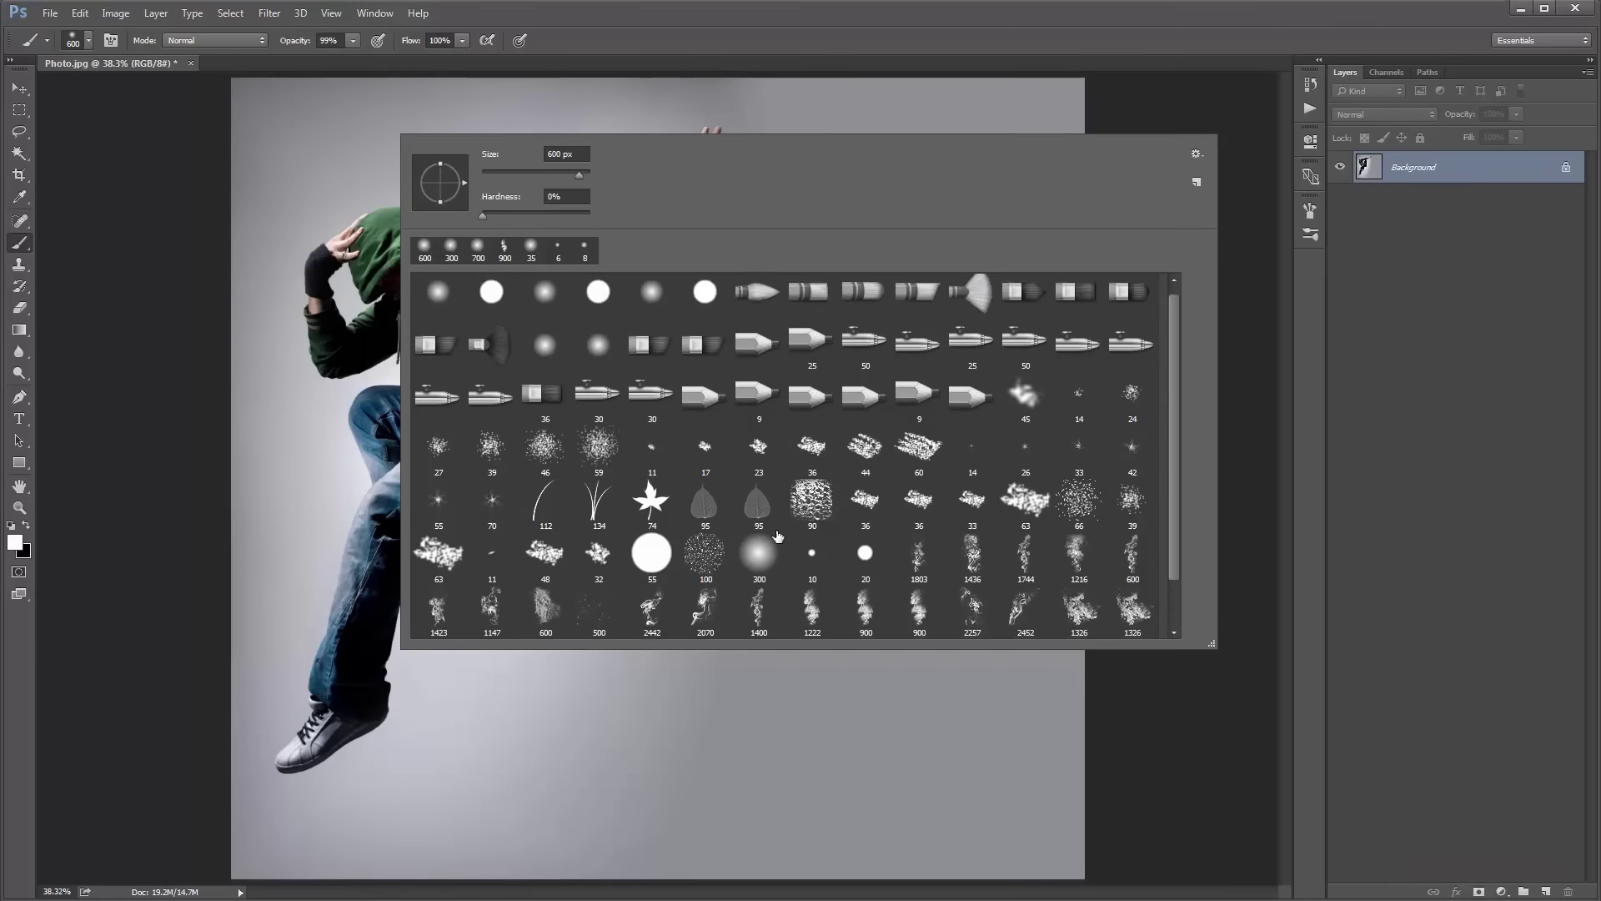
Replace the current brushes with the FireStorm_Brushes.abr set and choose its 300 px soft round brush, reduced to 40 px.
{"action": "left_click", "coordinate": [1196, 153]}
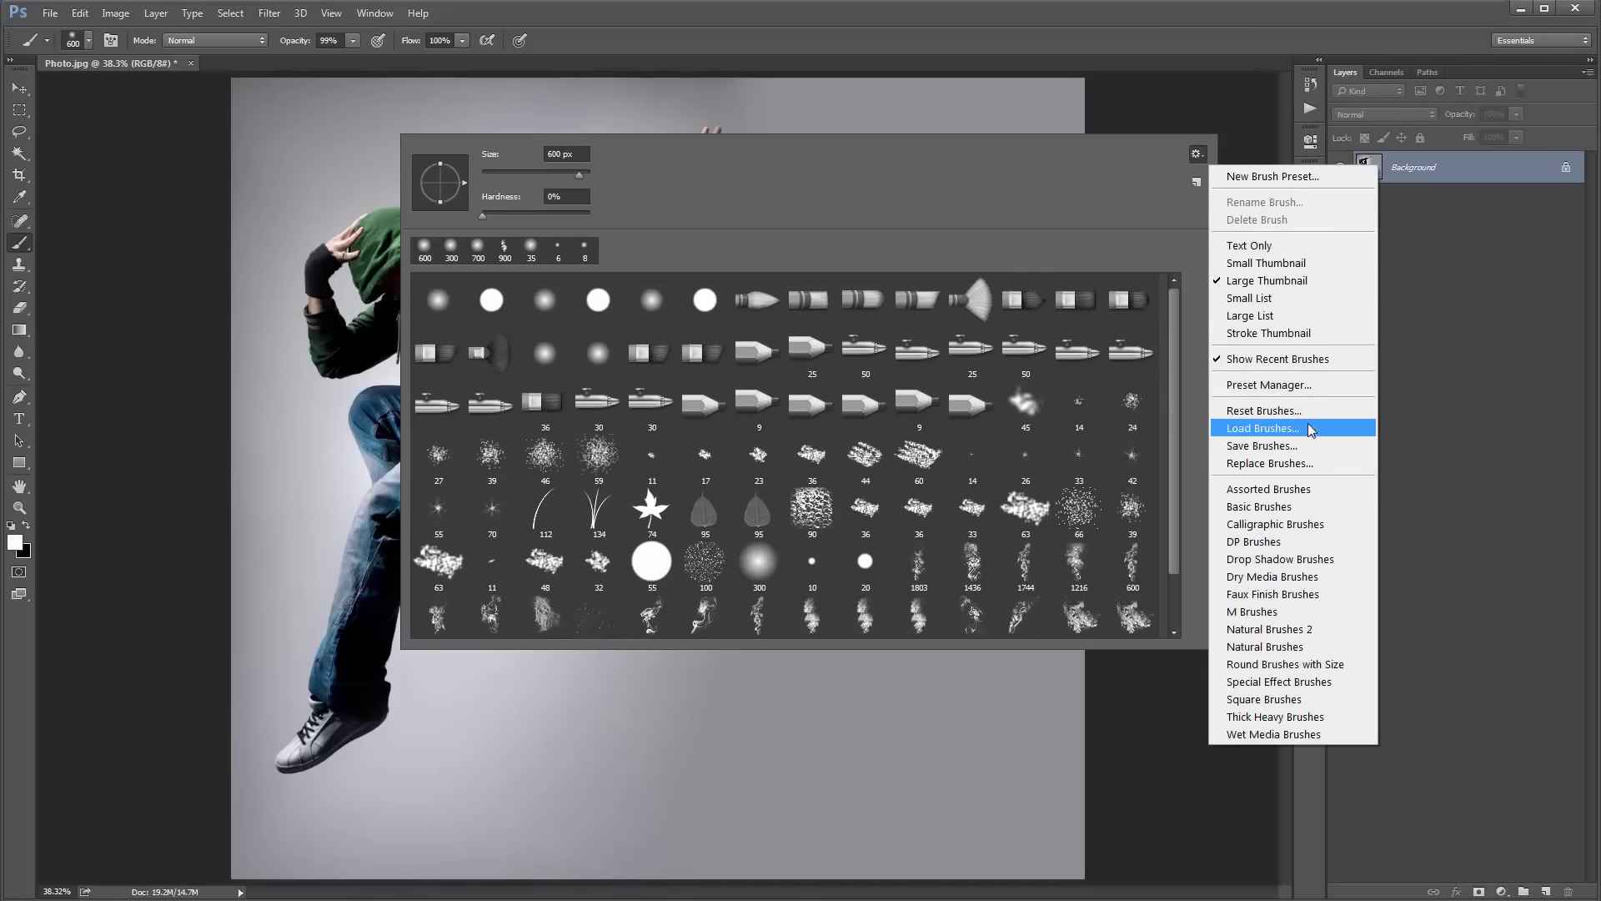
{"action": "left_click", "coordinate": [1294, 466]}
{"action": "double_click", "coordinate": [598, 296]}
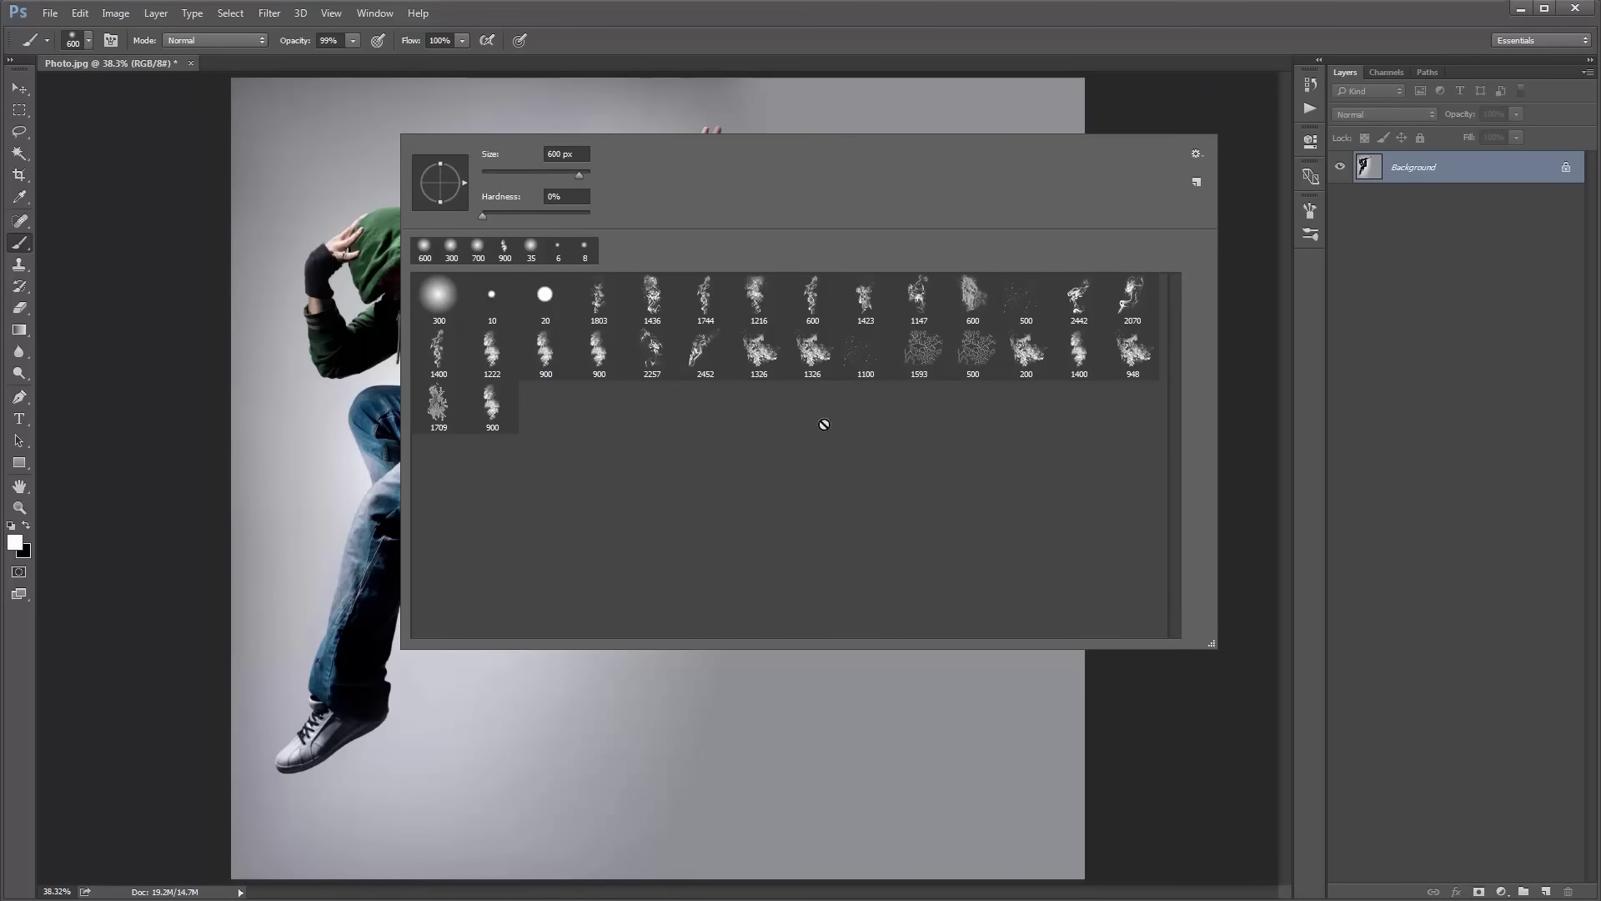
{"action": "double_click", "coordinate": [438, 302]}
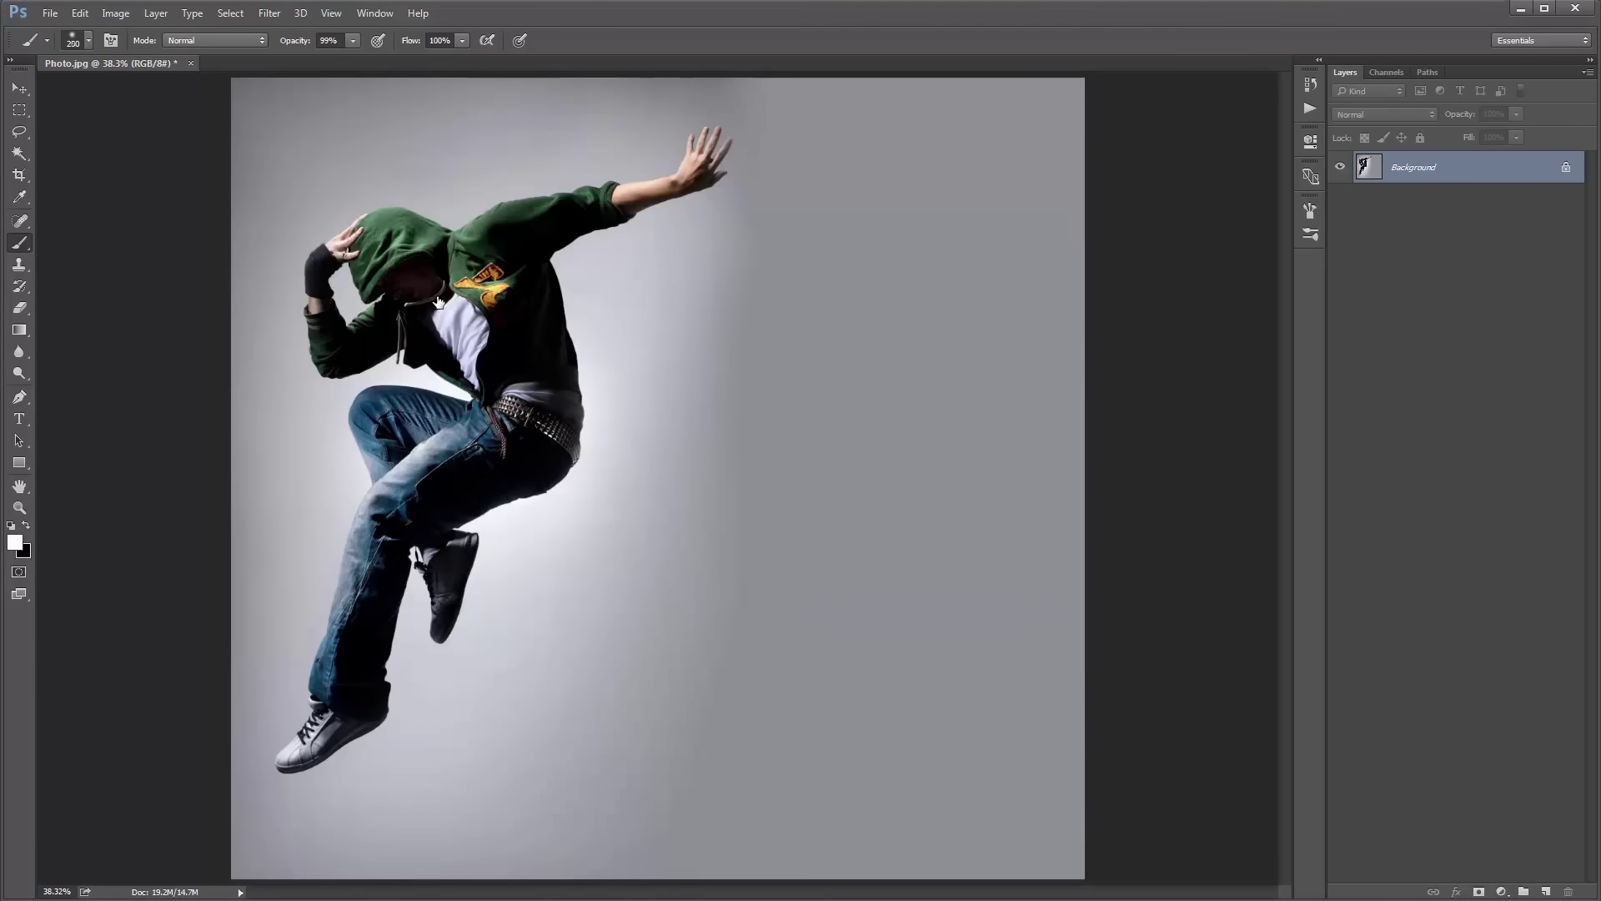
{"action": "key", "text": "bracketleft"}
{"action": "key", "text": "bracketleft"}
{"action": "key", "text": "bracketleft"}
{"action": "key", "text": "bracketleft"}
{"action": "key", "text": "bracketleft"}
Create a new layer named "brush" above the Background.
{"action": "left_click", "coordinate": [155, 13]}
{"action": "mouse_move", "coordinate": [162, 33]}
{"action": "left_click", "coordinate": [451, 32]}
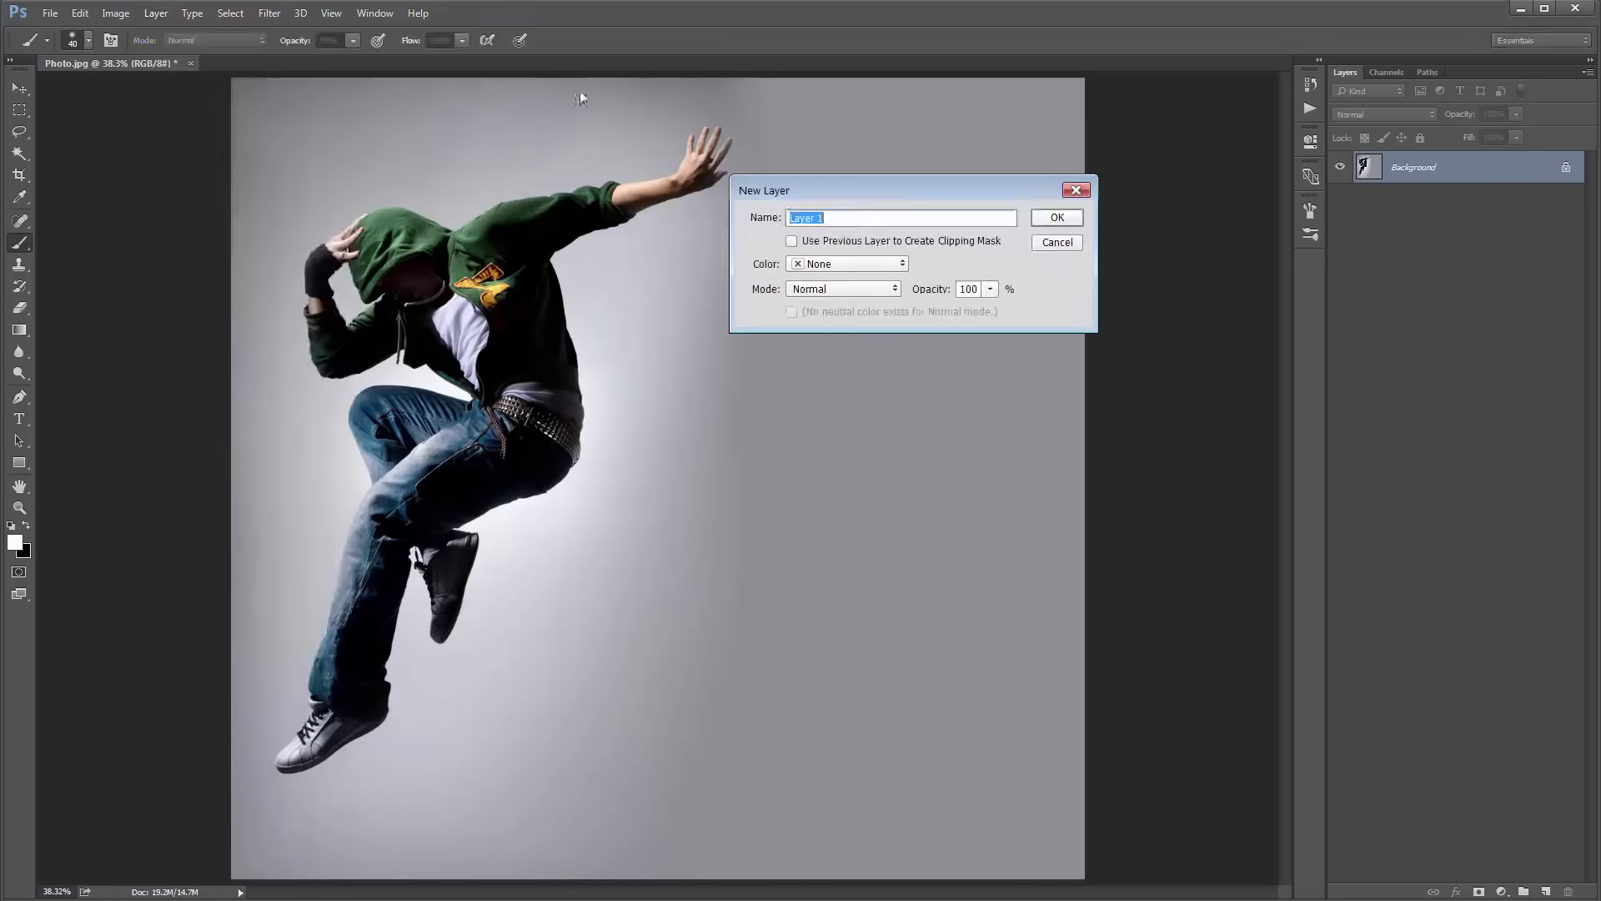
{"action": "left_click_drag", "start_coordinate": [824, 187], "coordinate": [739, 183]}
{"action": "left_click", "coordinate": [745, 218]}
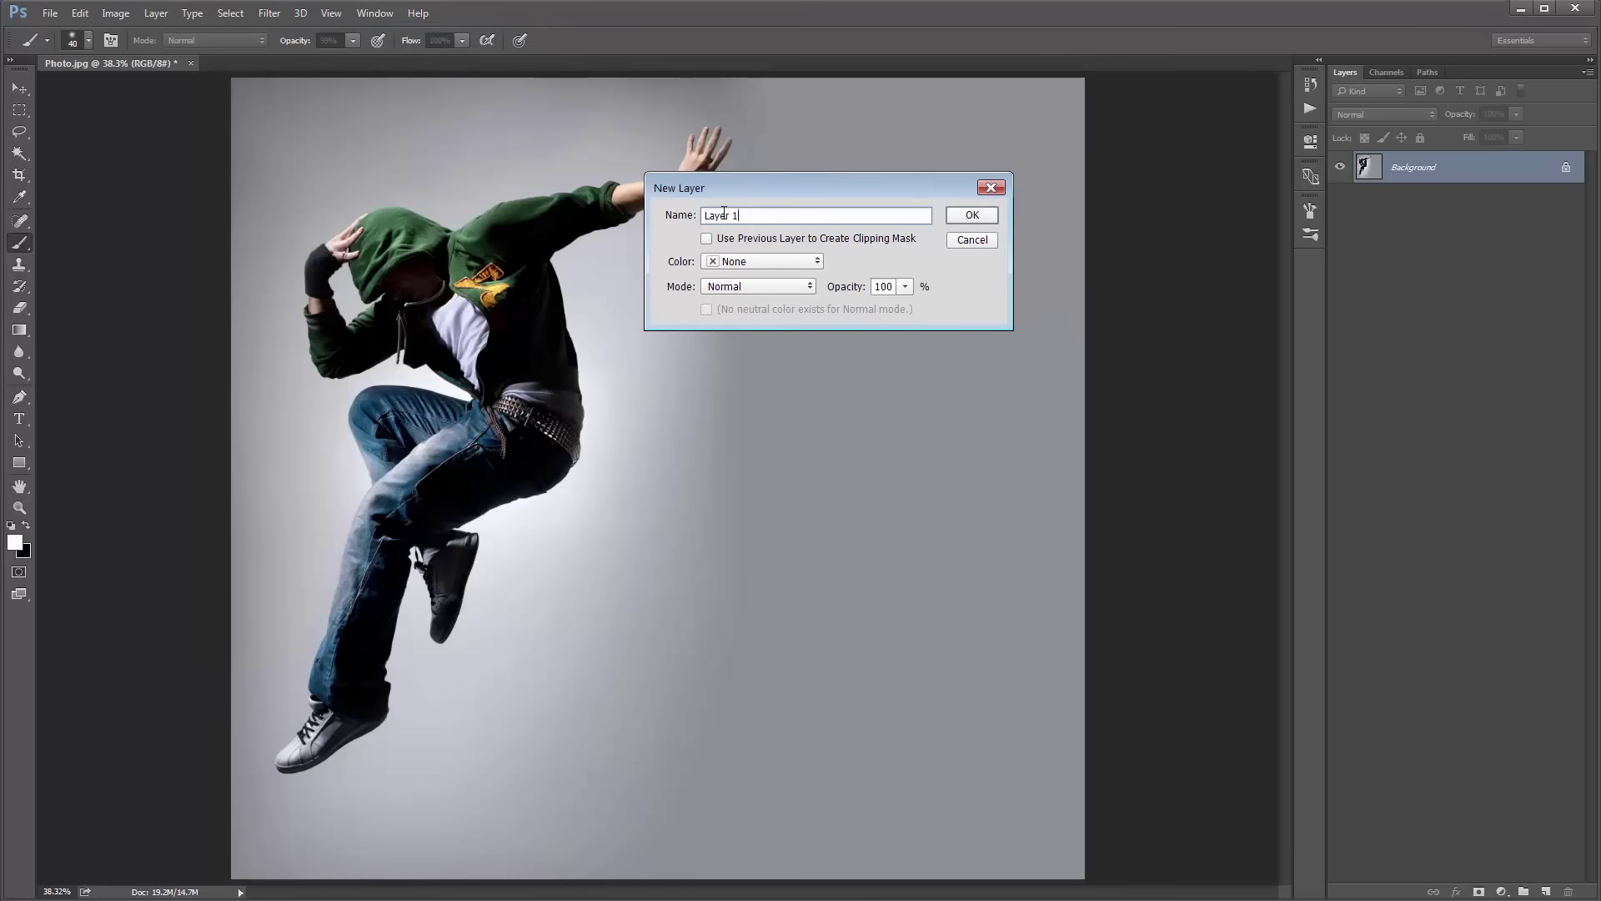
{"action": "double_click", "coordinate": [724, 214]}
{"action": "type", "text": "brush"}
{"action": "key", "text": "ctrl+a"}
{"action": "left_click", "coordinate": [978, 214]}
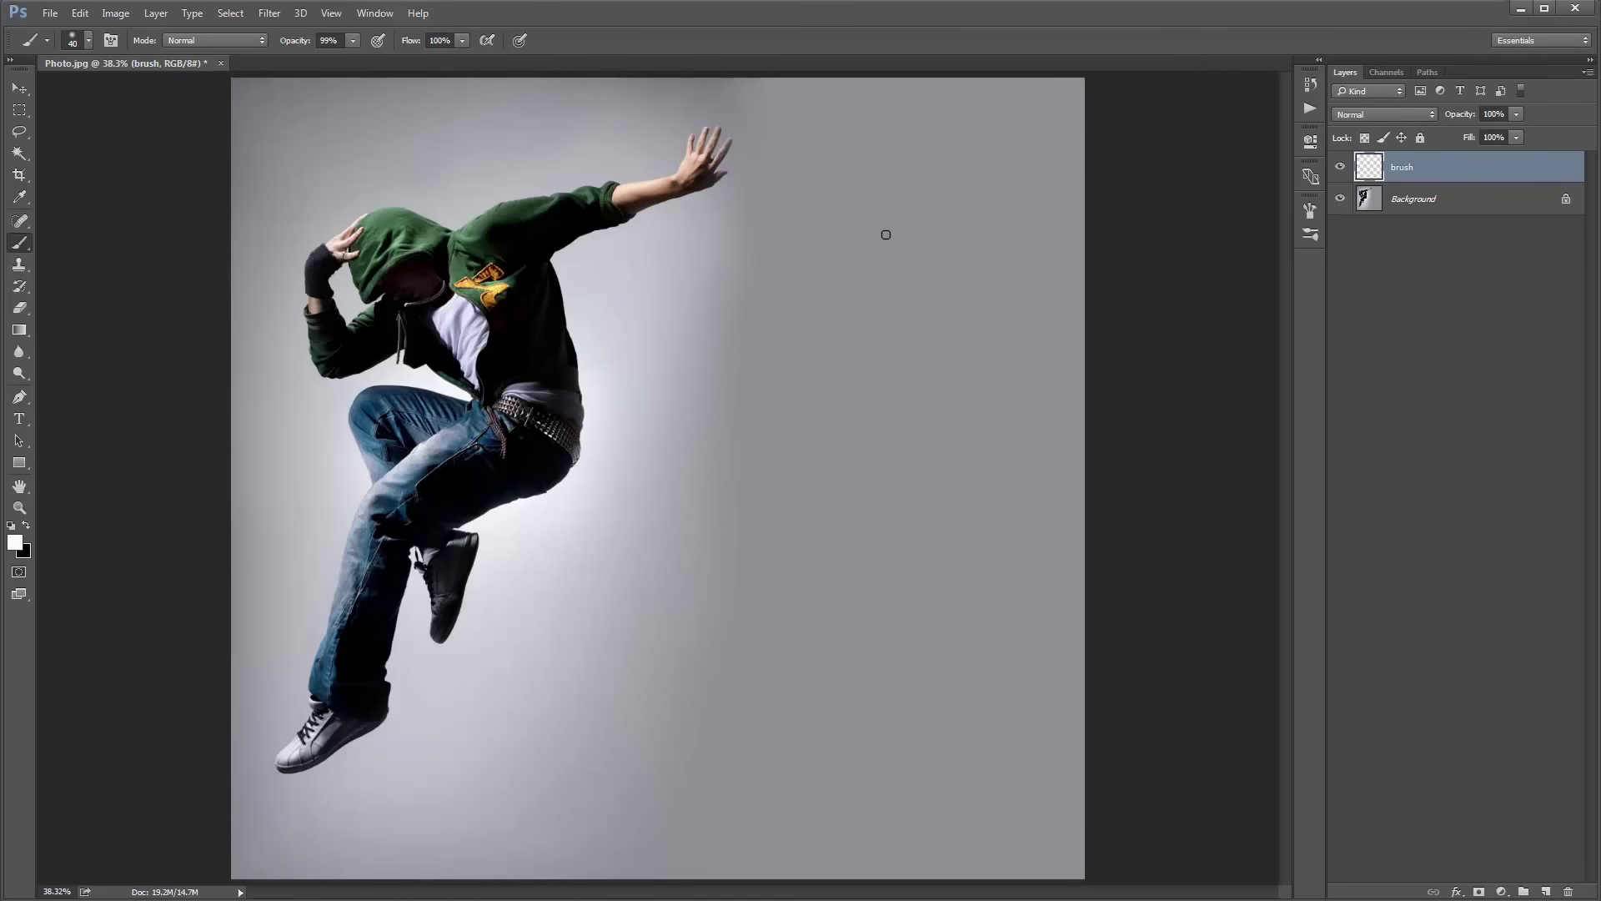
Paint a white stroke with a 35 px soft round brush along the outstretched arm's underside and down the jacket's side to the waist.
{"action": "right_click", "coordinate": [621, 284]}
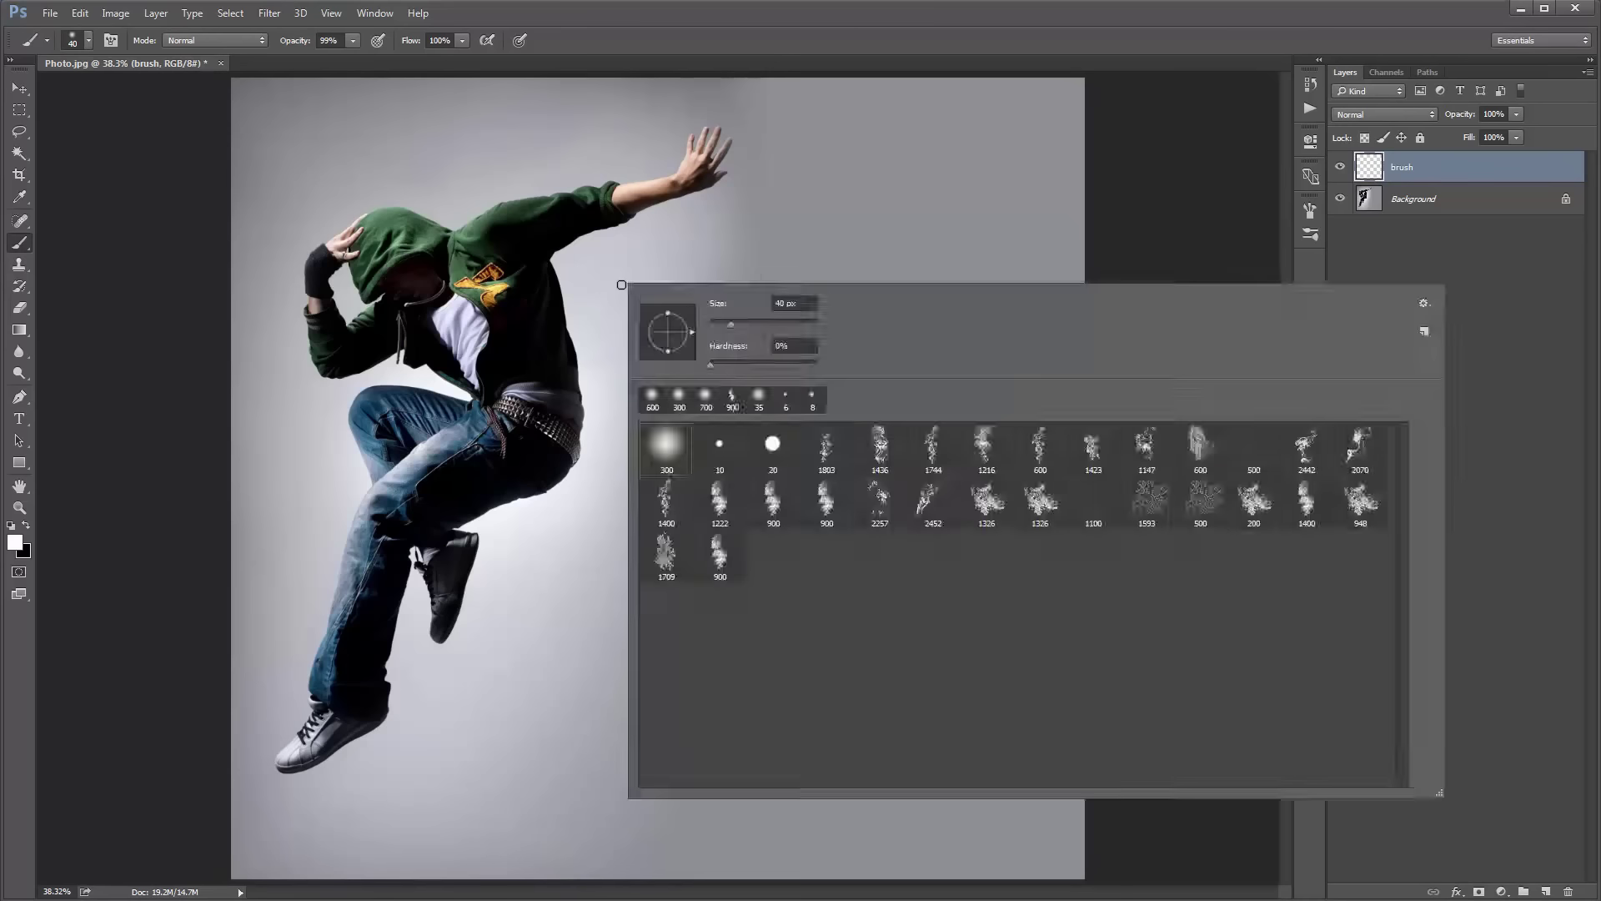
{"action": "double_click", "coordinate": [677, 451]}
{"action": "key", "text": "bracketleft"}
{"action": "key", "text": "bracketleft"}
{"action": "key", "text": "bracketleft"}
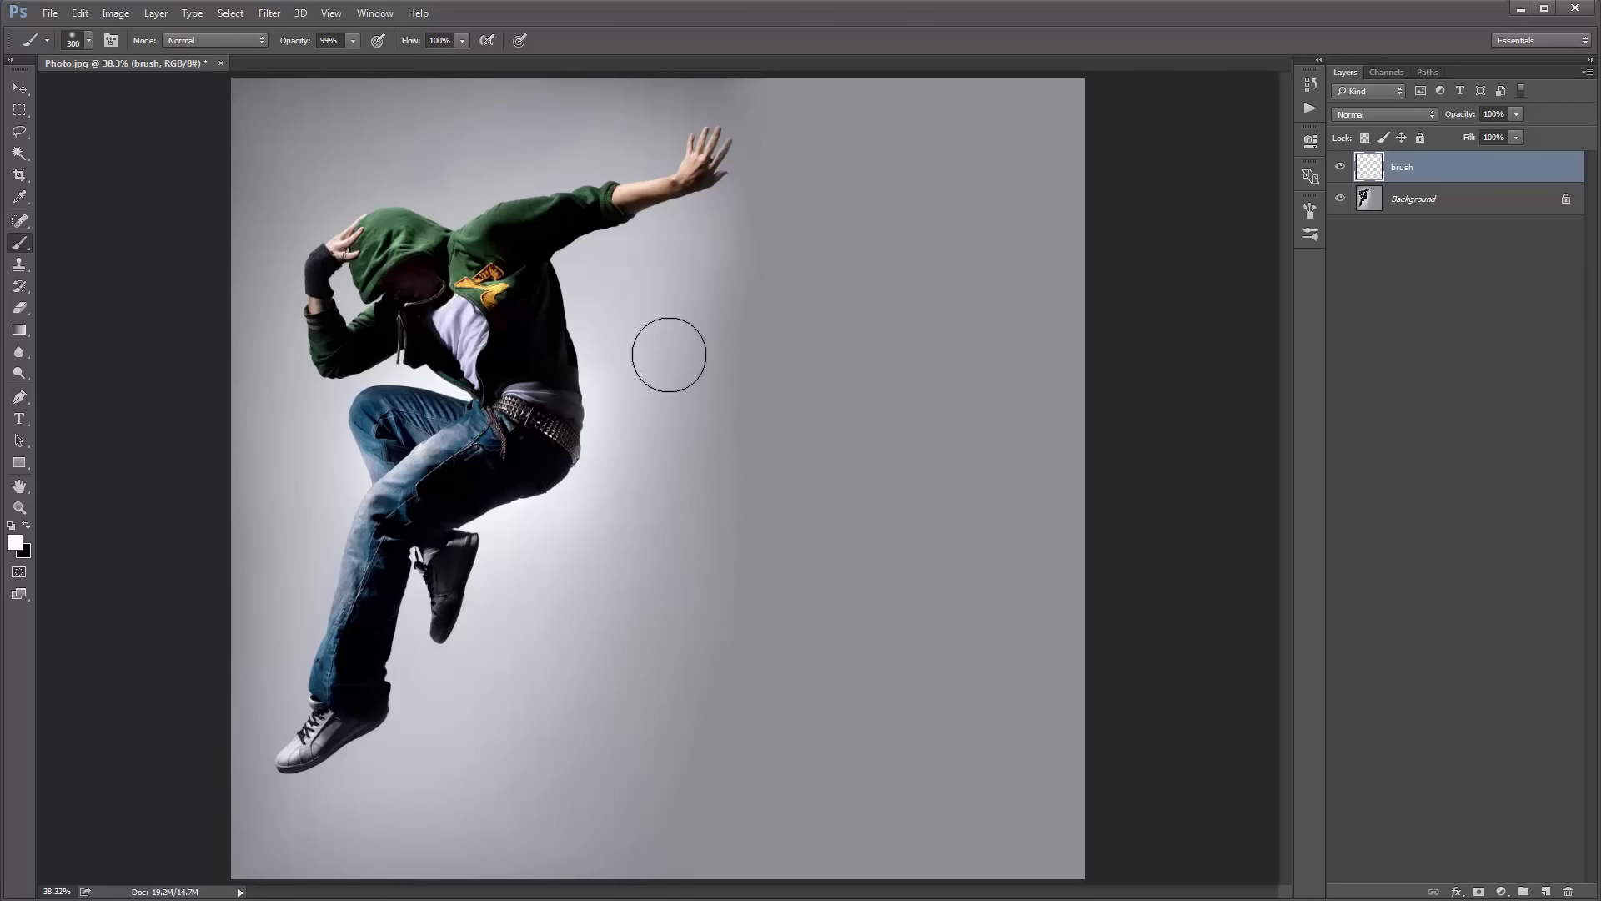
{"action": "key", "text": "bracketleft"}
{"action": "key", "text": "bracketleft"}
{"action": "key", "text": "bracketleft"}
{"action": "key", "text": "bracketleft"}
{"action": "key", "text": "bracketleft"}
{"action": "key", "text": "bracketleft"}
{"action": "mouse_move", "coordinate": [704, 175]}
{"action": "left_mouse_down"}
{"action": "mouse_move", "coordinate": [536, 241]}
{"action": "mouse_move", "coordinate": [565, 375]}
{"action": "left_mouse_up"}
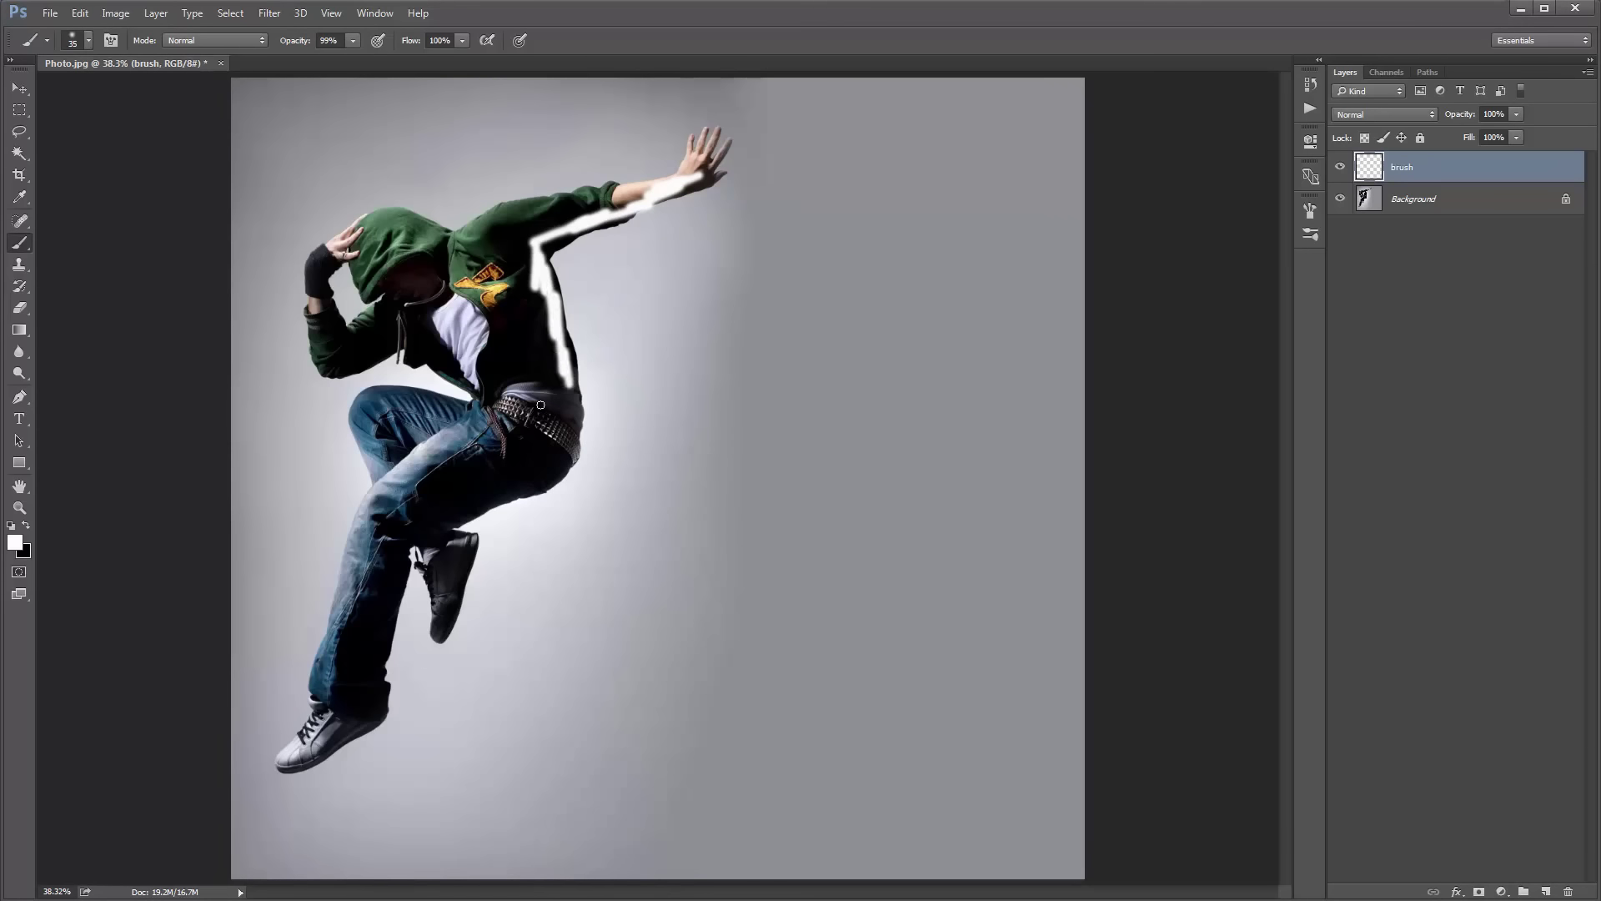
Try painting a stroke down the jacket's front with a much larger brush, and undo it.
{"action": "key", "text": "bracketright"}
{"action": "key", "text": "bracketright"}
{"action": "key", "text": "bracketright"}
{"action": "key", "text": "bracketright"}
{"action": "key", "text": "bracketright"}
{"action": "key", "text": "bracketright"}
{"action": "key", "text": "bracketright"}
{"action": "key", "text": "bracketright"}
{"action": "key", "text": "bracketright"}
{"action": "key", "text": "bracketleft"}
{"action": "key", "text": "bracketleft"}
{"action": "mouse_move", "coordinate": [455, 280]}
{"action": "left_mouse_down"}
{"action": "mouse_move", "coordinate": [497, 398]}
{"action": "mouse_move", "coordinate": [502, 352]}
{"action": "mouse_move", "coordinate": [494, 419]}
{"action": "mouse_move", "coordinate": [455, 472]}
{"action": "left_mouse_up"}
{"action": "key", "text": "ctrl+z"}
Try painting thin strokes over the lower jacket with a 5 px brush, and undo them.
{"action": "key", "text": "bracketleft"}
{"action": "key", "text": "bracketleft"}
{"action": "key", "text": "bracketleft"}
{"action": "key", "text": "bracketleft"}
{"action": "key", "text": "bracketleft"}
{"action": "key", "text": "bracketleft"}
{"action": "mouse_move", "coordinate": [514, 313]}
{"action": "left_mouse_down"}
{"action": "mouse_move", "coordinate": [505, 400]}
{"action": "mouse_move", "coordinate": [527, 367]}
{"action": "mouse_move", "coordinate": [518, 385]}
{"action": "left_mouse_up"}
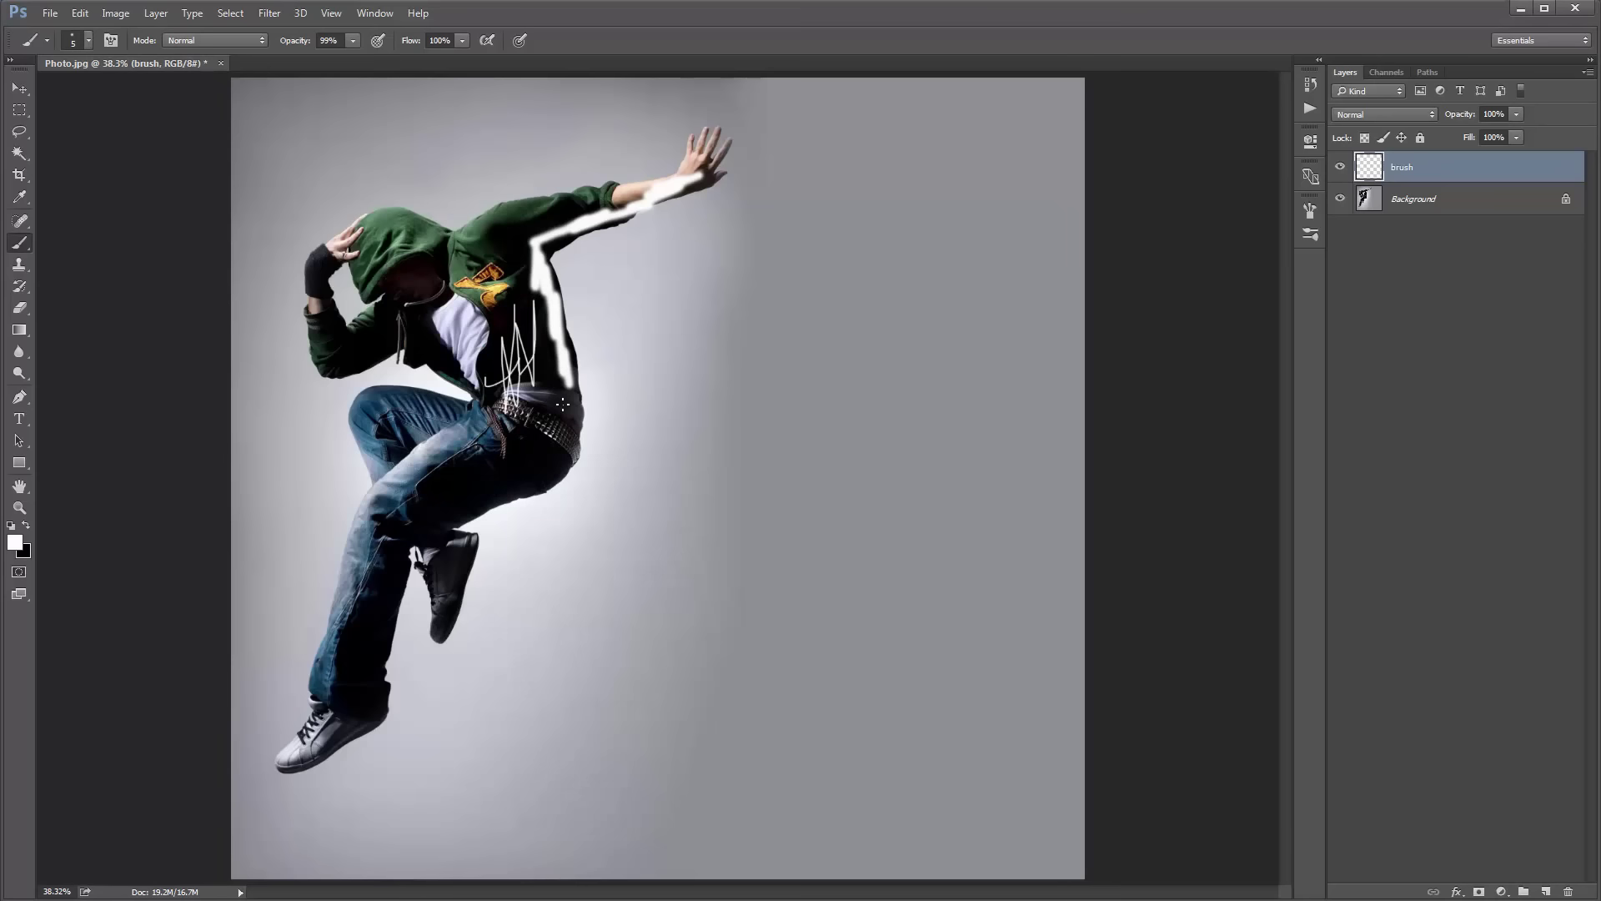
{"action": "key", "text": "ctrl+z"}
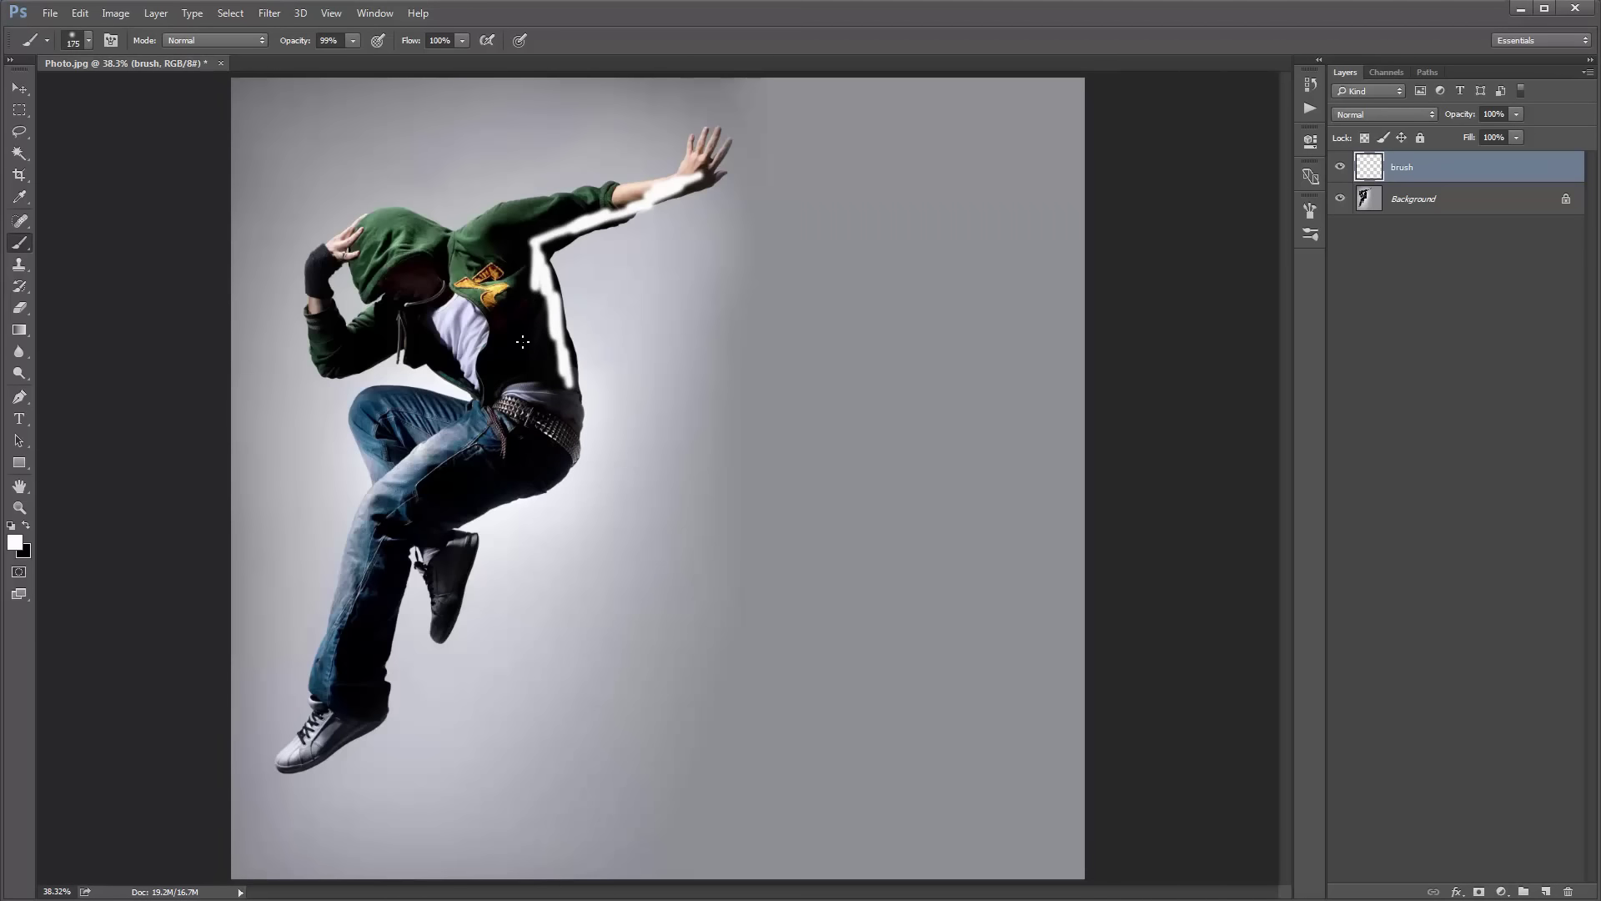
{"action": "key", "text": "bracketleft"}
{"action": "key", "text": "bracketleft"}
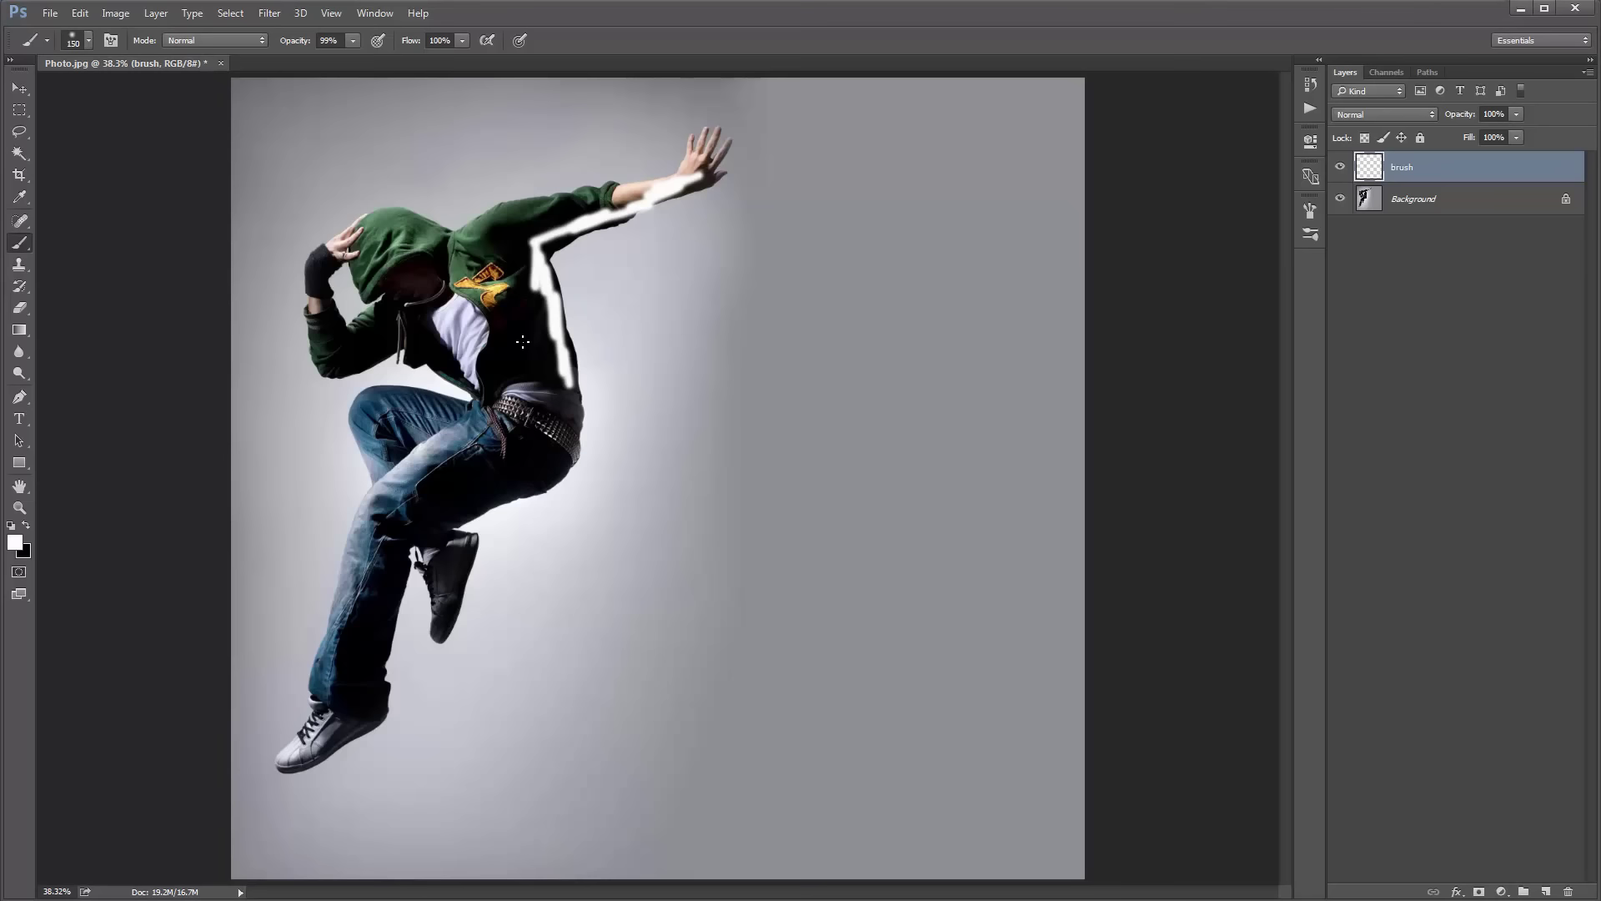
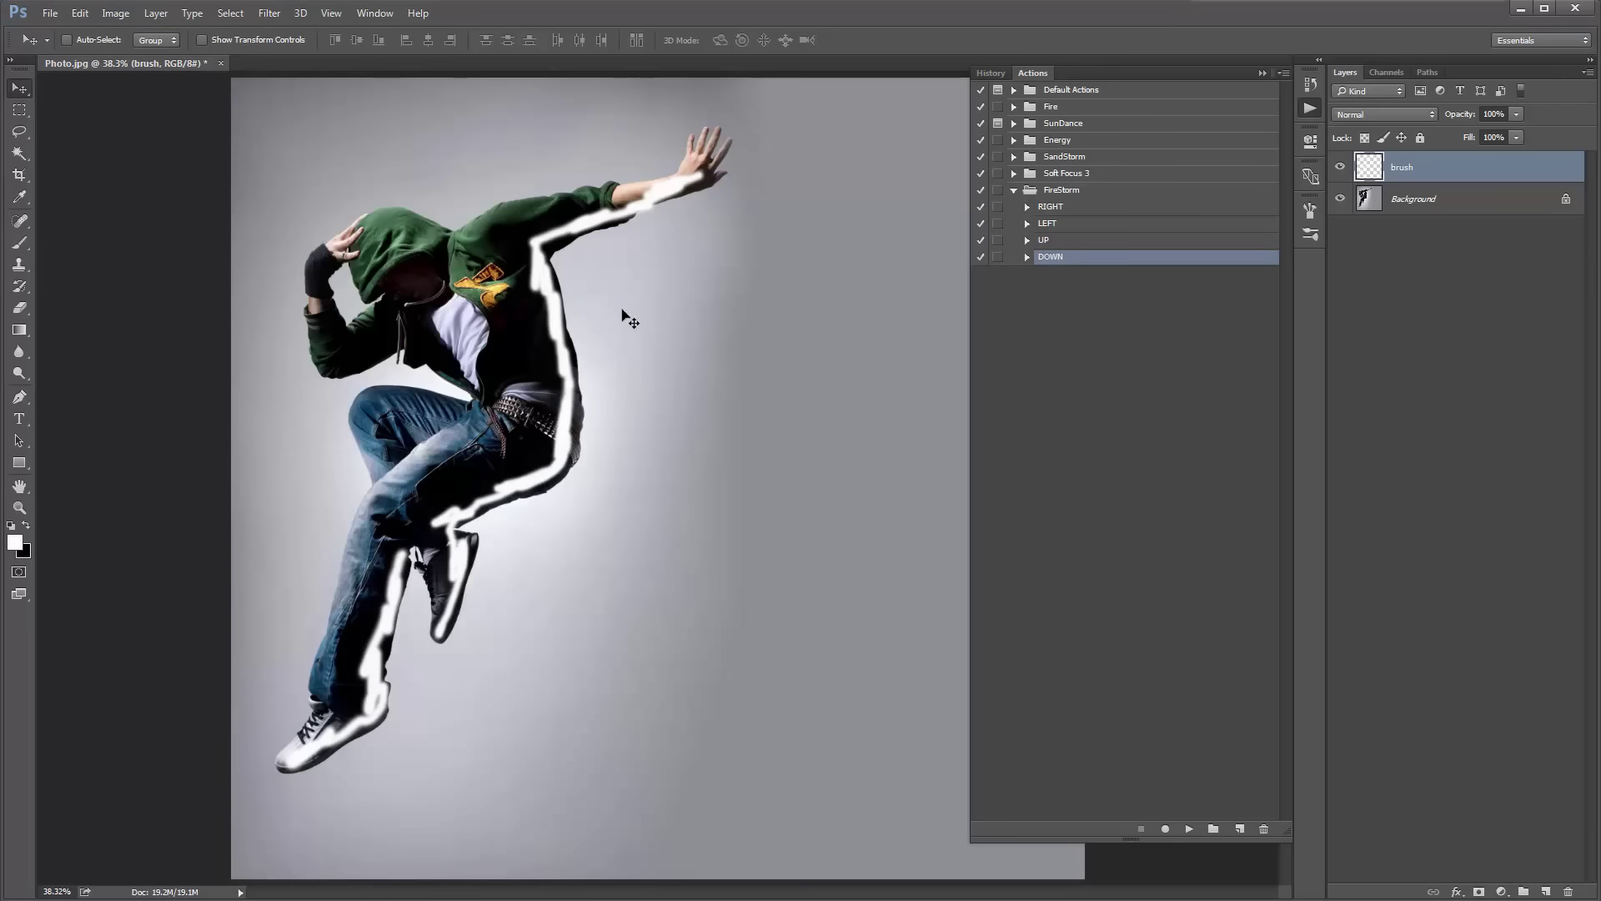
Expand the RIGHT action in the FireStorm set and play it on the photo.
{"action": "left_click", "coordinate": [1119, 209]}
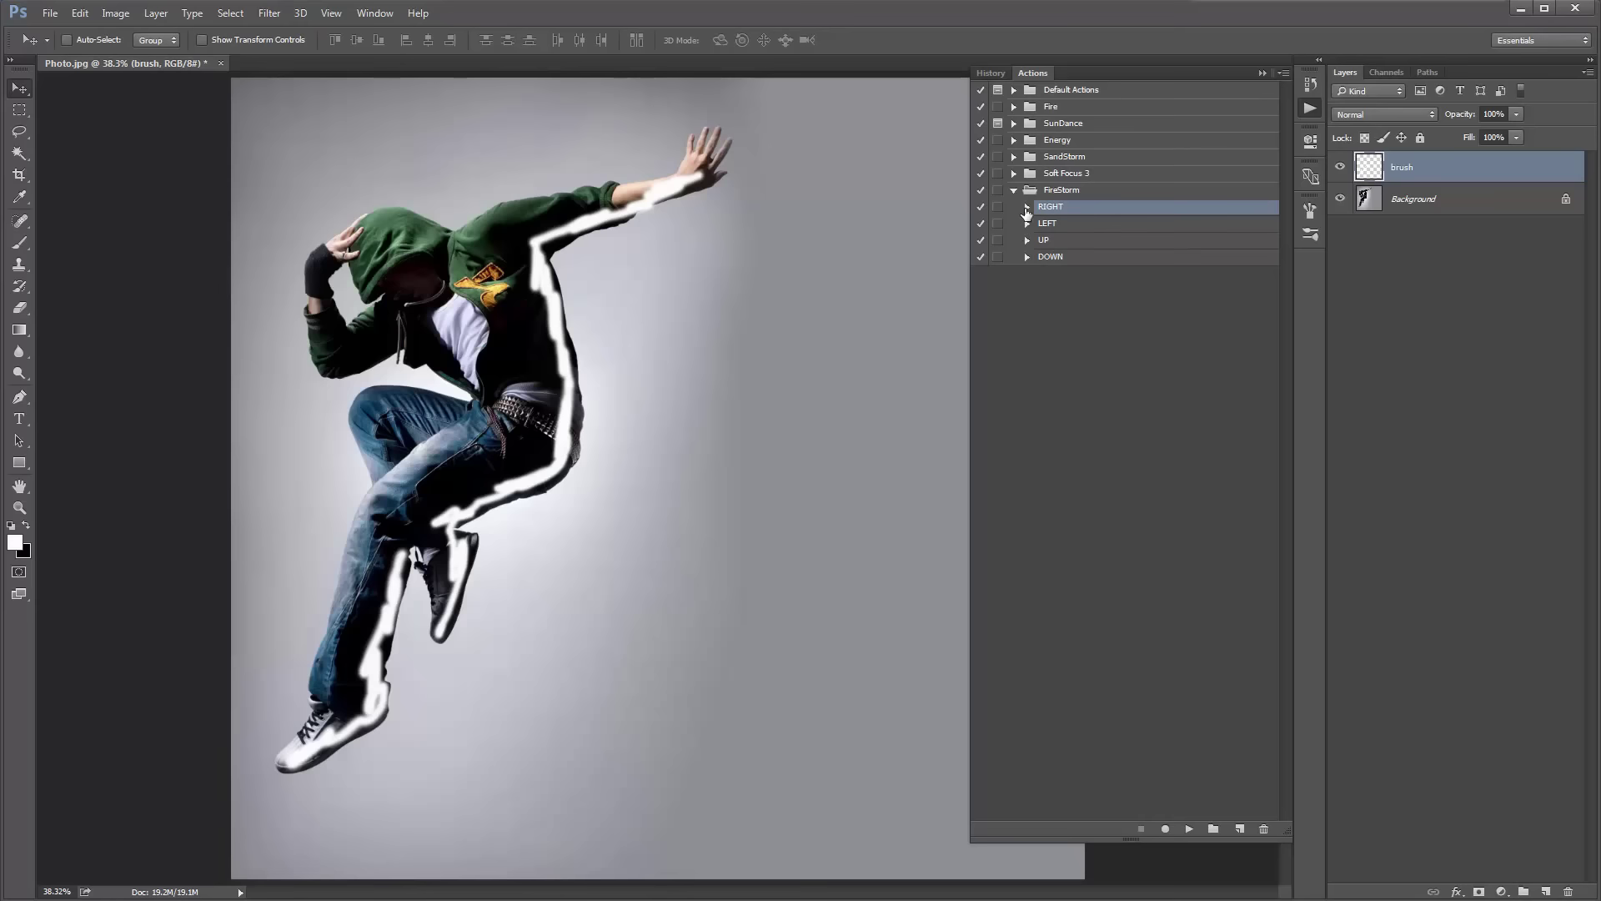
{"action": "left_click", "coordinate": [1027, 208]}
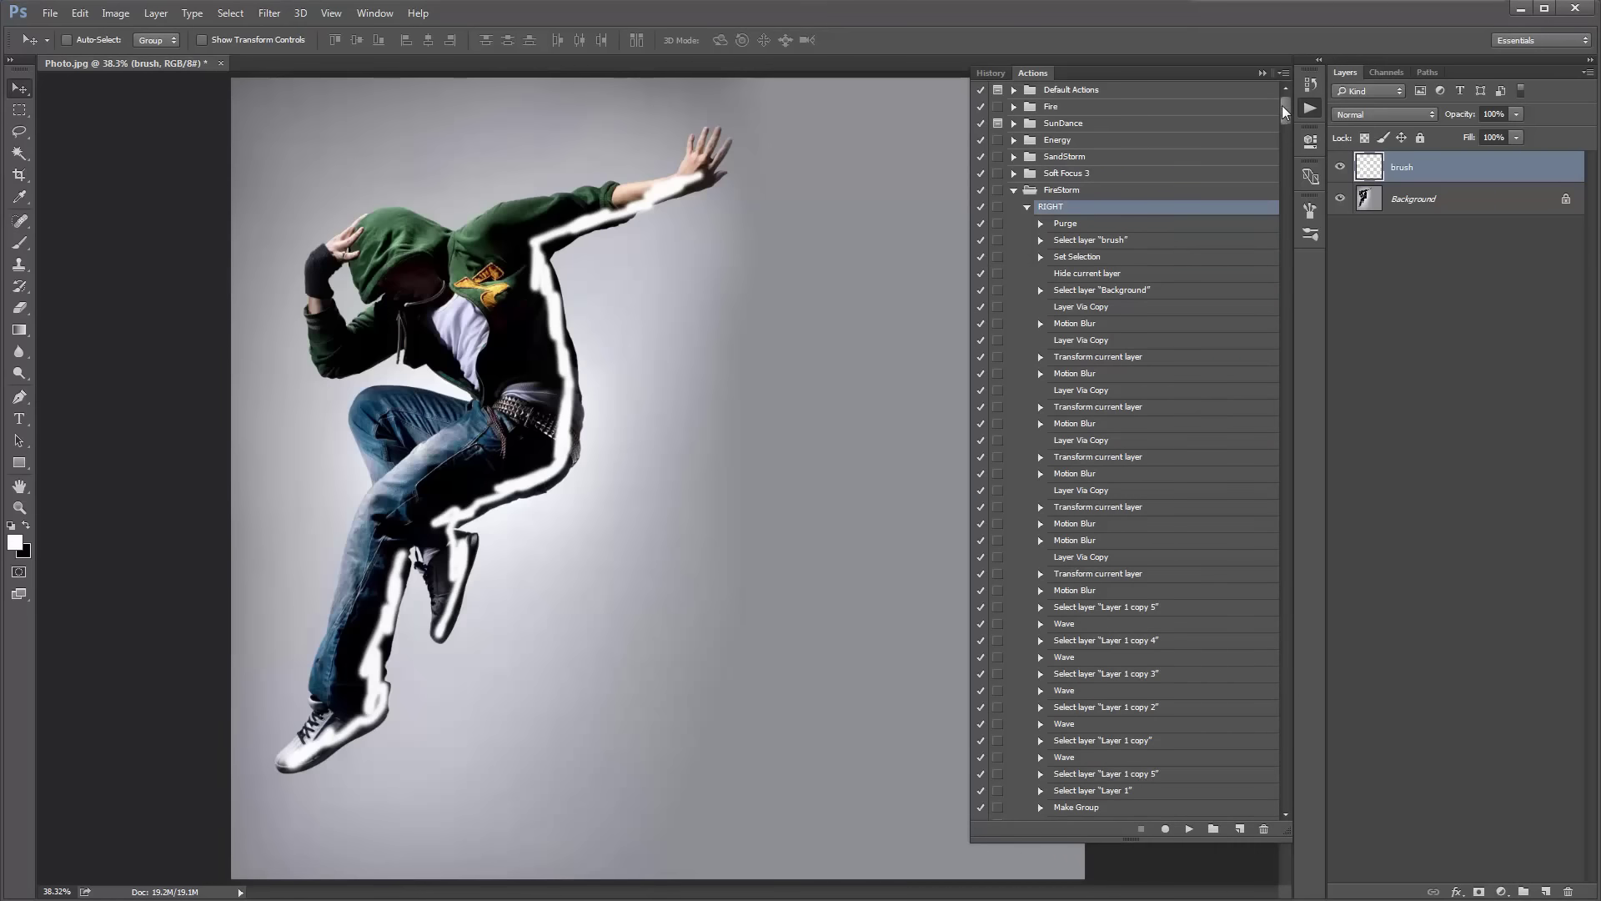
{"action": "mouse_move", "coordinate": [1283, 105]}
{"action": "left_mouse_down"}
{"action": "mouse_move", "coordinate": [1286, 273]}
{"action": "mouse_move", "coordinate": [1301, 95]}
{"action": "left_mouse_up"}
{"action": "left_click", "coordinate": [1188, 830]}
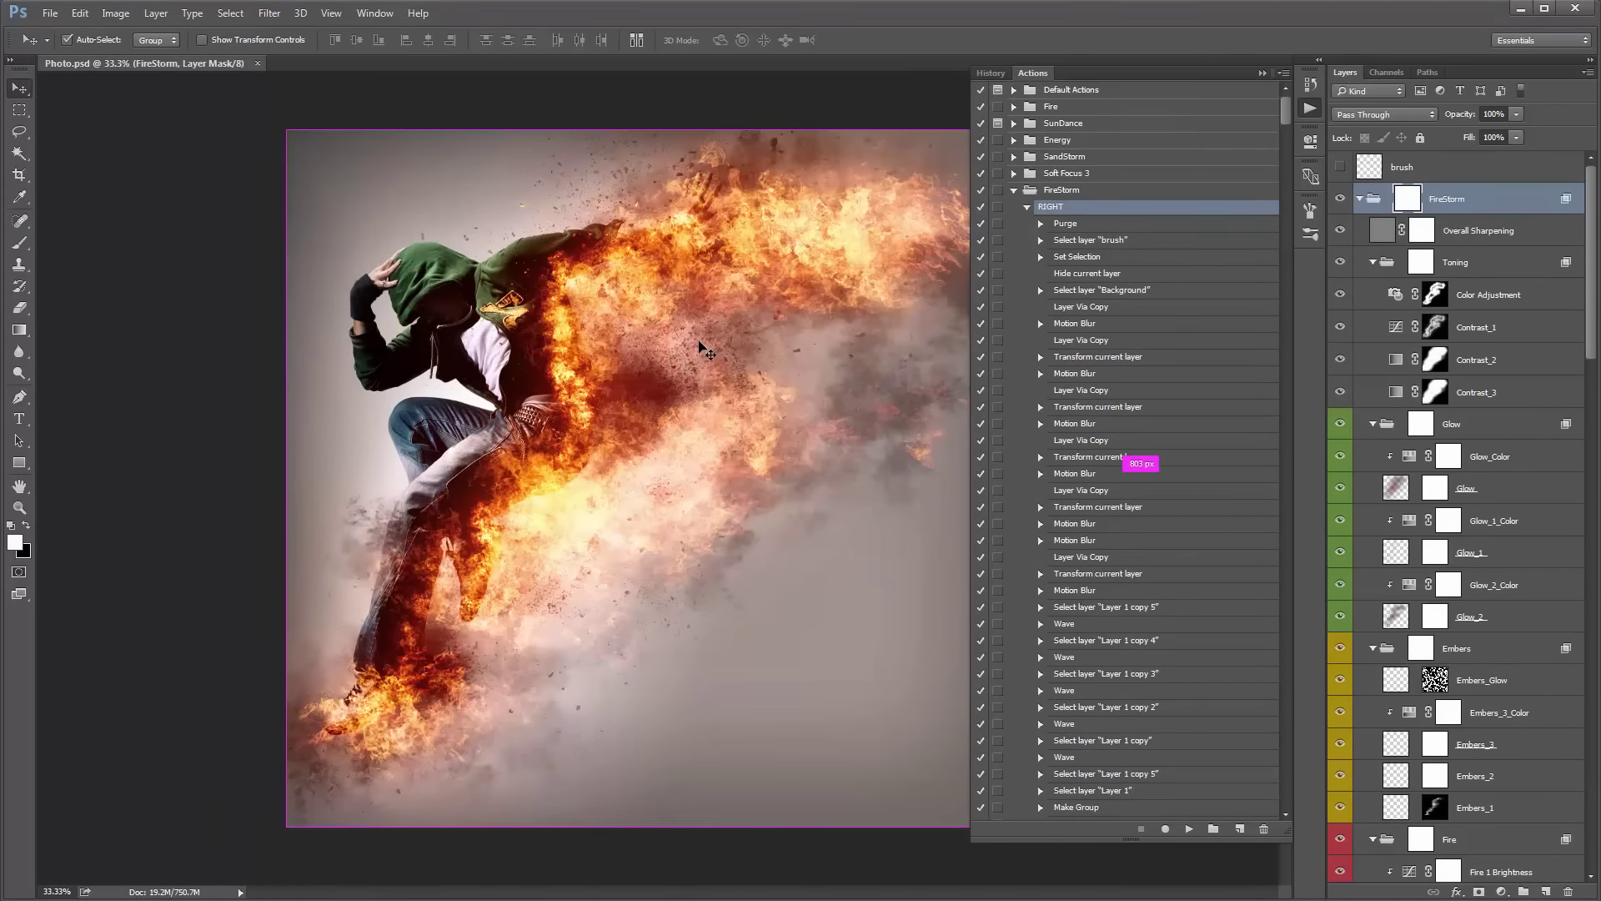
Collapse the RIGHT action and the FireStorm set, and hide the list of actions.
{"action": "scroll", "coordinate": [701, 349], "scroll_direction": "up", "scroll_amount": 1}
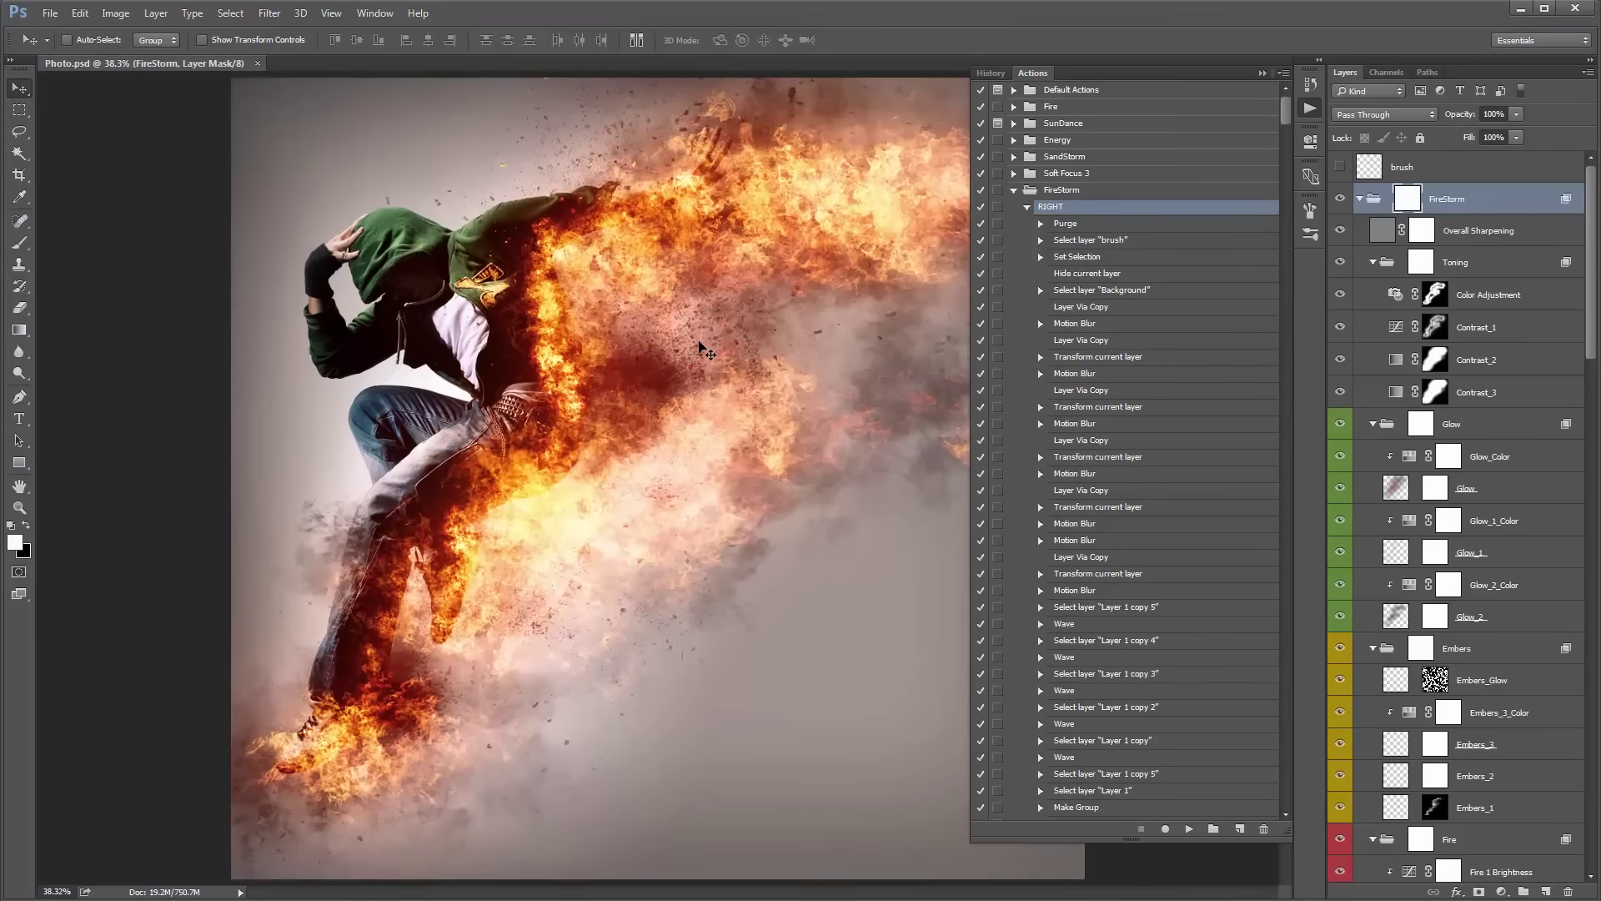
{"action": "left_click", "coordinate": [1027, 206]}
{"action": "left_click", "coordinate": [1013, 190]}
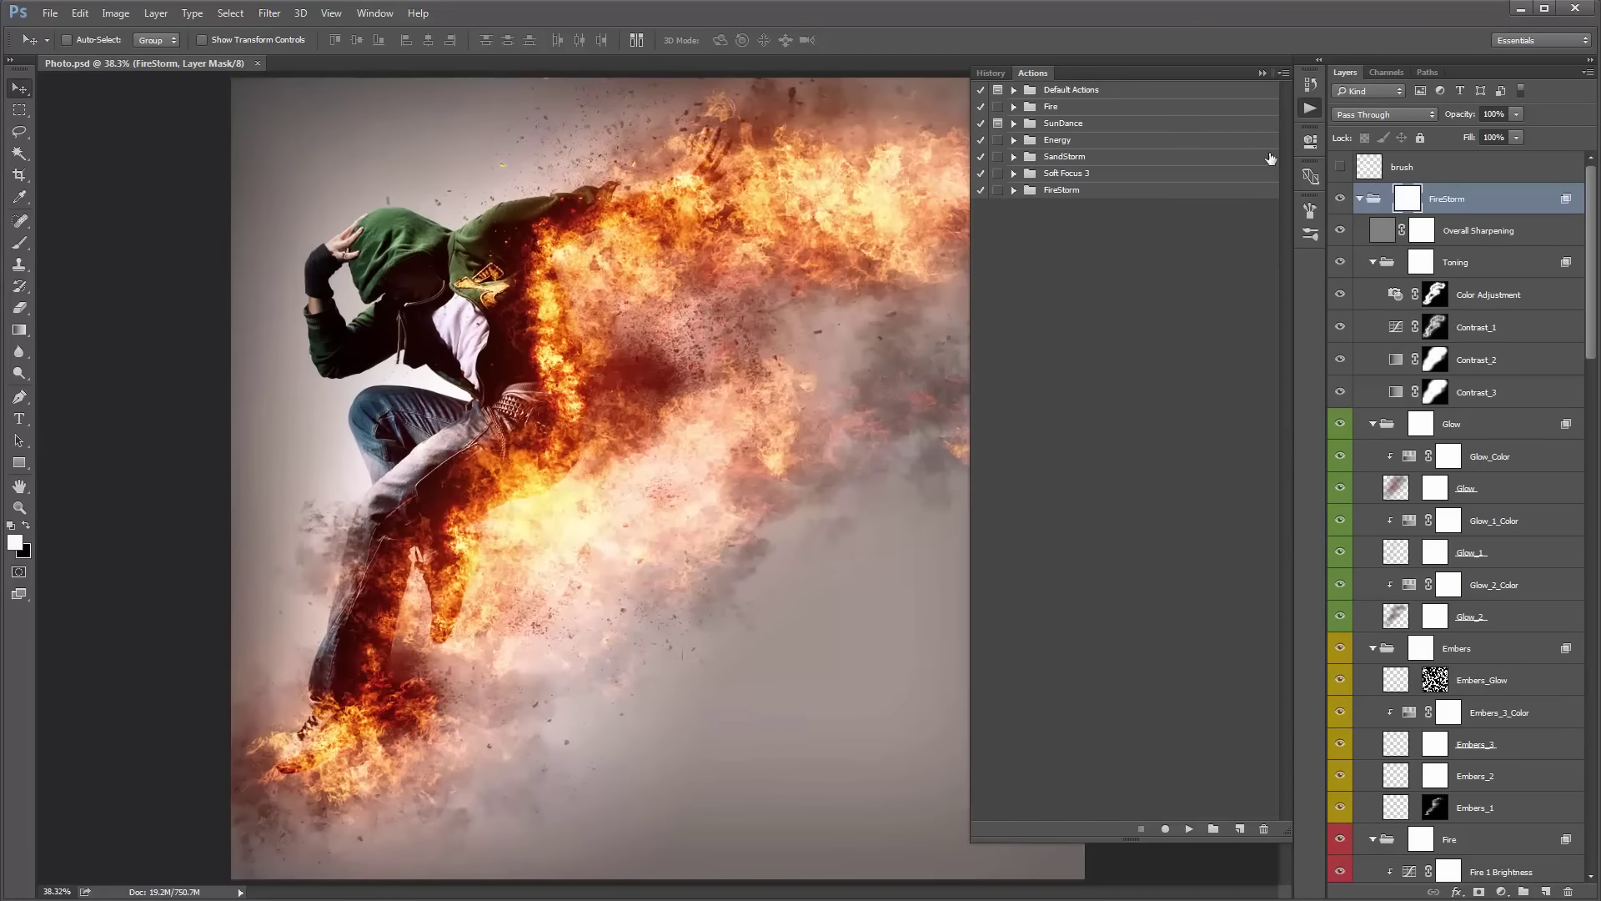
{"action": "left_click", "coordinate": [1263, 72]}
Collapse all nested groups inside the FireStorm layer group, leaving the FireStorm group itself expanded.
{"action": "mouse_move", "coordinate": [1595, 240]}
{"action": "left_mouse_down"}
{"action": "mouse_move", "coordinate": [1595, 285]}
{"action": "mouse_move", "coordinate": [1593, 219]}
{"action": "left_mouse_up"}
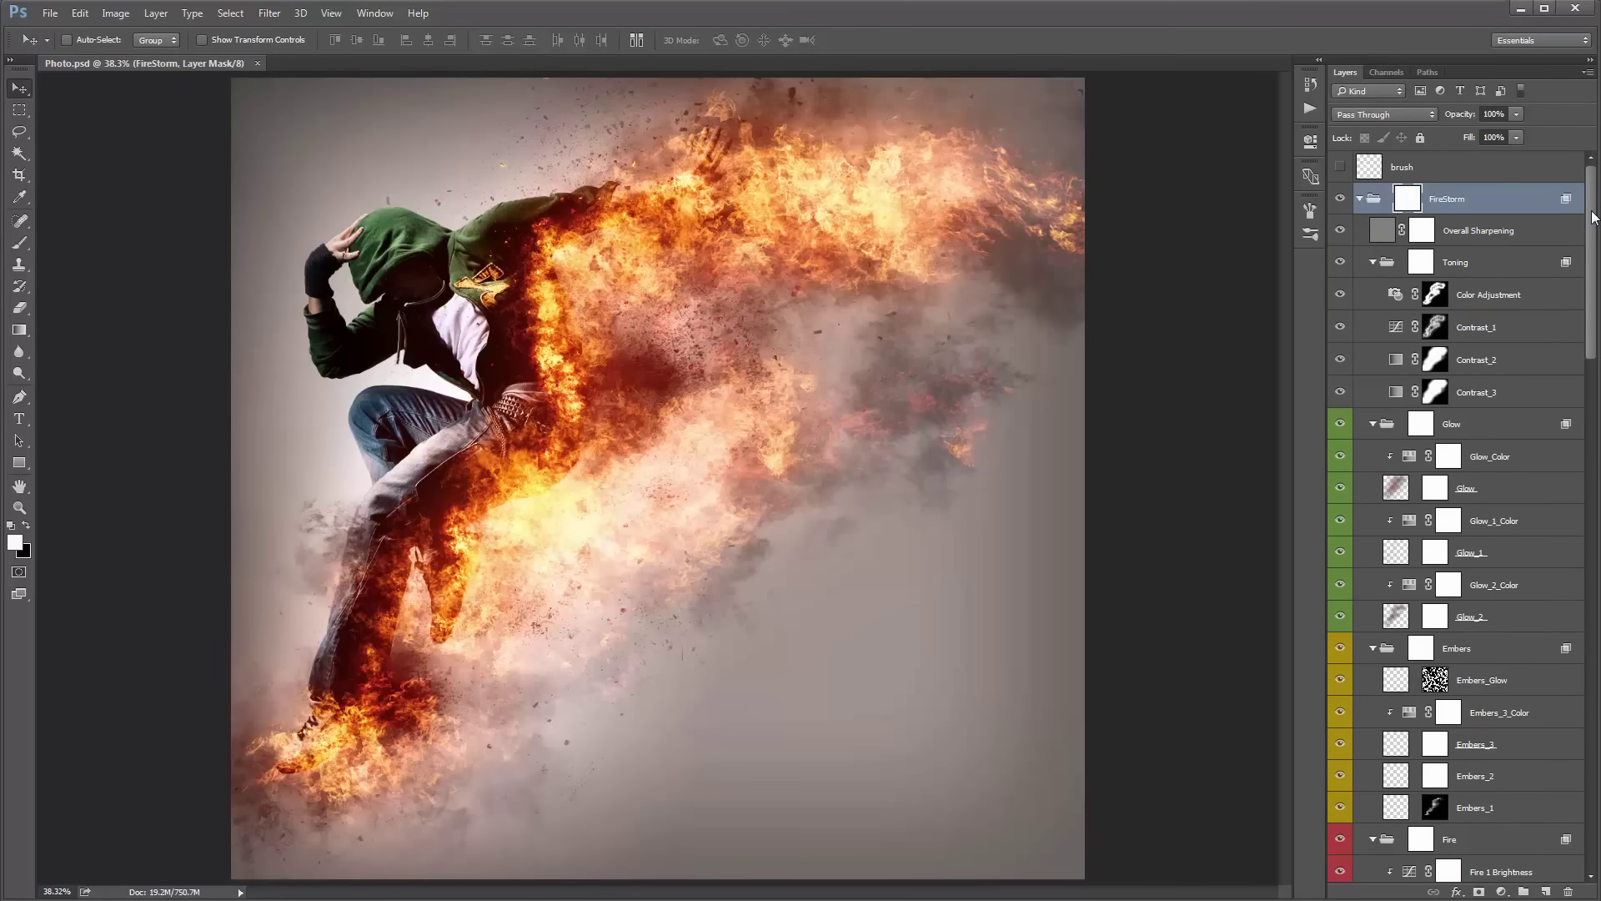
{"action": "mouse_move", "coordinate": [1595, 217]}
{"action": "left_mouse_down"}
{"action": "mouse_move", "coordinate": [1597, 744]}
{"action": "mouse_move", "coordinate": [1596, 207]}
{"action": "left_mouse_up"}
{"action": "left_click", "coordinate": [1362, 199]}
{"action": "left_click", "coordinate": [1361, 201]}
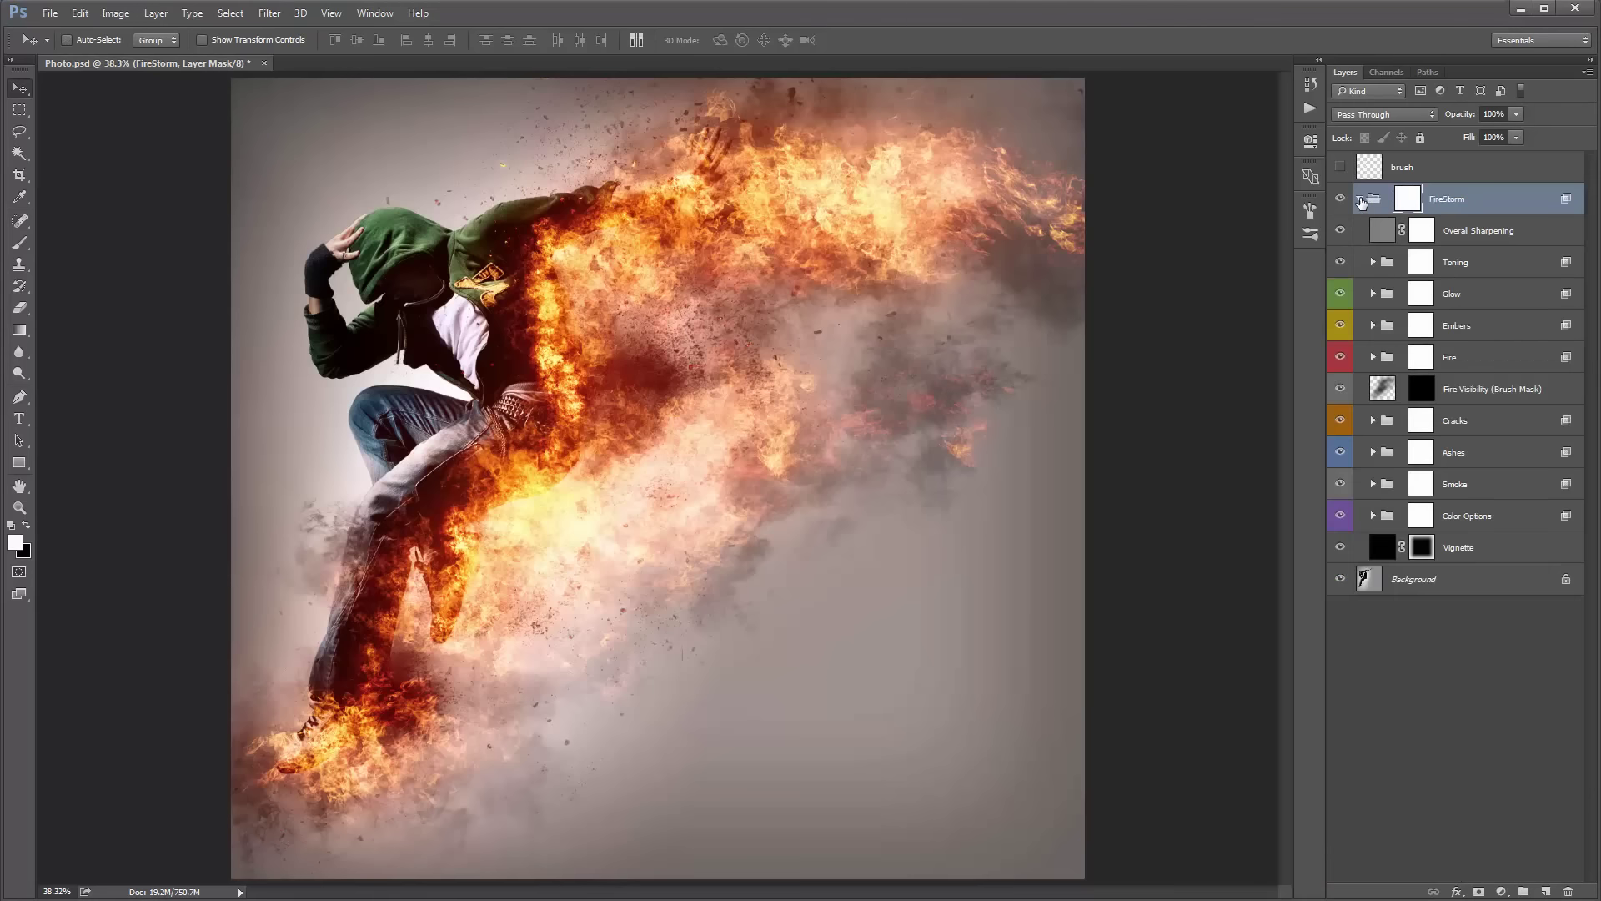
Collapse and delete the FireStorm layer group, and show the brush layer.
{"action": "left_click", "coordinate": [1362, 200]}
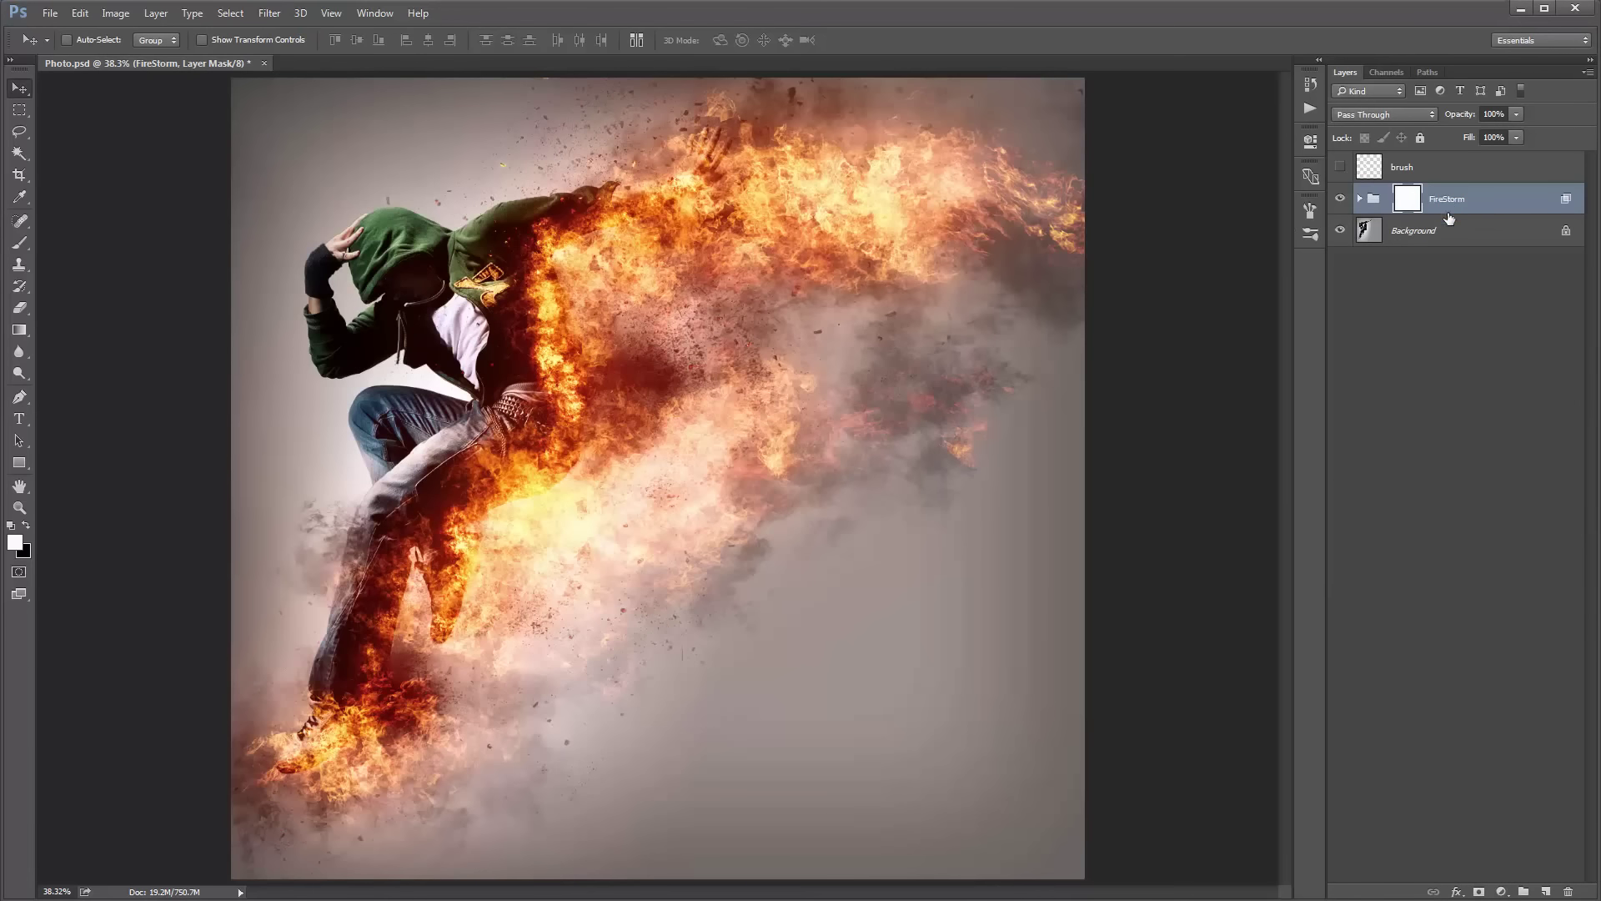
{"action": "key", "text": "Delete"}
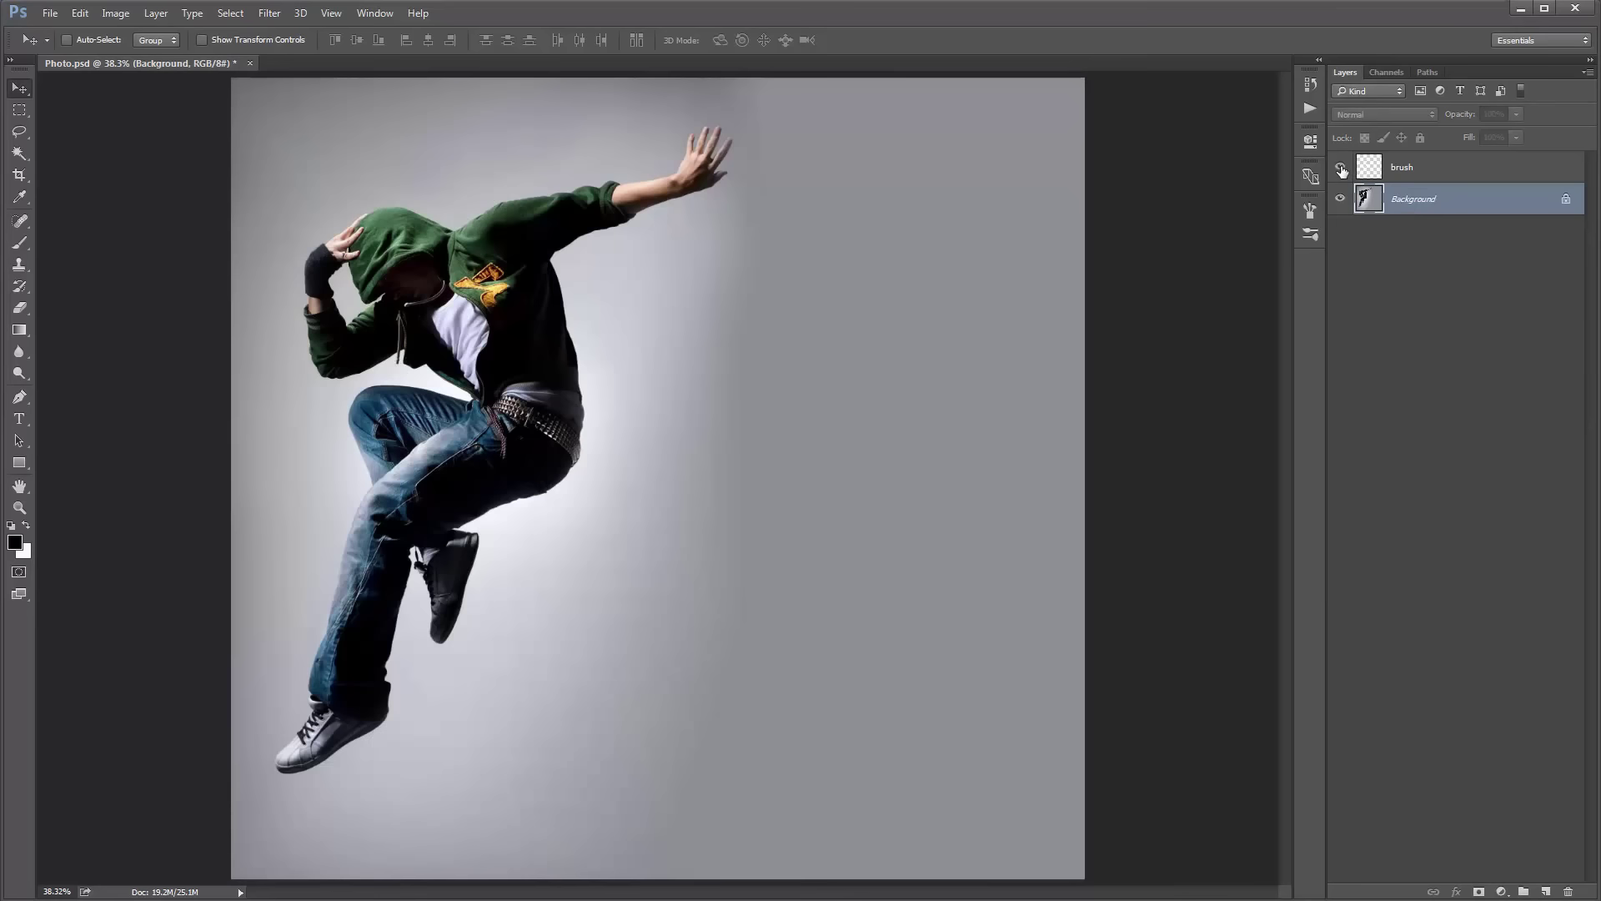
{"action": "left_click", "coordinate": [1341, 168]}
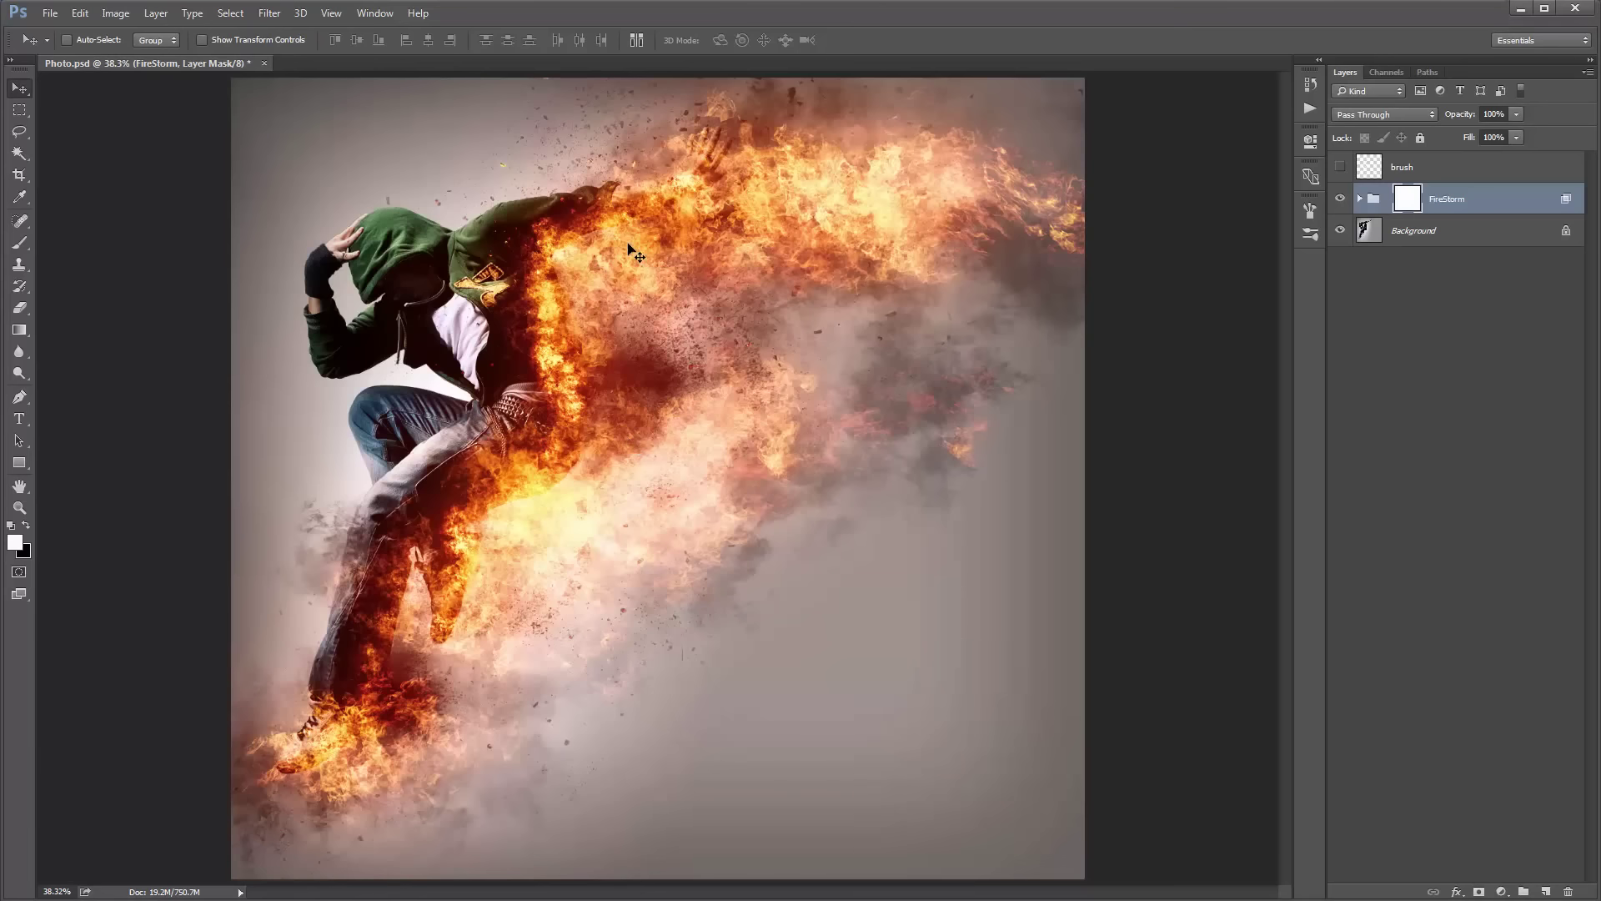
Hide the FireStorm group, and show and select the brush layer.
{"action": "left_click", "coordinate": [1340, 199]}
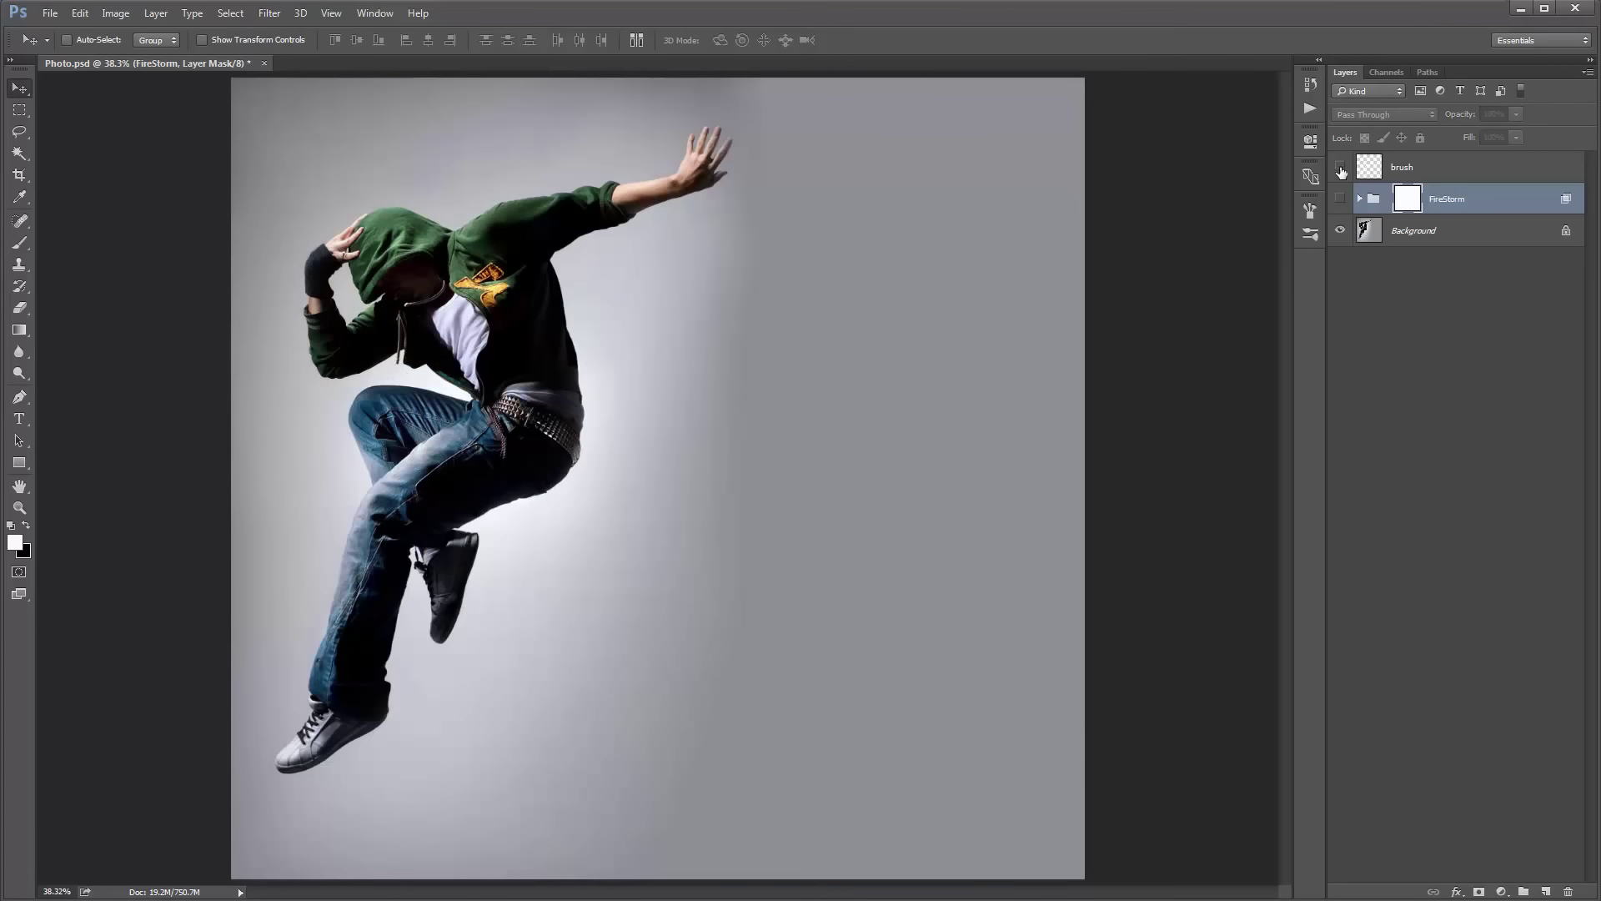
{"action": "left_click", "coordinate": [1340, 167]}
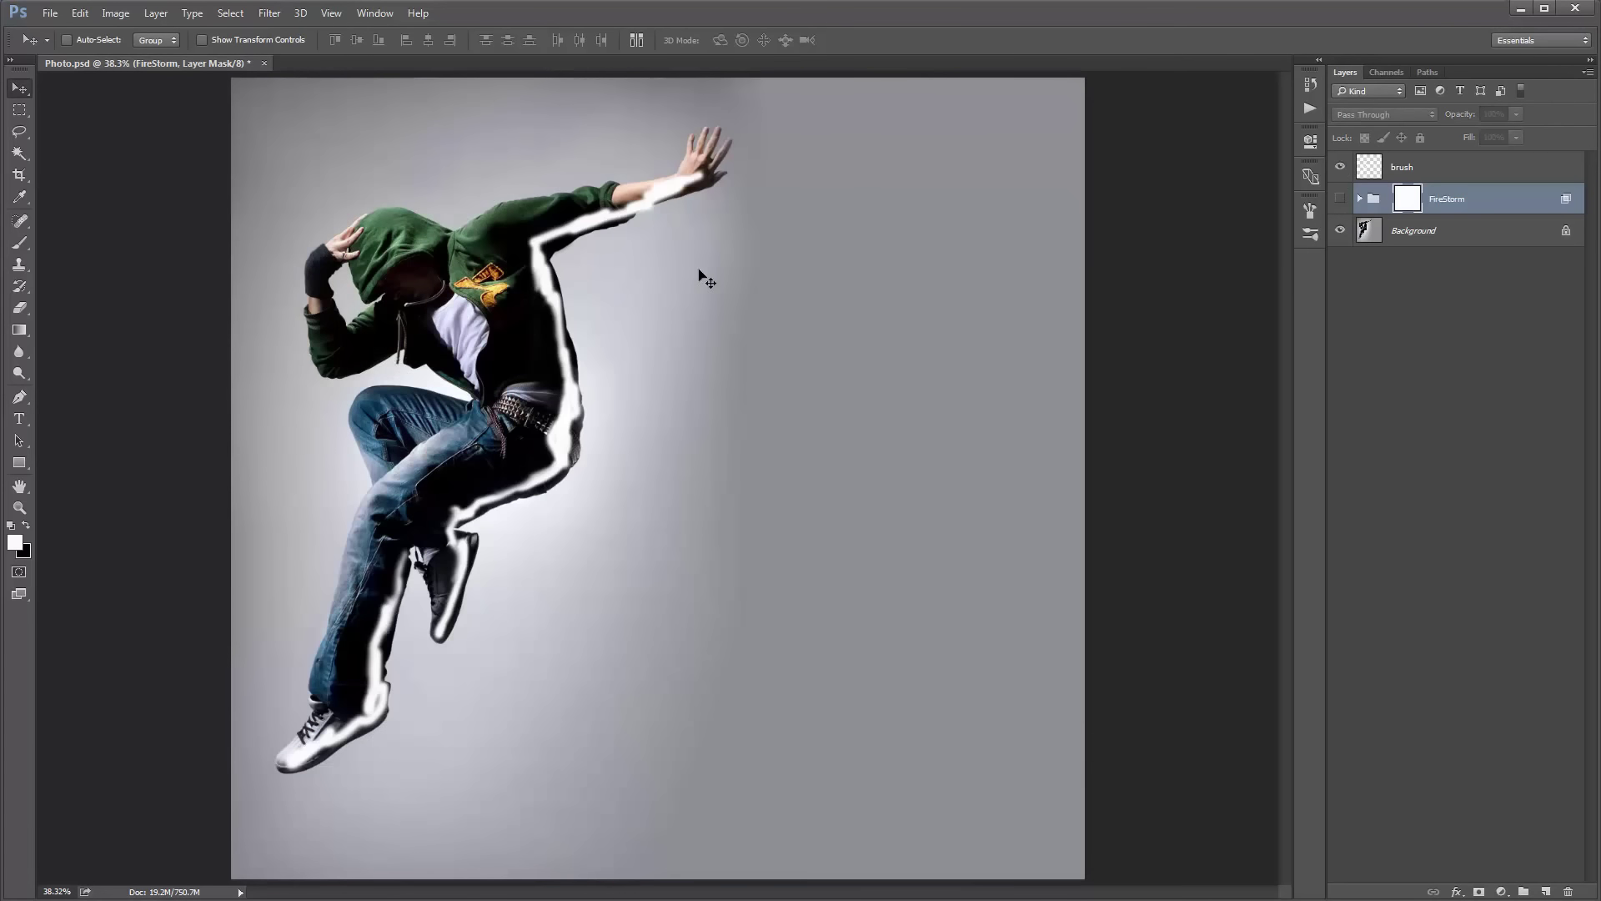
{"action": "left_click", "coordinate": [1436, 169]}
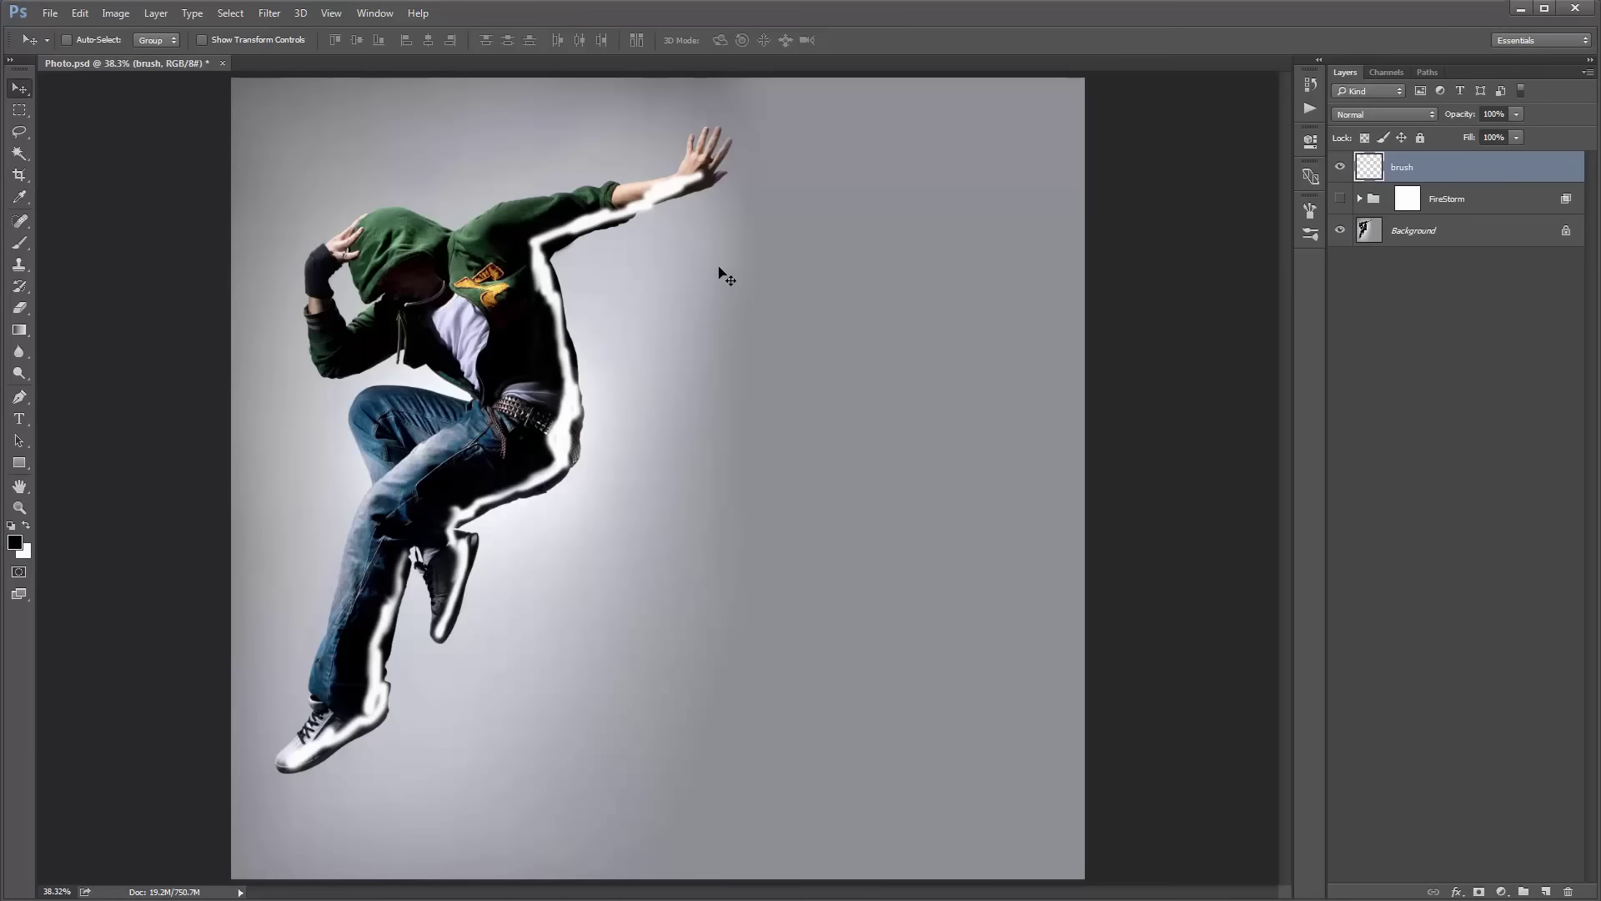
Clear the painted strokes from the brush layer and choose the soft round 300 px brush with 0% hardness.
{"action": "key", "text": "ctrl+z"}
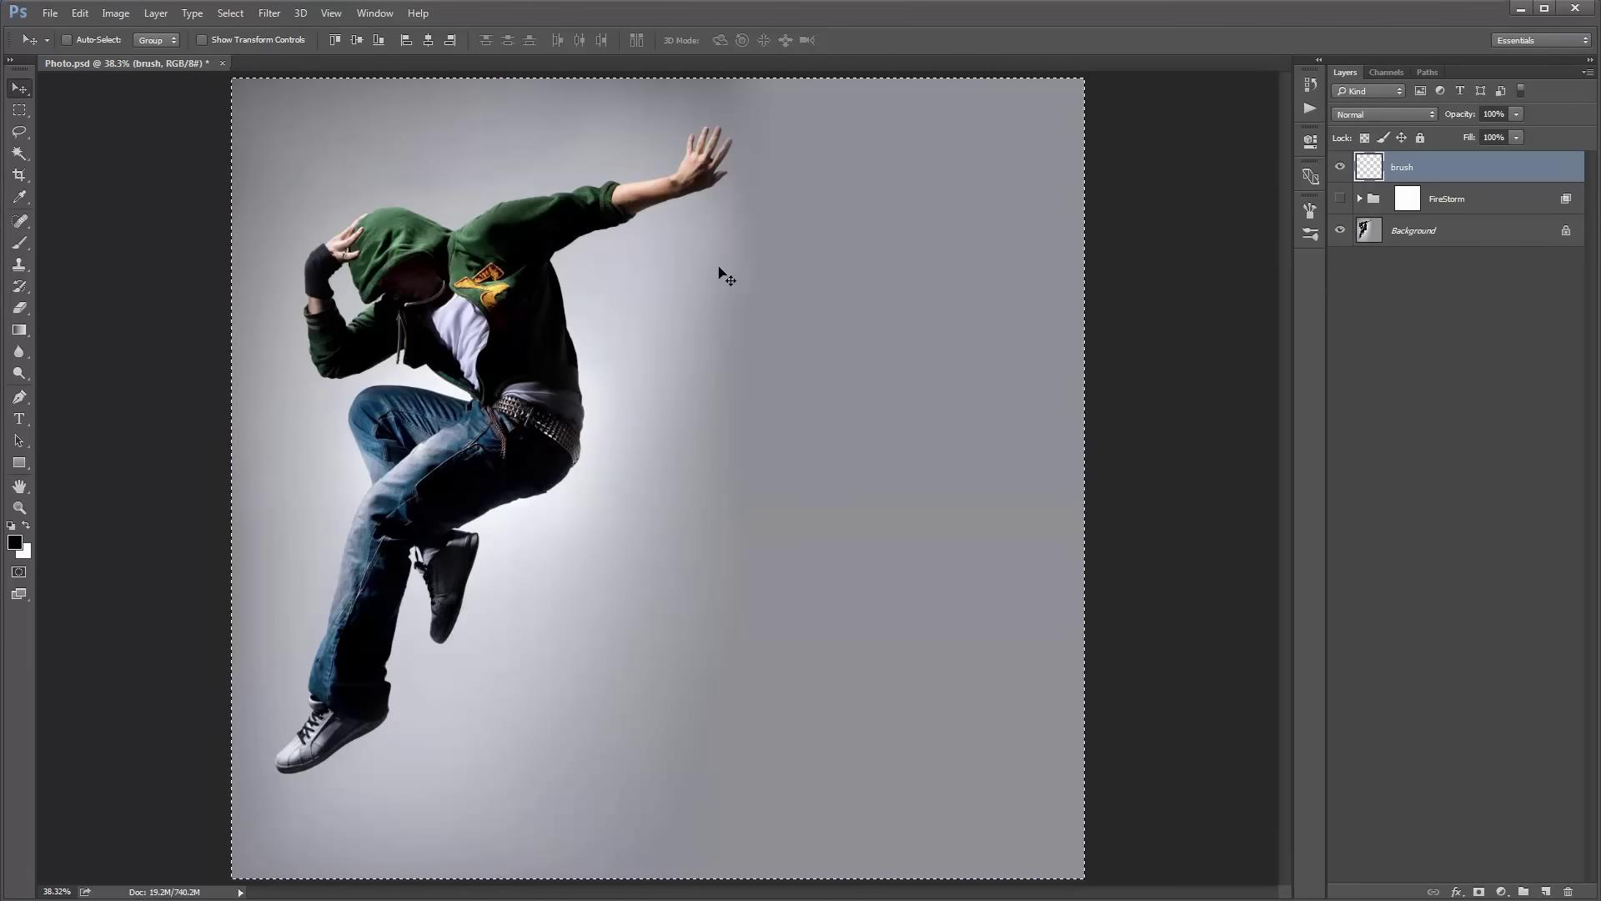
{"action": "key", "text": "b"}
{"action": "right_click", "coordinate": [711, 276]}
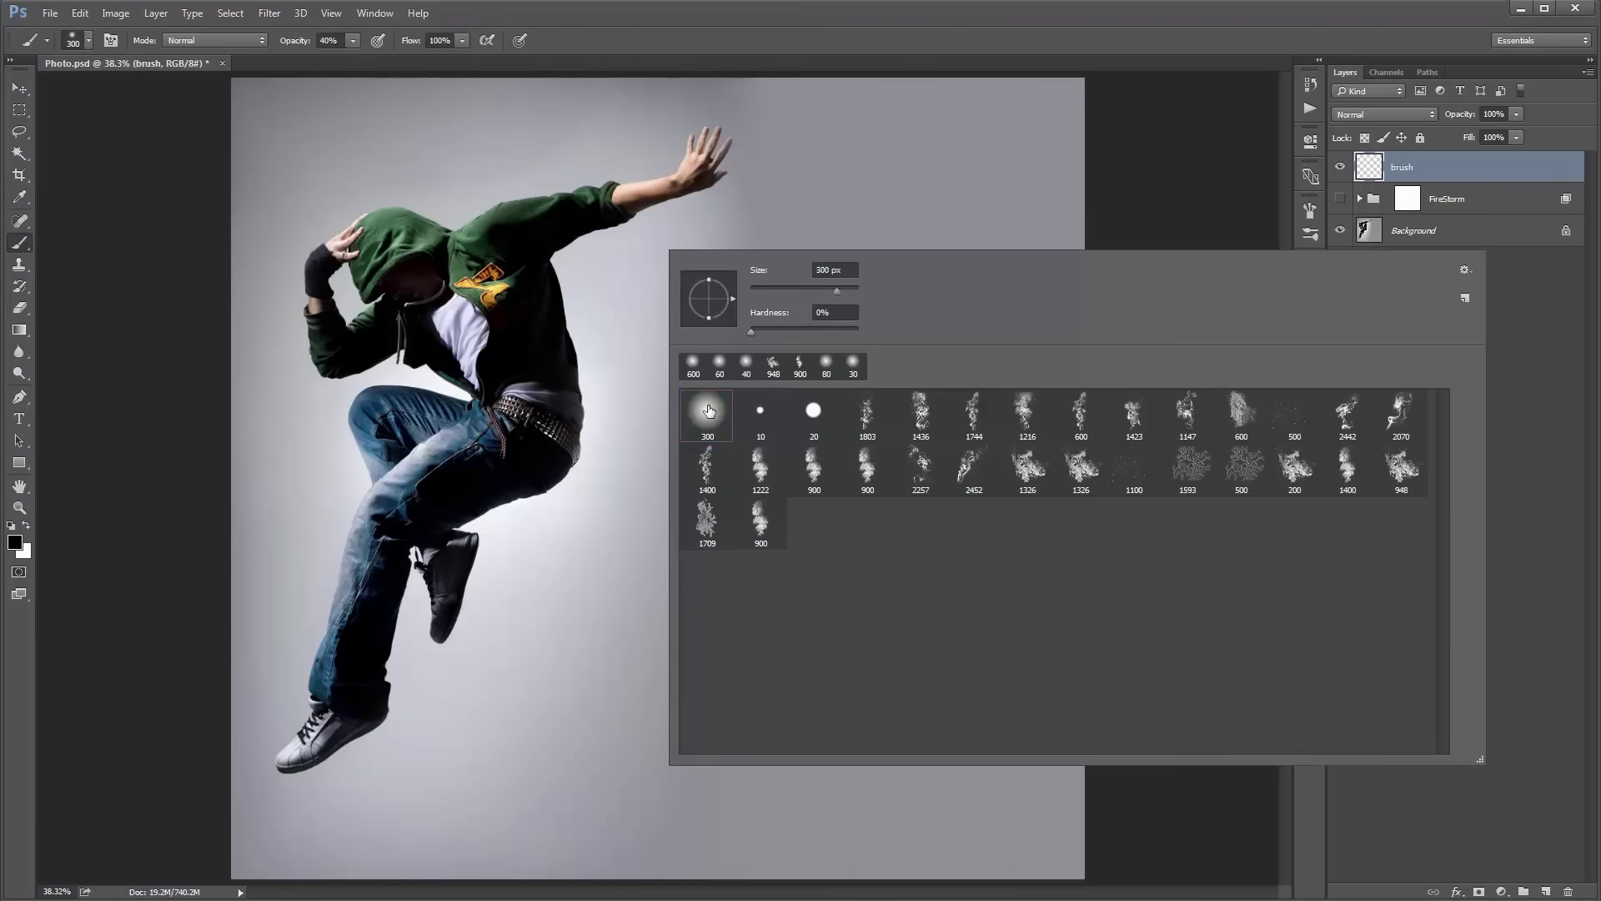
{"action": "key", "text": "Escape"}
Make white the foreground colour and shrink the soft brush to below 100 px.
{"action": "key", "text": "x"}
{"action": "key", "text": "bracketleft"}
{"action": "key", "text": "bracketleft"}
{"action": "key", "text": "bracketleft"}
{"action": "key", "text": "bracketleft"}
{"action": "key", "text": "bracketleft"}
{"action": "key", "text": "bracketleft"}
{"action": "key", "text": "bracketleft"}
{"action": "key", "text": "bracketleft"}
{"action": "key", "text": "bracketleft"}
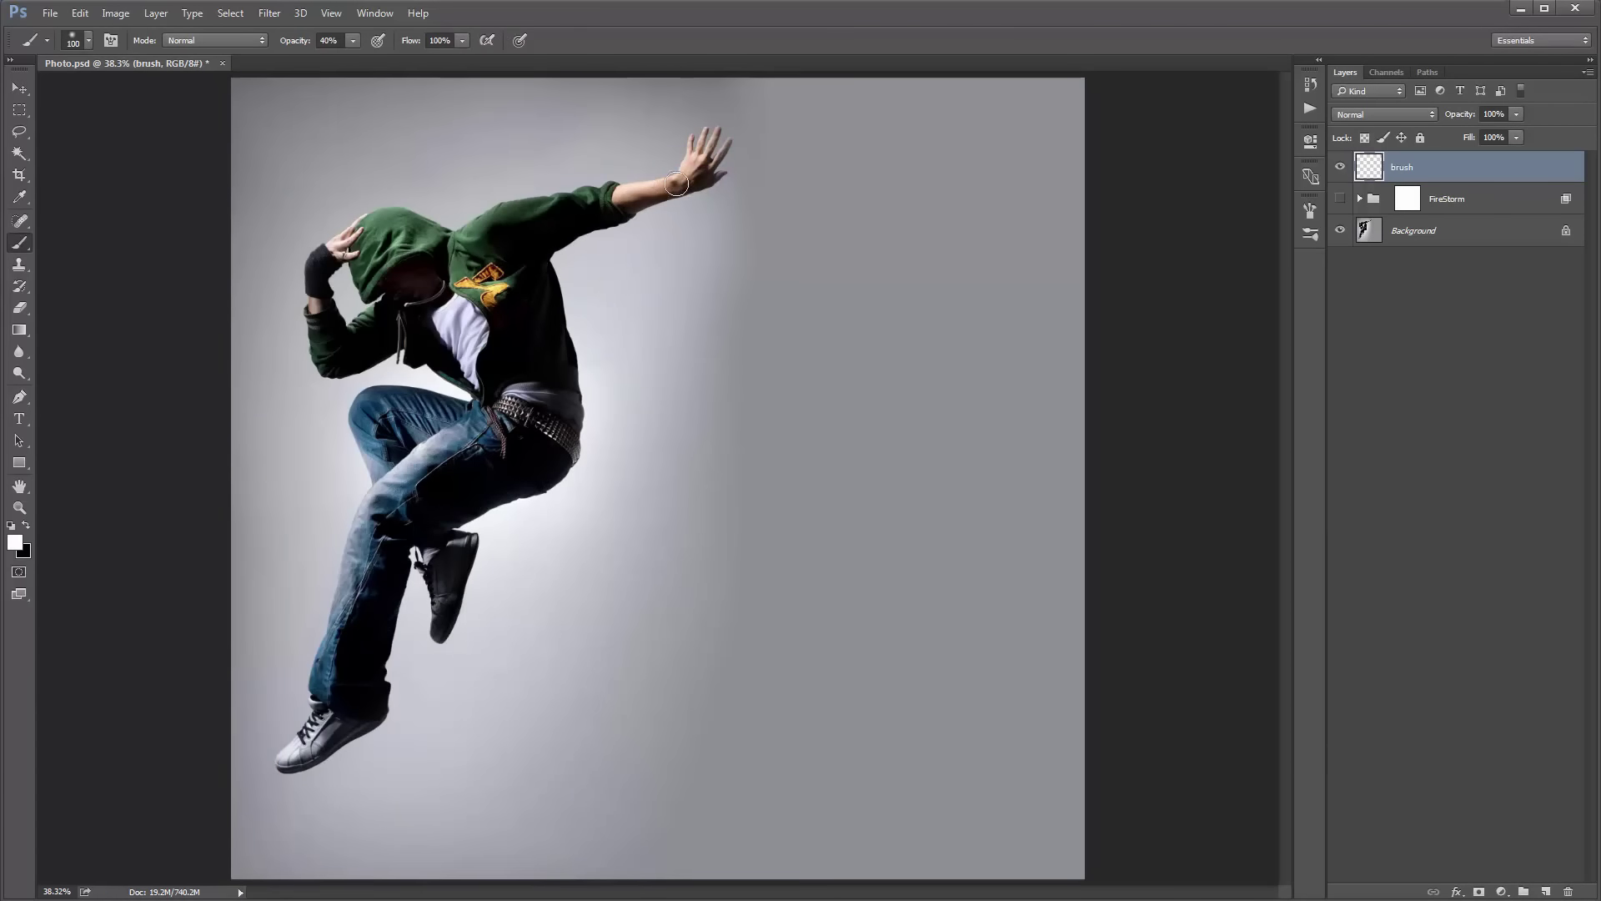
{"action": "key", "text": "bracketleft"}
{"action": "key", "text": "bracketleft"}
{"action": "key", "text": "bracketleft"}
Raise the brush opacity to 100%, paint over the outstretched hand in white, and reduce the brush to 40 px.
{"action": "left_click_drag", "start_coordinate": [679, 183], "coordinate": [670, 190]}
{"action": "left_click_drag", "start_coordinate": [353, 41], "coordinate": [487, 41]}
{"action": "mouse_move", "coordinate": [673, 182]}
{"action": "left_mouse_down"}
{"action": "mouse_move", "coordinate": [659, 196]}
{"action": "mouse_move", "coordinate": [680, 171]}
{"action": "mouse_move", "coordinate": [701, 175]}
{"action": "left_mouse_up"}
{"action": "key", "text": "bracketleft"}
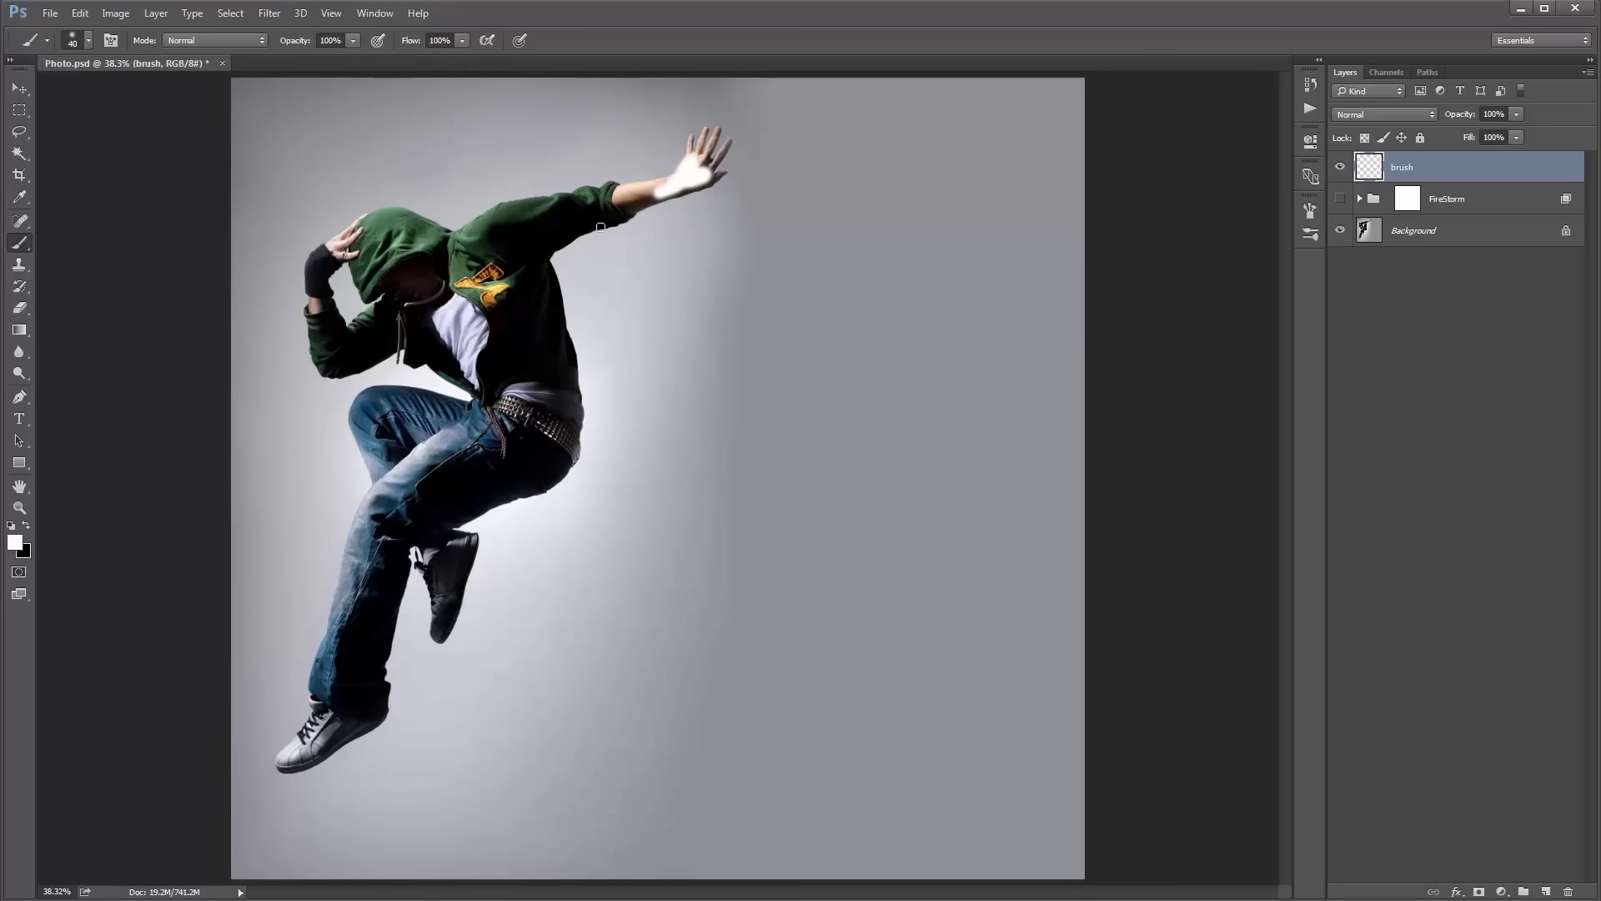
Paint rough white strokes on the sleeve, down the back and thigh, and over the lower leg and both shoes.
{"action": "mouse_move", "coordinate": [619, 216]}
{"action": "left_mouse_down"}
{"action": "mouse_move", "coordinate": [574, 225]}
{"action": "mouse_move", "coordinate": [599, 218]}
{"action": "left_mouse_up"}
{"action": "mouse_move", "coordinate": [547, 268]}
{"action": "left_mouse_down"}
{"action": "mouse_move", "coordinate": [564, 376]}
{"action": "mouse_move", "coordinate": [548, 468]}
{"action": "mouse_move", "coordinate": [575, 428]}
{"action": "mouse_move", "coordinate": [546, 475]}
{"action": "mouse_move", "coordinate": [486, 491]}
{"action": "left_mouse_up"}
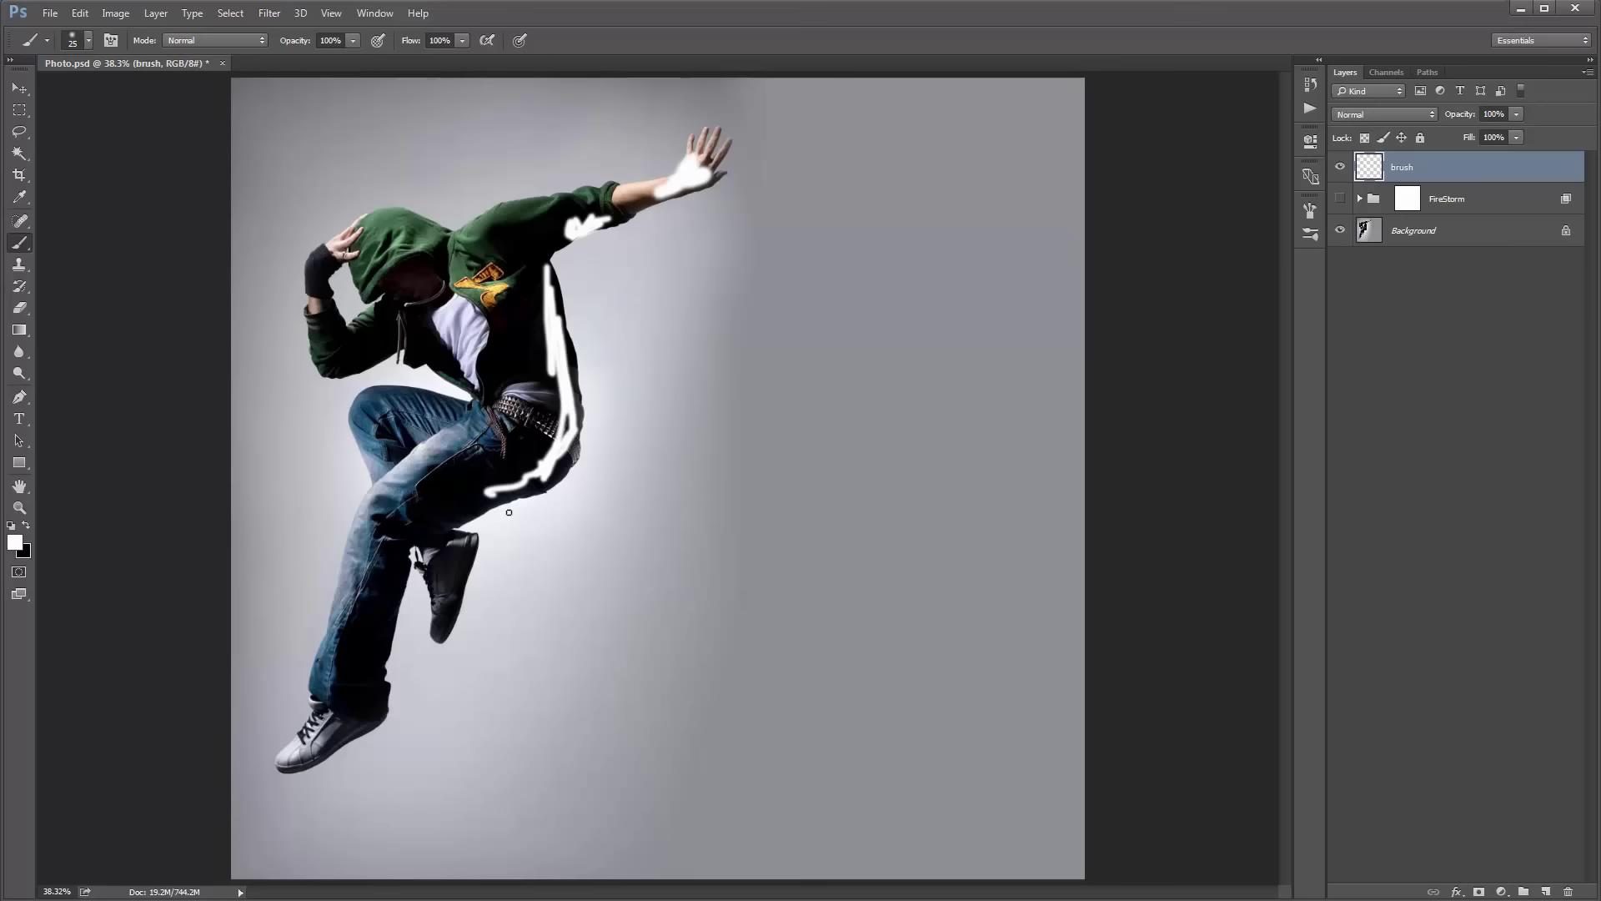
{"action": "mouse_move", "coordinate": [450, 595]}
{"action": "left_mouse_down"}
{"action": "mouse_move", "coordinate": [430, 553]}
{"action": "mouse_move", "coordinate": [450, 617]}
{"action": "left_mouse_up"}
{"action": "mouse_move", "coordinate": [369, 610]}
{"action": "left_mouse_down"}
{"action": "mouse_move", "coordinate": [362, 696]}
{"action": "mouse_move", "coordinate": [383, 644]}
{"action": "mouse_move", "coordinate": [297, 764]}
{"action": "left_mouse_up"}
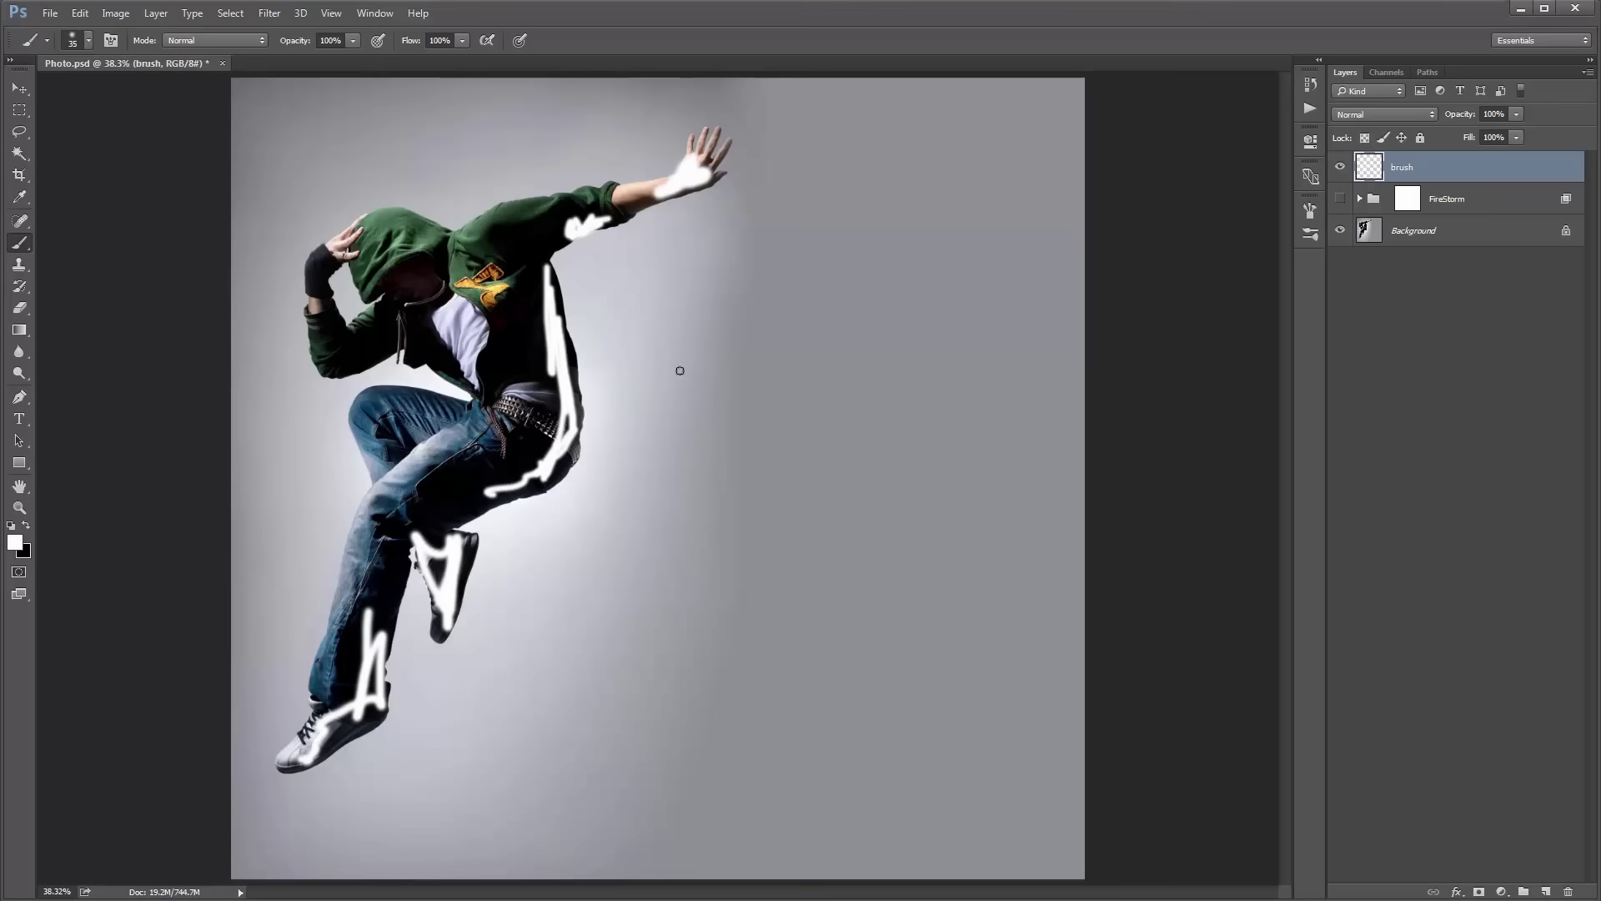
Hide the brush layer, show the FireStorm group, and switch to the Move tool.
{"action": "left_click", "coordinate": [1340, 167]}
{"action": "left_click", "coordinate": [1340, 200]}
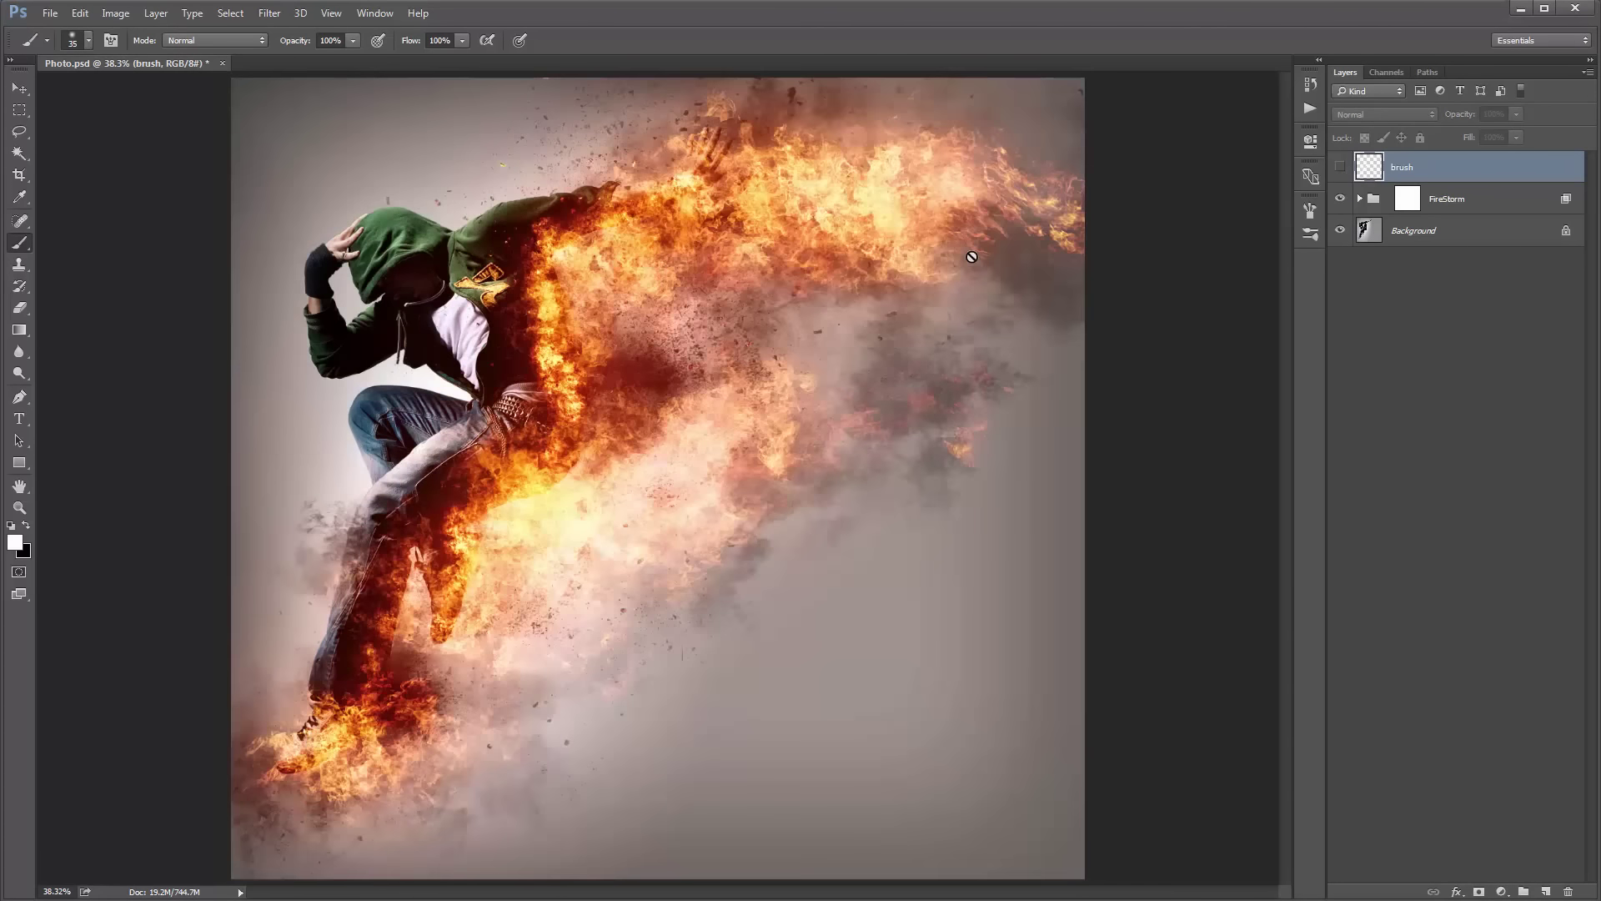
{"action": "key", "text": "v"}
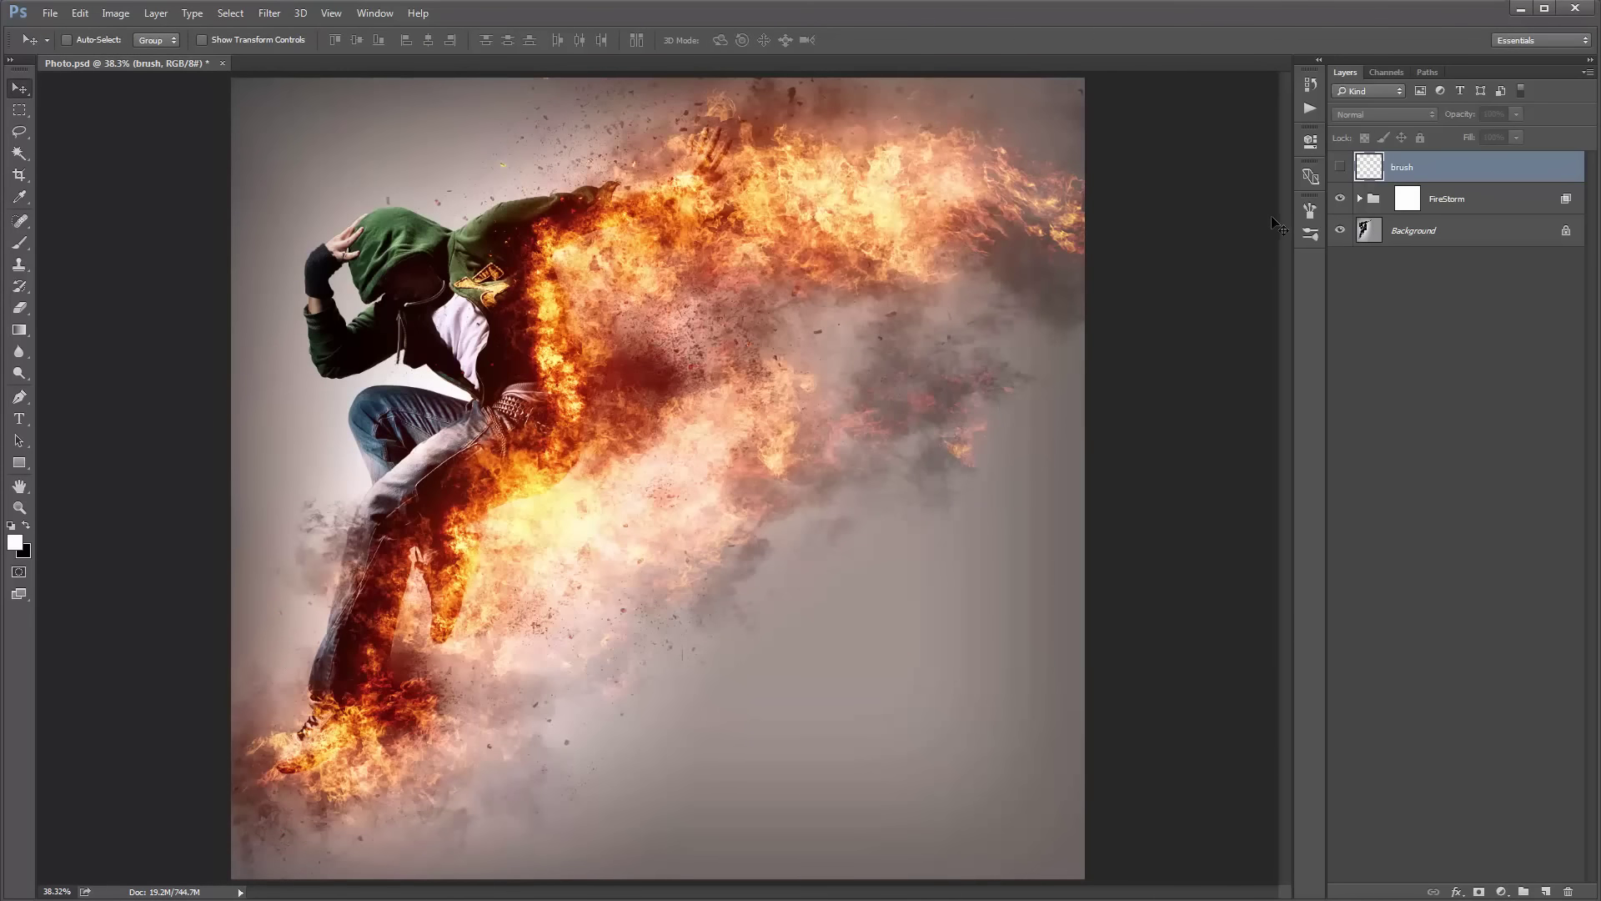
Compare the painted brush strokes with the fire effect by swapping the visibility of brush and FireStorm and restoring it.
{"action": "left_click", "coordinate": [1341, 198]}
{"action": "left_click", "coordinate": [1340, 167]}
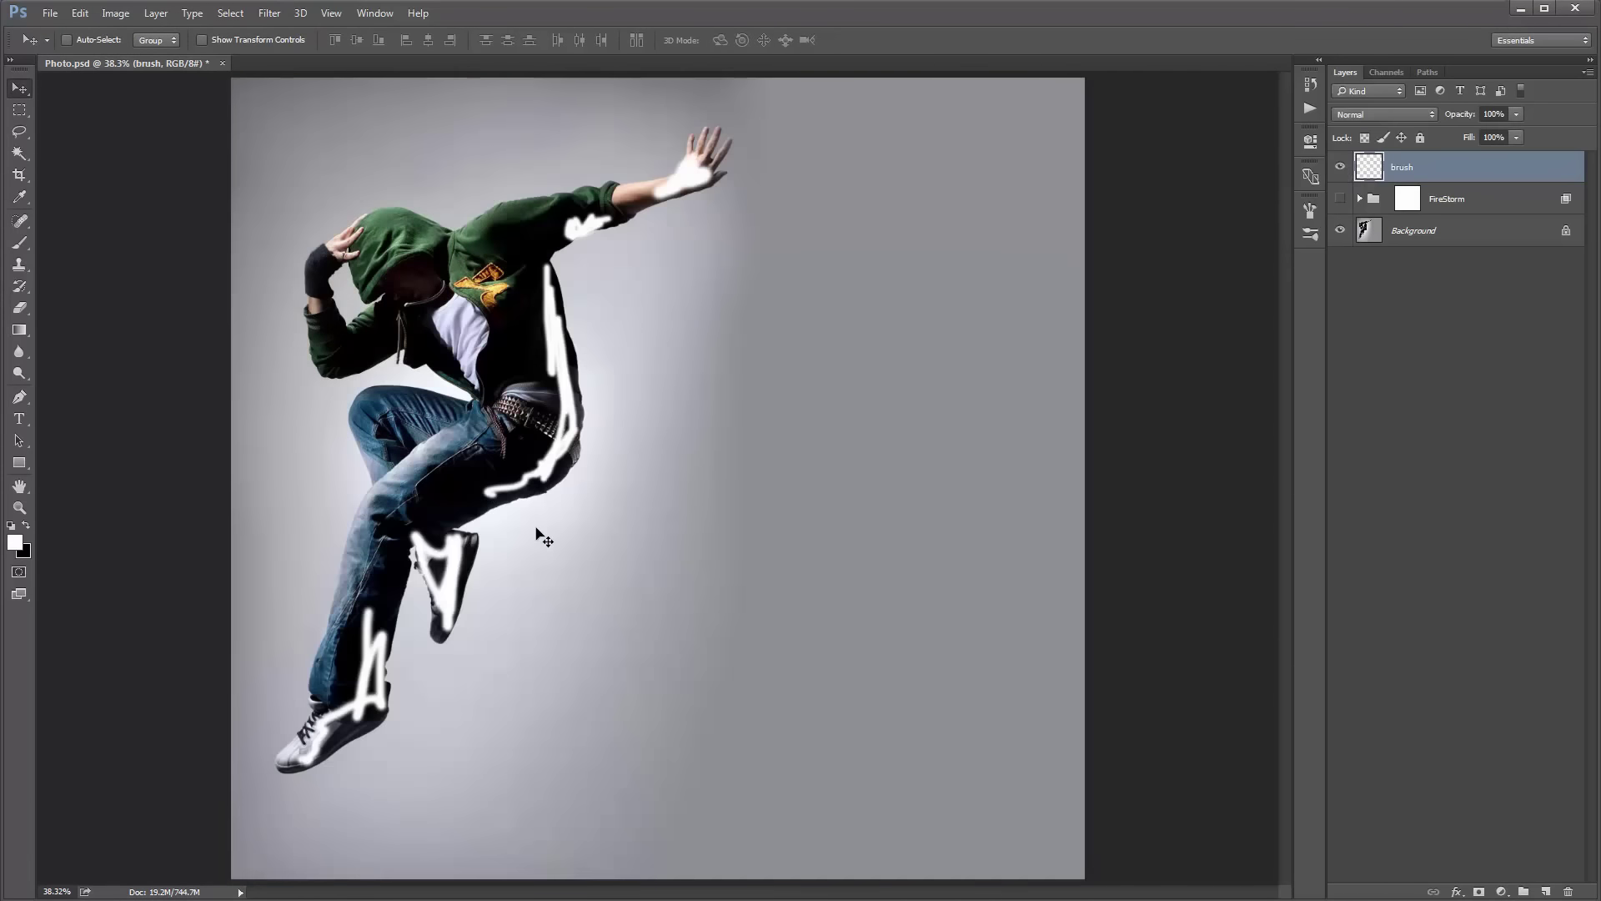
{"action": "left_click", "coordinate": [1340, 167]}
{"action": "left_click", "coordinate": [1340, 199]}
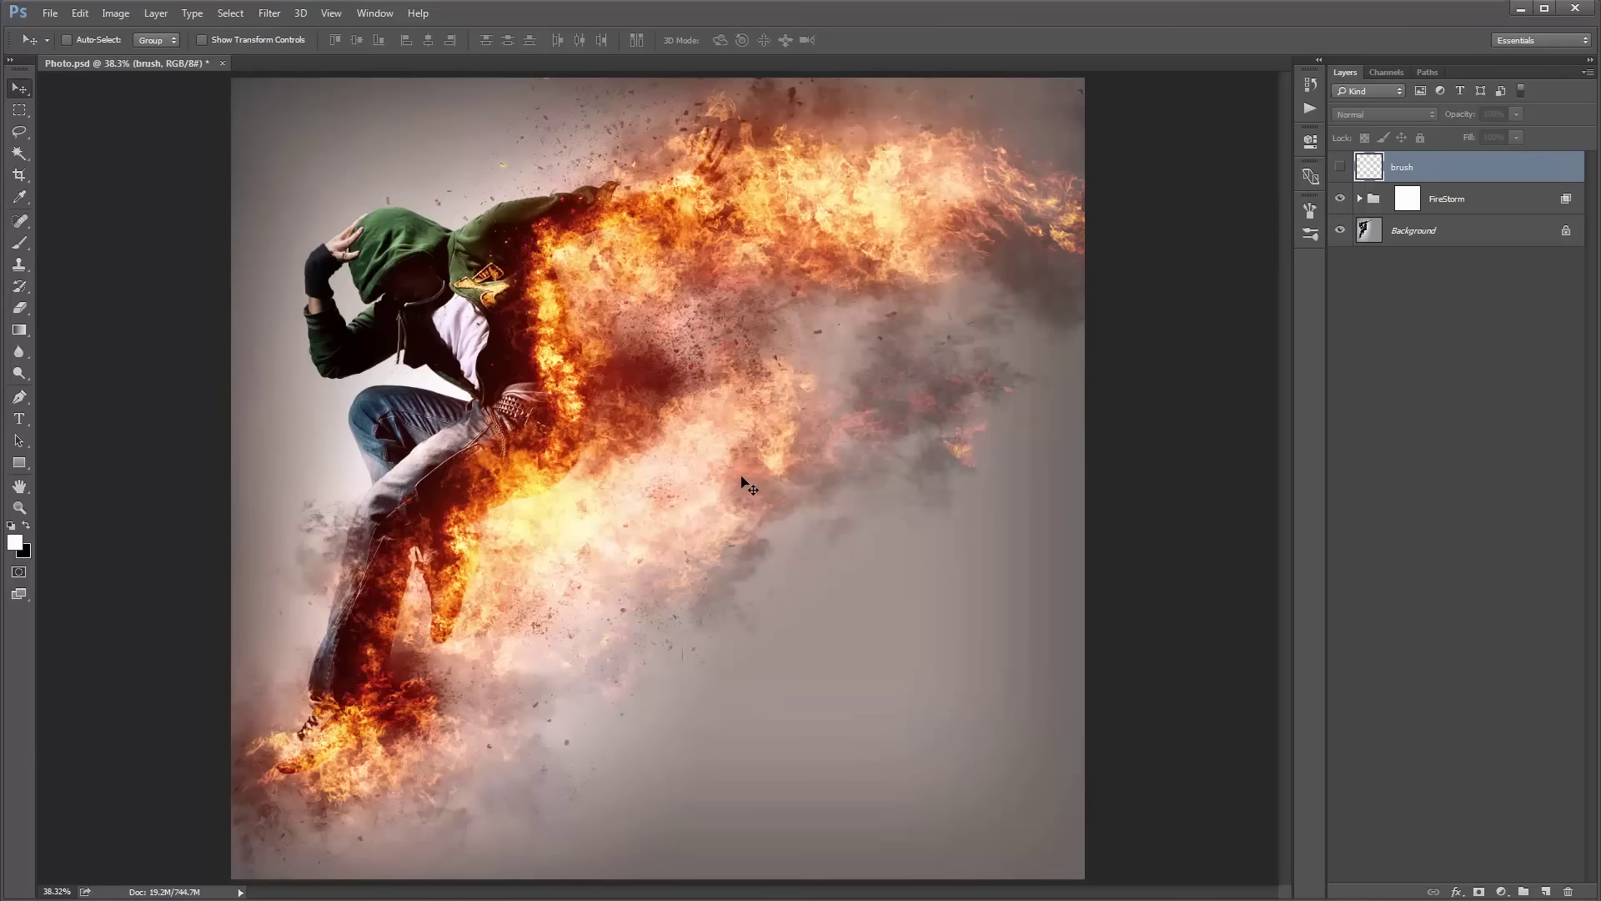
Widen the layer list, expand the FireStorm group, and select its Color Options group.
{"action": "left_click_drag", "start_coordinate": [1328, 258], "coordinate": [1250, 255]}
{"action": "left_click", "coordinate": [1303, 199]}
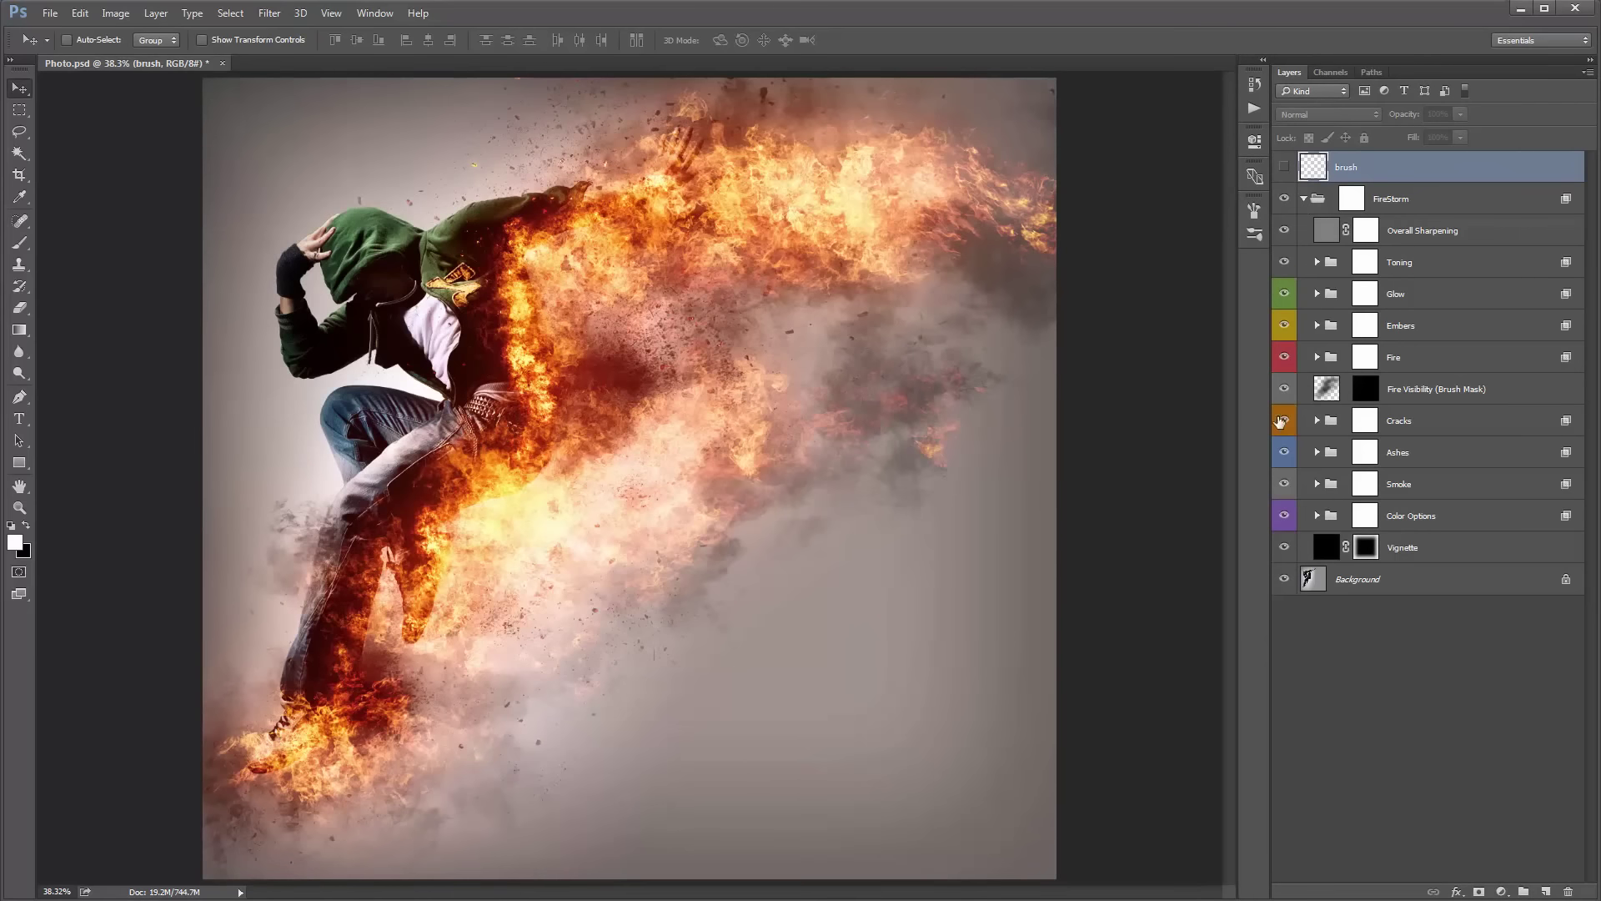
{"action": "left_click", "coordinate": [1435, 526]}
{"action": "left_click", "coordinate": [1426, 544], "text": "shift"}
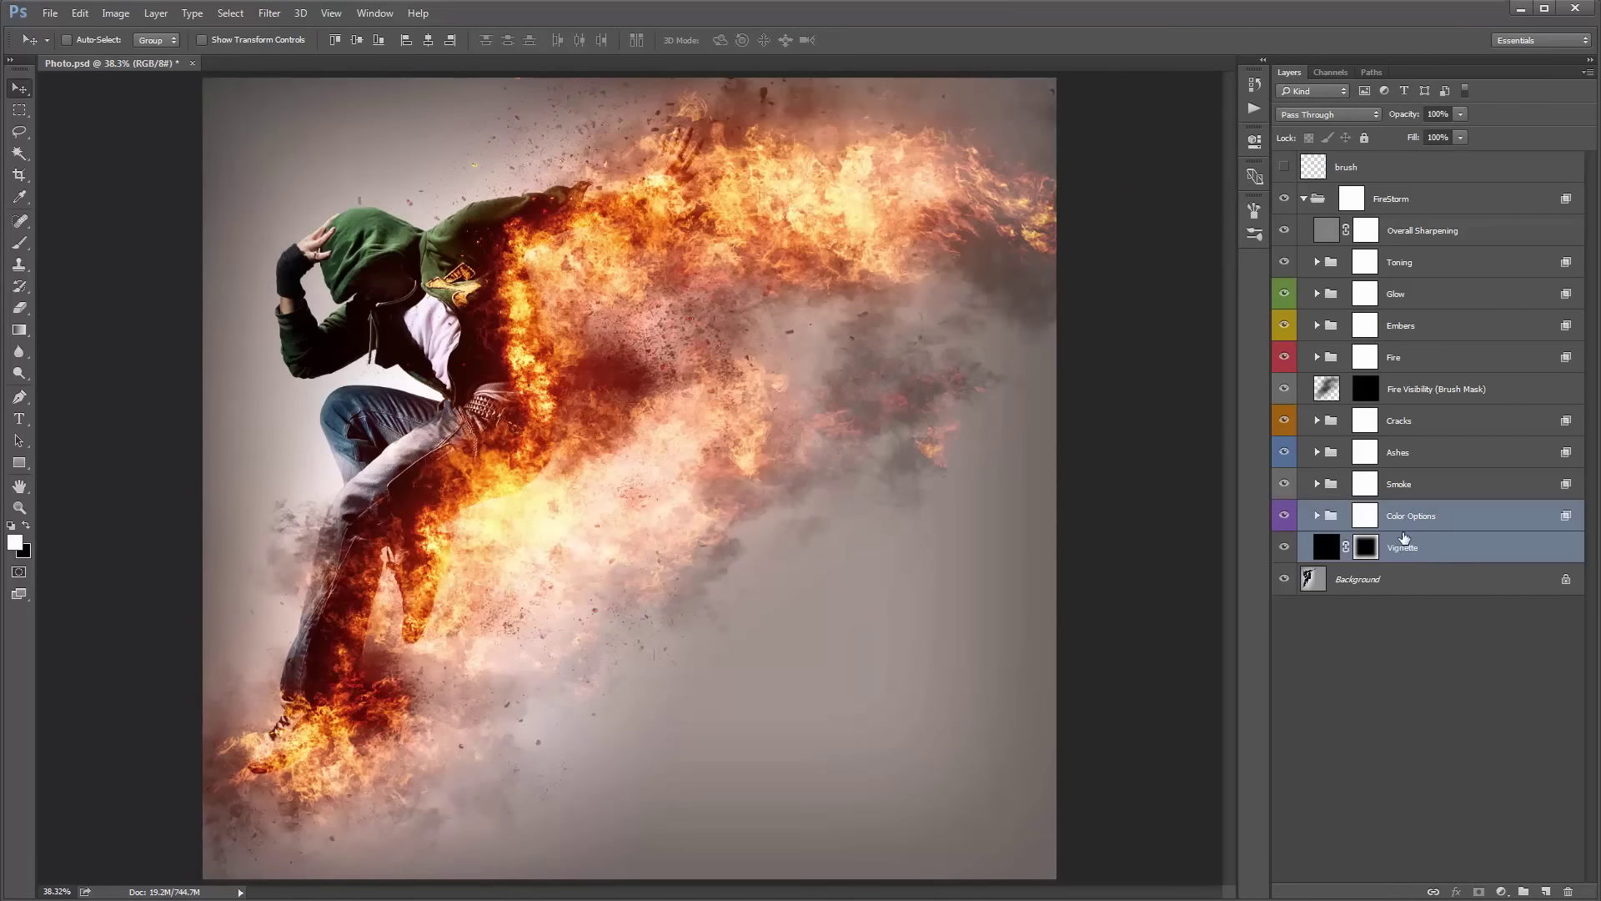
{"action": "left_click", "coordinate": [1417, 524]}
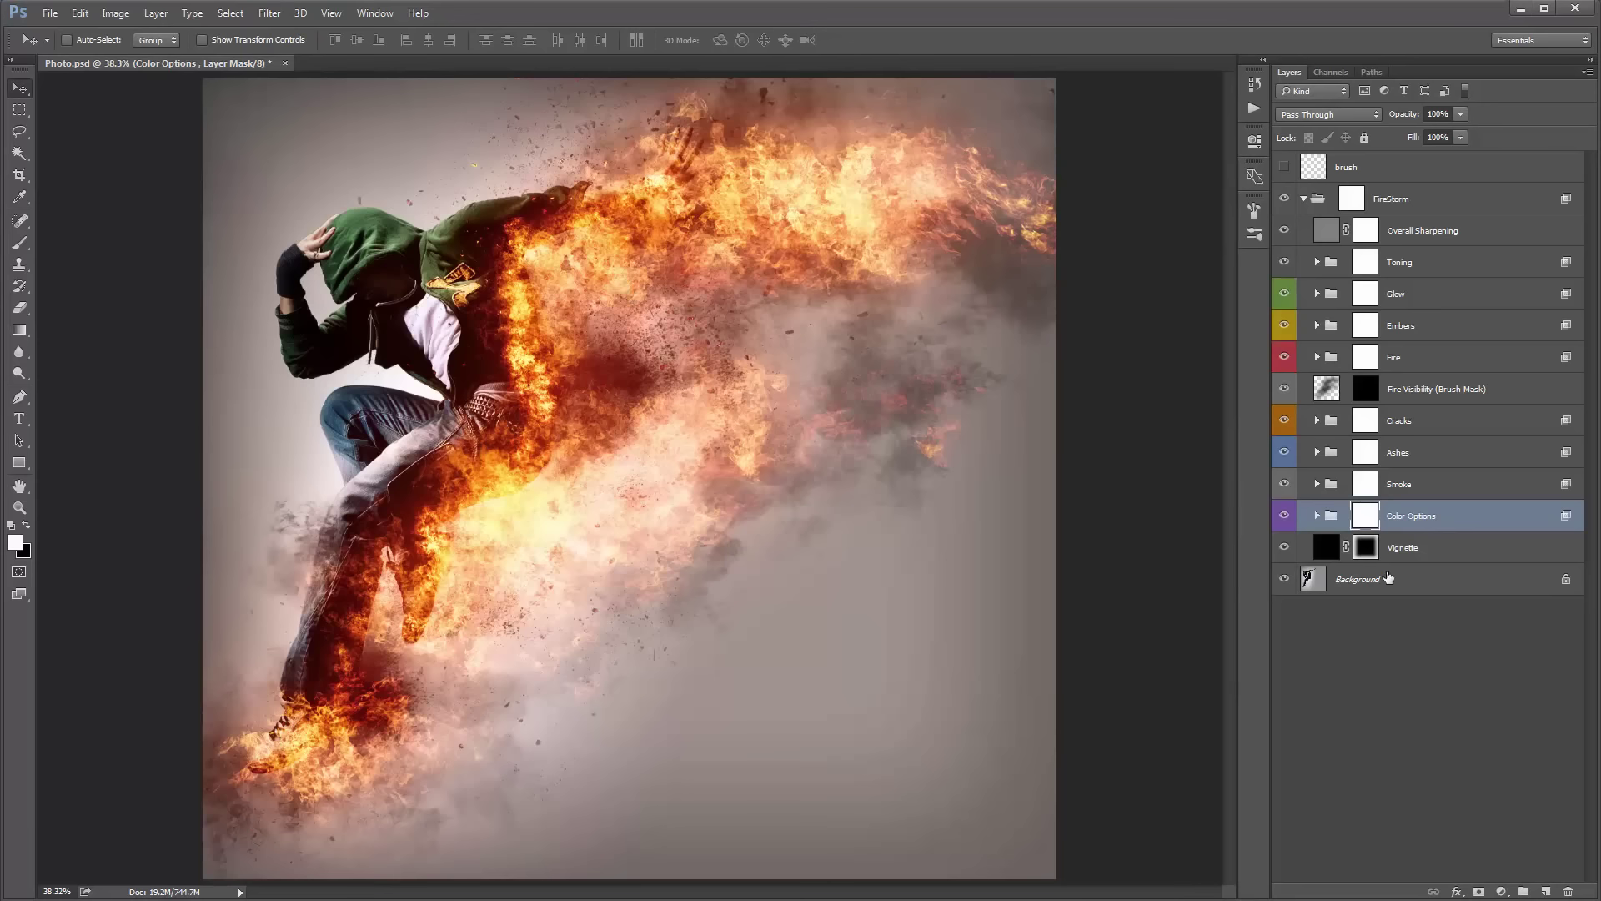
Compare the image with and without the Vignette layer and Color Options group, leaving both visible.
{"action": "left_click", "coordinate": [1407, 550]}
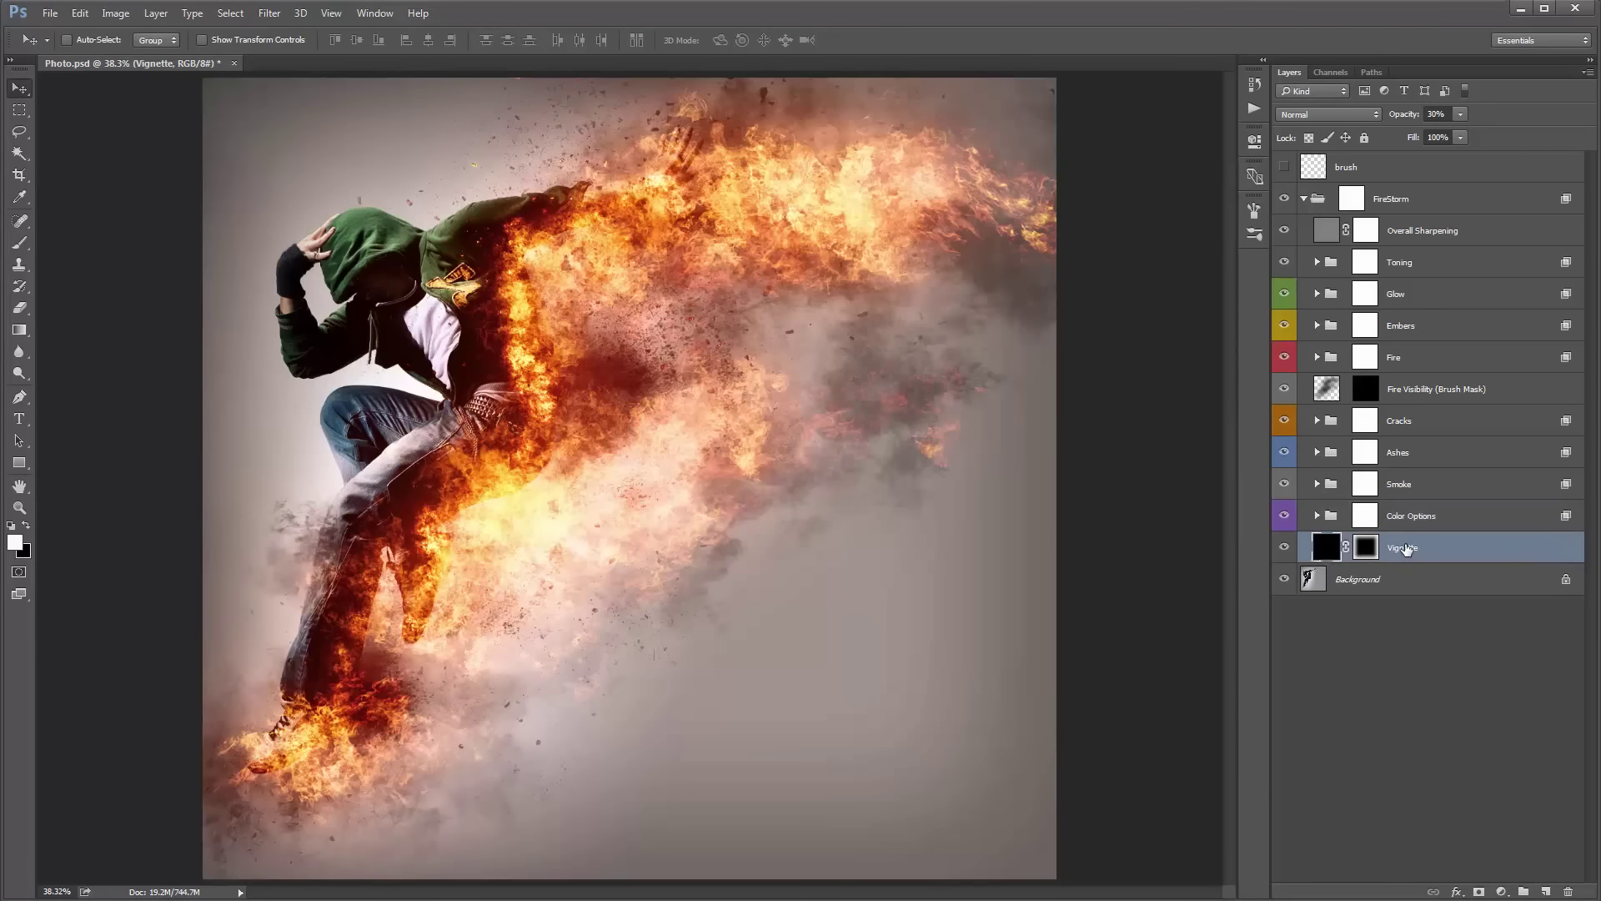
{"action": "left_click", "coordinate": [1286, 548]}
{"action": "left_click", "coordinate": [1285, 548]}
{"action": "left_click", "coordinate": [1285, 548]}
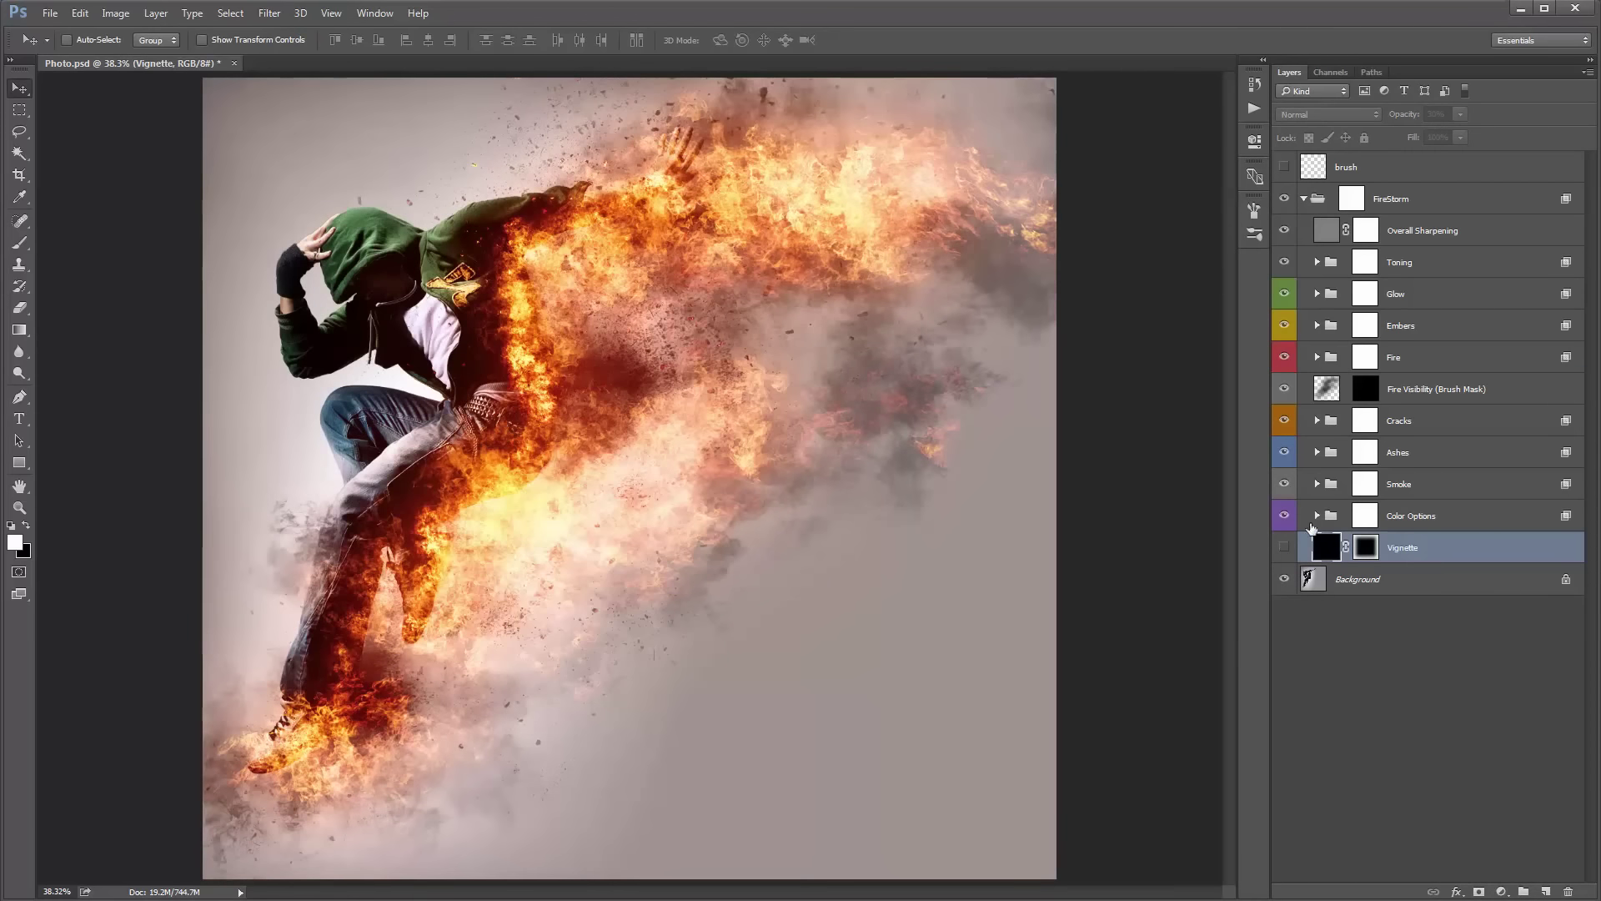
{"action": "left_click", "coordinate": [1285, 516]}
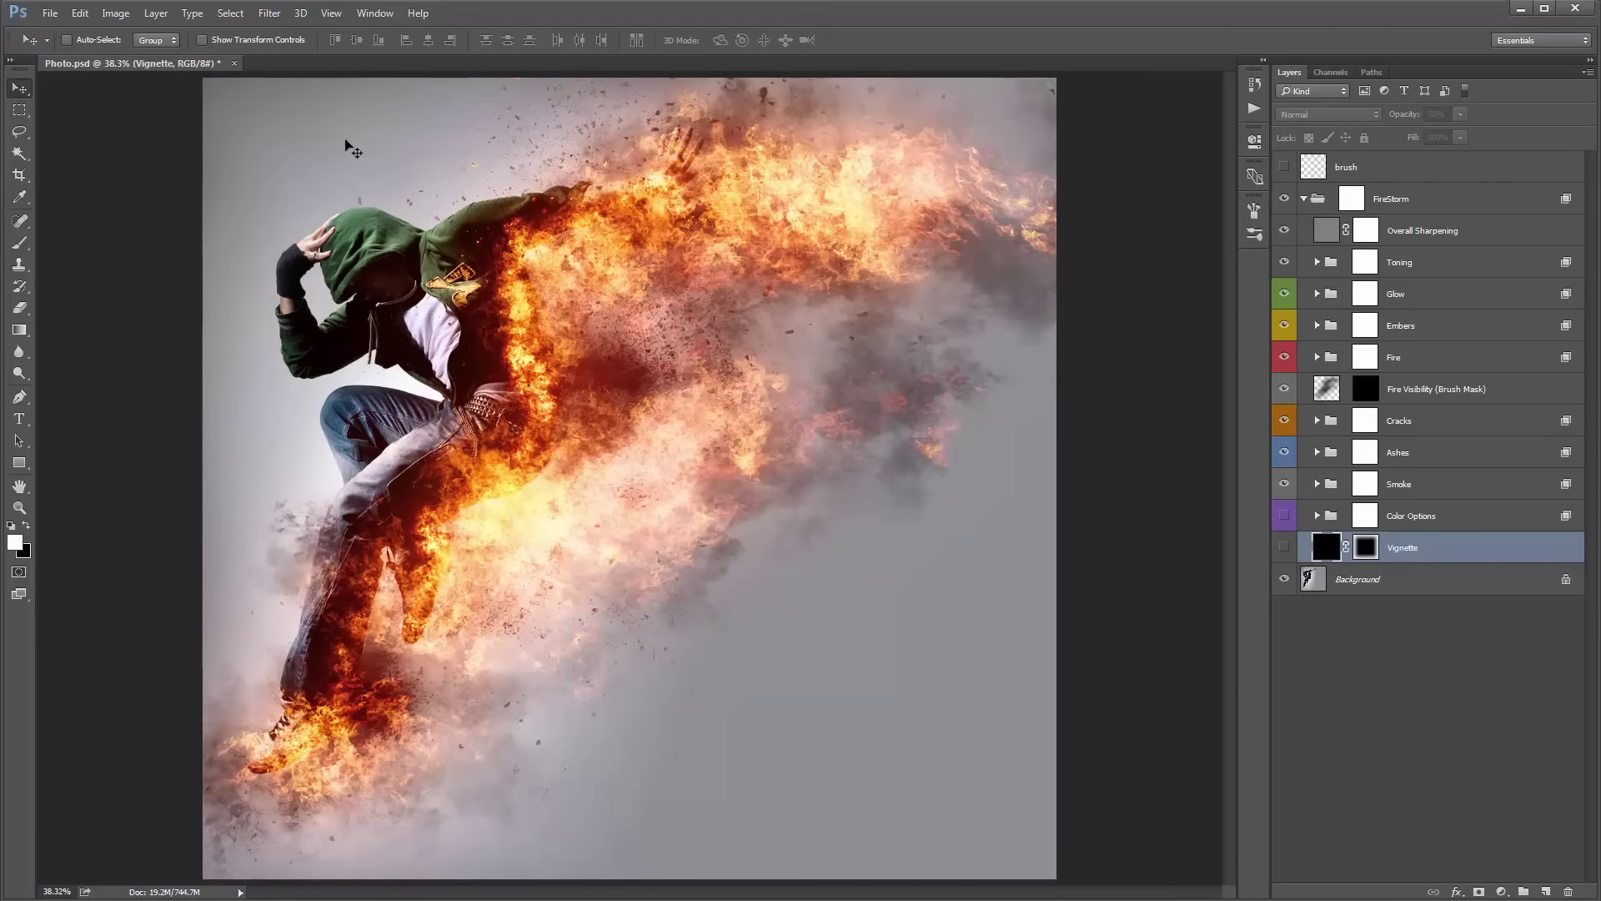
{"action": "left_click", "coordinate": [1285, 547]}
{"action": "left_click", "coordinate": [1286, 516]}
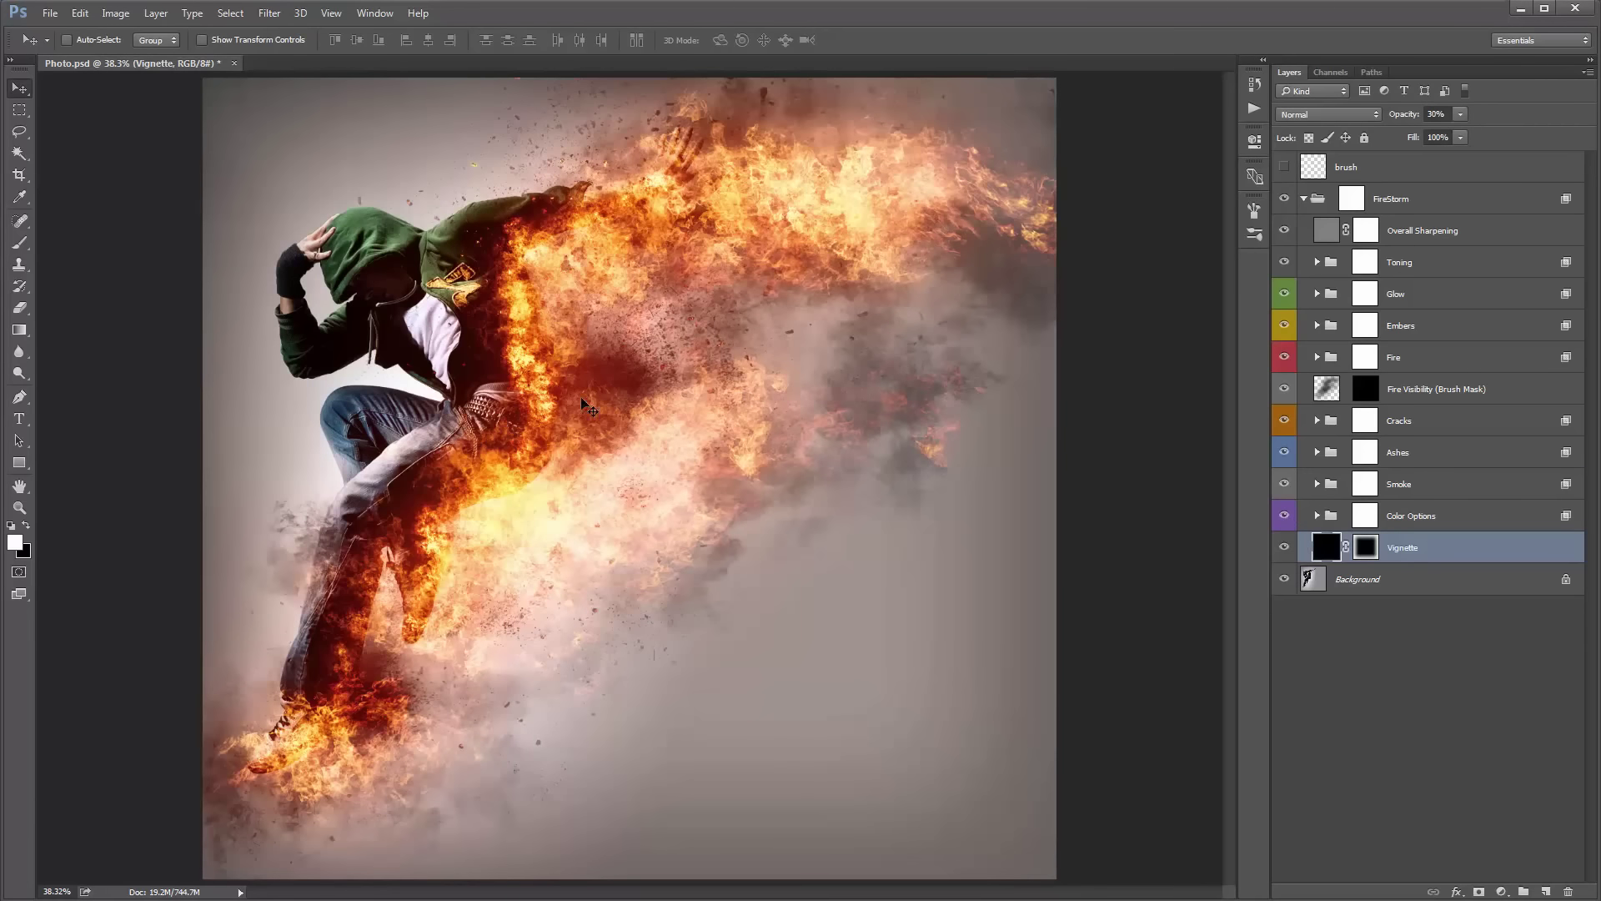
Expand the Color Options group and preview several of its colour layers in turn, ending with only Color Option 7 visible.
{"action": "left_click", "coordinate": [1418, 526]}
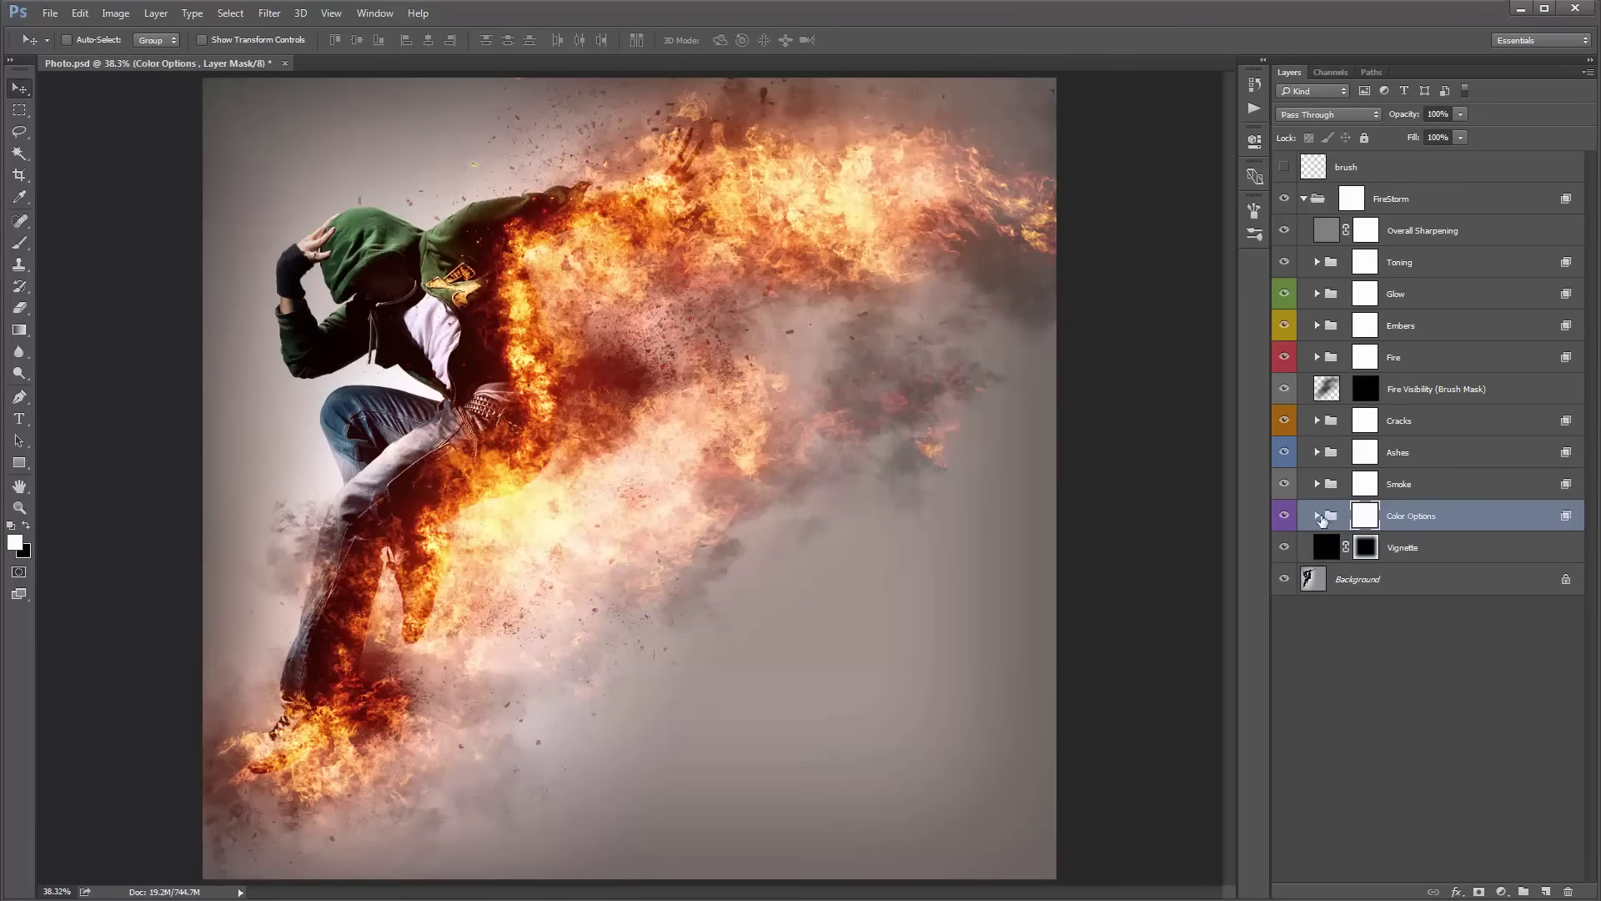
{"action": "left_click", "coordinate": [1318, 516]}
{"action": "scroll", "coordinate": [1339, 549], "scroll_direction": "down", "scroll_amount": 1}
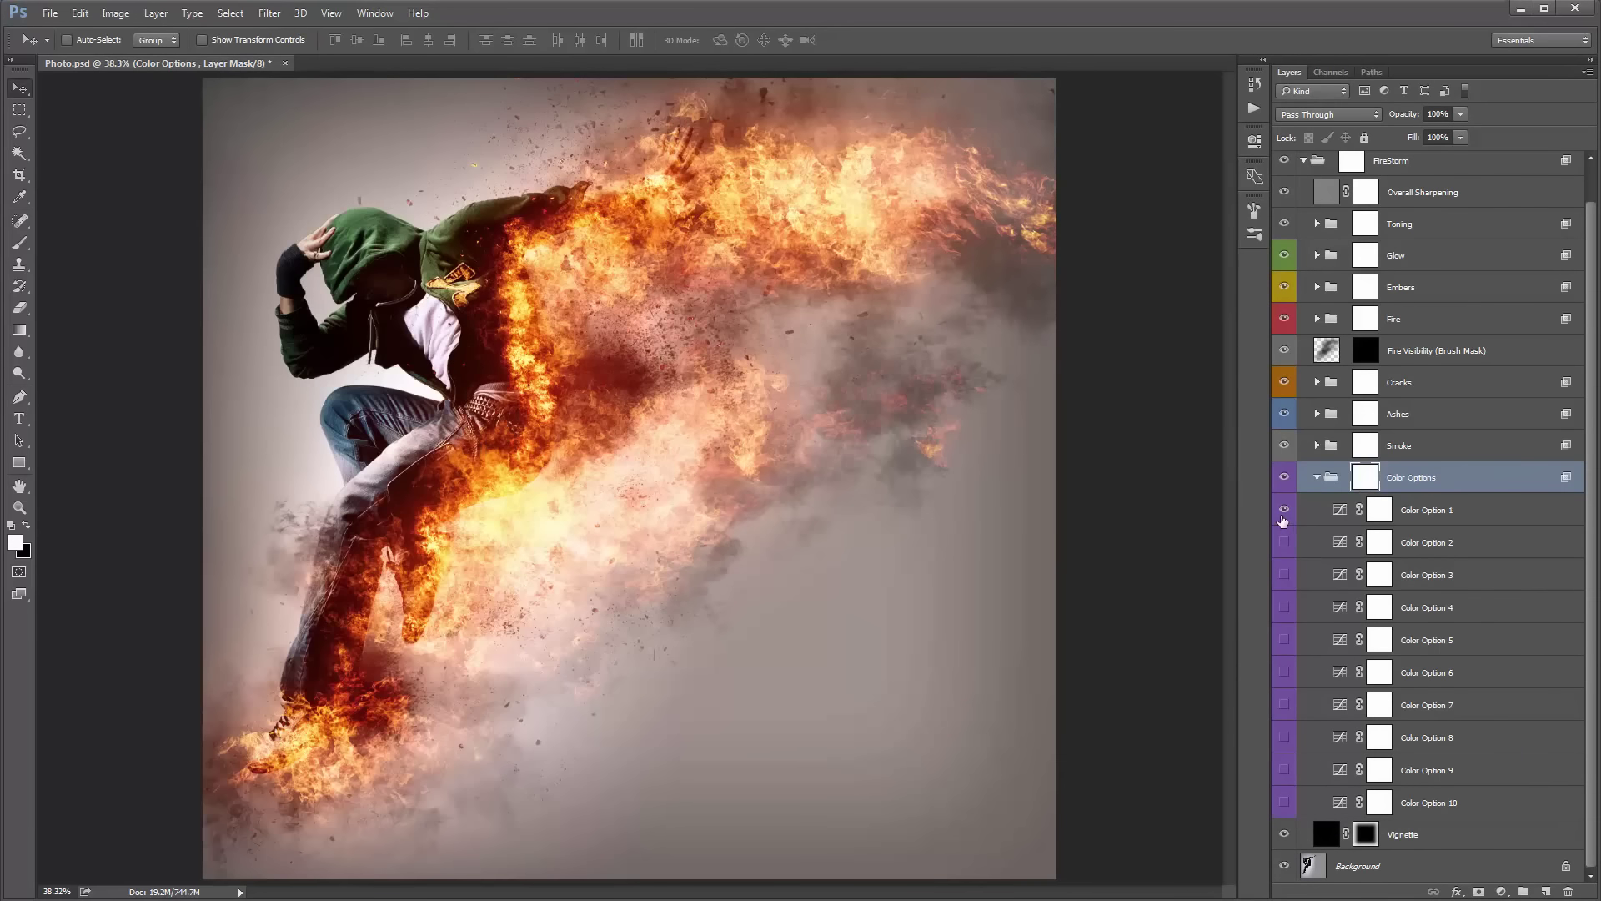
{"action": "left_click", "coordinate": [1284, 512]}
{"action": "left_click", "coordinate": [1285, 546]}
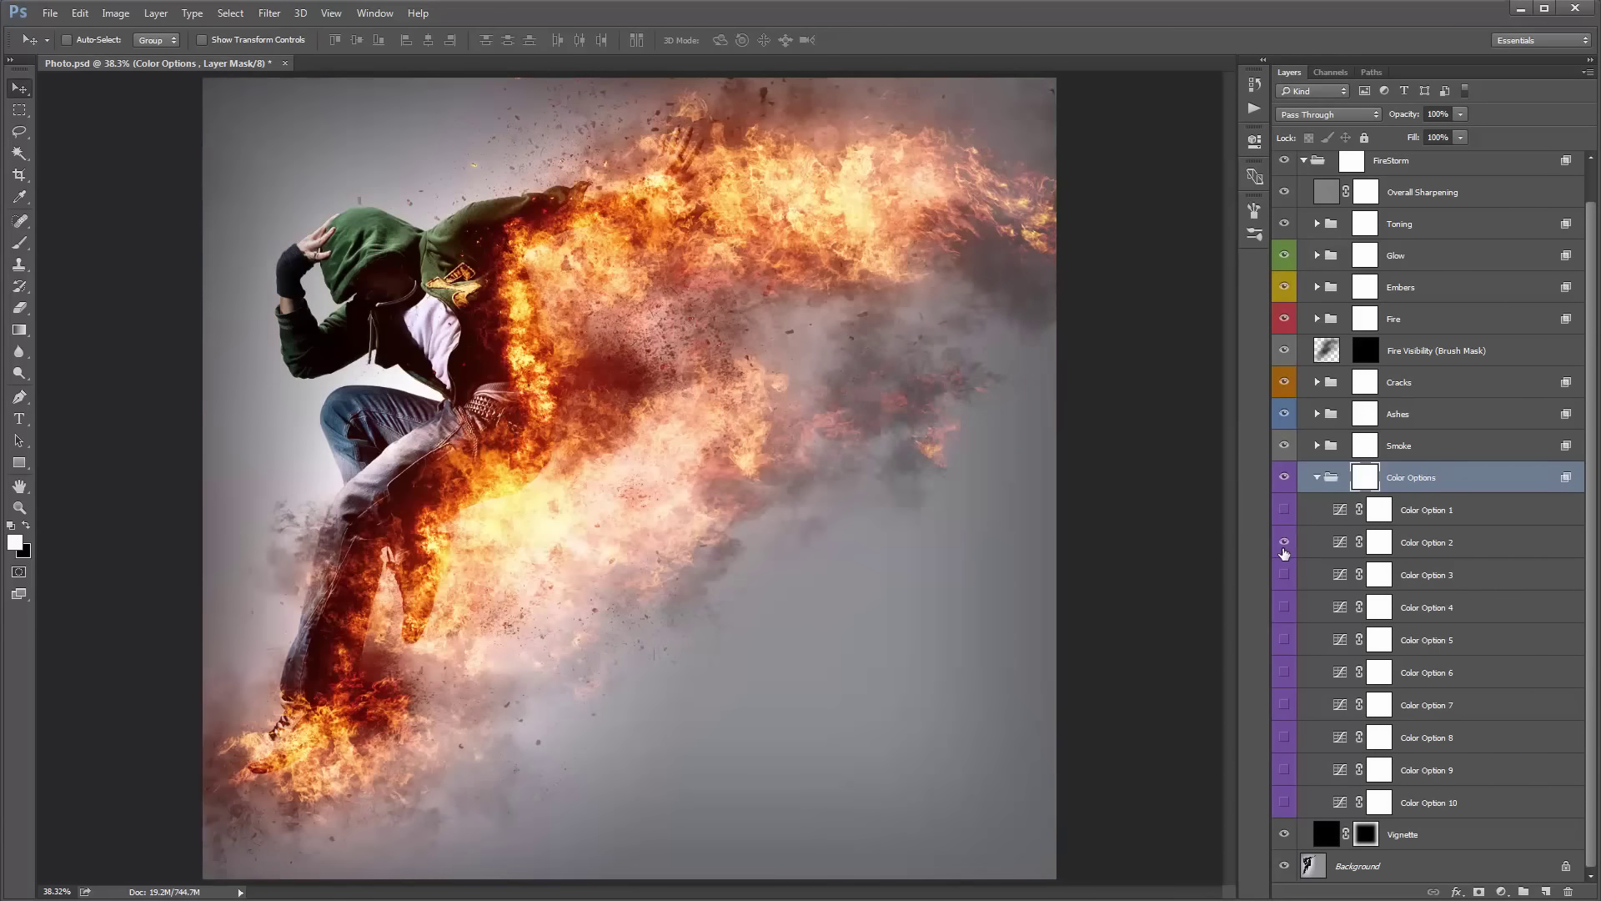
{"action": "left_click", "coordinate": [1284, 547]}
{"action": "left_click", "coordinate": [1284, 577]}
{"action": "left_click", "coordinate": [1284, 674]}
{"action": "left_click", "coordinate": [1285, 674]}
{"action": "left_click", "coordinate": [1284, 707]}
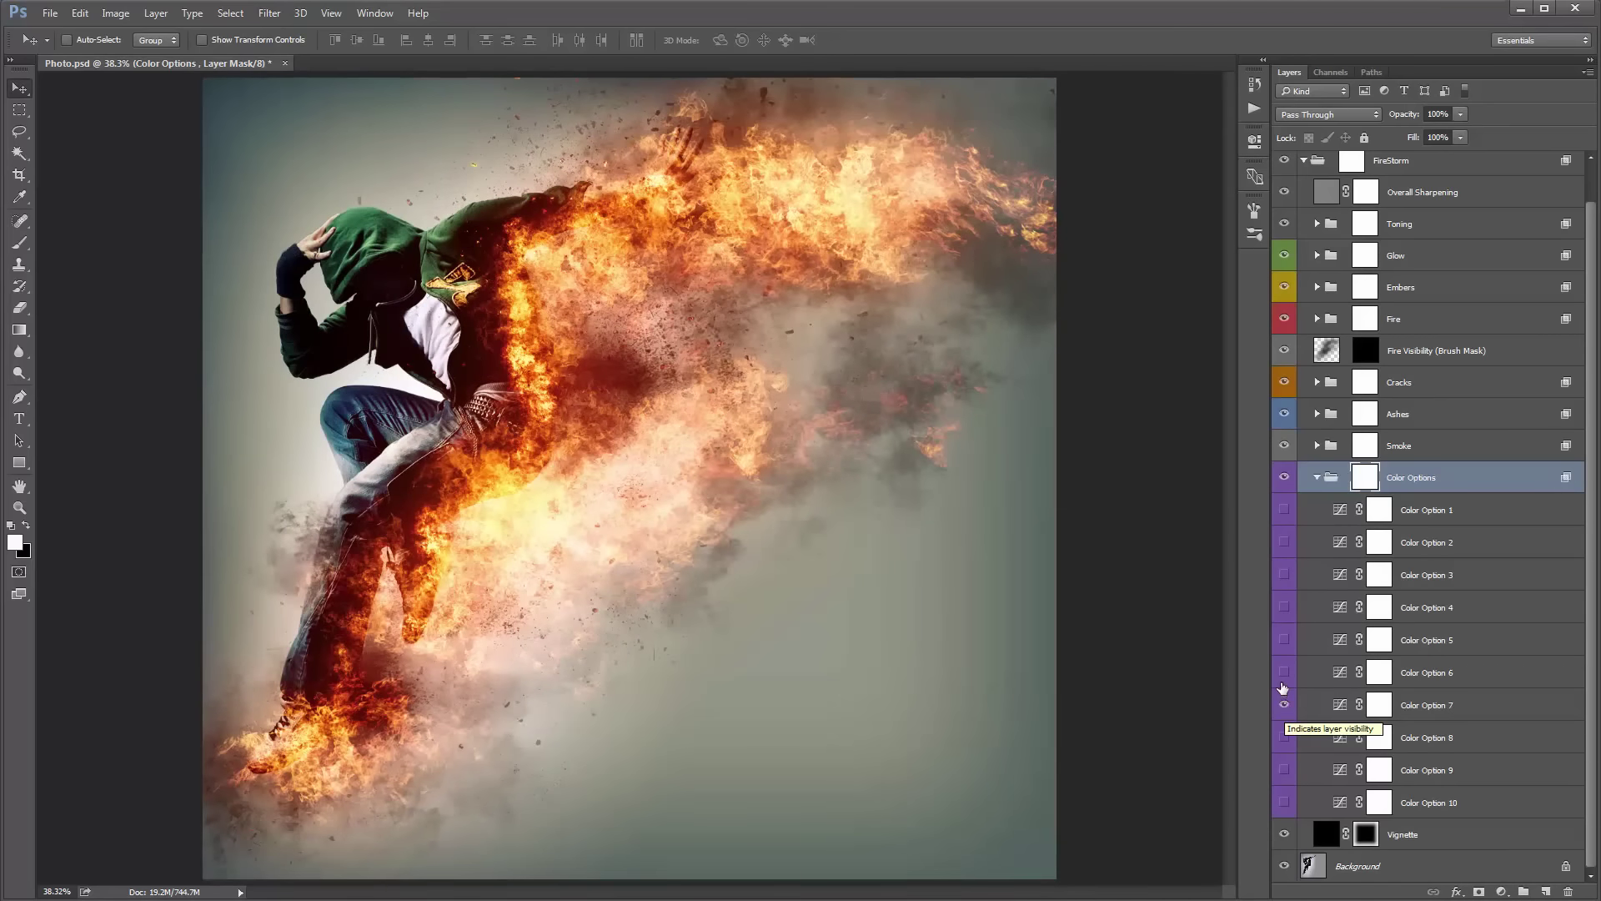
Combine Color Option 7 with Color Option 1 by showing both, and select the two layers together.
{"action": "left_click", "coordinate": [1461, 714]}
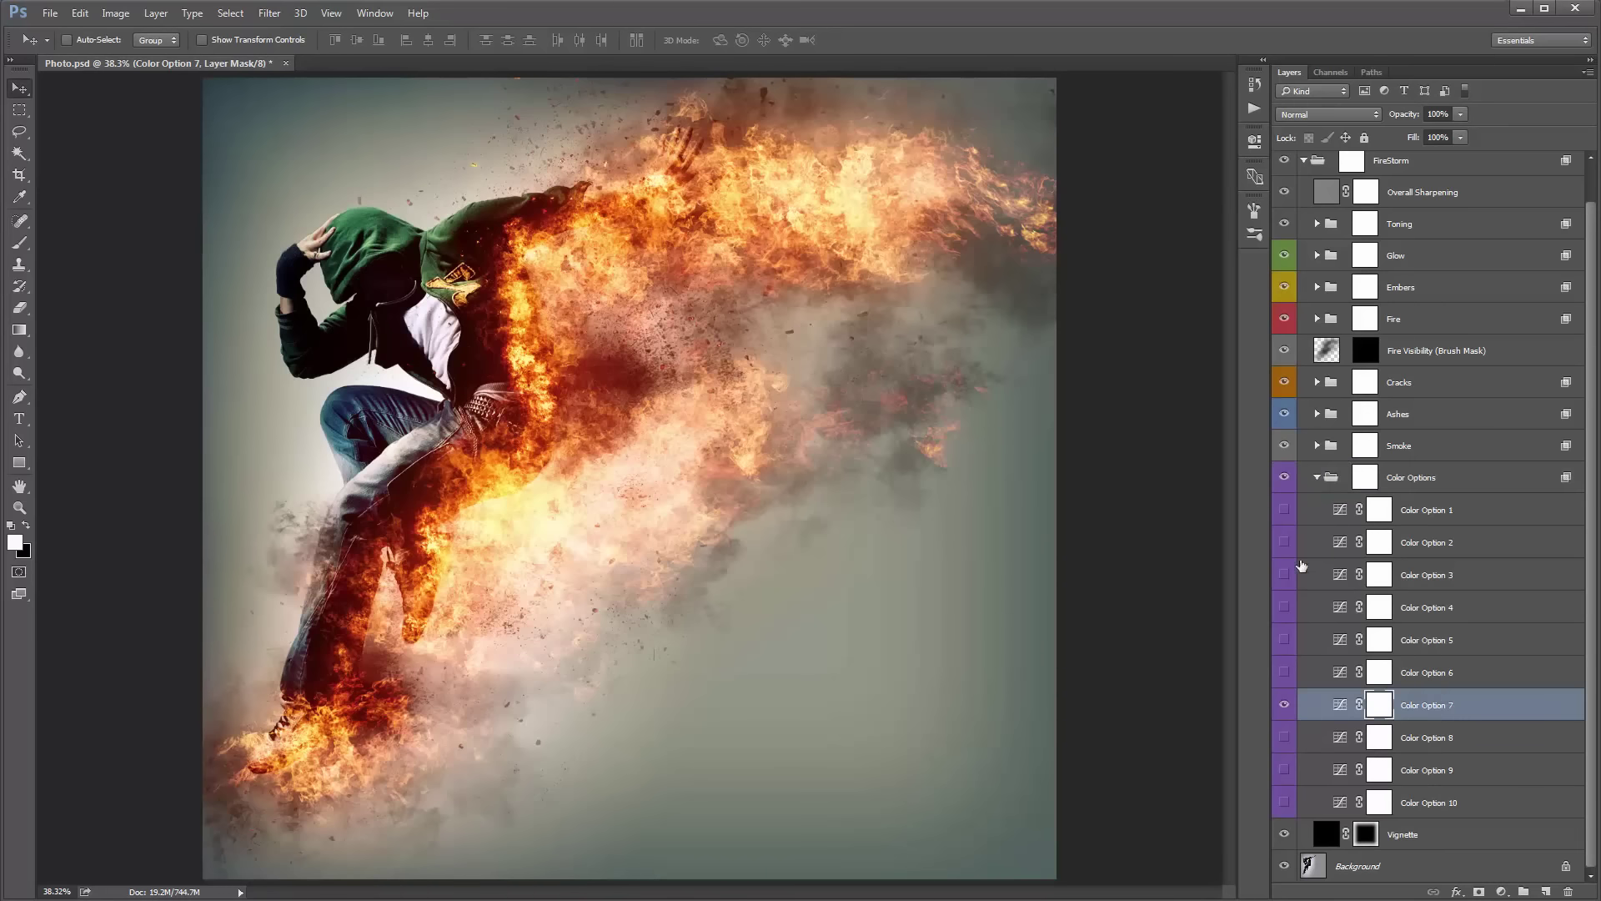
{"action": "left_click", "coordinate": [1284, 510]}
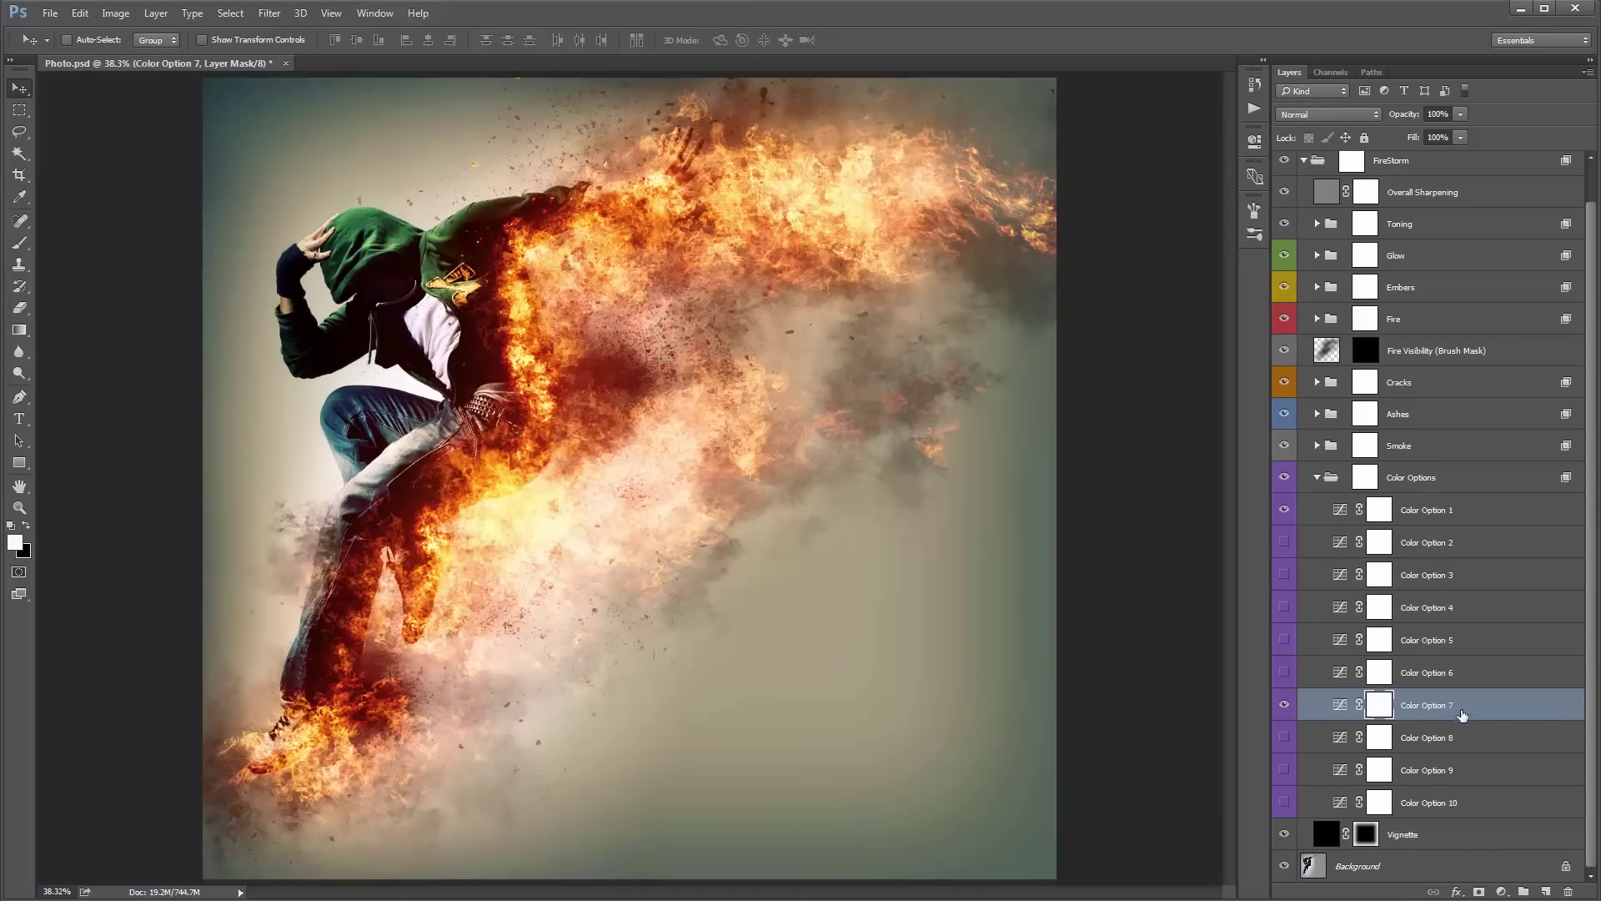
{"action": "left_click", "coordinate": [1433, 709]}
{"action": "left_click", "coordinate": [1424, 515]}
{"action": "left_click", "coordinate": [1443, 706], "text": "ctrl"}
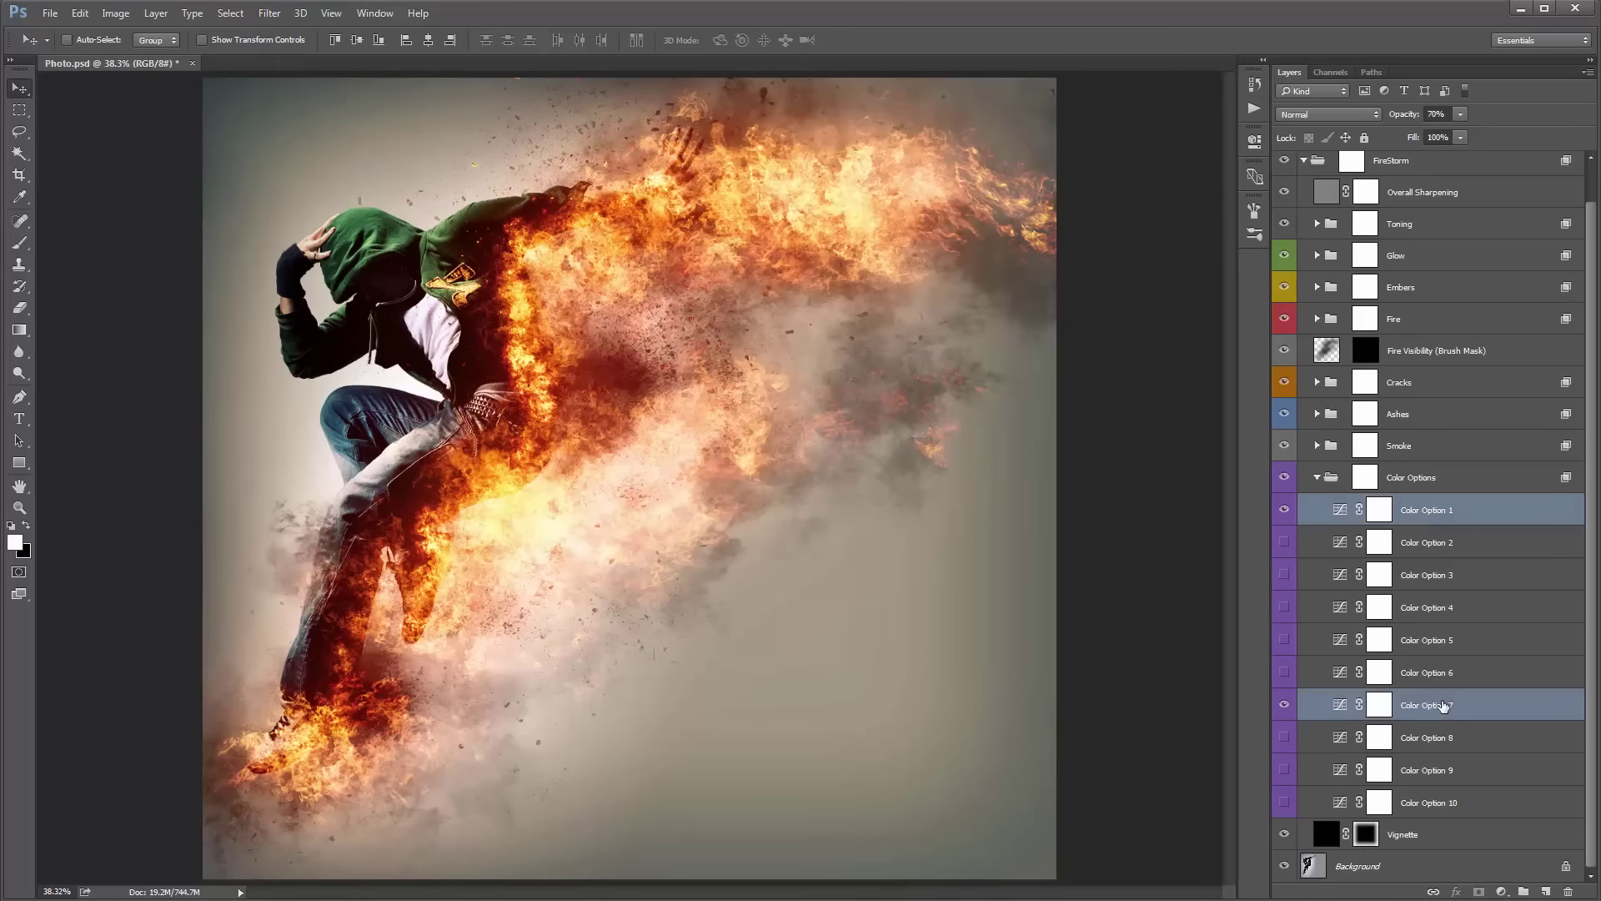
Hide Color Option 7, keep Color Option 1 as the visible look, and collapse the Color Options group.
{"action": "left_click", "coordinate": [1284, 707]}
{"action": "left_click", "coordinate": [1423, 519]}
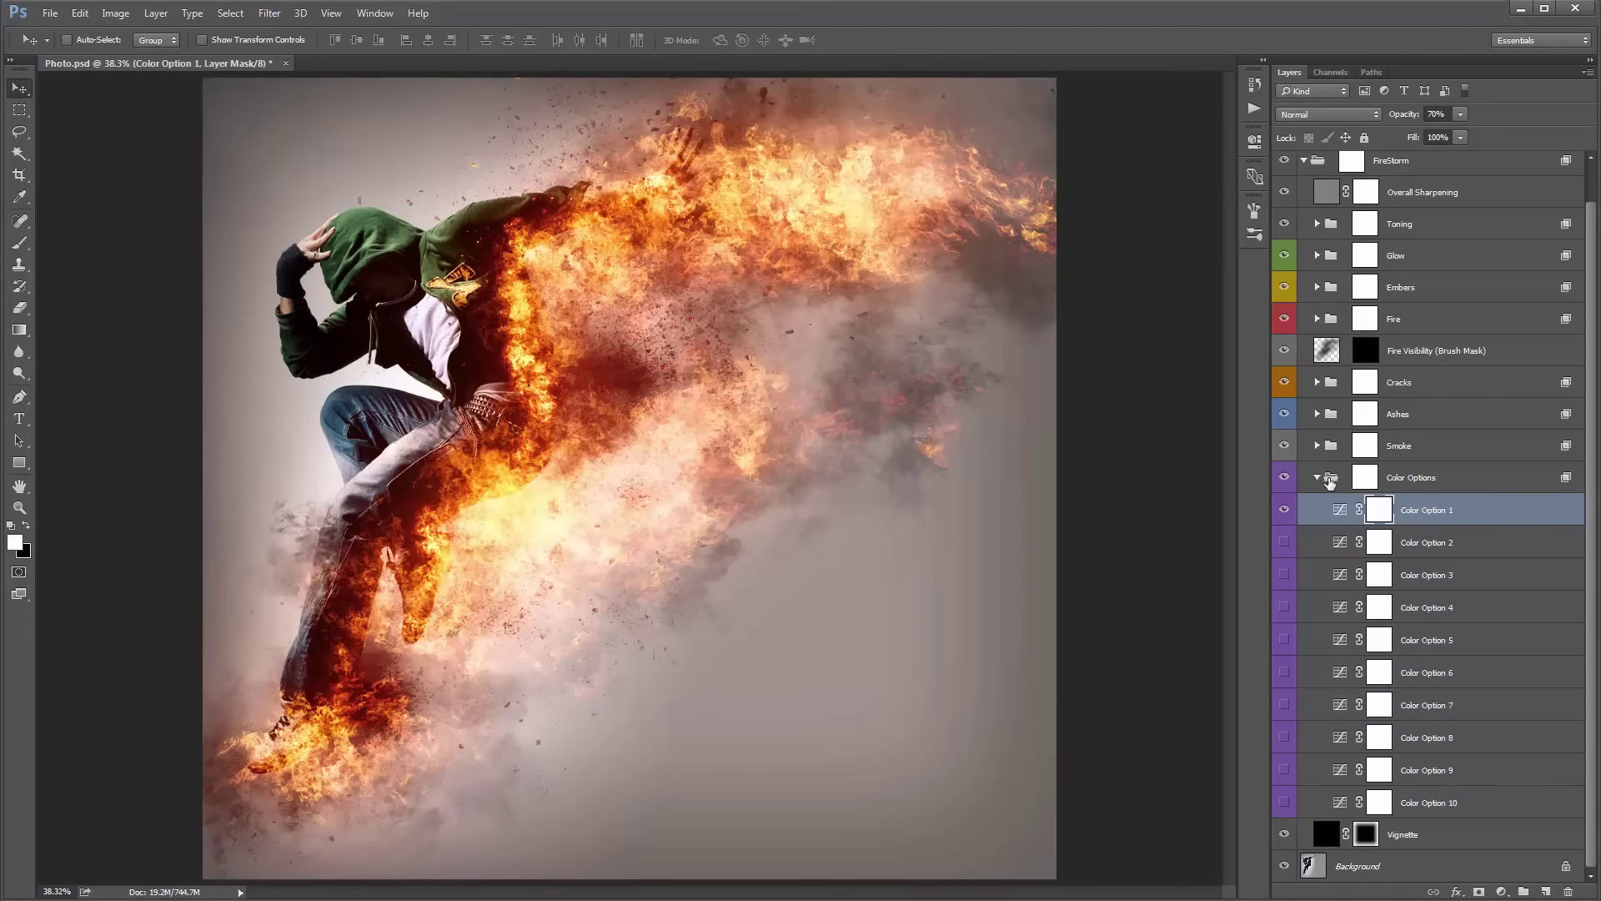
{"action": "left_click", "coordinate": [1318, 477]}
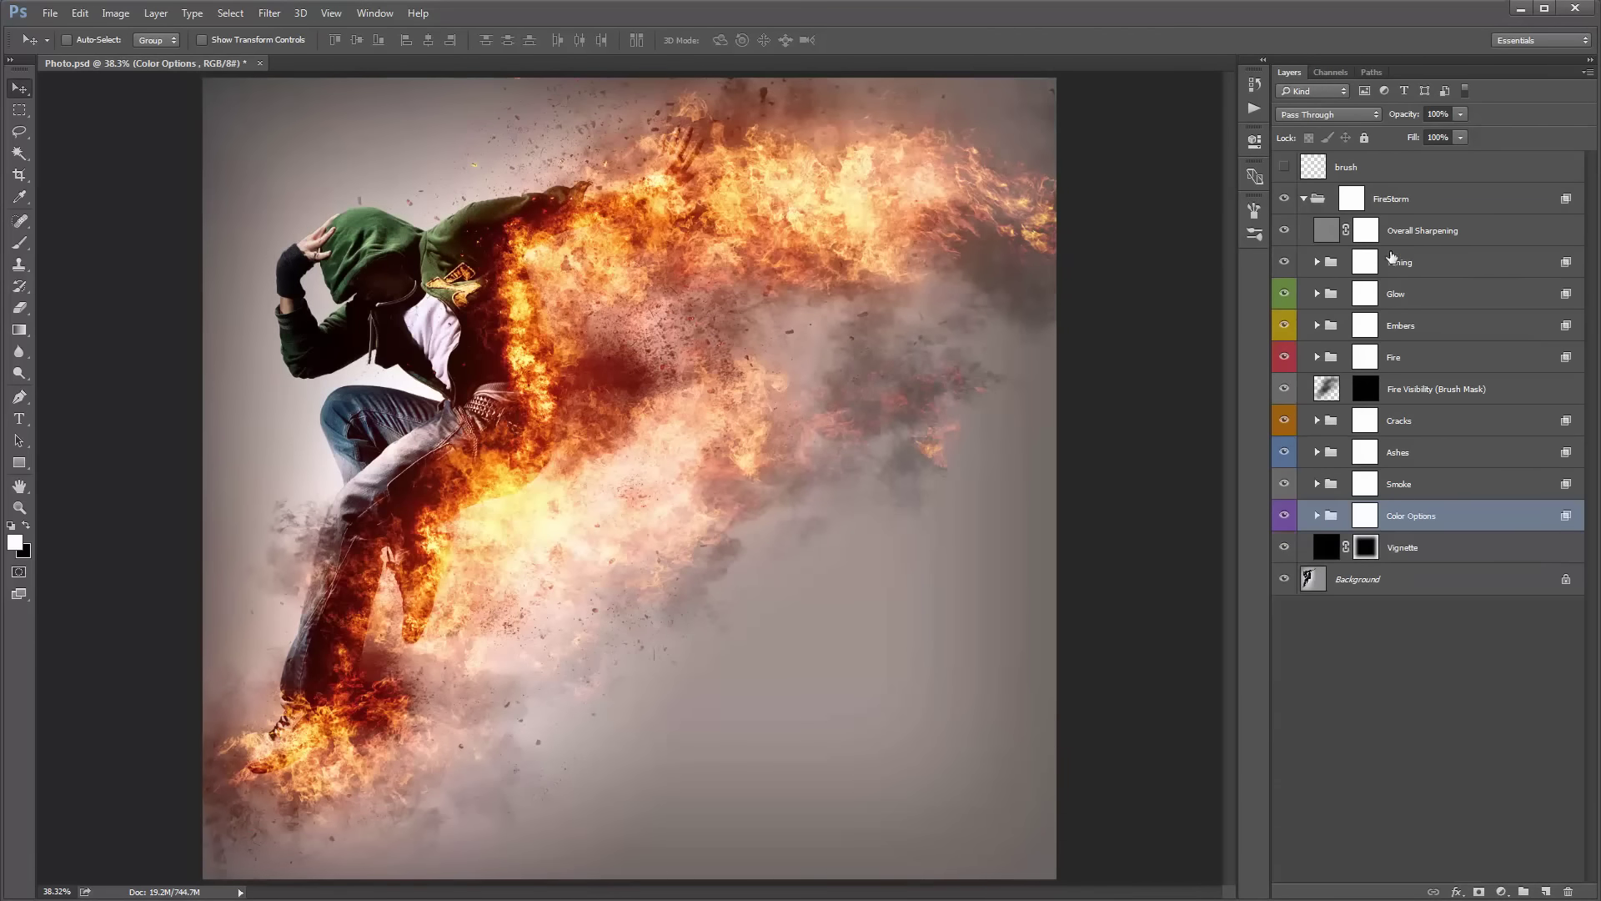
Compare the image with and without the Overall Sharpening layer, and set that layer's opacity to 50%.
{"action": "left_click", "coordinate": [1420, 236]}
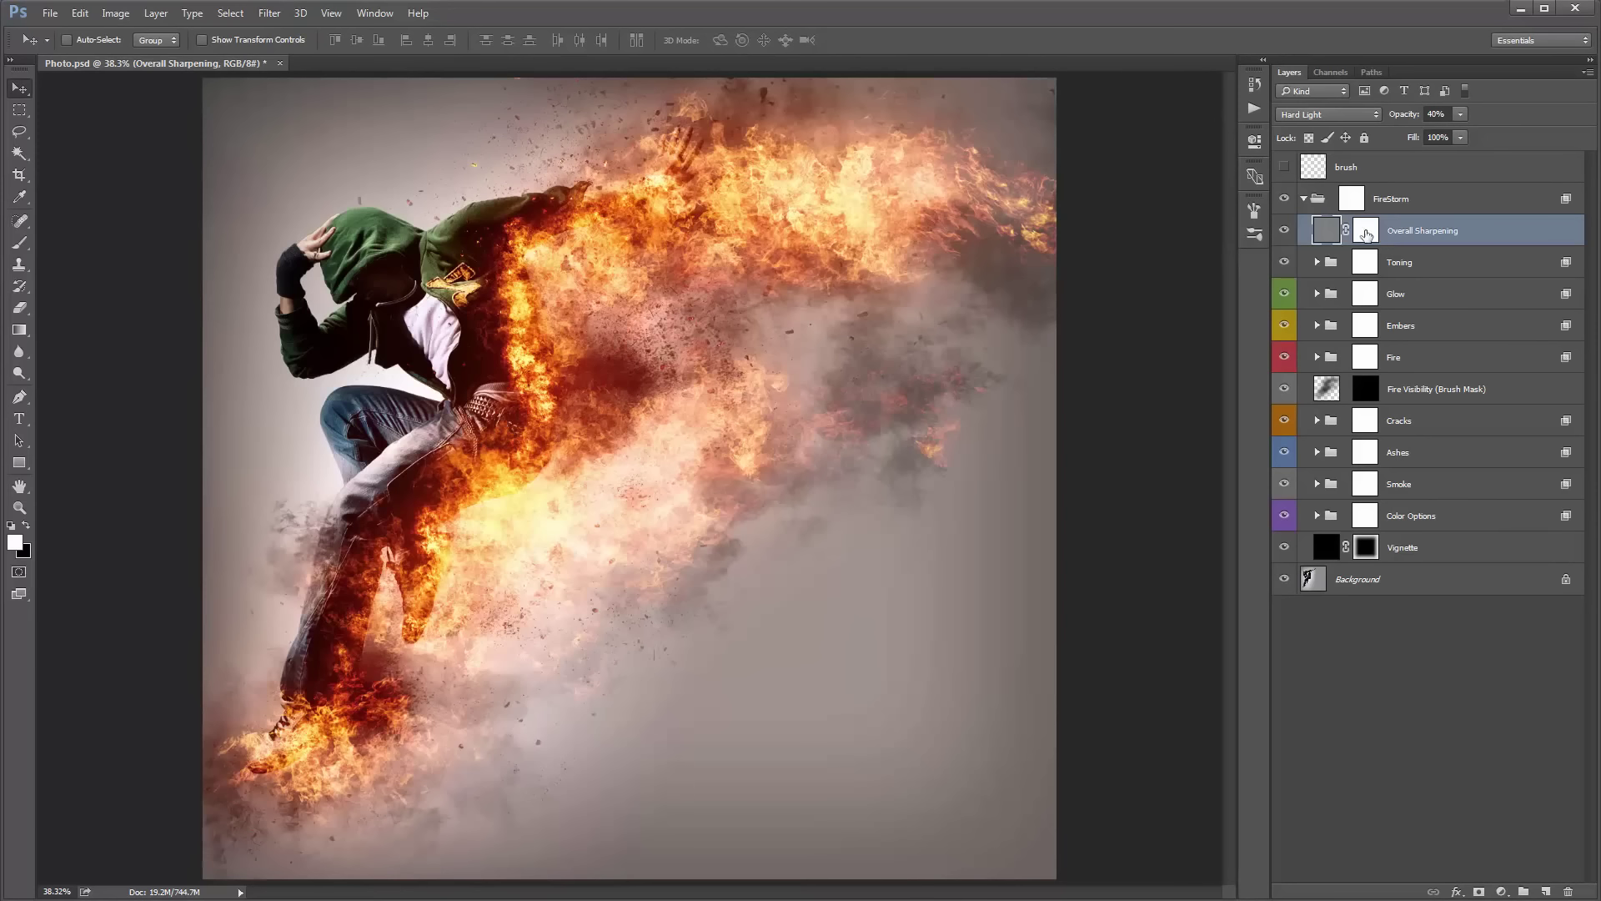
{"action": "left_click", "coordinate": [1285, 233]}
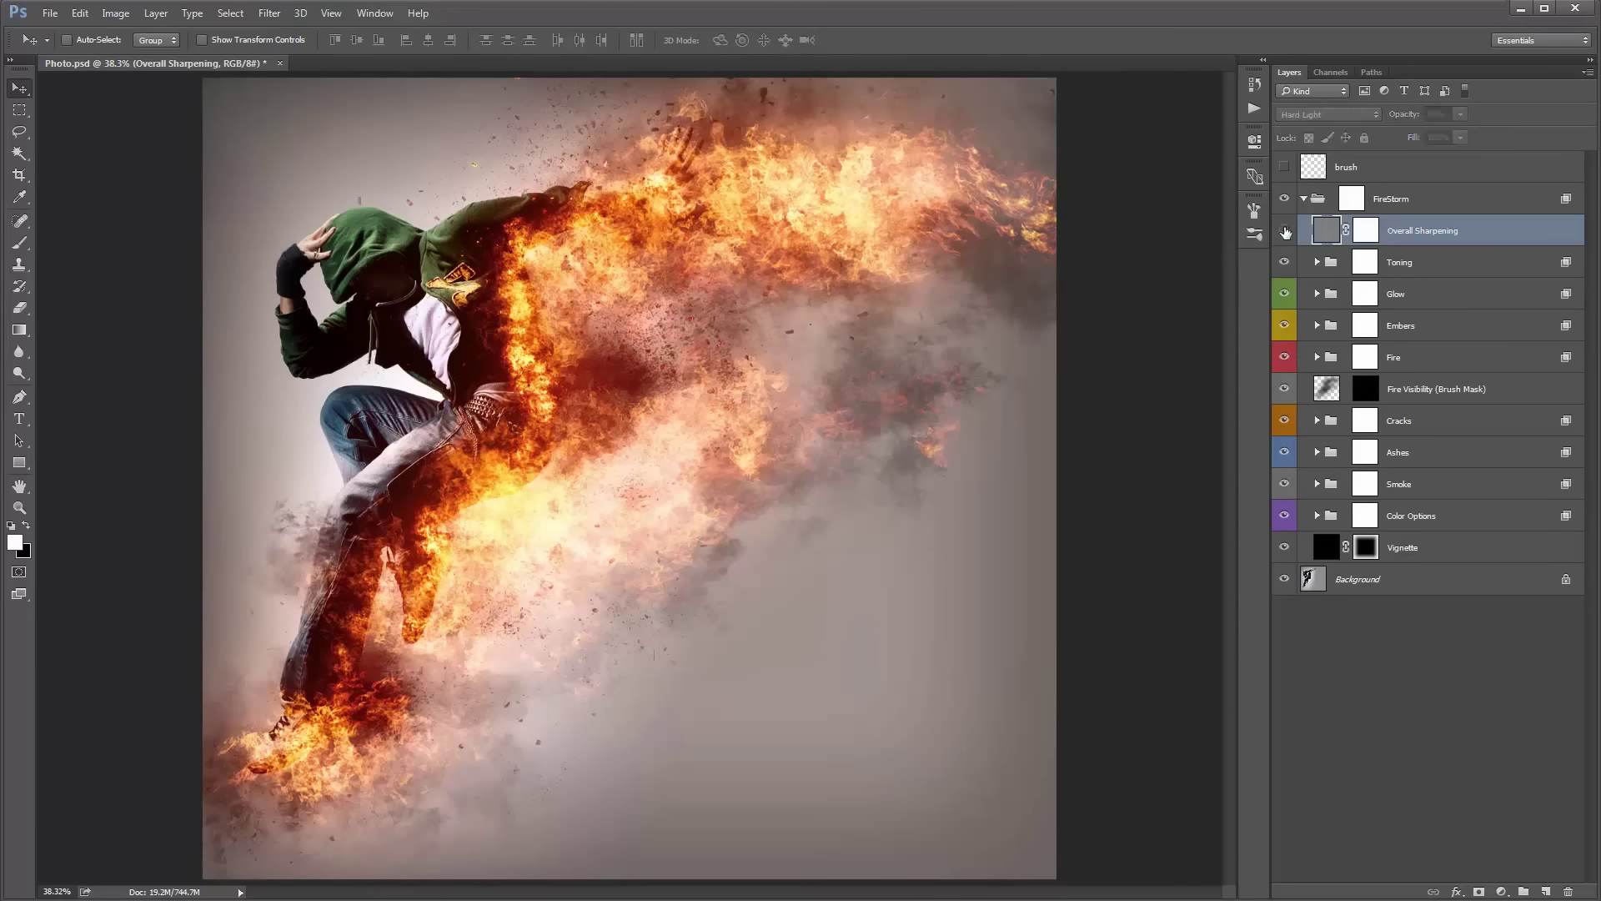
{"action": "left_click", "coordinate": [1285, 232]}
{"action": "left_click", "coordinate": [1285, 233]}
{"action": "left_click", "coordinate": [1285, 232]}
{"action": "key", "text": "5"}
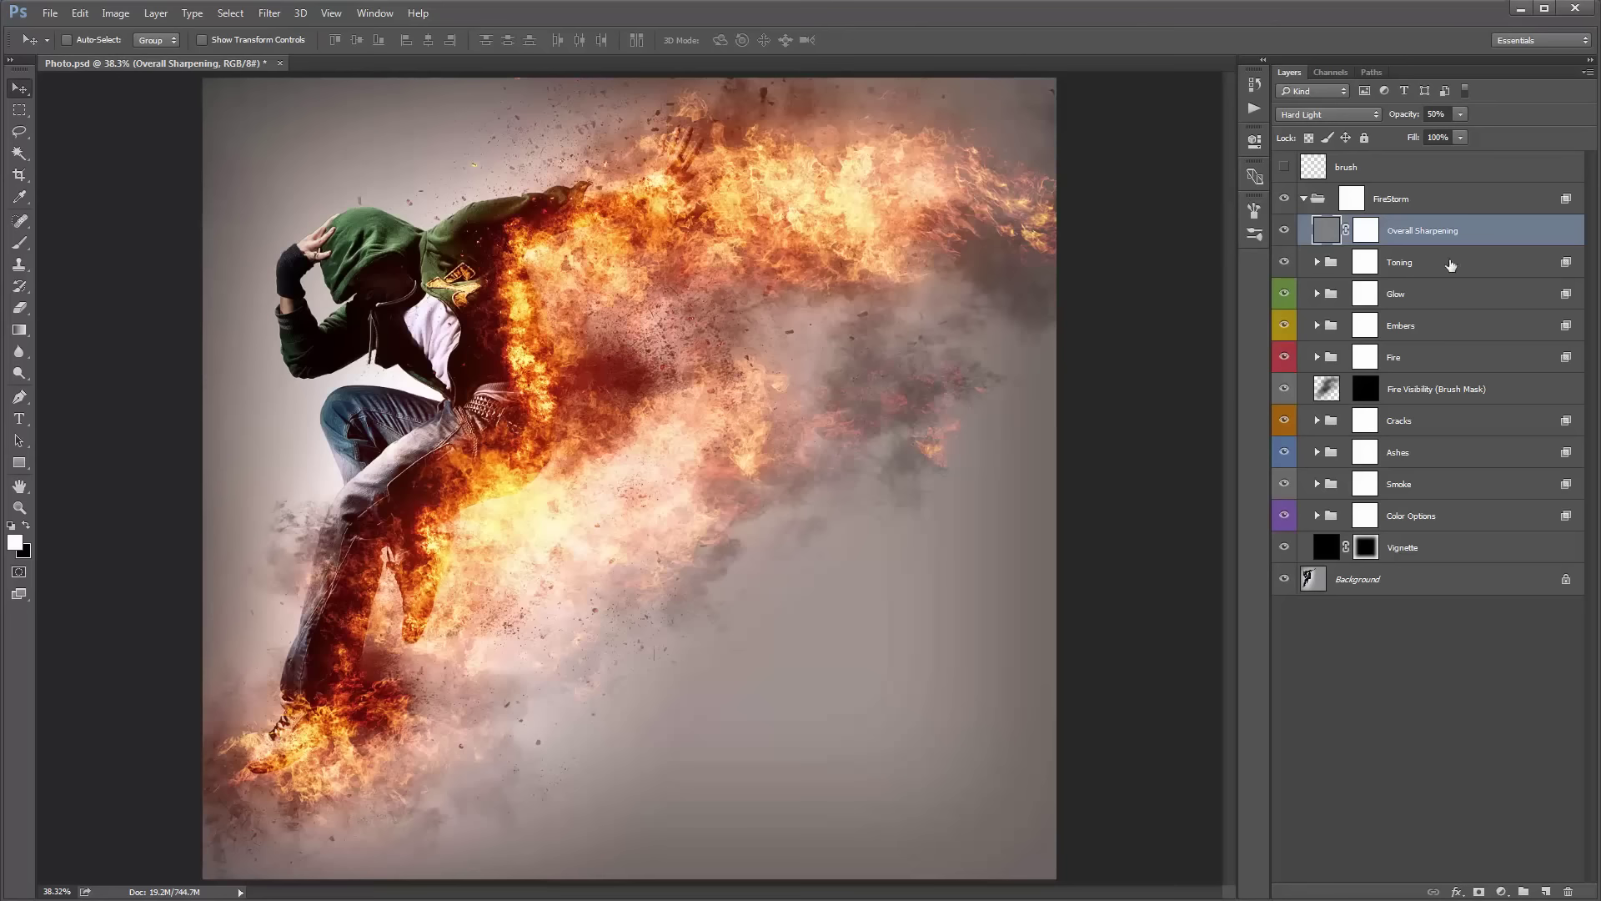
Select the Toning group and toggle its visibility to compare its effect, leaving it visible.
{"action": "left_click", "coordinate": [1472, 267]}
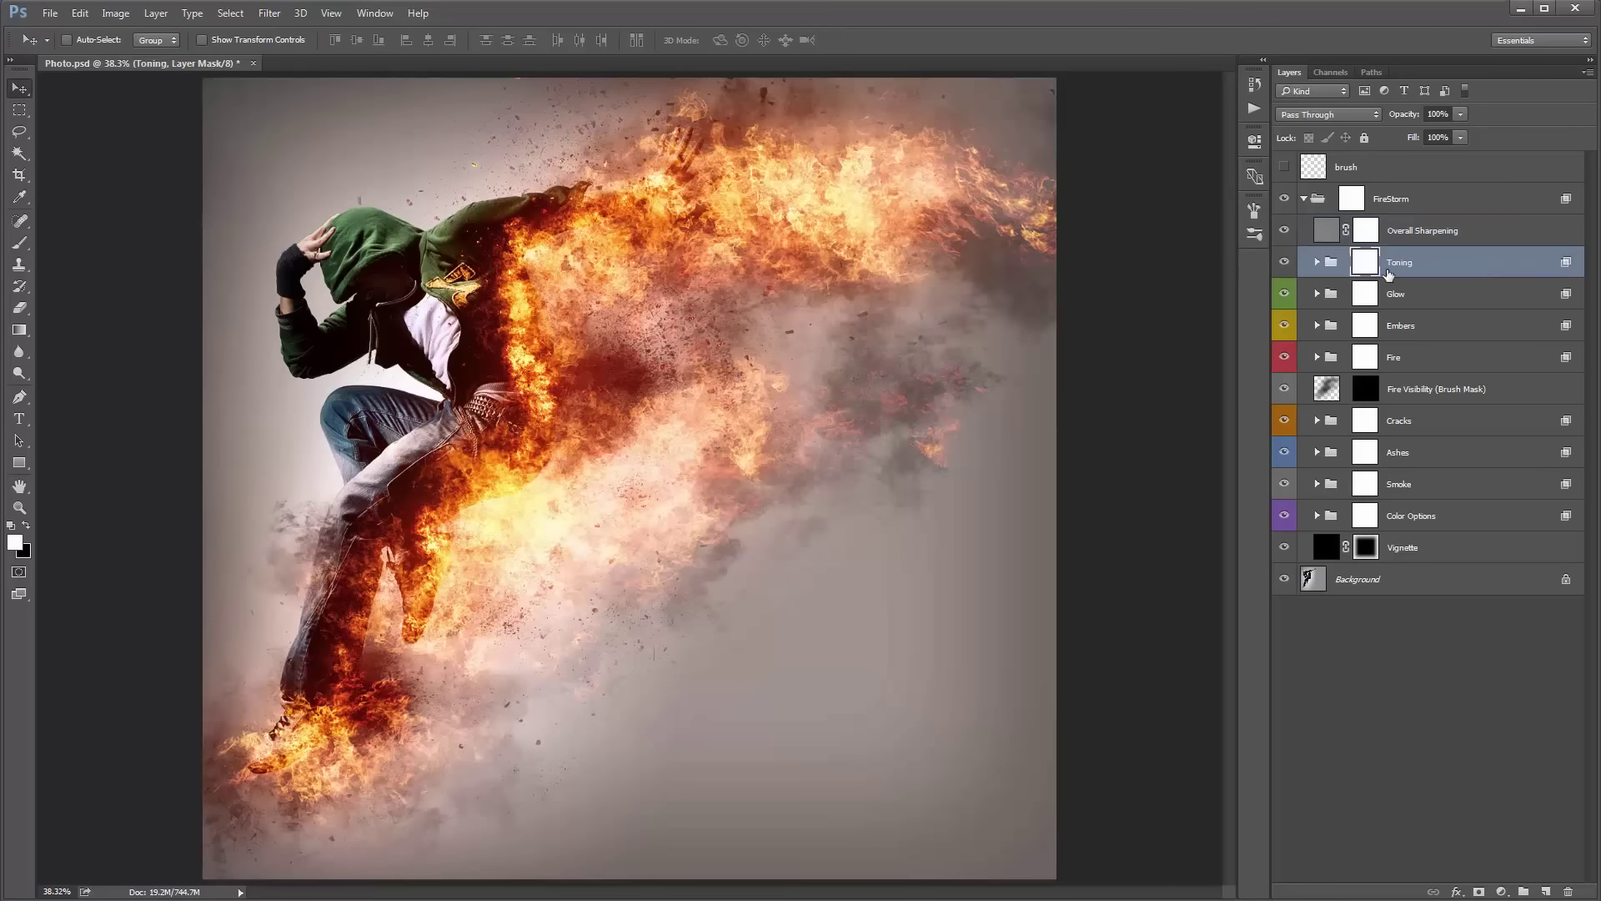
{"action": "left_click", "coordinate": [1292, 265]}
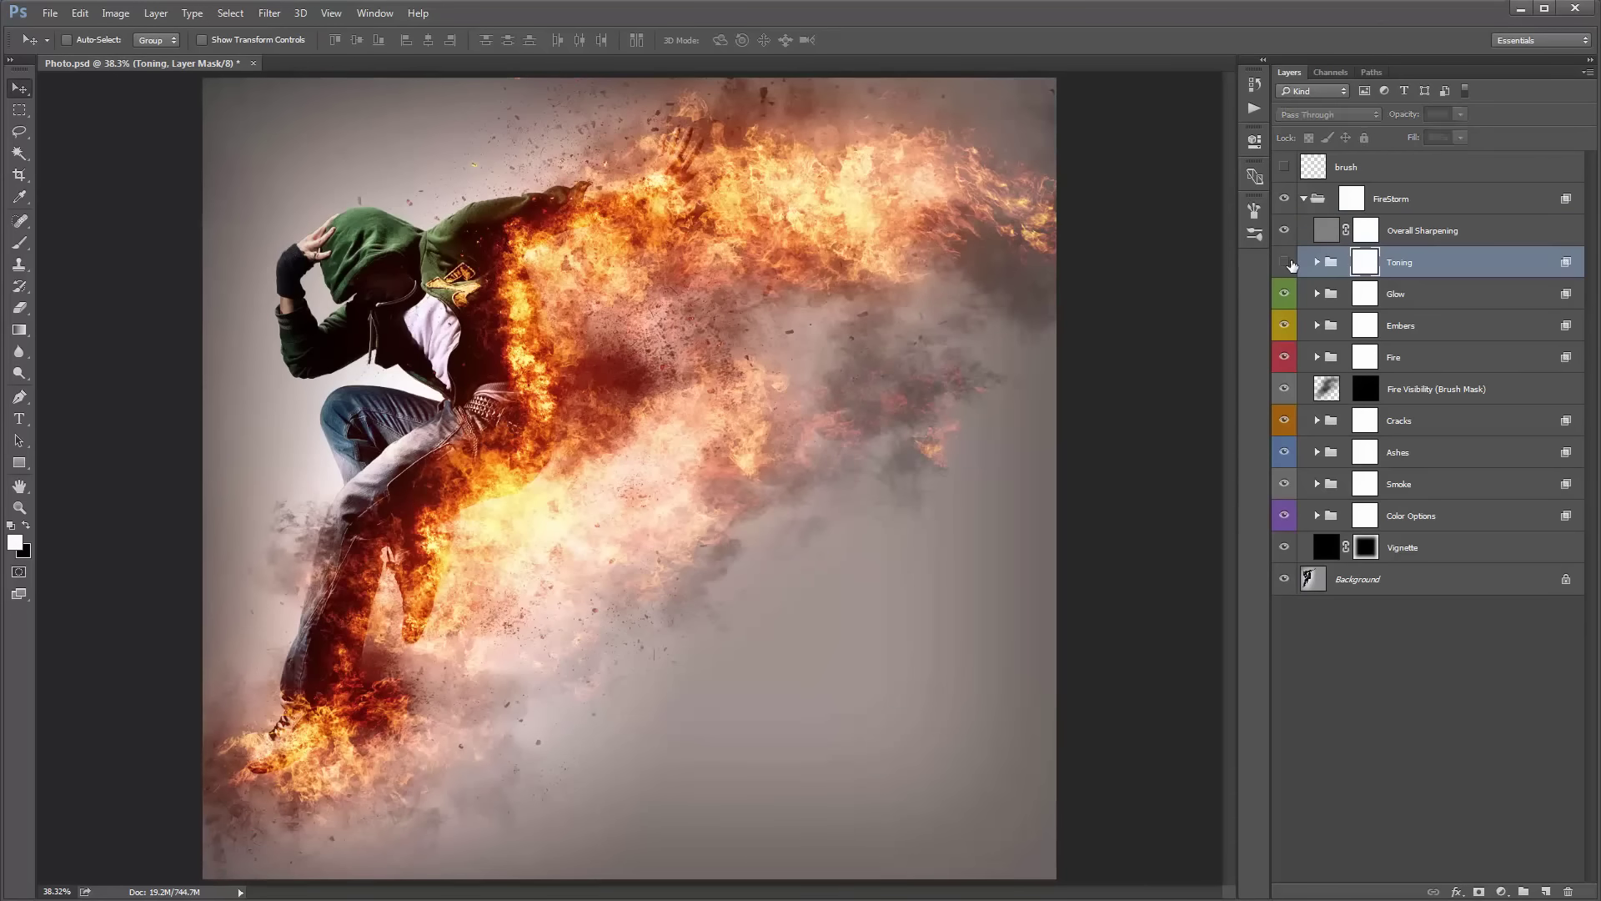
{"action": "left_click", "coordinate": [1291, 265]}
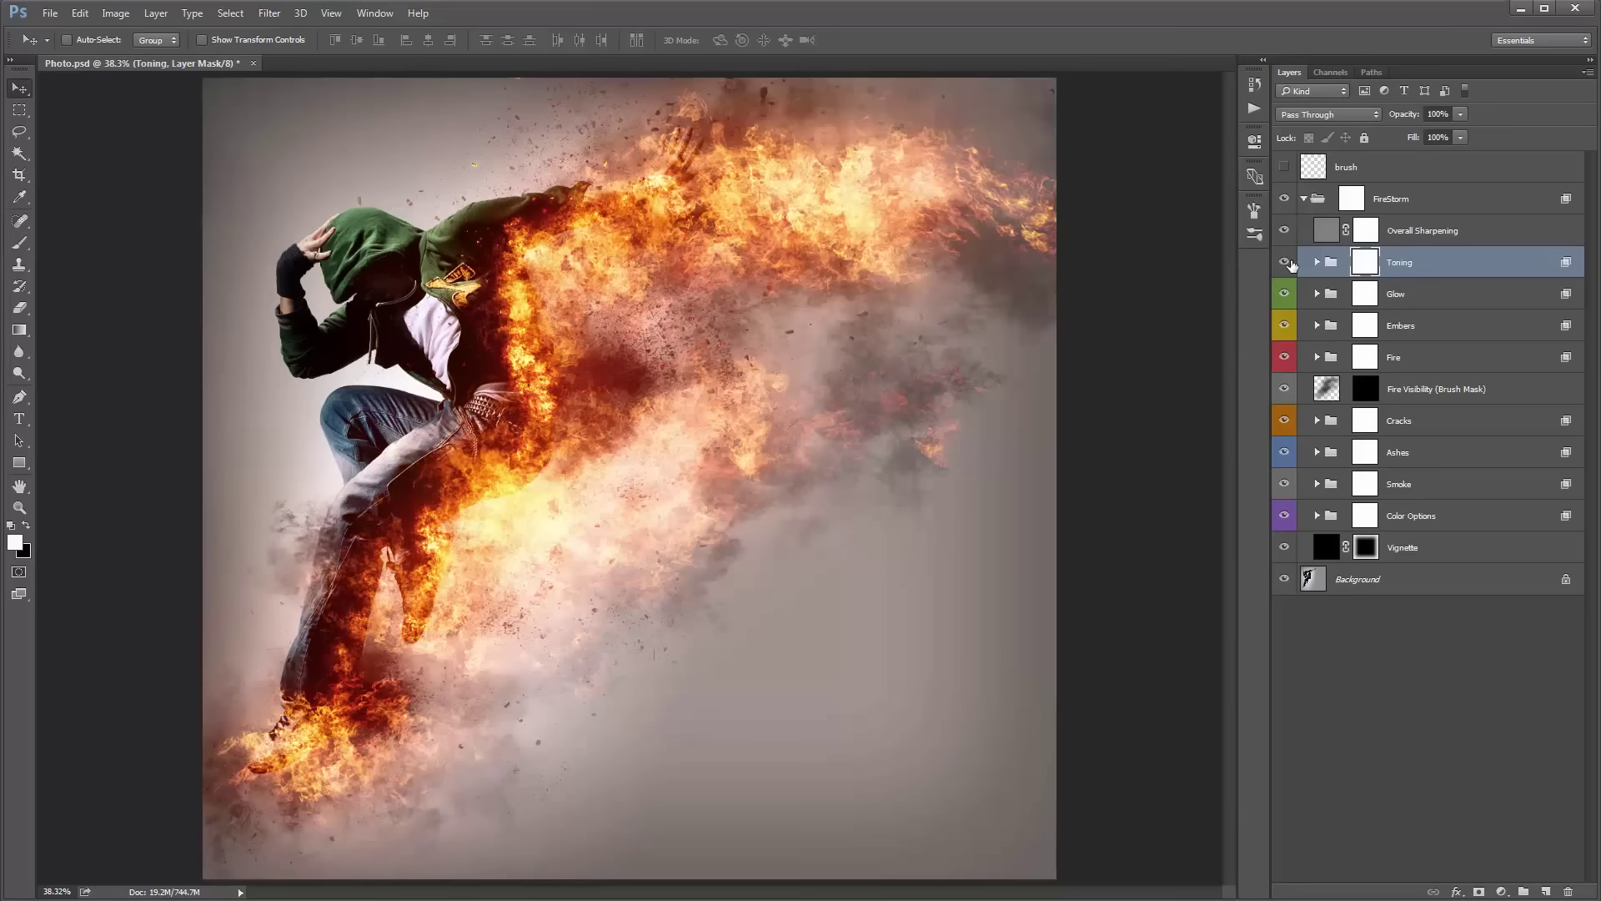
{"action": "left_click", "coordinate": [1292, 266]}
{"action": "left_click", "coordinate": [1292, 265]}
Expand the Toning group, hide its four adjustment layers, and show them again to compare their effects, toggling Contrast_2 several times.
{"action": "left_click", "coordinate": [1319, 263]}
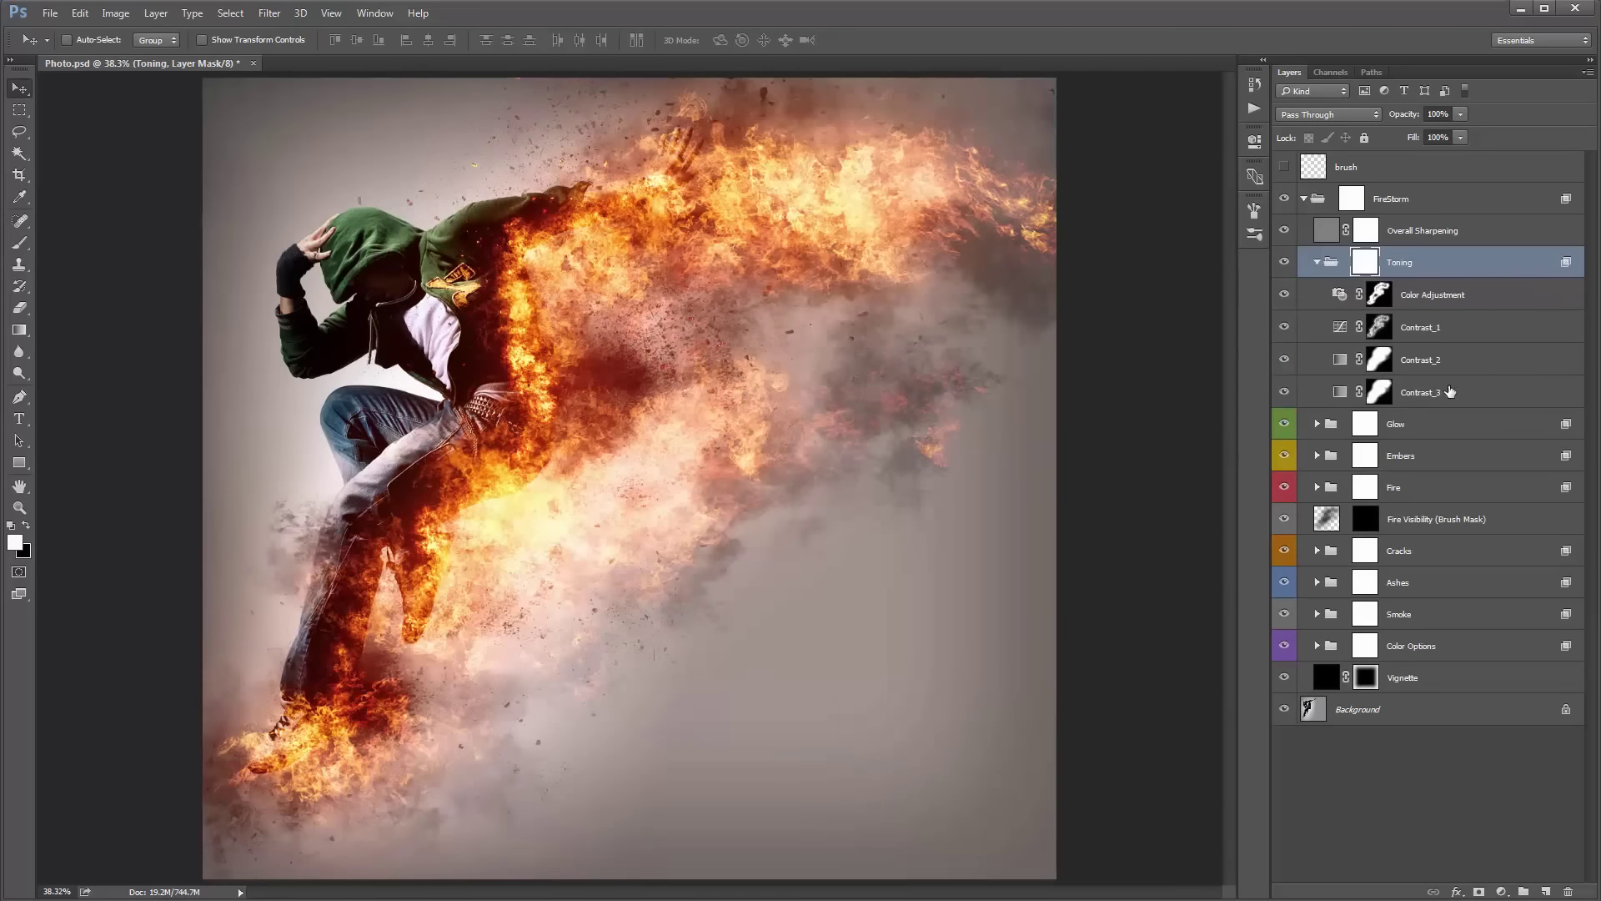
{"action": "left_click_drag", "start_coordinate": [1285, 294], "coordinate": [1283, 393]}
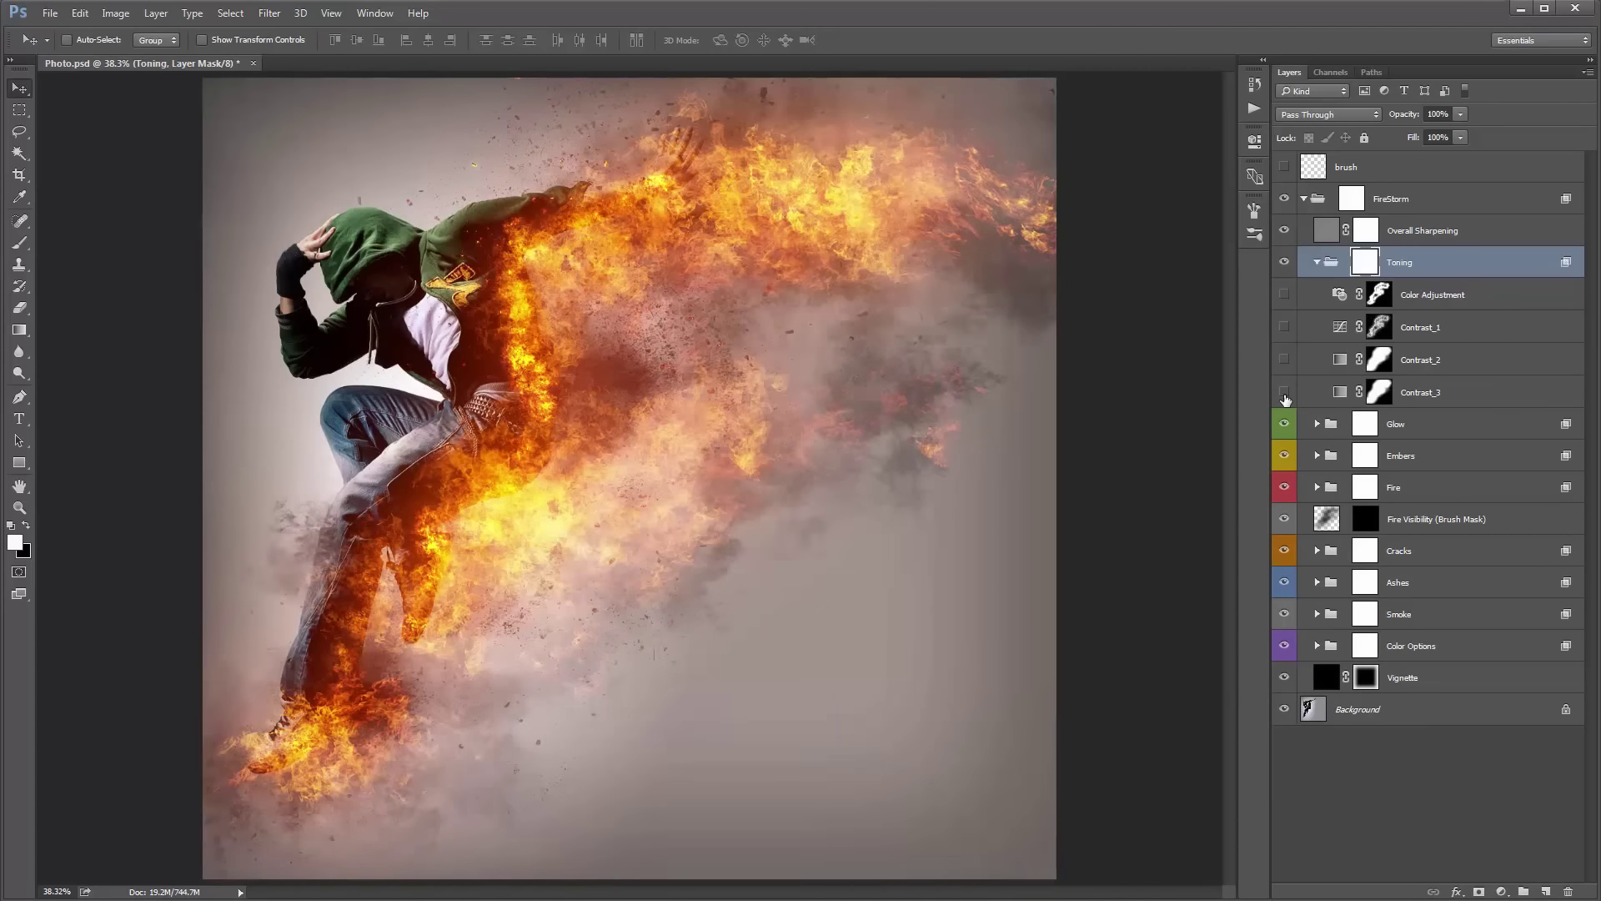
{"action": "left_click", "coordinate": [1285, 394]}
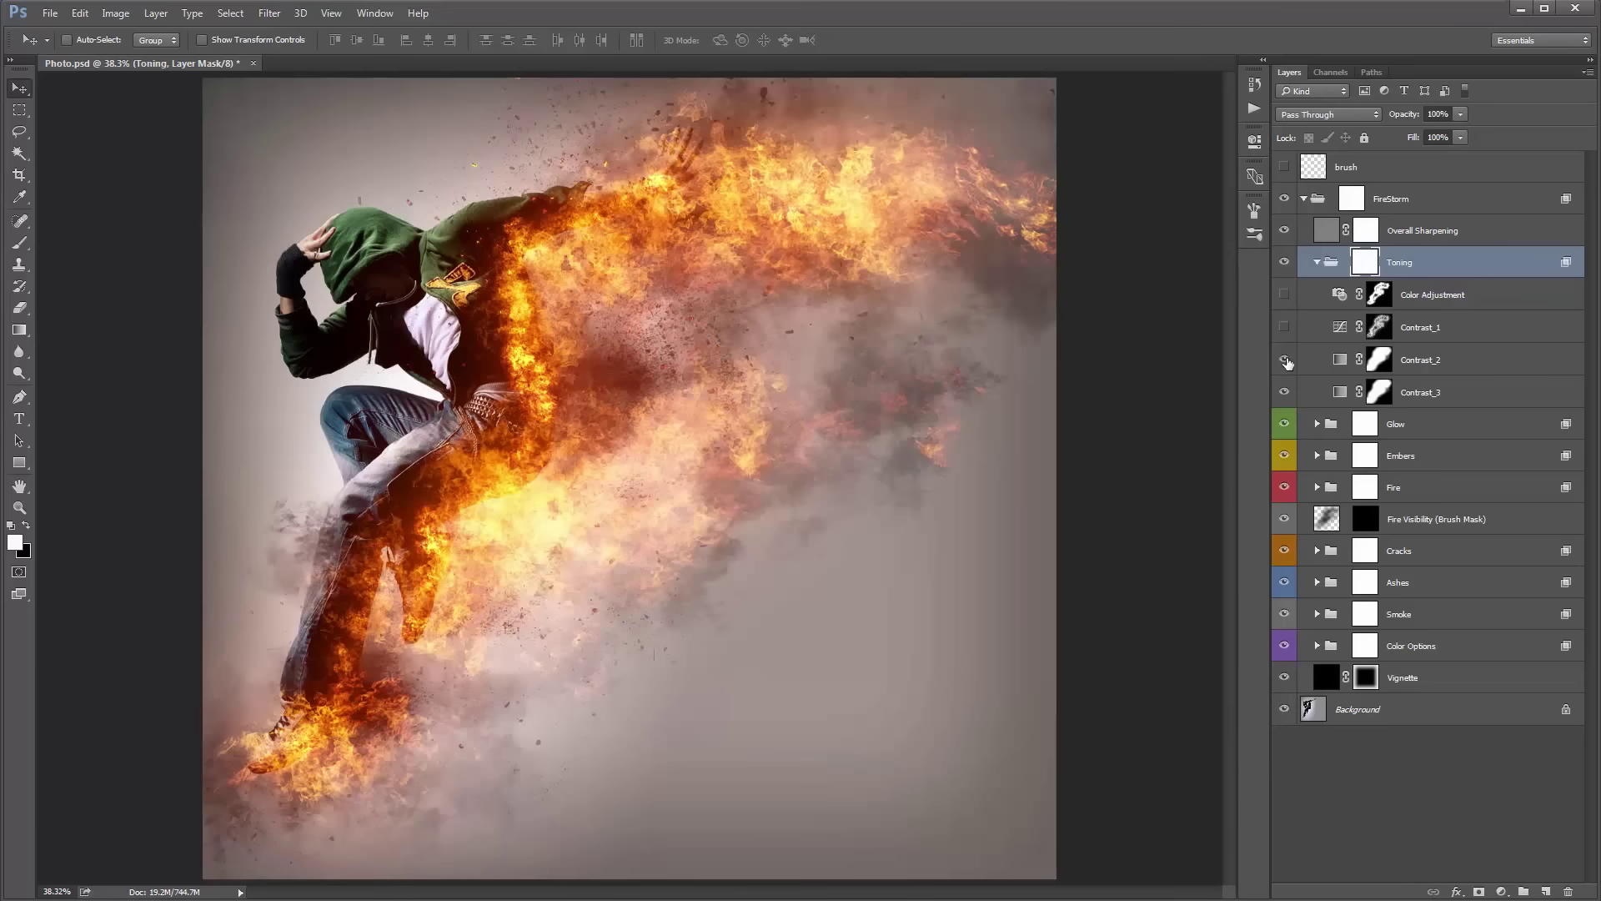
{"action": "left_click", "coordinate": [1289, 362]}
{"action": "key", "text": "c"}
{"action": "left_click", "coordinate": [1286, 361]}
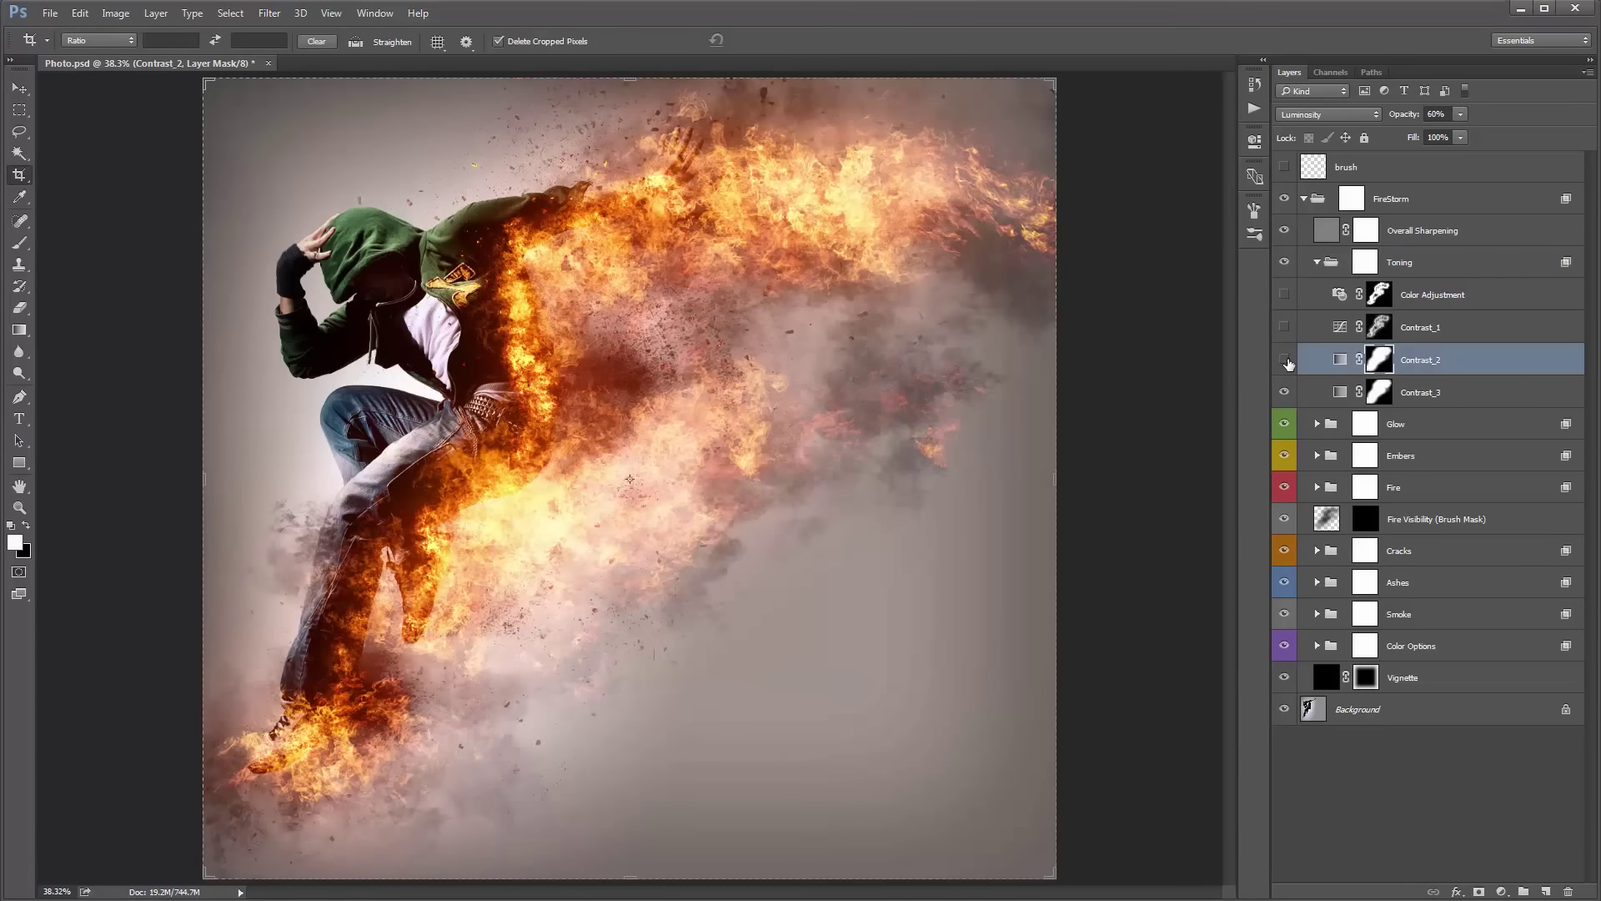
{"action": "left_click", "coordinate": [1286, 360]}
{"action": "left_click", "coordinate": [1285, 361]}
{"action": "left_click", "coordinate": [1285, 361]}
{"action": "key", "text": "v"}
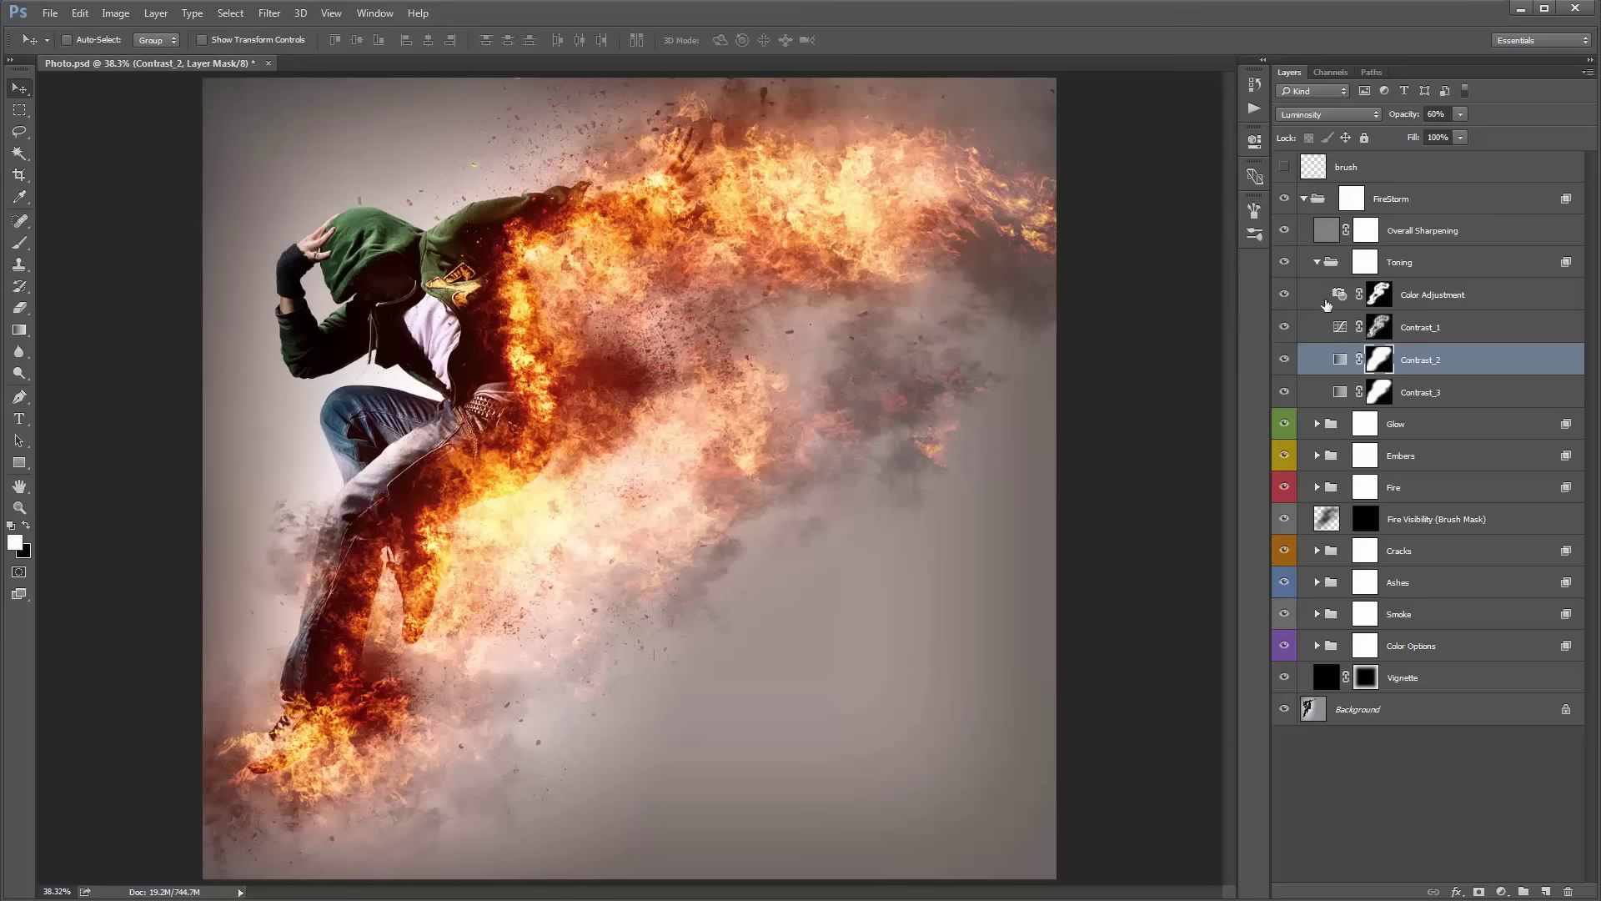
Switch the Color Adjustment layer's photo filter to Cooling Filter (LBB) and set its density to about 48%.
{"action": "double_click", "coordinate": [1340, 297]}
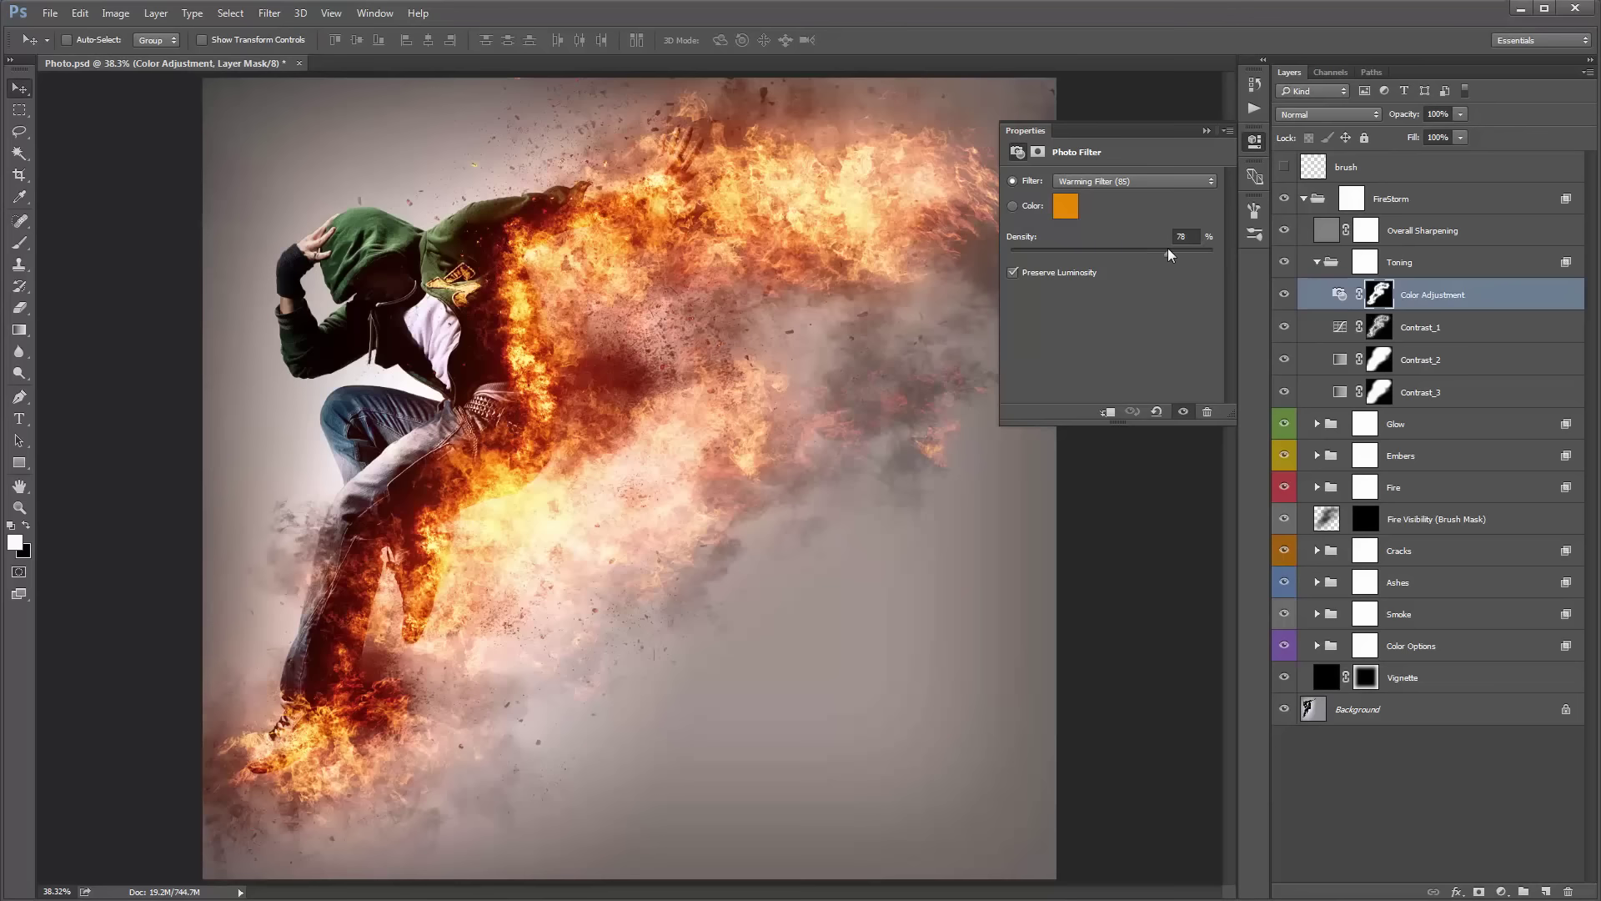
{"action": "left_click_drag", "start_coordinate": [1169, 249], "coordinate": [1031, 239]}
{"action": "left_click_drag", "start_coordinate": [1191, 255], "coordinate": [1108, 255]}
{"action": "left_click", "coordinate": [1128, 181]}
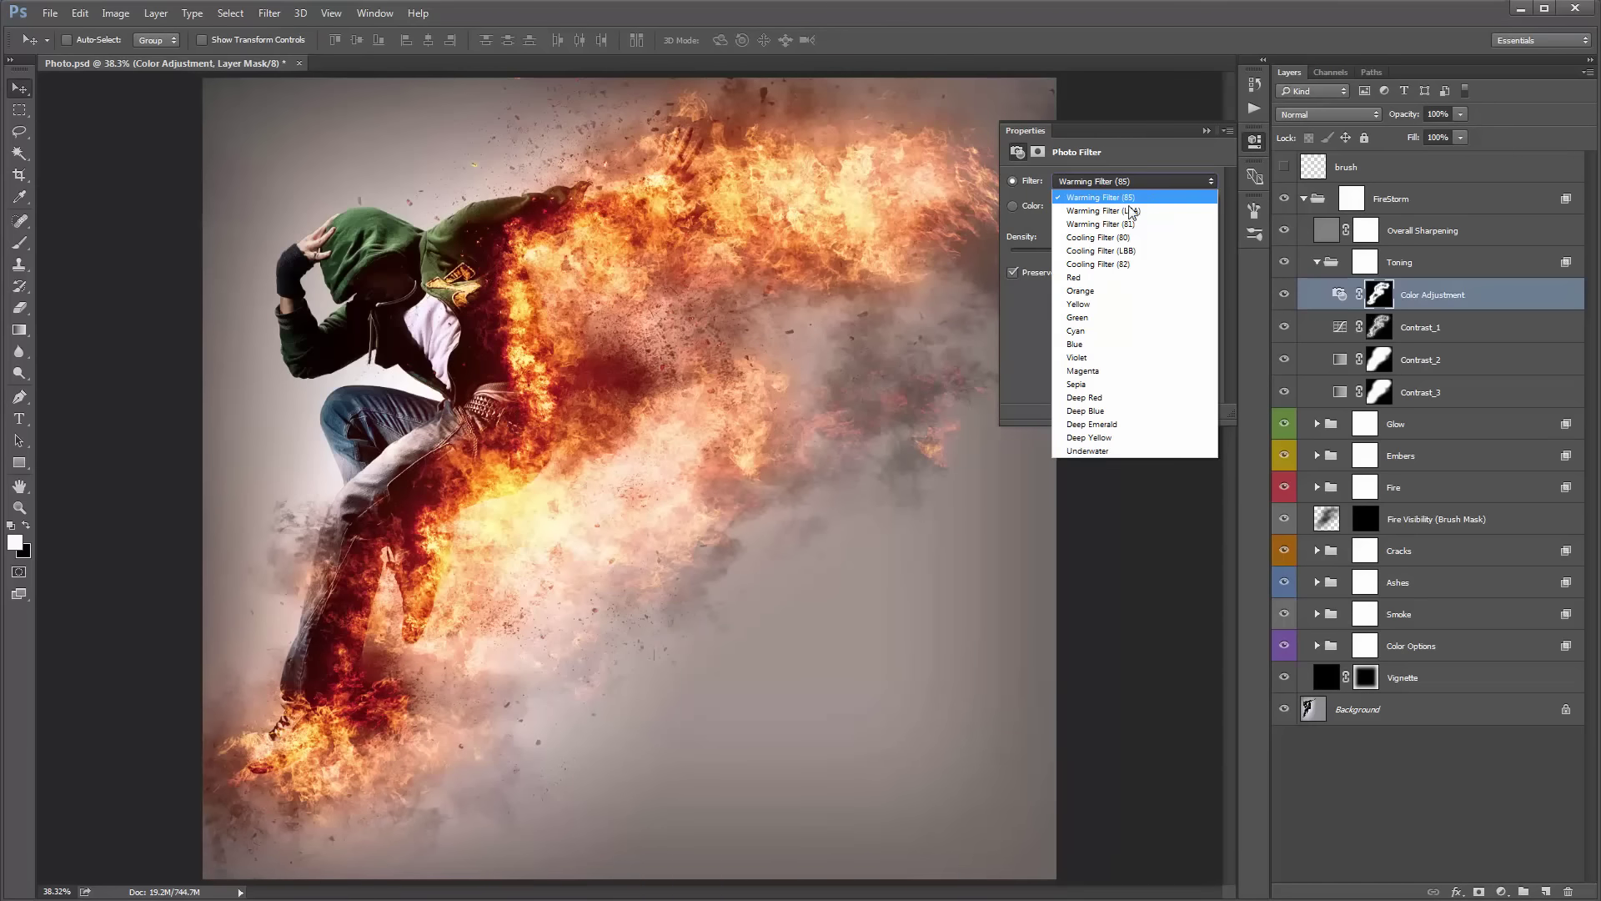
{"action": "left_click", "coordinate": [1101, 236]}
{"action": "key", "text": "Down"}
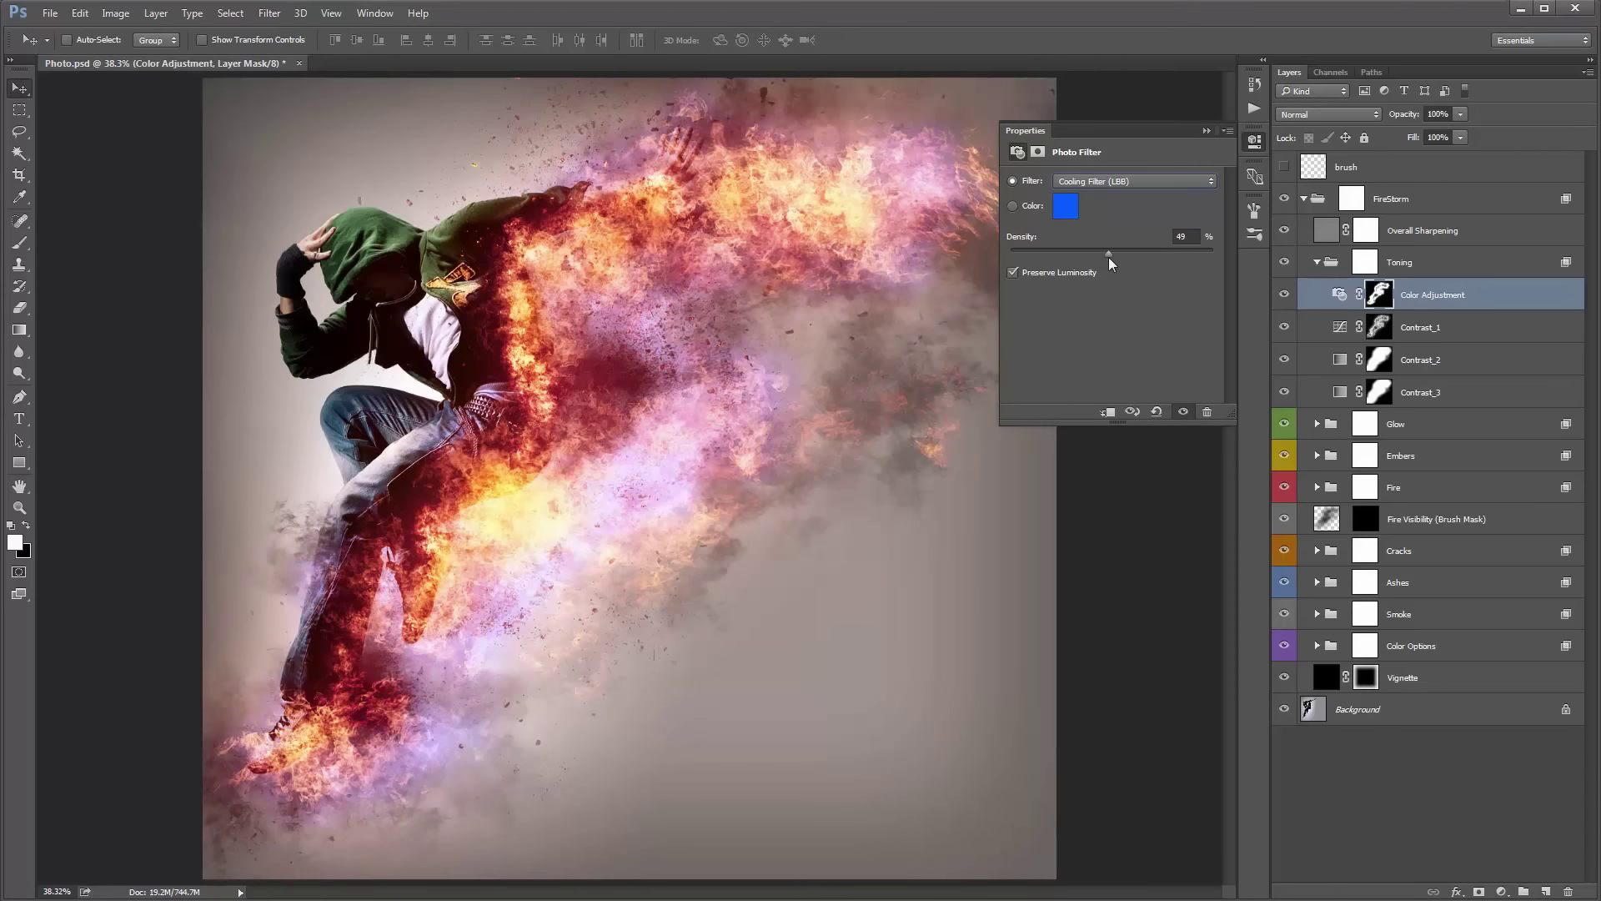
{"action": "left_click_drag", "start_coordinate": [1145, 264], "coordinate": [1108, 263]}
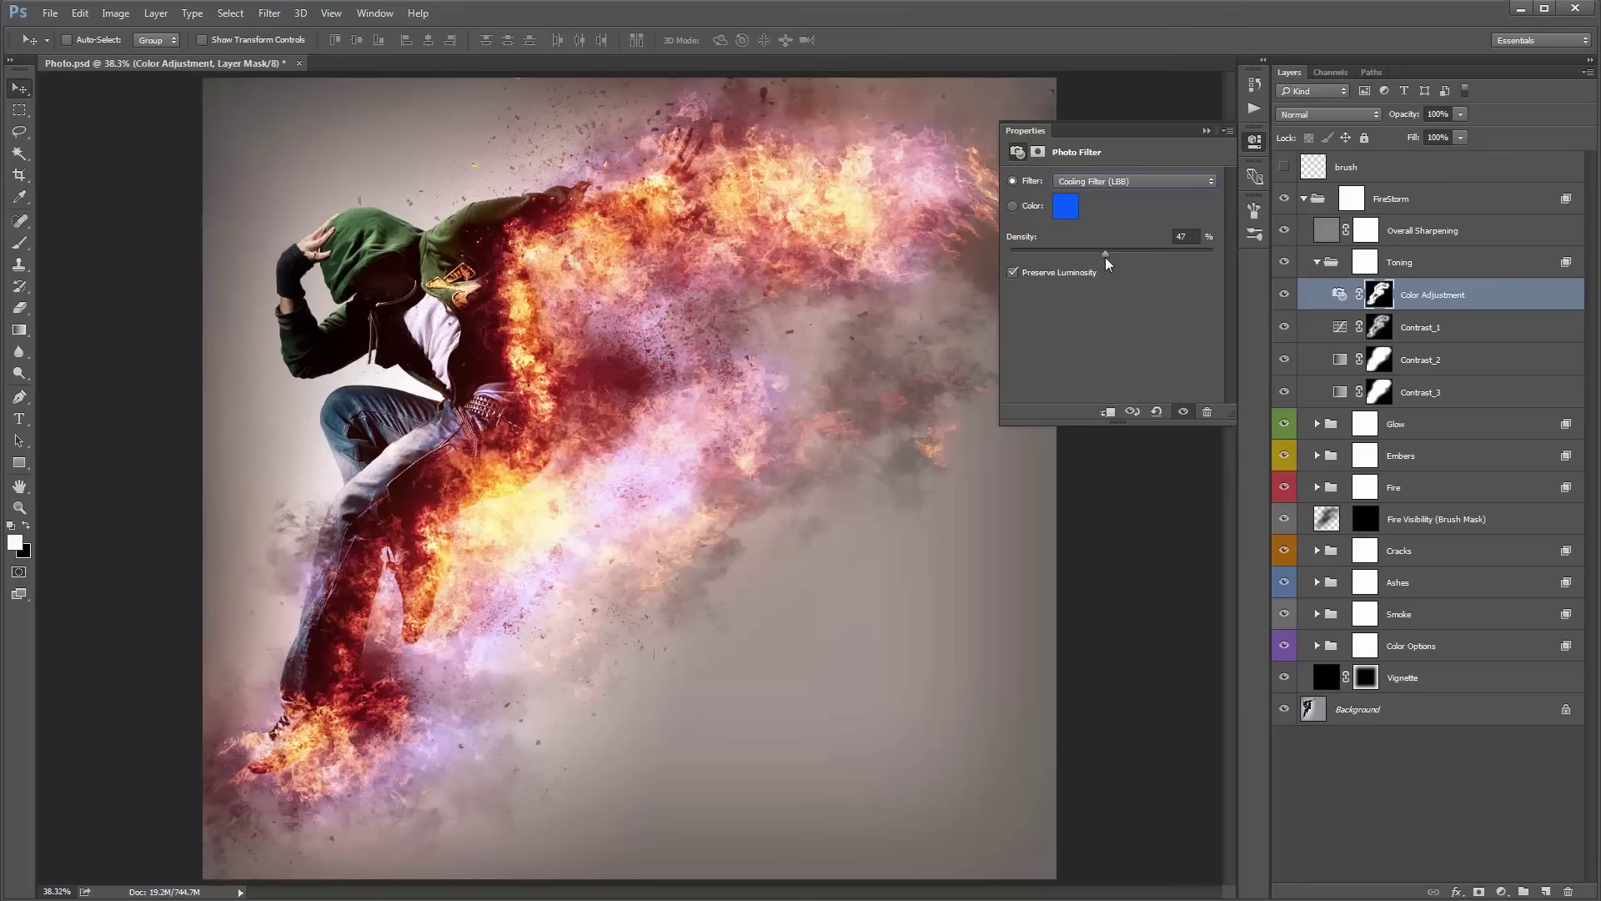
{"action": "left_click", "coordinate": [1205, 132]}
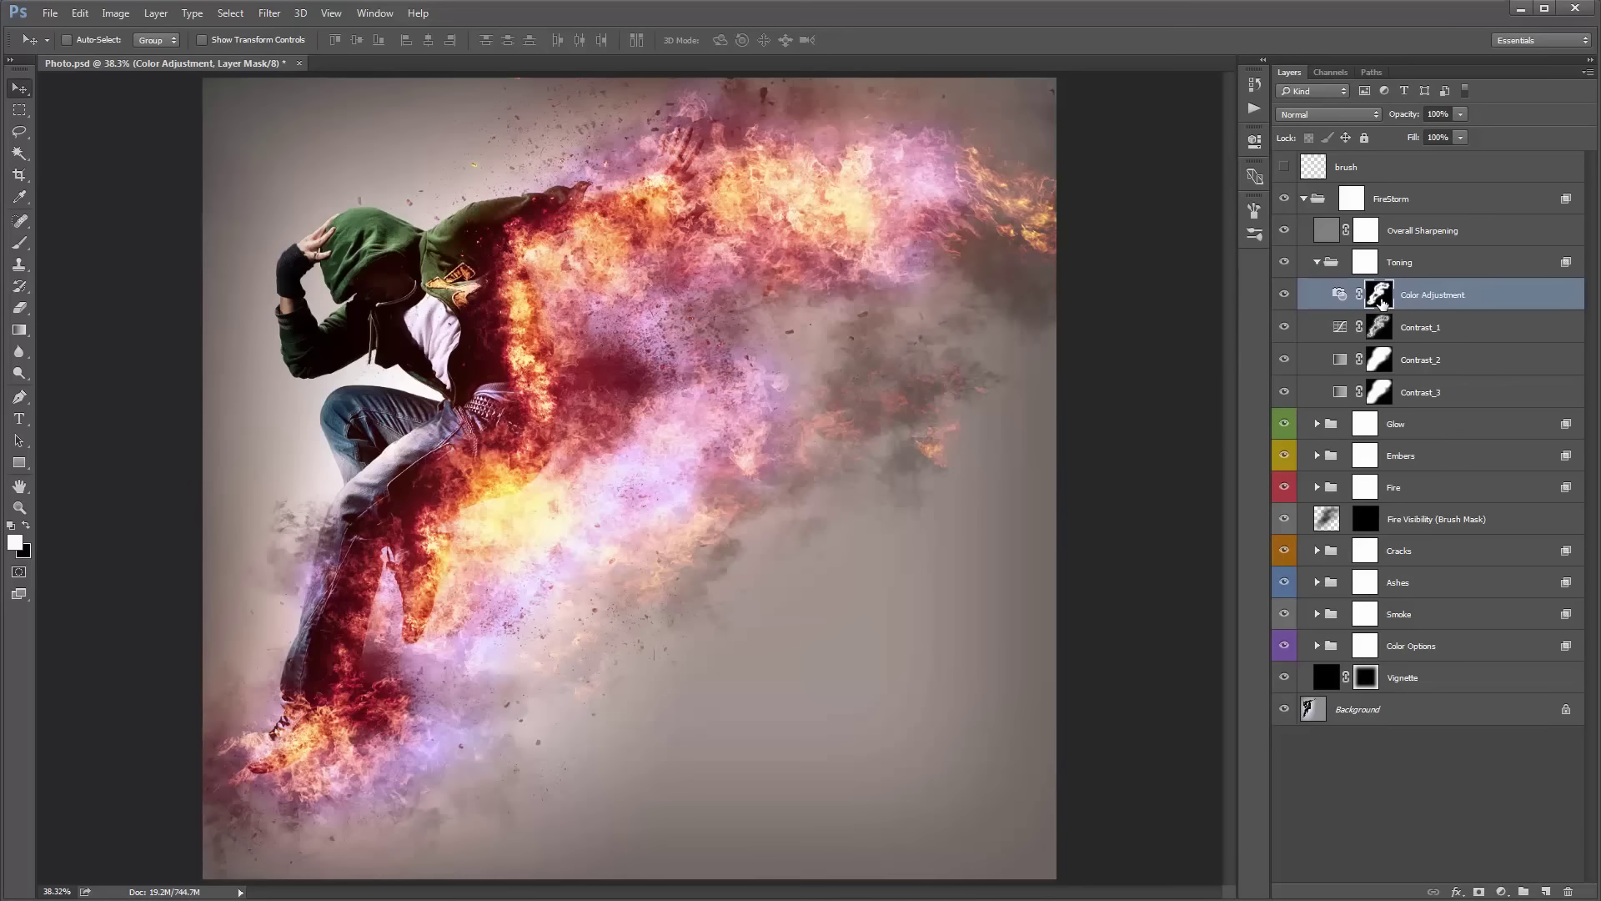
View the Color Adjustment layer's mask on its own, return to the image, and select the mask.
{"action": "left_click", "coordinate": [1380, 298], "text": "alt"}
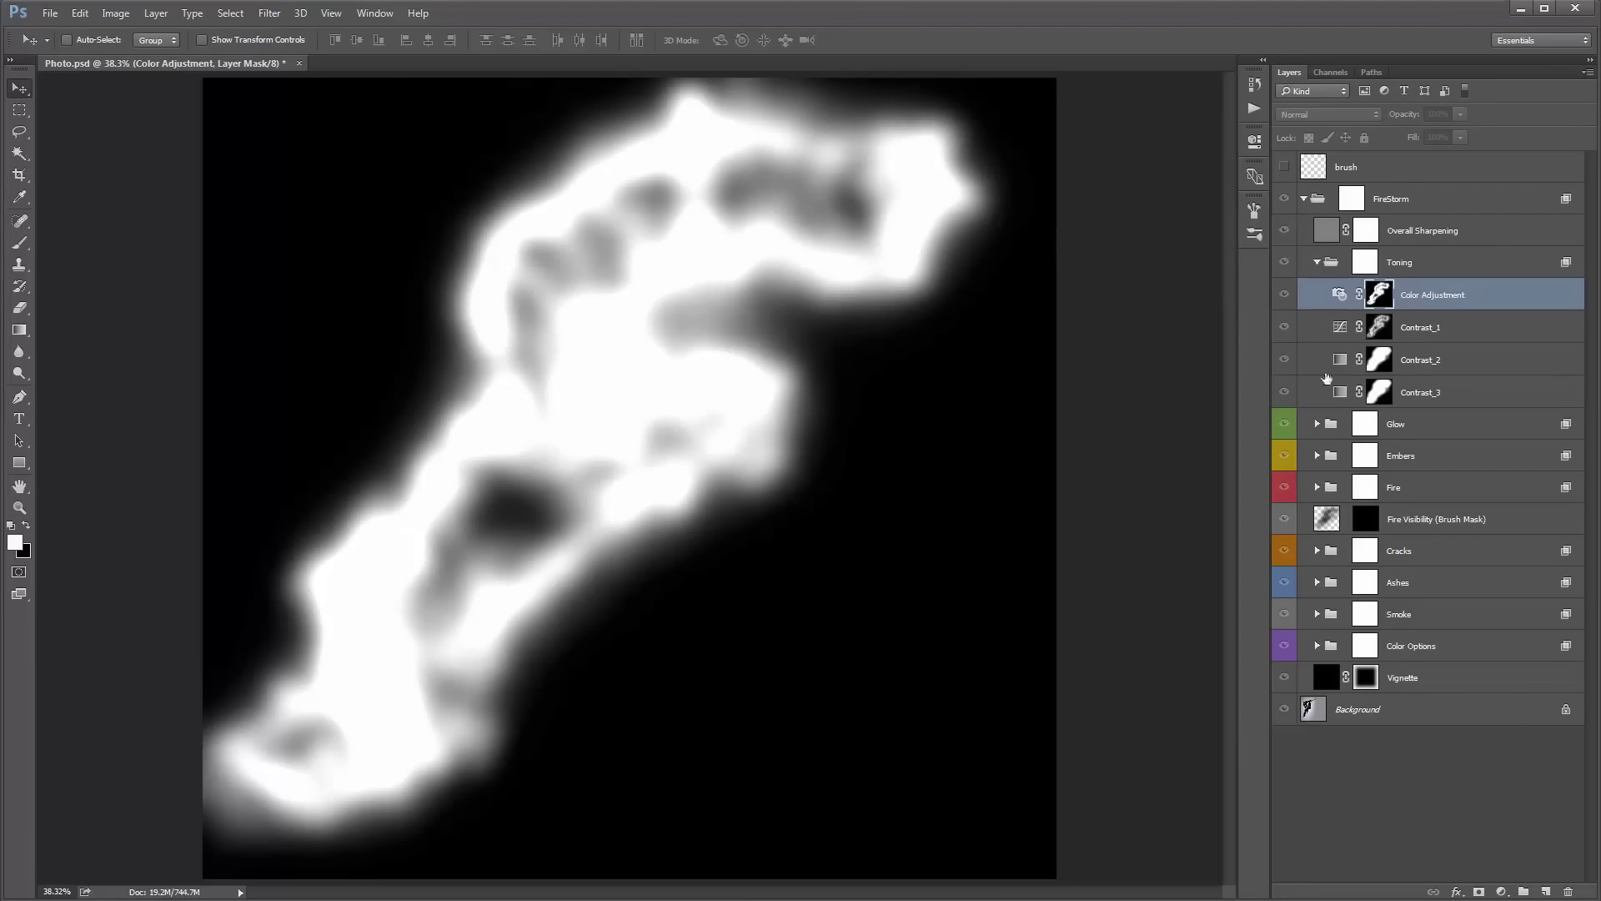
{"action": "left_click", "coordinate": [1338, 297]}
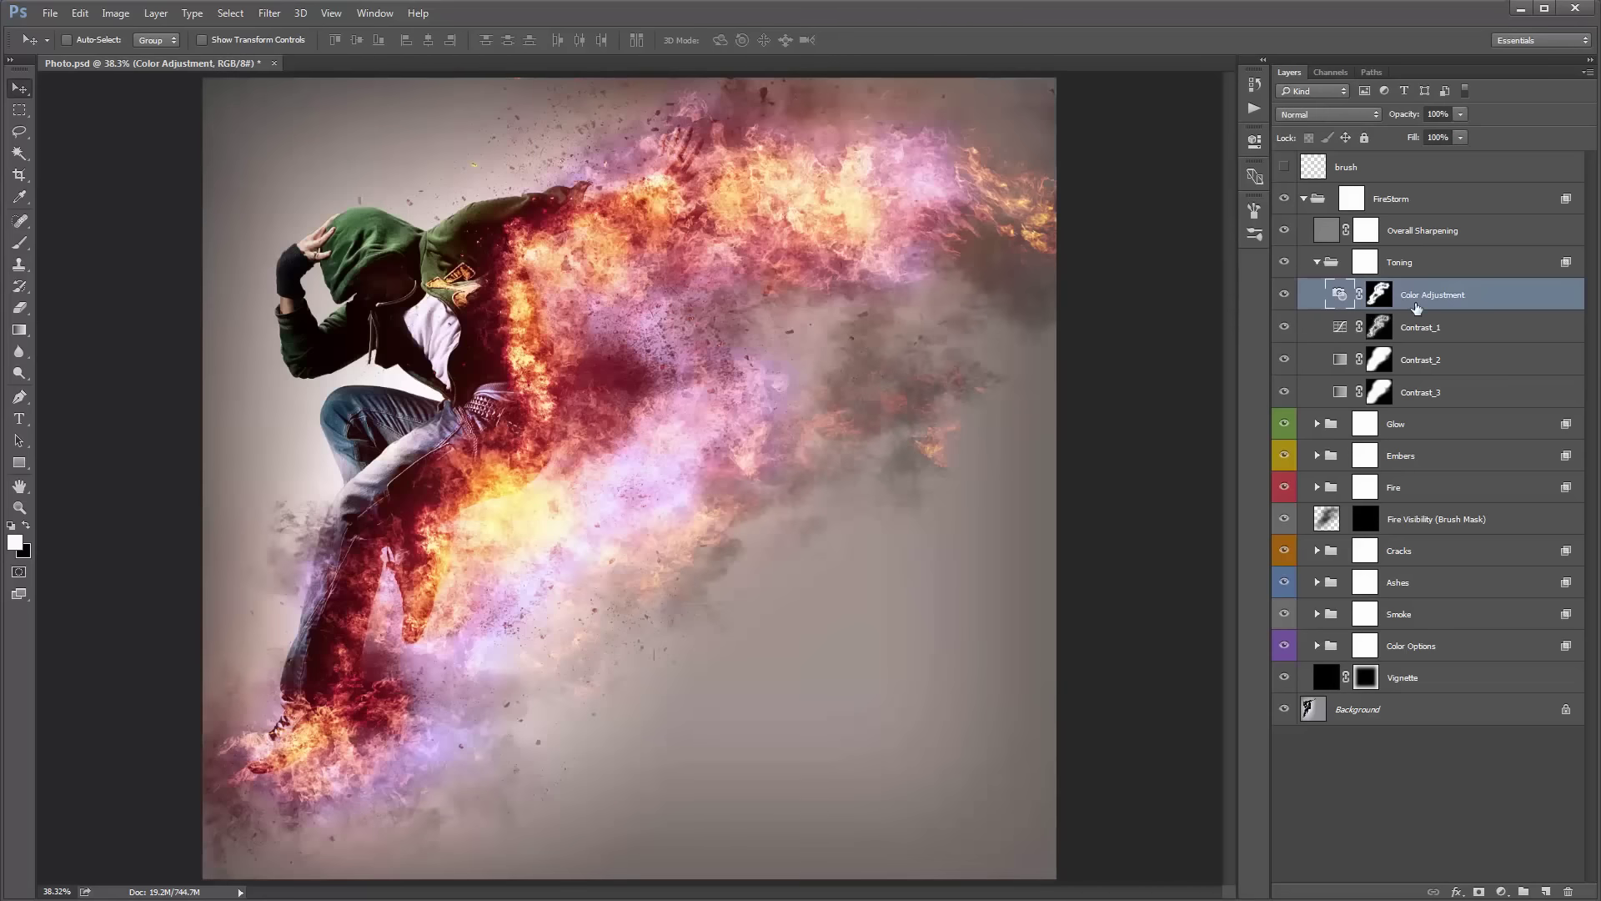
{"action": "left_click", "coordinate": [1382, 296]}
Paint white on the Color Adjustment mask with a 700 px brush over the upper flames and the smoke beside the figure.
{"action": "key", "text": "b"}
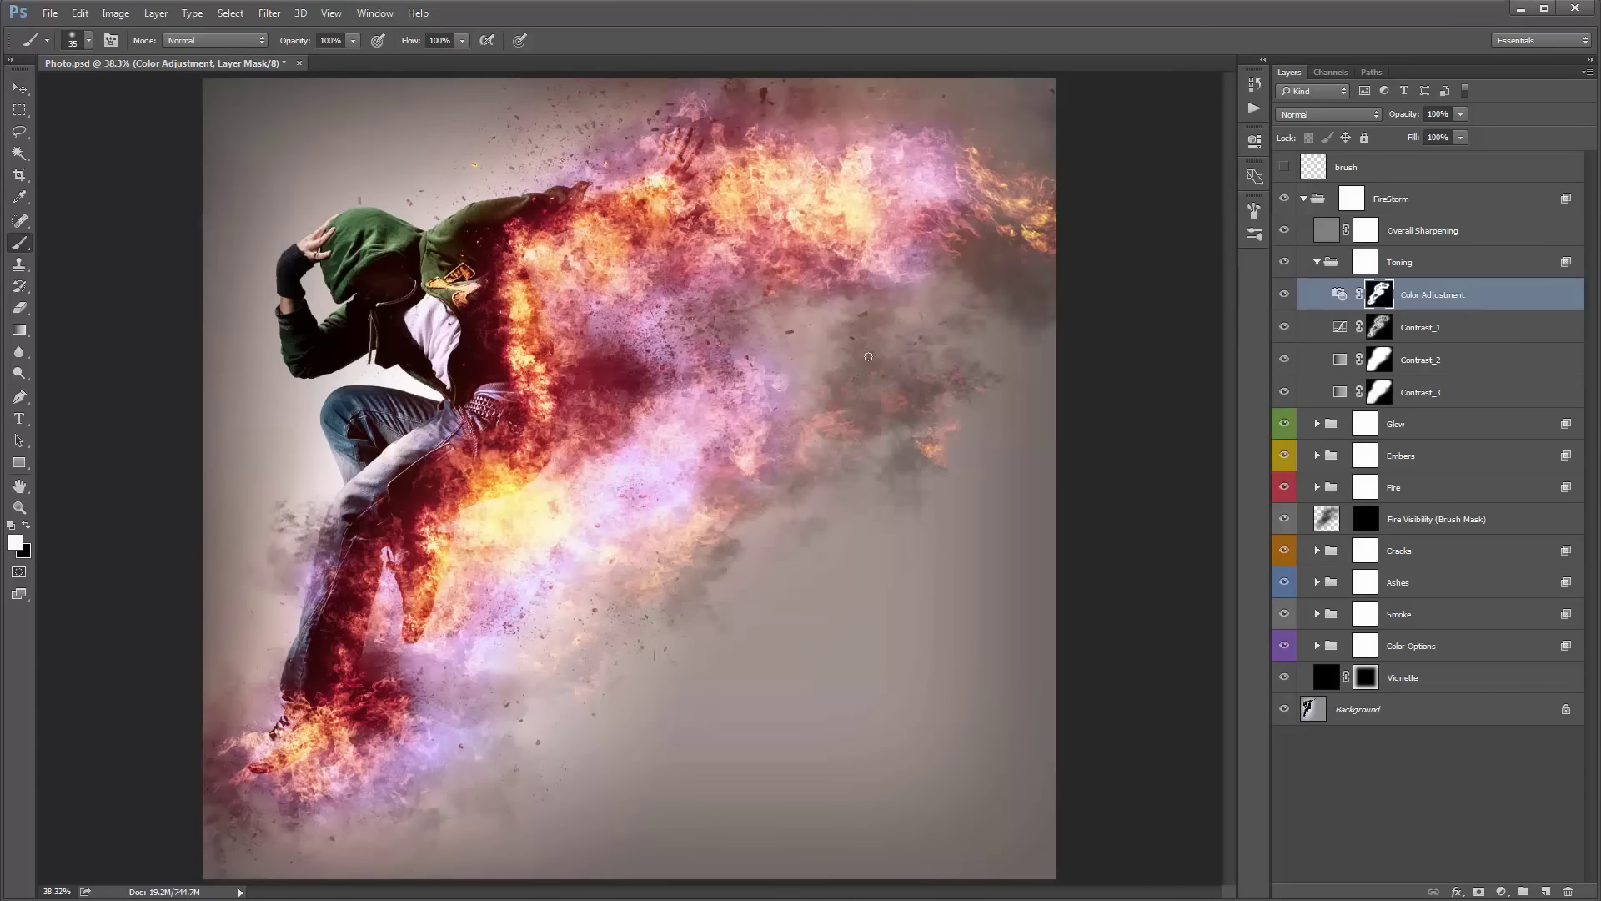
{"action": "right_click", "coordinate": [865, 356]}
{"action": "type", "text": "300"}
{"action": "key", "text": "Return"}
{"action": "key", "text": "bracketright"}
{"action": "key", "text": "bracketright"}
{"action": "key", "text": "bracketright"}
{"action": "key", "text": "bracketright"}
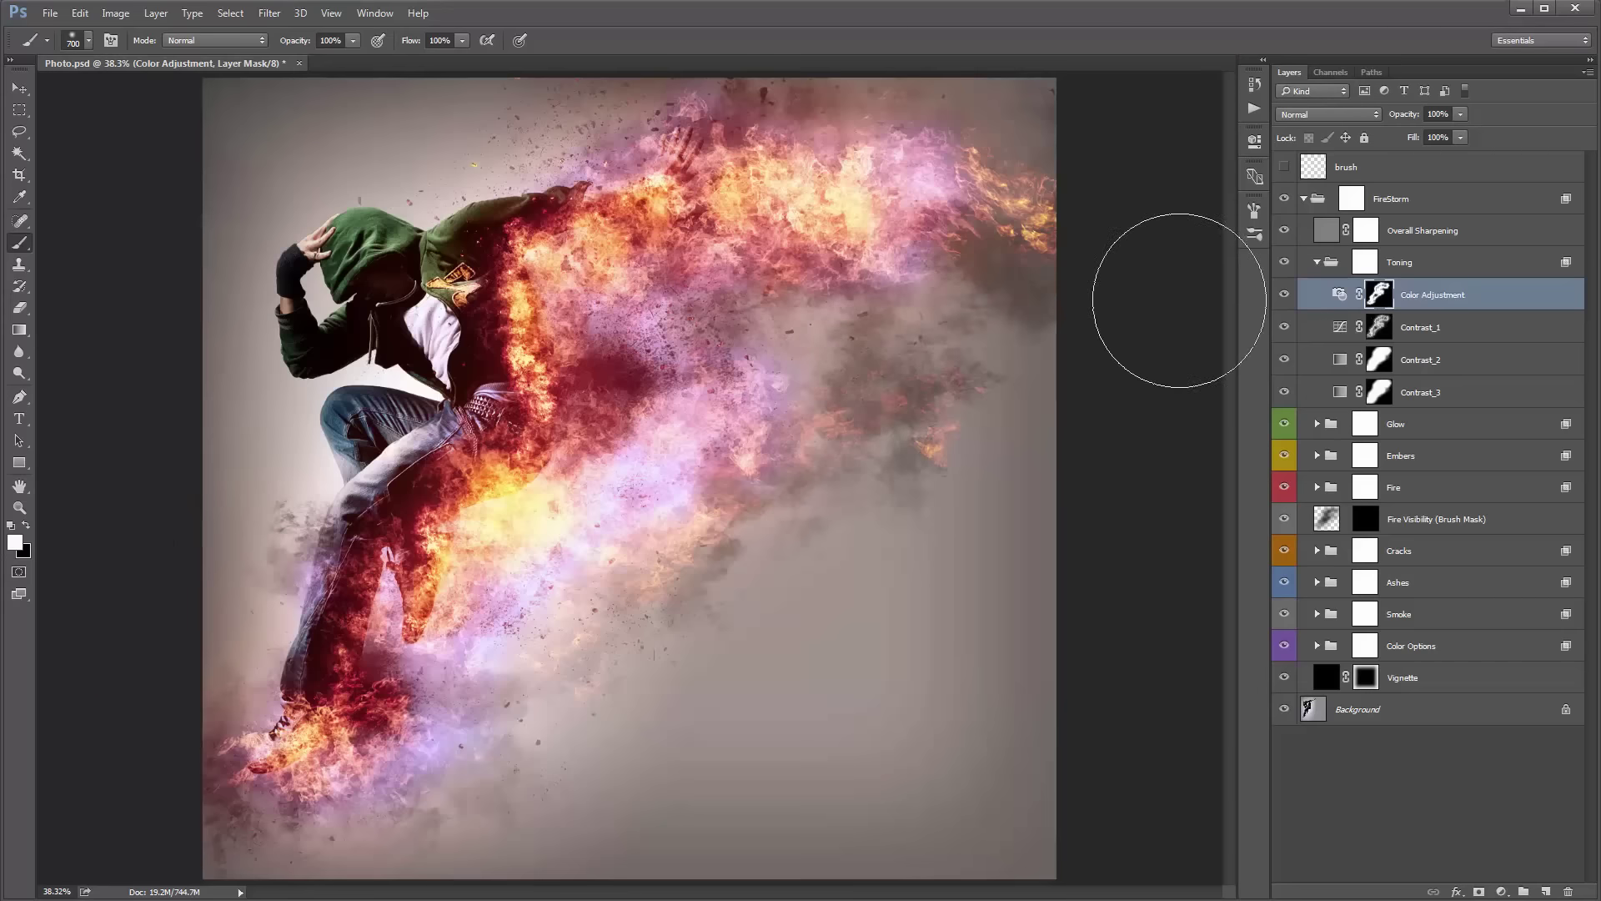
{"action": "mouse_move", "coordinate": [834, 415]}
{"action": "left_mouse_down"}
{"action": "mouse_move", "coordinate": [921, 384]}
{"action": "mouse_move", "coordinate": [978, 235]}
{"action": "mouse_move", "coordinate": [1054, 222]}
{"action": "left_mouse_up"}
{"action": "left_click_drag", "start_coordinate": [778, 167], "coordinate": [608, 304]}
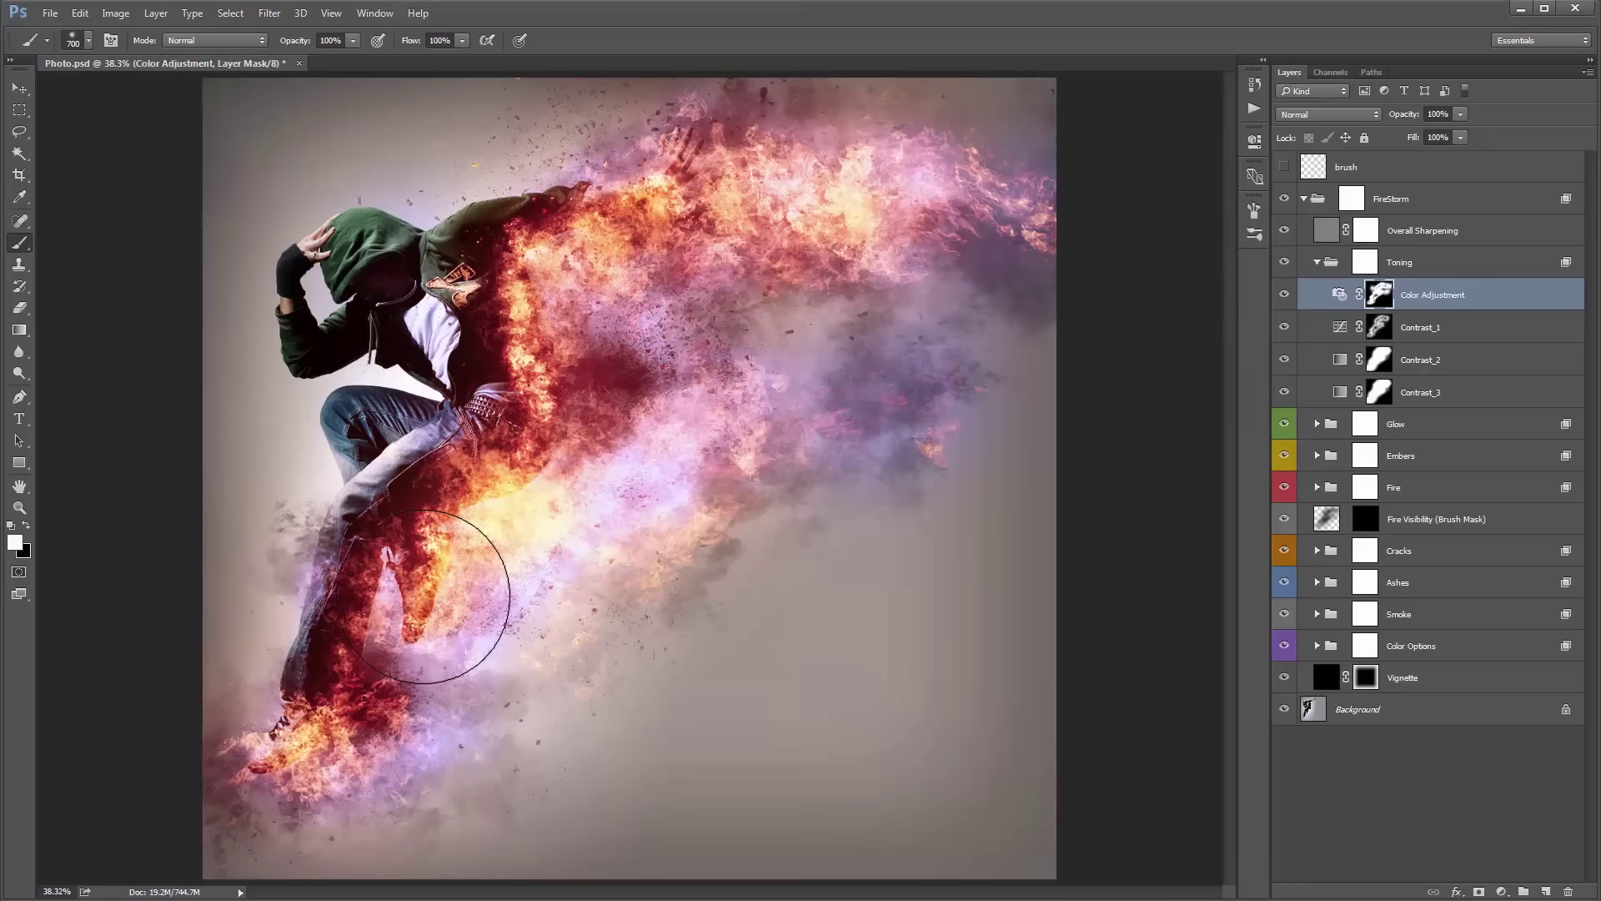
{"action": "left_click_drag", "start_coordinate": [489, 665], "coordinate": [646, 602]}
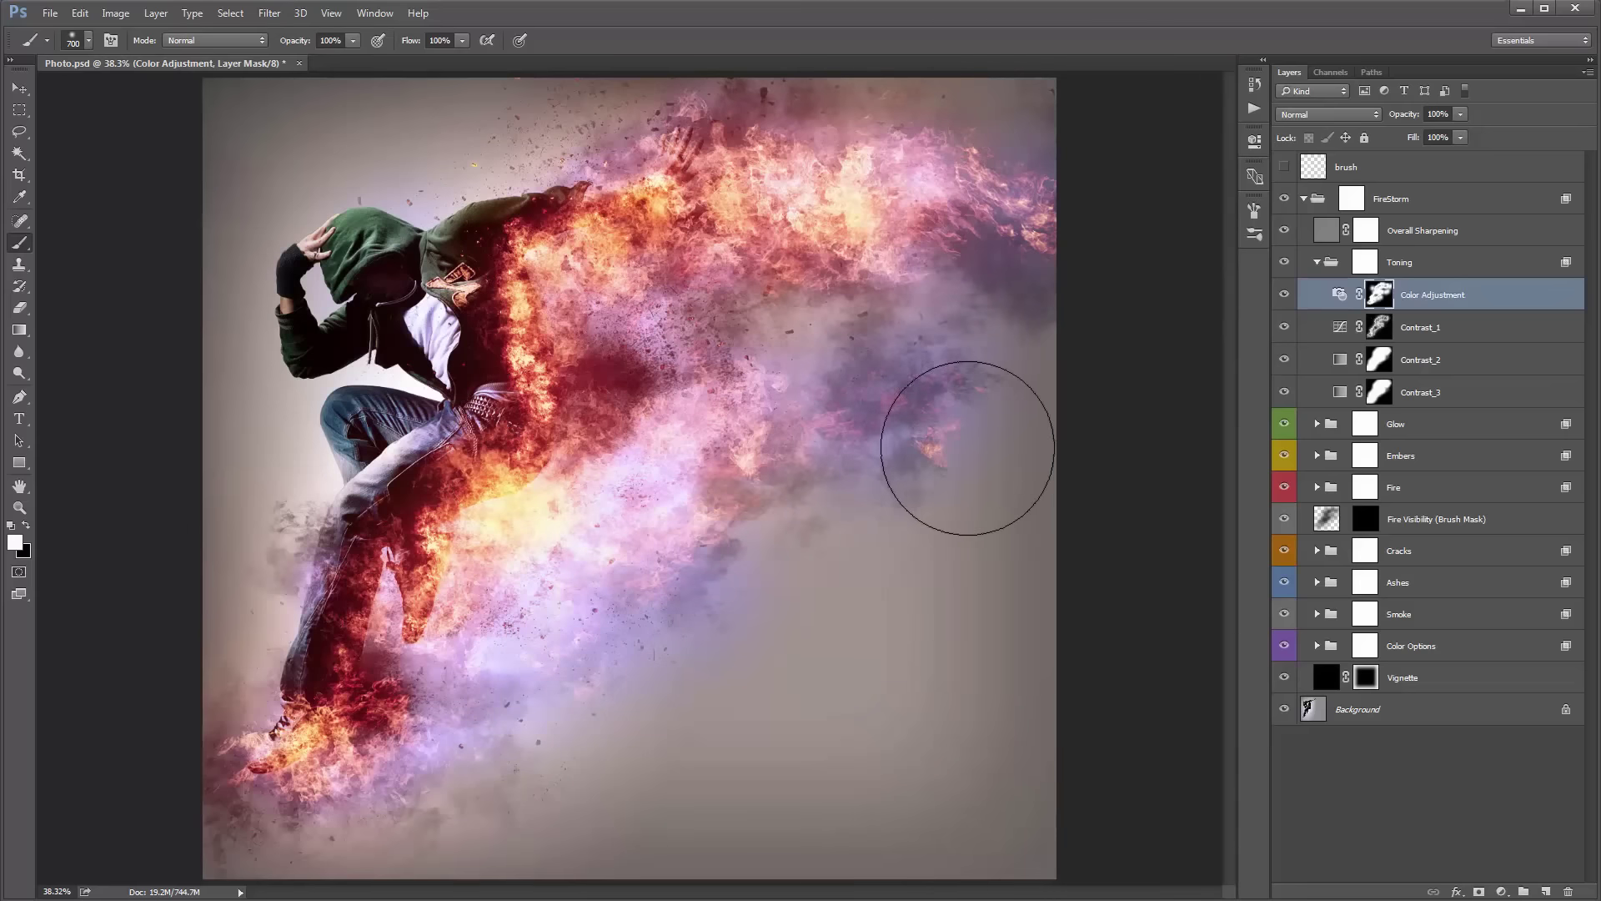
Set the Color Adjustment layer's photo filter to Warming Filter (85) and close its settings.
{"action": "key", "text": "v"}
{"action": "double_click", "coordinate": [1340, 294]}
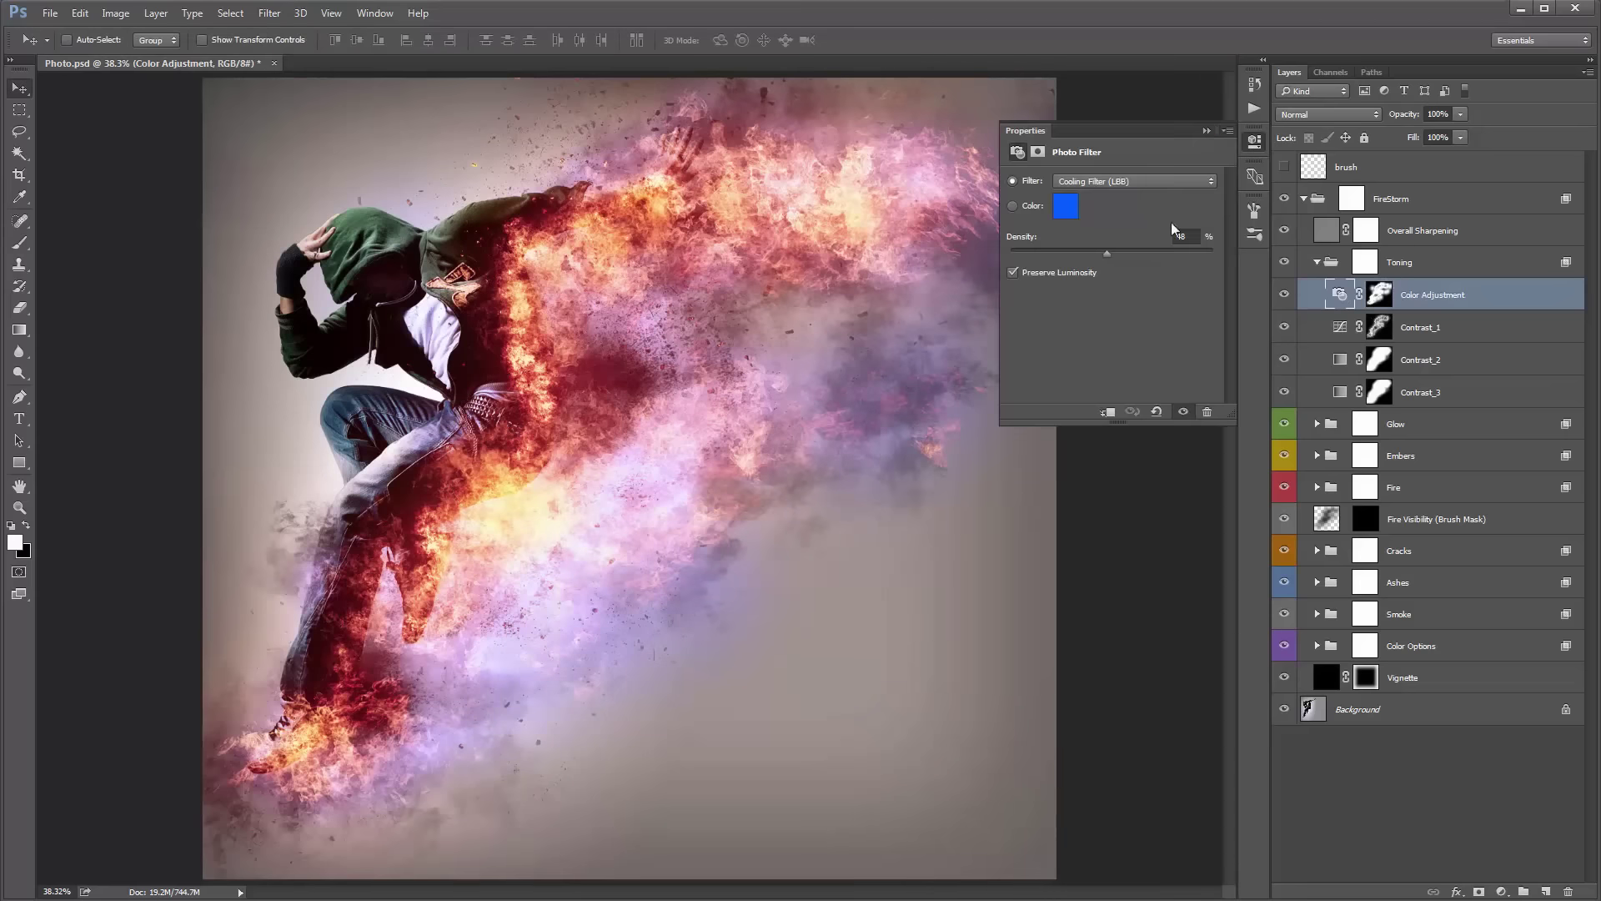
{"action": "left_click", "coordinate": [1118, 186]}
{"action": "left_click", "coordinate": [1088, 197]}
{"action": "left_click", "coordinate": [1206, 131]}
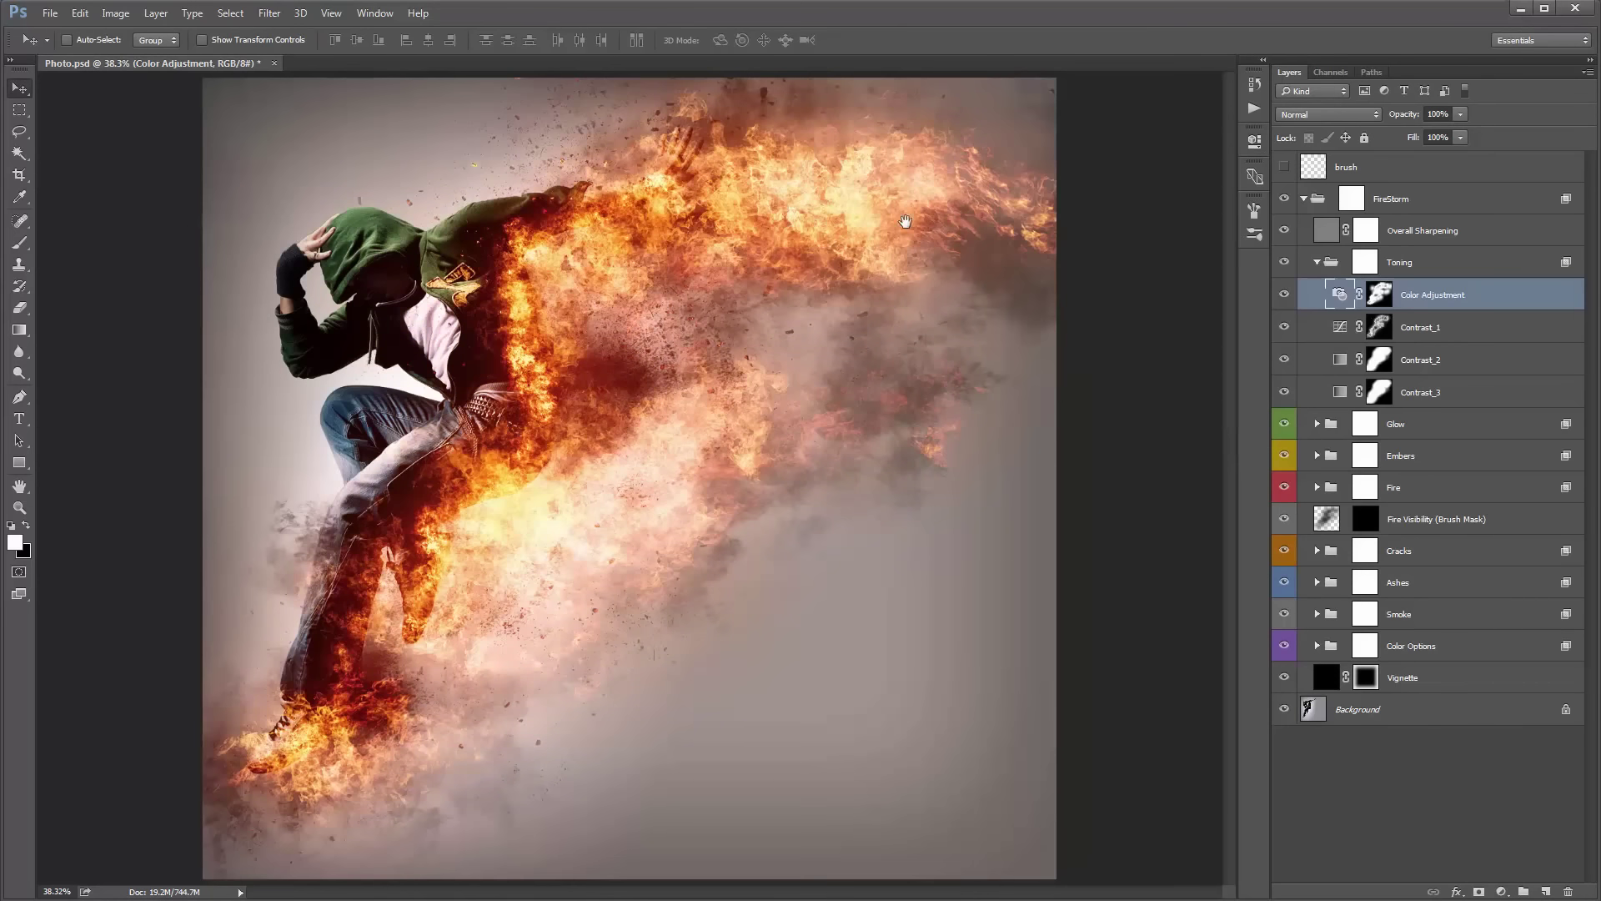
Collapse the Toning group, then compare the image with and without the Glow group, leaving it visible.
{"action": "left_click", "coordinate": [1364, 262]}
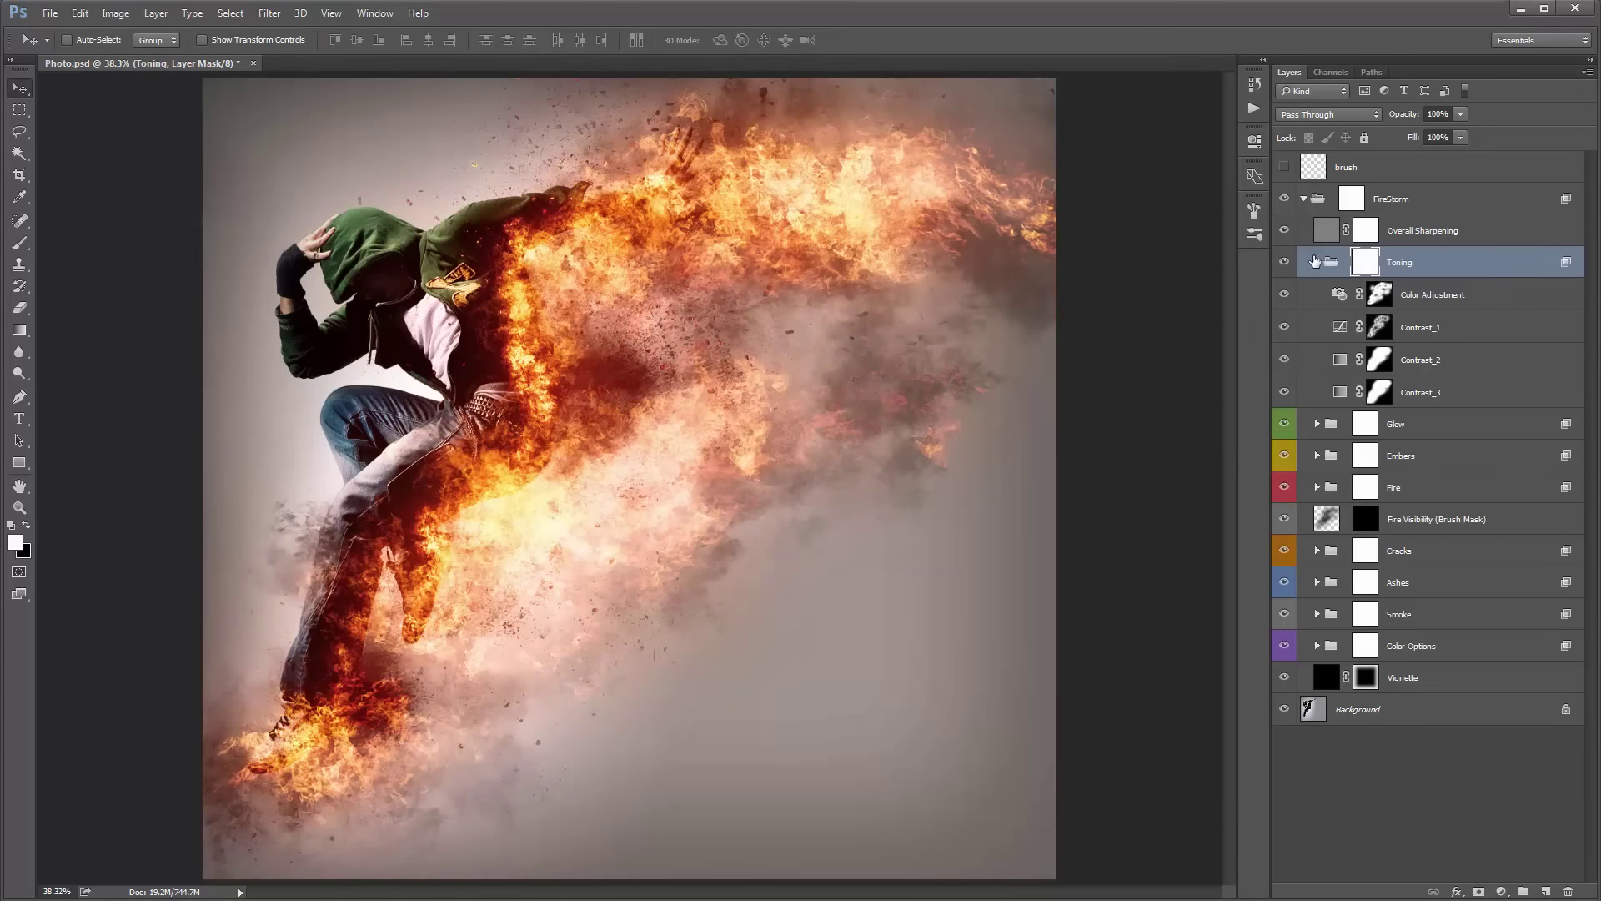
{"action": "left_click", "coordinate": [1315, 263]}
{"action": "left_click", "coordinate": [1403, 295]}
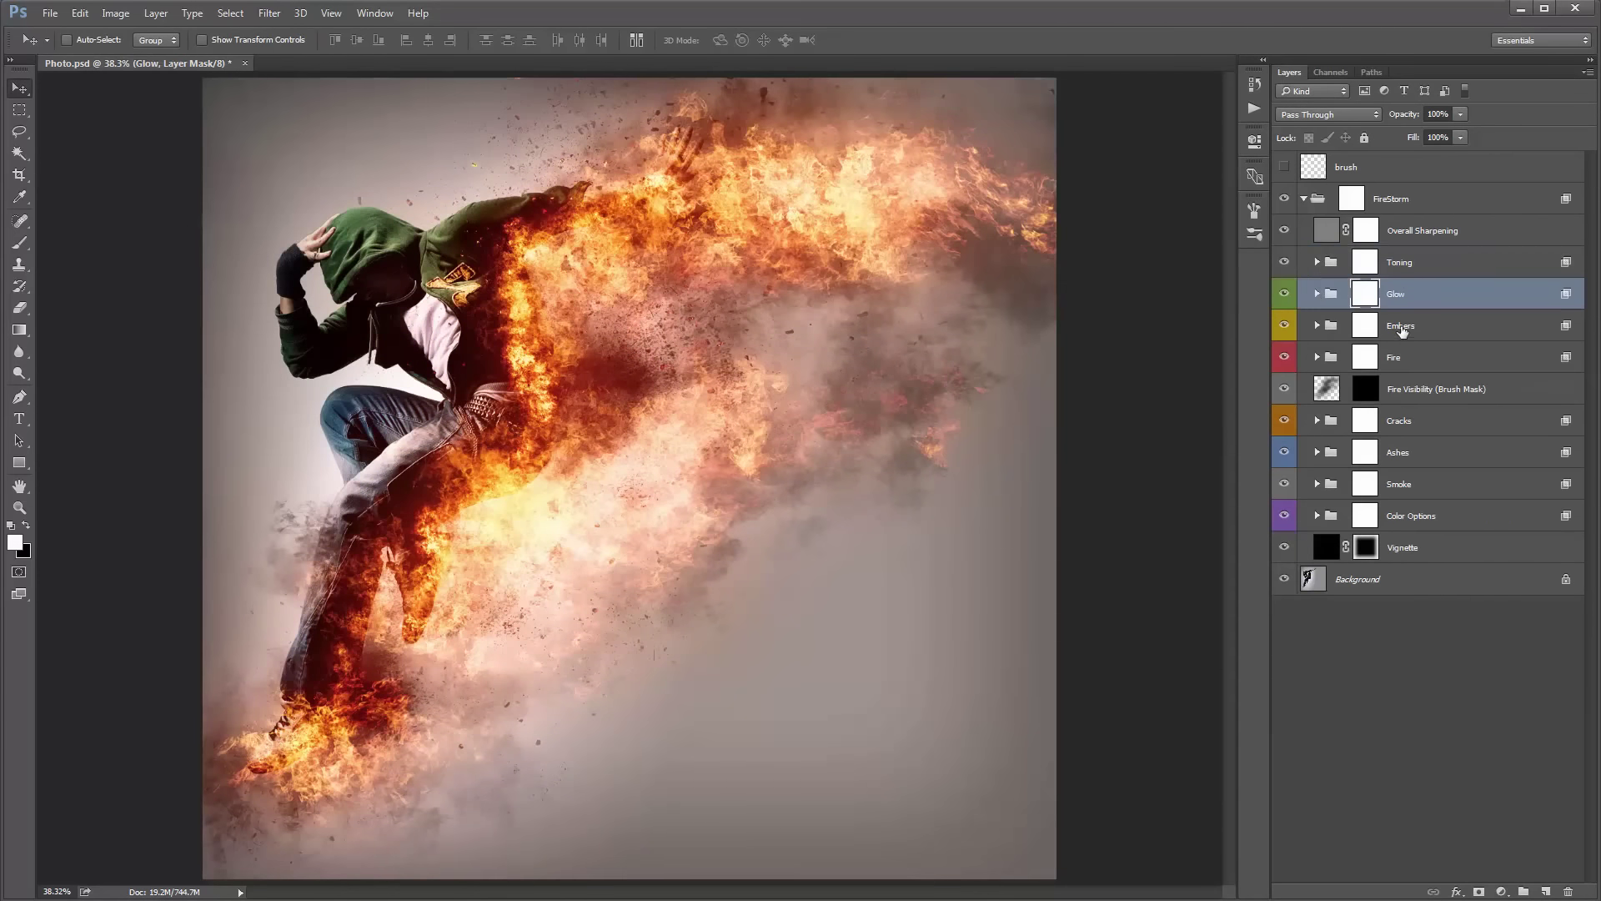
{"action": "left_click", "coordinate": [1286, 294]}
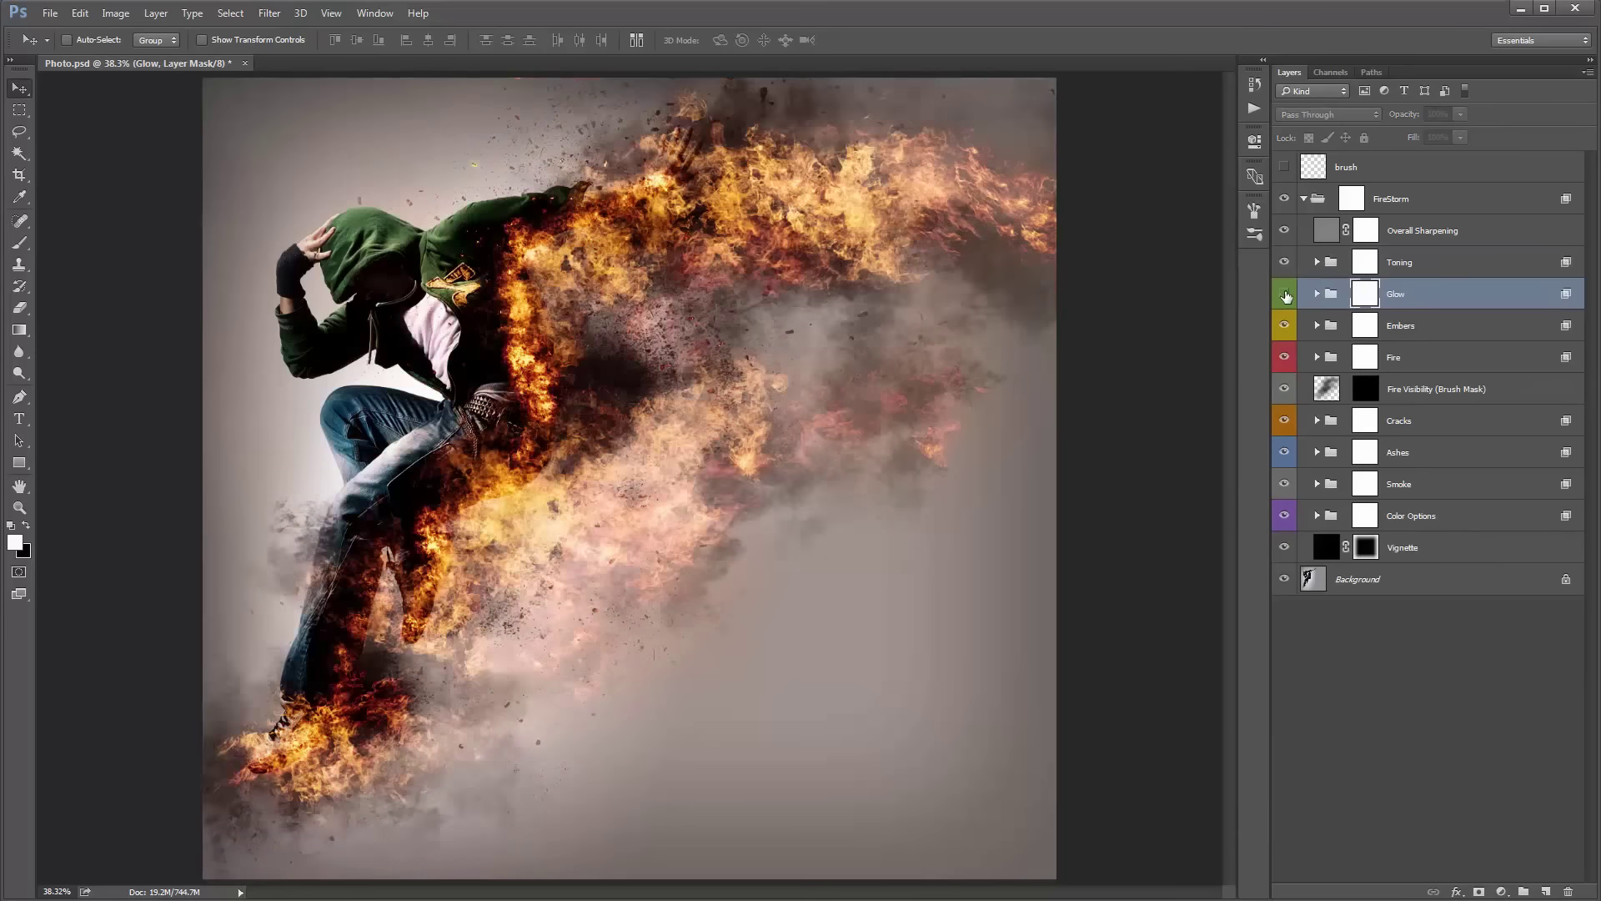
{"action": "left_click", "coordinate": [1285, 295]}
{"action": "left_click", "coordinate": [1286, 294]}
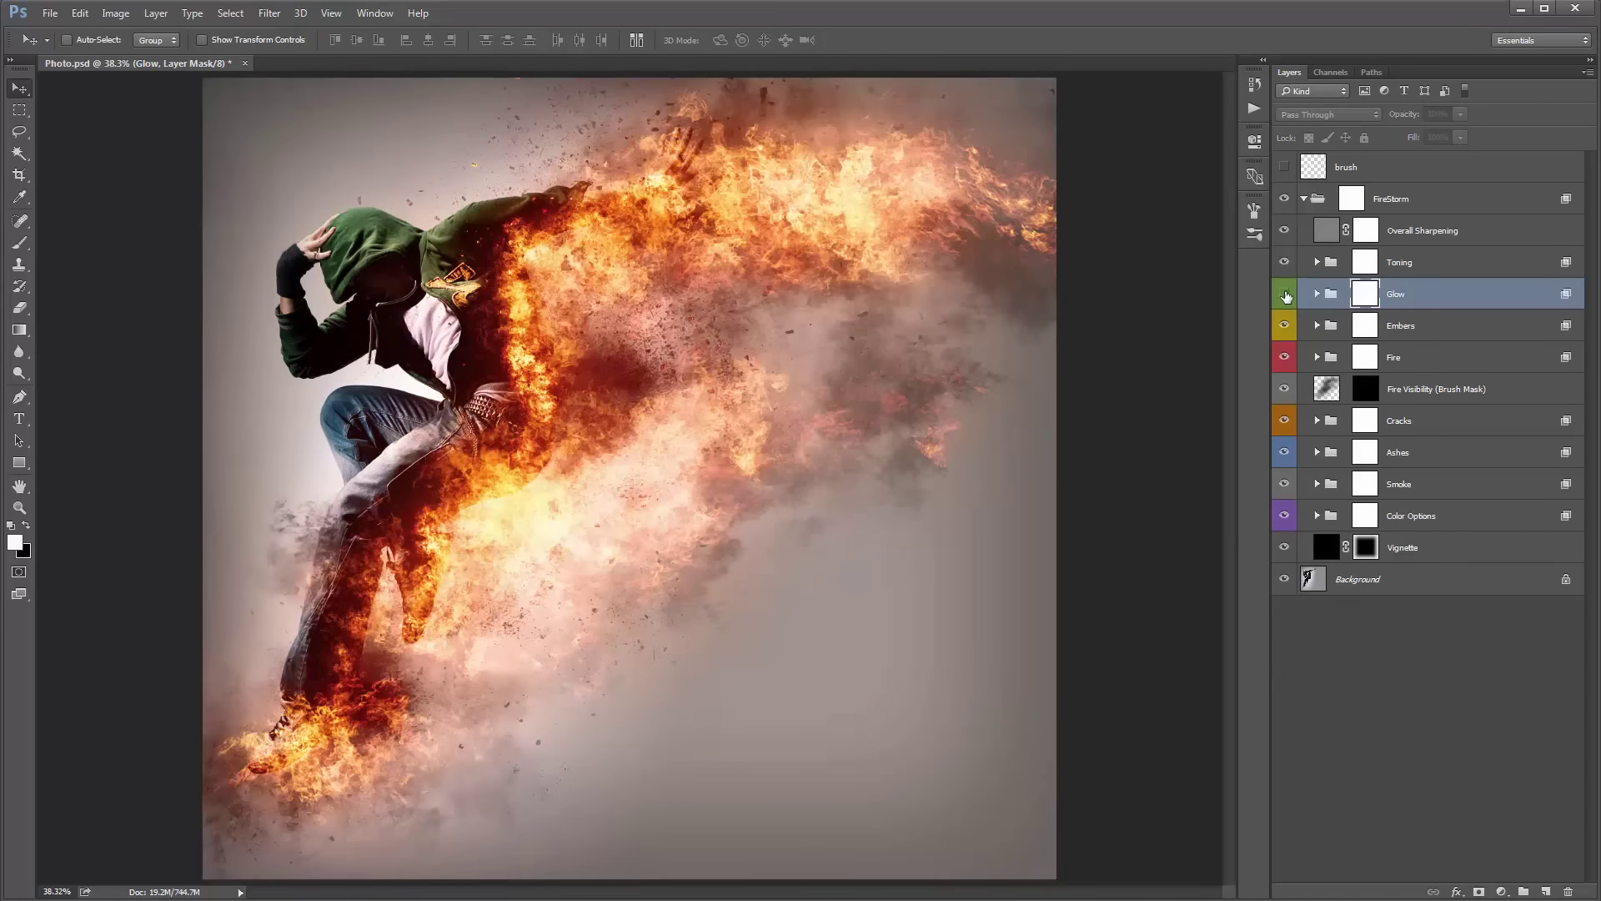
{"action": "left_click", "coordinate": [1285, 295]}
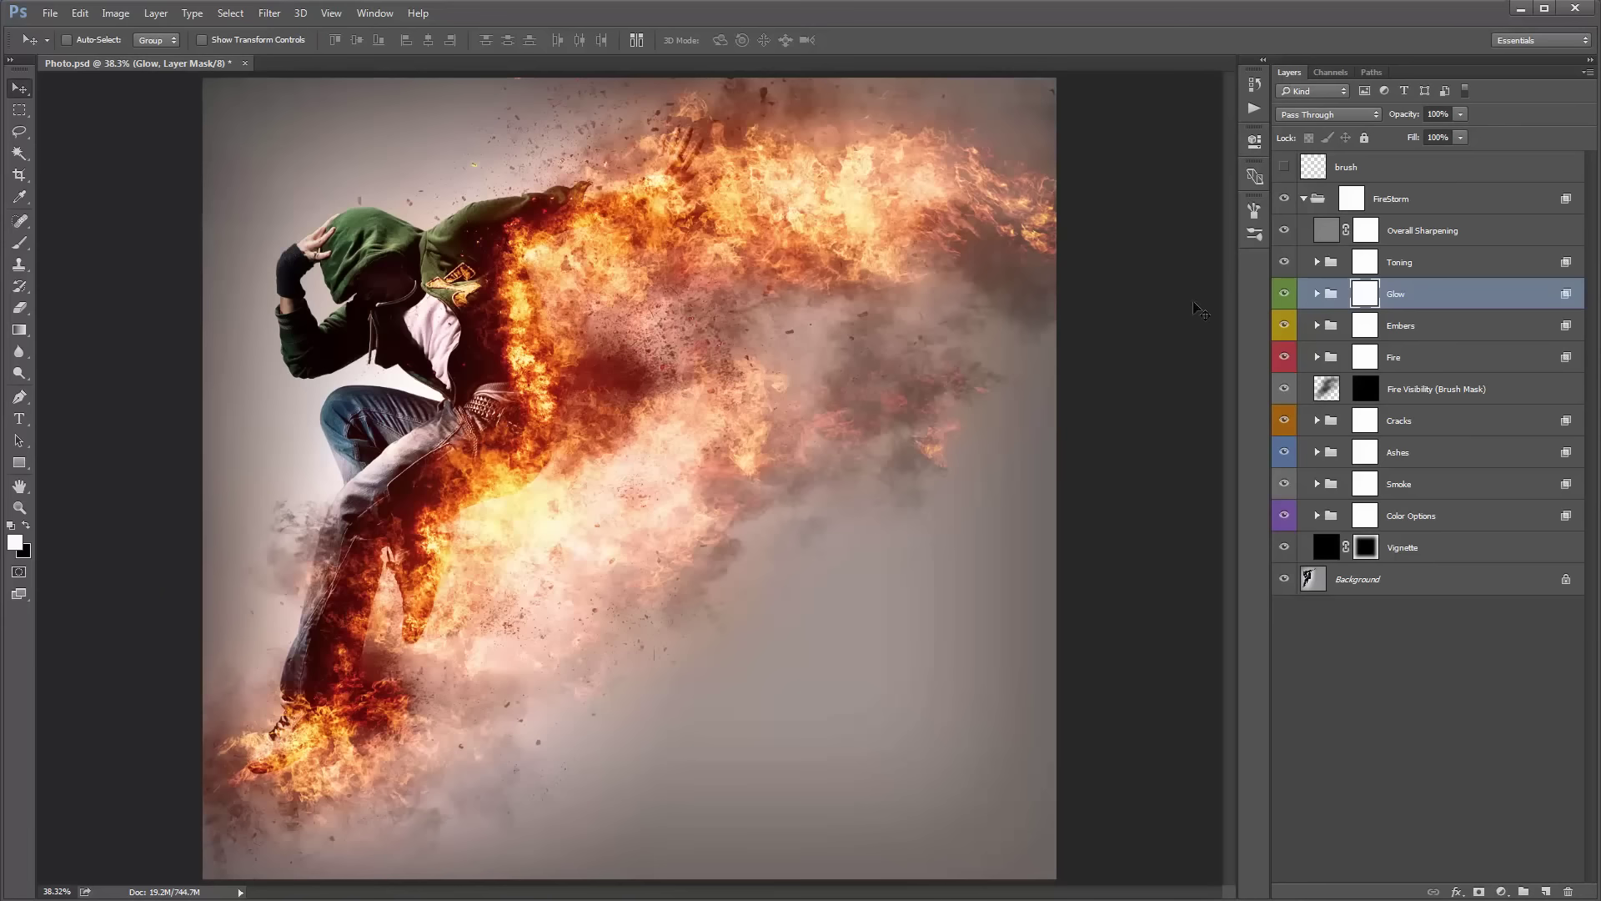
{"action": "left_click", "coordinate": [1285, 293]}
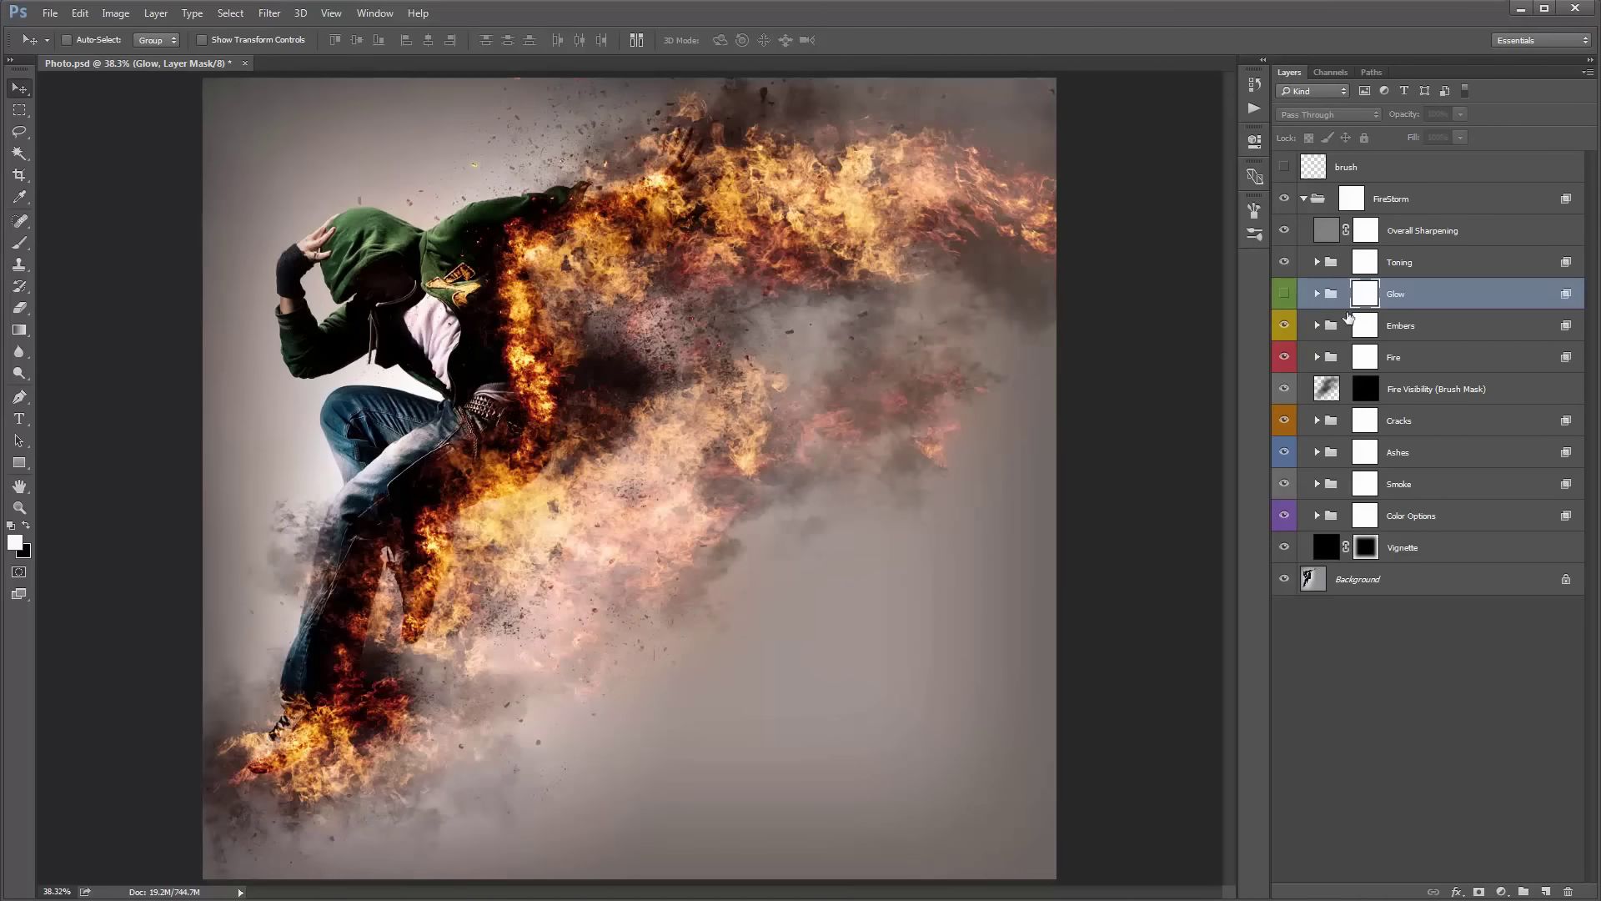
{"action": "left_click", "coordinate": [1284, 291]}
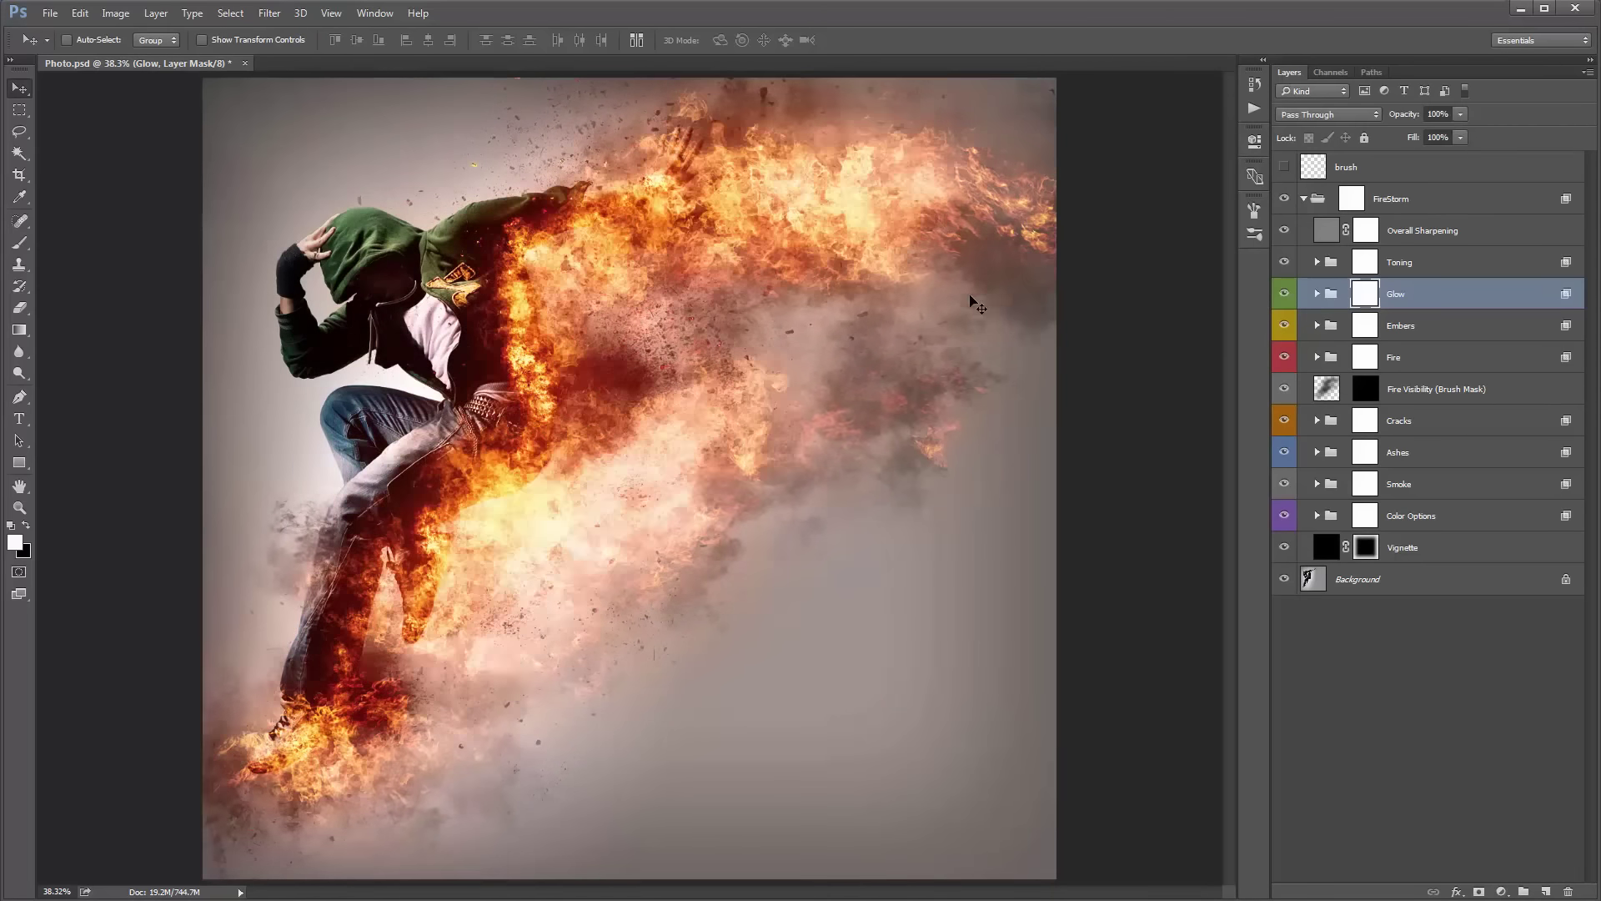
Paint black spots on the Glow group's mask with the 700 px brush over the flames along the arm, waist and legs.
{"action": "key", "text": "b"}
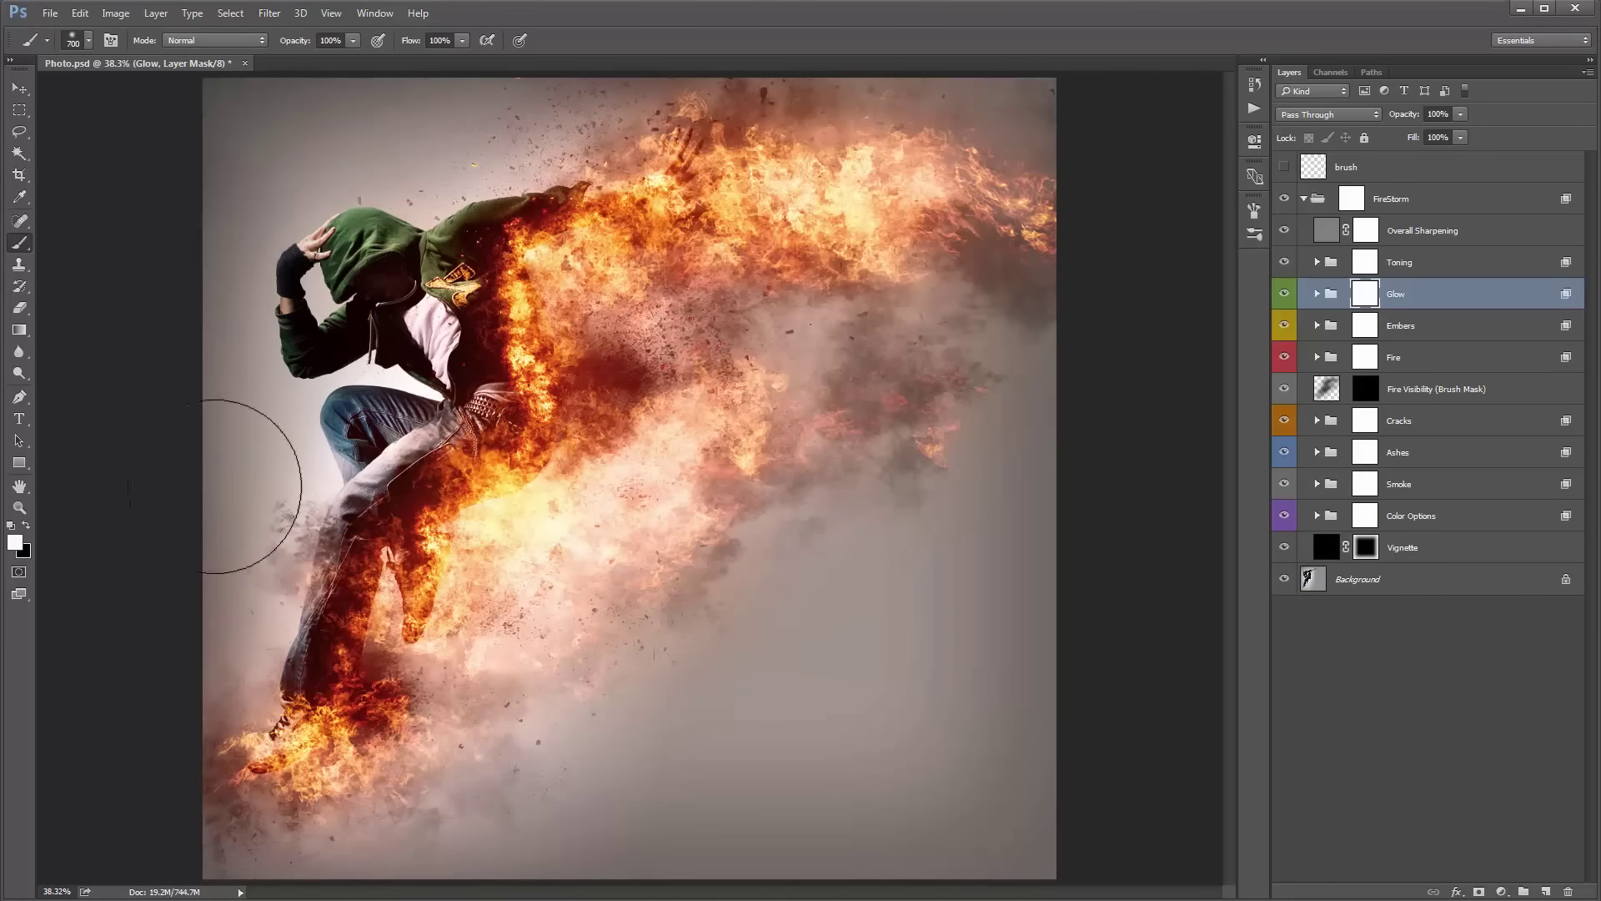
{"action": "left_click", "coordinate": [26, 525]}
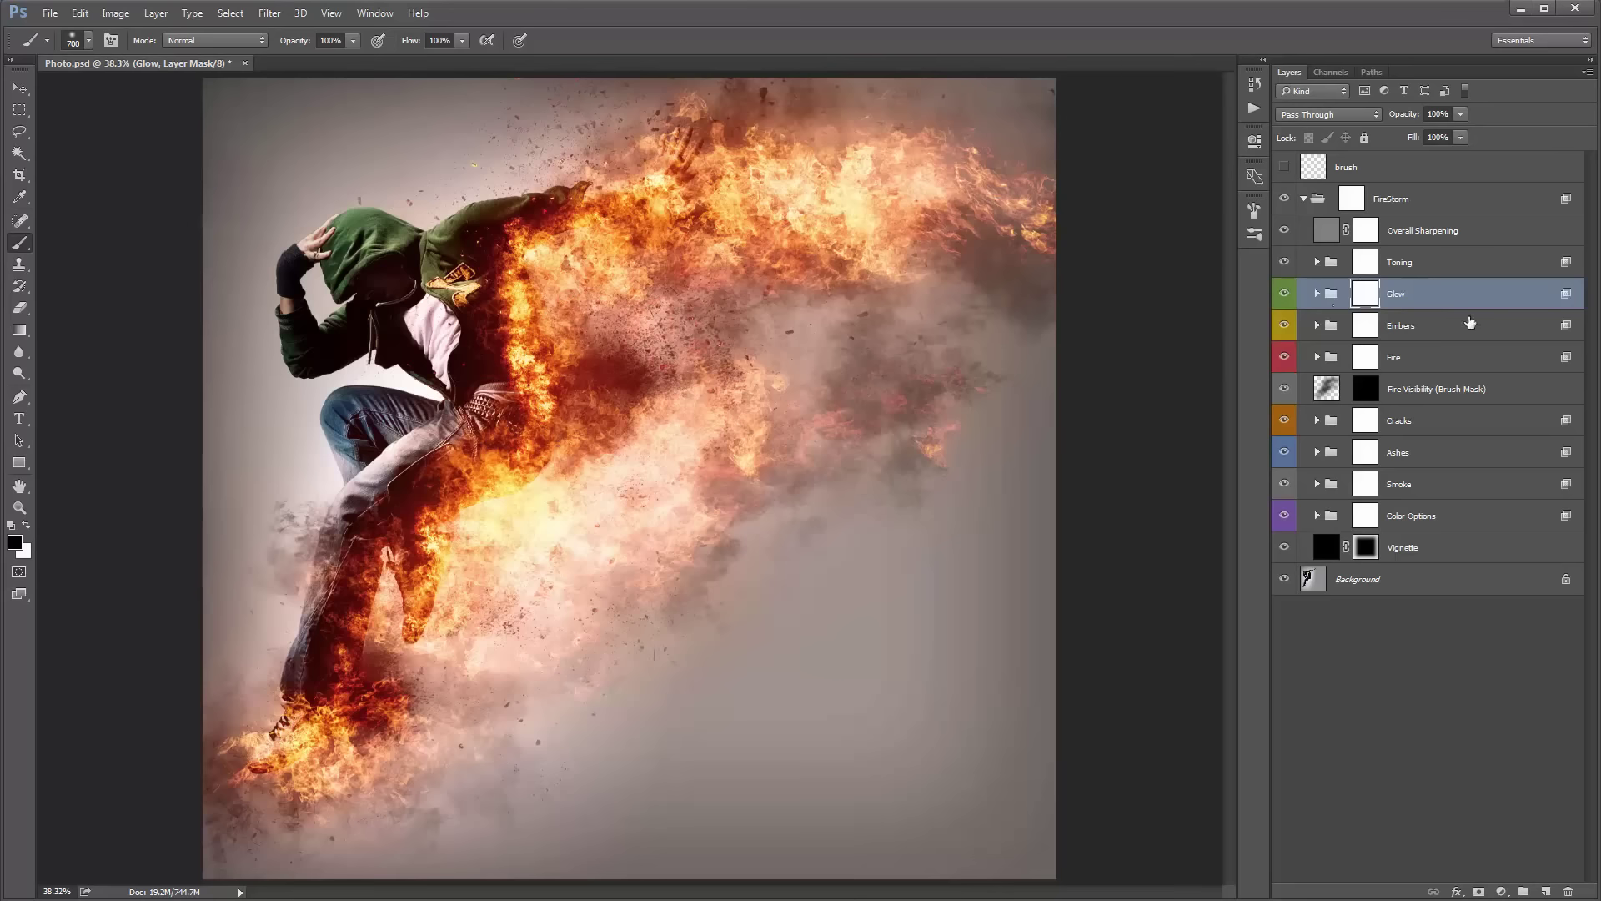
{"action": "left_click", "coordinate": [999, 284]}
{"action": "left_click", "coordinate": [558, 273]}
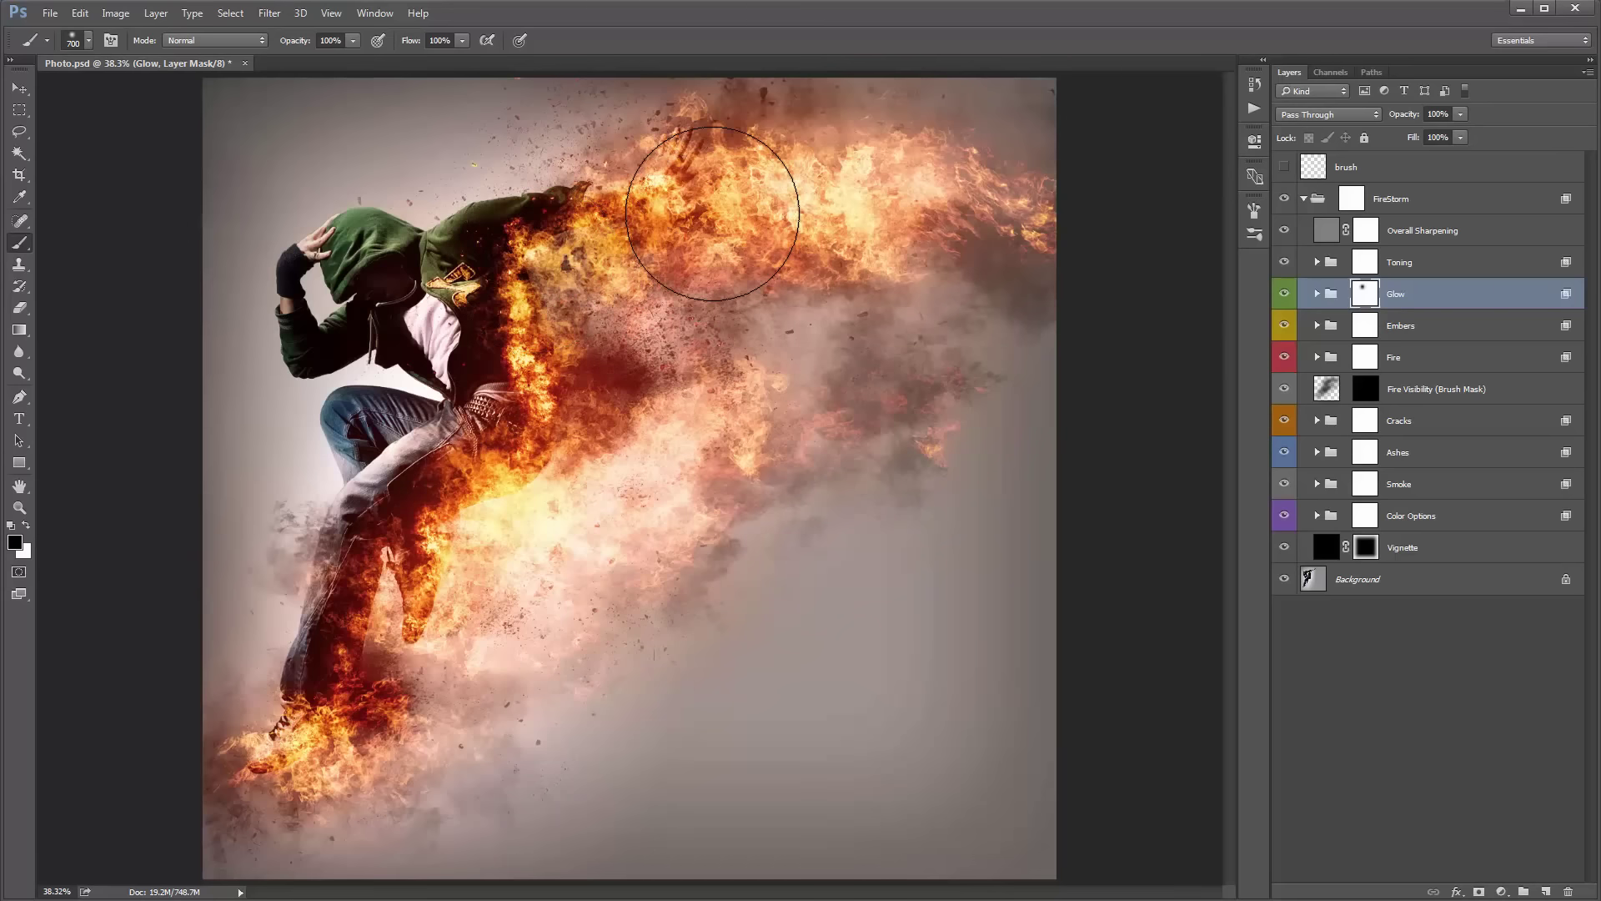
{"action": "left_click", "coordinate": [714, 211]}
{"action": "left_click", "coordinate": [533, 434]}
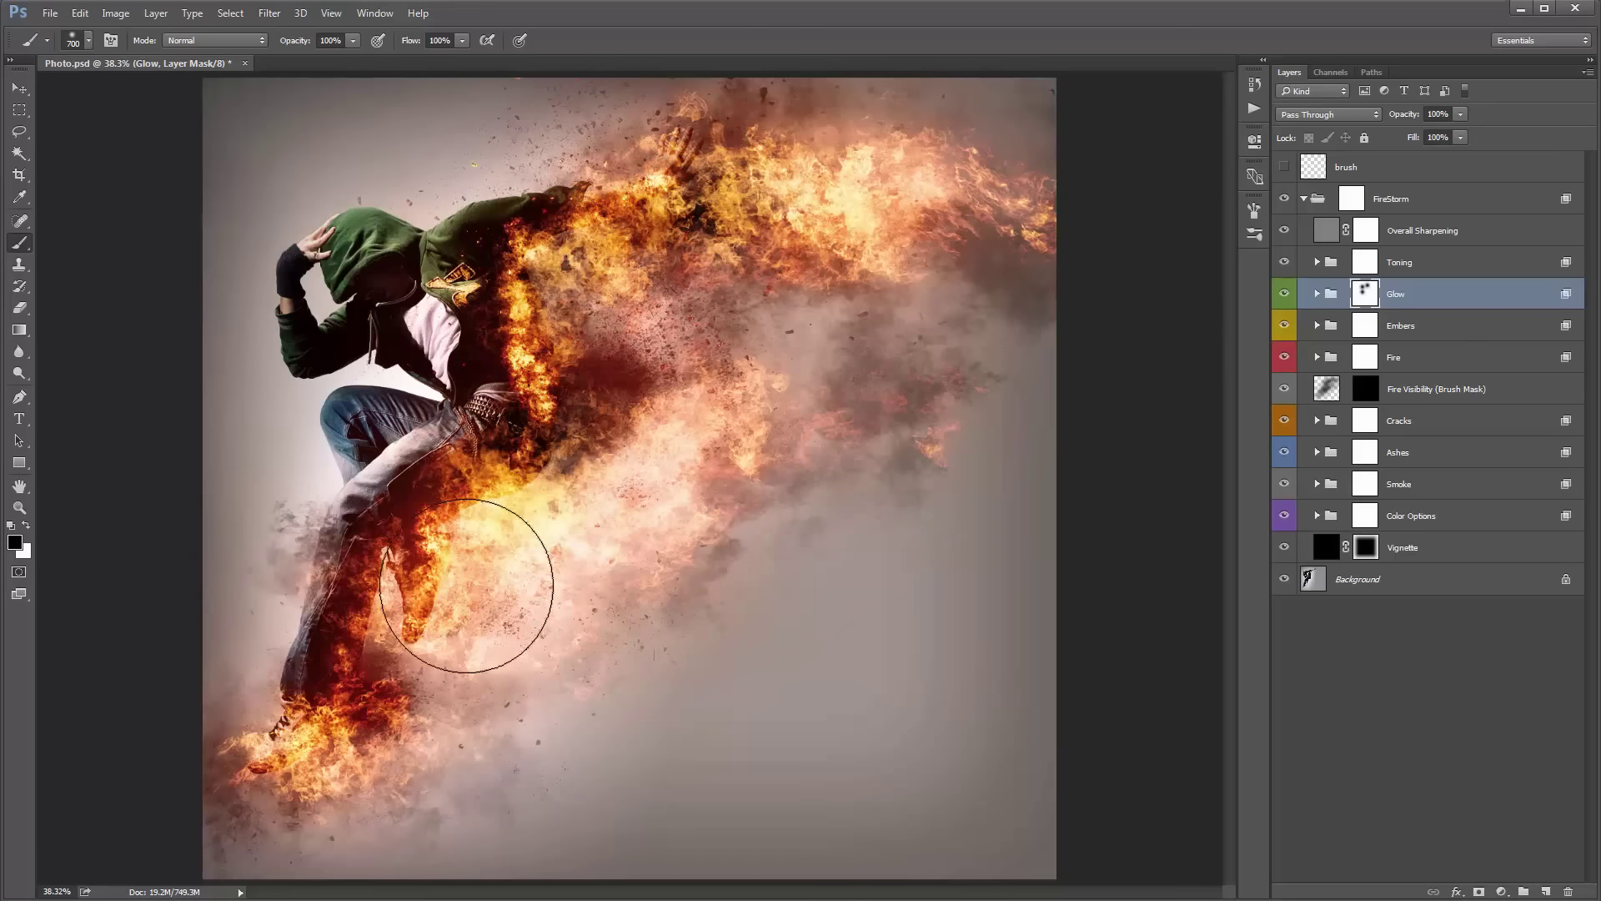
{"action": "left_click", "coordinate": [397, 607]}
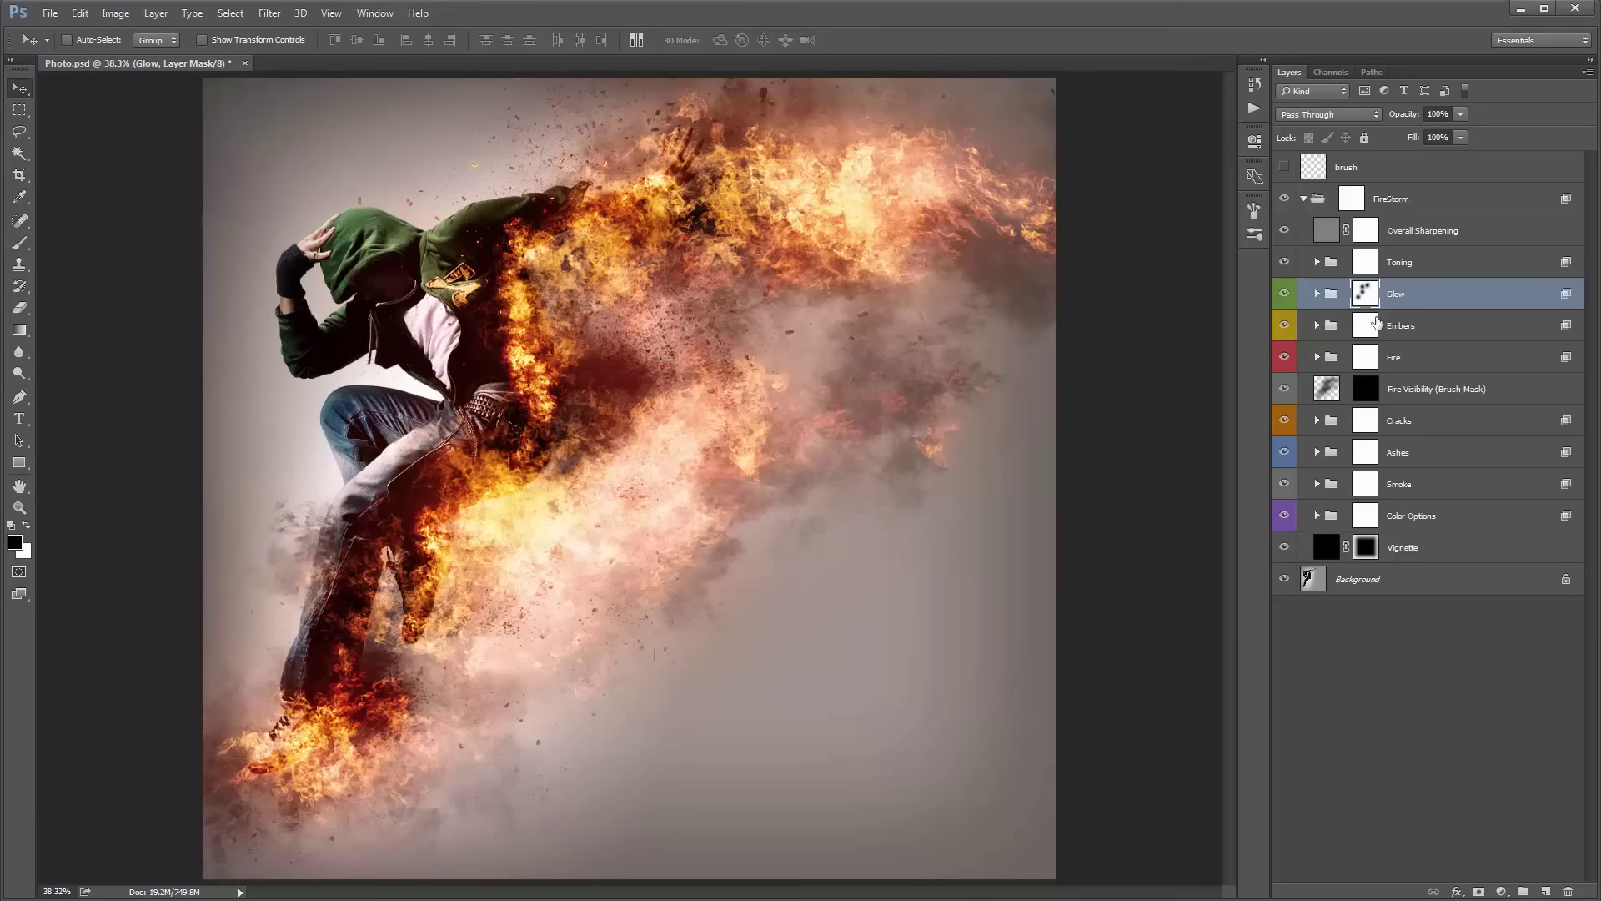
Try lowering the density of the Glow group's mask to about 44%.
{"action": "double_click", "coordinate": [1372, 295]}
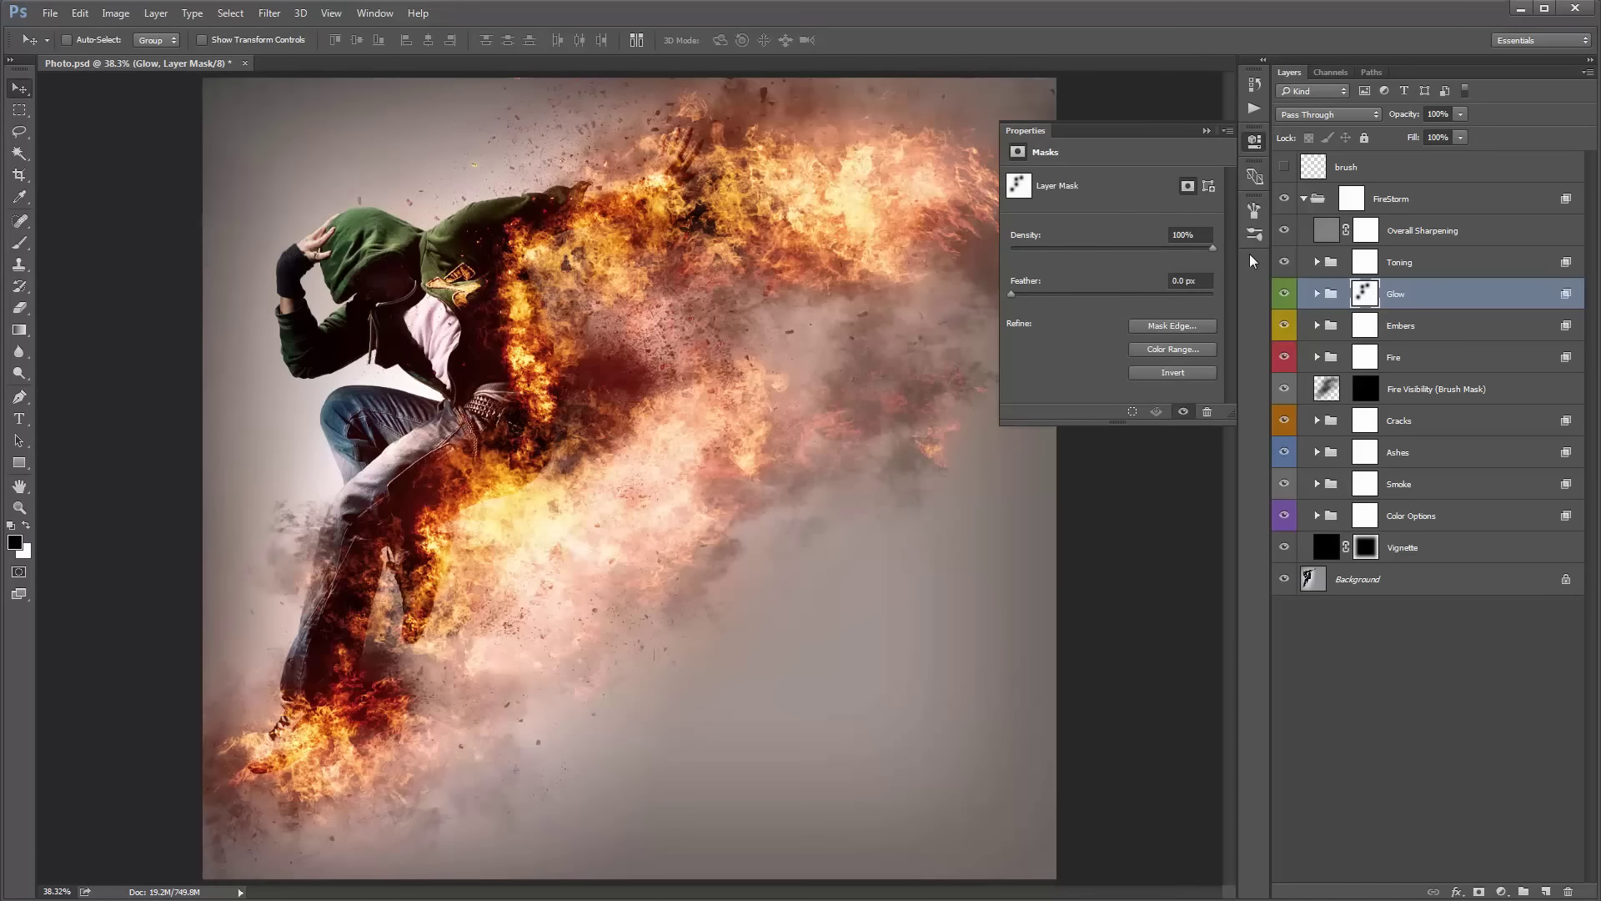
{"action": "left_click_drag", "start_coordinate": [1212, 255], "coordinate": [1134, 257]}
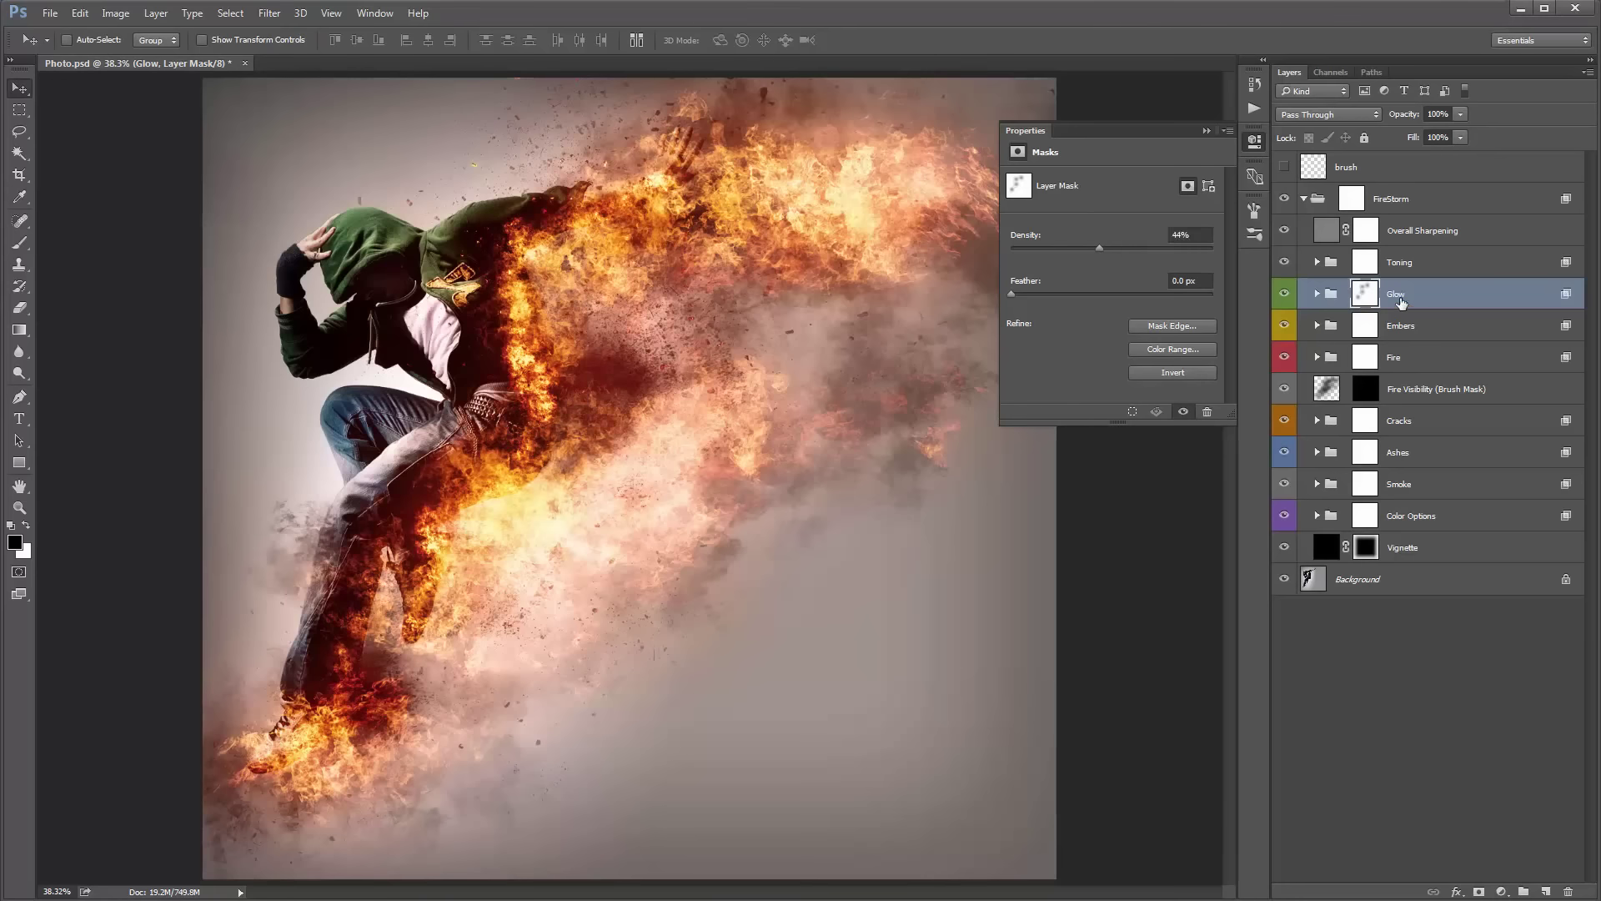
{"action": "left_click", "coordinate": [1109, 248]}
{"action": "left_click", "coordinate": [1360, 296]}
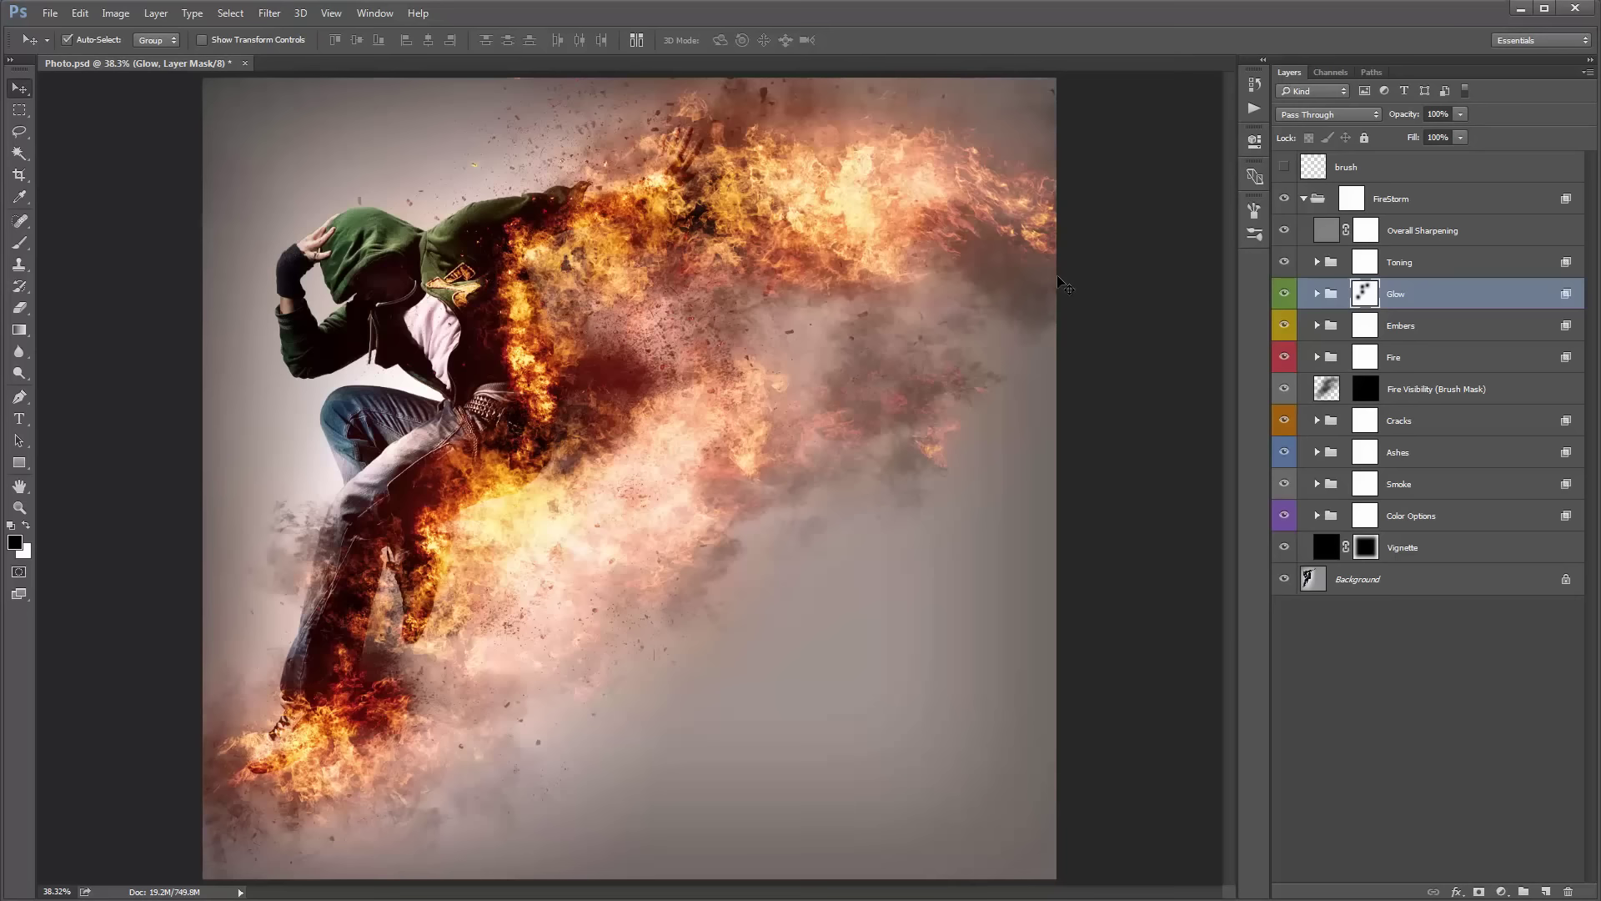
Lighten the Glow group's mask with Levels by raising the black output level to 160.
{"action": "key", "text": "ctrl+l"}
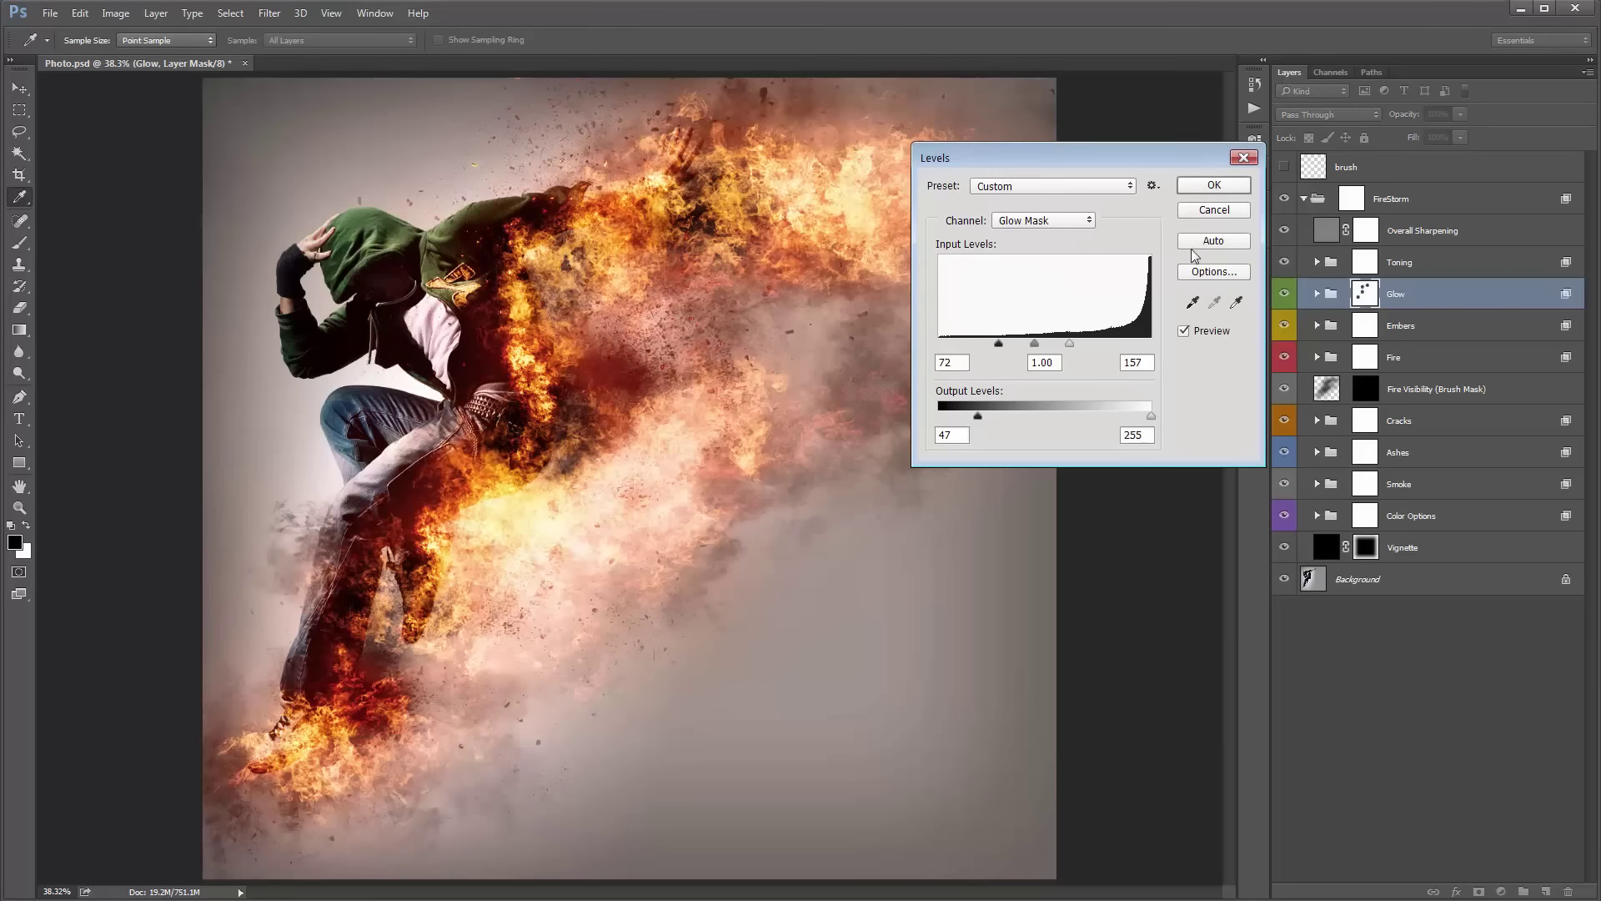
{"action": "left_click", "coordinate": [1215, 210], "text": "alt"}
{"action": "left_click_drag", "start_coordinate": [1187, 157], "coordinate": [1111, 395]}
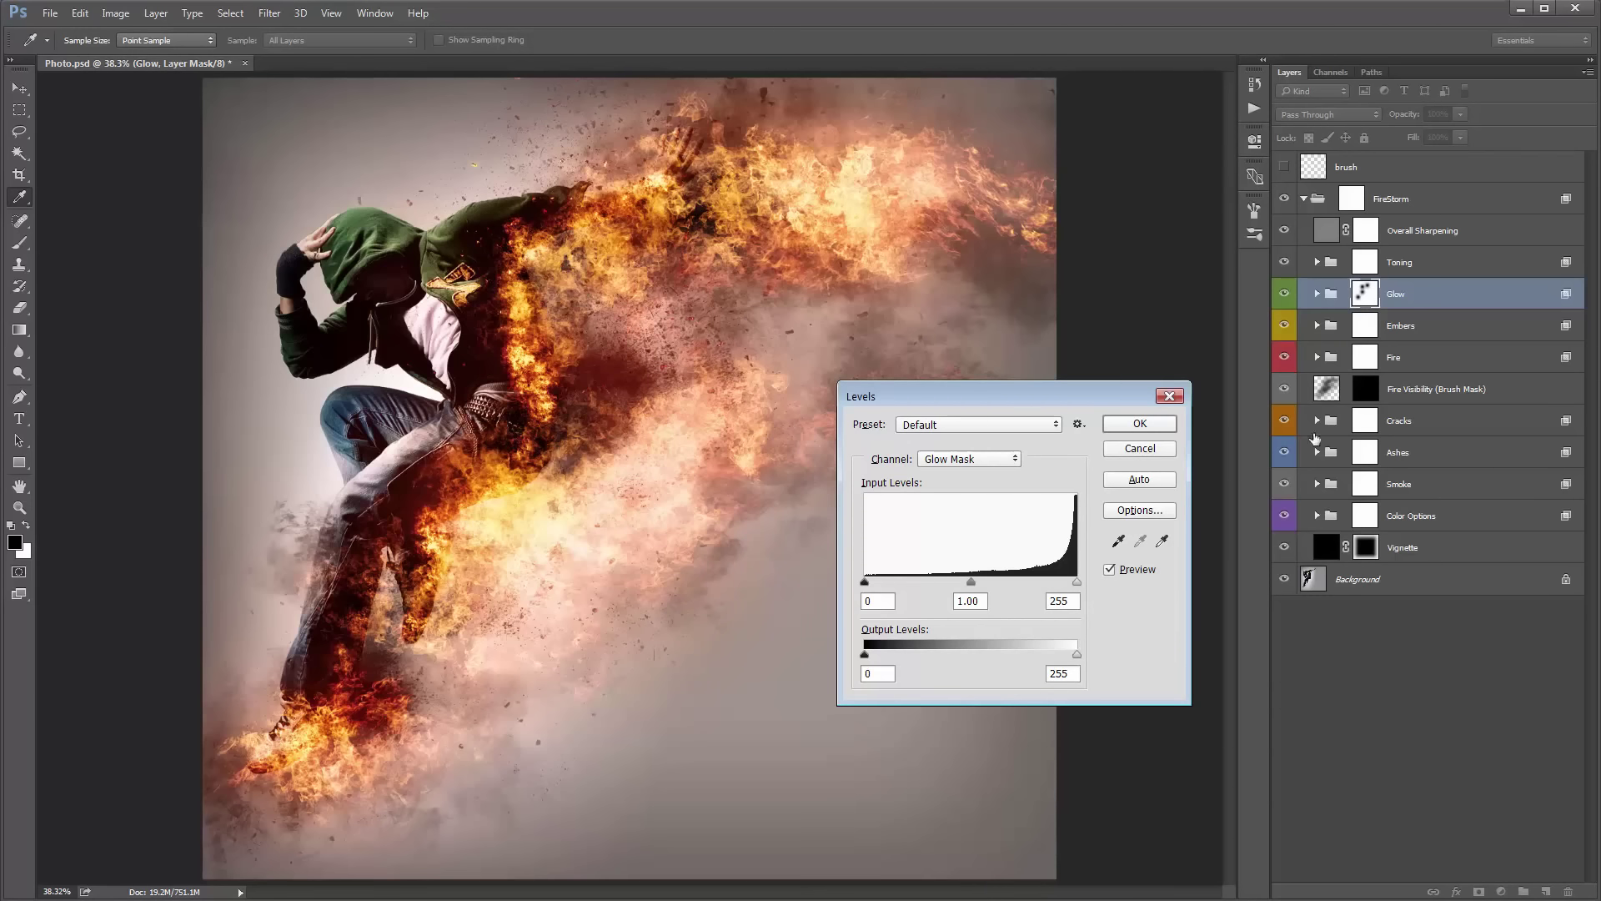
{"action": "left_click_drag", "start_coordinate": [975, 404], "coordinate": [972, 382]}
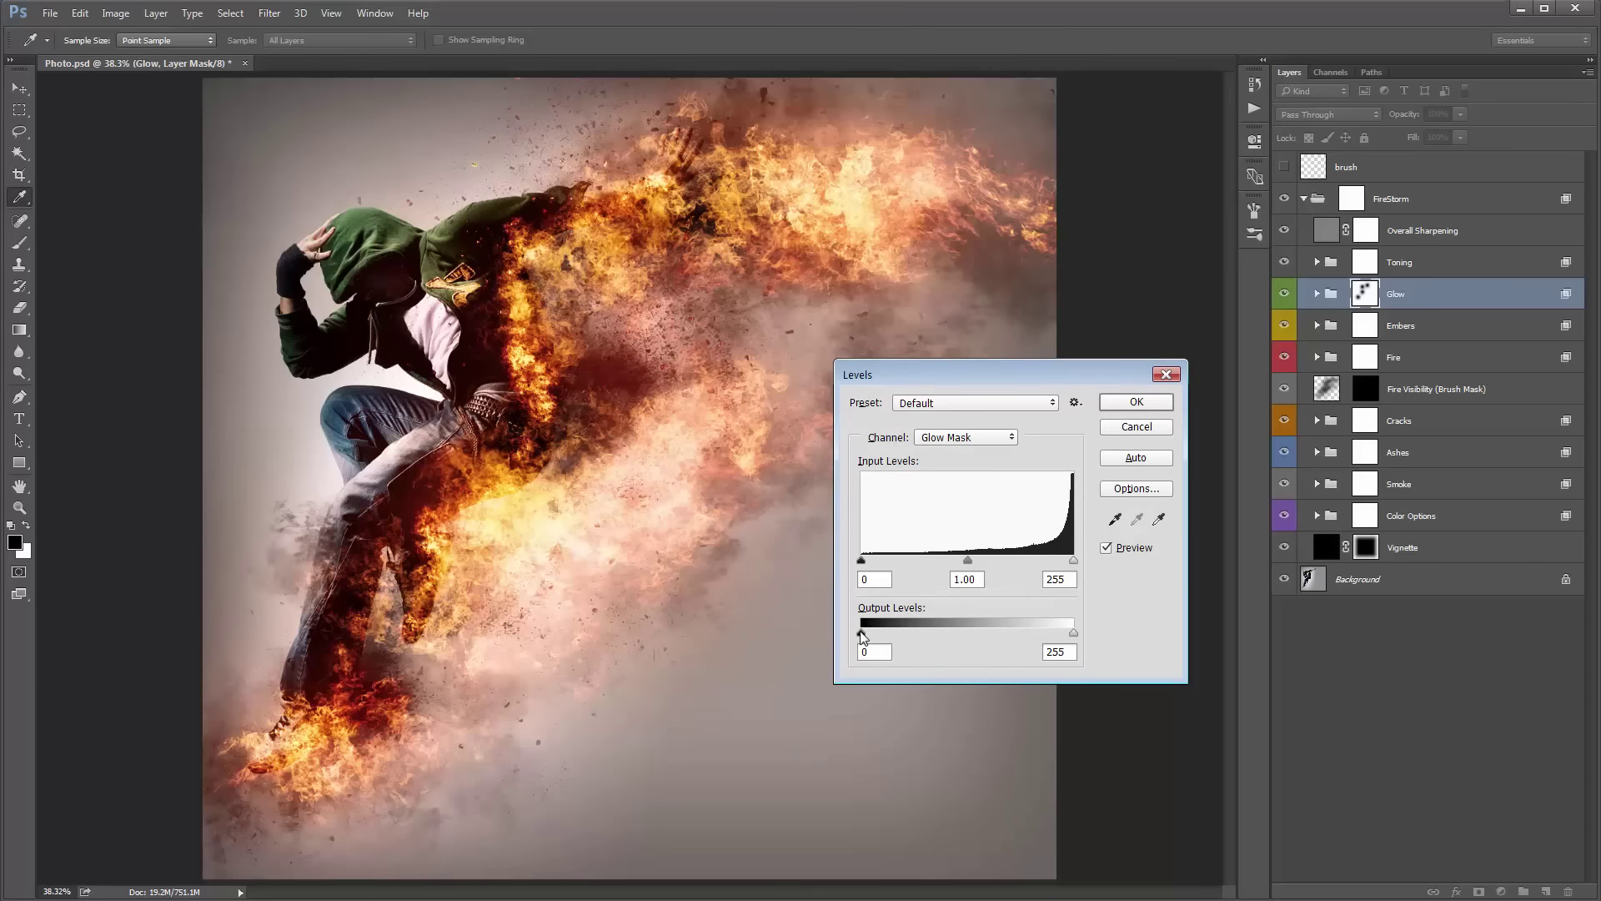
{"action": "left_click_drag", "start_coordinate": [862, 633], "coordinate": [999, 653]}
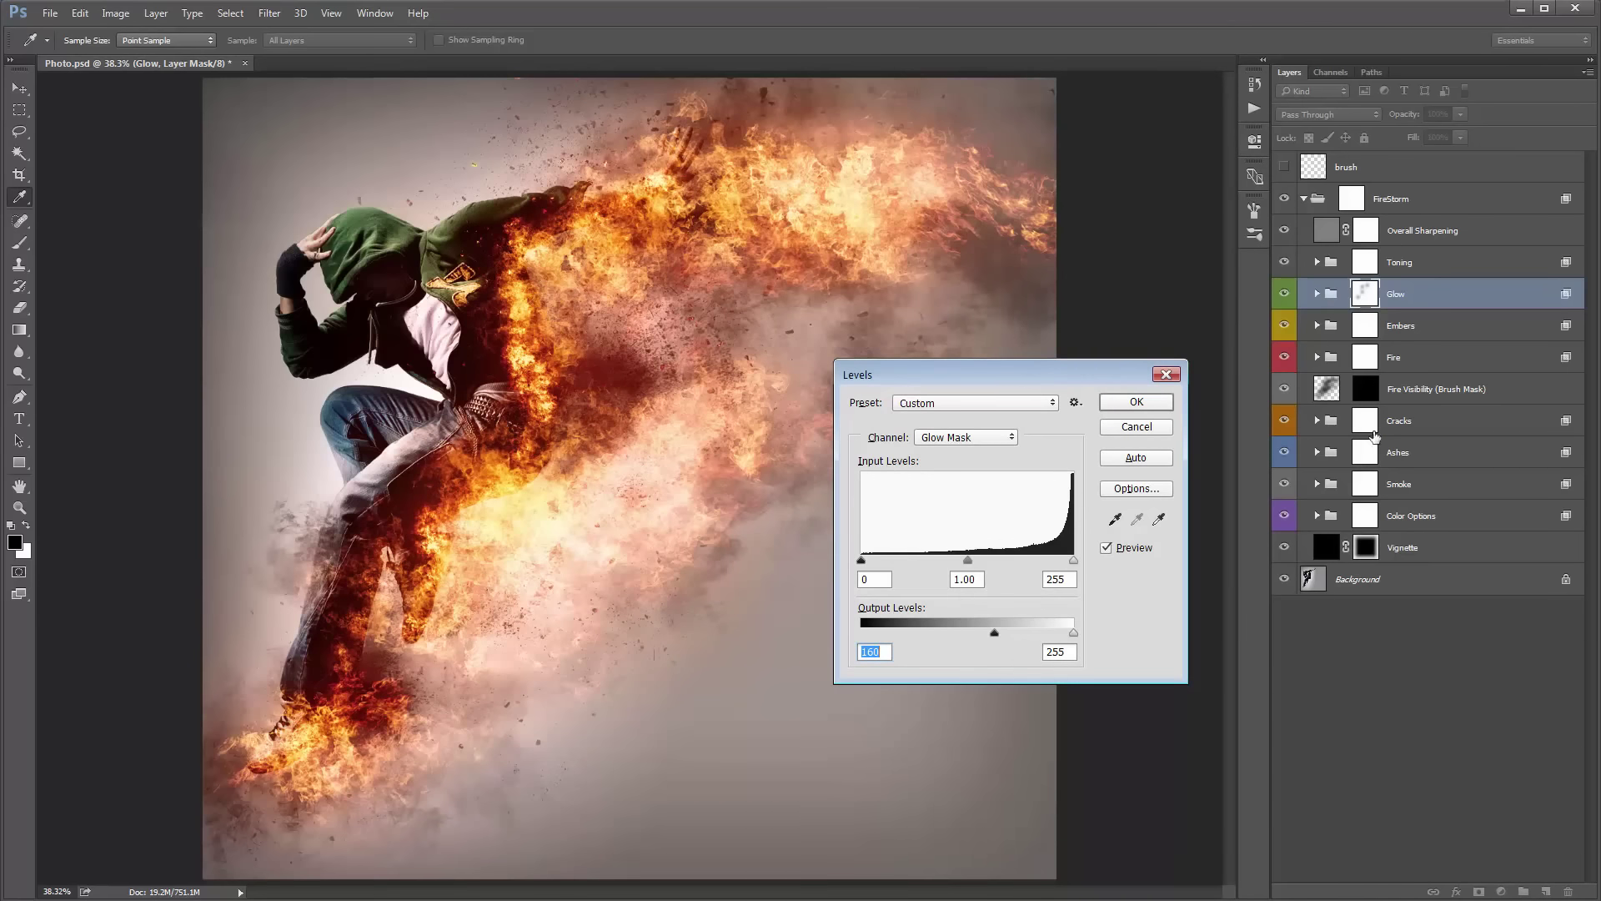
{"action": "left_click", "coordinate": [1148, 405]}
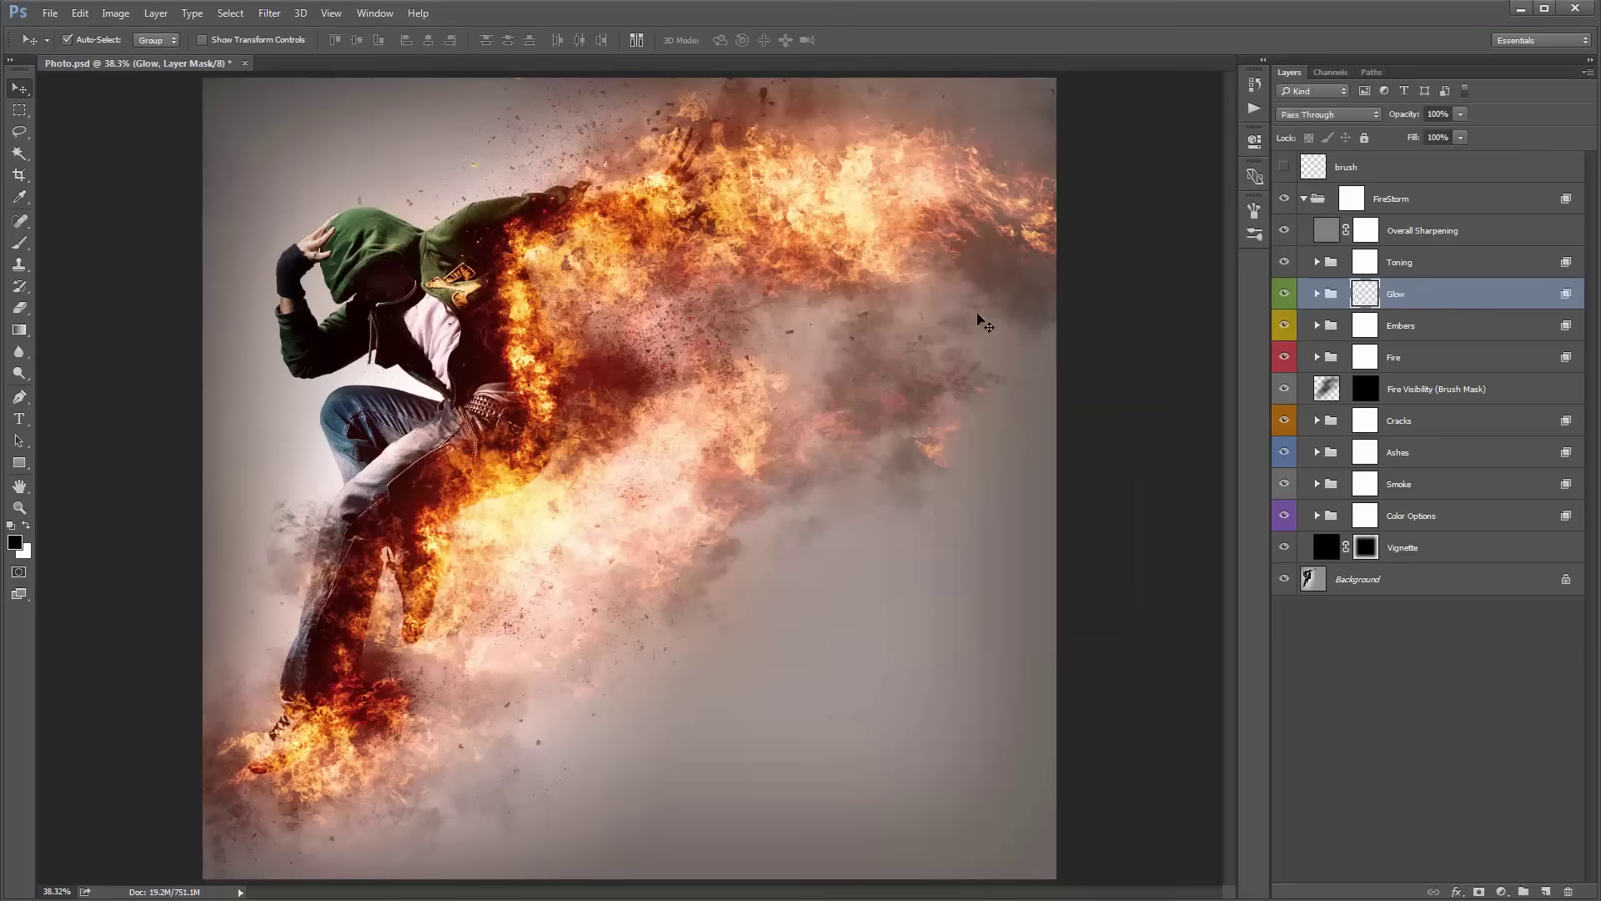
Expand the Glow group and examine its Glow, Glow_1 and Glow_2 layers.
{"action": "left_click", "coordinate": [1318, 295]}
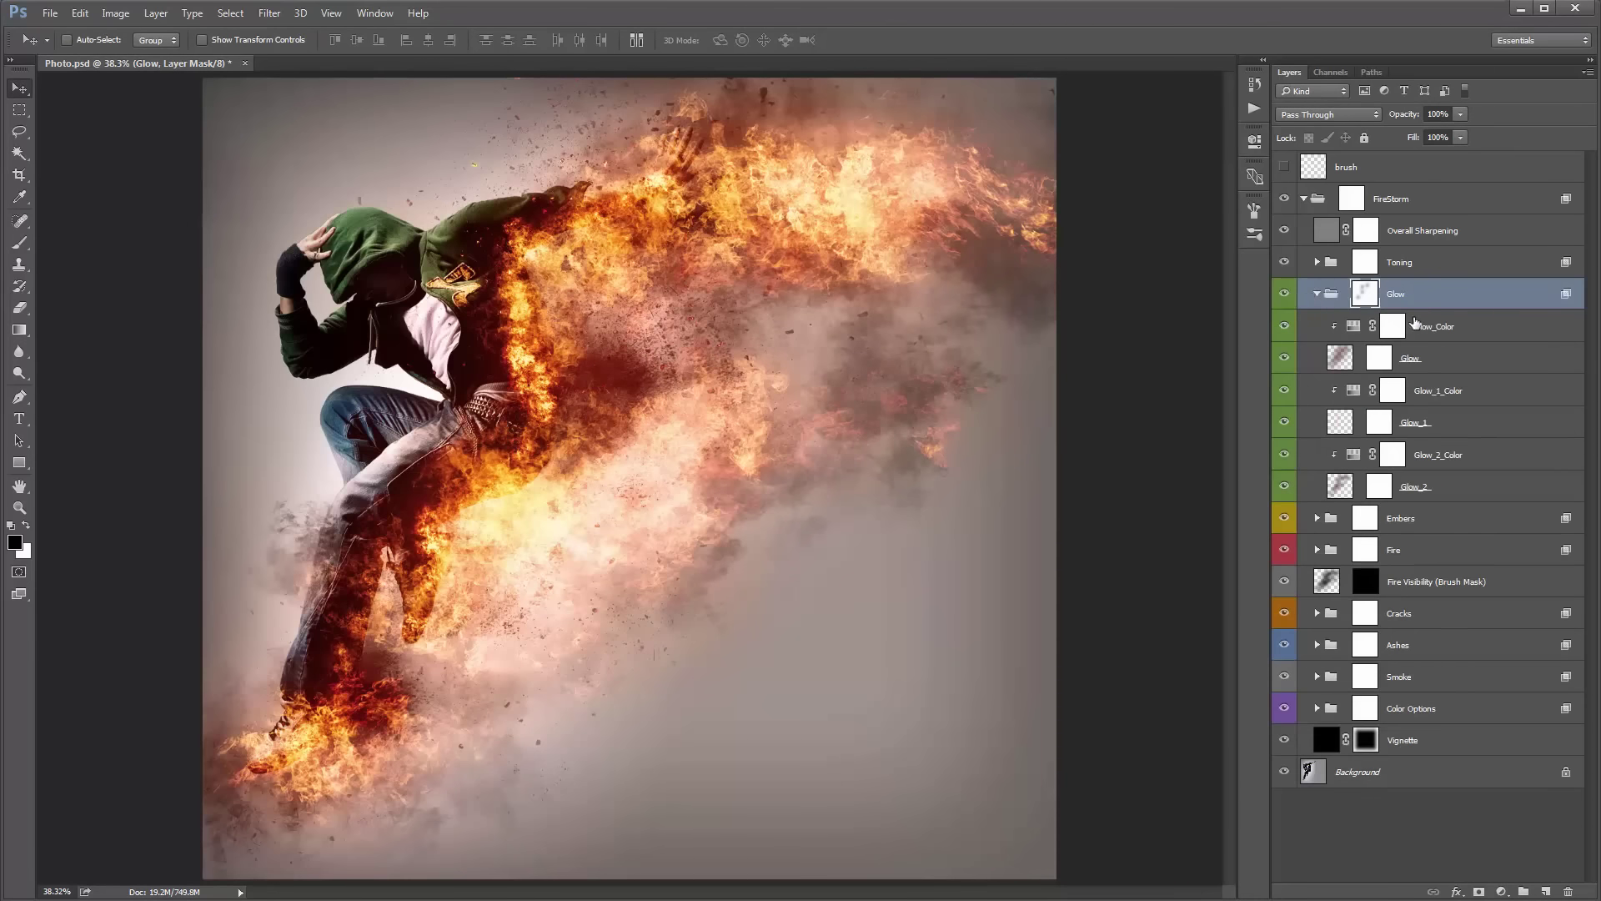
{"action": "left_click", "coordinate": [1416, 324]}
{"action": "left_click", "coordinate": [1433, 362]}
{"action": "left_click", "coordinate": [1453, 427], "text": "ctrl"}
{"action": "left_click", "coordinate": [1446, 487], "text": "ctrl"}
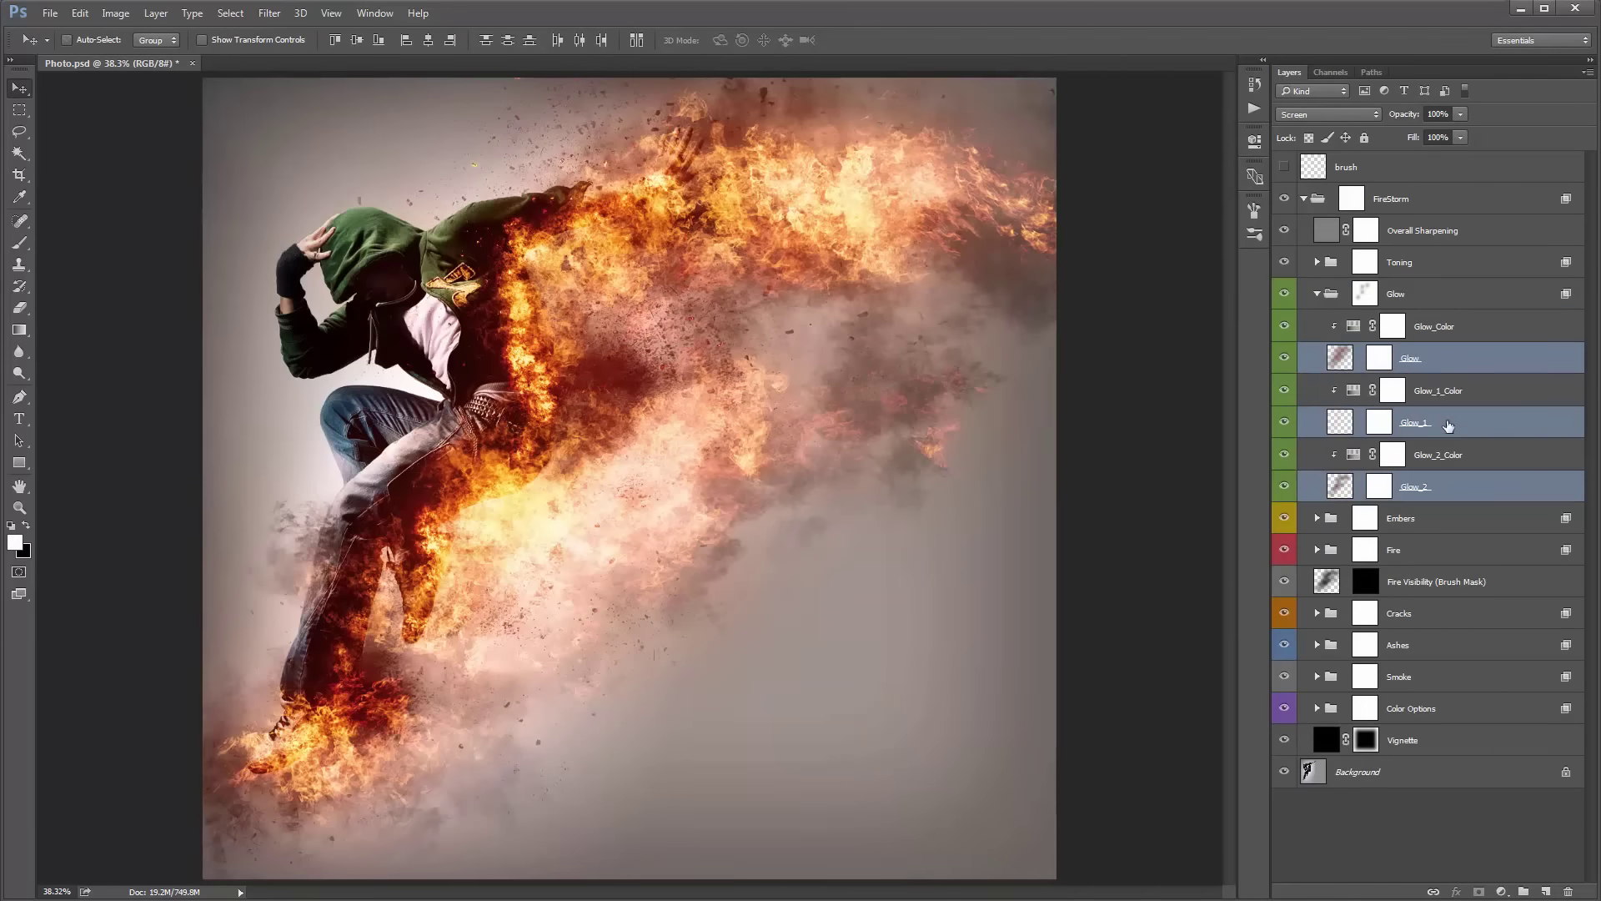
{"action": "left_click", "coordinate": [1433, 364]}
{"action": "left_click", "coordinate": [1435, 420]}
{"action": "left_click", "coordinate": [1423, 362]}
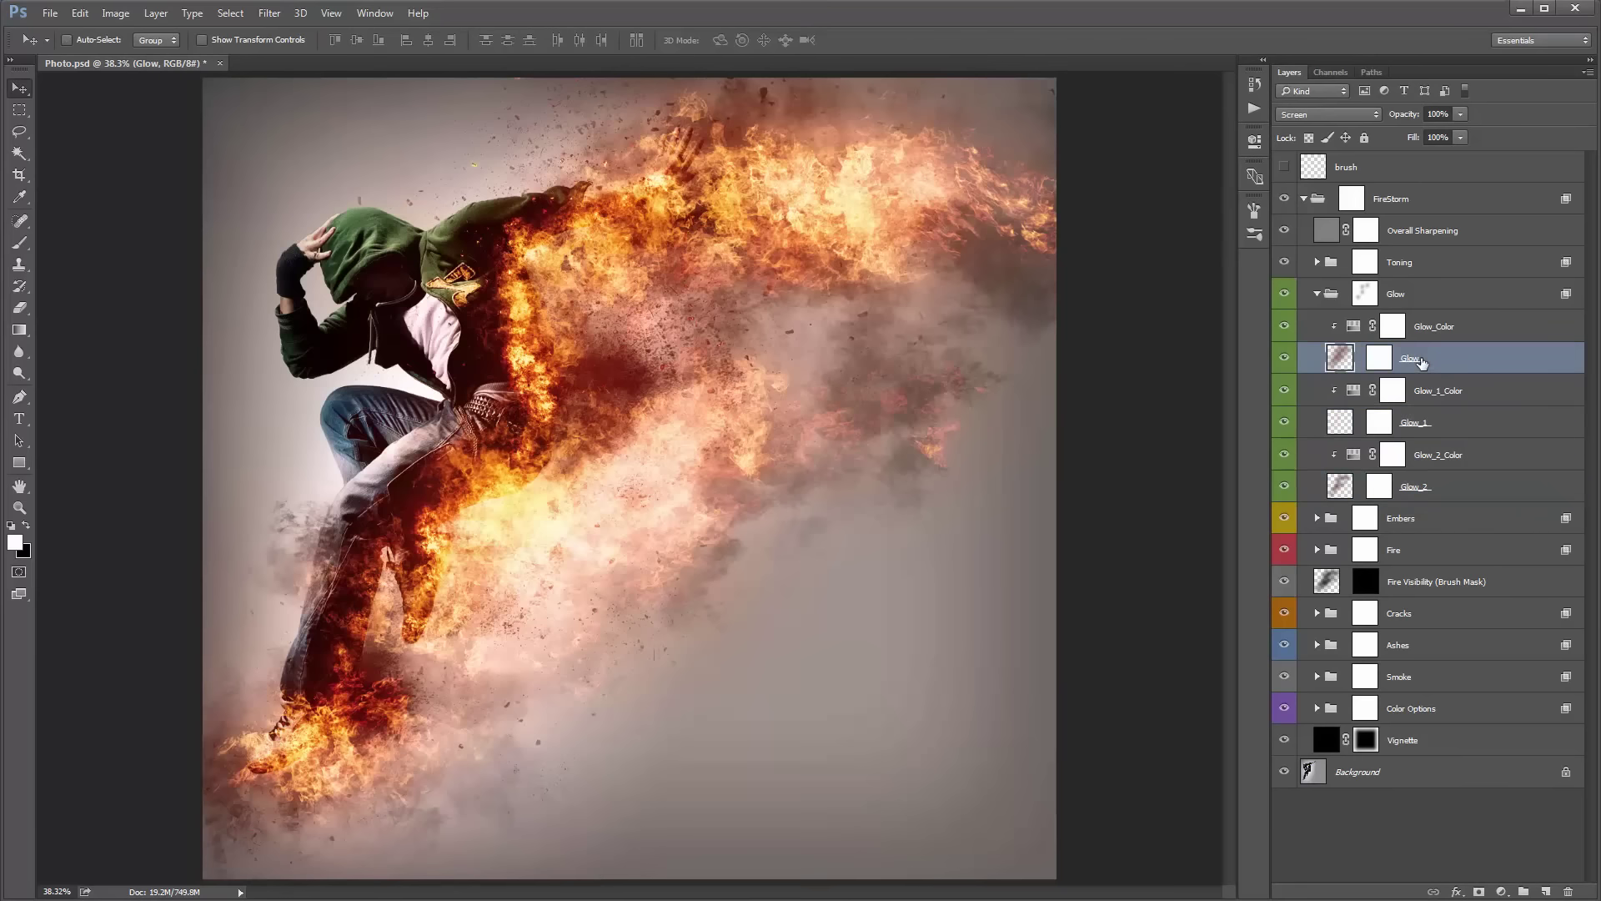
{"action": "left_click_drag", "start_coordinate": [750, 334], "coordinate": [643, 357]}
Try a hue shift of +27 on the Glow_Color adjustment, then return the hue to 0.
{"action": "left_click", "coordinate": [1427, 329]}
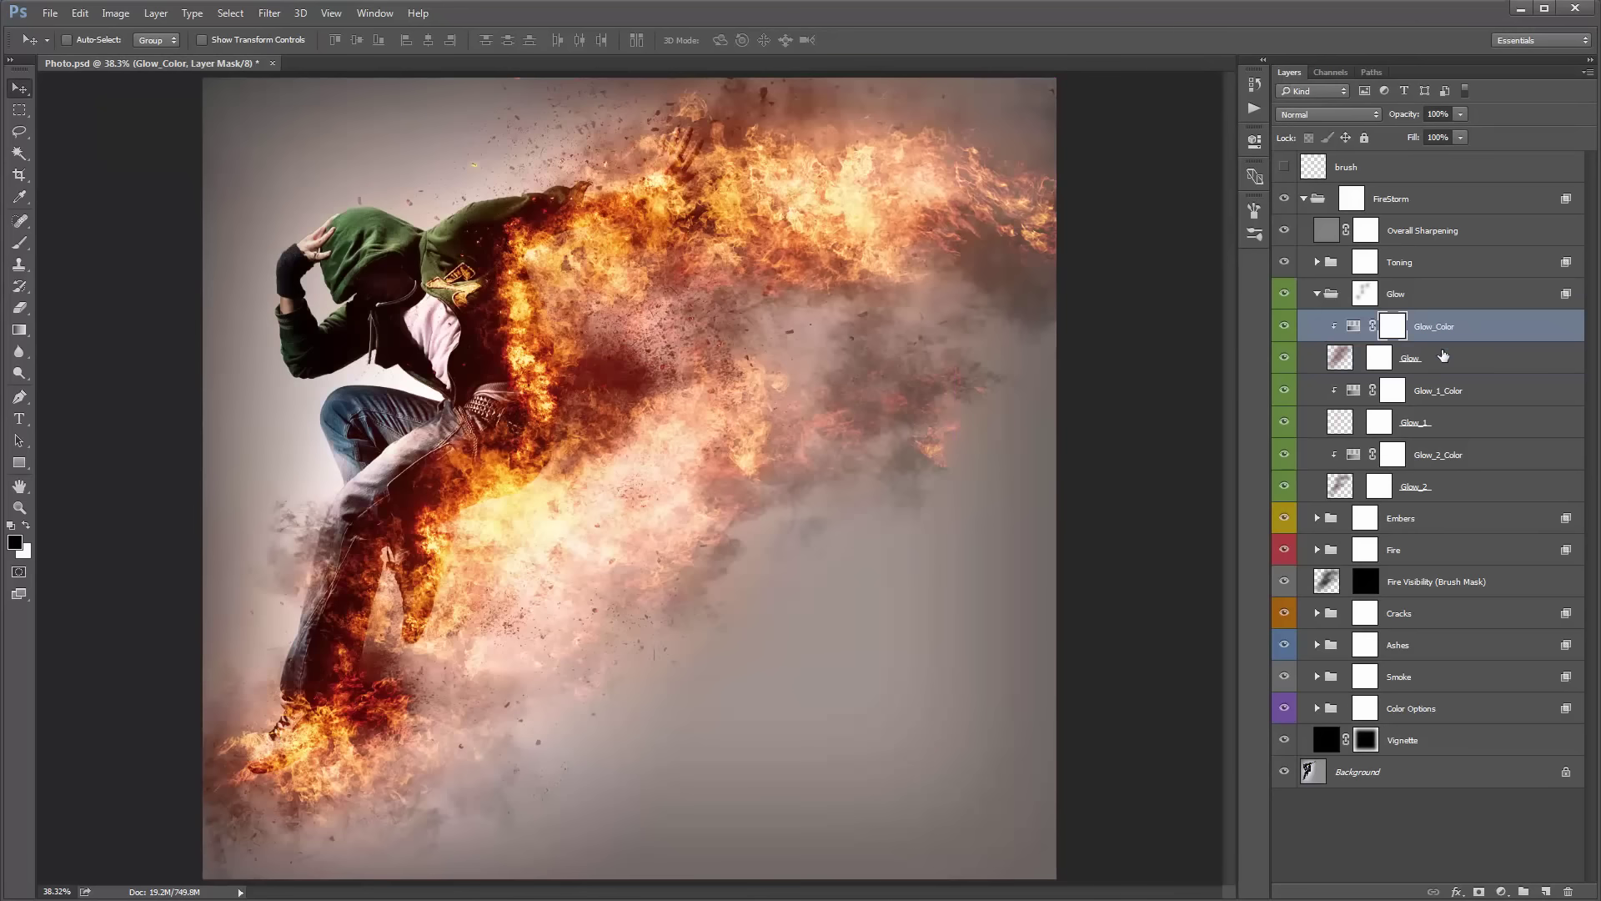
{"action": "left_click", "coordinate": [1351, 328]}
{"action": "double_click", "coordinate": [1368, 328]}
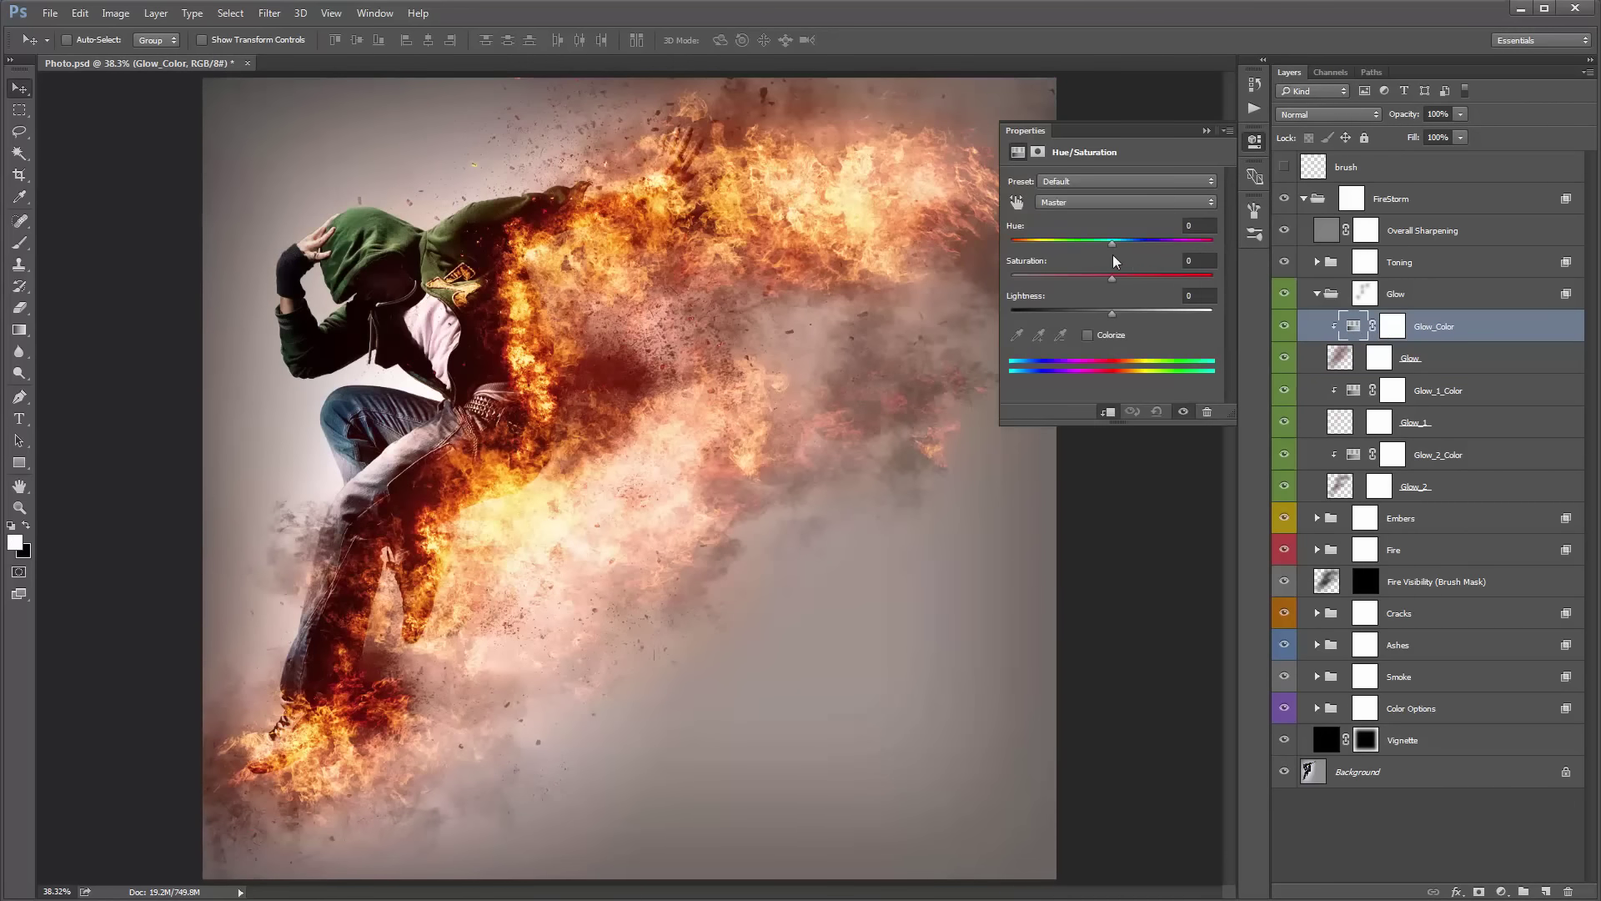
{"action": "mouse_move", "coordinate": [1112, 243]}
{"action": "left_mouse_down"}
{"action": "mouse_move", "coordinate": [1152, 243]}
{"action": "mouse_move", "coordinate": [1034, 242]}
{"action": "mouse_move", "coordinate": [1141, 250]}
{"action": "left_mouse_up"}
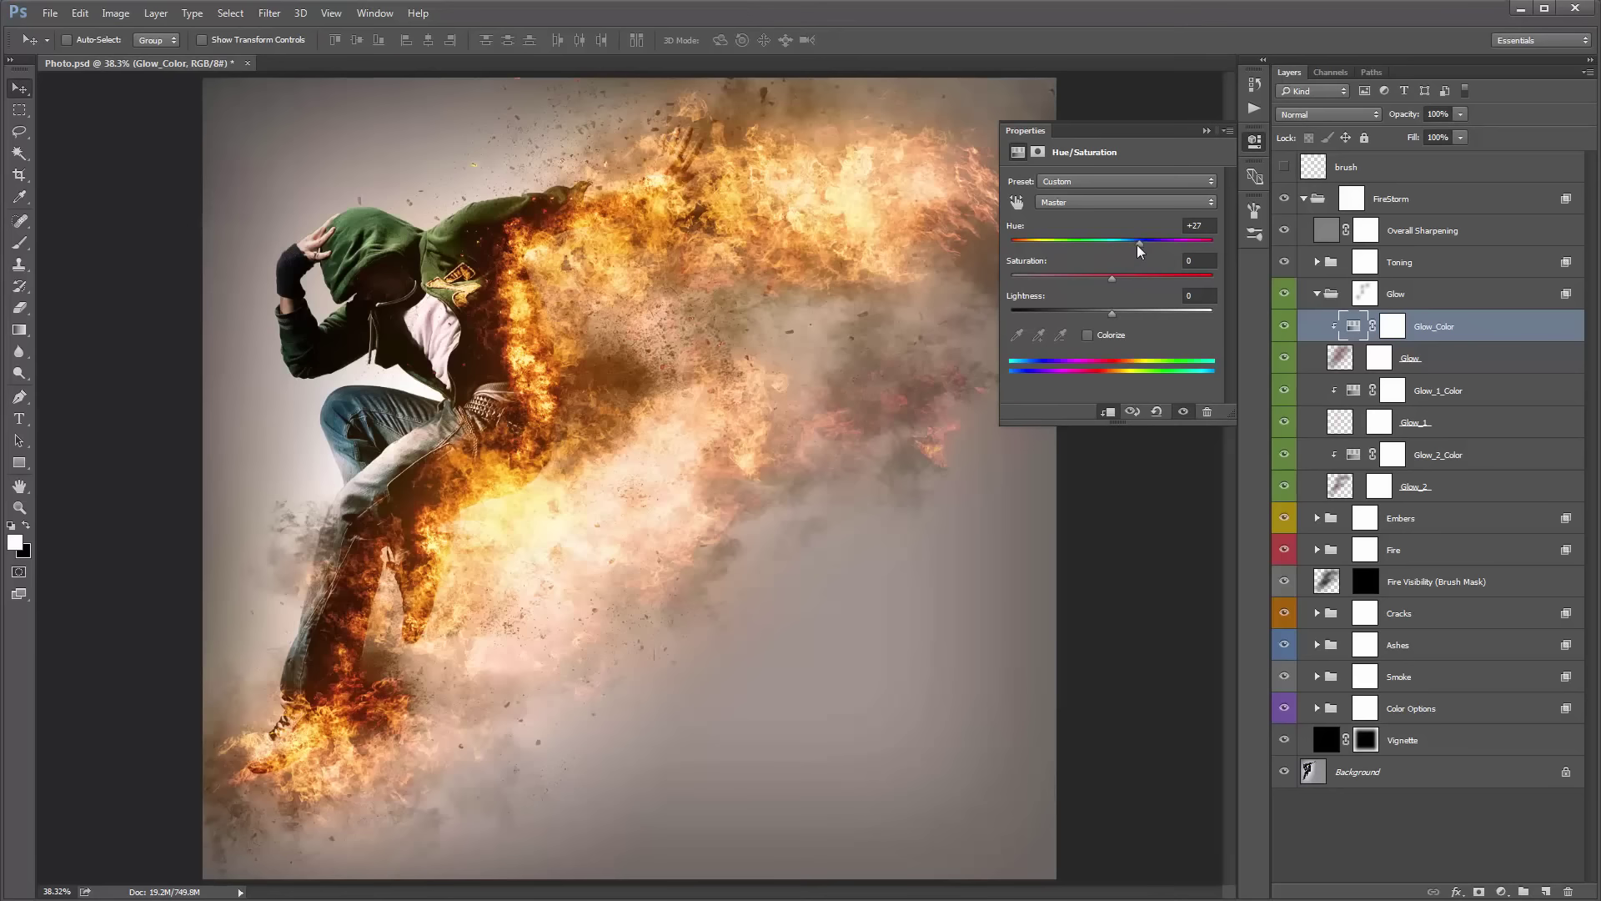
{"action": "left_click_drag", "start_coordinate": [1140, 249], "coordinate": [1111, 248]}
Try shifting the hue of the Glow_1_Color and Glow_2_Color adjustments, returning each to 0.
{"action": "left_click", "coordinate": [1423, 423]}
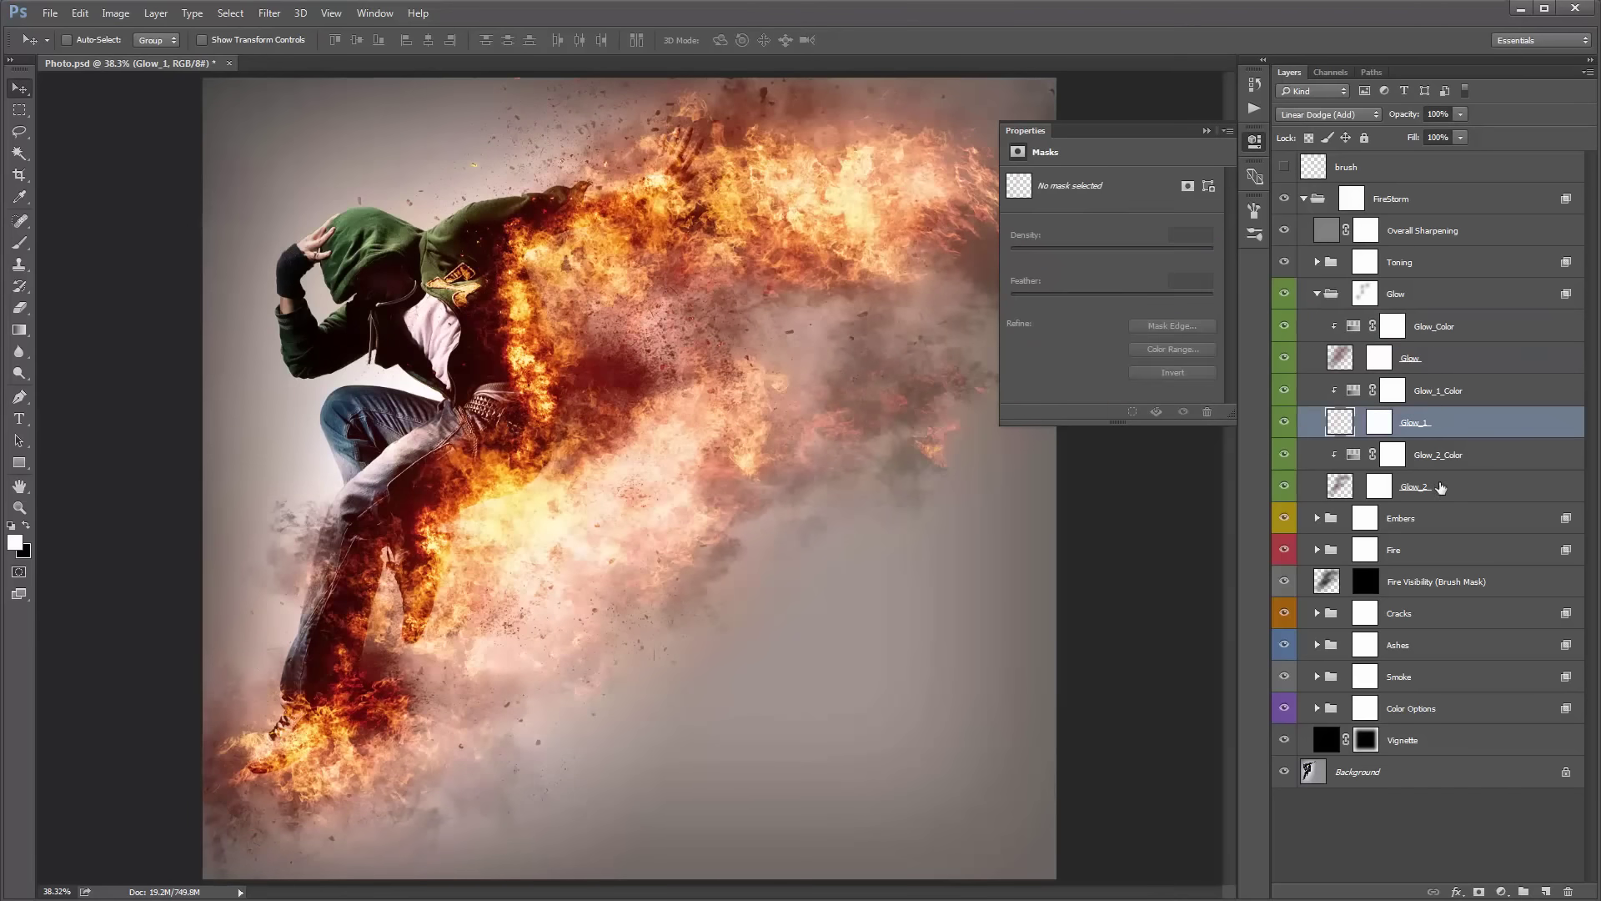
{"action": "left_click", "coordinate": [1357, 392]}
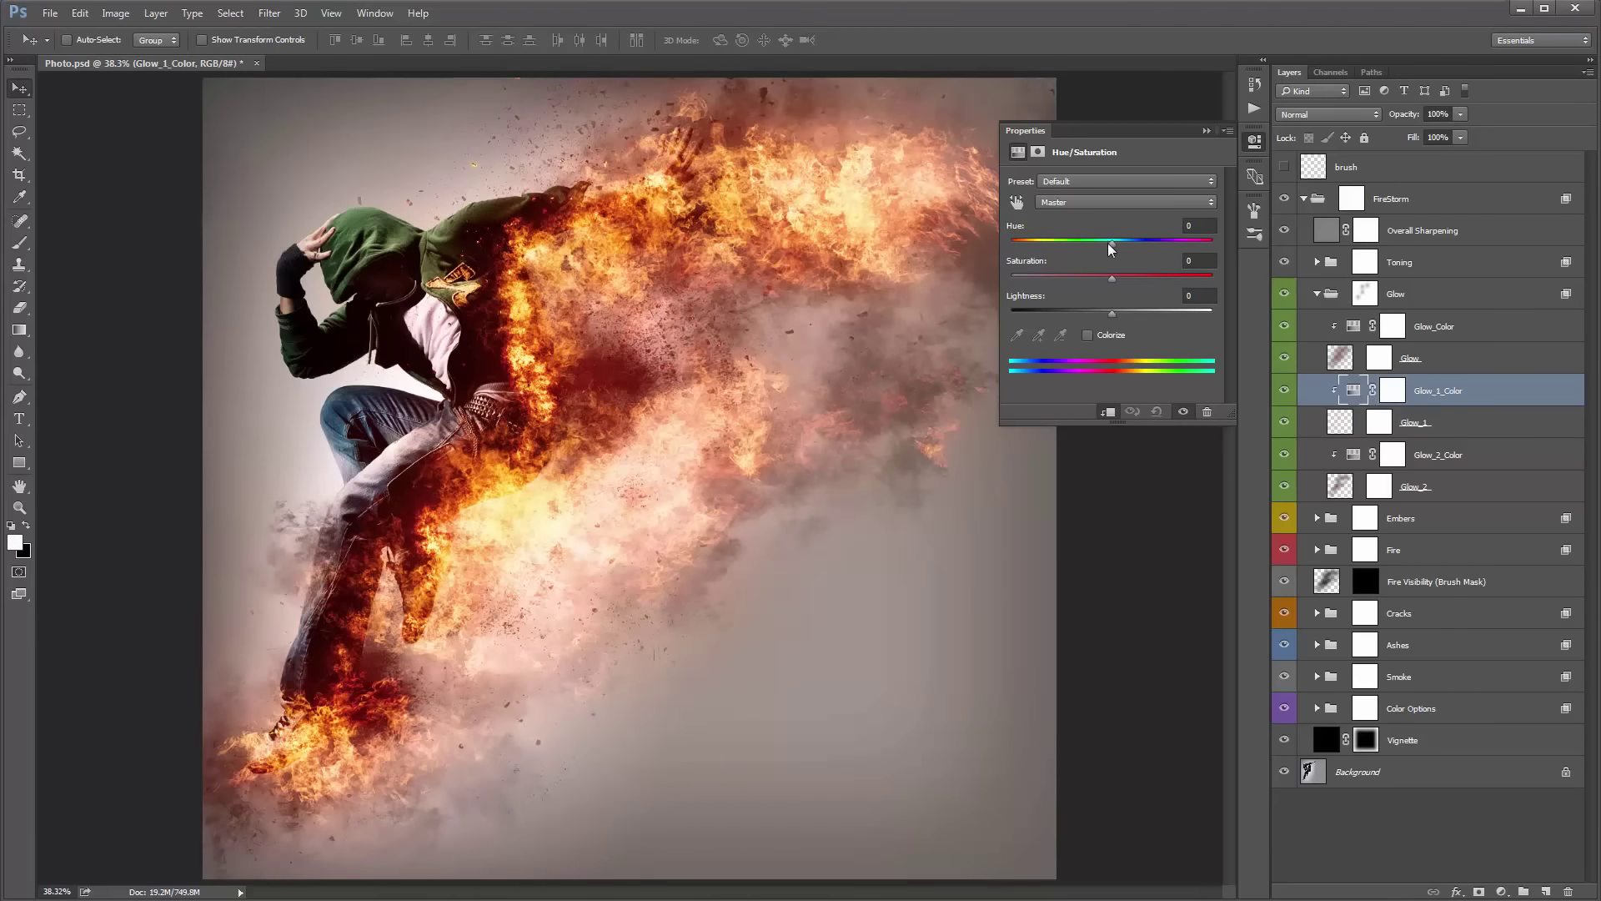
{"action": "mouse_move", "coordinate": [1112, 244]}
{"action": "left_mouse_down"}
{"action": "mouse_move", "coordinate": [1037, 248]}
{"action": "mouse_move", "coordinate": [1114, 246]}
{"action": "left_mouse_up"}
{"action": "left_click", "coordinate": [1349, 457]}
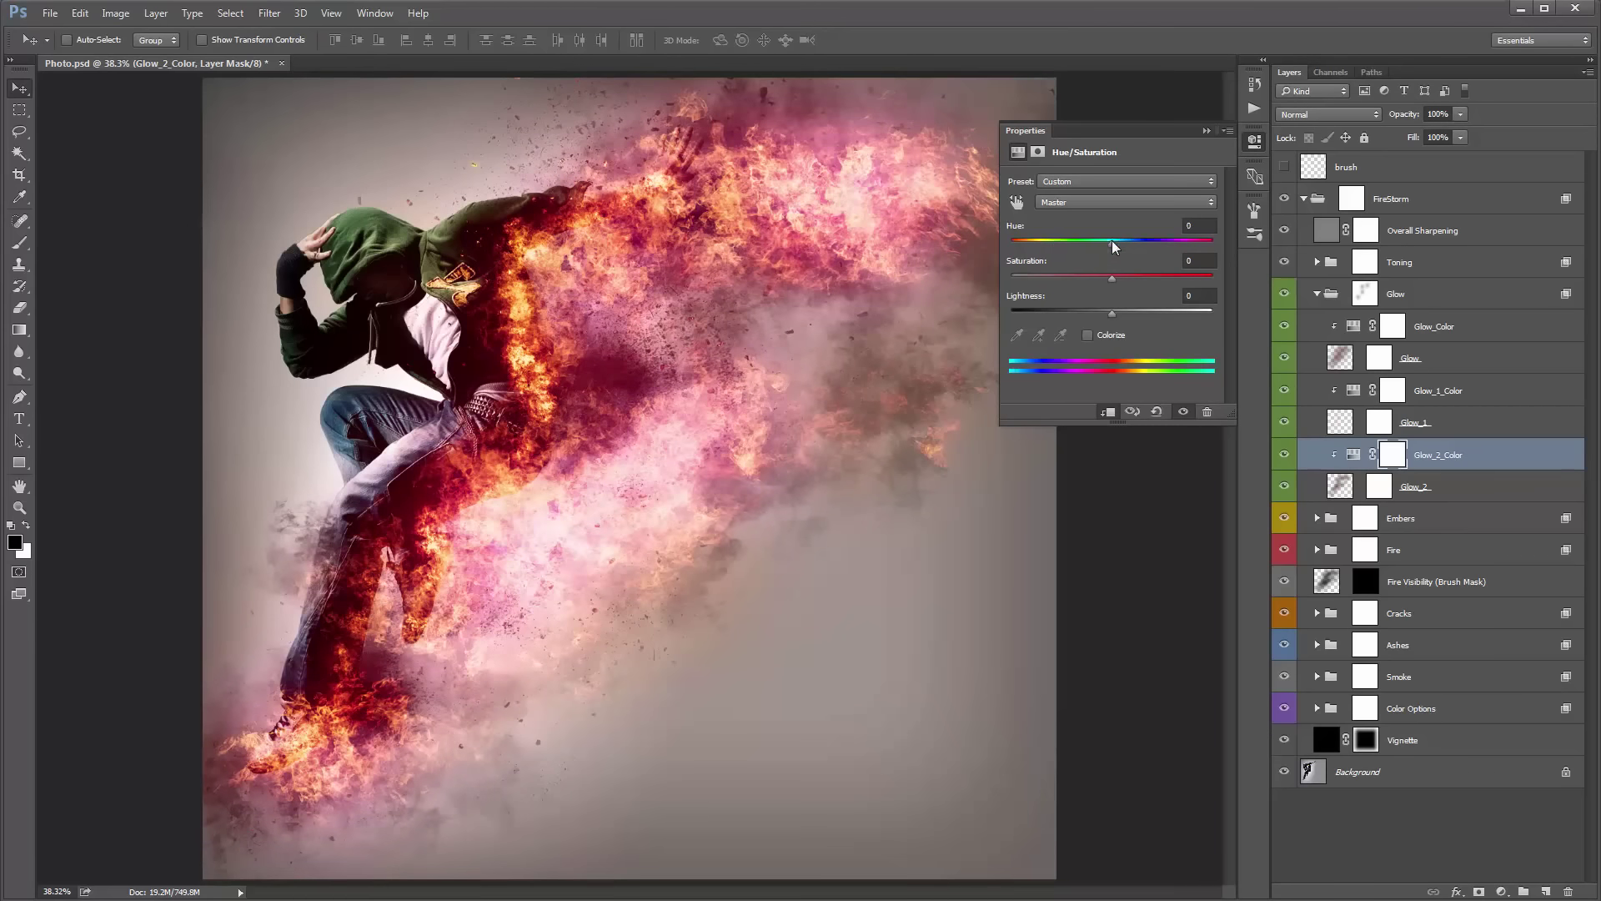
Close the hue and saturation settings and collapse the Glow group.
{"action": "left_click", "coordinate": [1206, 131]}
{"action": "left_click", "coordinate": [1458, 300]}
{"action": "left_click", "coordinate": [1317, 293]}
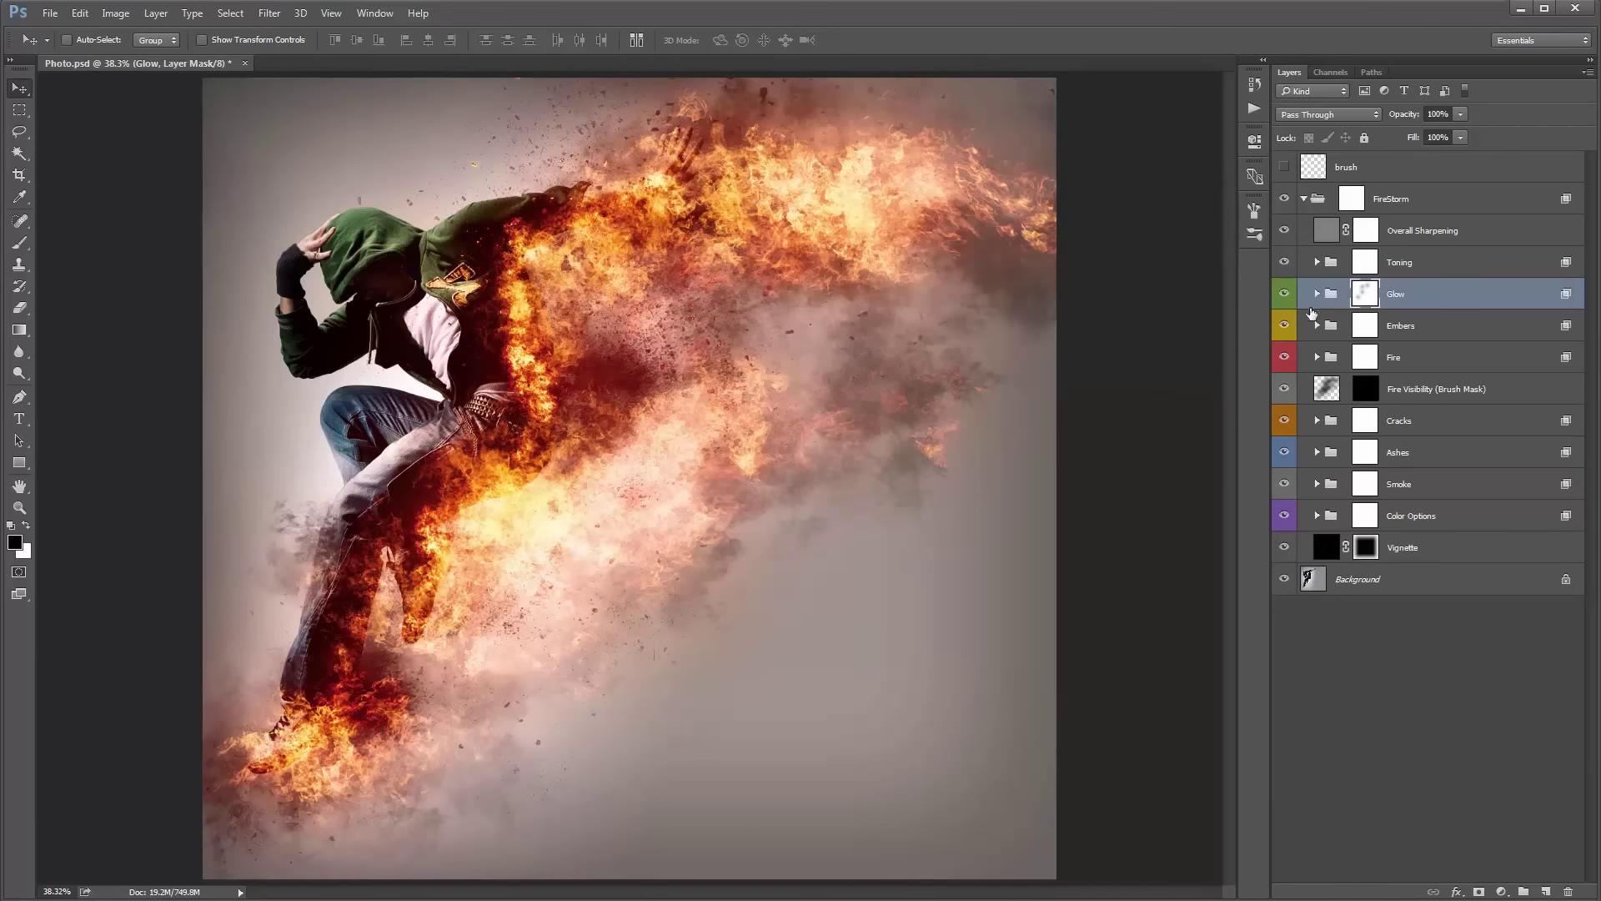
Select the Embers group and examine the embers at 100% around the arm, legs and torso.
{"action": "left_click", "coordinate": [1508, 337]}
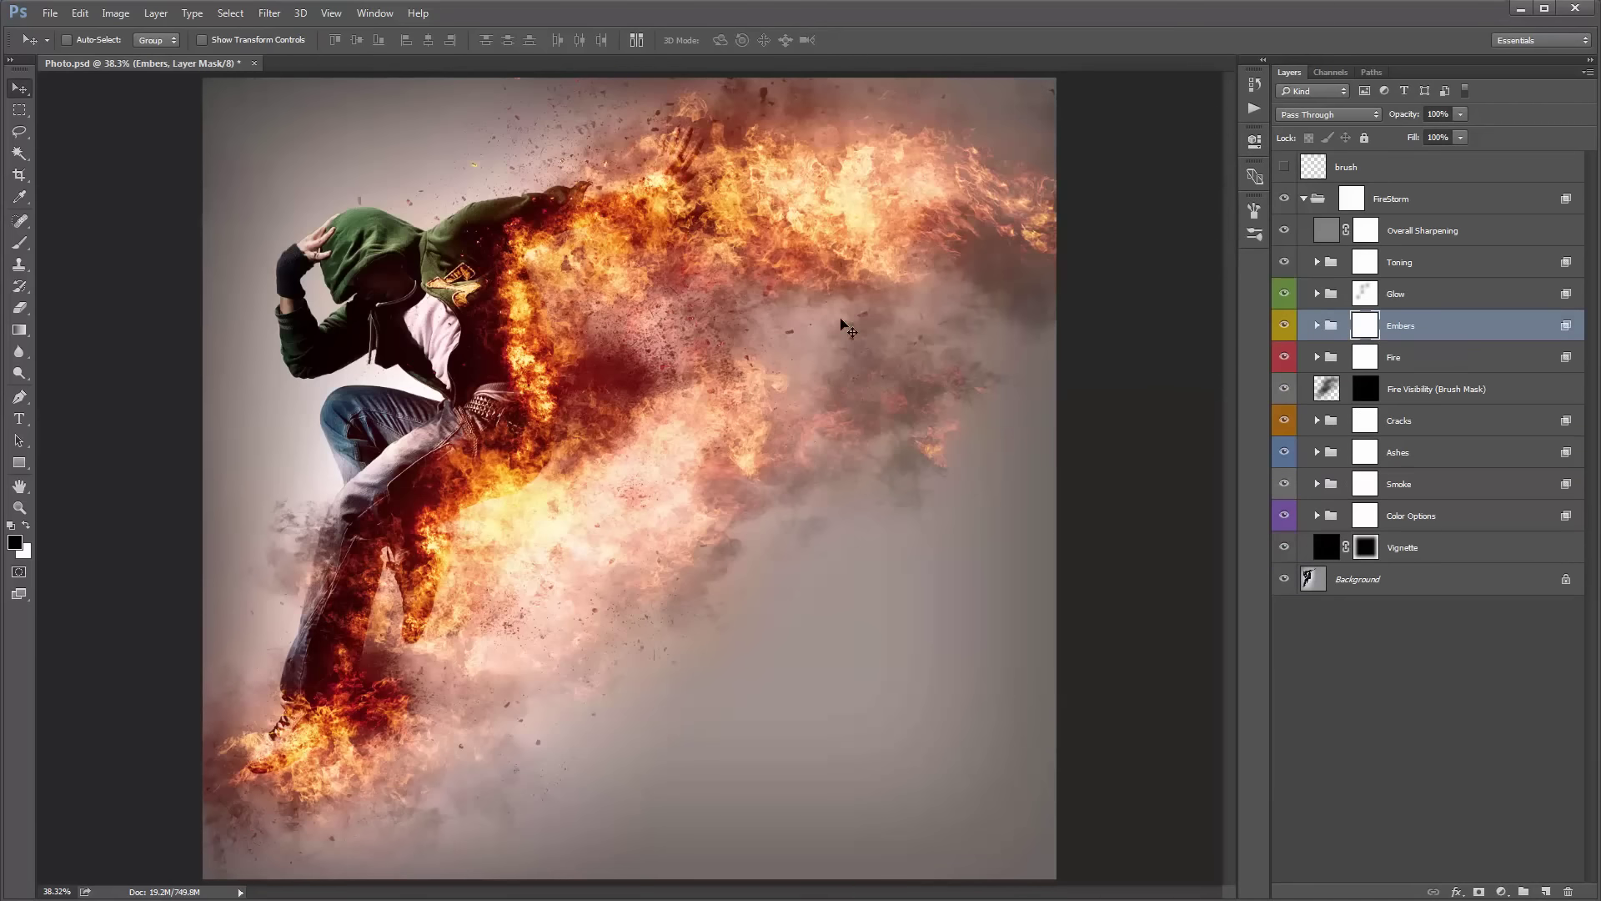
{"action": "key", "text": "ctrl+plus"}
{"action": "key", "text": "ctrl+plus"}
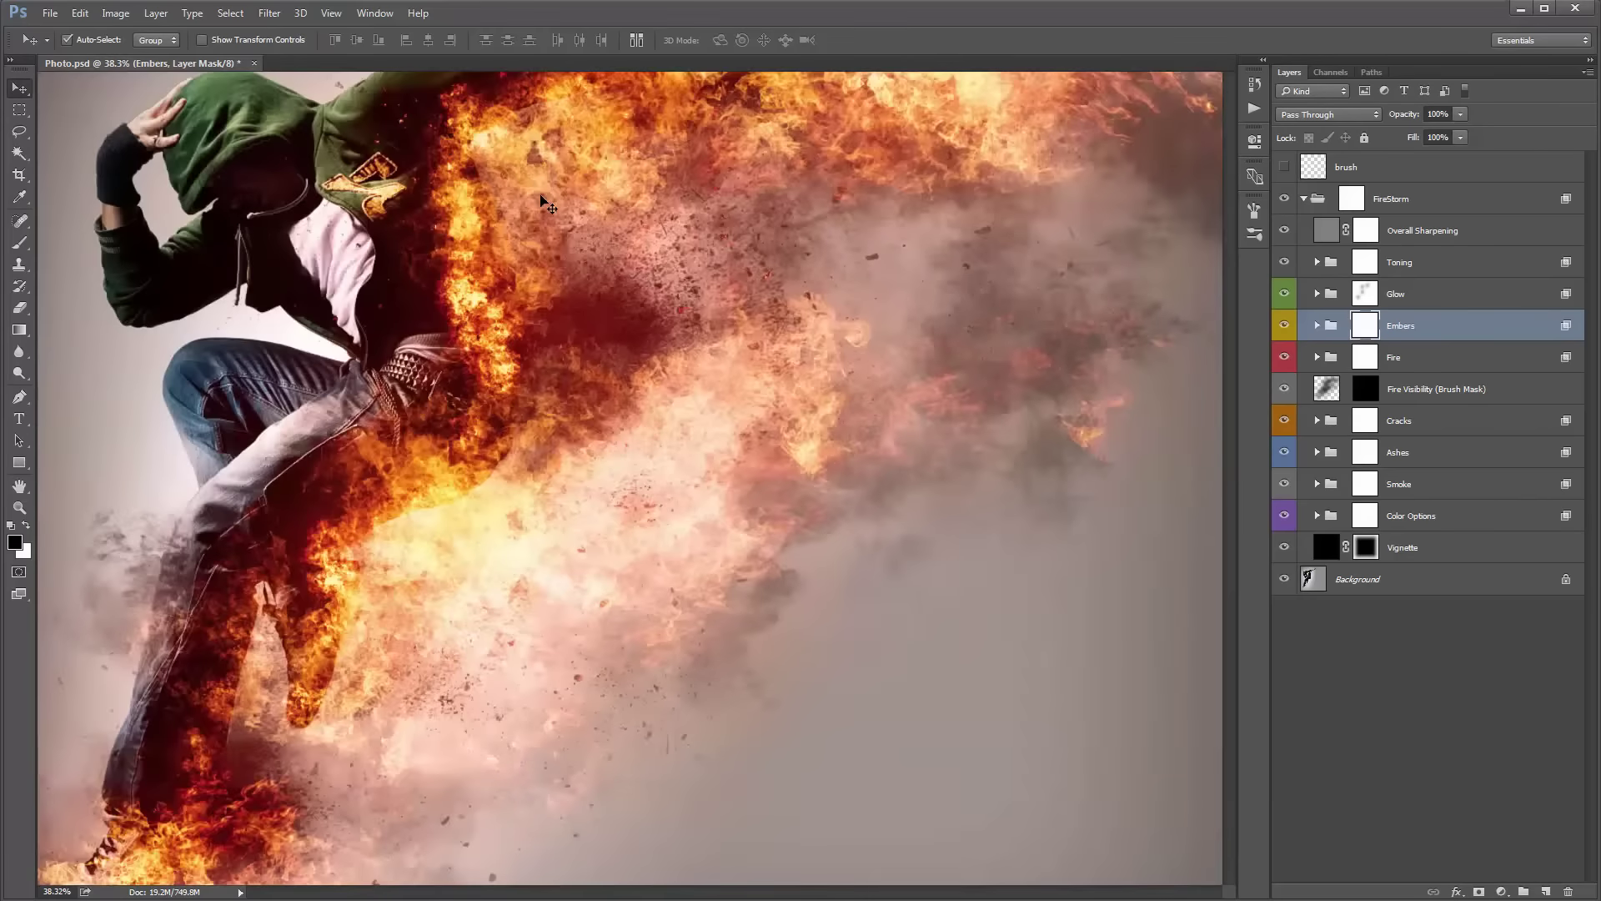
{"action": "key", "text": "ctrl+plus"}
{"action": "left_click_drag", "start_coordinate": [715, 246], "coordinate": [829, 524]}
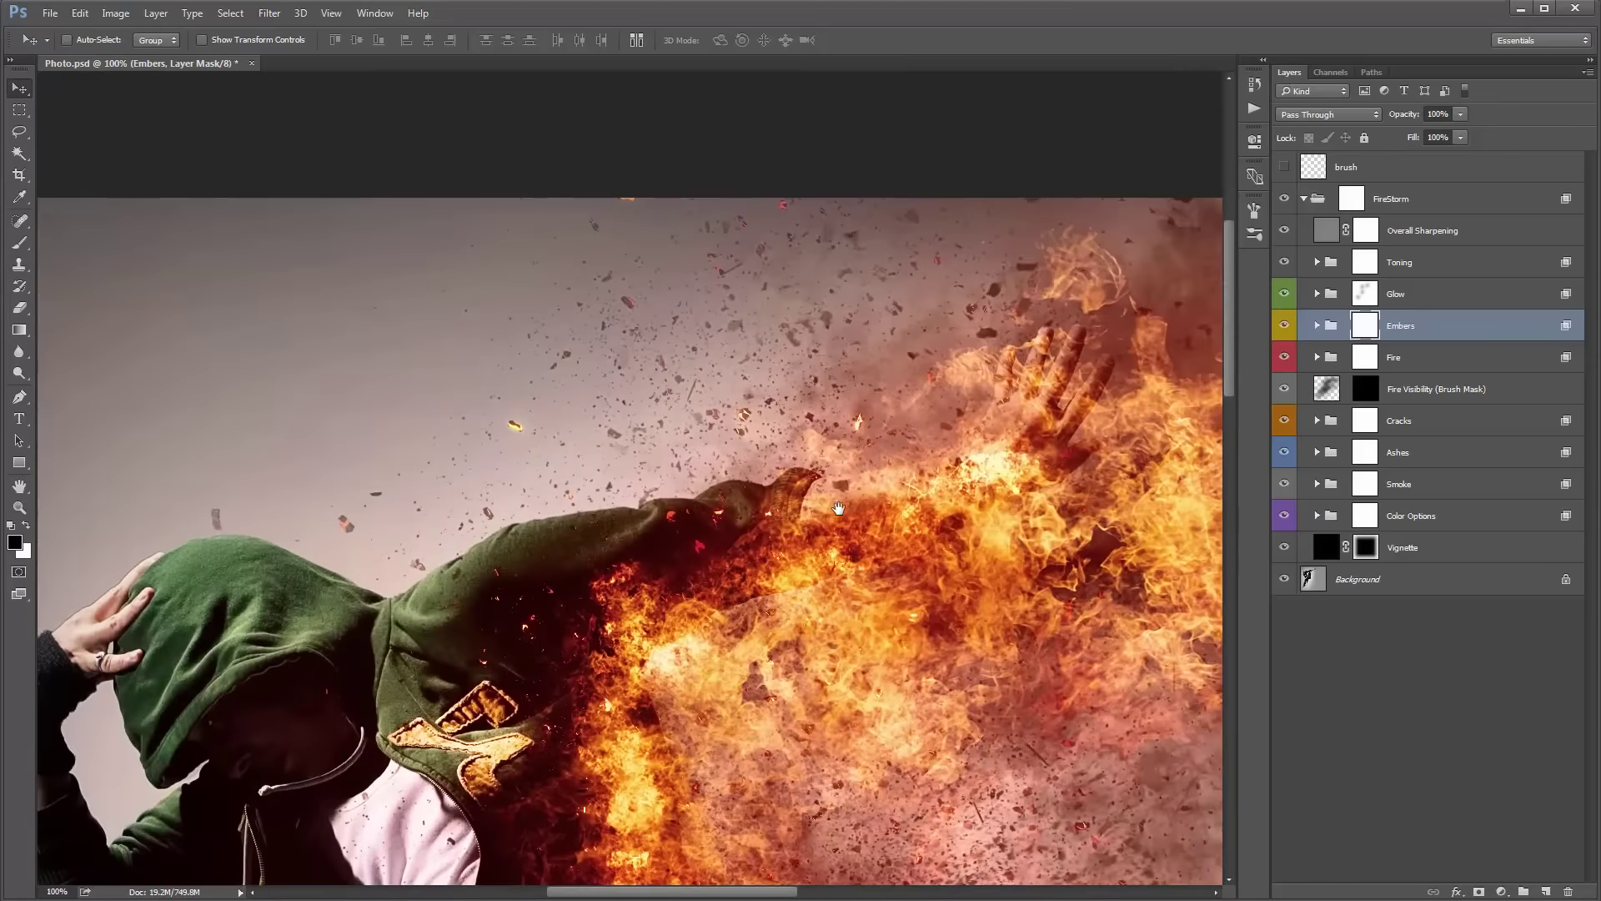
{"action": "mouse_move", "coordinate": [788, 667]}
{"action": "left_mouse_down"}
{"action": "mouse_move", "coordinate": [850, 539]}
{"action": "mouse_move", "coordinate": [801, 276]}
{"action": "left_mouse_up"}
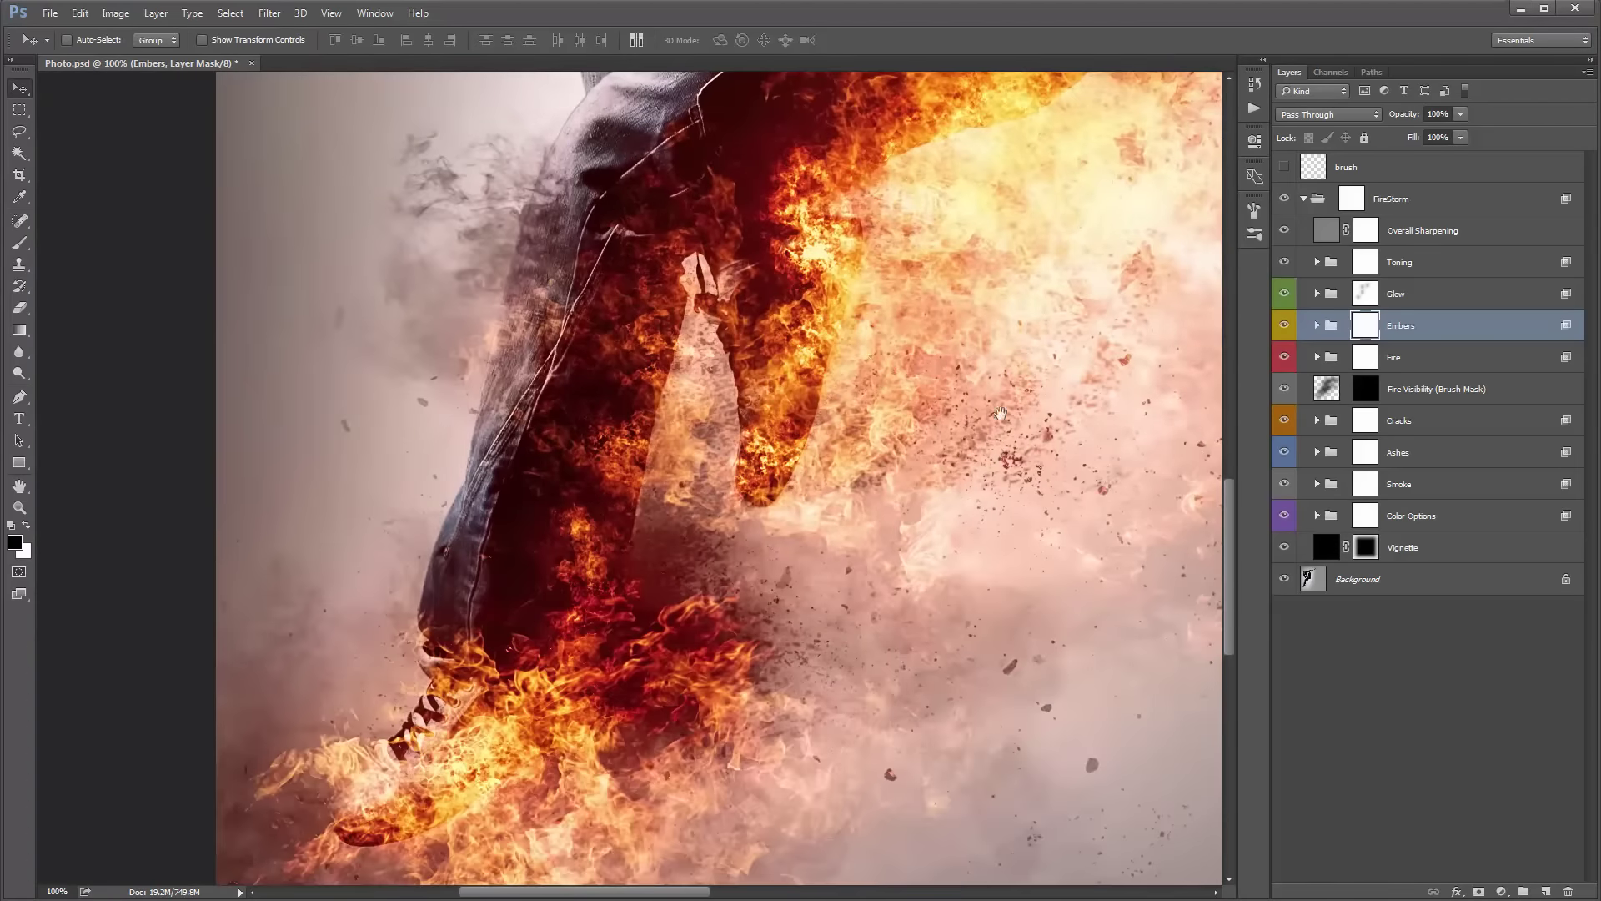
{"action": "mouse_move", "coordinate": [1151, 267]}
{"action": "left_mouse_down"}
{"action": "mouse_move", "coordinate": [659, 517]}
{"action": "mouse_move", "coordinate": [703, 605]}
{"action": "mouse_move", "coordinate": [650, 401]}
{"action": "mouse_move", "coordinate": [915, 668]}
{"action": "mouse_move", "coordinate": [834, 467]}
{"action": "mouse_move", "coordinate": [866, 346]}
{"action": "mouse_move", "coordinate": [872, 388]}
{"action": "mouse_move", "coordinate": [945, 440]}
{"action": "mouse_move", "coordinate": [839, 283]}
{"action": "left_mouse_up"}
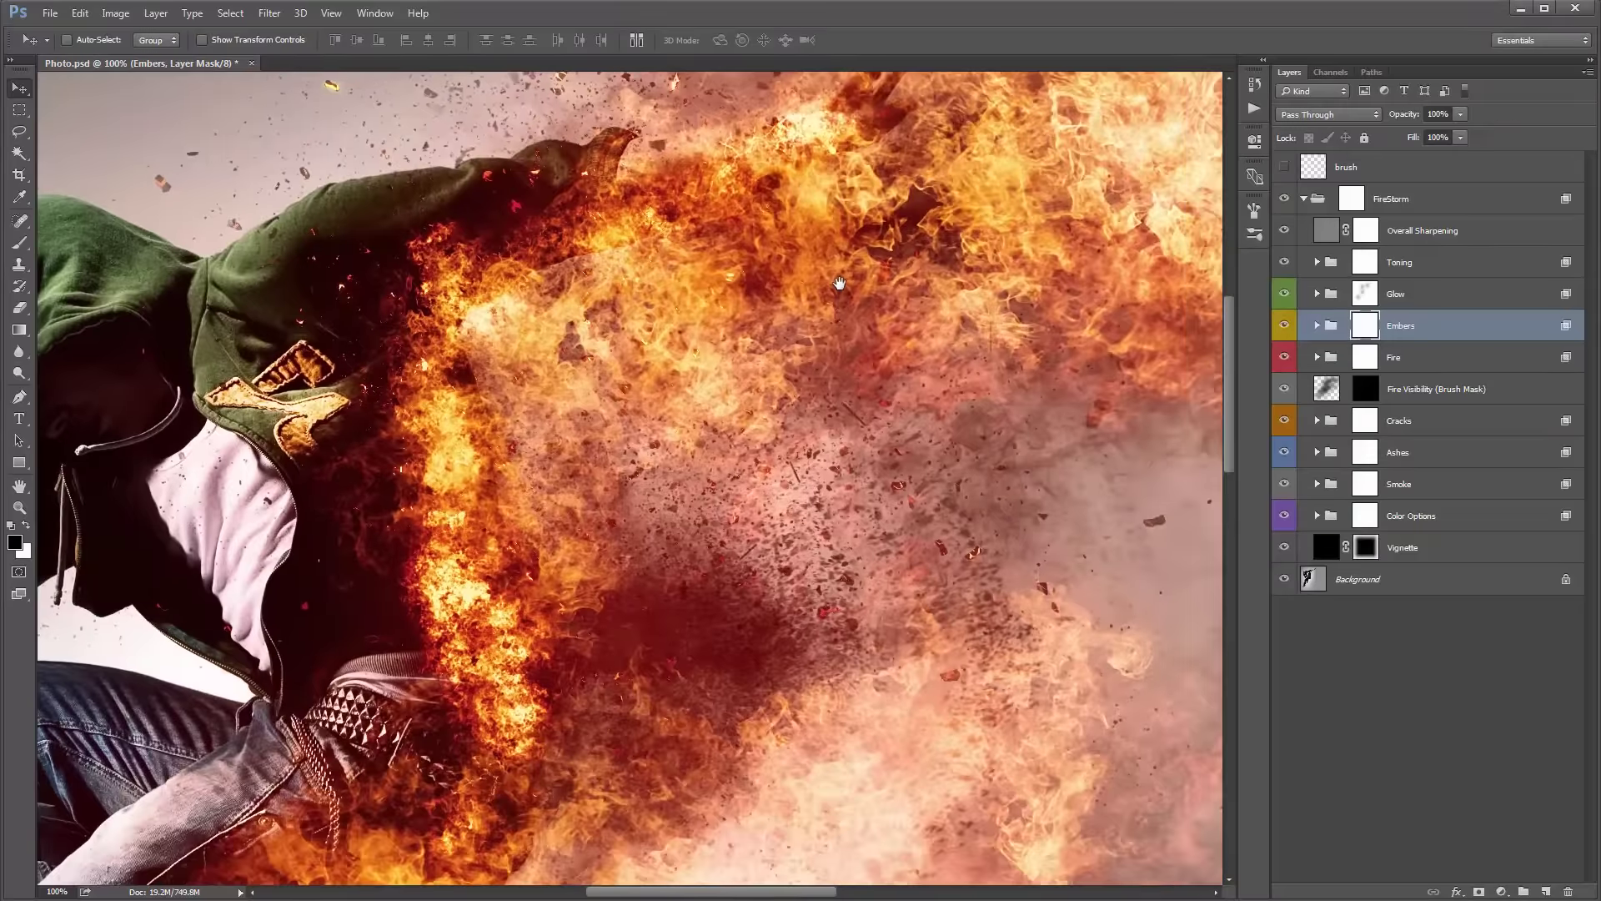
{"action": "left_click_drag", "start_coordinate": [874, 445], "coordinate": [832, 373]}
{"action": "left_click_drag", "start_coordinate": [680, 331], "coordinate": [690, 444]}
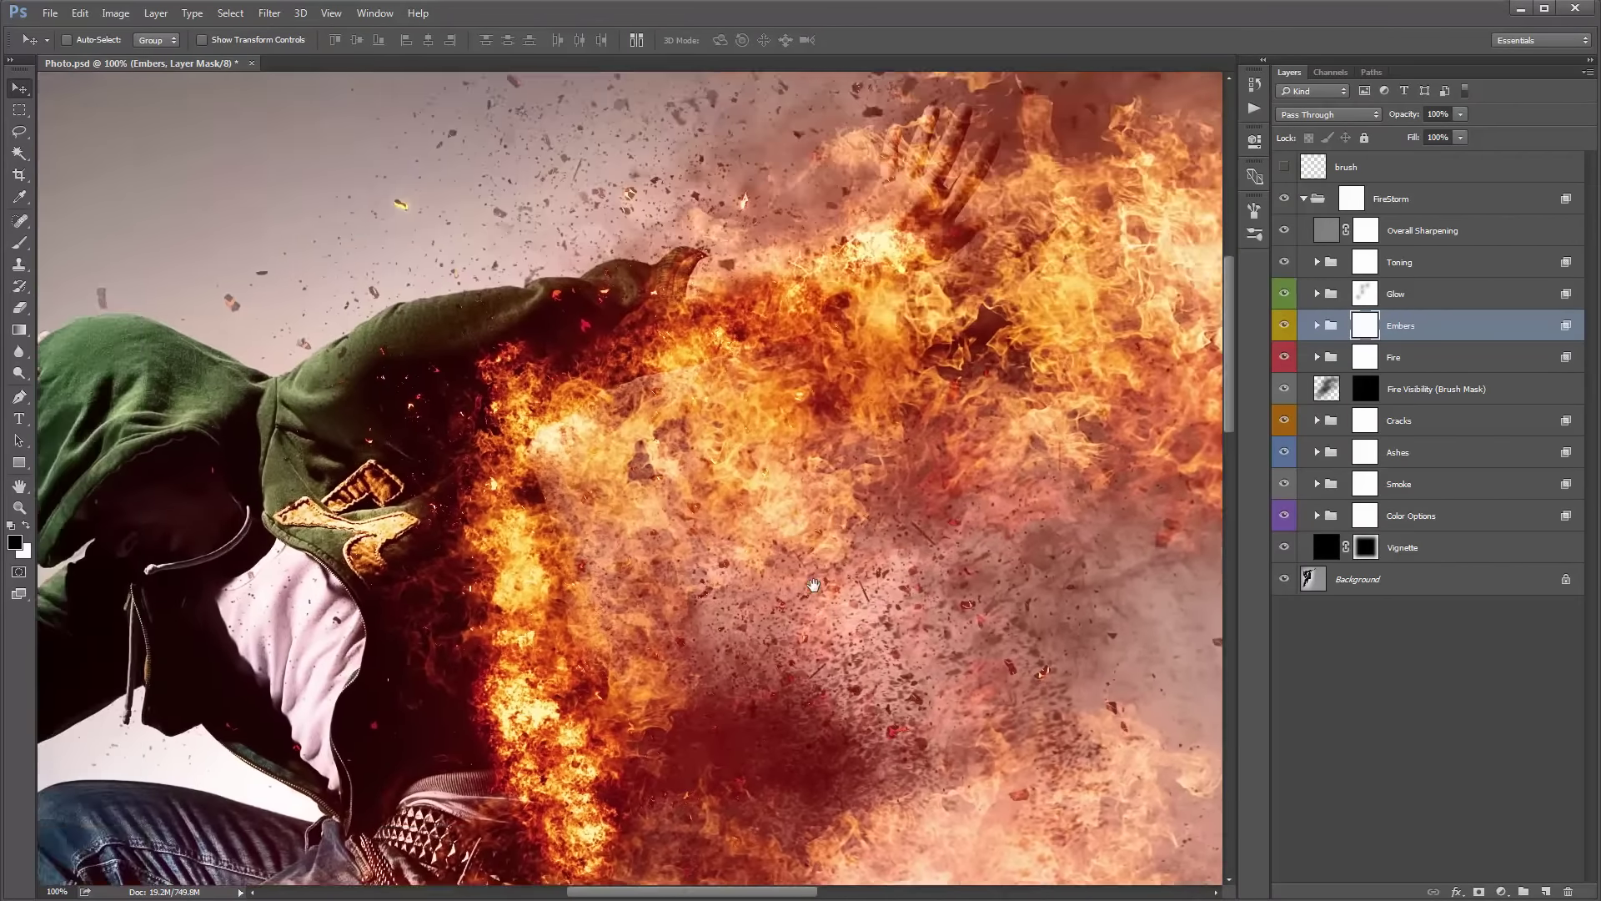
{"action": "left_click_drag", "start_coordinate": [495, 167], "coordinate": [584, 281]}
{"action": "left_click_drag", "start_coordinate": [812, 223], "coordinate": [771, 329]}
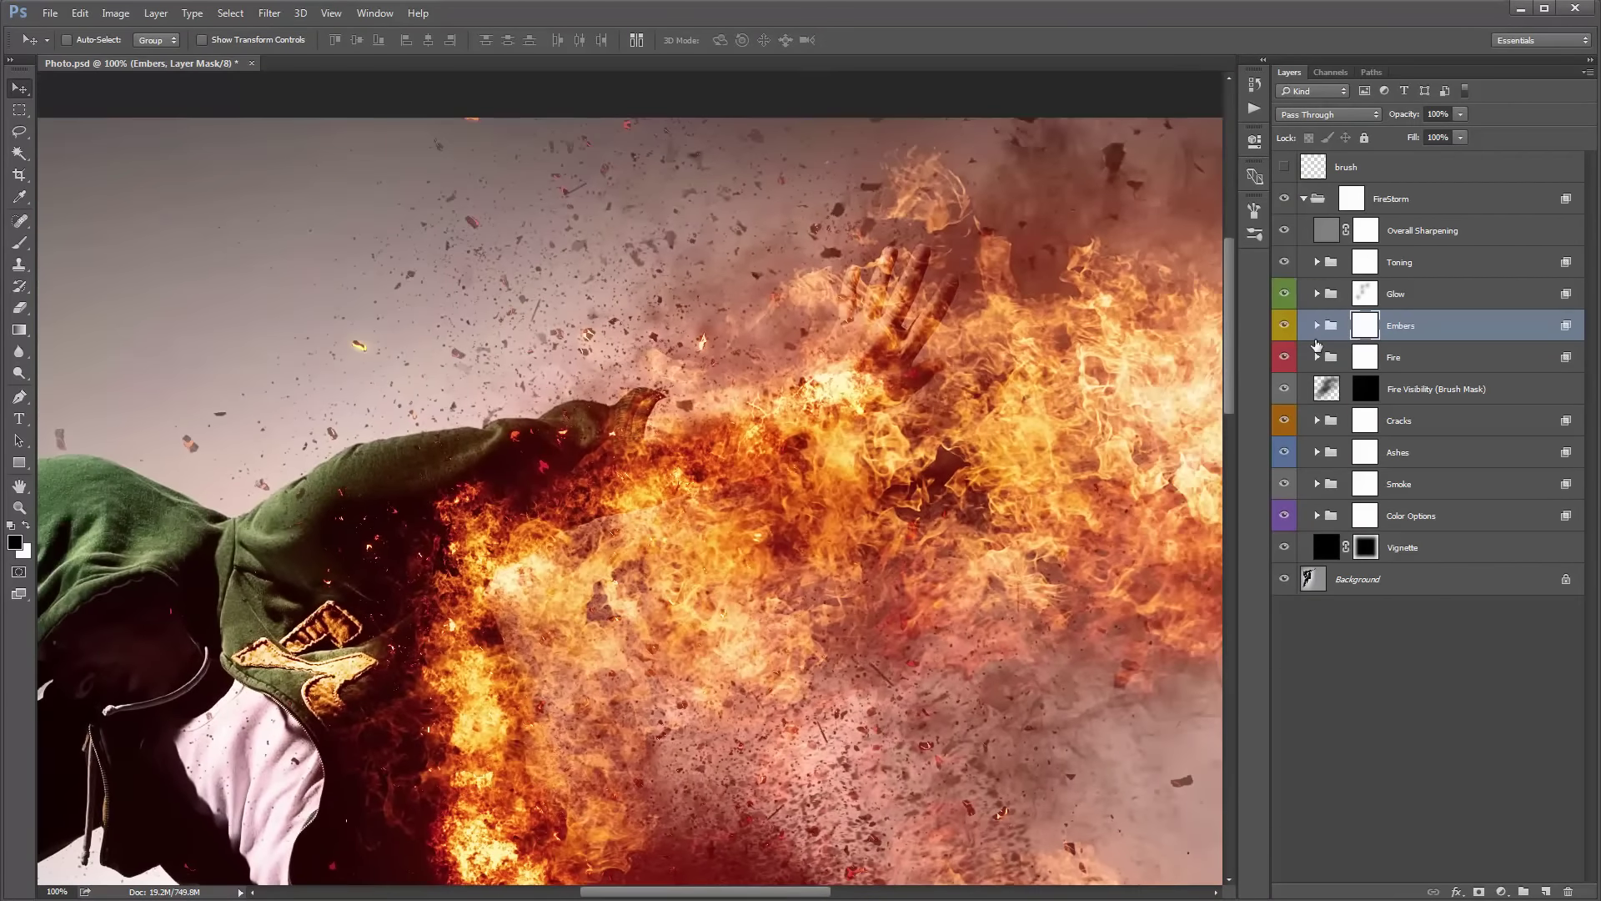
Compare the image with and without the Embers group, leaving it visible.
{"action": "left_click", "coordinate": [1284, 326]}
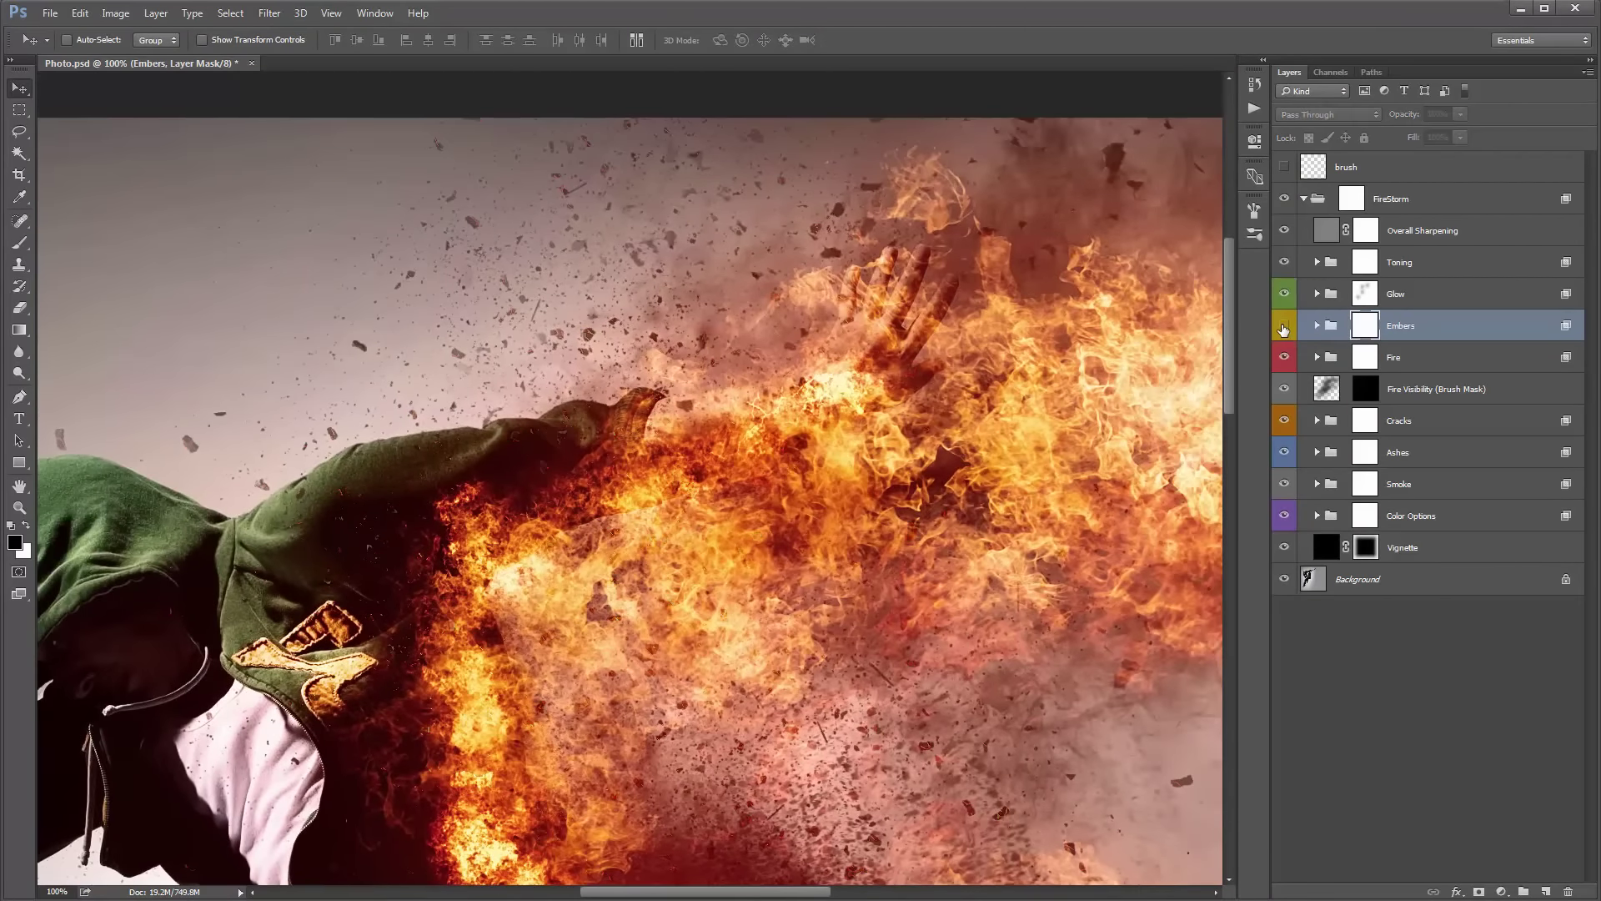
{"action": "left_click", "coordinate": [1284, 326]}
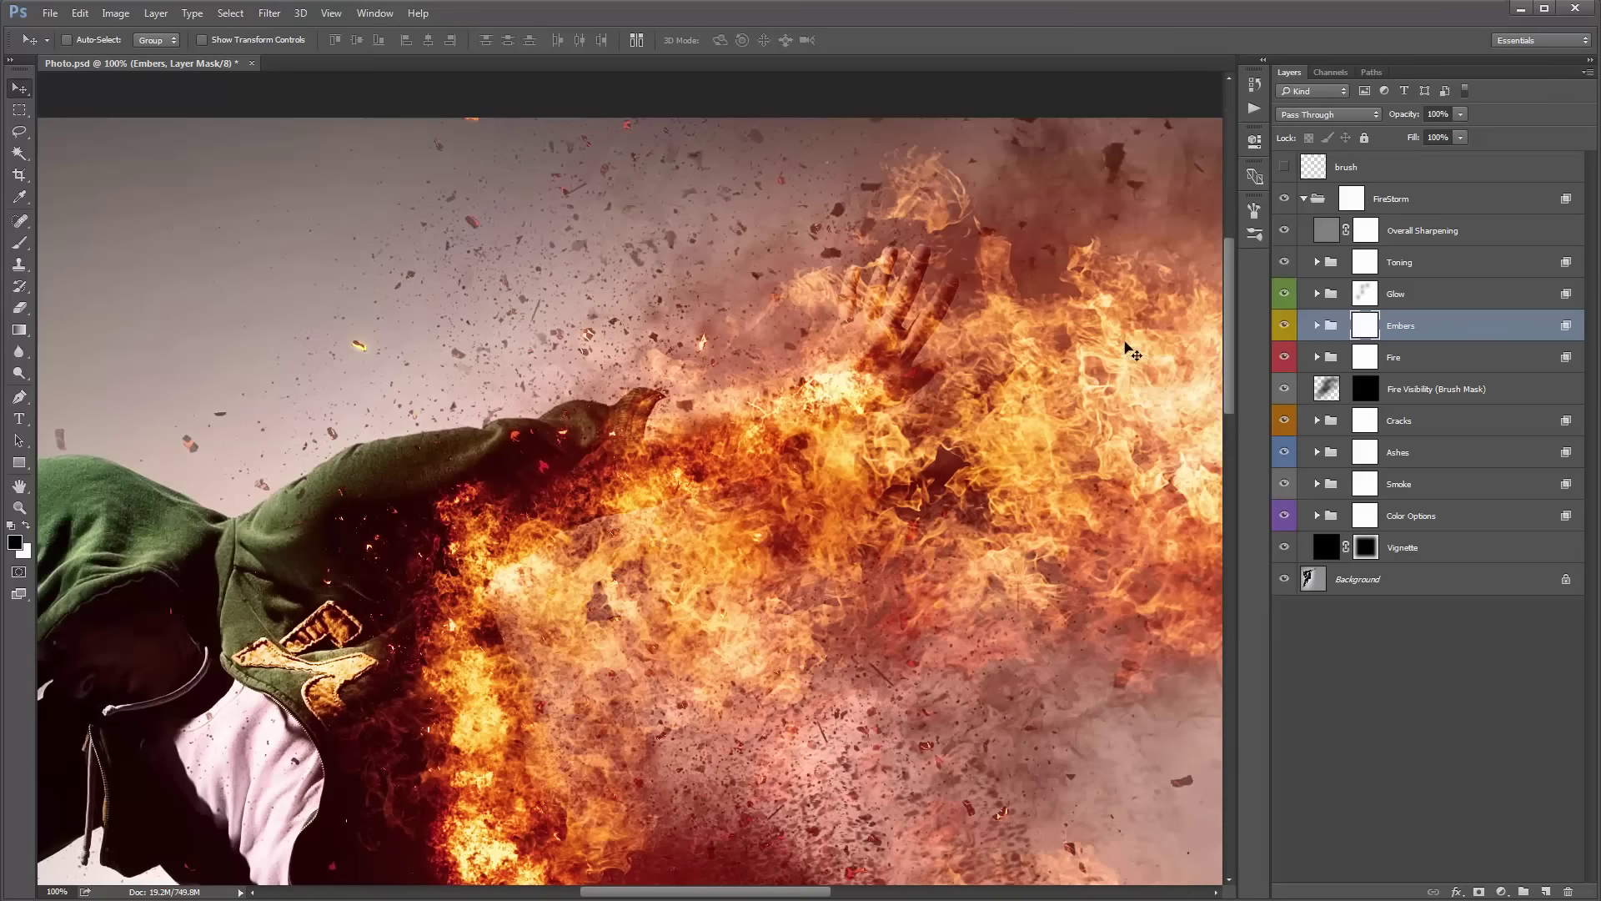
{"action": "left_click", "coordinate": [1284, 324]}
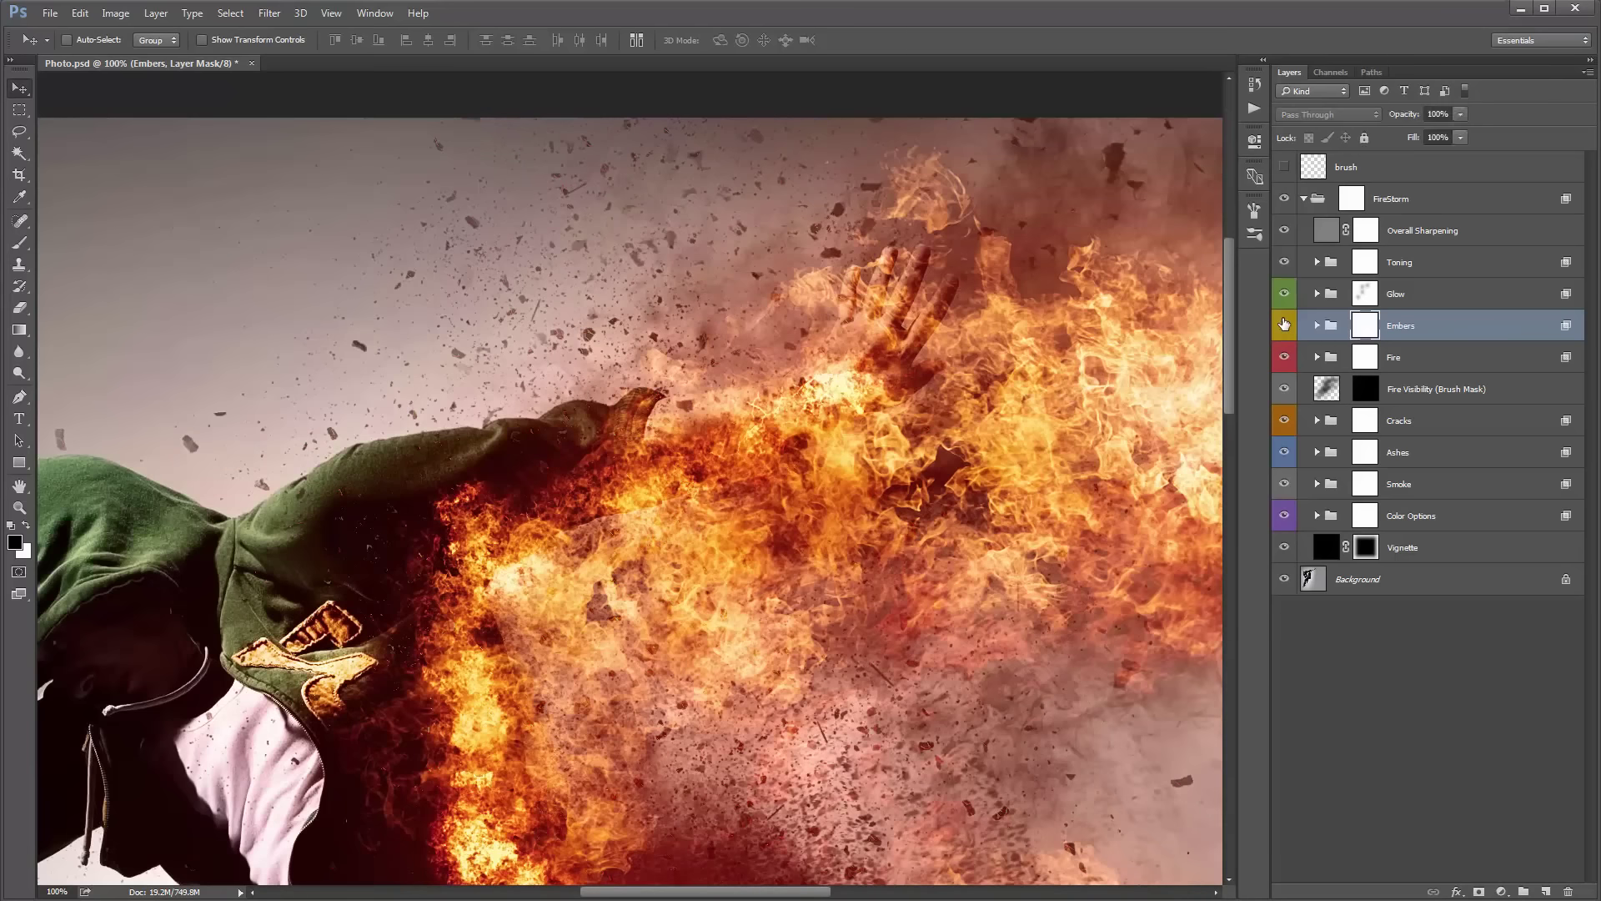
{"action": "left_click", "coordinate": [1284, 325]}
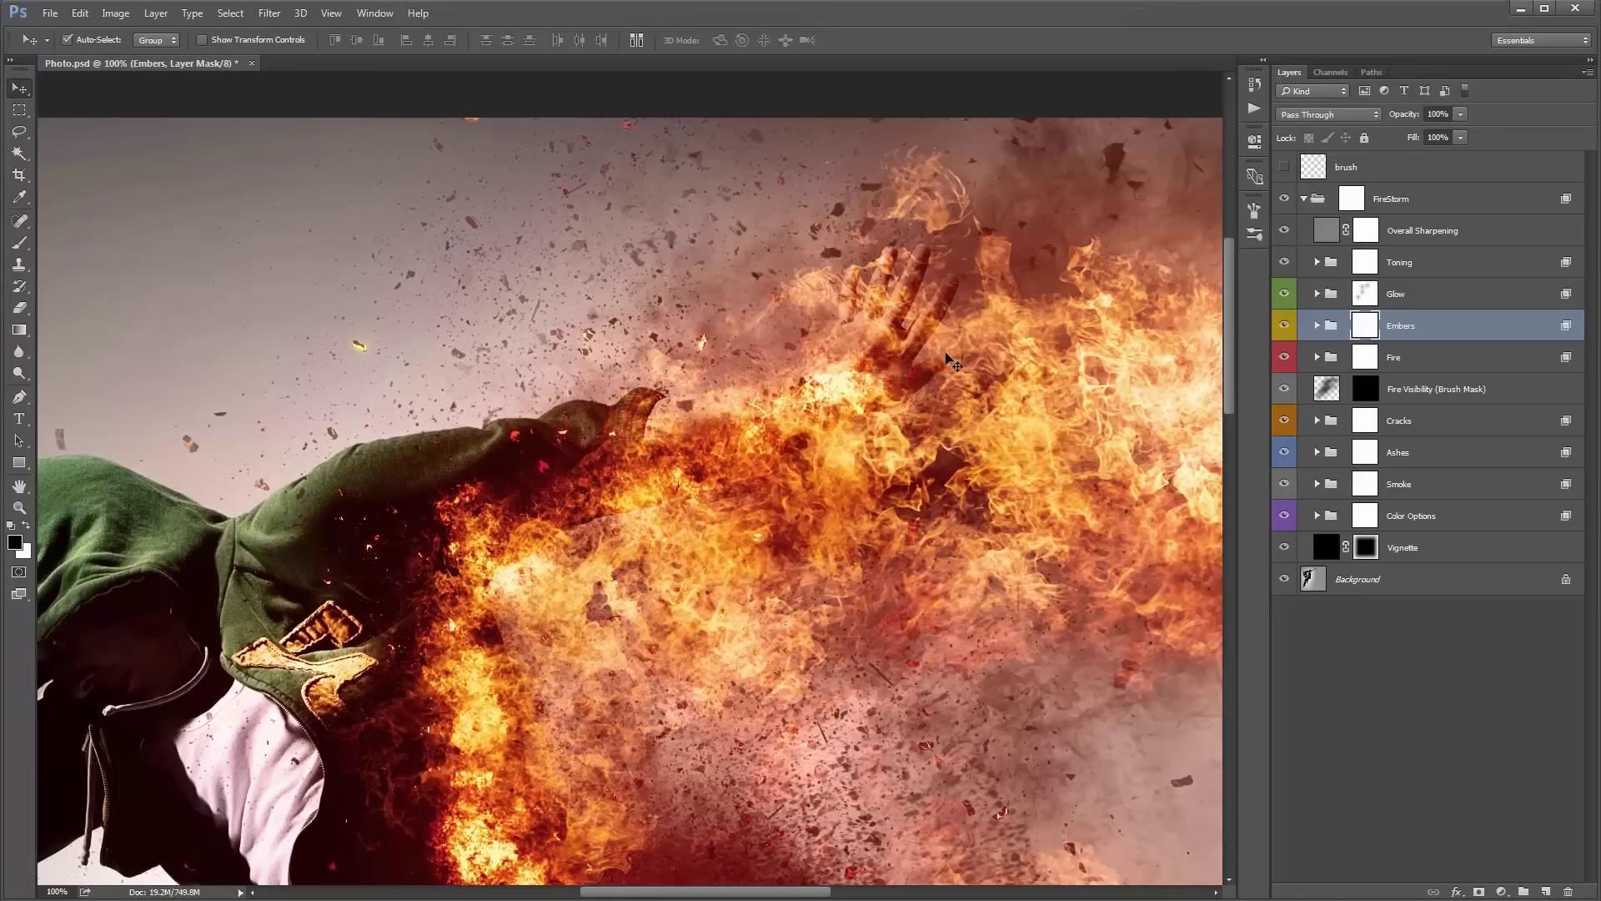
Duplicate the Embers group to intensify the embers, comparing with and without the copy, and view the whole image.
{"action": "key", "text": "ctrl+j"}
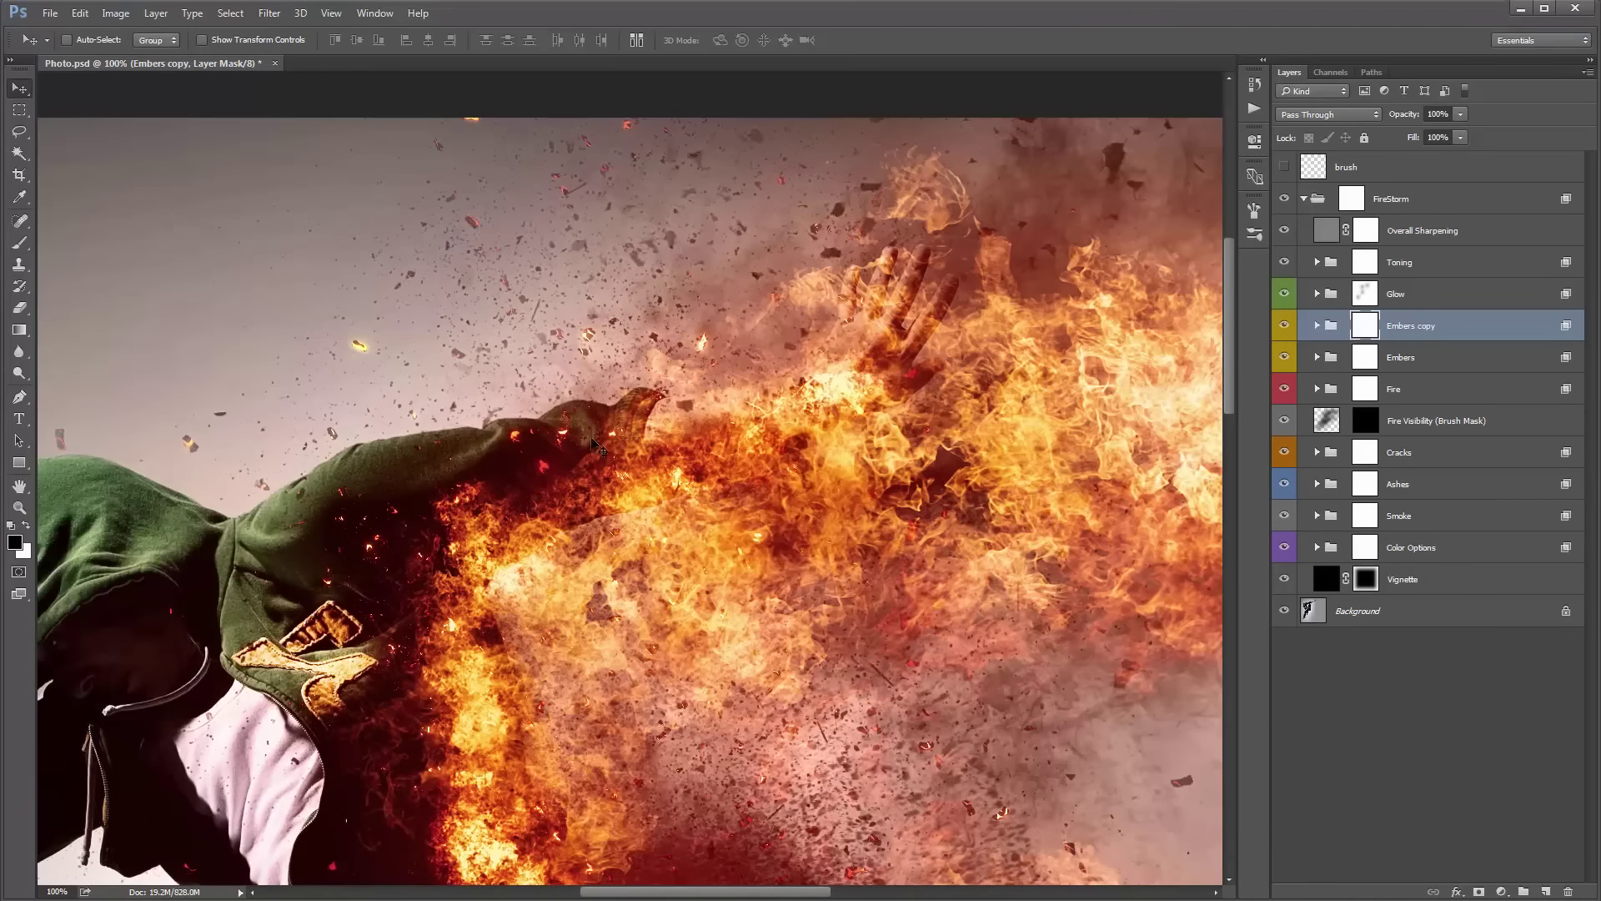
{"action": "key", "text": "ctrl+z"}
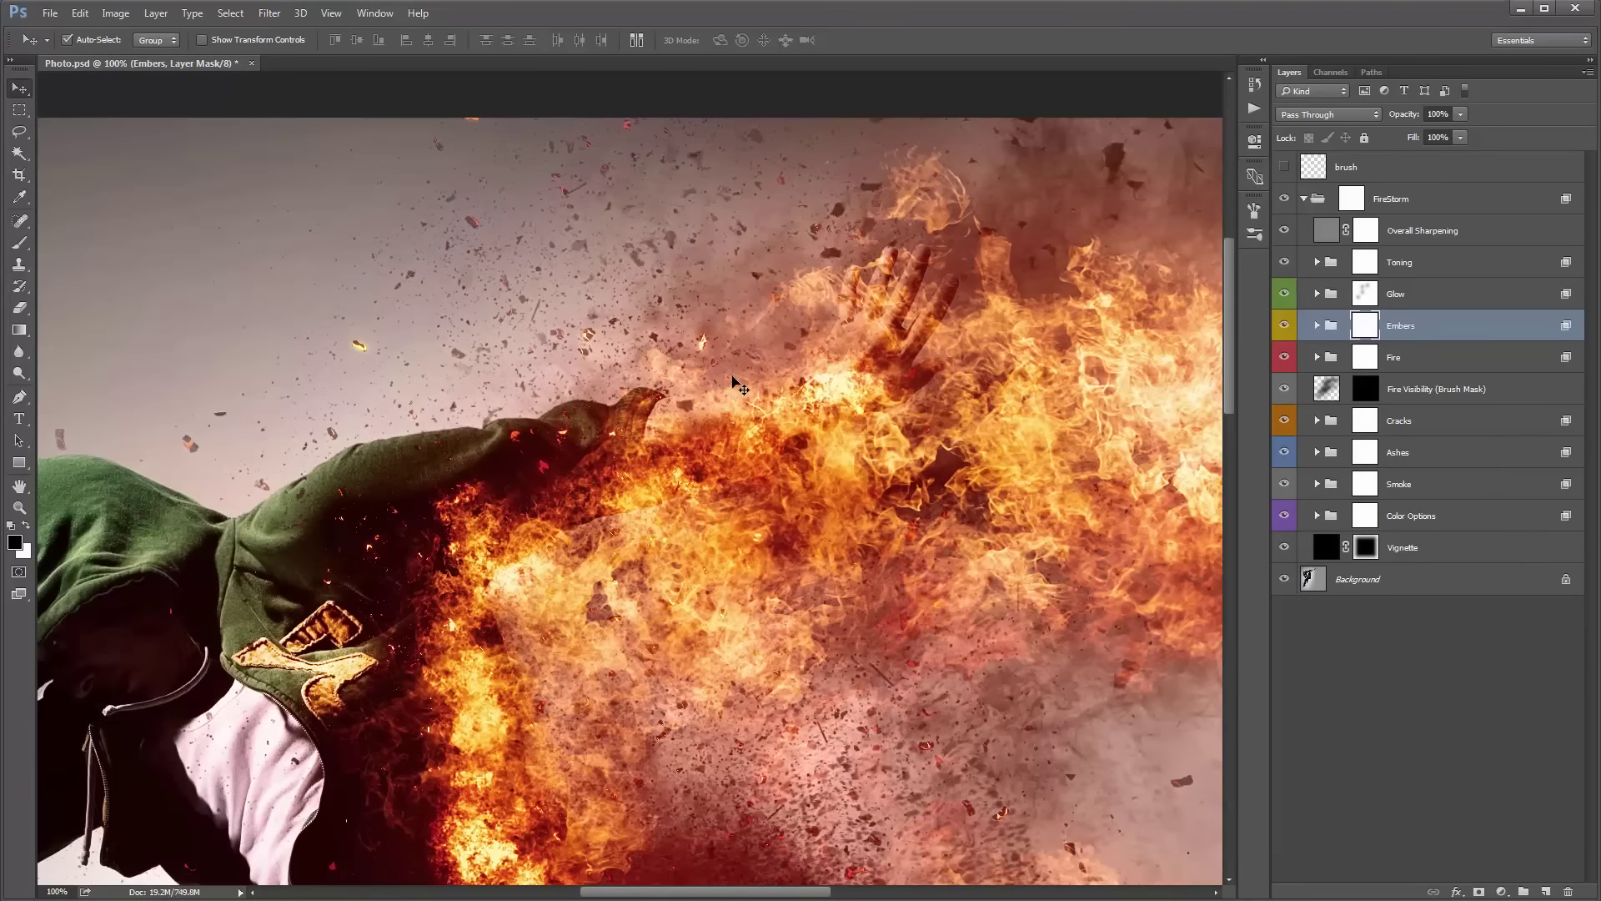
{"action": "key", "text": "ctrl+j"}
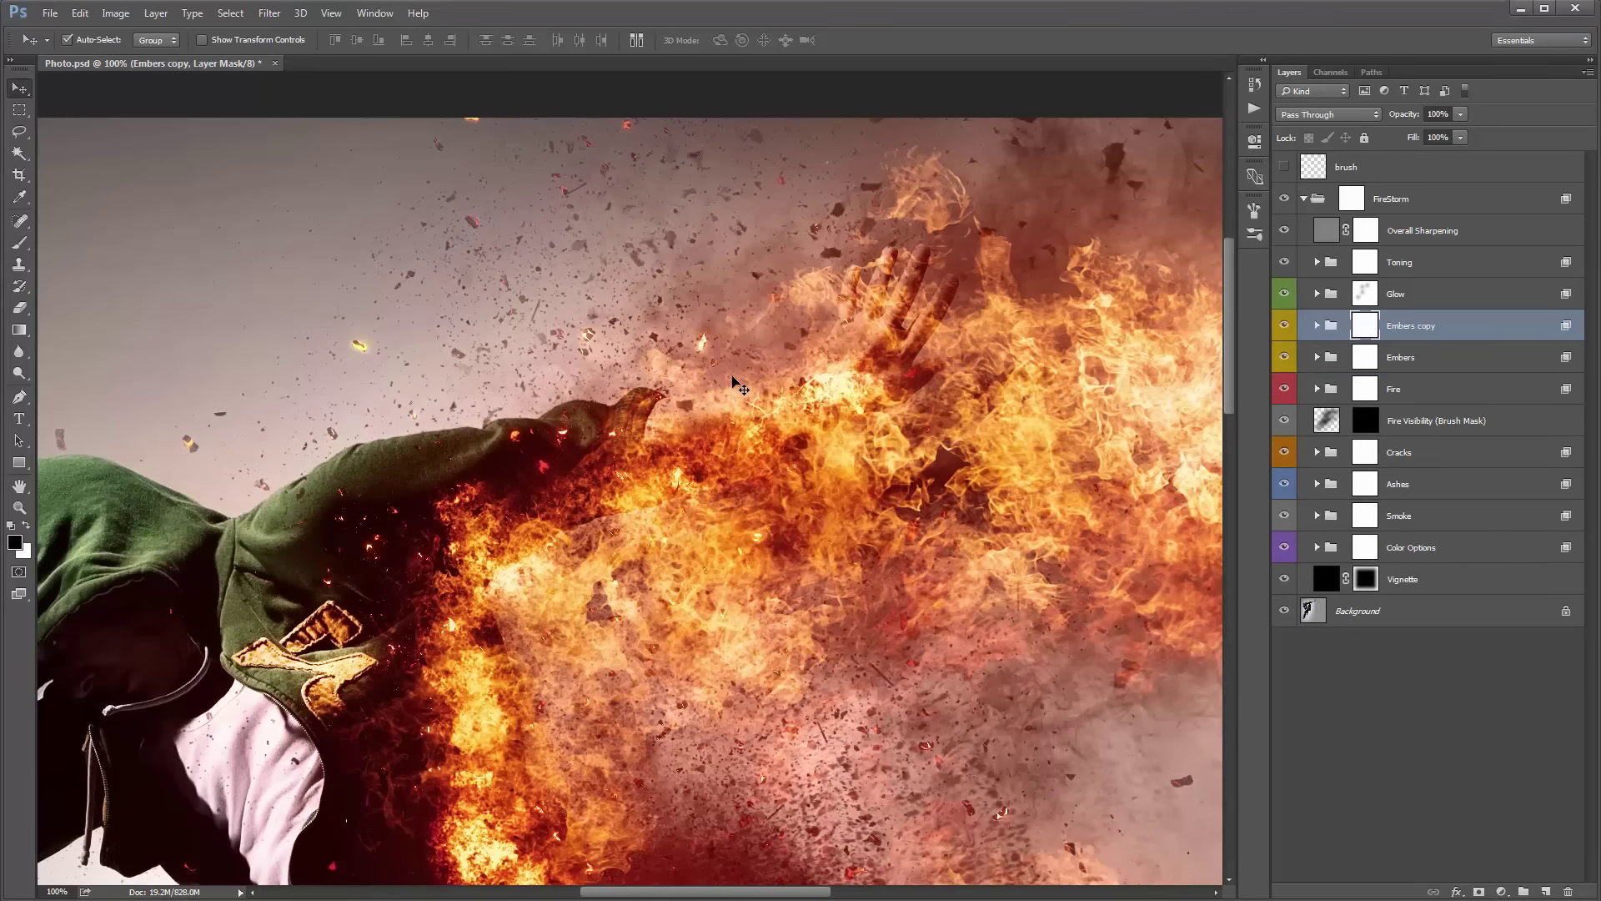
{"action": "key", "text": "ctrl+0"}
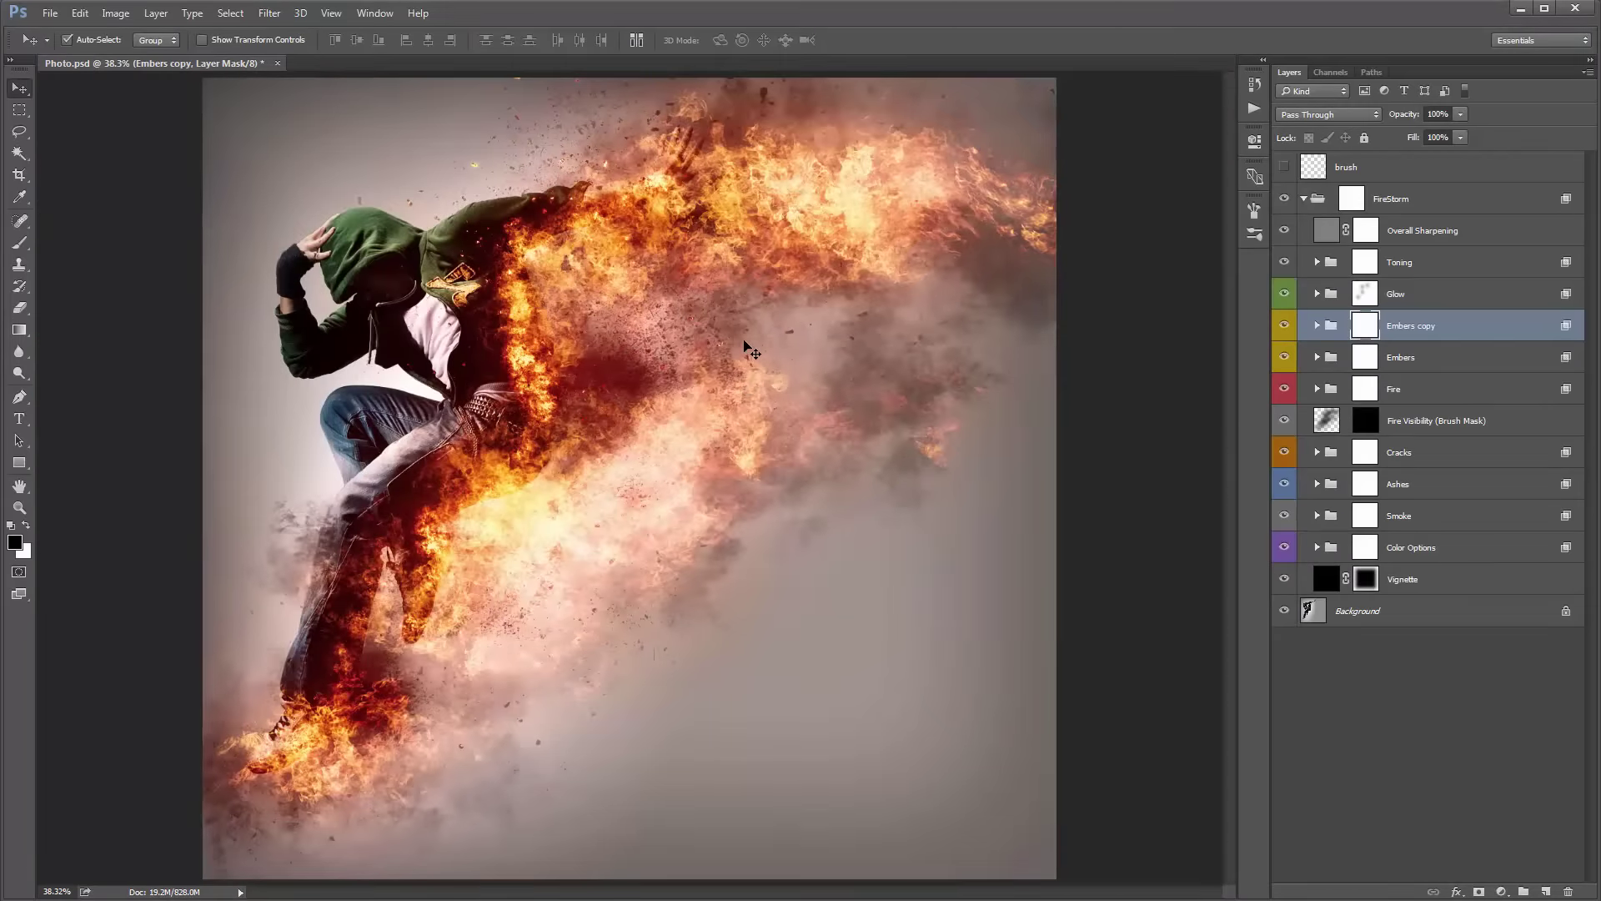
Duplicate the Embers copy group and merge the new duplicate into a single layer.
{"action": "key", "text": "ctrl+j"}
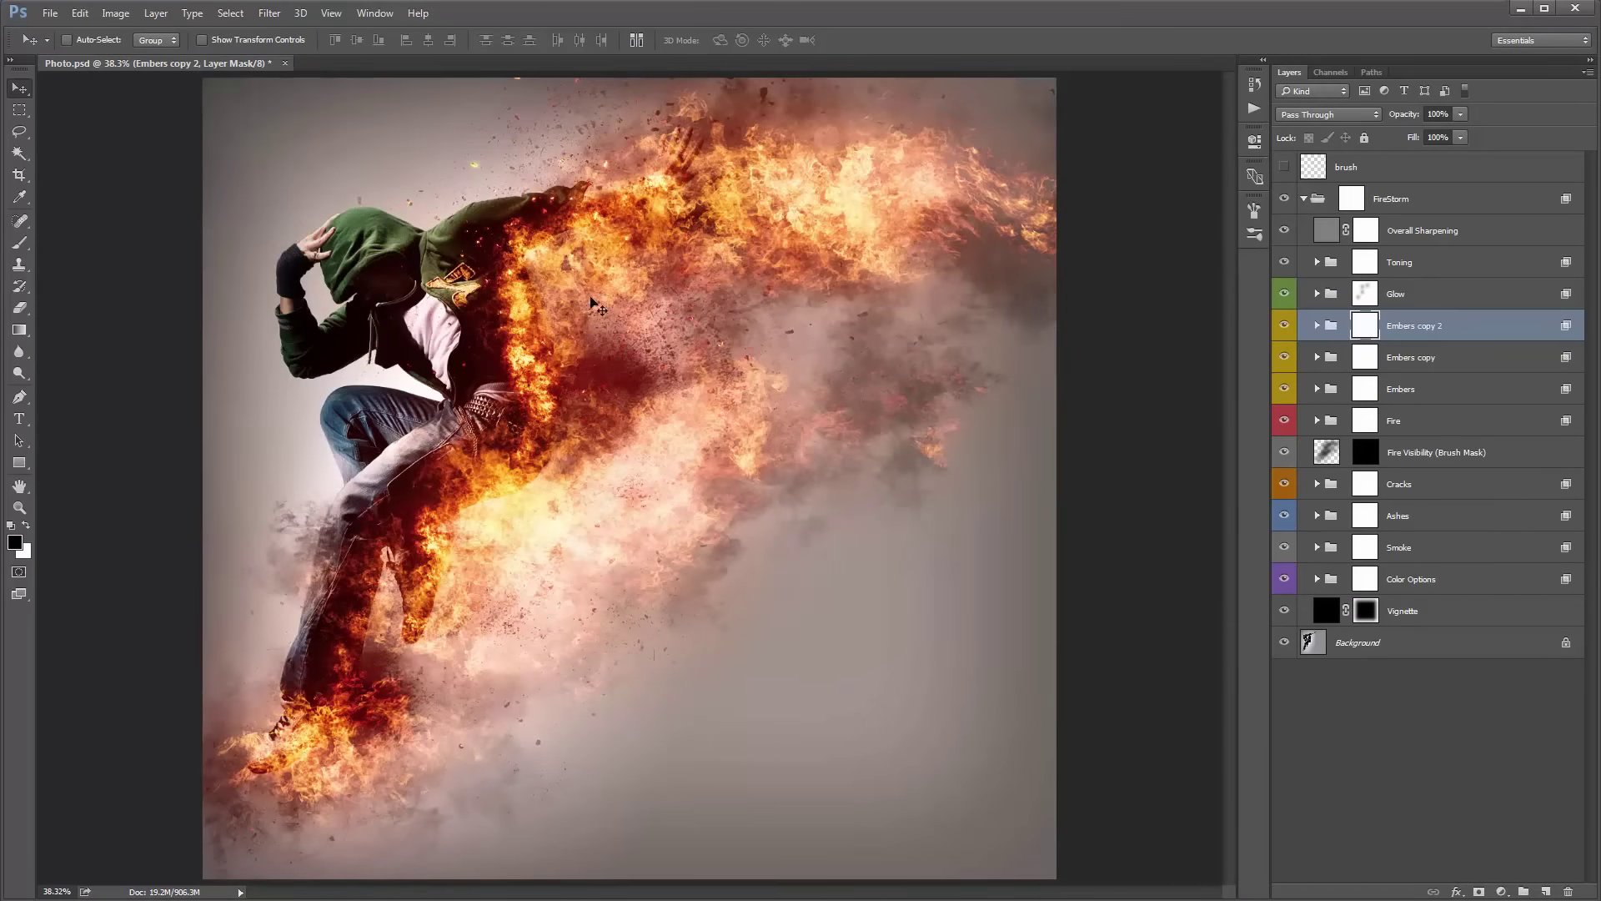
{"action": "key", "text": "ctrl+z"}
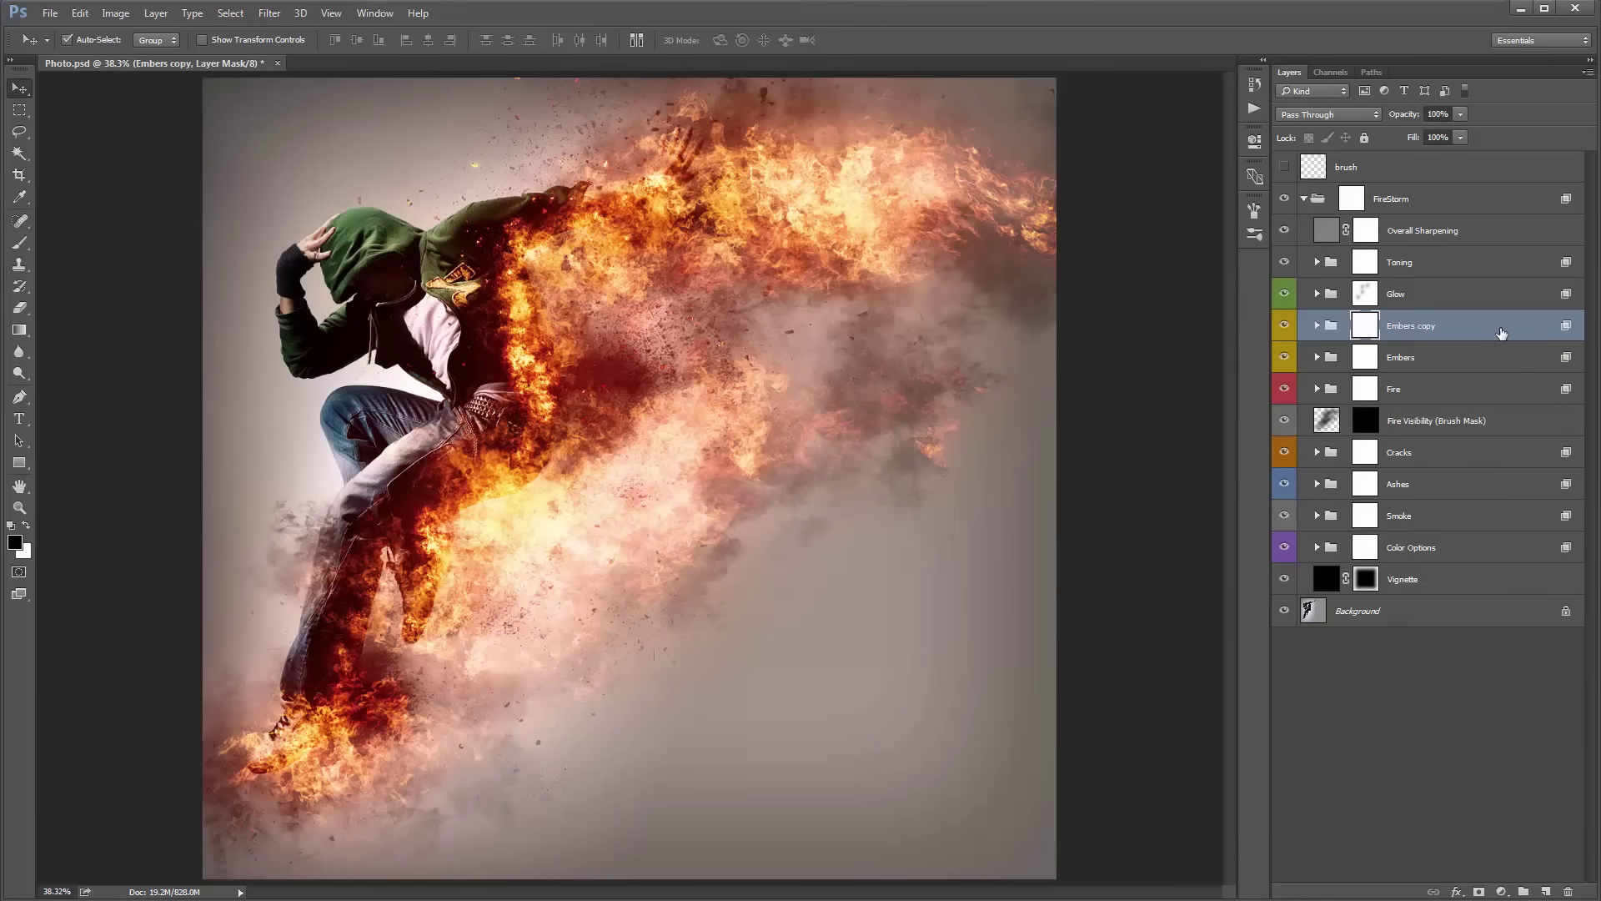
{"action": "key", "text": "ctrl+j"}
{"action": "key", "text": "ctrl+e"}
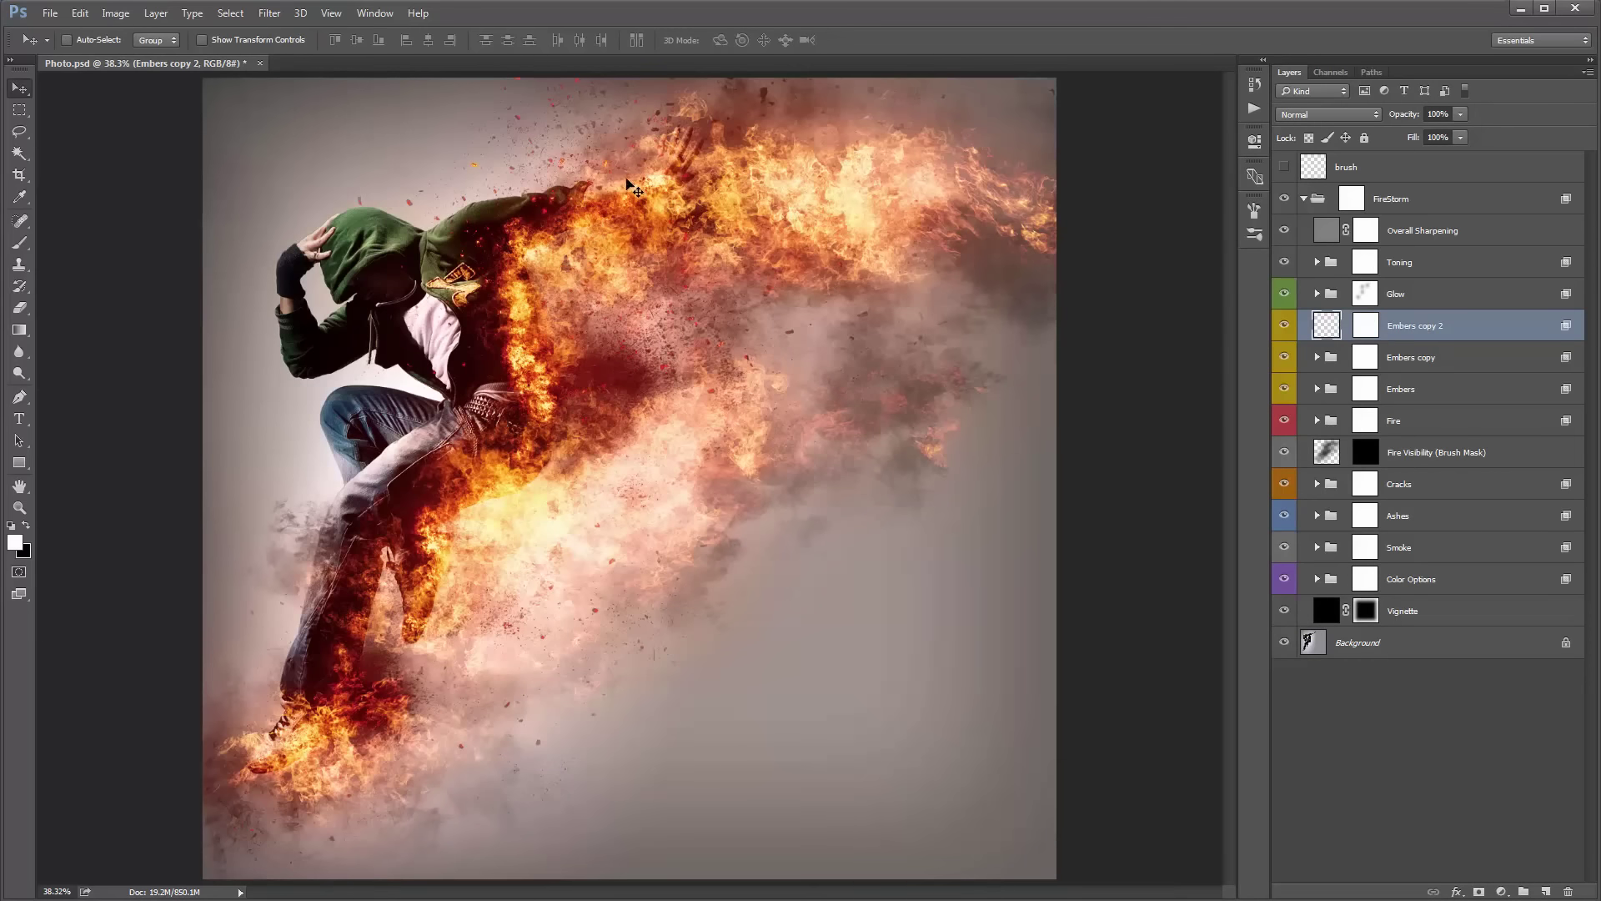
Shift the merged embers layer up and left over the hood and set its blend mode to Linear Dodge (Add).
{"action": "mouse_move", "coordinate": [589, 193]}
{"action": "left_mouse_down"}
{"action": "mouse_move", "coordinate": [541, 166]}
{"action": "mouse_move", "coordinate": [472, 167]}
{"action": "left_mouse_up"}
{"action": "left_click", "coordinate": [1284, 115]}
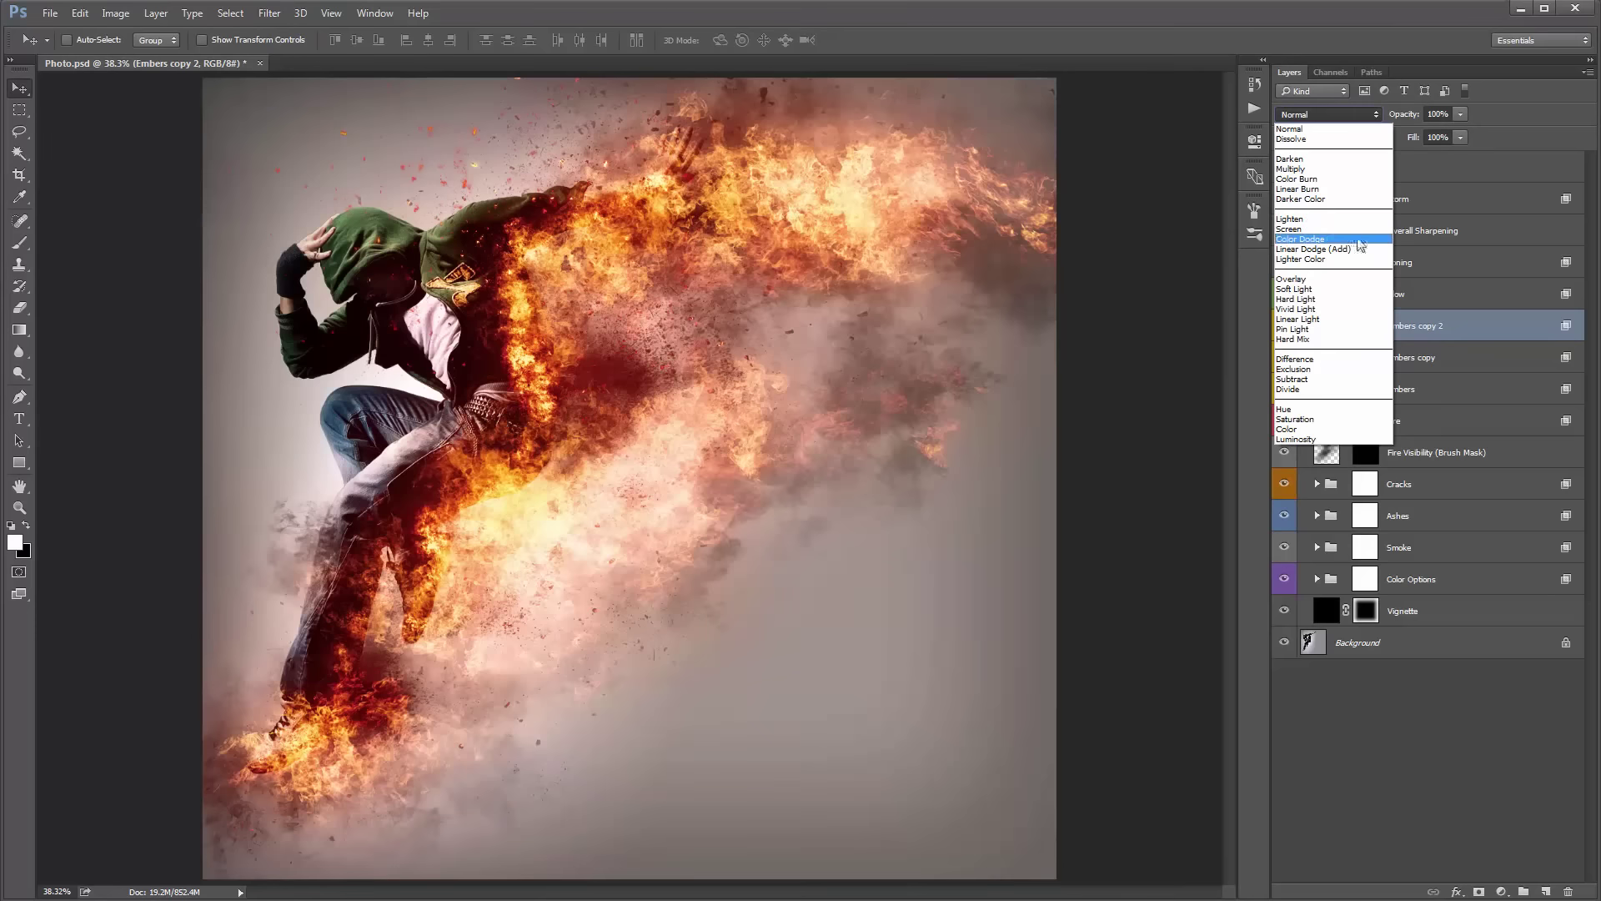
{"action": "left_click", "coordinate": [1356, 248]}
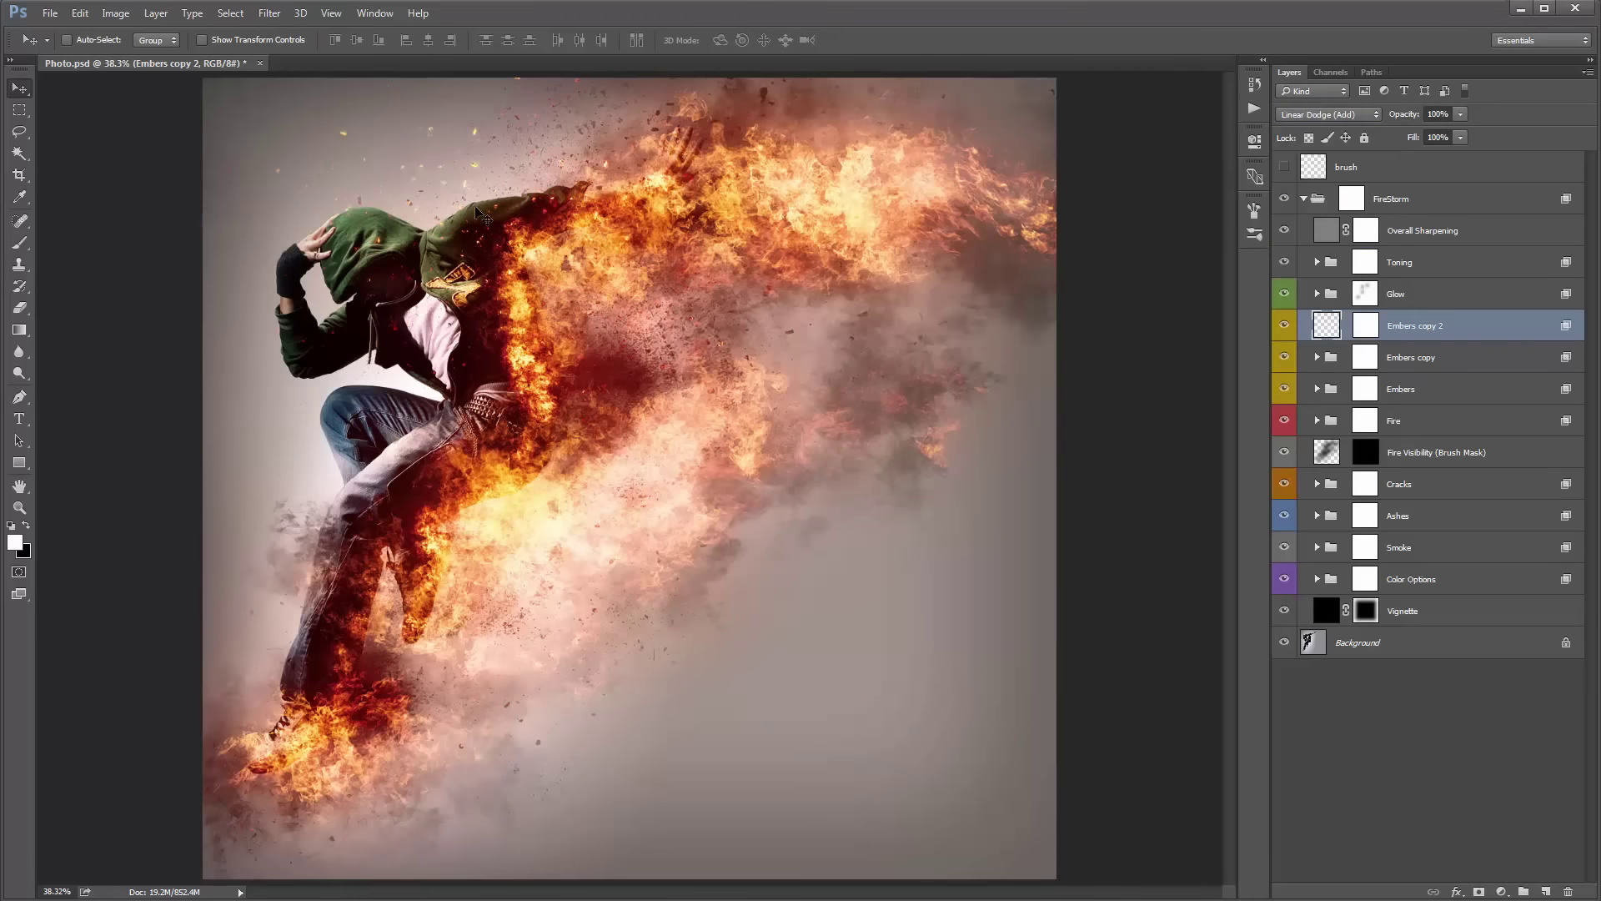
Reposition the merged embers layer over the figure's torso, and delete that layer.
{"action": "left_click_drag", "start_coordinate": [481, 214], "coordinate": [512, 339]}
{"action": "left_click_drag", "start_coordinate": [546, 337], "coordinate": [599, 351]}
{"action": "key", "text": "Delete"}
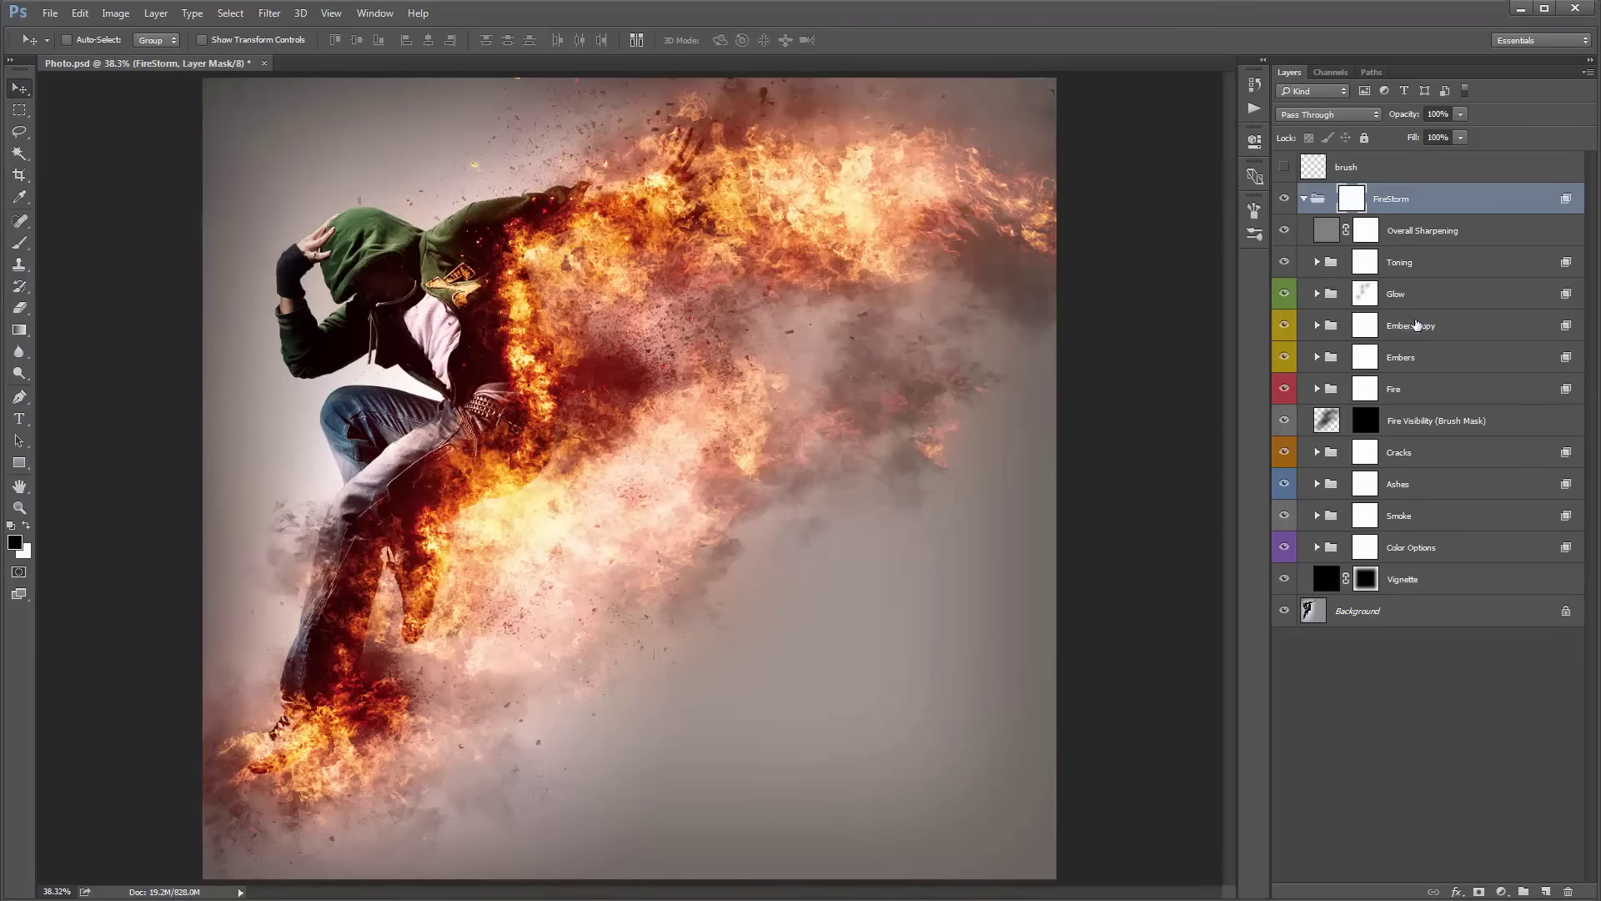
Compare the image with and without the Fire group, leaving the group visible.
{"action": "left_click", "coordinate": [1416, 325]}
{"action": "left_click", "coordinate": [1417, 359]}
{"action": "left_click", "coordinate": [1417, 390]}
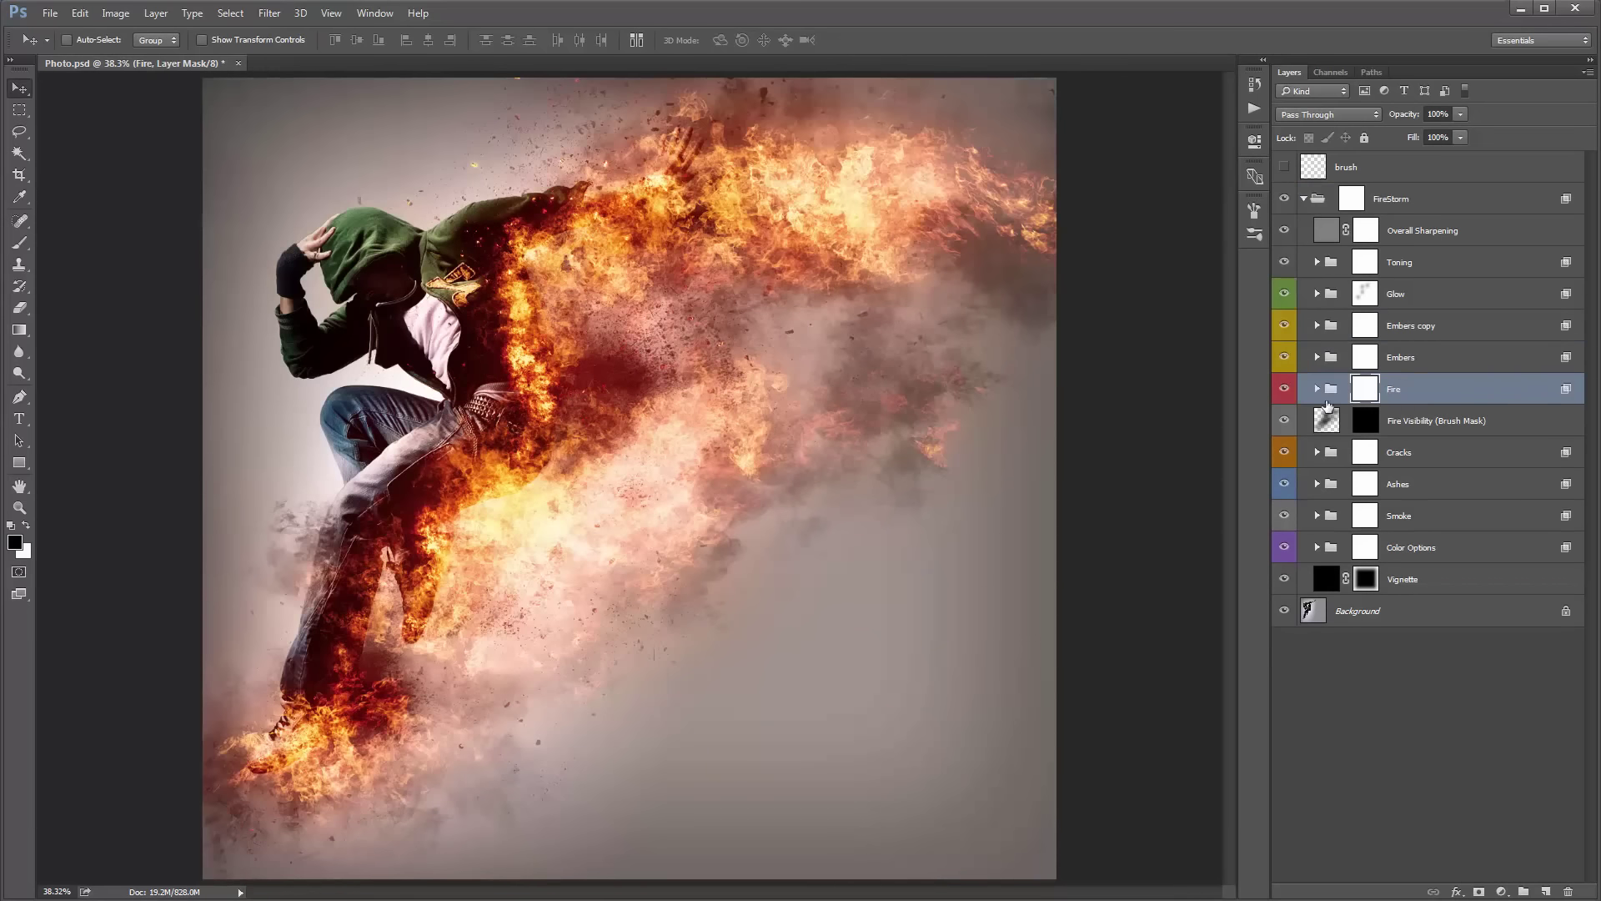
{"action": "left_click", "coordinate": [1285, 389]}
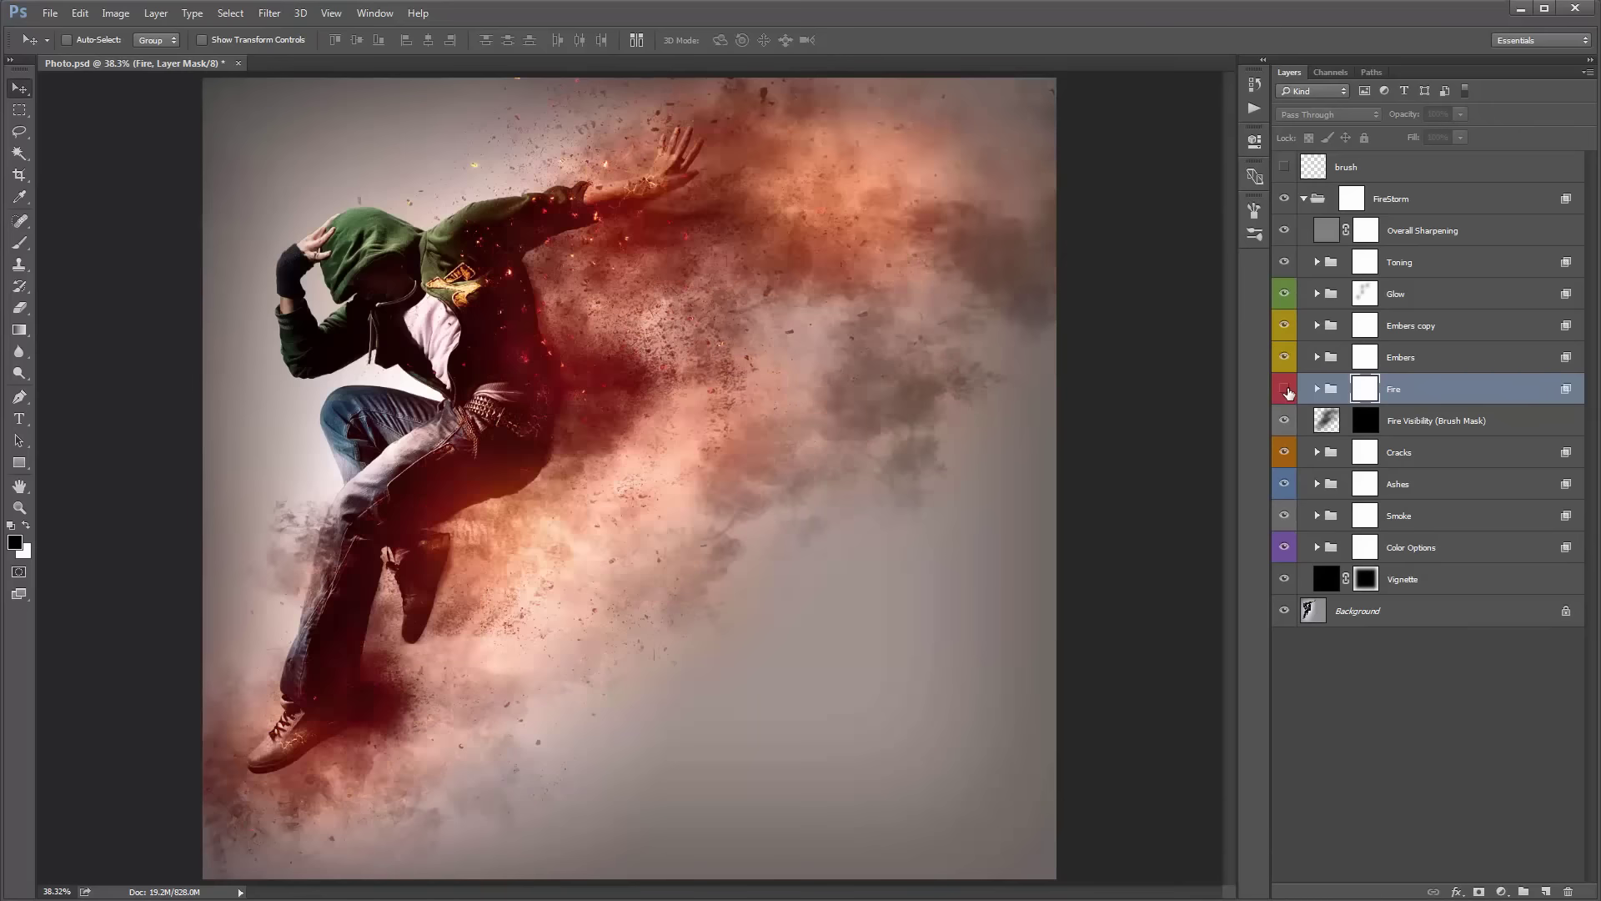
{"action": "left_click", "coordinate": [1285, 390]}
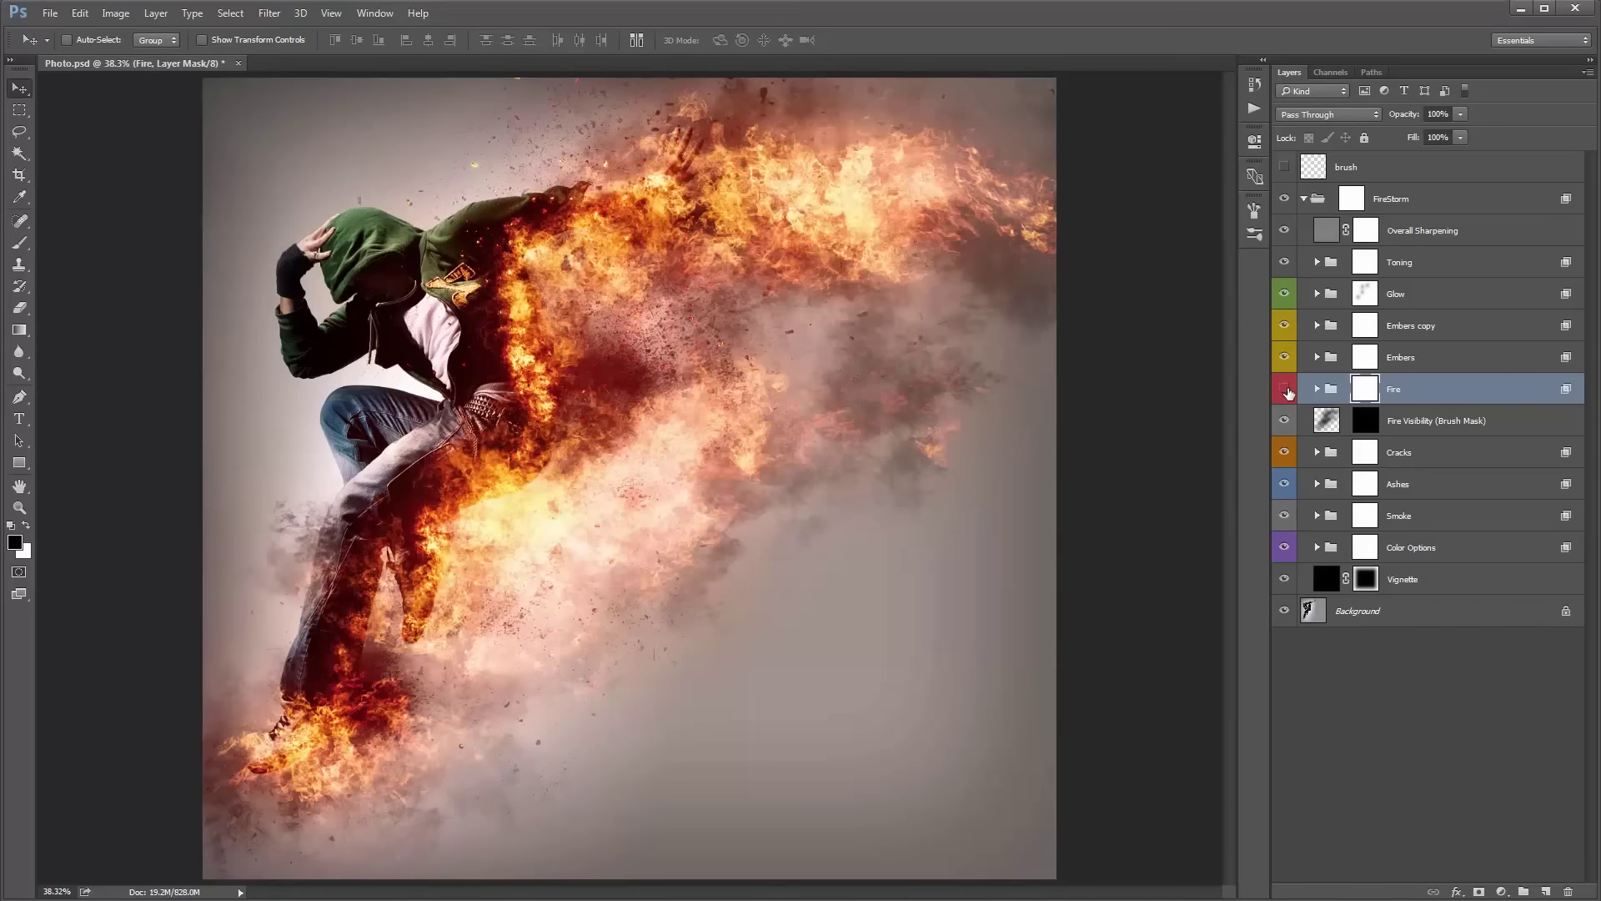
{"action": "left_click", "coordinate": [1286, 390]}
{"action": "left_click", "coordinate": [1285, 390]}
Expand the Fire group and examine the Fire 1 to Fire 4 layers and their brightness adjustments.
{"action": "left_click", "coordinate": [1318, 390]}
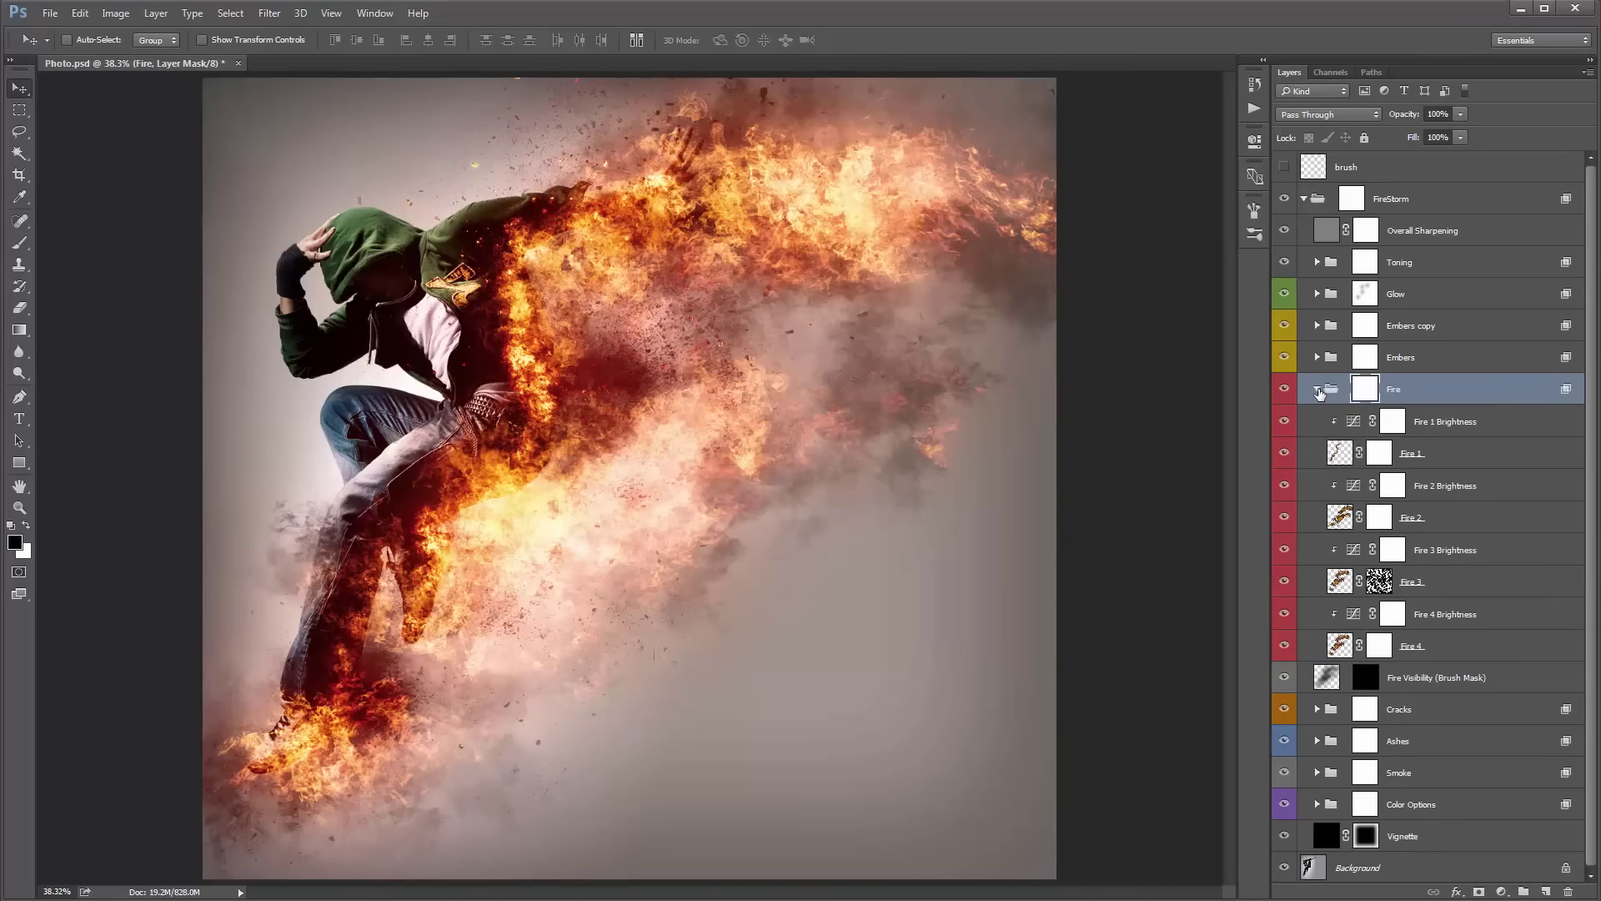
{"action": "left_click", "coordinate": [1499, 463]}
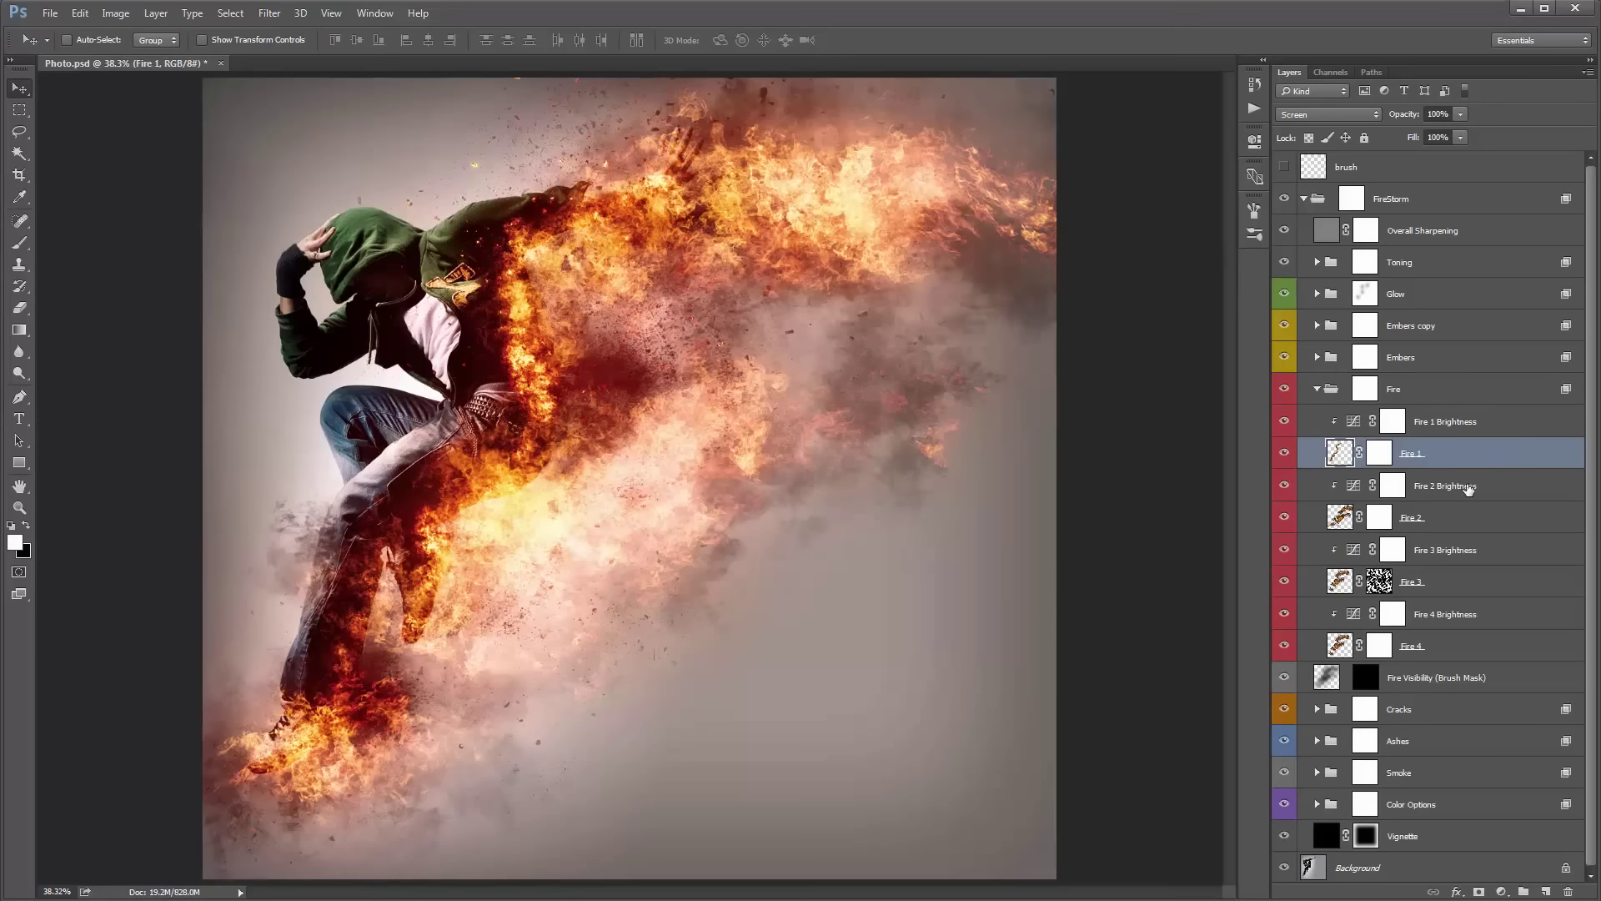
{"action": "left_click", "coordinate": [1441, 524], "text": "ctrl"}
{"action": "left_click", "coordinate": [1446, 579], "text": "ctrl"}
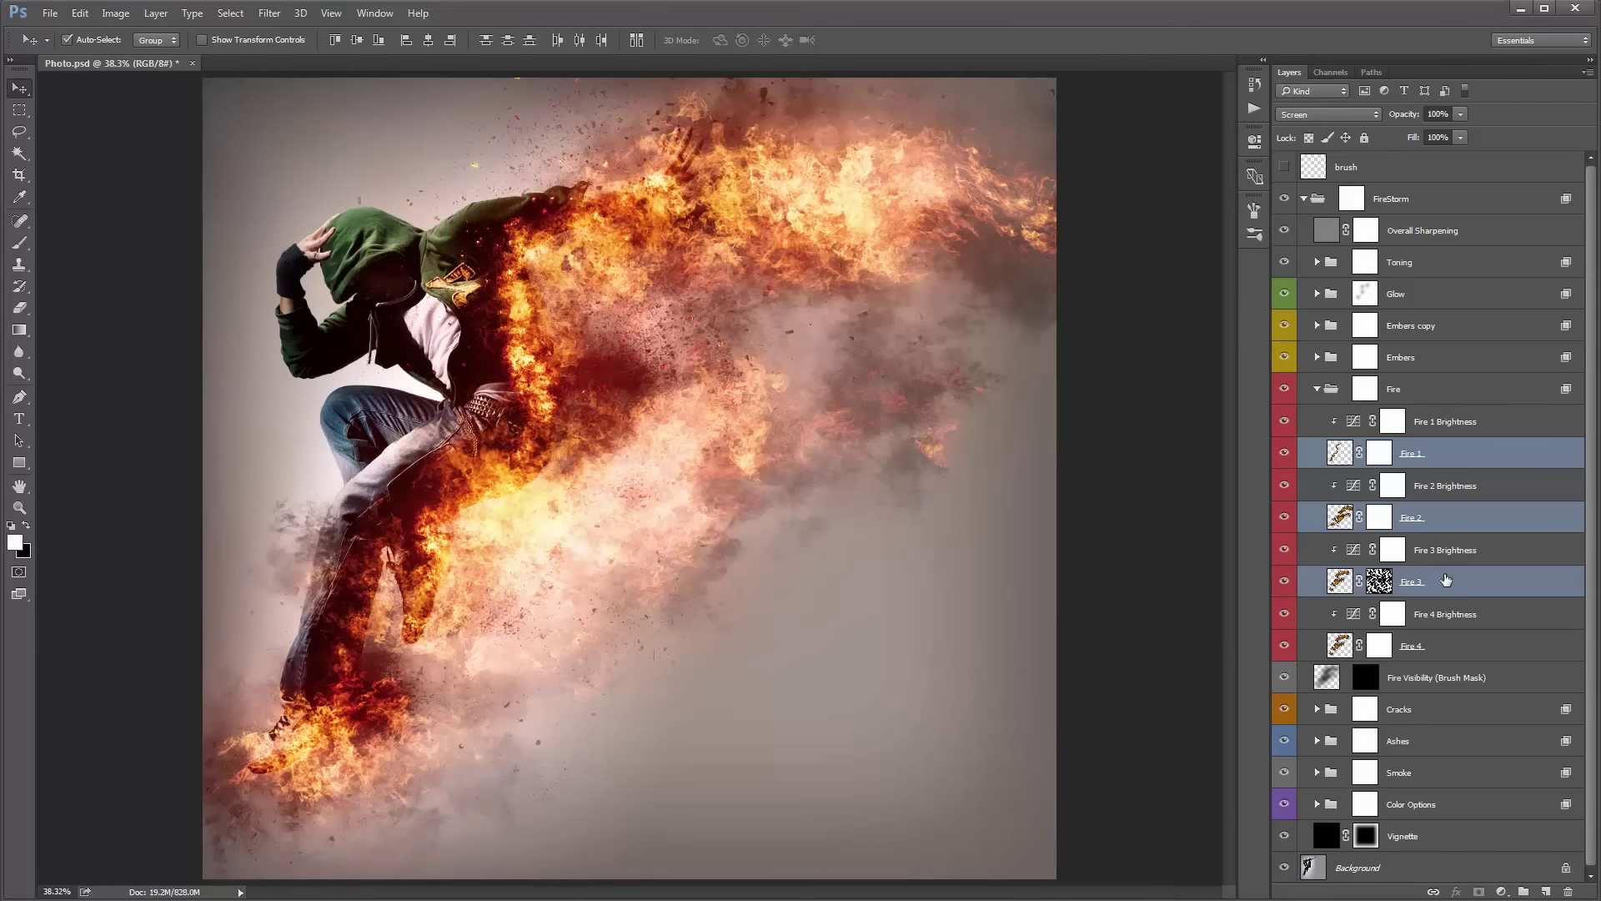
{"action": "left_click", "coordinate": [1456, 646], "text": "ctrl"}
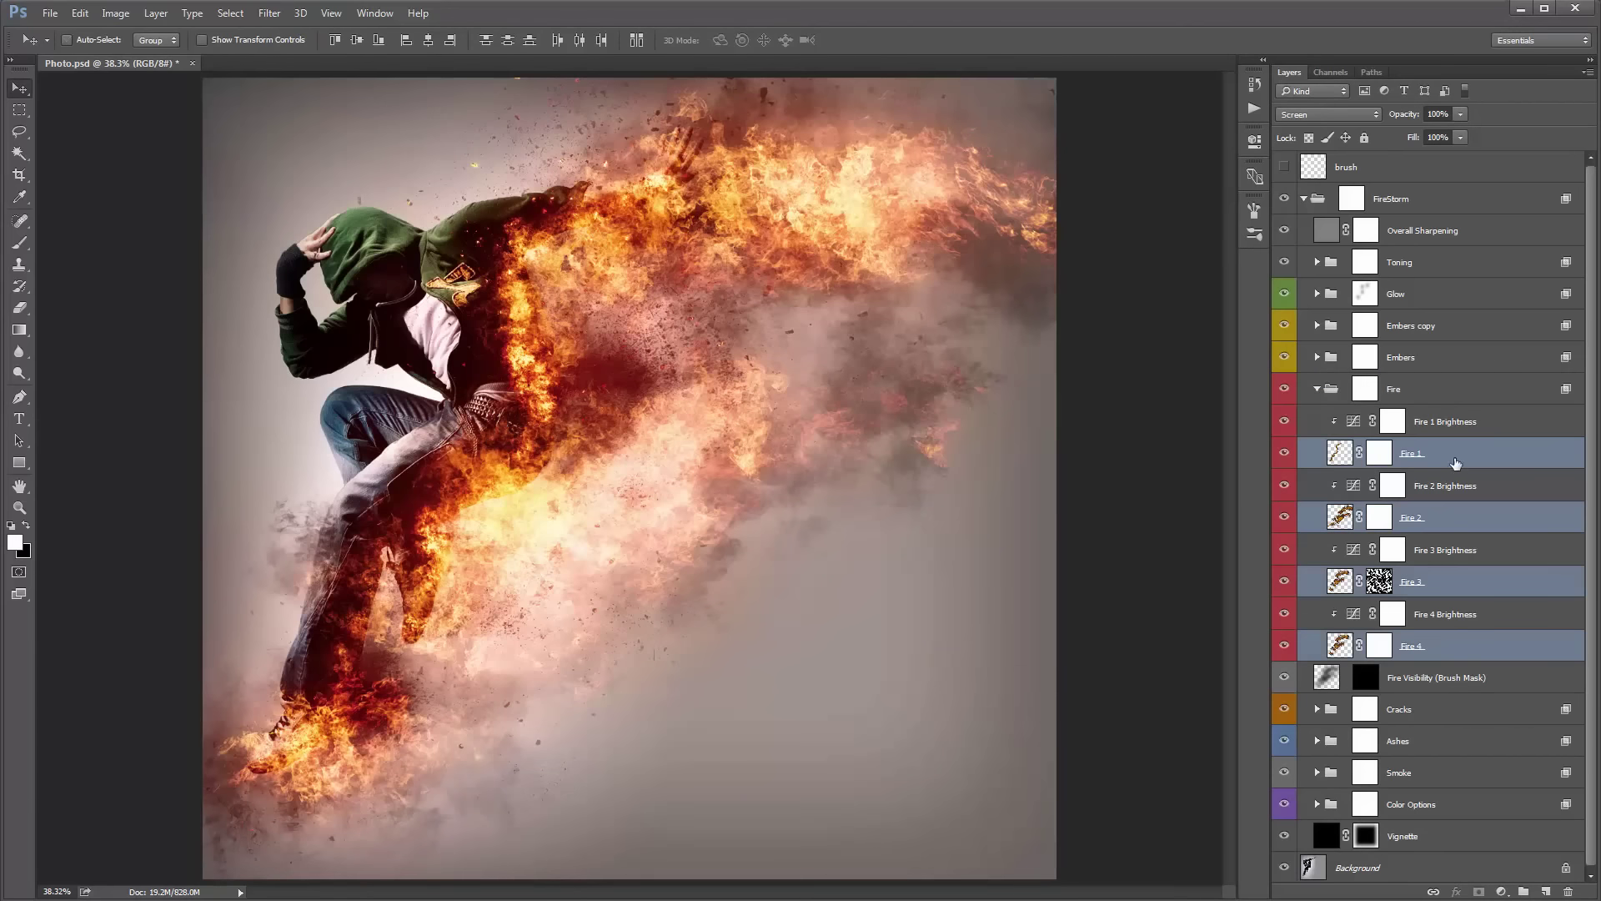
{"action": "left_click", "coordinate": [1455, 463]}
{"action": "left_click", "coordinate": [1453, 524]}
{"action": "left_click", "coordinate": [1458, 581]}
{"action": "left_click", "coordinate": [1459, 617]}
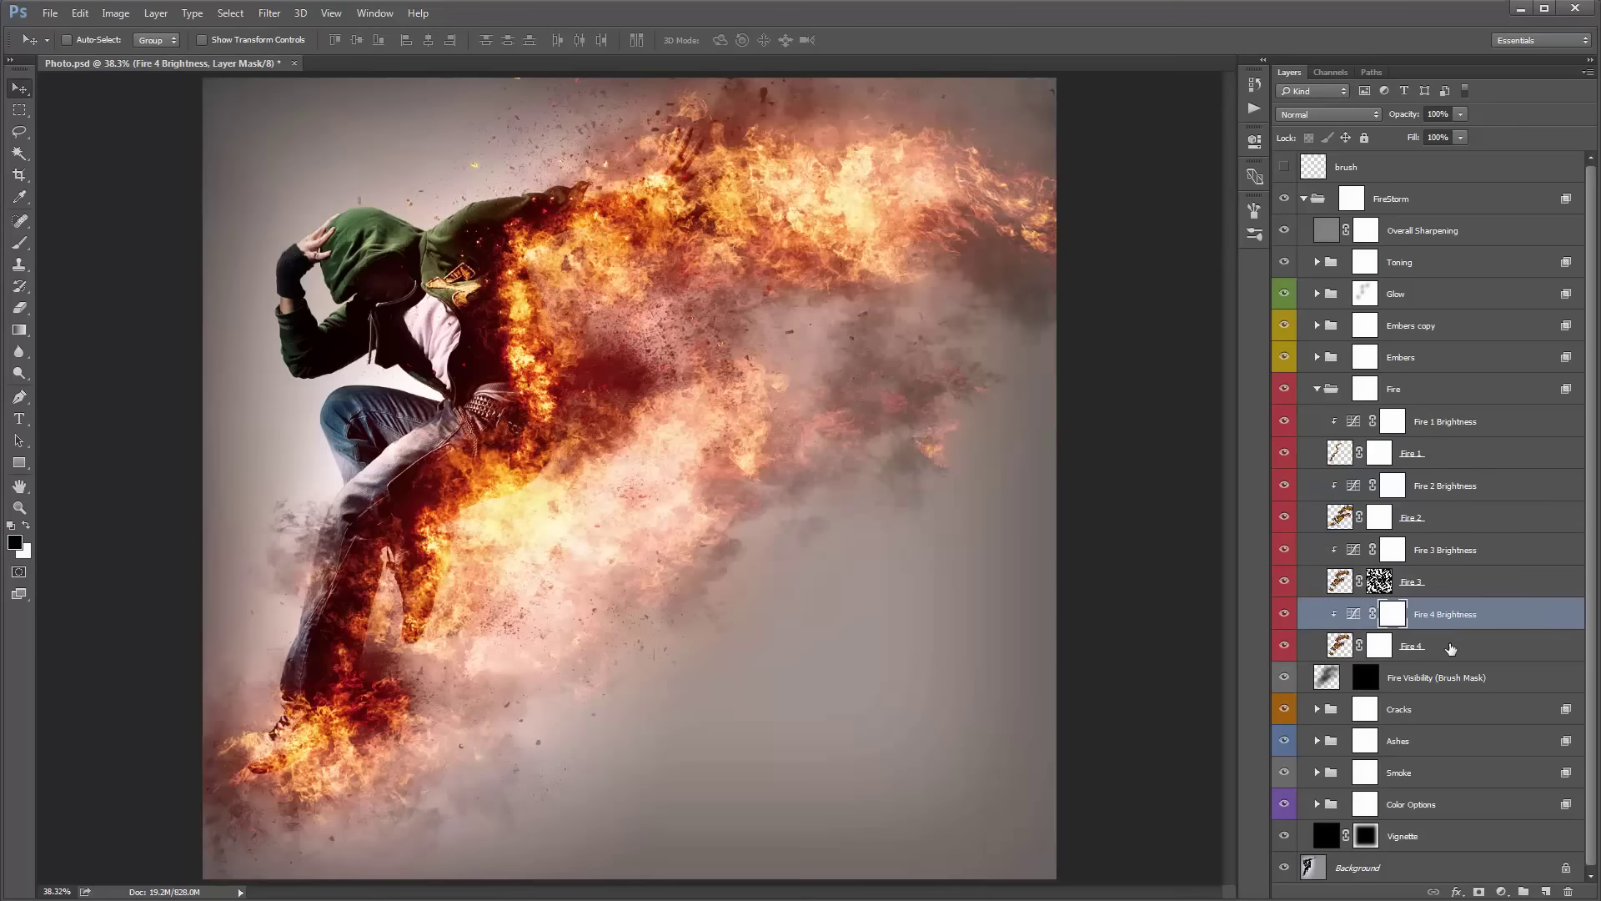
{"action": "left_click", "coordinate": [1455, 645]}
{"action": "left_click", "coordinate": [1434, 461]}
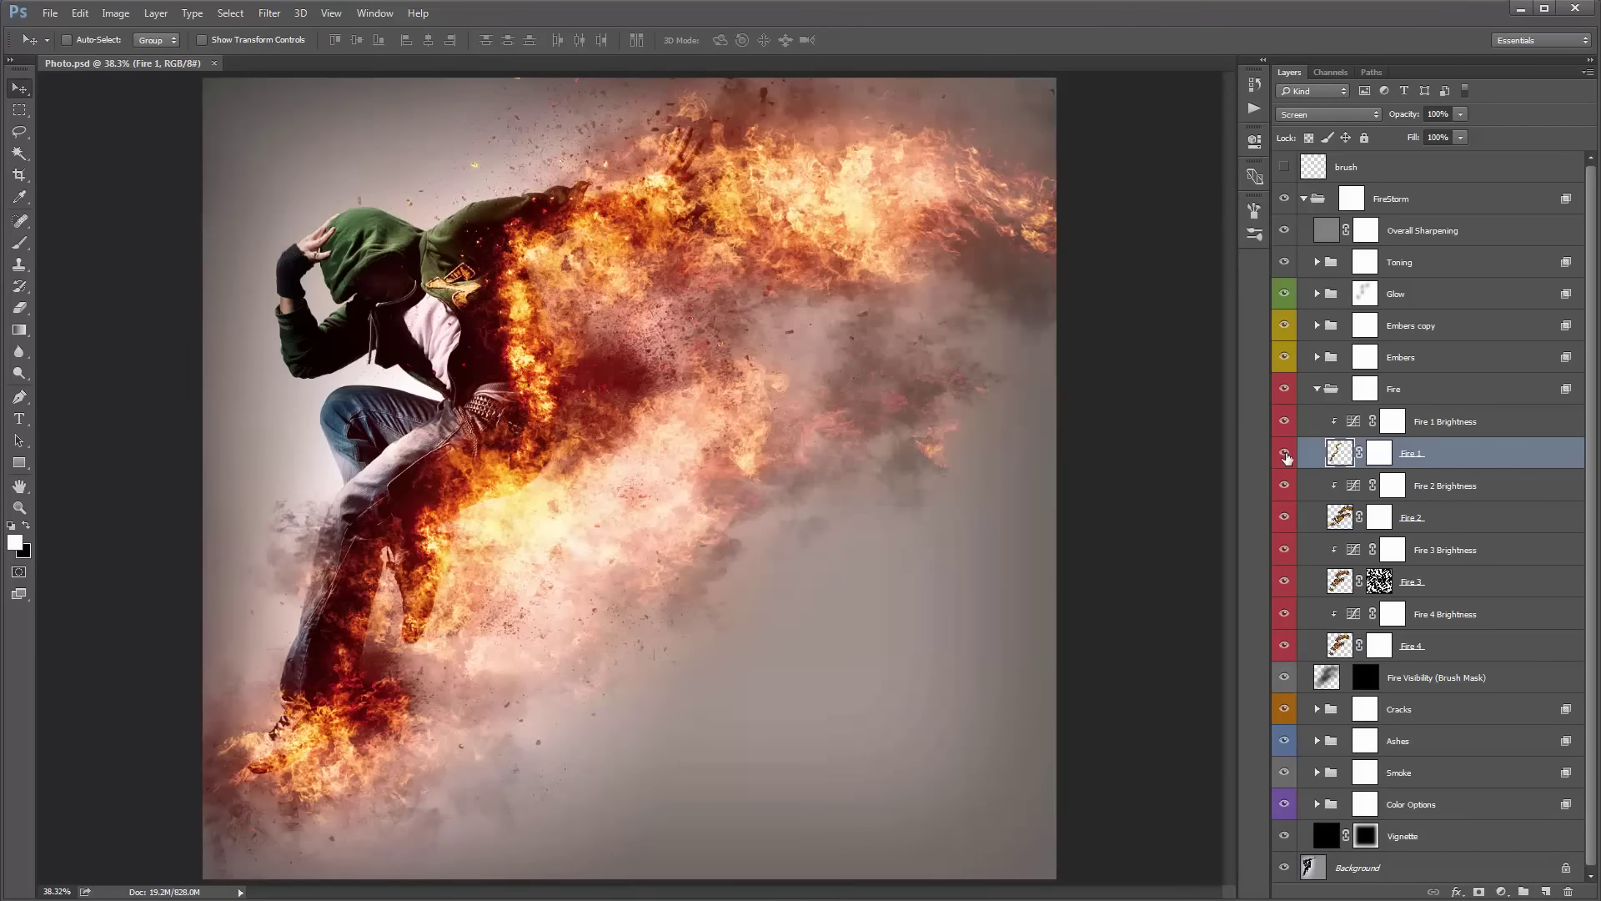
Compare the image with and without Fire 1, checking its flames against the painted brush strokes.
{"action": "left_click", "coordinate": [1285, 455]}
{"action": "left_click", "coordinate": [1286, 456]}
{"action": "left_click", "coordinate": [1285, 455]}
{"action": "left_click", "coordinate": [1286, 456]}
{"action": "left_click", "coordinate": [1283, 169]}
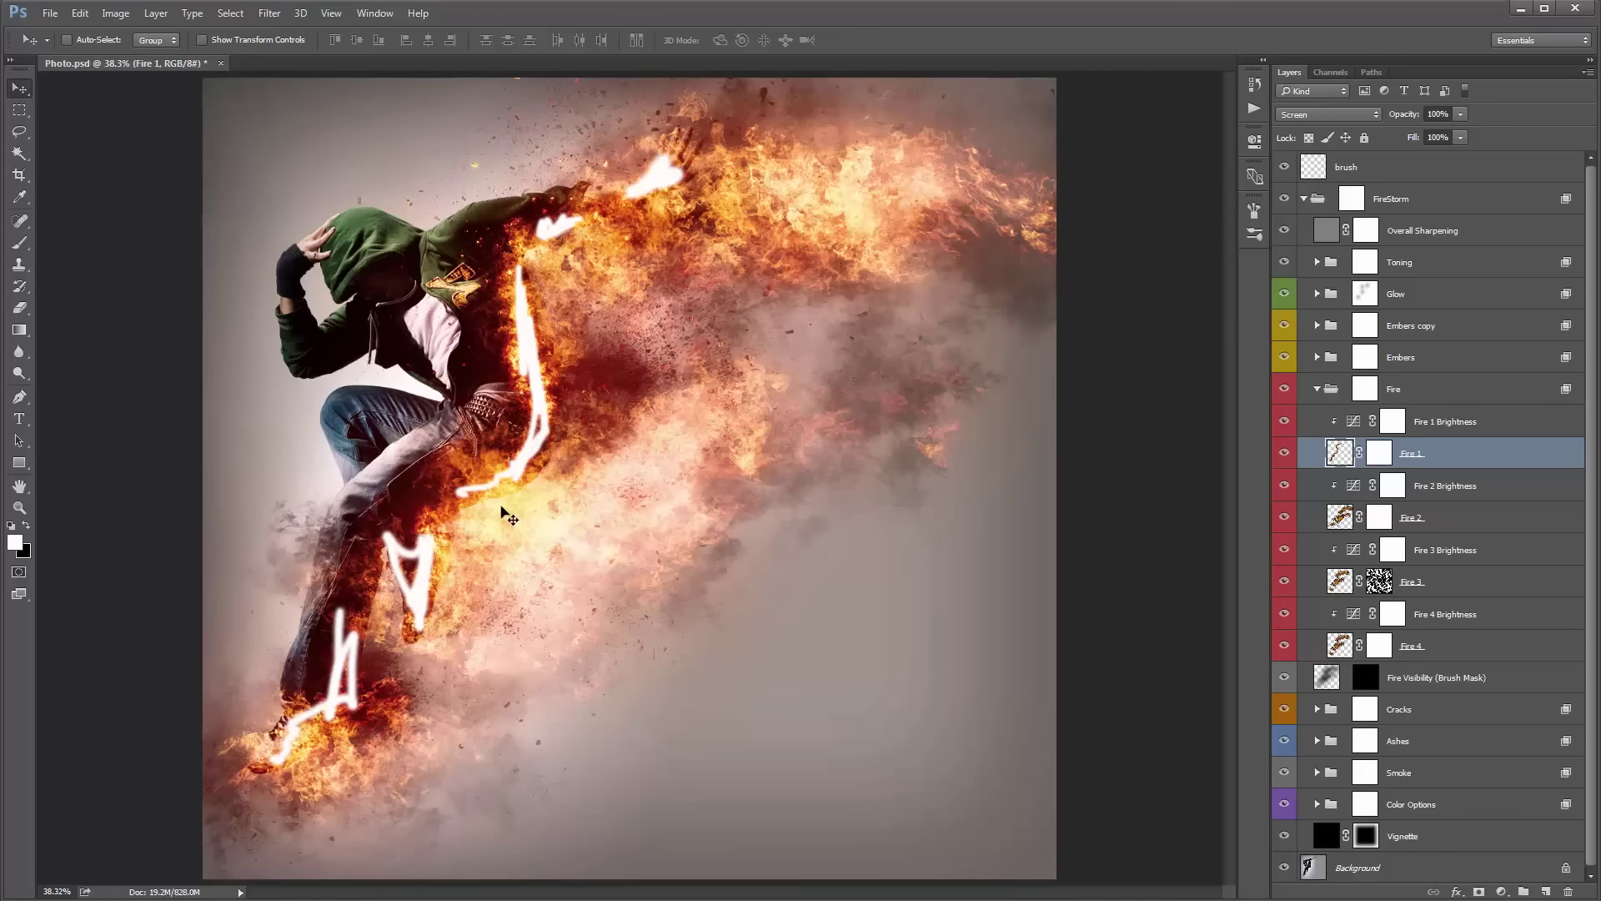
{"action": "left_click", "coordinate": [1286, 170]}
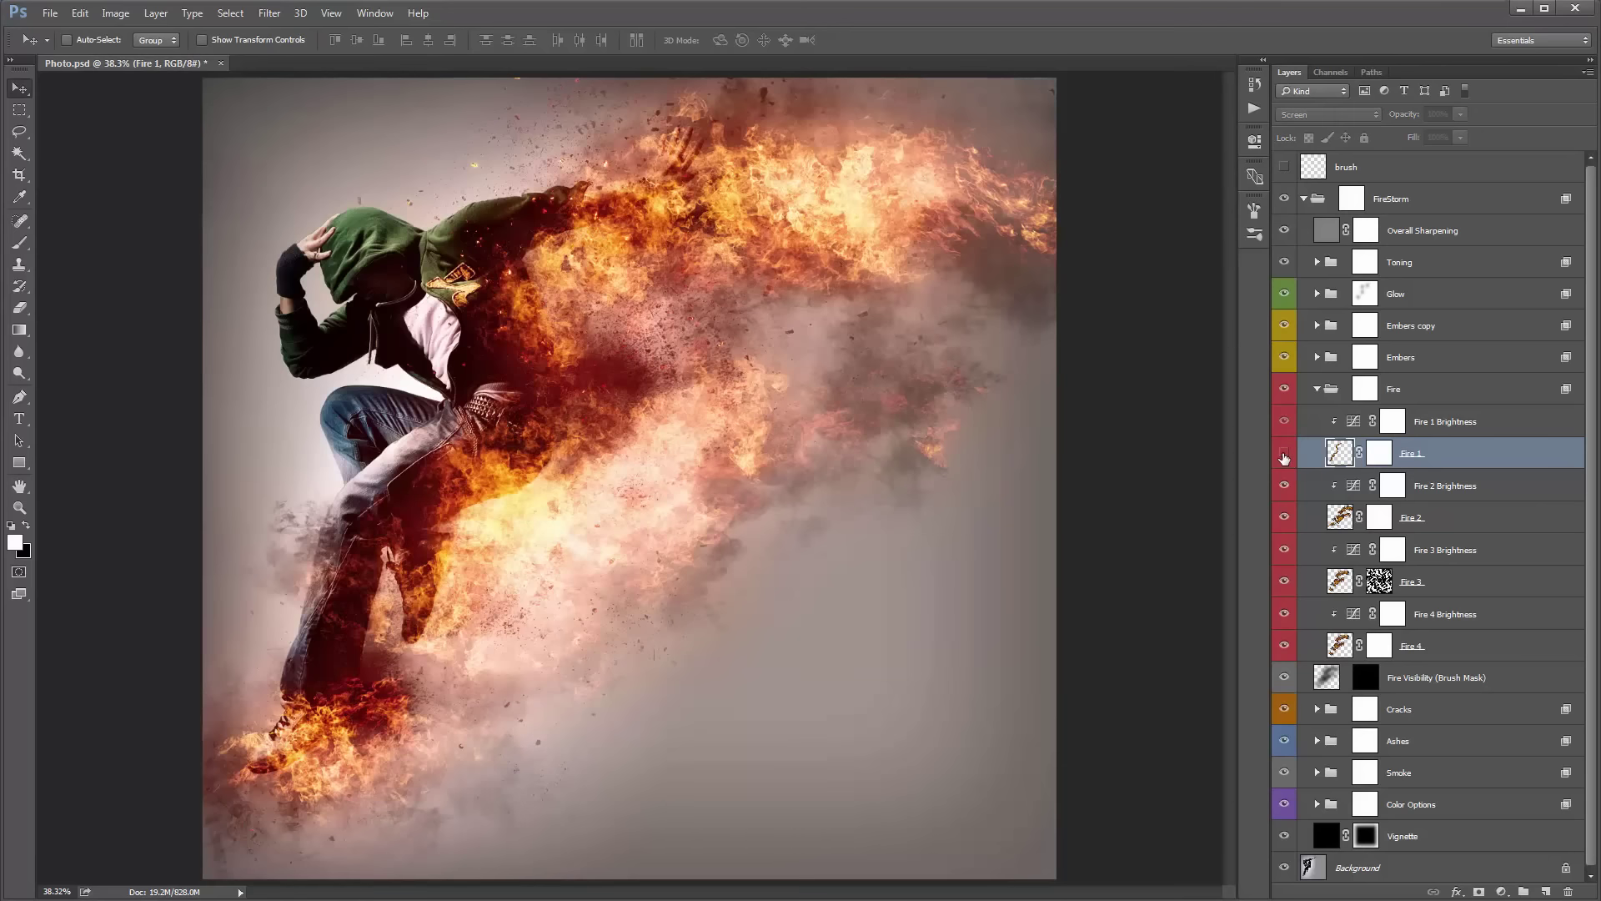
{"action": "left_click", "coordinate": [1284, 456]}
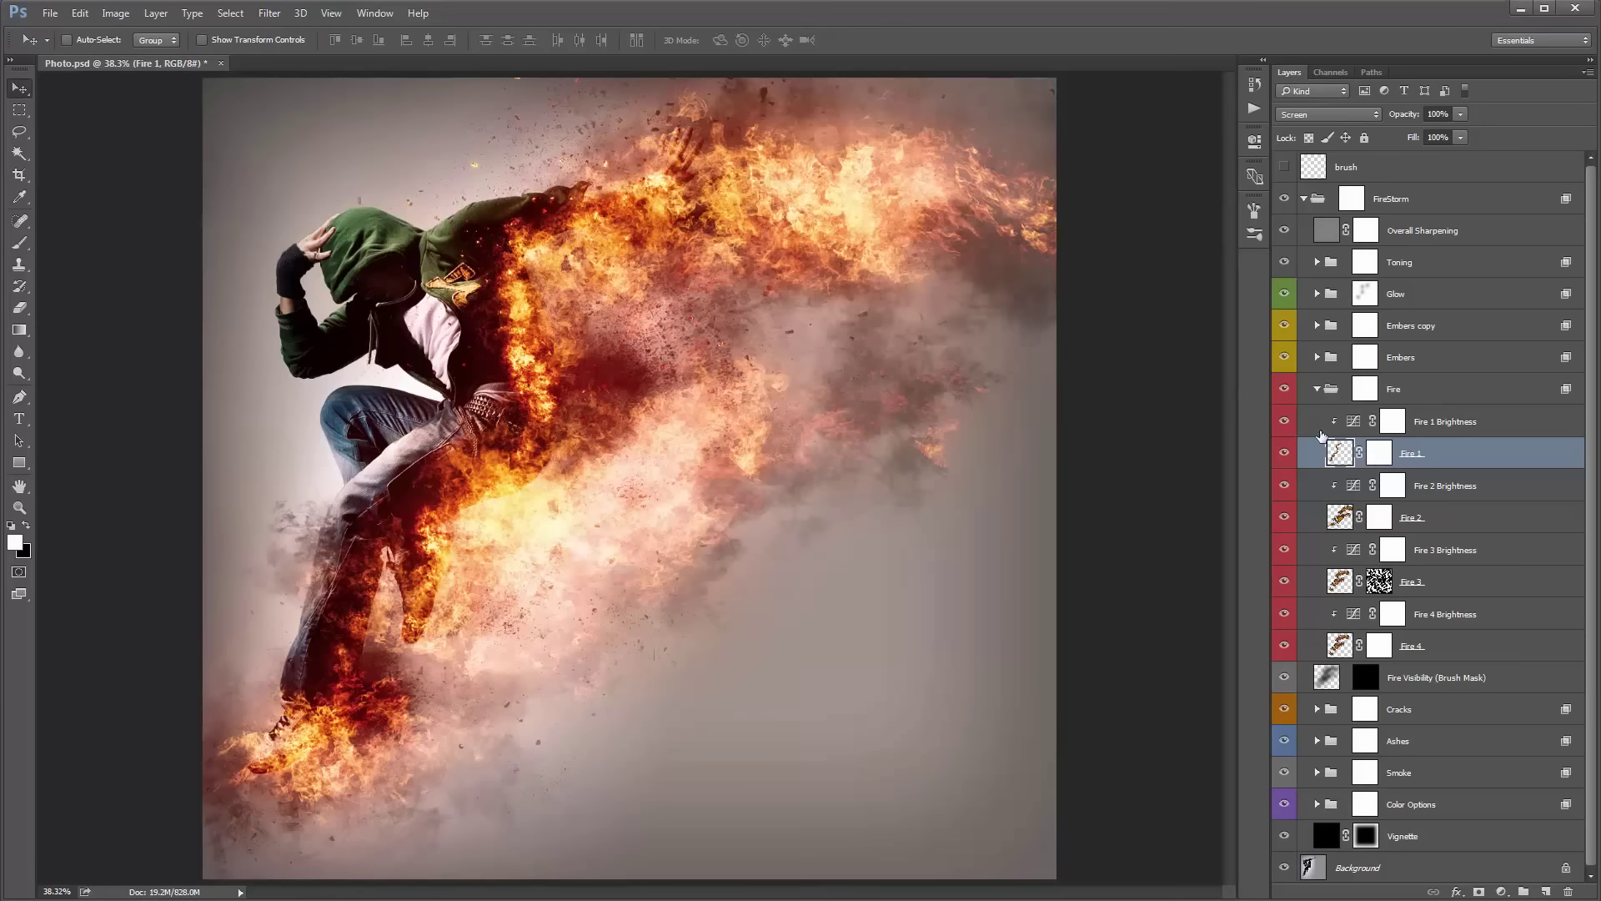
Darken the Fire 1 flames by lowering the midtones of the Fire 1 Brightness curve.
{"action": "left_click", "coordinate": [1354, 425]}
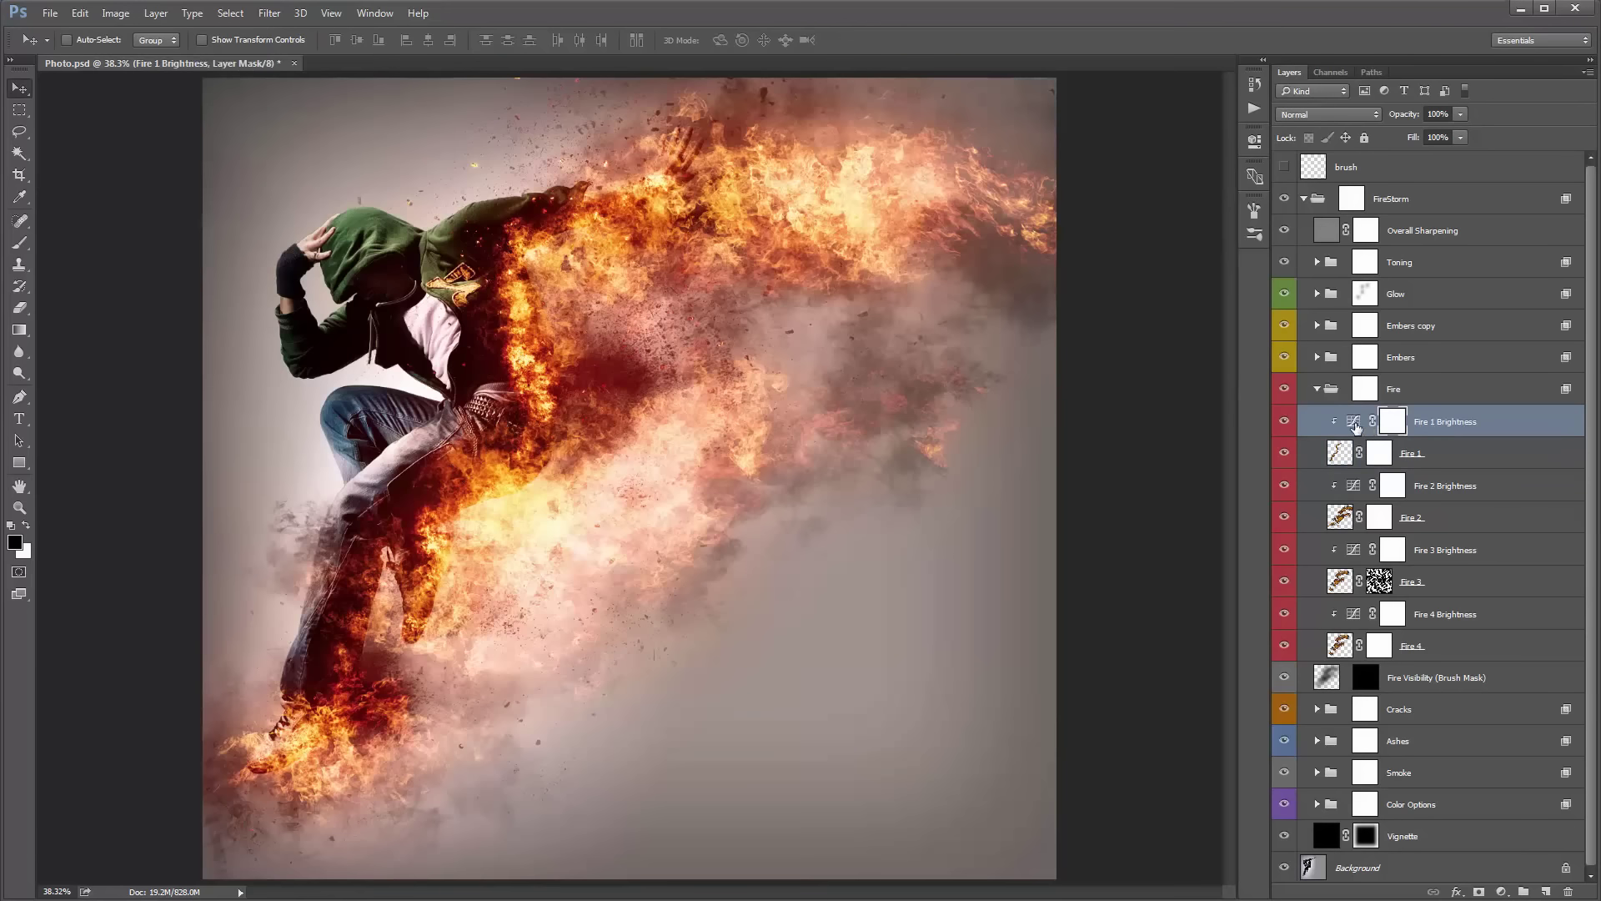
{"action": "double_click", "coordinate": [1355, 424]}
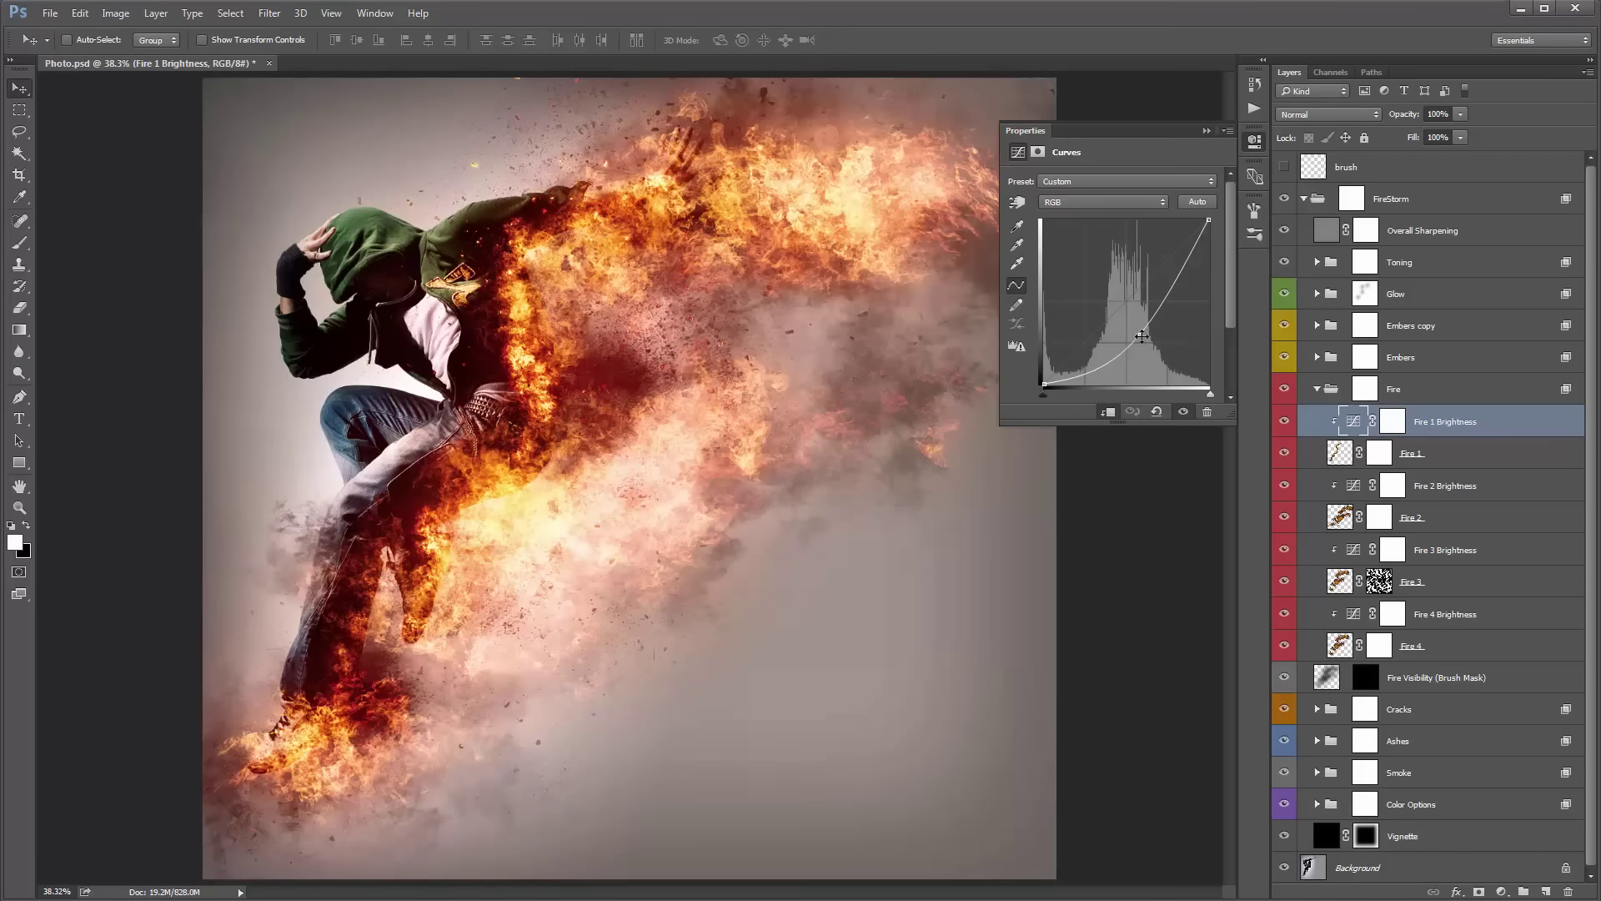
{"action": "mouse_move", "coordinate": [1142, 336]}
{"action": "left_mouse_down"}
{"action": "mouse_move", "coordinate": [1127, 326]}
{"action": "mouse_move", "coordinate": [1145, 349]}
{"action": "mouse_move", "coordinate": [1135, 335]}
{"action": "left_mouse_up"}
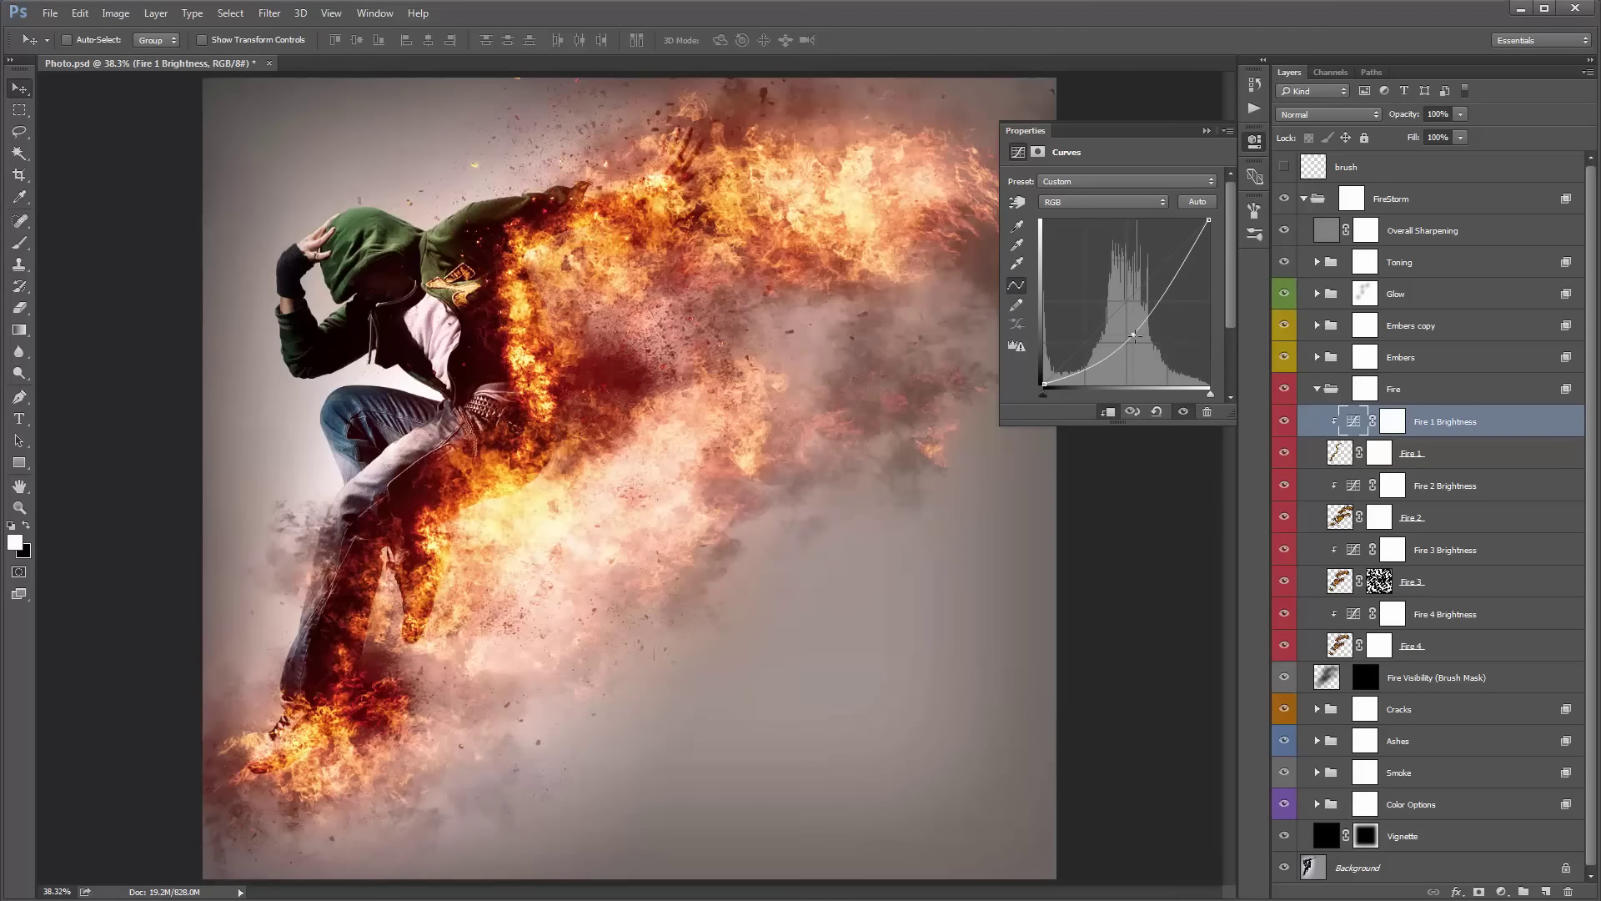
{"action": "left_click", "coordinate": [1255, 141]}
Compare the image with and without Fire 2 and Fire 3, leaving both layers visible.
{"action": "left_click", "coordinate": [1443, 517]}
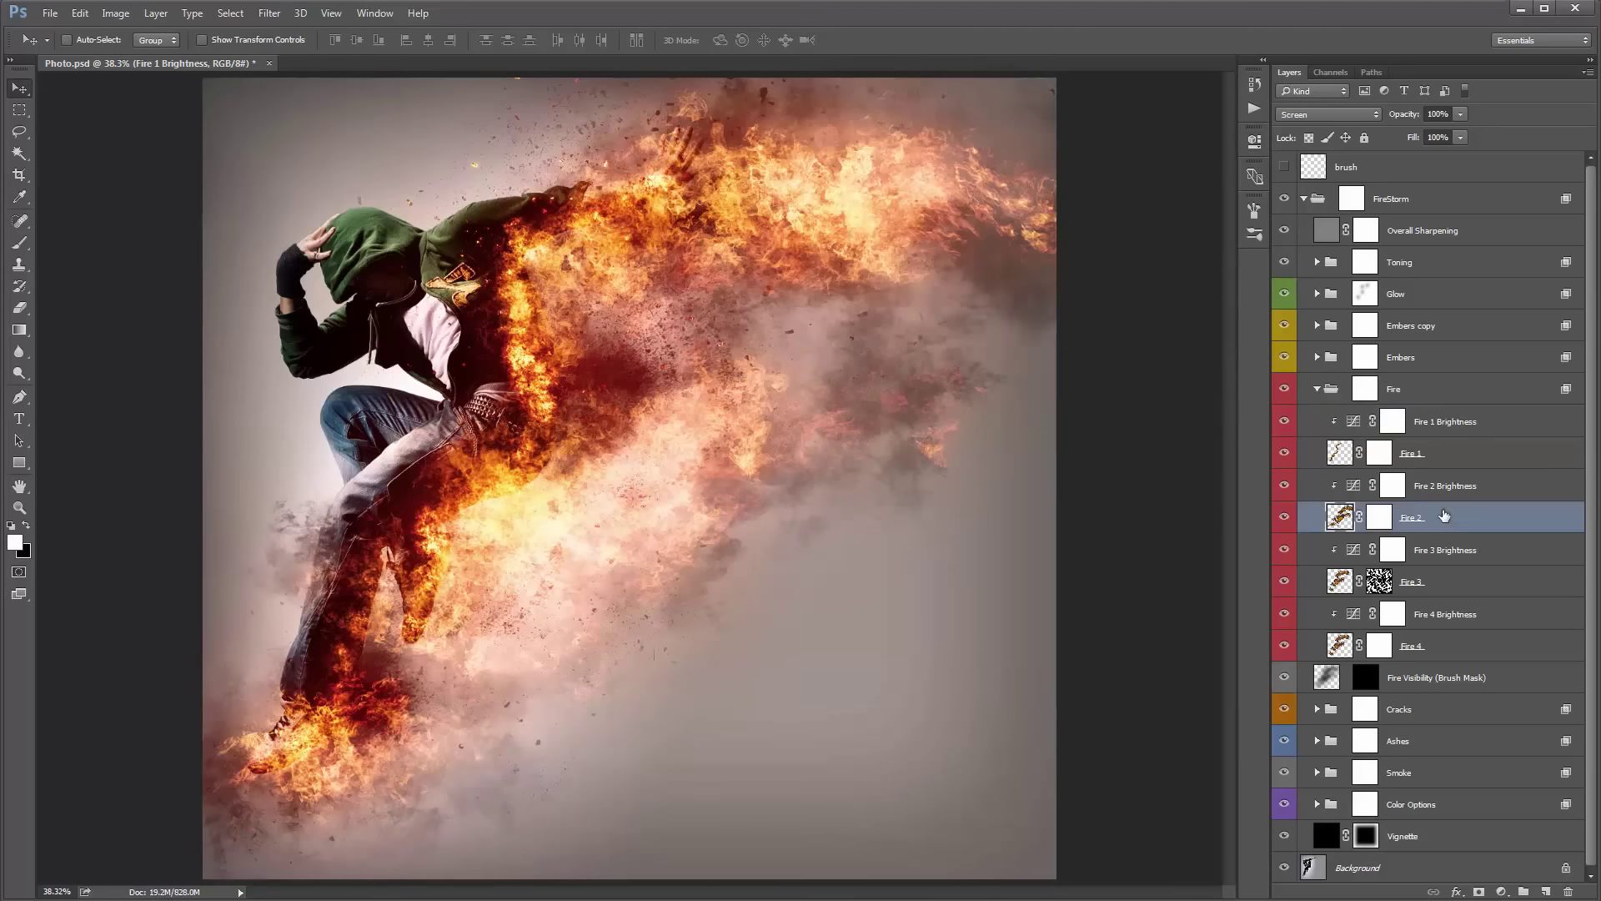
{"action": "left_click", "coordinate": [1285, 519]}
{"action": "left_click", "coordinate": [1285, 518]}
{"action": "left_click", "coordinate": [1288, 583]}
{"action": "left_click", "coordinate": [1292, 587]}
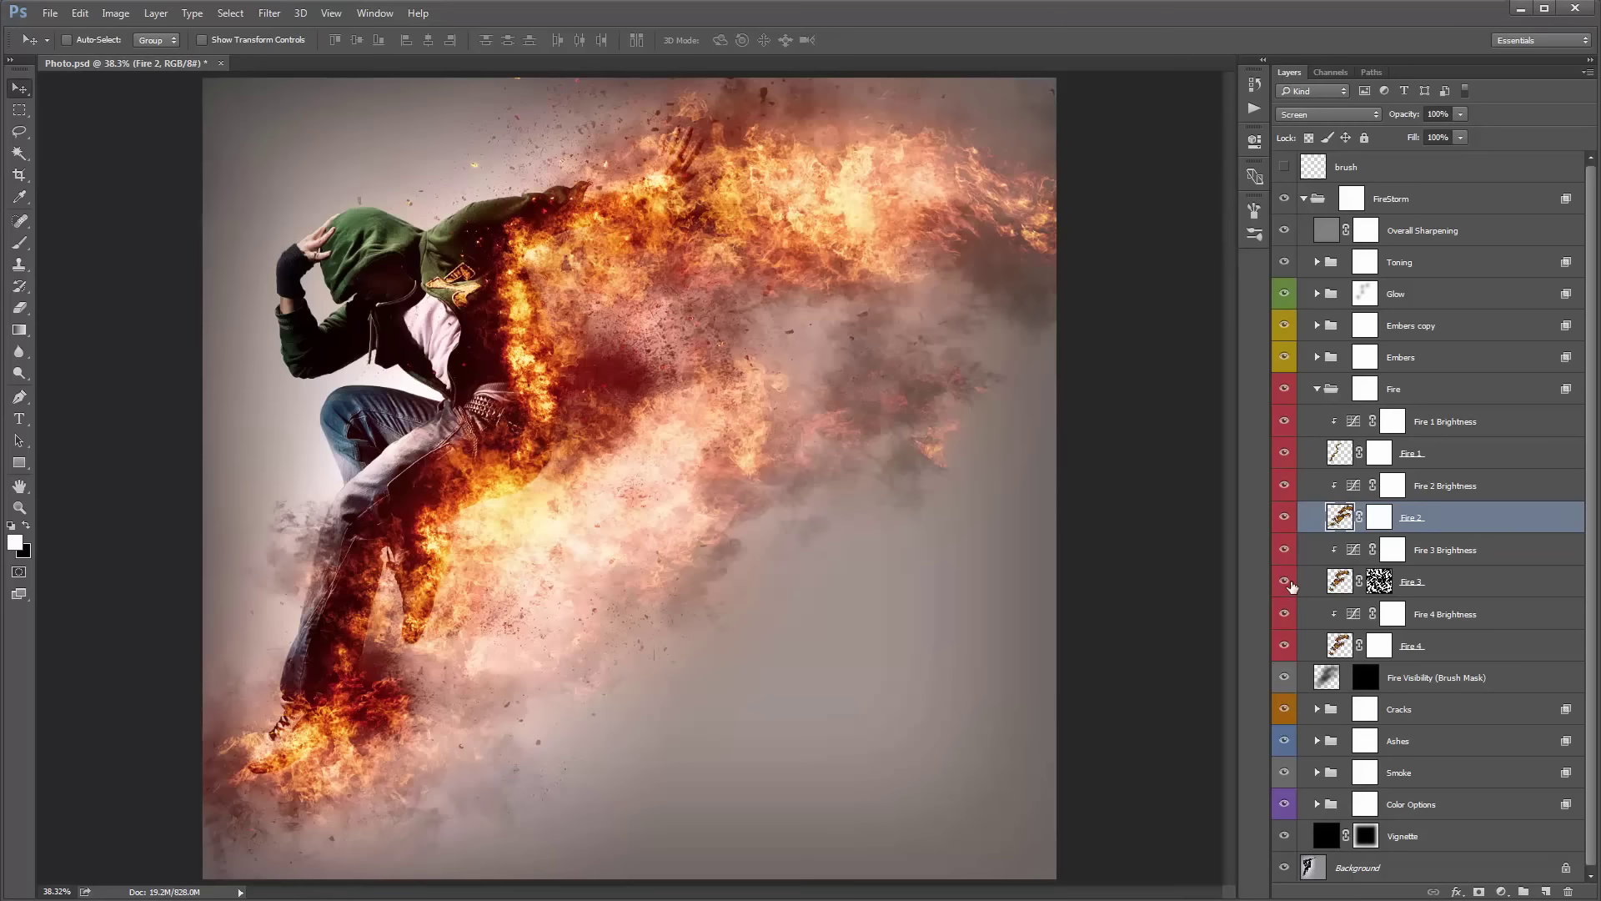
{"action": "left_click", "coordinate": [1292, 586]}
{"action": "left_click", "coordinate": [1292, 587]}
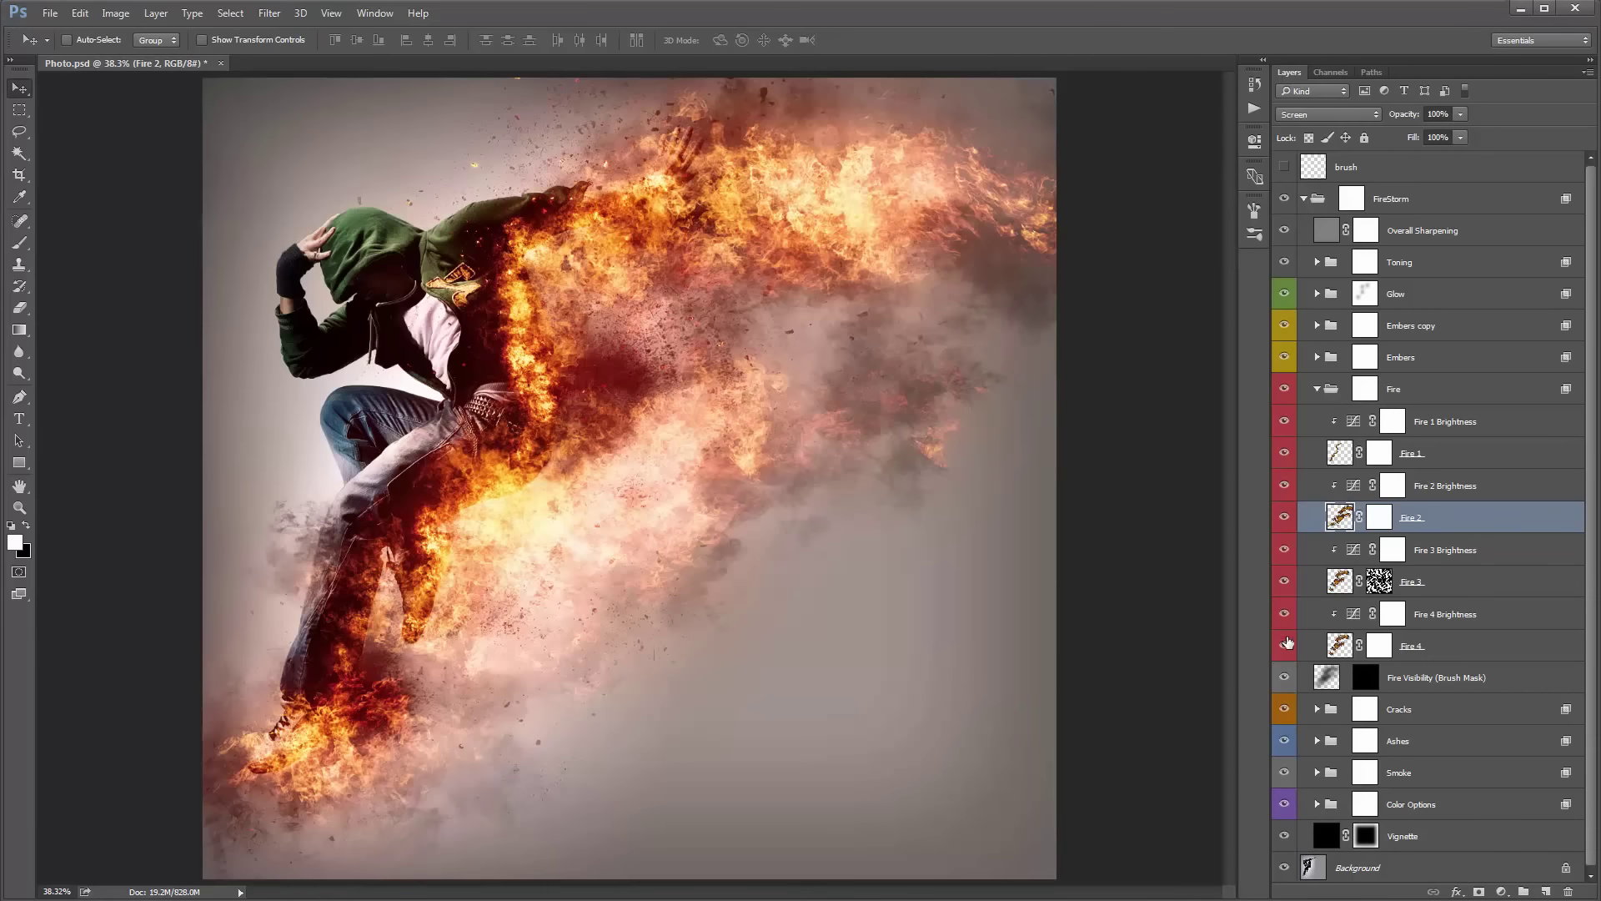
Compare the image with and without Fire 4, leaving the layer visible.
{"action": "left_click", "coordinate": [1286, 645]}
{"action": "left_click", "coordinate": [1286, 644]}
{"action": "left_click", "coordinate": [1286, 644]}
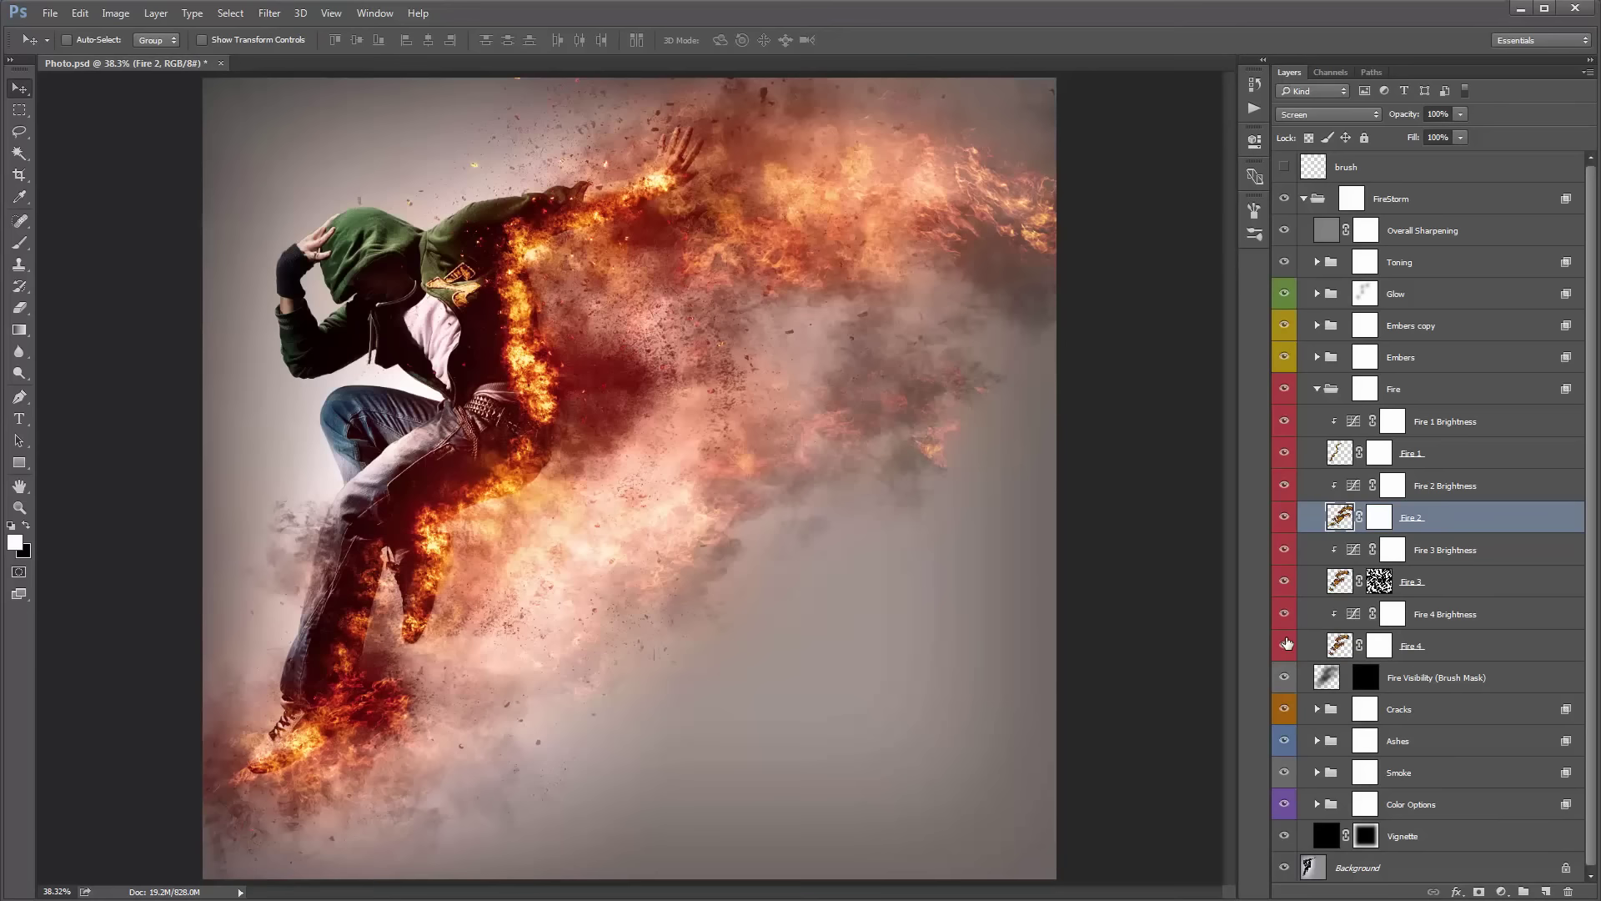
{"action": "left_click", "coordinate": [1286, 644]}
{"action": "left_click", "coordinate": [1286, 644]}
{"action": "left_click", "coordinate": [1286, 644]}
Brighten the Fire 4 flames by raising the midtones of the Fire 4 Brightness curve.
{"action": "double_click", "coordinate": [1353, 614]}
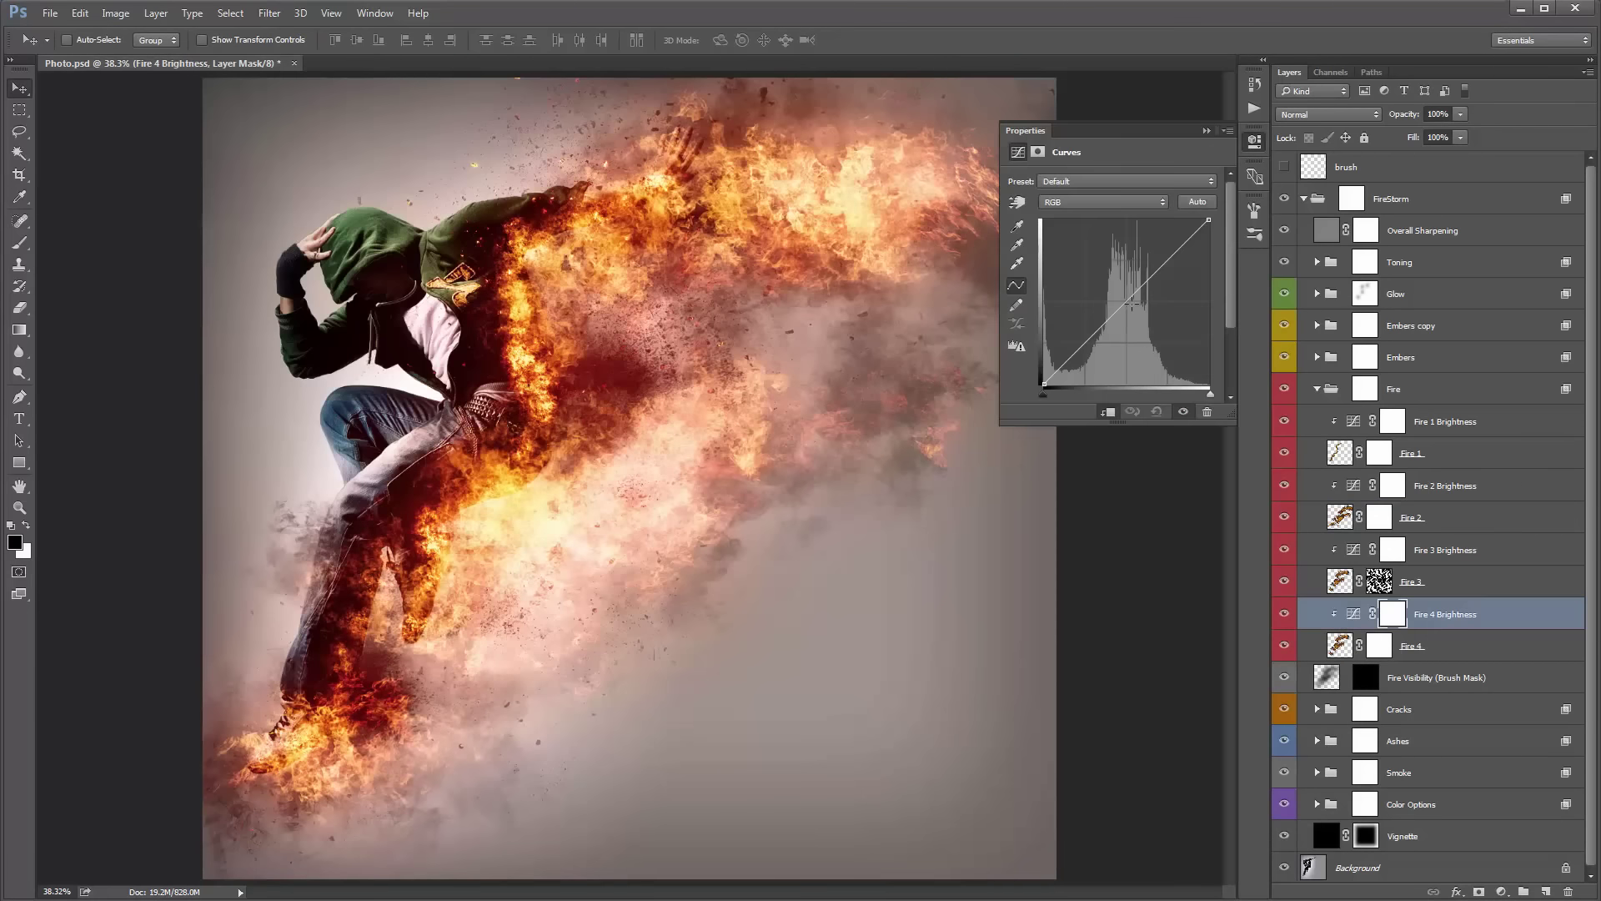
{"action": "mouse_move", "coordinate": [1132, 303]}
{"action": "left_mouse_down"}
{"action": "mouse_move", "coordinate": [1097, 264]}
{"action": "mouse_move", "coordinate": [1116, 317]}
{"action": "mouse_move", "coordinate": [1105, 294]}
{"action": "left_mouse_up"}
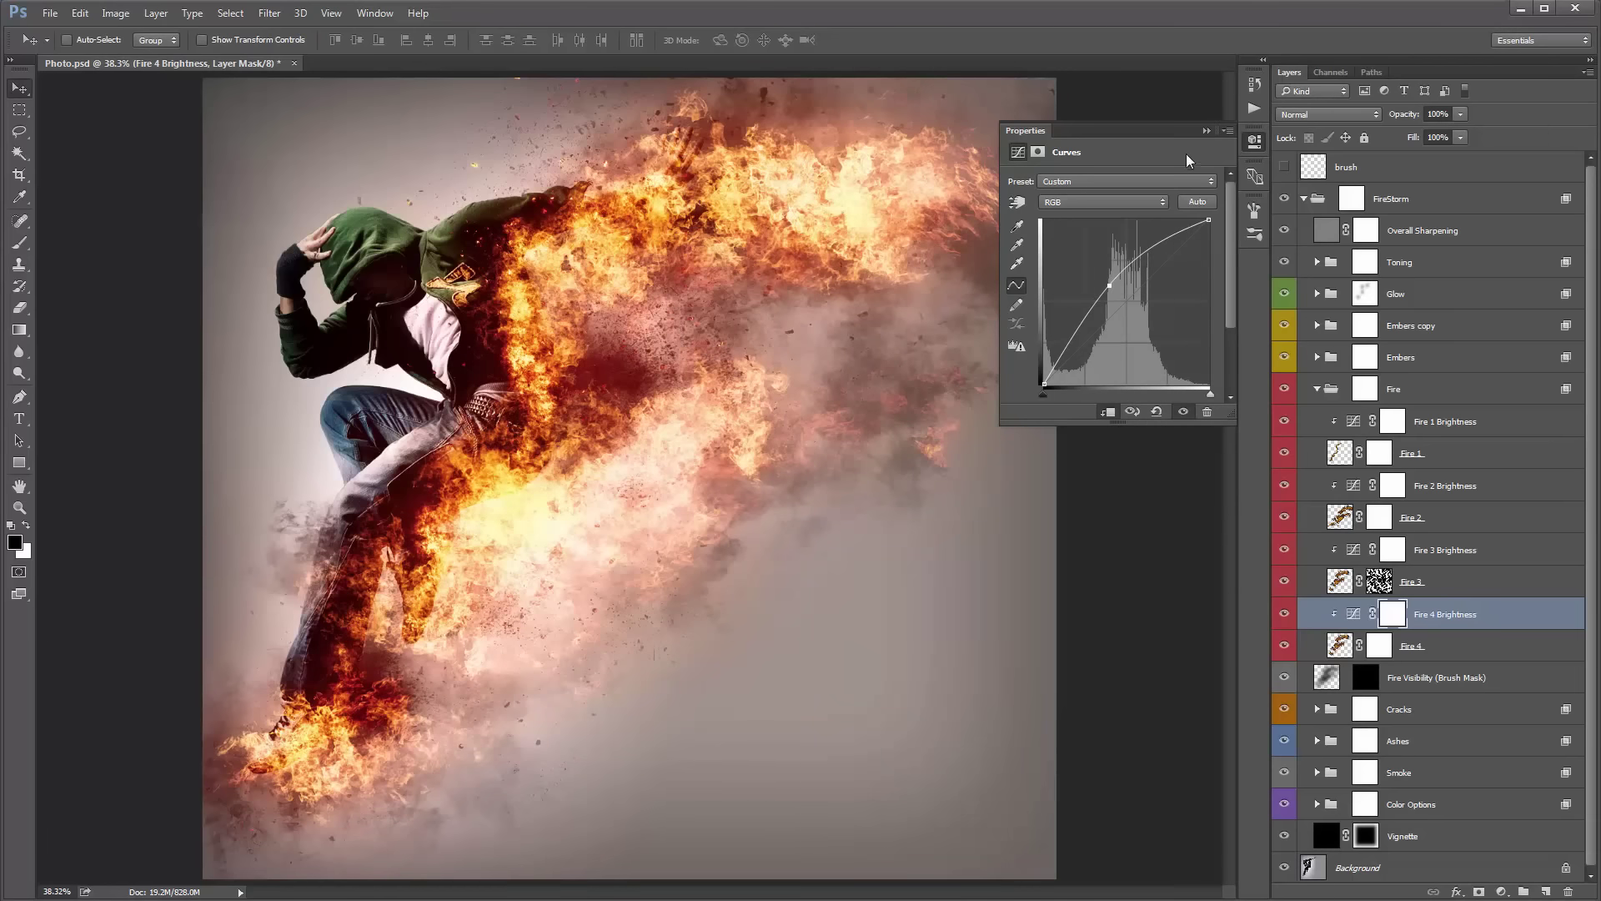
{"action": "left_click", "coordinate": [1206, 131]}
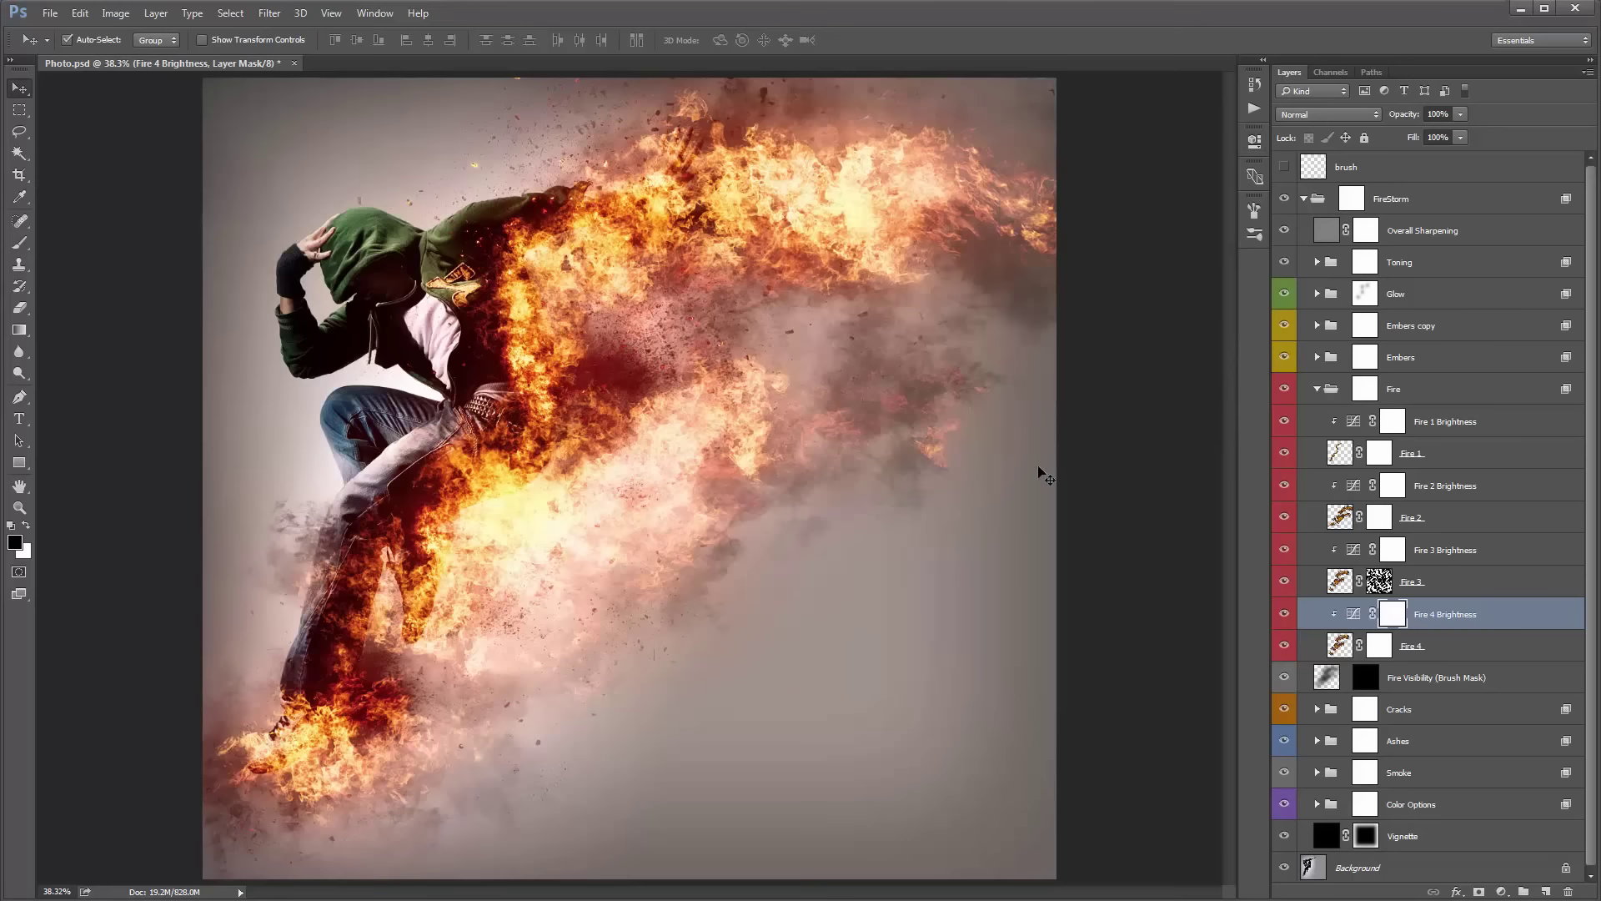
Invert the Fire 4 Brightness mask and paint white on it with a 300 px brush along the arm, torso and legs.
{"action": "key", "text": "ctrl+i"}
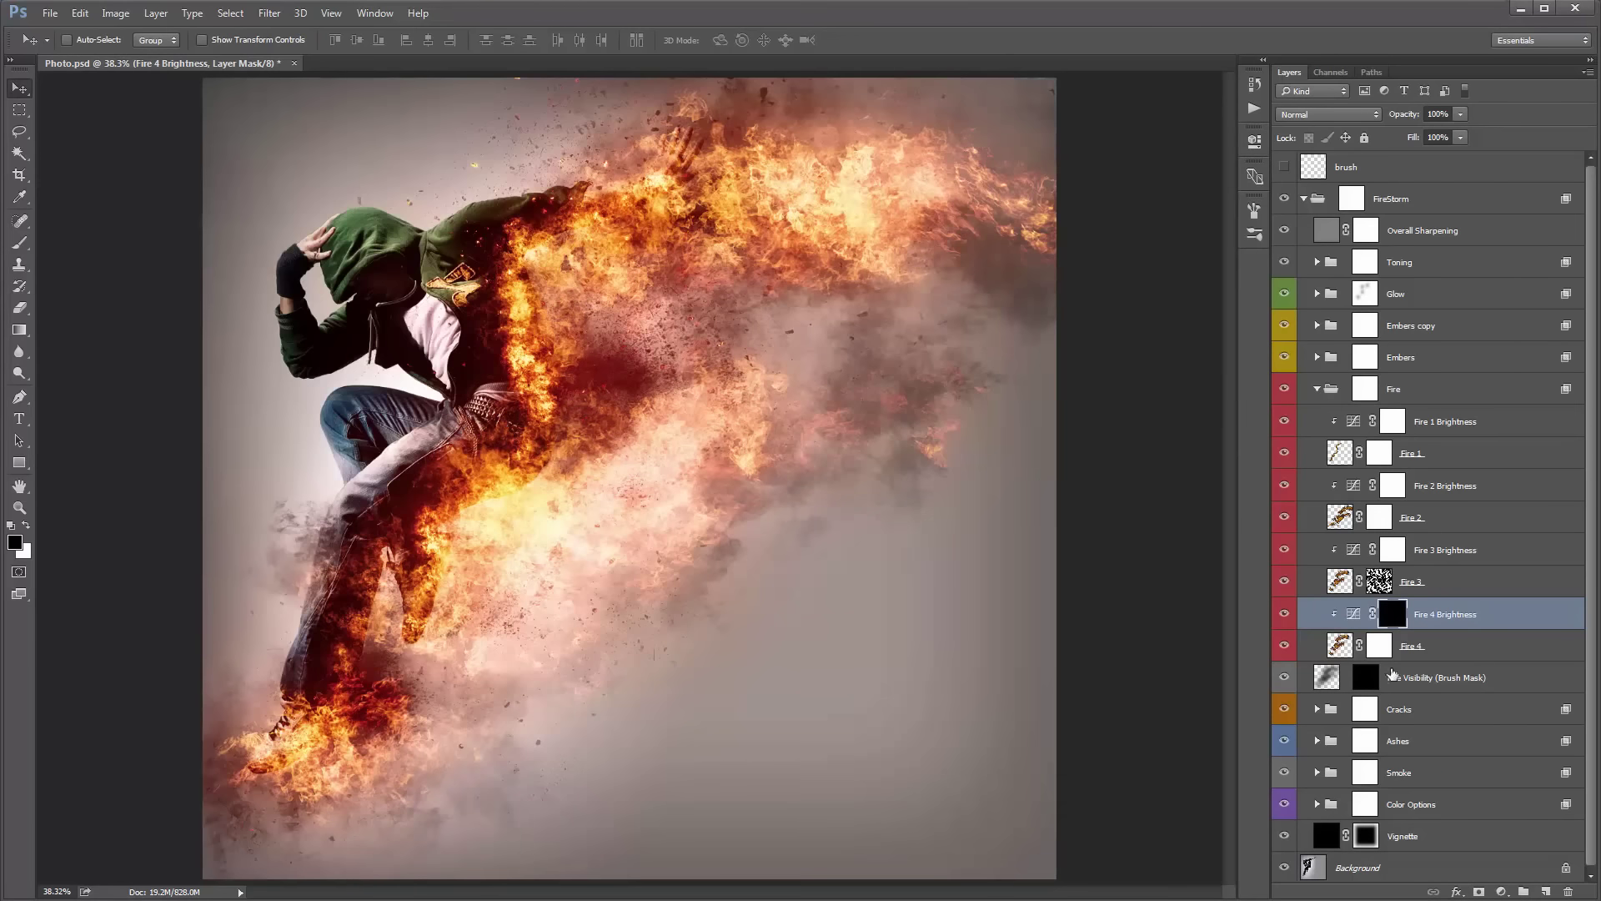
{"action": "key", "text": "b"}
{"action": "key", "text": "x"}
{"action": "key", "text": "bracketleft"}
{"action": "key", "text": "bracketleft"}
{"action": "key", "text": "bracketleft"}
{"action": "key", "text": "bracketleft"}
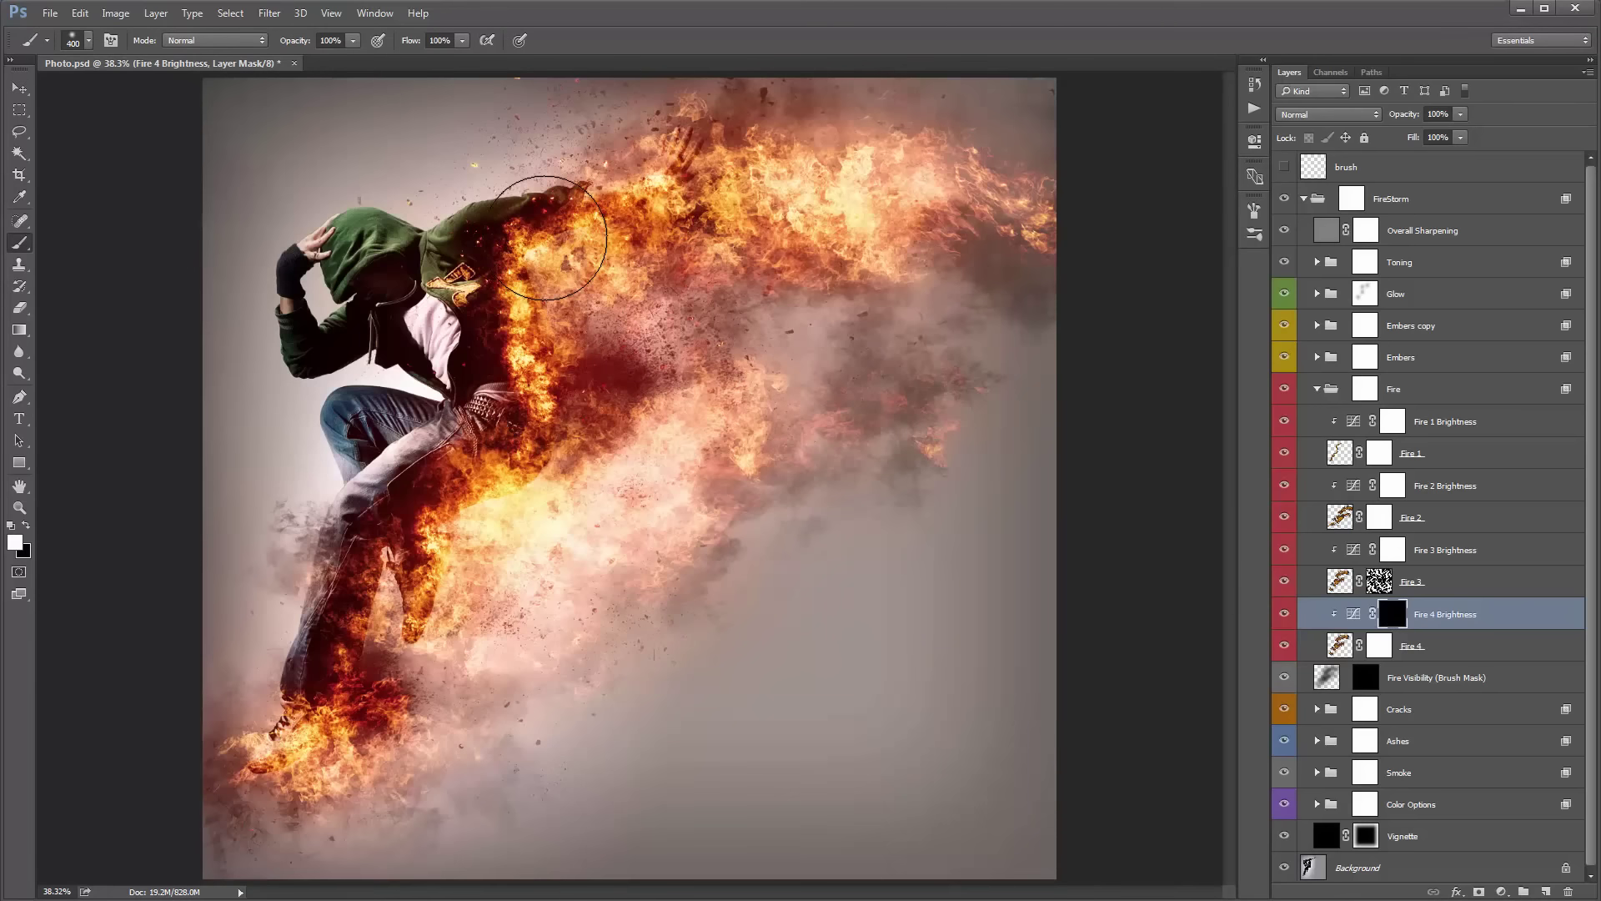
{"action": "mouse_move", "coordinate": [538, 251]}
{"action": "left_mouse_down"}
{"action": "mouse_move", "coordinate": [610, 225]}
{"action": "mouse_move", "coordinate": [679, 146]}
{"action": "left_mouse_up"}
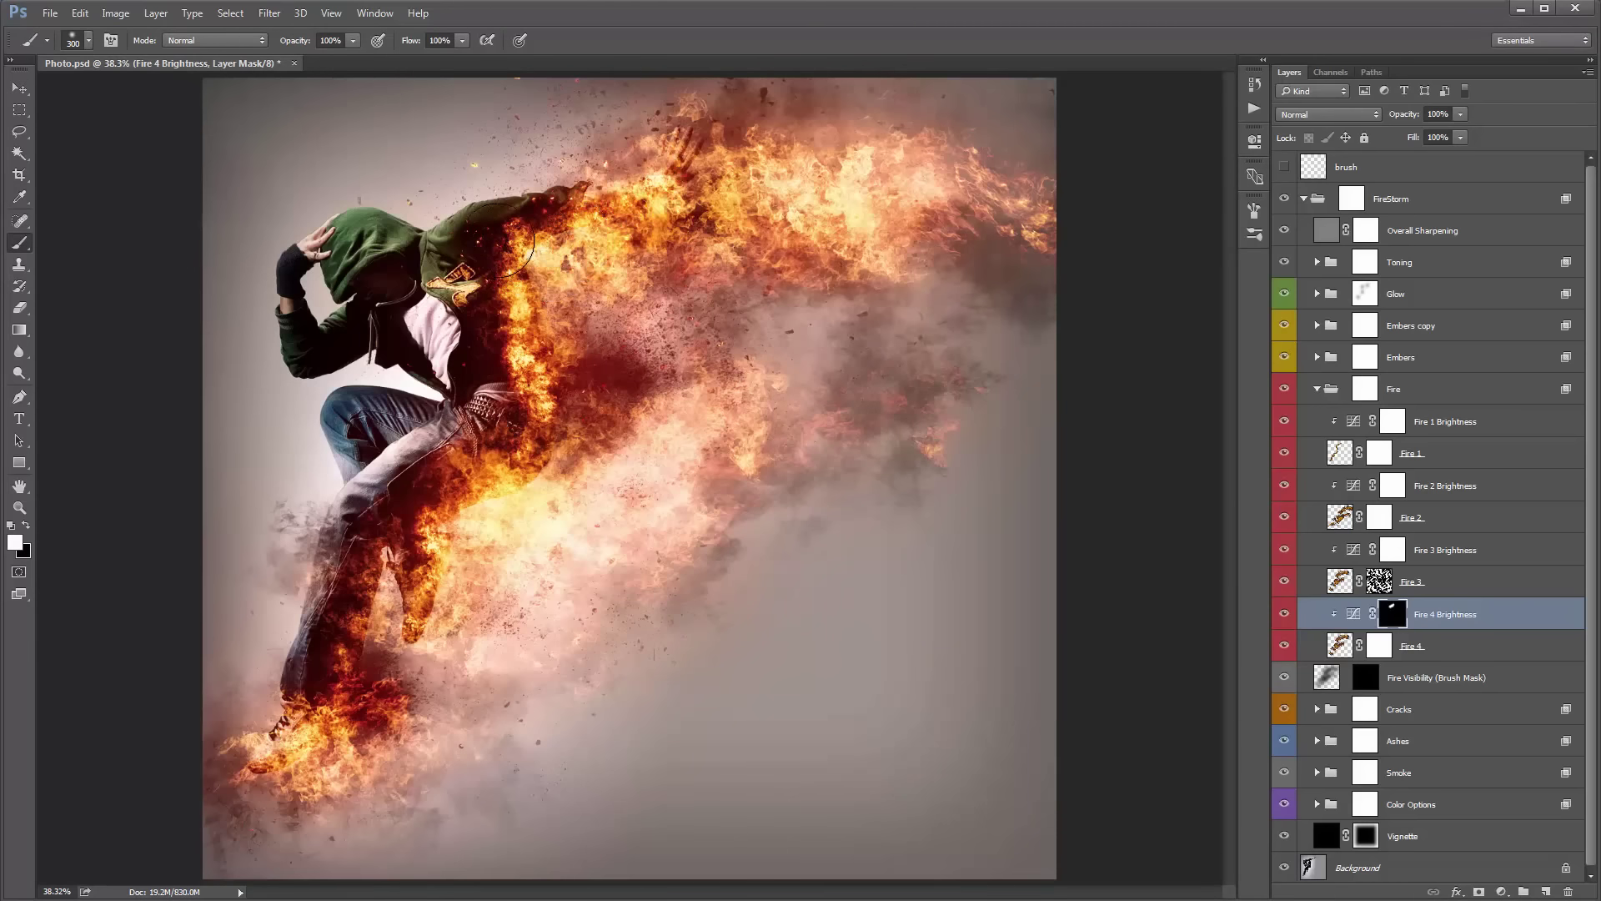
{"action": "mouse_move", "coordinate": [542, 317]}
{"action": "left_mouse_down"}
{"action": "mouse_move", "coordinate": [542, 432]}
{"action": "mouse_move", "coordinate": [434, 519]}
{"action": "mouse_move", "coordinate": [381, 618]}
{"action": "mouse_move", "coordinate": [448, 656]}
{"action": "mouse_move", "coordinate": [348, 703]}
{"action": "mouse_move", "coordinate": [331, 675]}
{"action": "mouse_move", "coordinate": [330, 726]}
{"action": "left_mouse_up"}
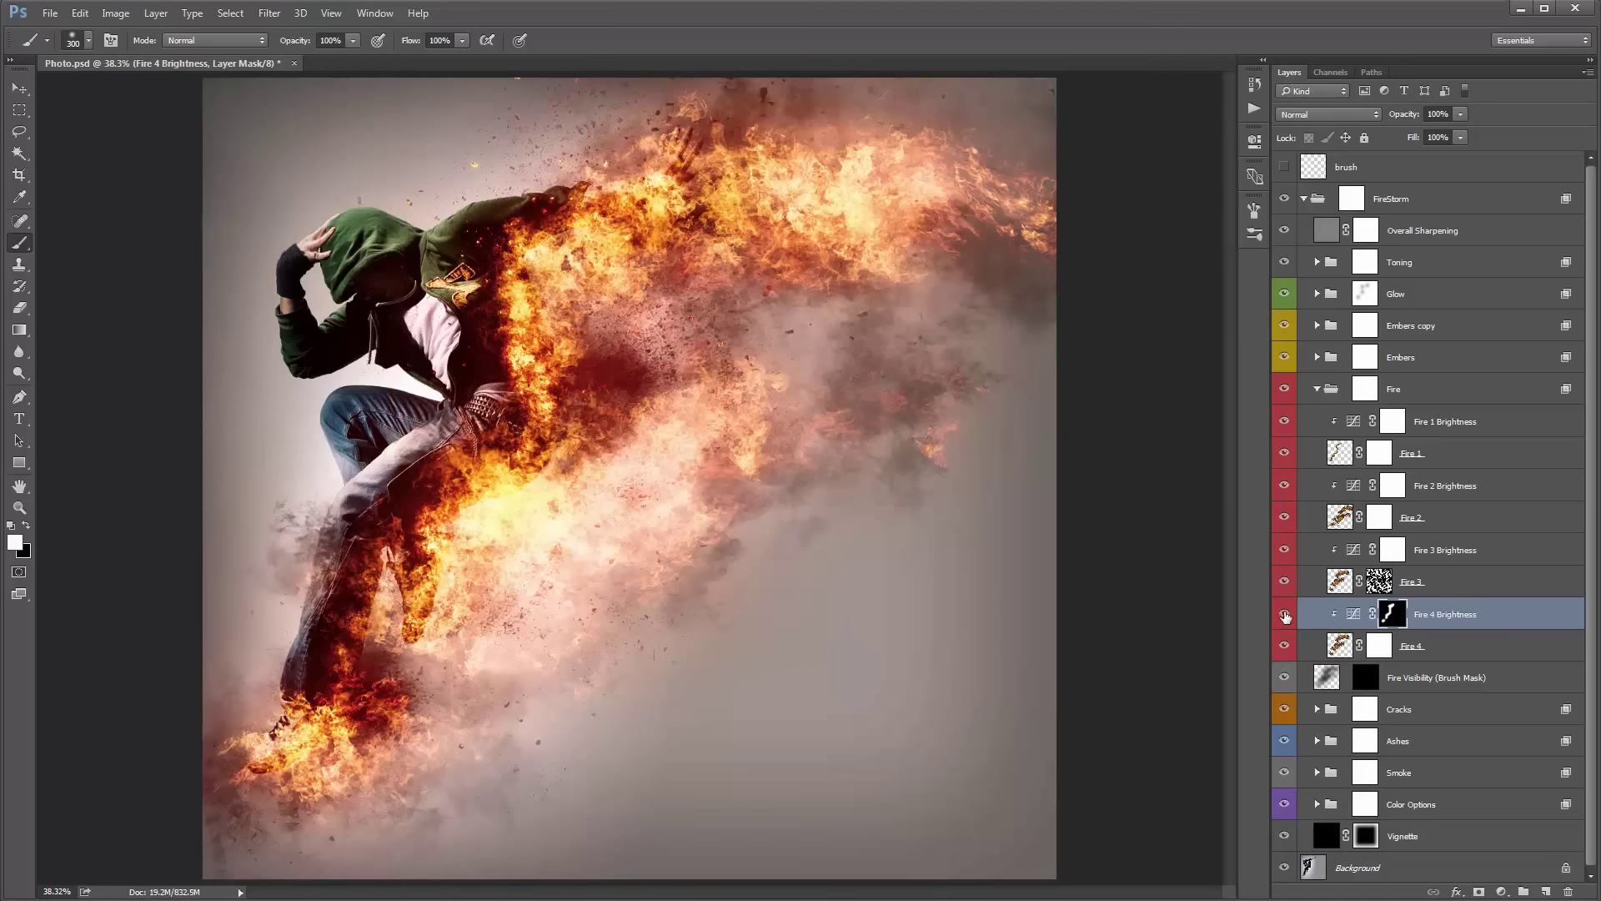
Compare the image with and without the masked Fire 4 Brightness adjustment, leaving it visible.
{"action": "left_click", "coordinate": [1285, 615]}
{"action": "left_click", "coordinate": [1285, 614]}
{"action": "left_click", "coordinate": [1285, 615]}
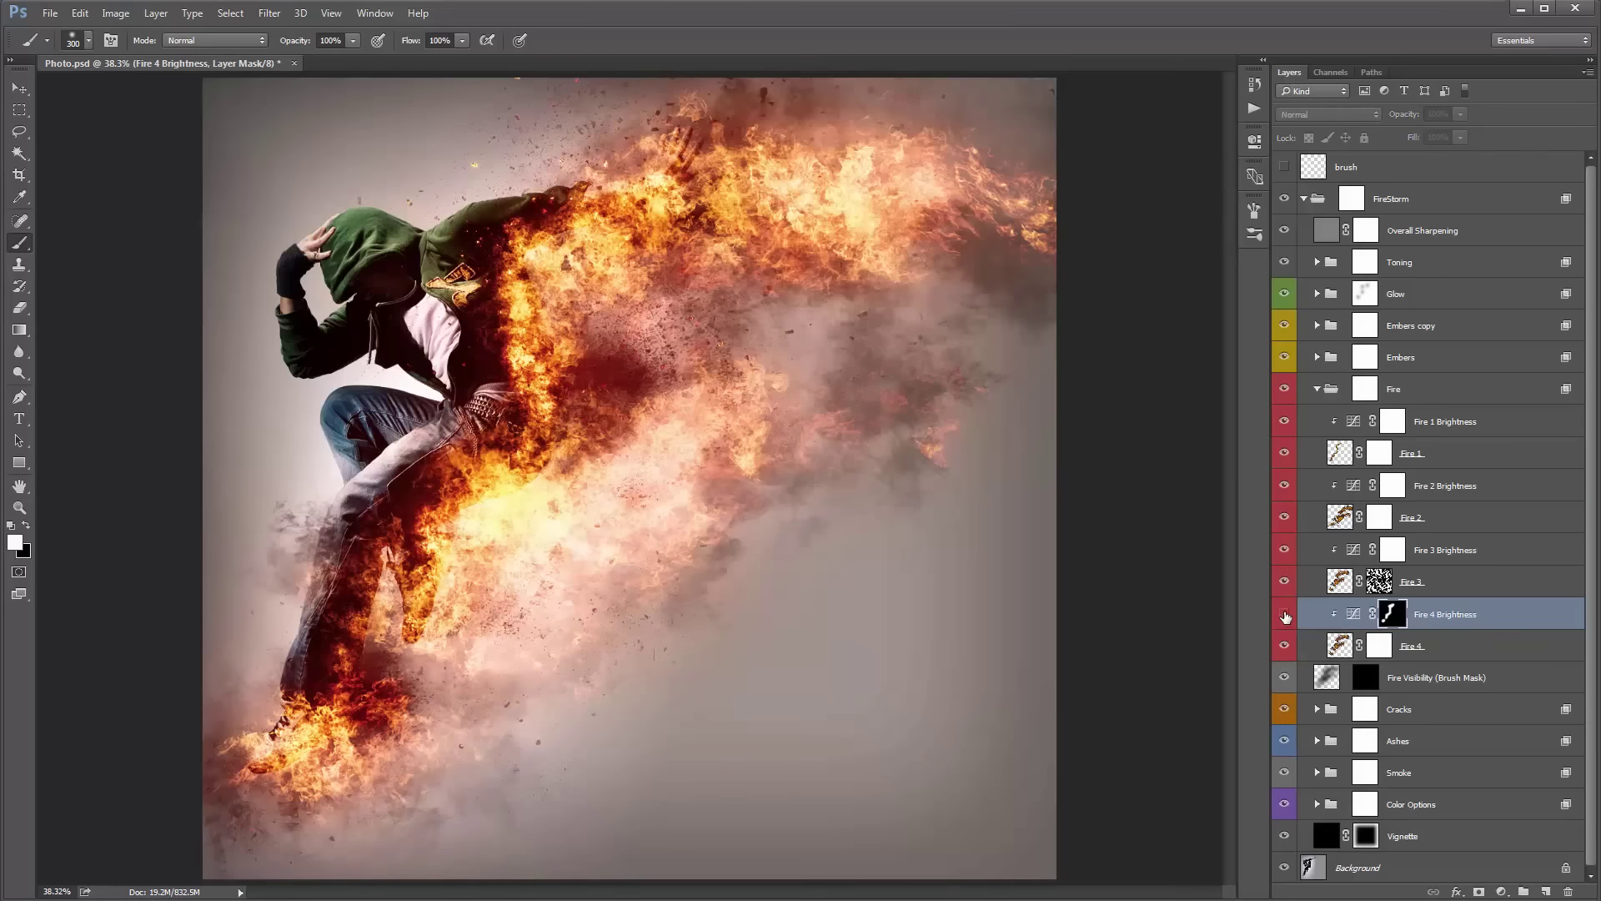
{"action": "left_click", "coordinate": [1286, 615]}
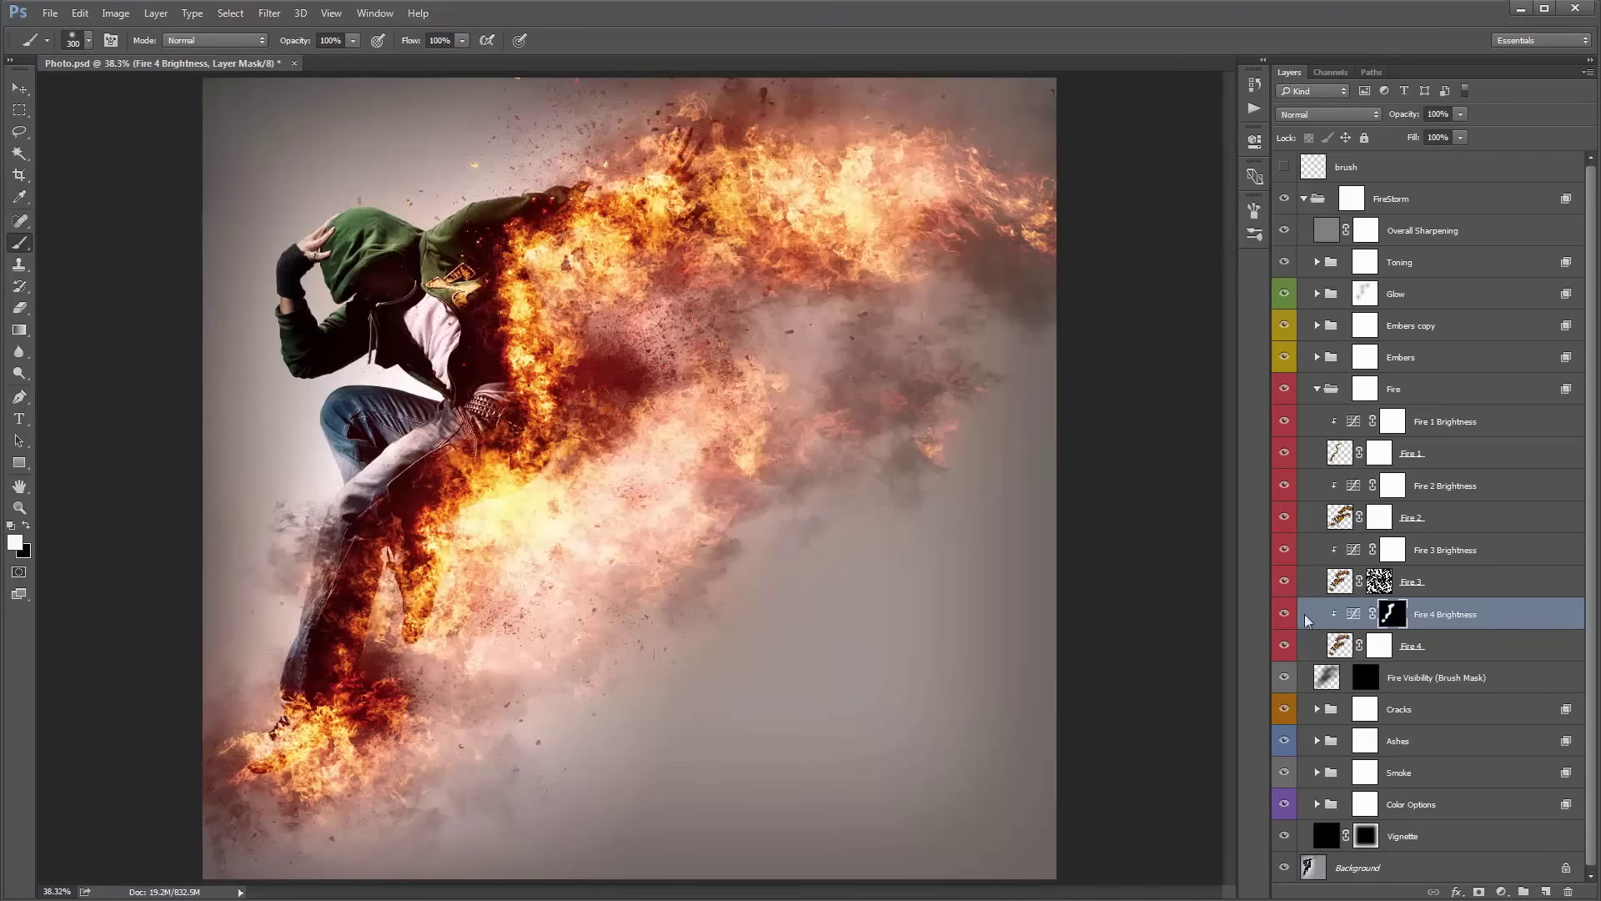
{"action": "left_click", "coordinate": [1393, 613]}
Apply a Hue/Saturation adjustment with hue -3 to the Fire 4 layer, and collapse the Fire group.
{"action": "left_click", "coordinate": [1441, 648]}
{"action": "key", "text": "v"}
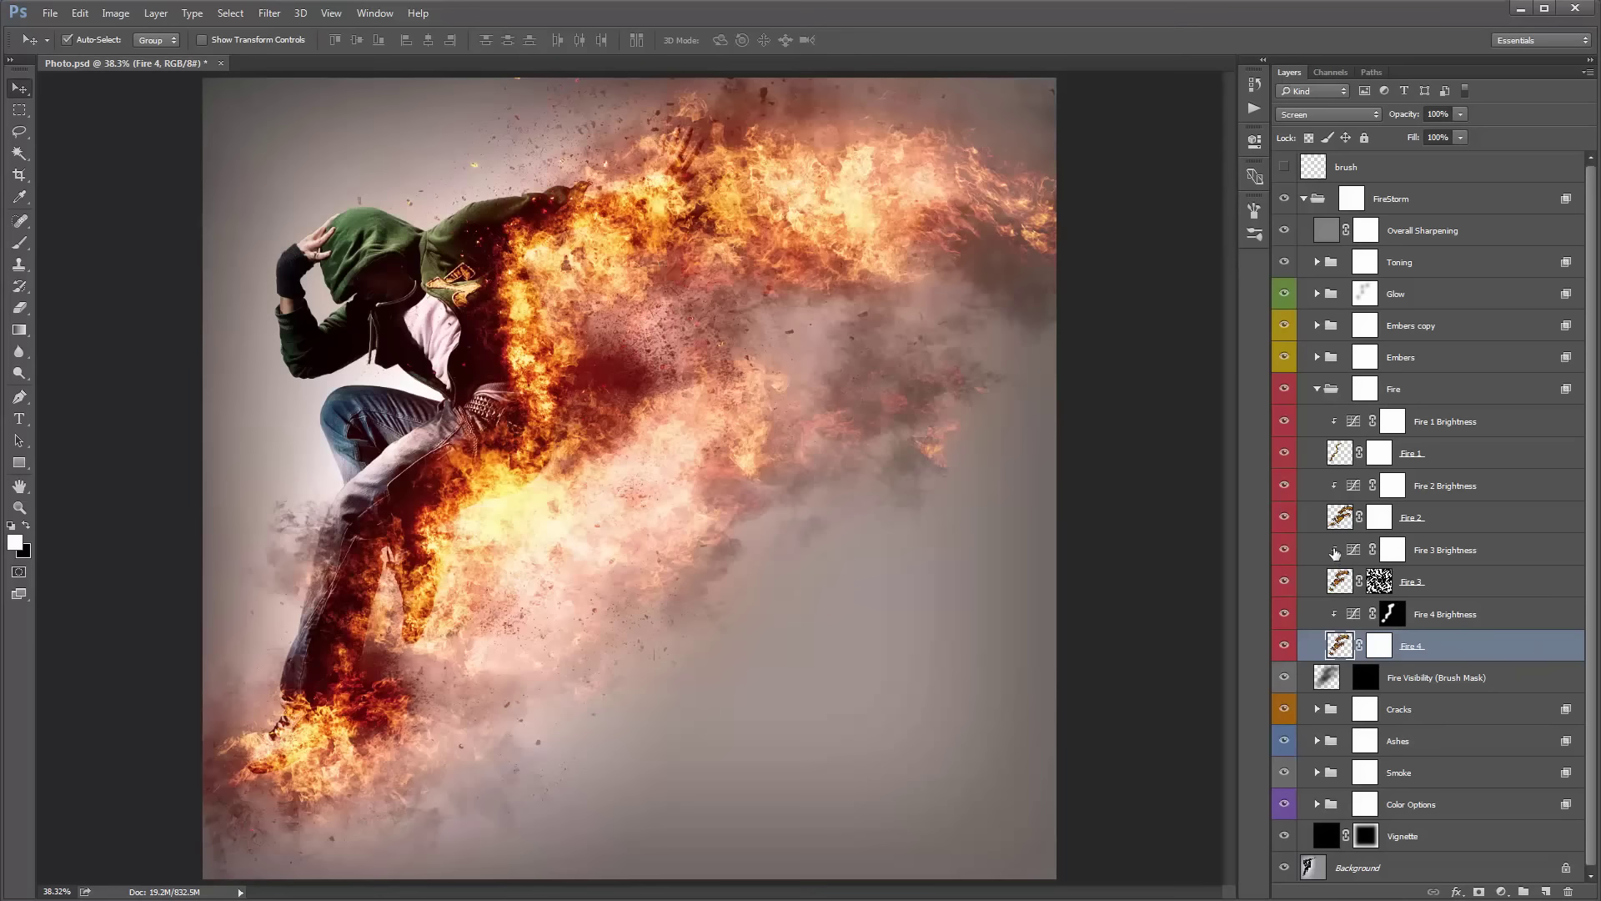
{"action": "key", "text": "ctrl"}
{"action": "key", "text": "ctrl+u"}
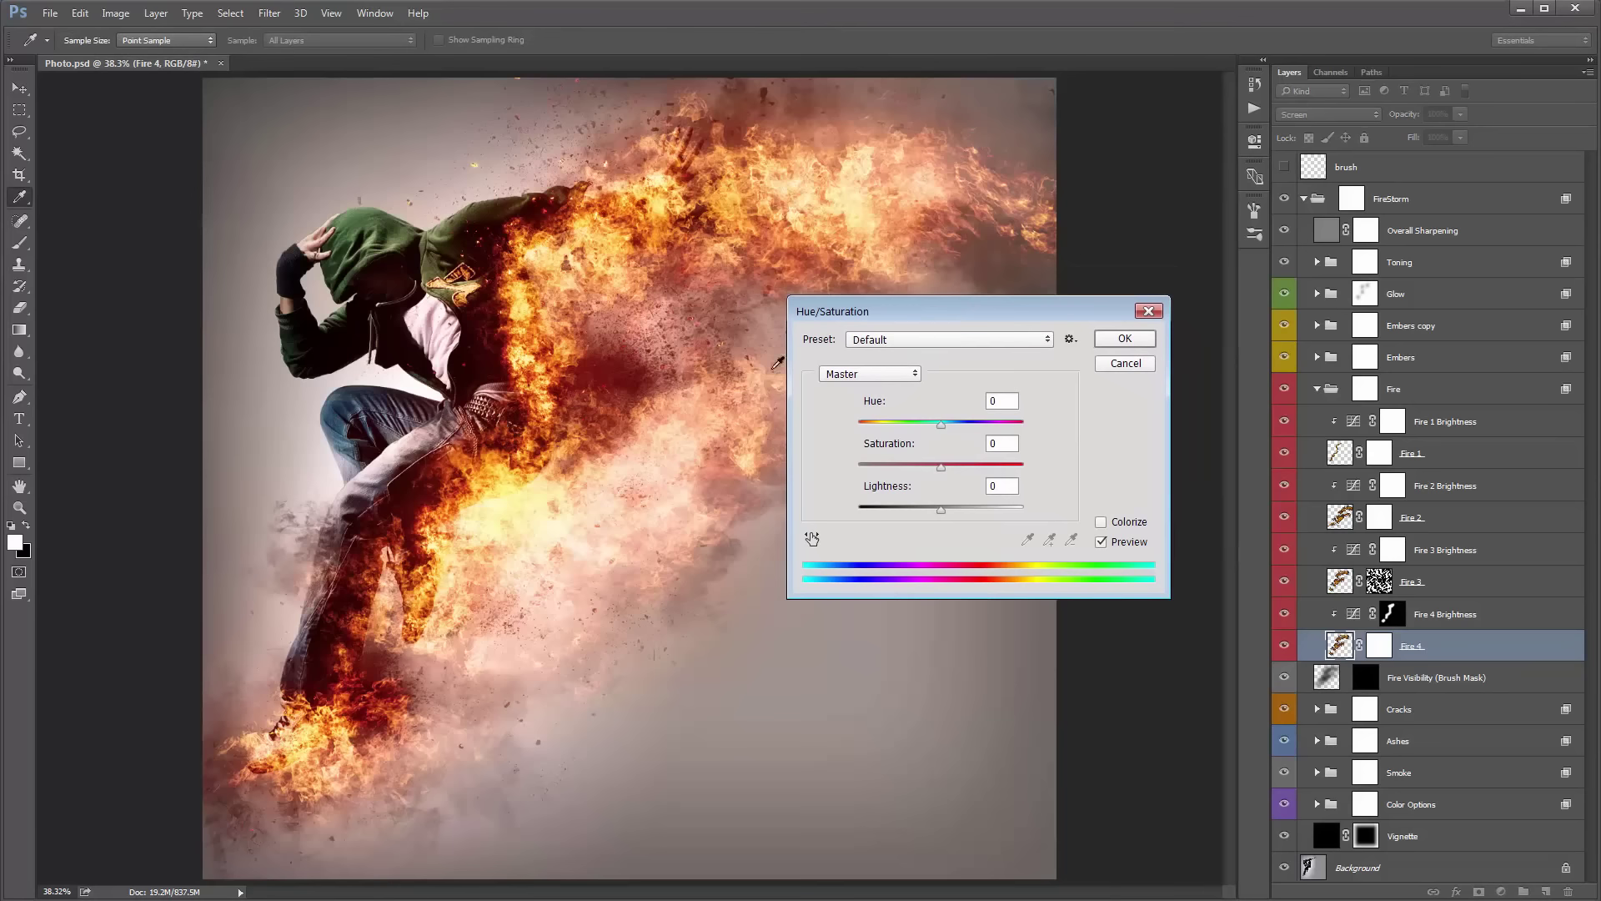
{"action": "mouse_move", "coordinate": [942, 426]}
{"action": "left_mouse_down"}
{"action": "mouse_move", "coordinate": [954, 434]}
{"action": "mouse_move", "coordinate": [937, 435]}
{"action": "left_mouse_up"}
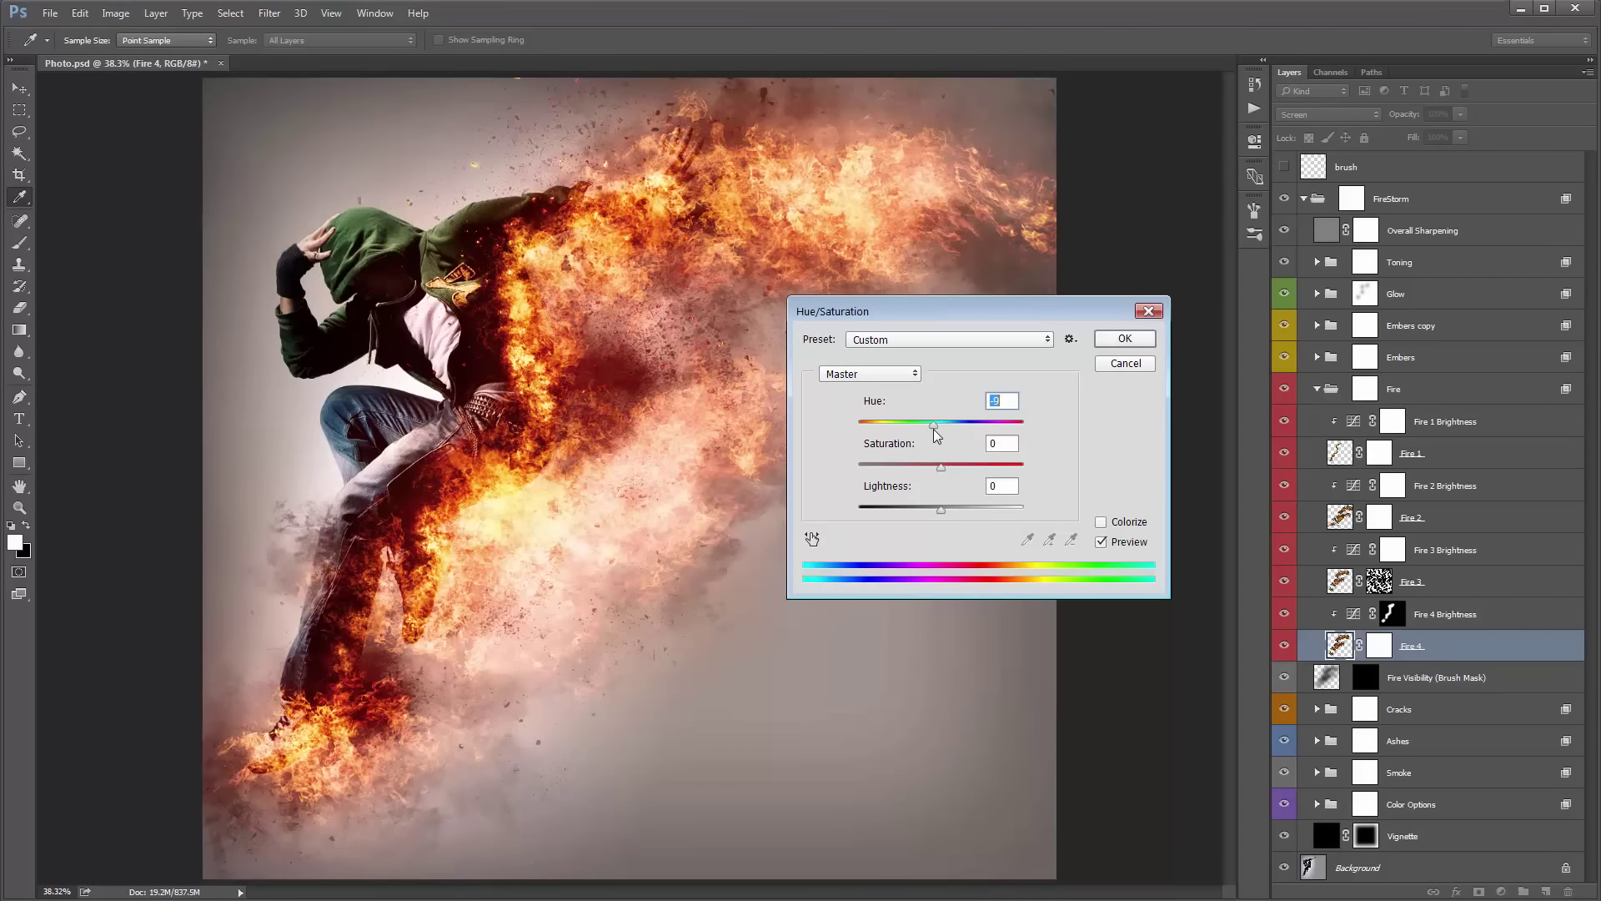
{"action": "left_click_drag", "start_coordinate": [940, 436], "coordinate": [942, 436]}
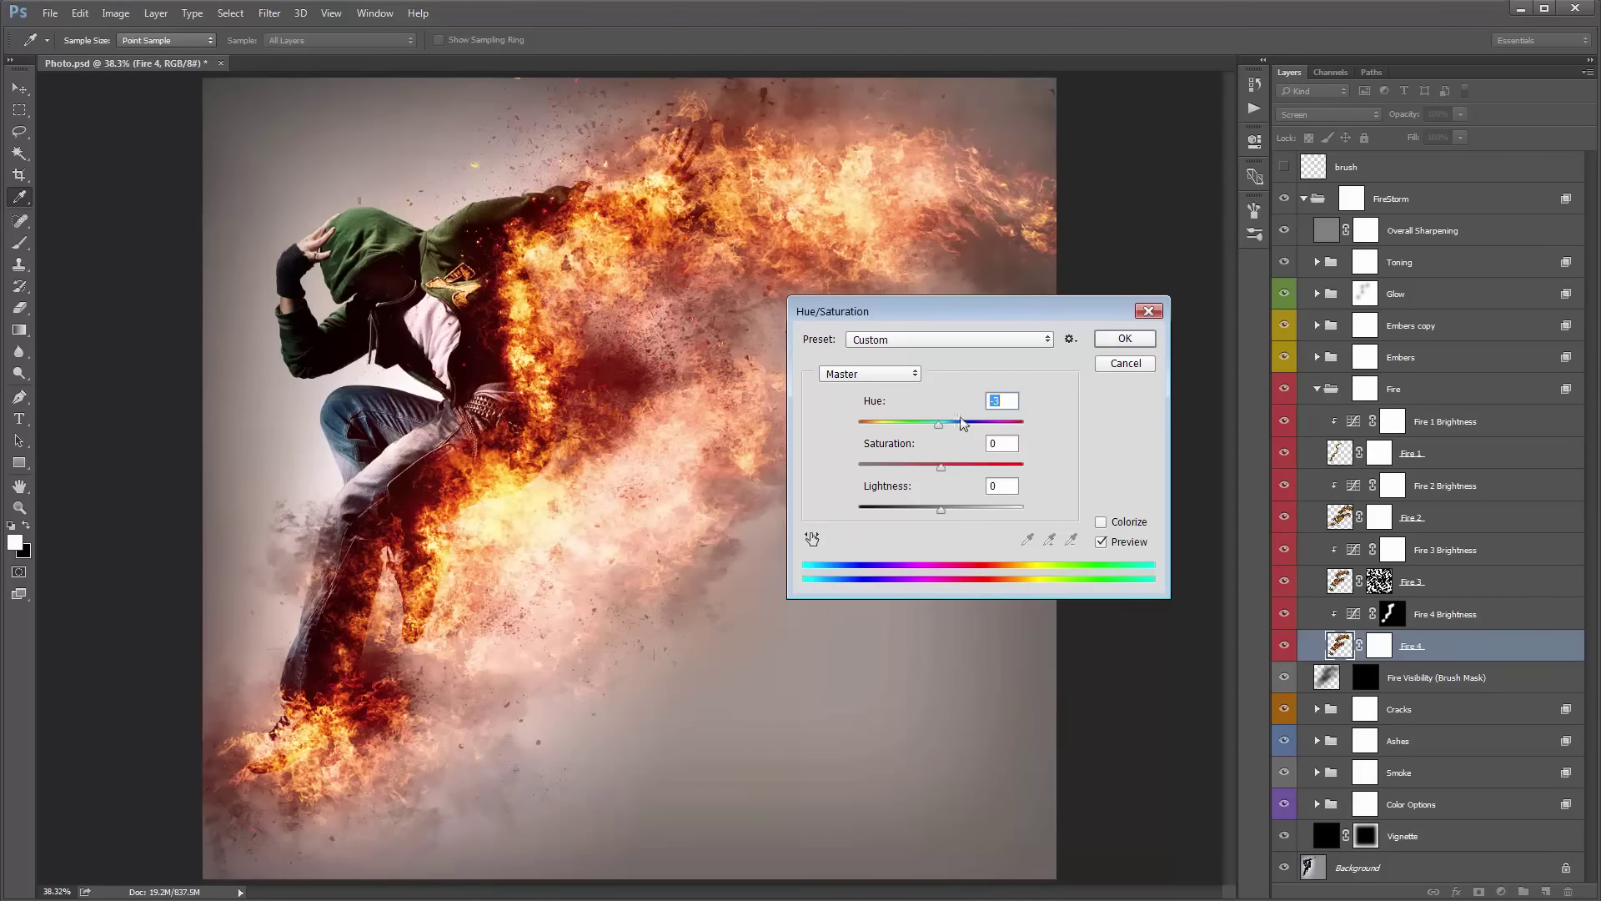
{"action": "left_click", "coordinate": [1122, 338]}
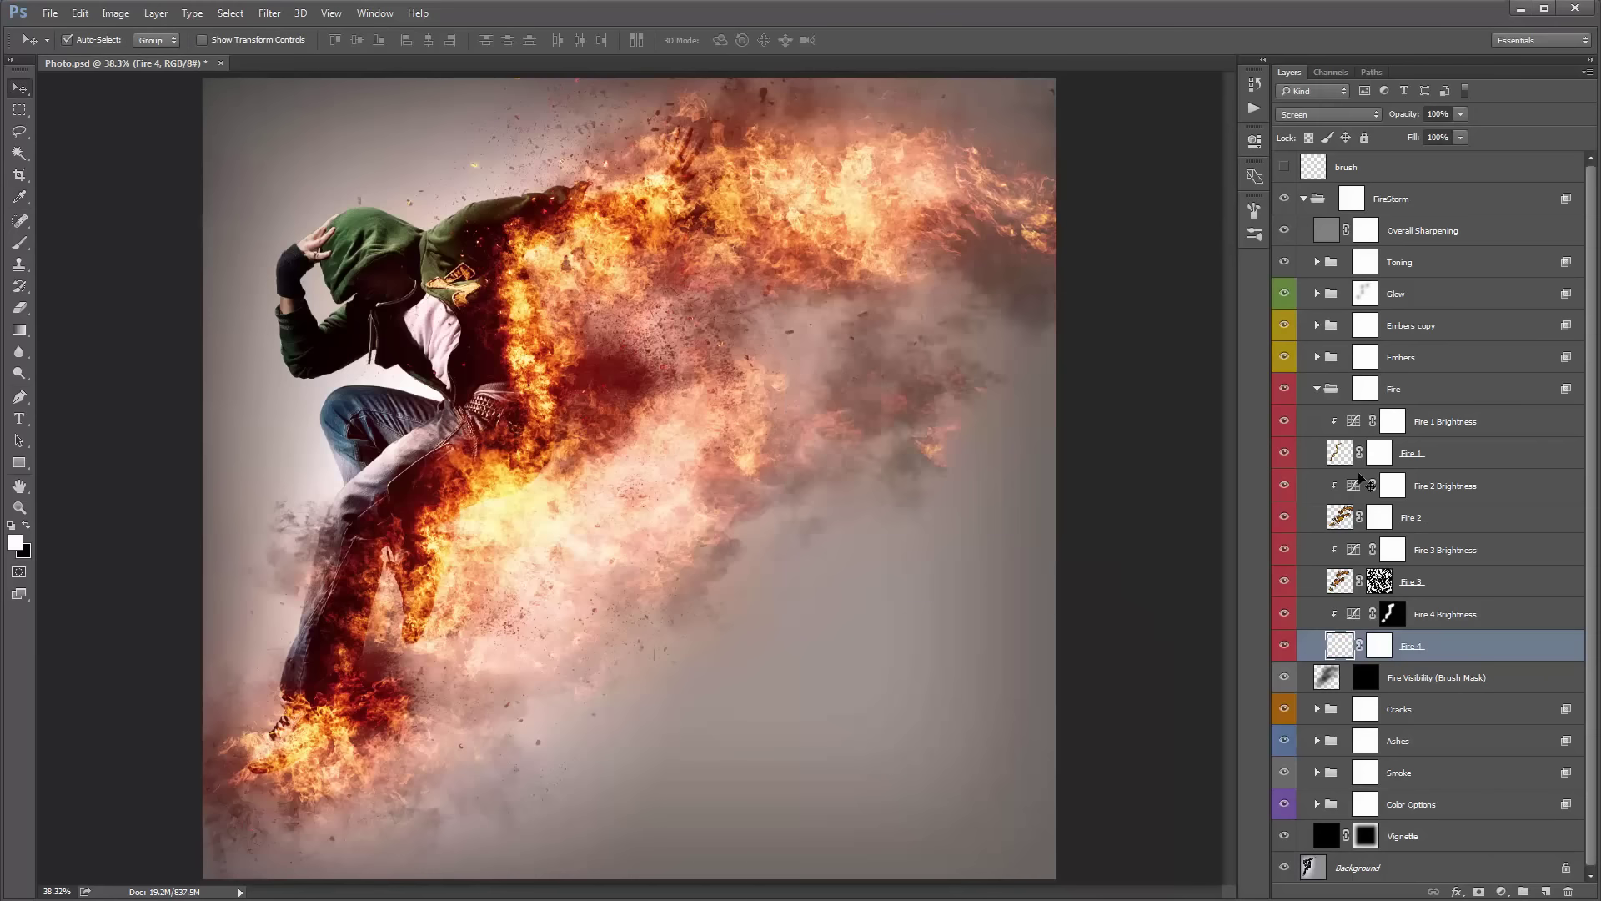
{"action": "left_click", "coordinate": [1319, 389]}
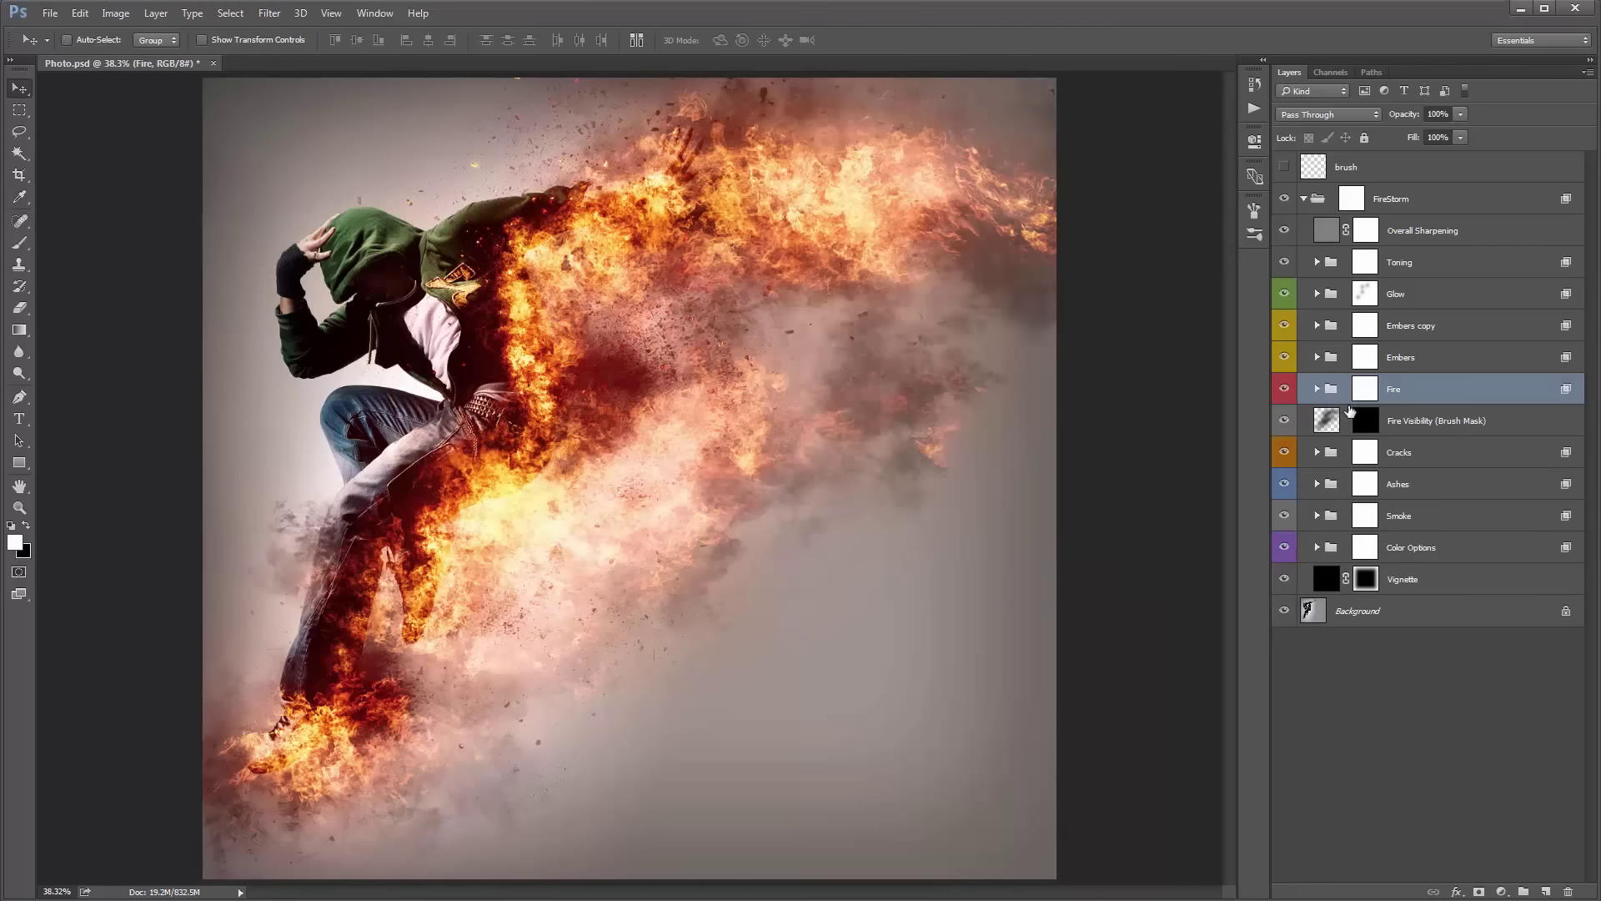
Compare the image with and without the Smoke group, leaving it visible.
{"action": "left_click", "coordinate": [1468, 429]}
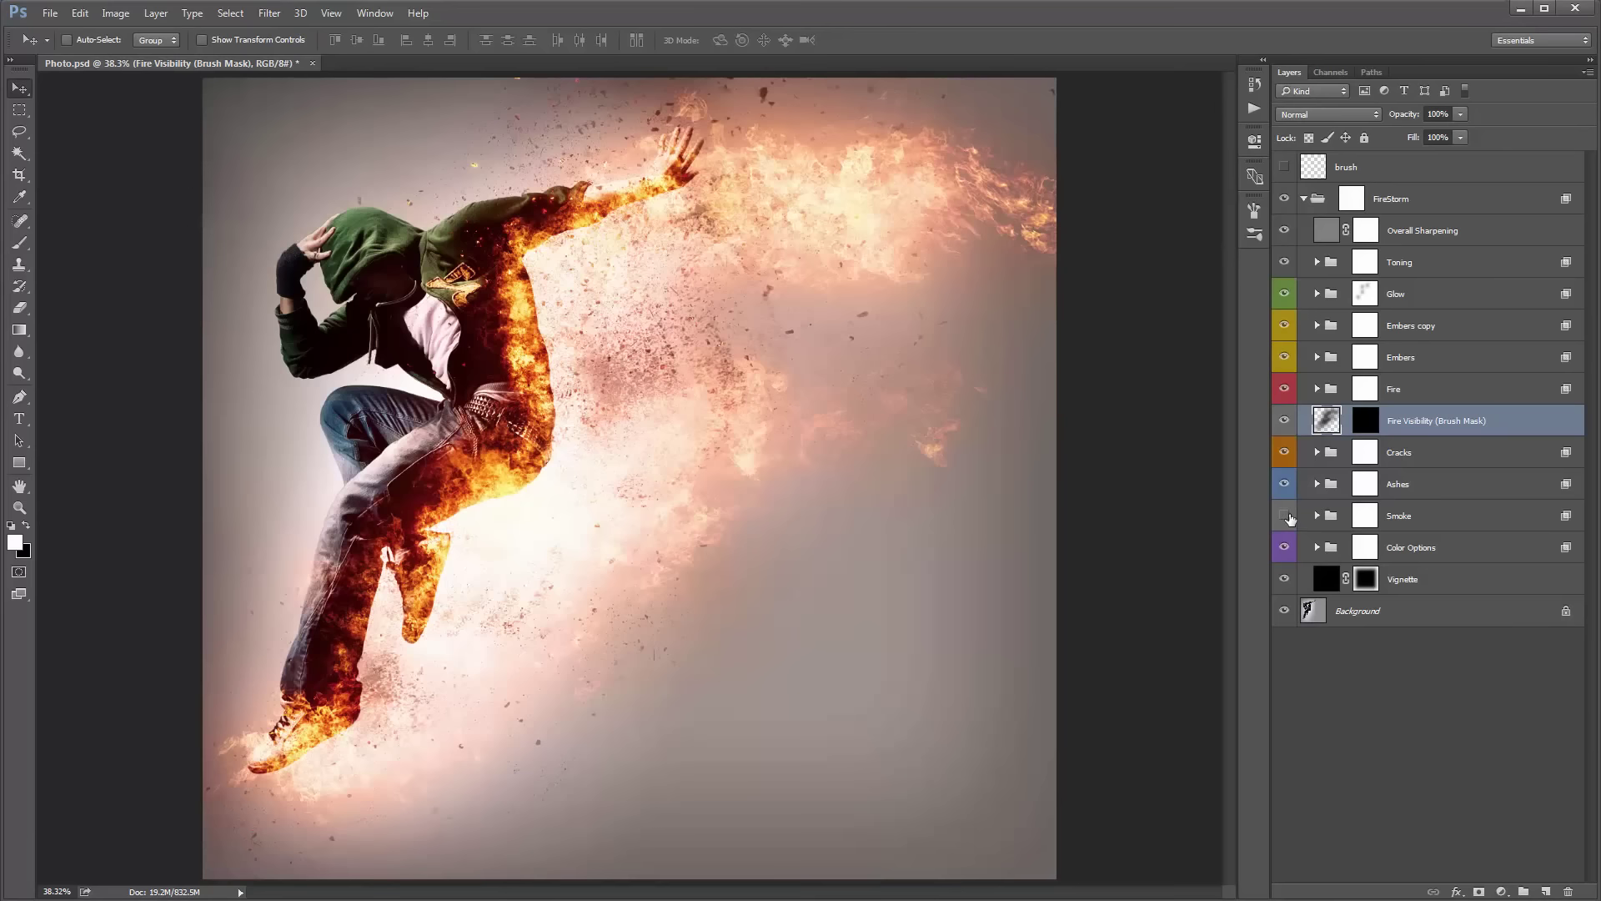
{"action": "left_click", "coordinate": [1285, 518]}
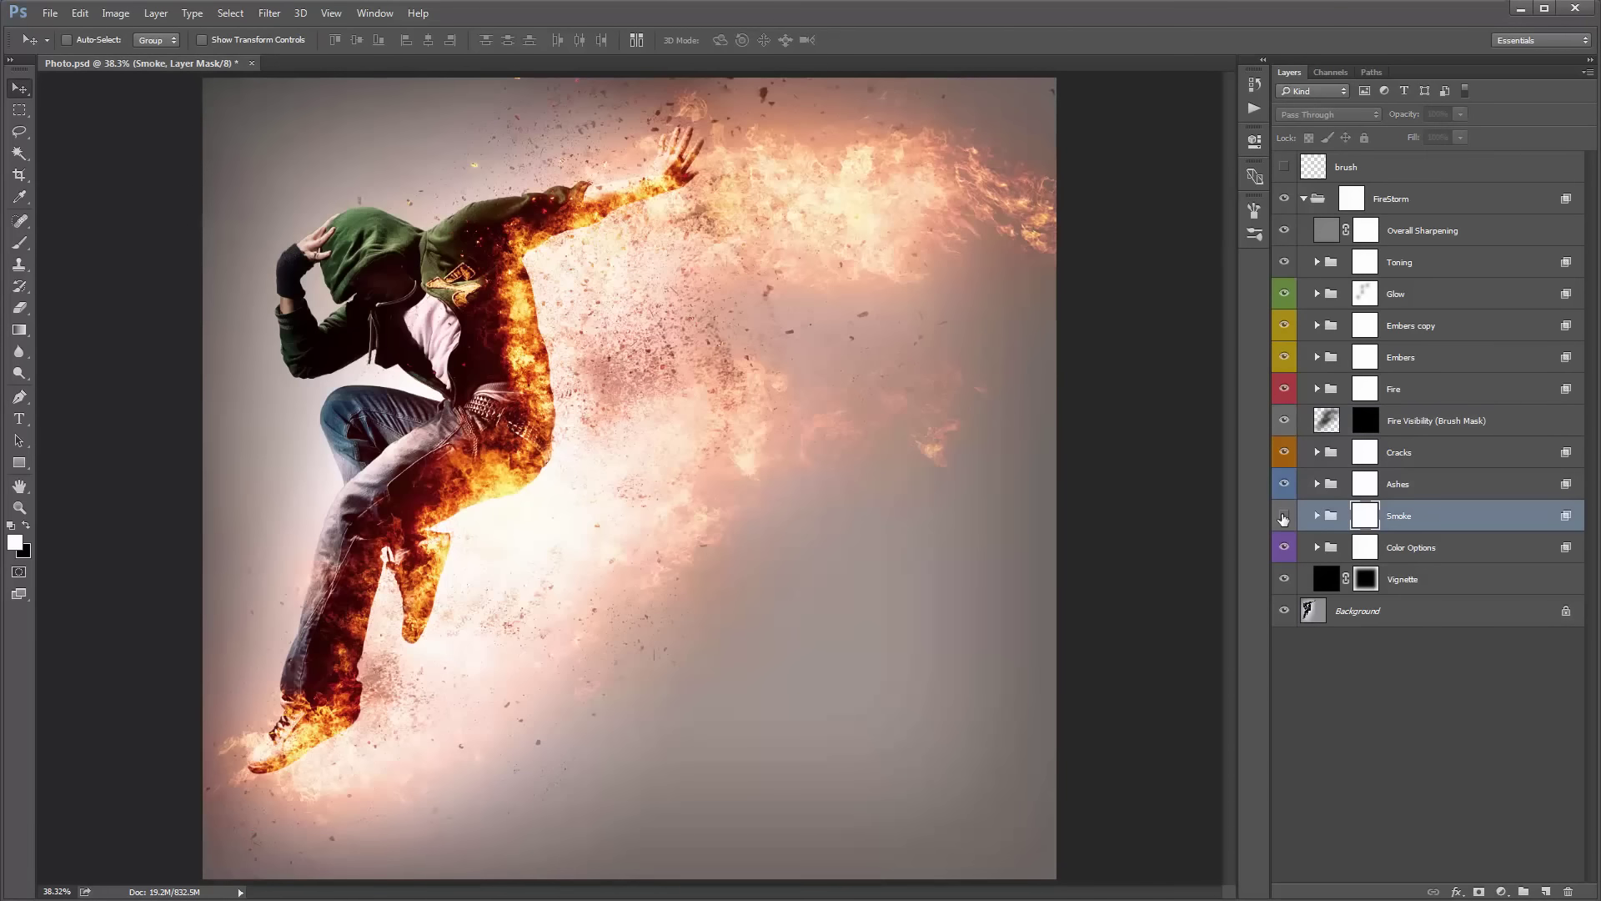
{"action": "left_click", "coordinate": [1284, 518]}
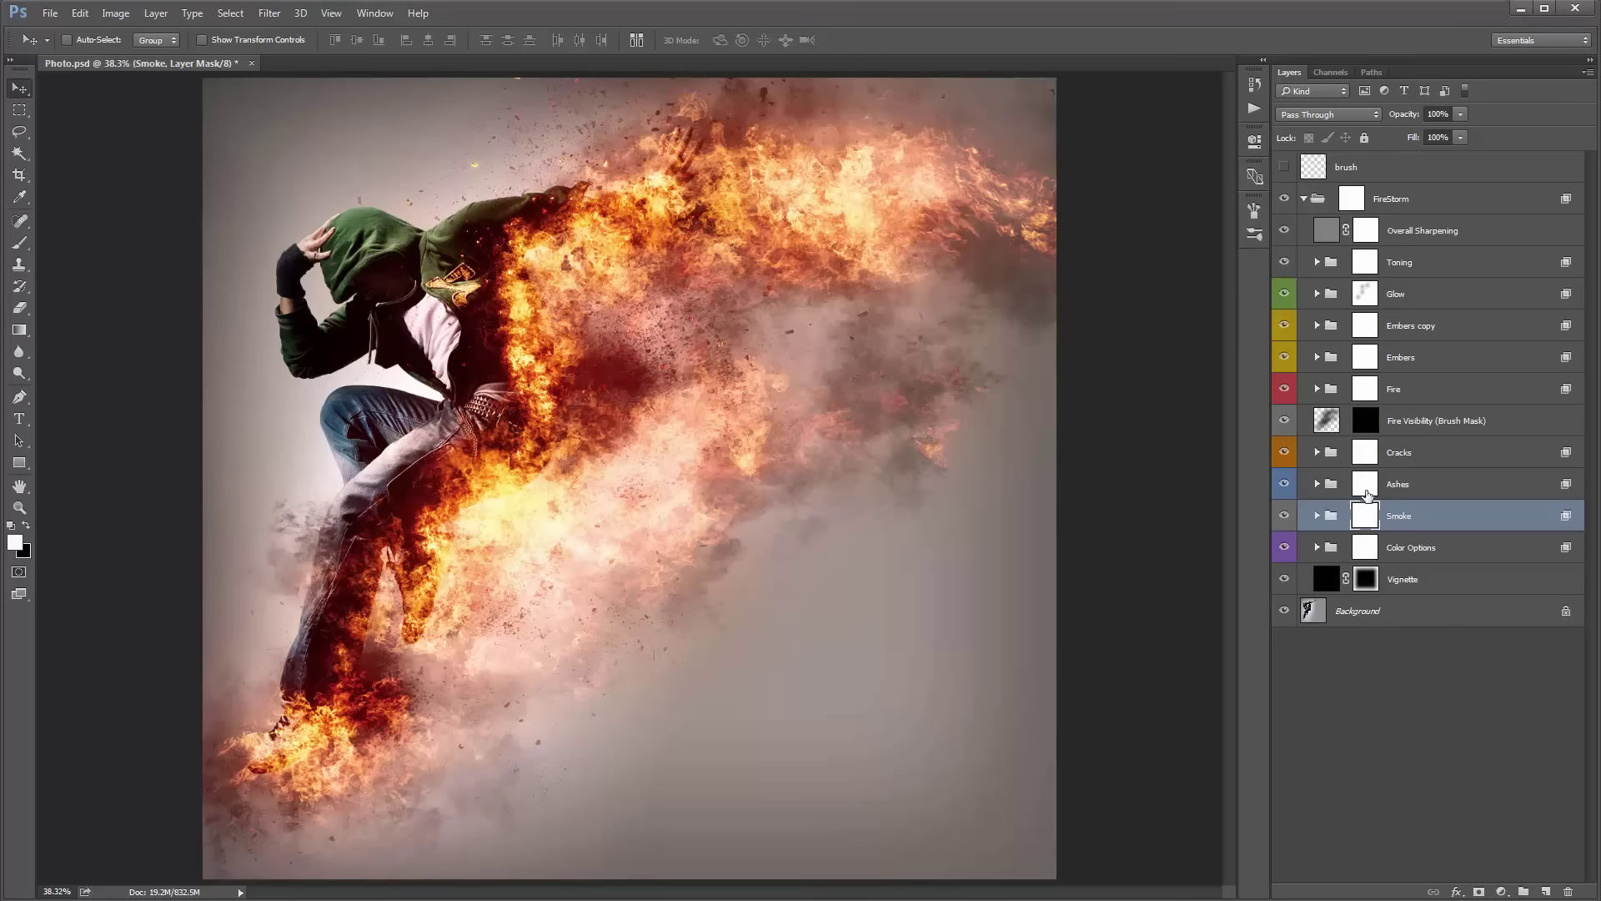
{"action": "left_click", "coordinate": [1284, 516]}
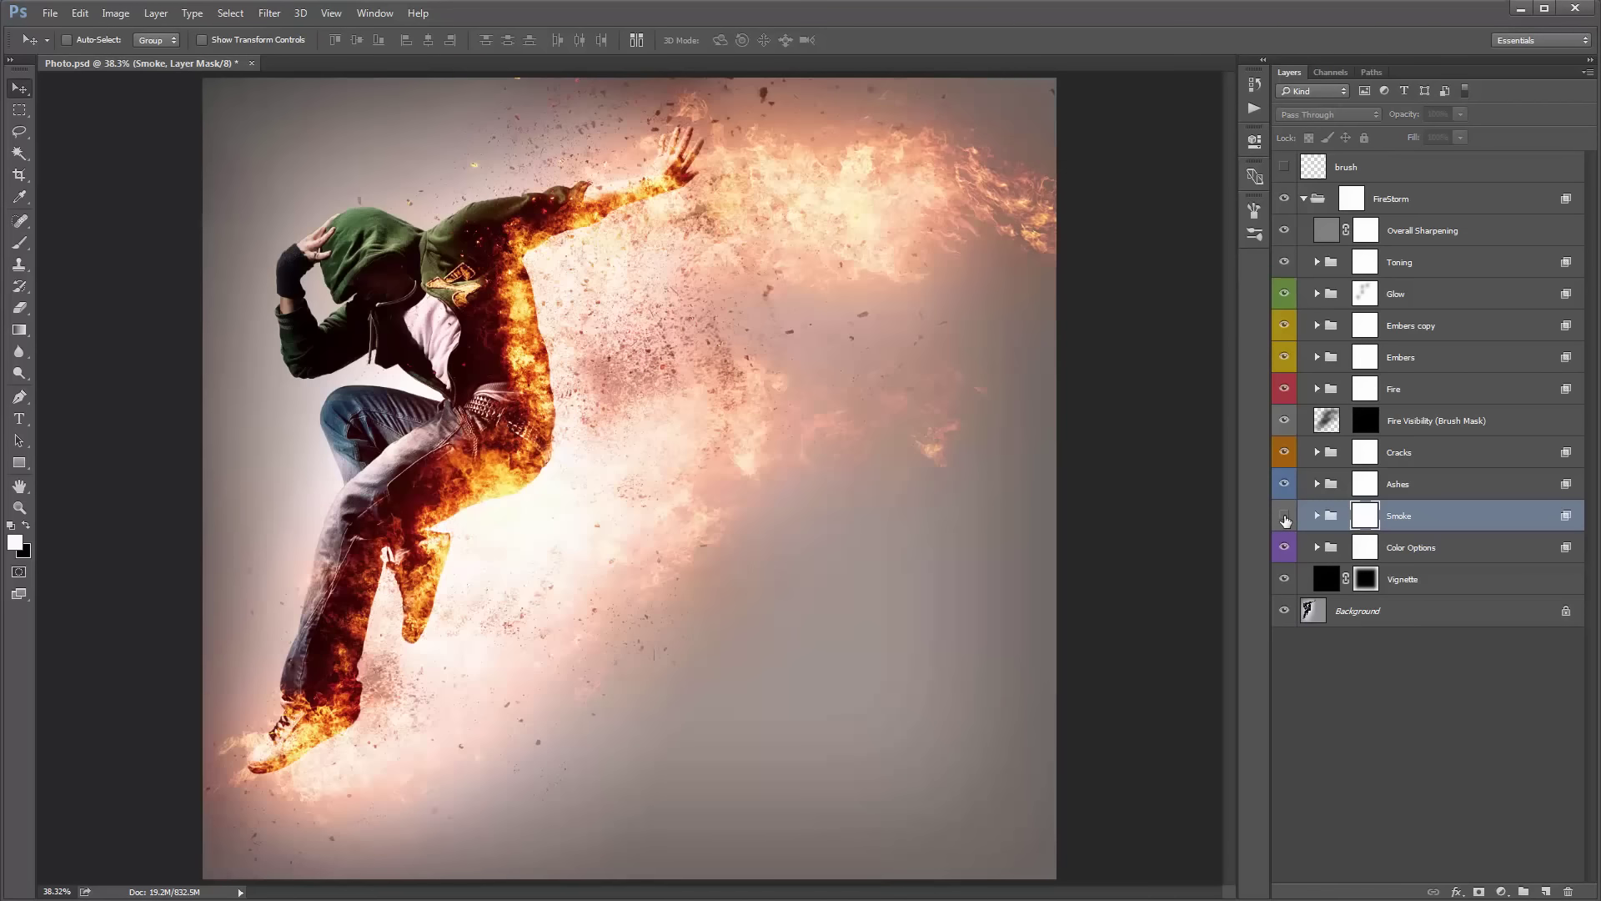
{"action": "left_click", "coordinate": [1285, 517]}
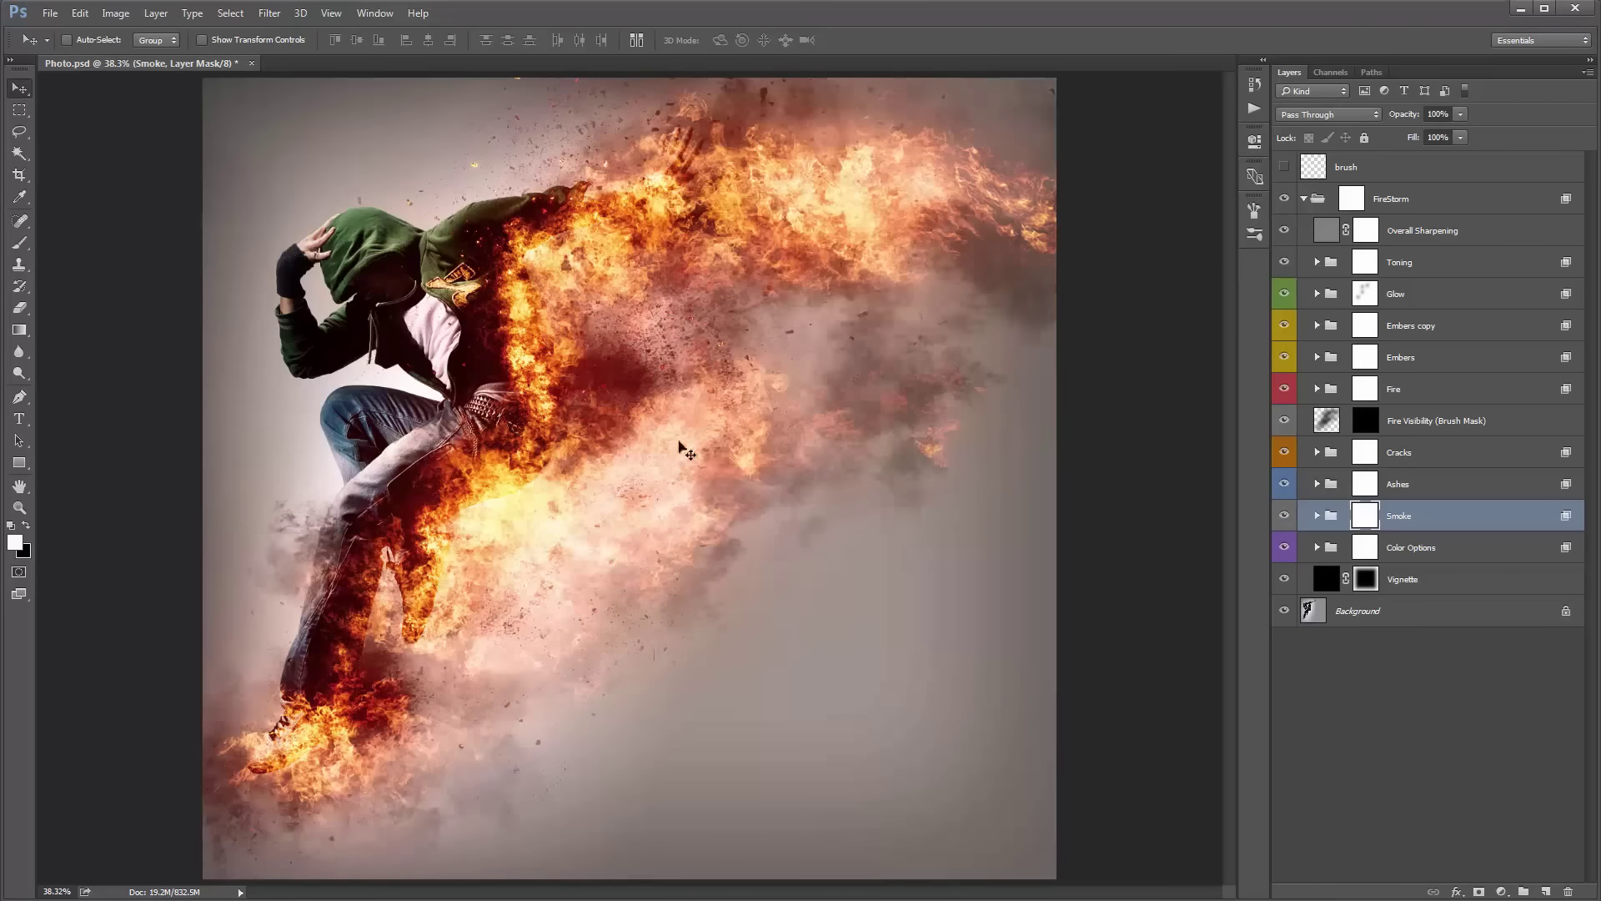
Compare the flames with the Fire Visibility (Brush Mask) layer mask disabled and enabled, leaving the mask enabled.
{"action": "left_click", "coordinate": [1428, 432]}
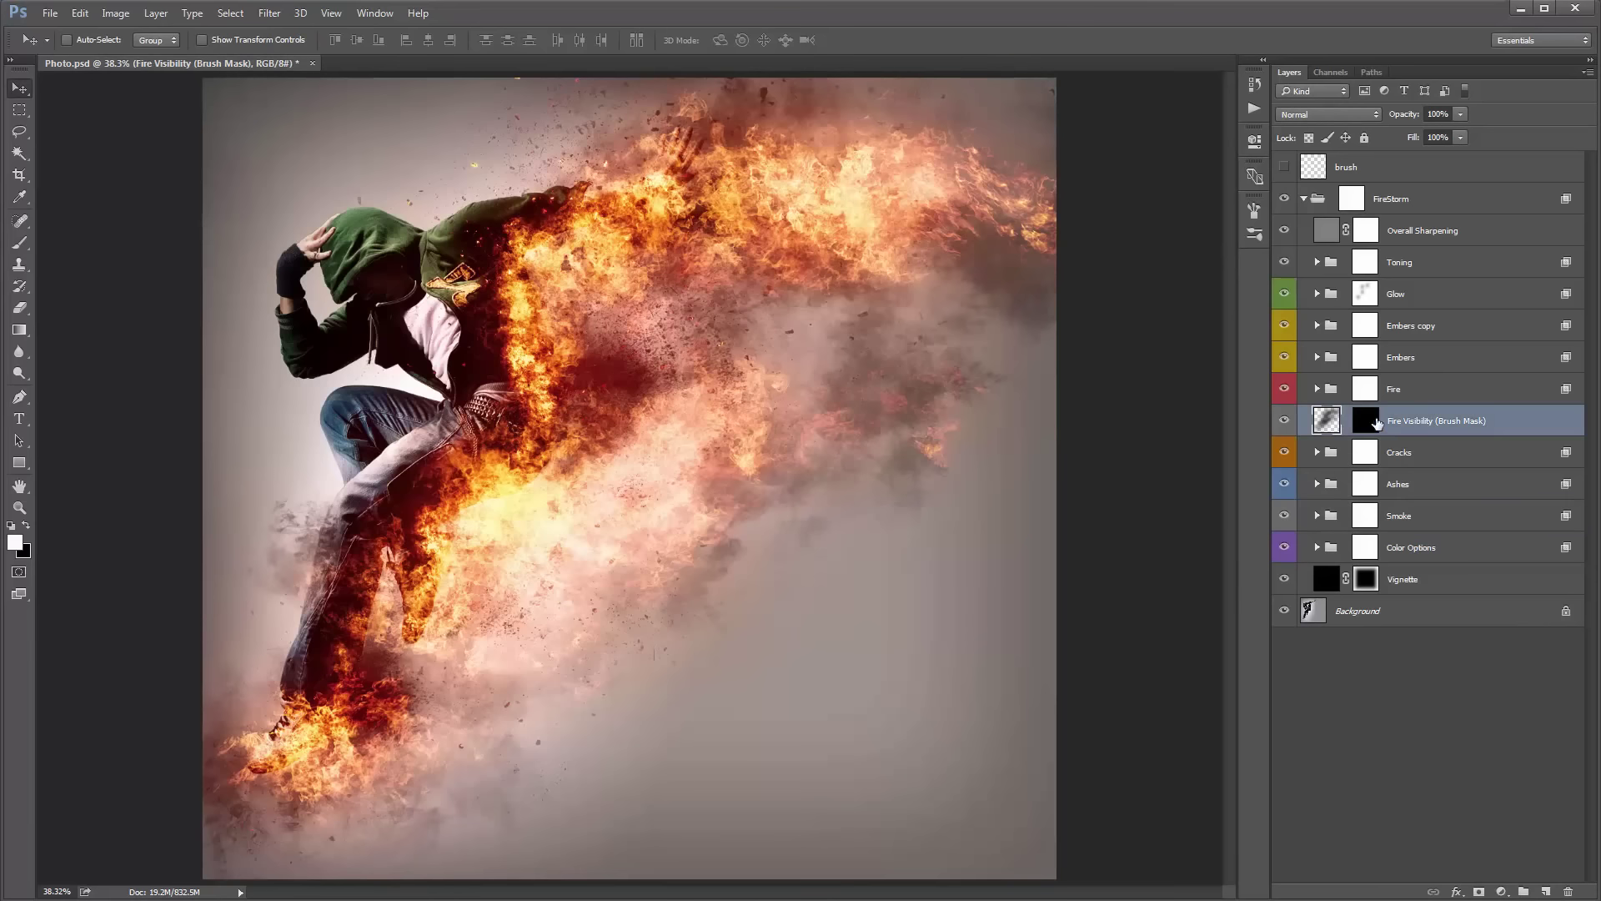
{"action": "left_click", "coordinate": [1374, 422]}
{"action": "left_click", "coordinate": [1363, 426], "text": "shift"}
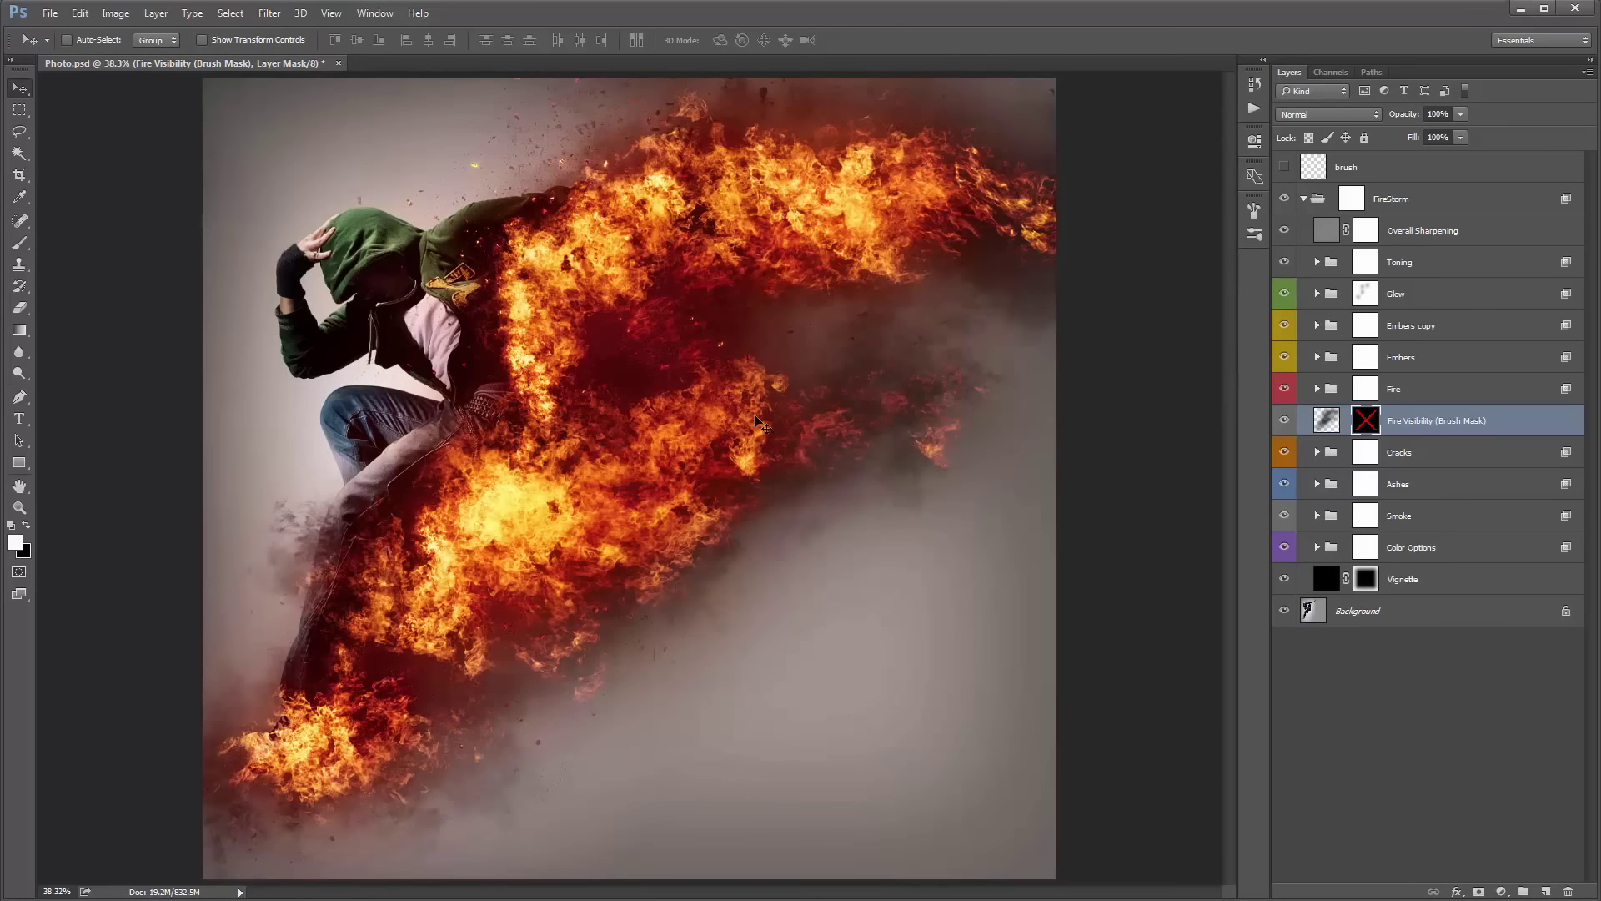
{"action": "left_click", "coordinate": [1368, 425], "text": "shift"}
{"action": "left_click", "coordinate": [1369, 427], "text": "shift"}
{"action": "left_click", "coordinate": [1369, 427], "text": "shift"}
{"action": "left_click", "coordinate": [1370, 427], "text": "shift"}
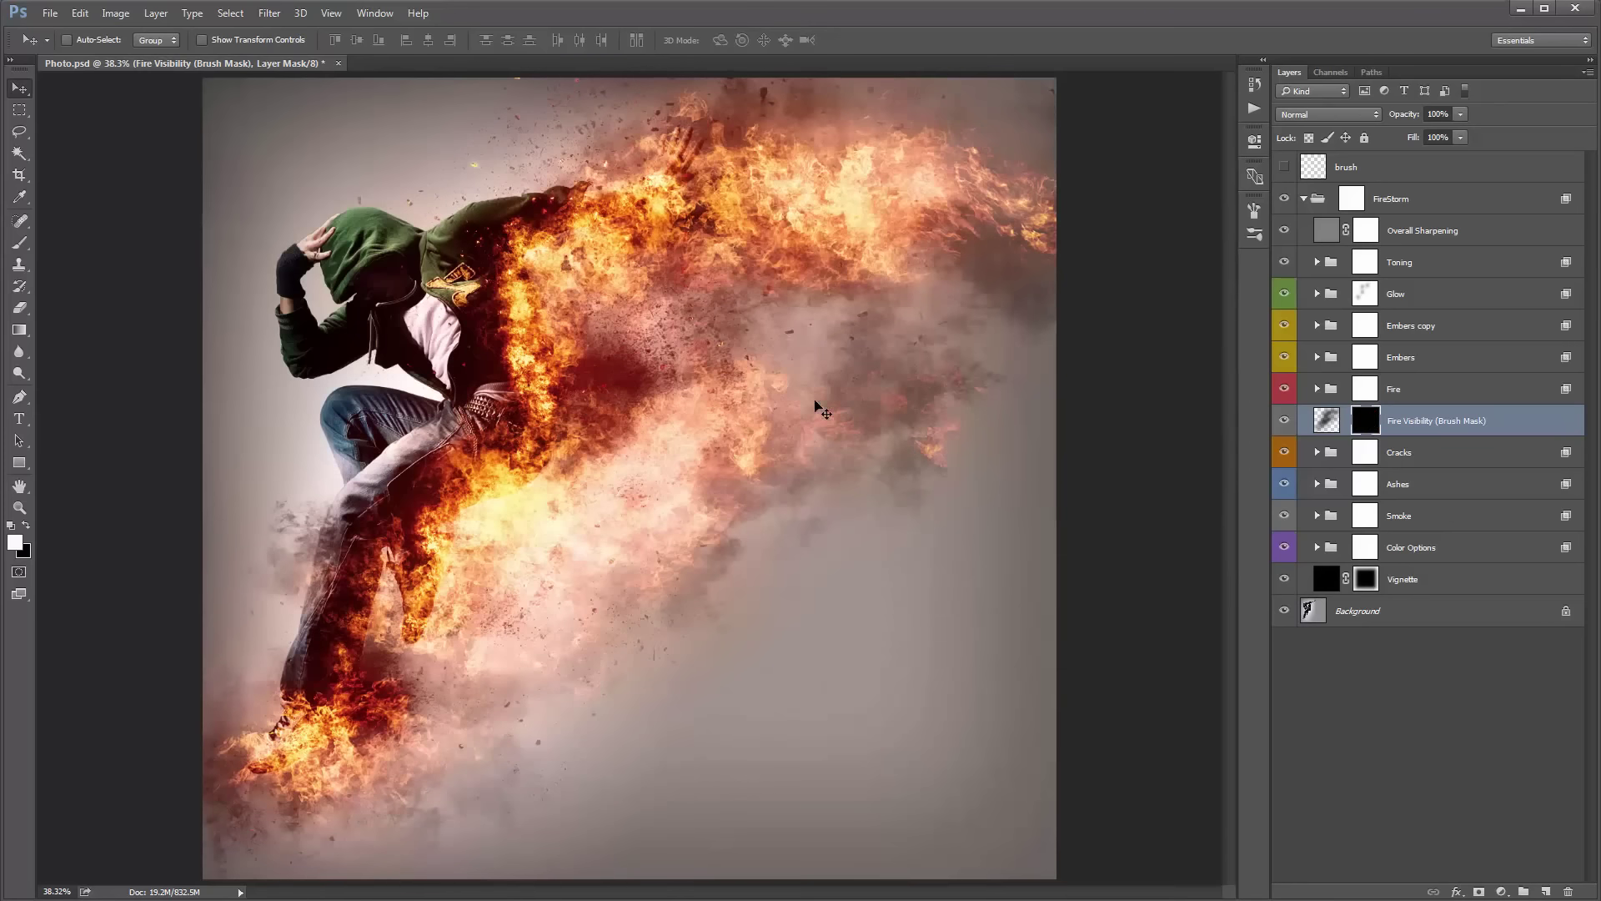
Paint white with a 700 px brush on the Fire Visibility mask over the upper flames and beside the legs, and compare against the disabled mask.
{"action": "key", "text": "b"}
{"action": "key", "text": "bracketright"}
{"action": "key", "text": "bracketright"}
{"action": "key", "text": "bracketright"}
{"action": "key", "text": "bracketright"}
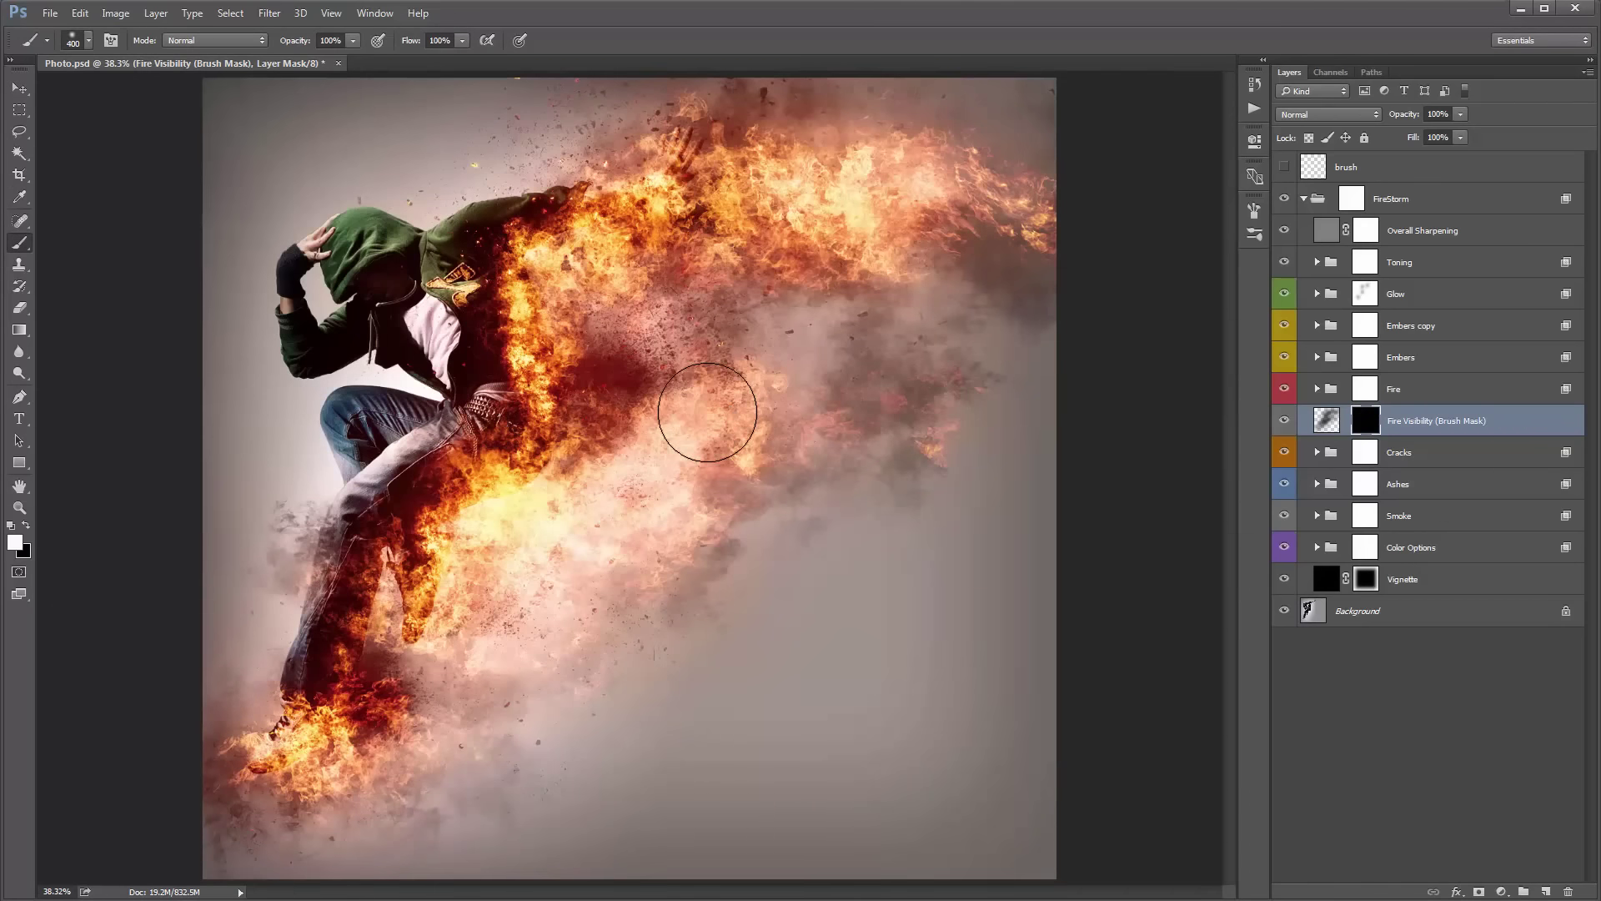
{"action": "left_click", "coordinate": [1378, 425], "text": "shift"}
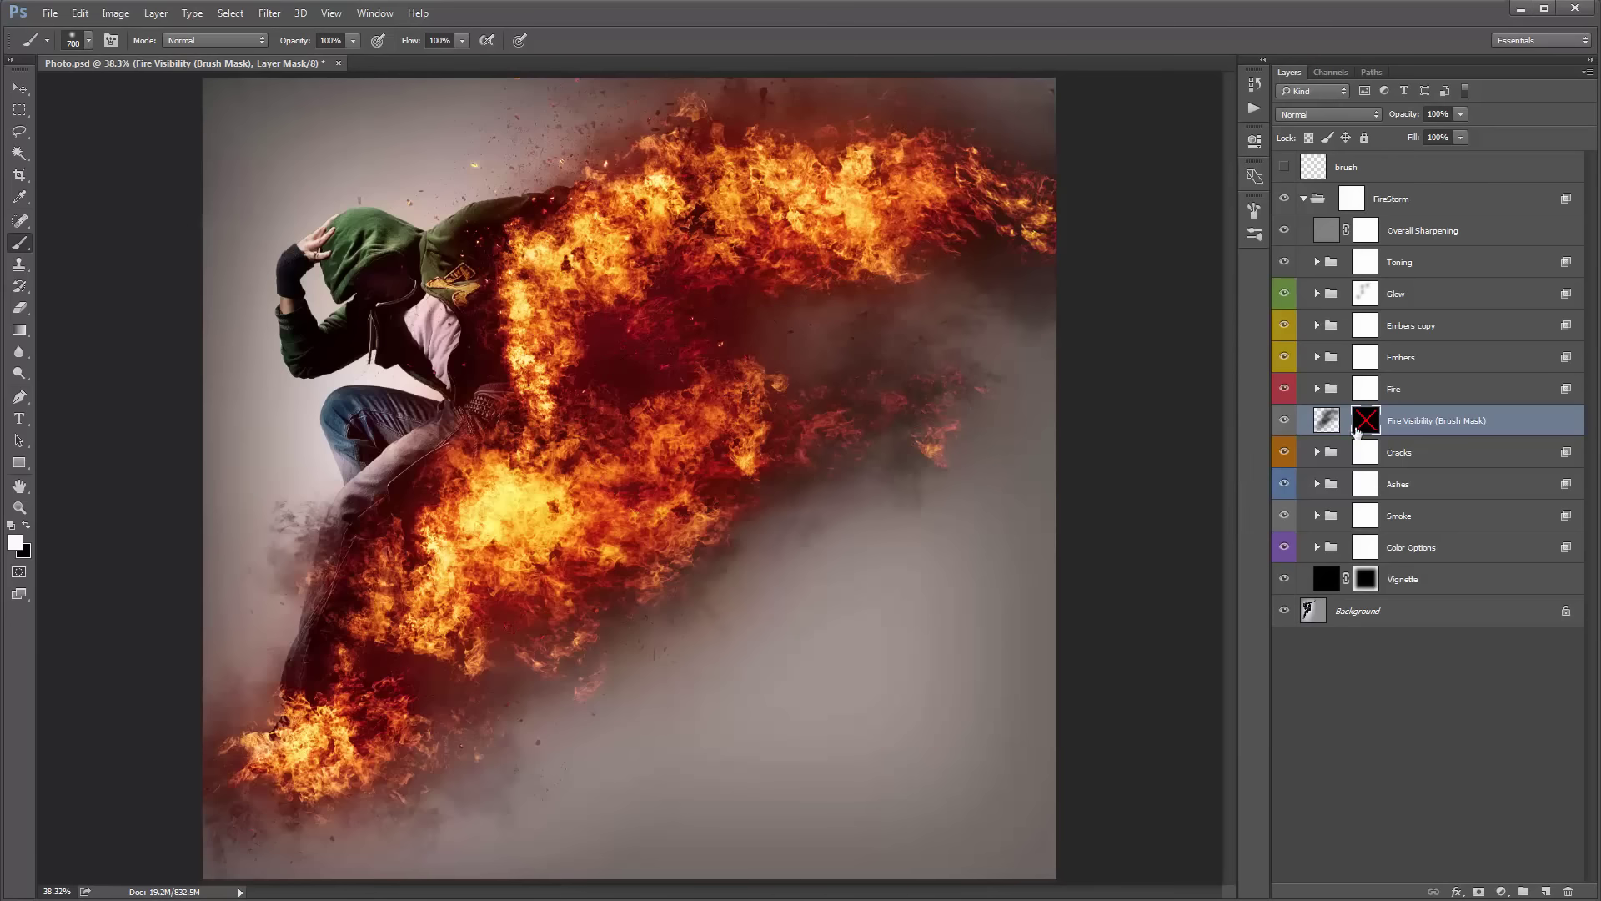
{"action": "left_click", "coordinate": [1377, 422], "text": "shift"}
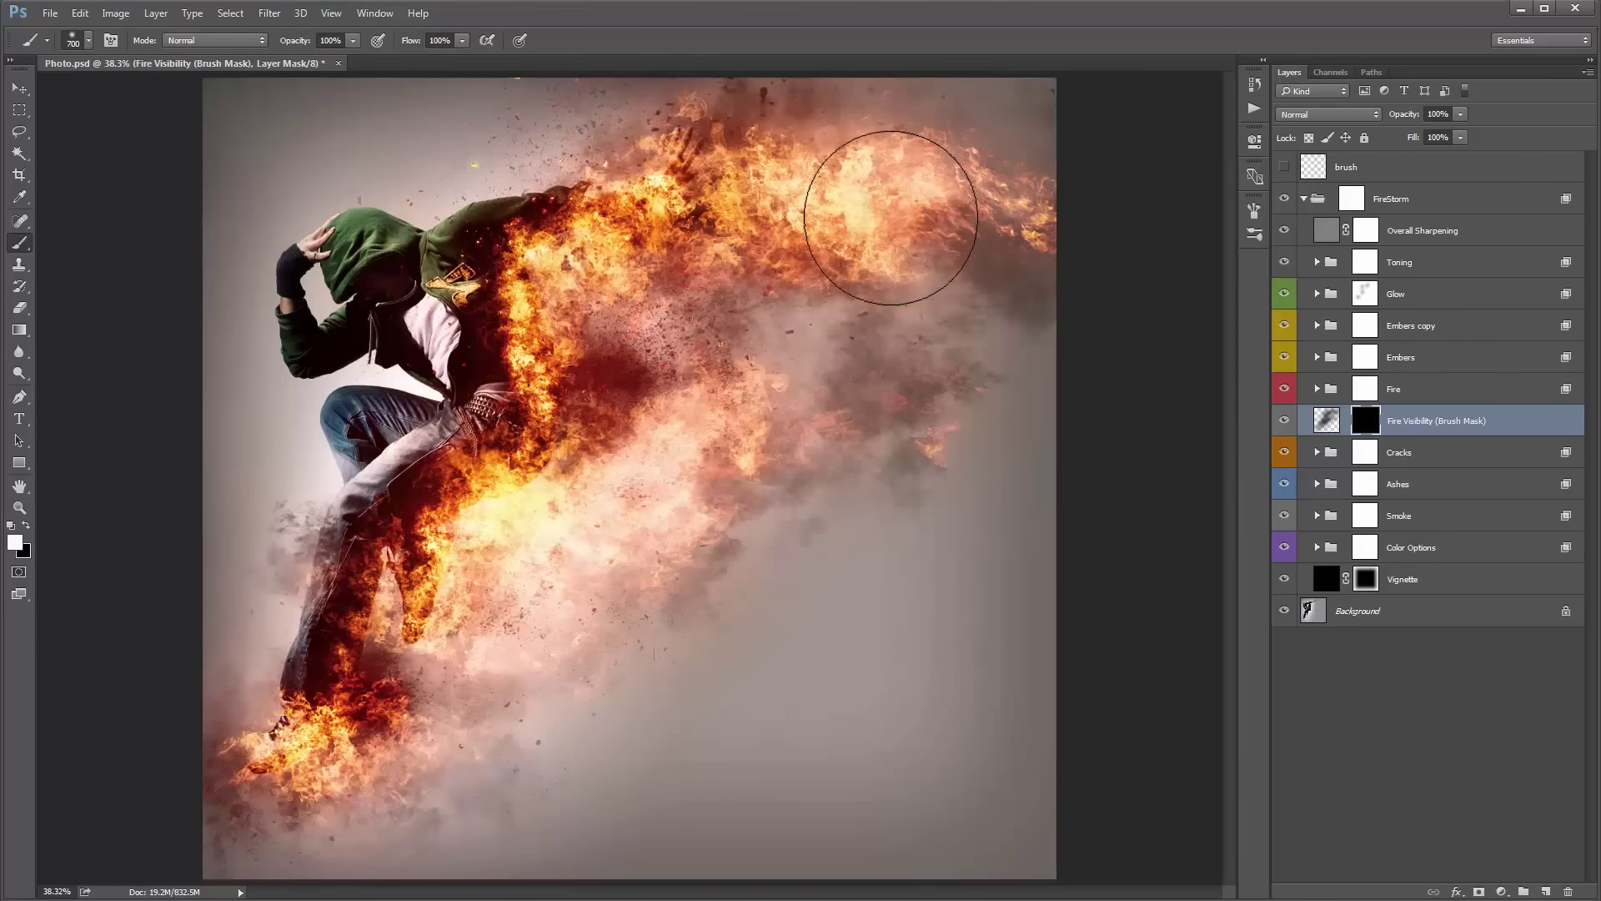
{"action": "left_click", "coordinate": [769, 166]}
{"action": "mouse_move", "coordinate": [769, 167]}
{"action": "left_mouse_down"}
{"action": "mouse_move", "coordinate": [792, 204]}
{"action": "mouse_move", "coordinate": [920, 179]}
{"action": "mouse_move", "coordinate": [1101, 222]}
{"action": "left_mouse_up"}
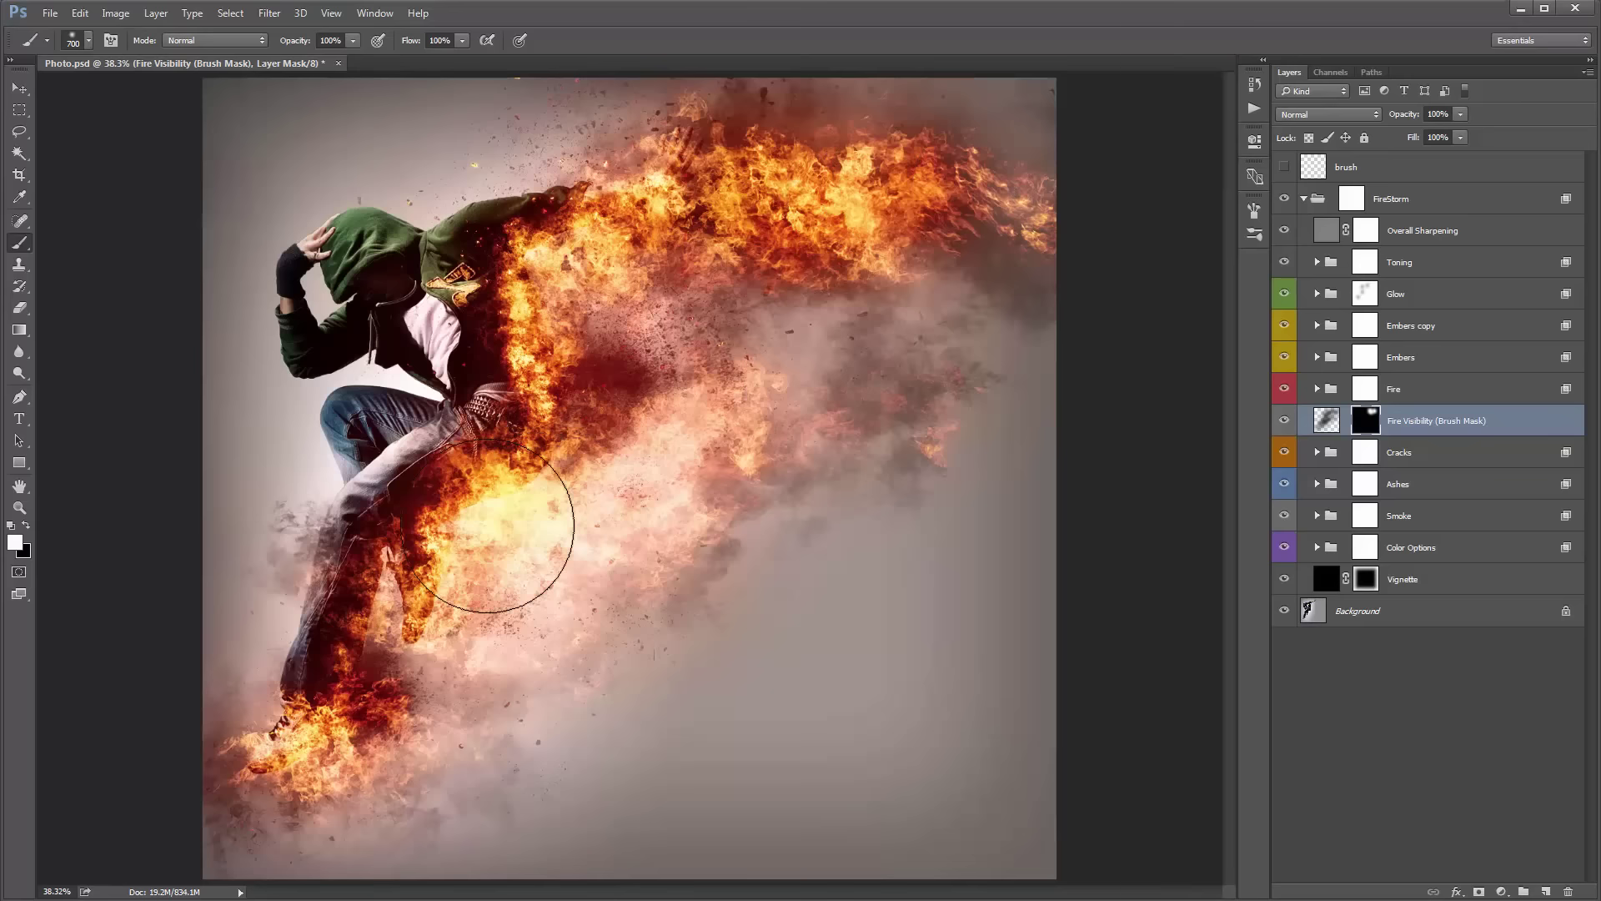
{"action": "mouse_move", "coordinate": [532, 537]}
{"action": "left_mouse_down"}
{"action": "mouse_move", "coordinate": [593, 489]}
{"action": "mouse_move", "coordinate": [877, 400]}
{"action": "mouse_move", "coordinate": [793, 457]}
{"action": "mouse_move", "coordinate": [709, 458]}
{"action": "left_mouse_up"}
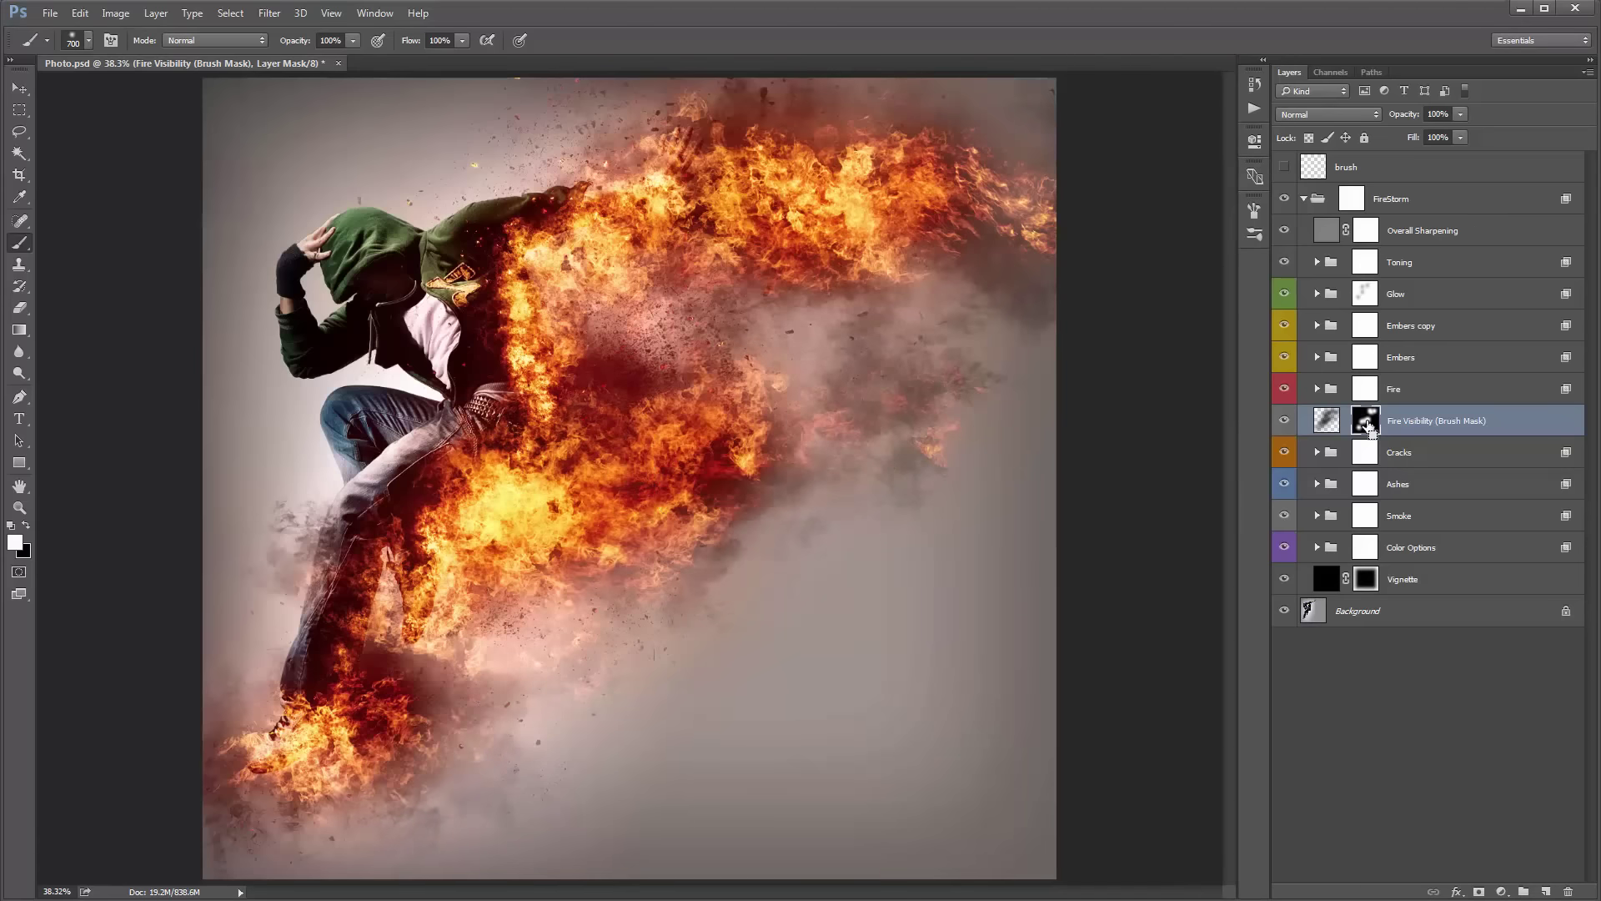
{"action": "left_click", "coordinate": [1368, 425], "text": "shift"}
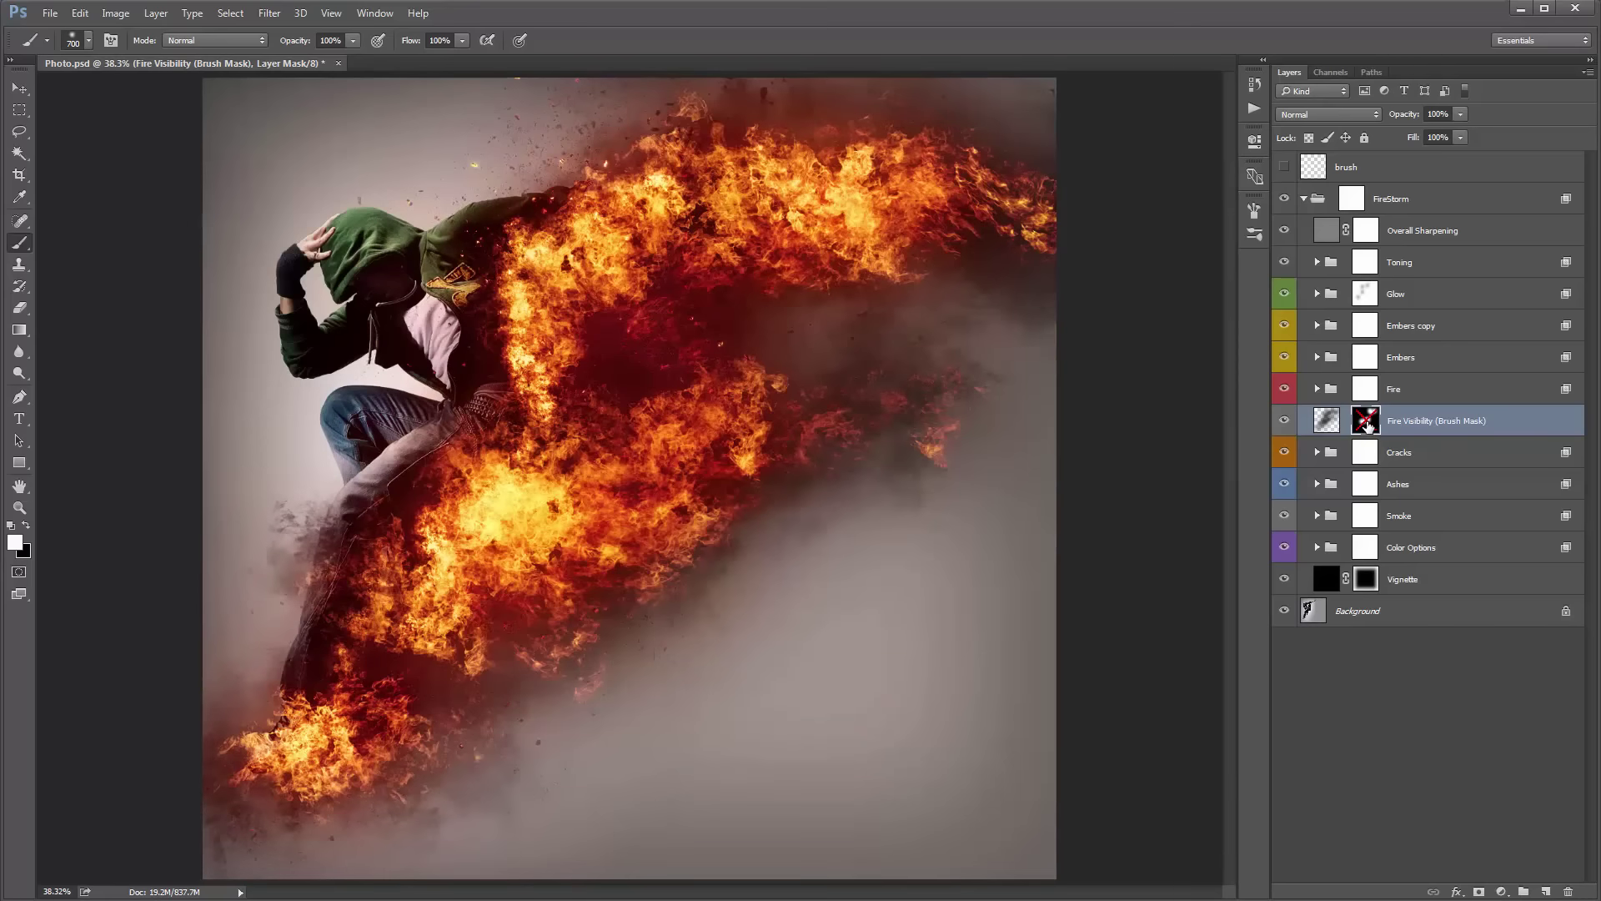
{"action": "left_click", "coordinate": [1368, 426], "text": "shift"}
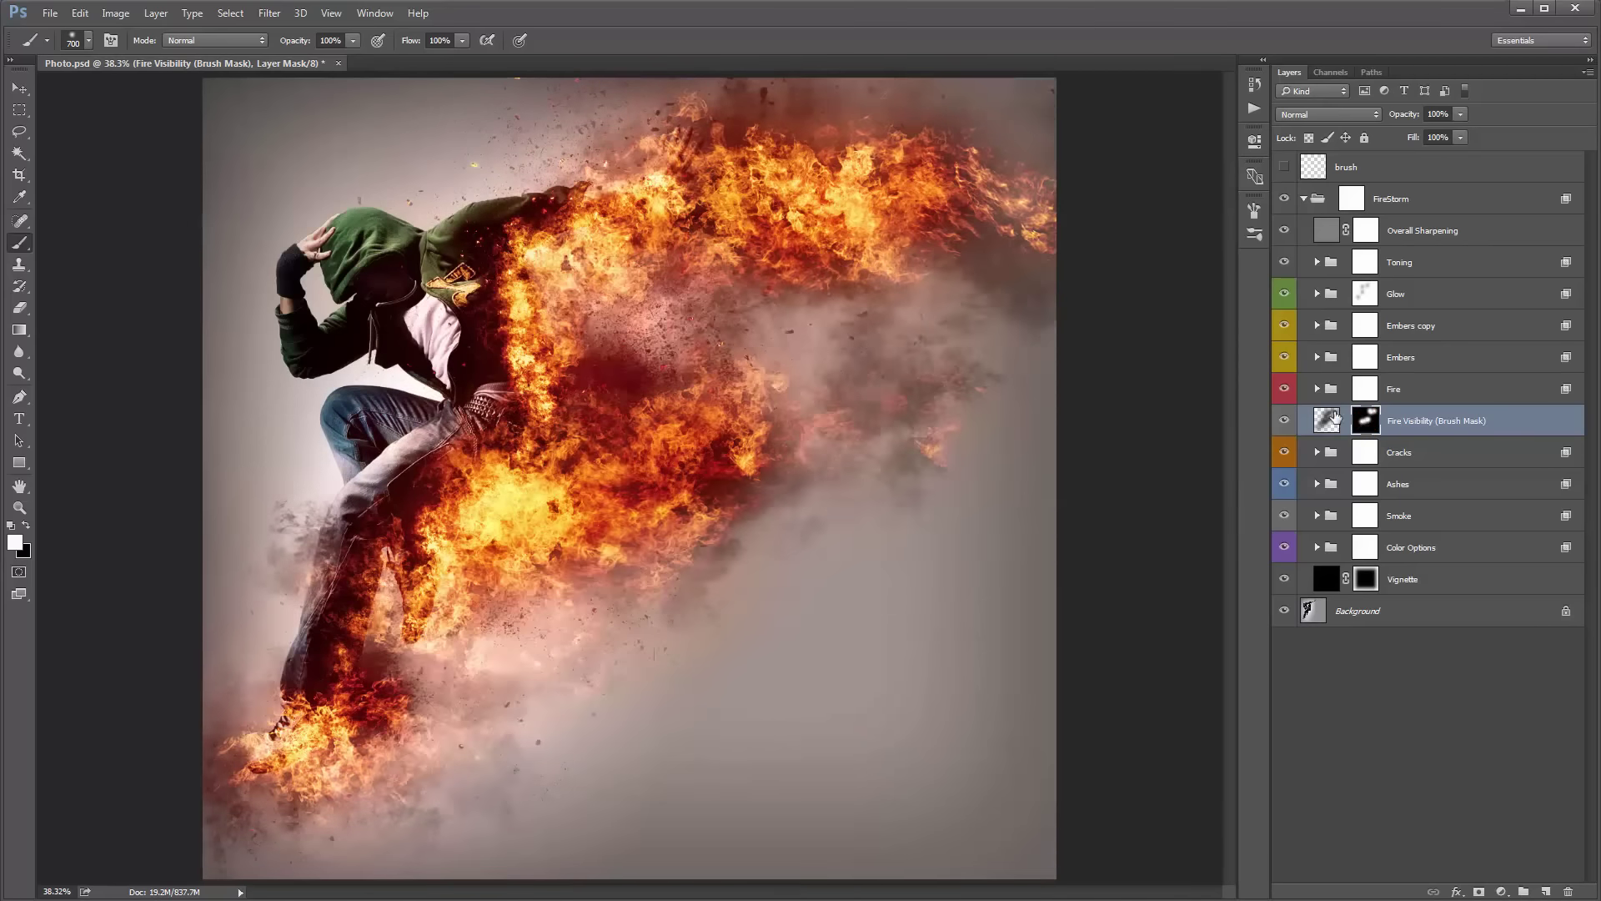
Paint white on the Fire Visibility mask with a 400 px brush at 55% opacity across the flames behind the torso.
{"action": "key", "text": "bracketleft"}
{"action": "key", "text": "bracketleft"}
{"action": "key", "text": "bracketleft"}
{"action": "key", "text": "5"}
{"action": "key", "text": "5"}
{"action": "mouse_move", "coordinate": [641, 312]}
{"action": "left_mouse_down"}
{"action": "mouse_move", "coordinate": [847, 284]}
{"action": "mouse_move", "coordinate": [867, 238]}
{"action": "mouse_move", "coordinate": [851, 225]}
{"action": "left_mouse_up"}
{"action": "key", "text": "v"}
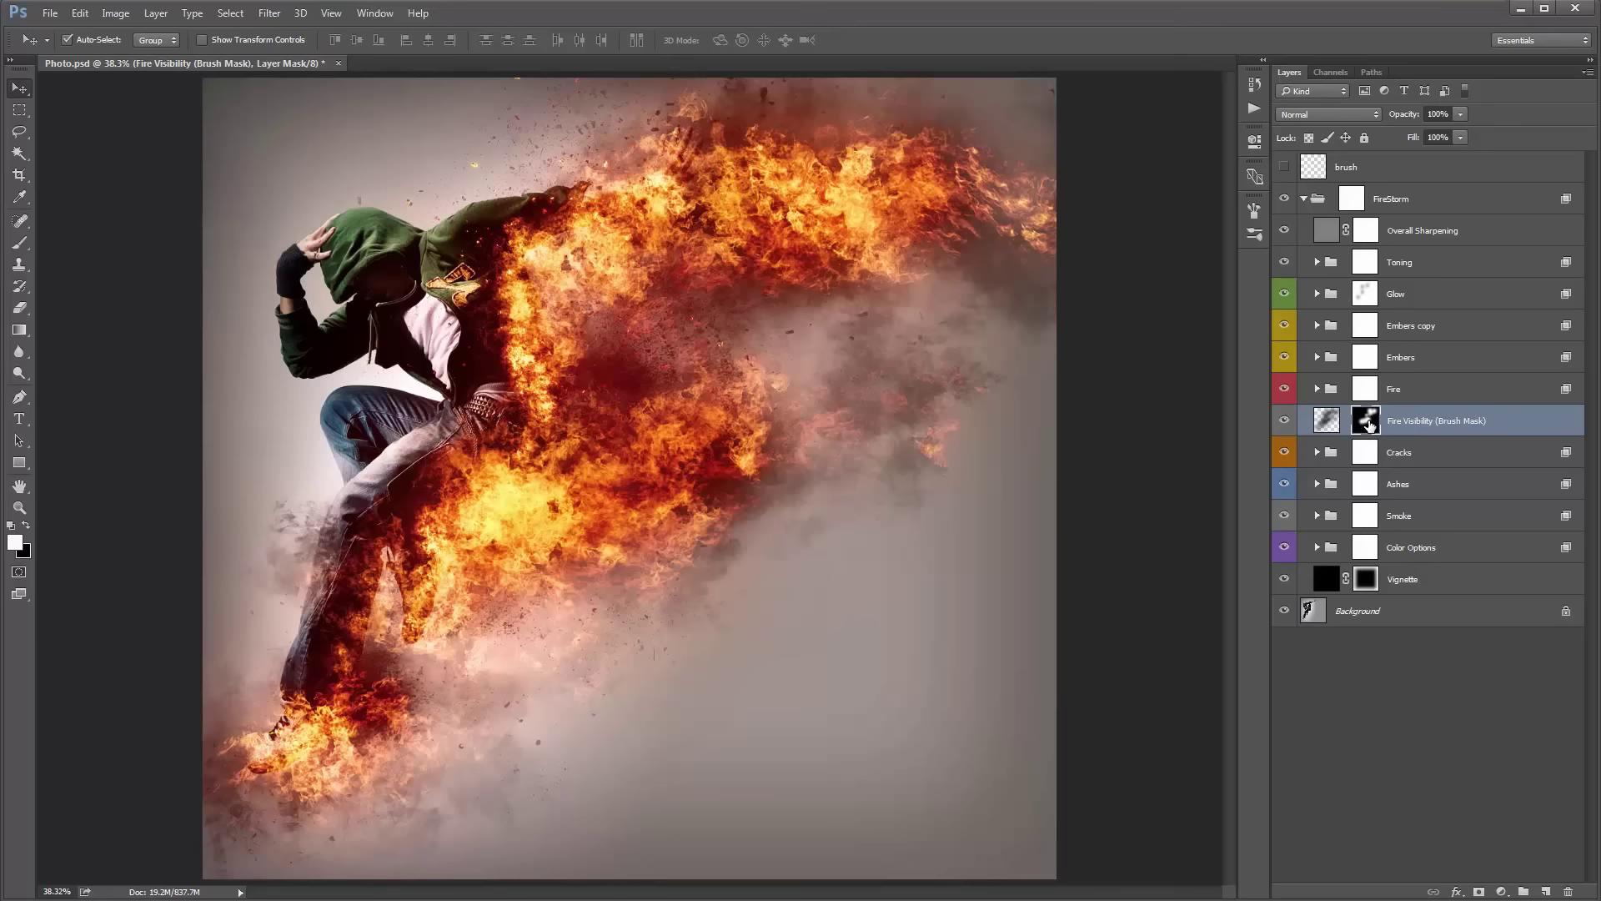
Apply Levels to the Fire Visibility mask with the white output level reduced to 227.
{"action": "key", "text": "ctrl+l"}
{"action": "left_click_drag", "start_coordinate": [1076, 377], "coordinate": [1137, 336]}
{"action": "left_click", "coordinate": [1315, 225], "text": "alt"}
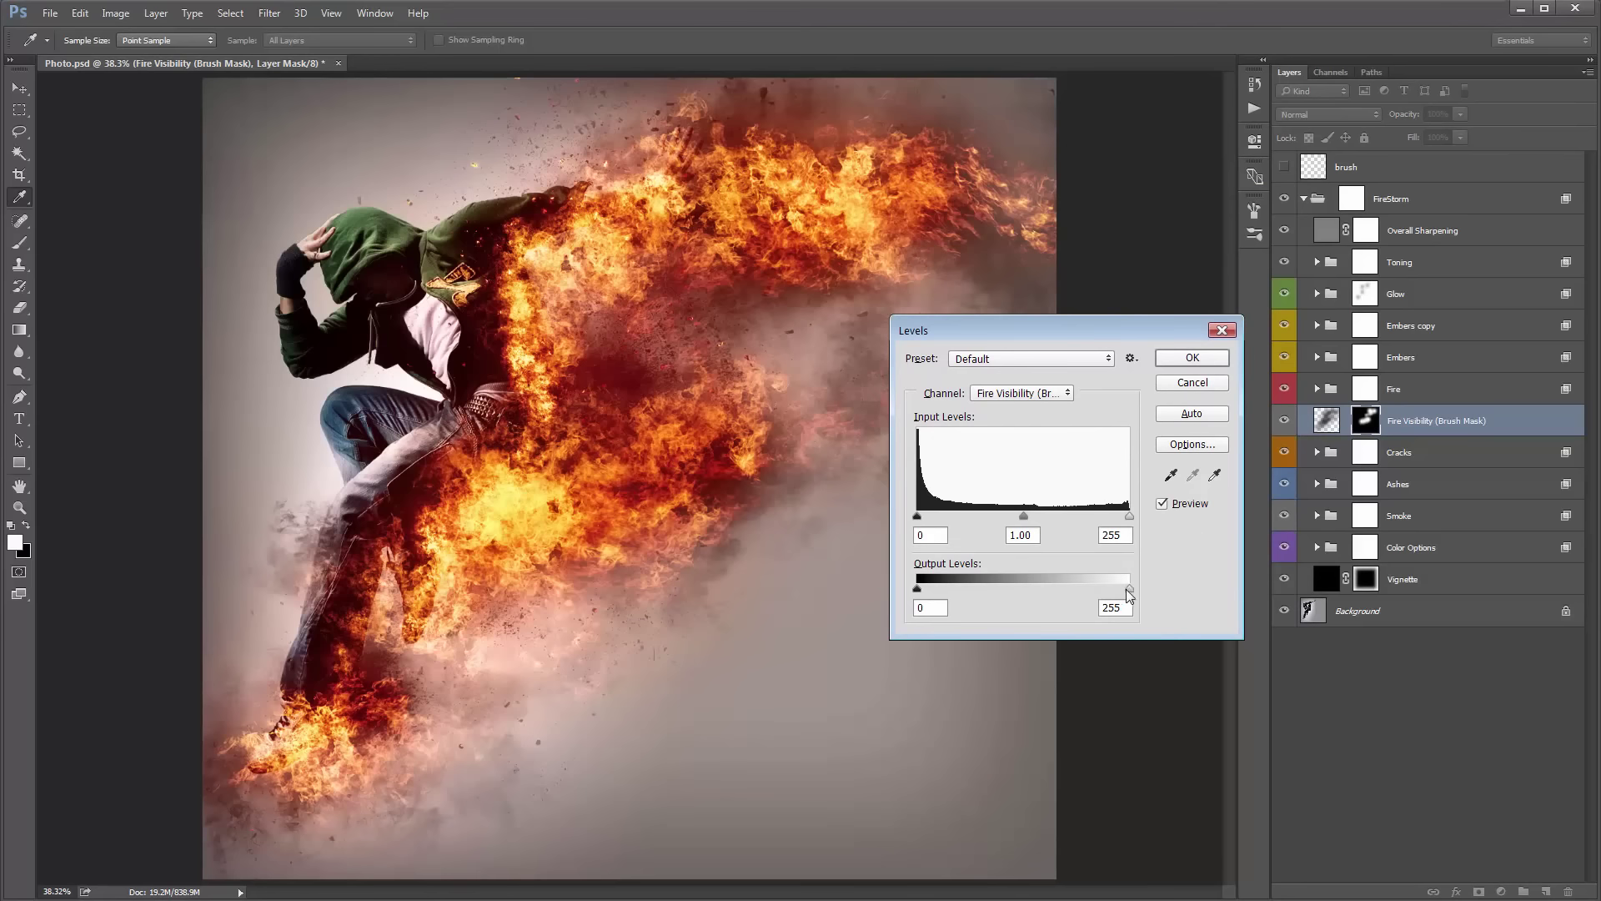
{"action": "left_click_drag", "start_coordinate": [1130, 589], "coordinate": [1083, 589]}
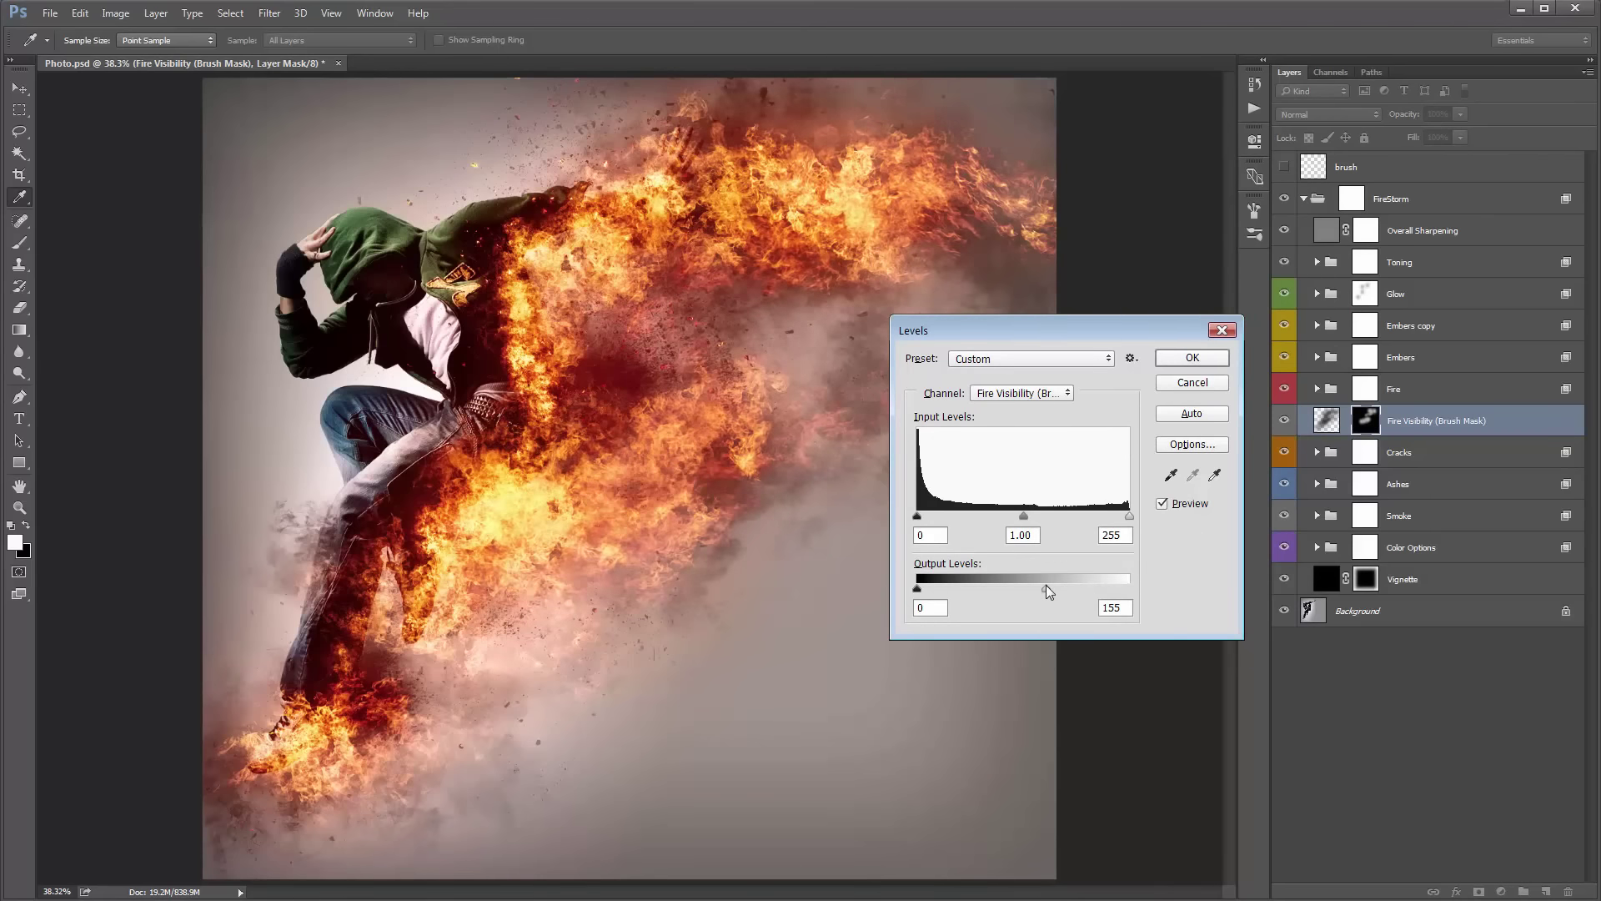
{"action": "left_click_drag", "start_coordinate": [1054, 589], "coordinate": [1094, 590]}
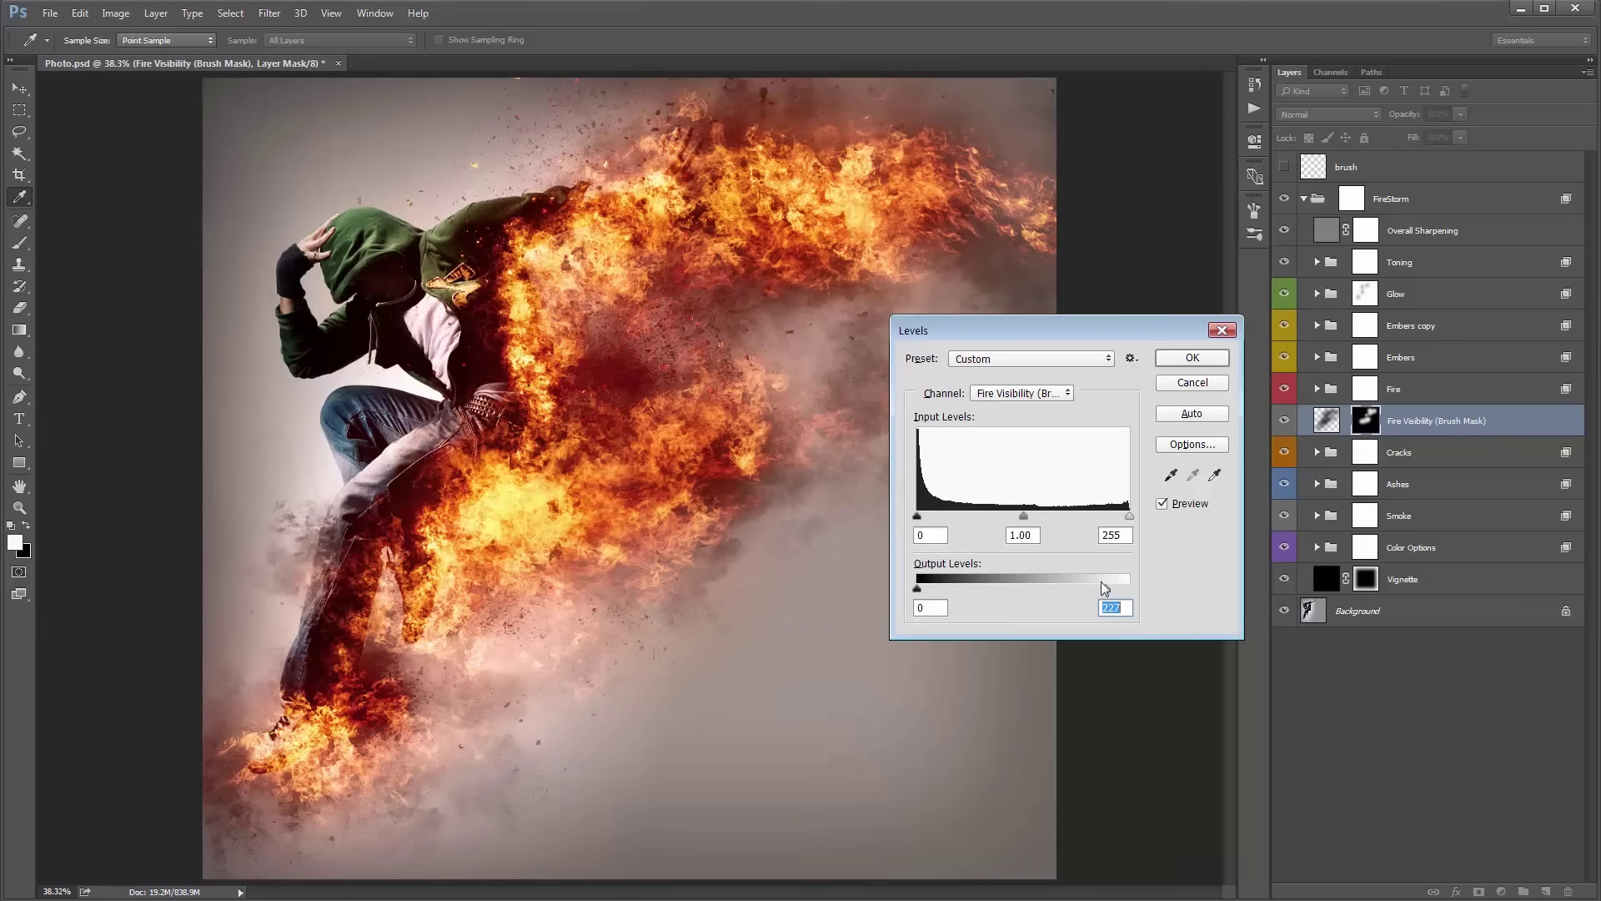
{"action": "left_click", "coordinate": [1193, 358]}
Compare the image with and without the Fire Visibility layer, and lower its opacity to 74%.
{"action": "left_click", "coordinate": [1285, 421]}
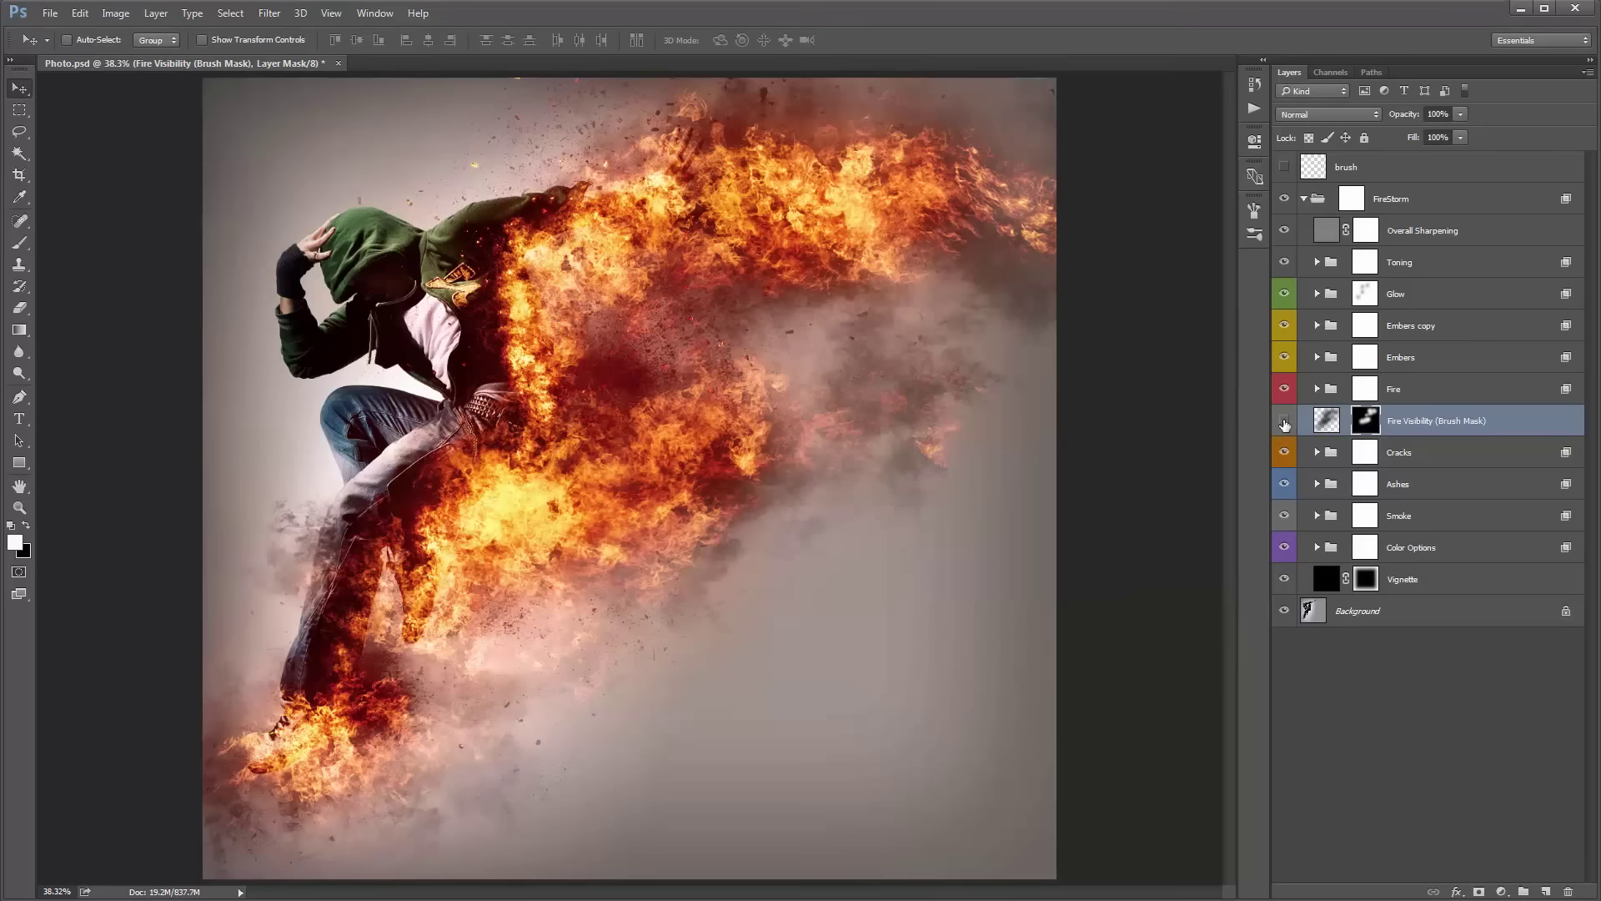
{"action": "left_click", "coordinate": [1284, 422]}
{"action": "left_click", "coordinate": [1284, 421]}
{"action": "left_click", "coordinate": [1285, 421]}
{"action": "left_click_drag", "start_coordinate": [1412, 121], "coordinate": [1382, 119]}
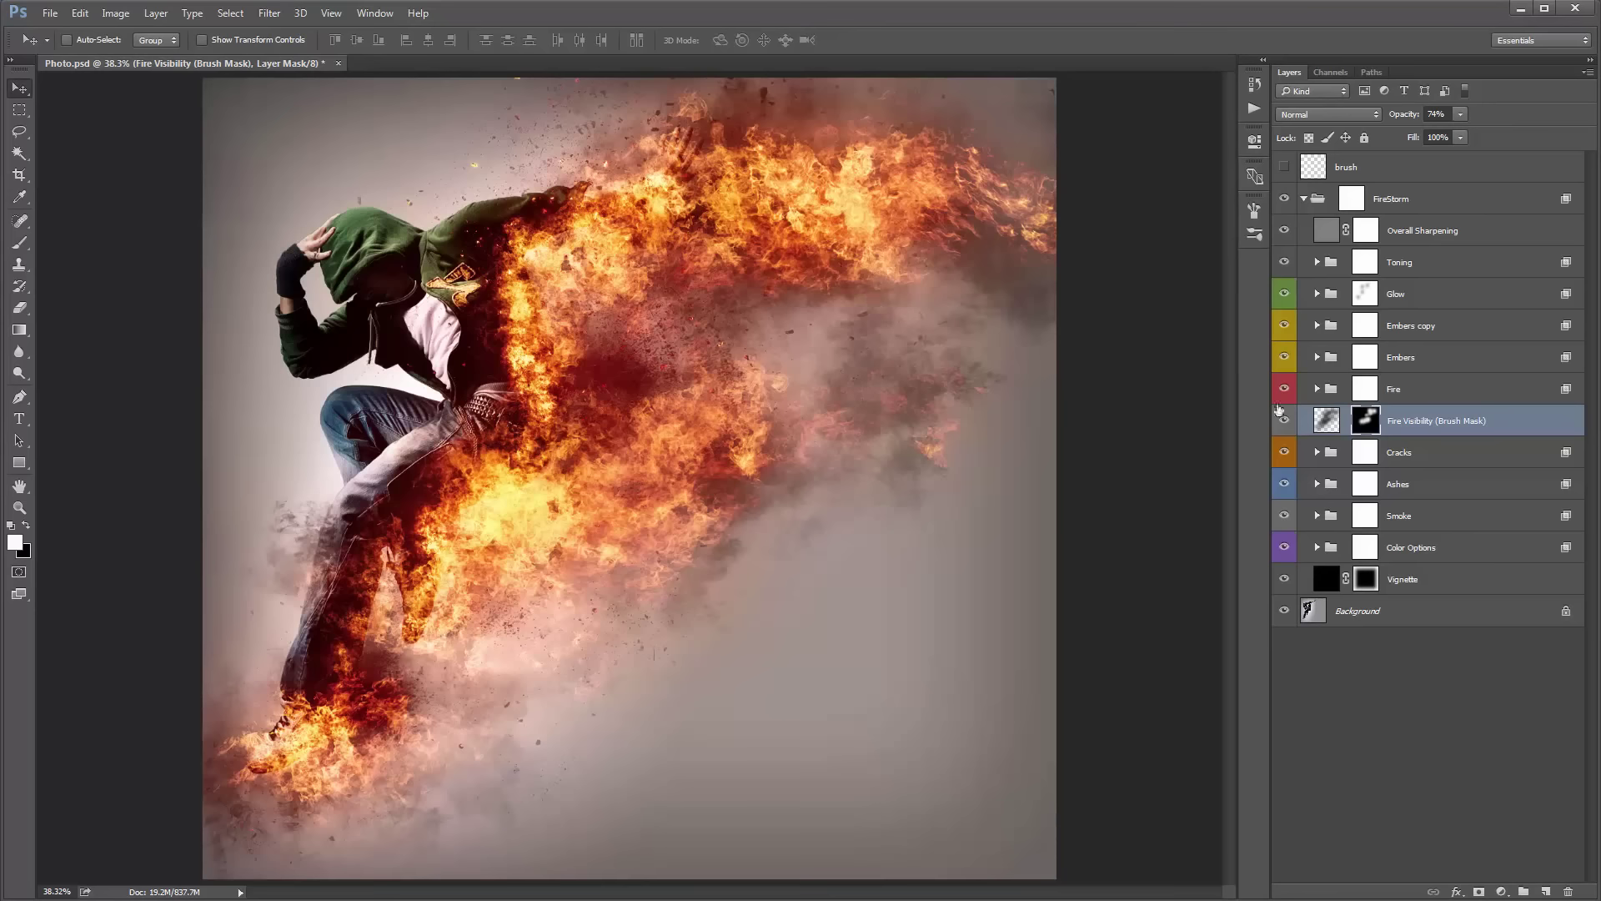
Duplicate the Fire group and move the copy downward so its flames extend below the feet and behind the torso.
{"action": "left_click", "coordinate": [1418, 395]}
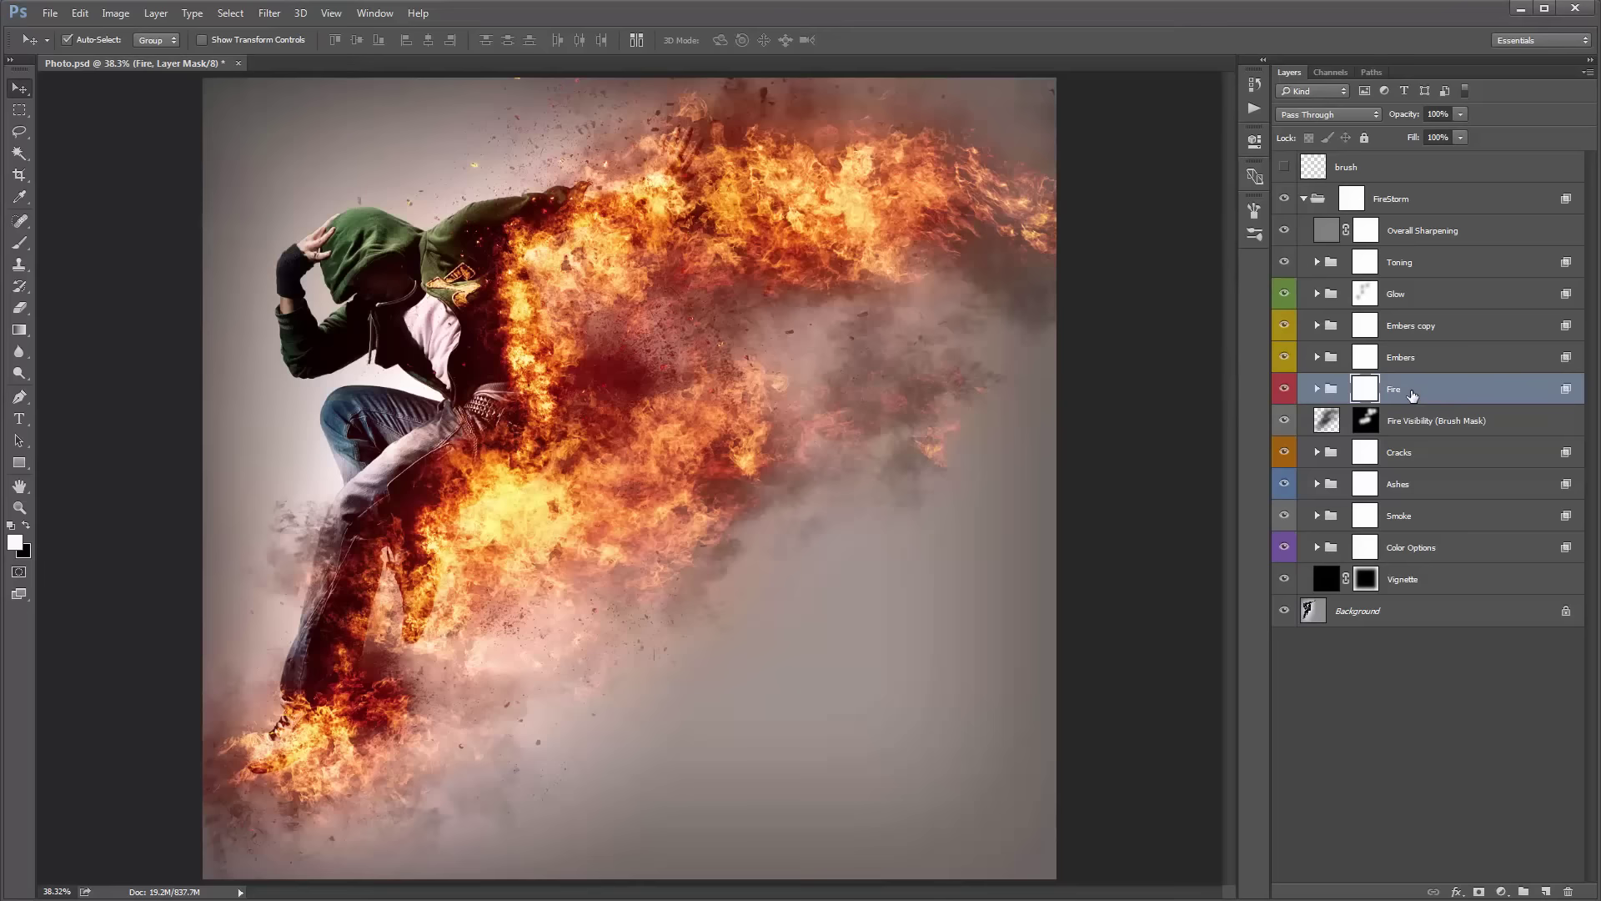
{"action": "key", "text": "ctrl+j"}
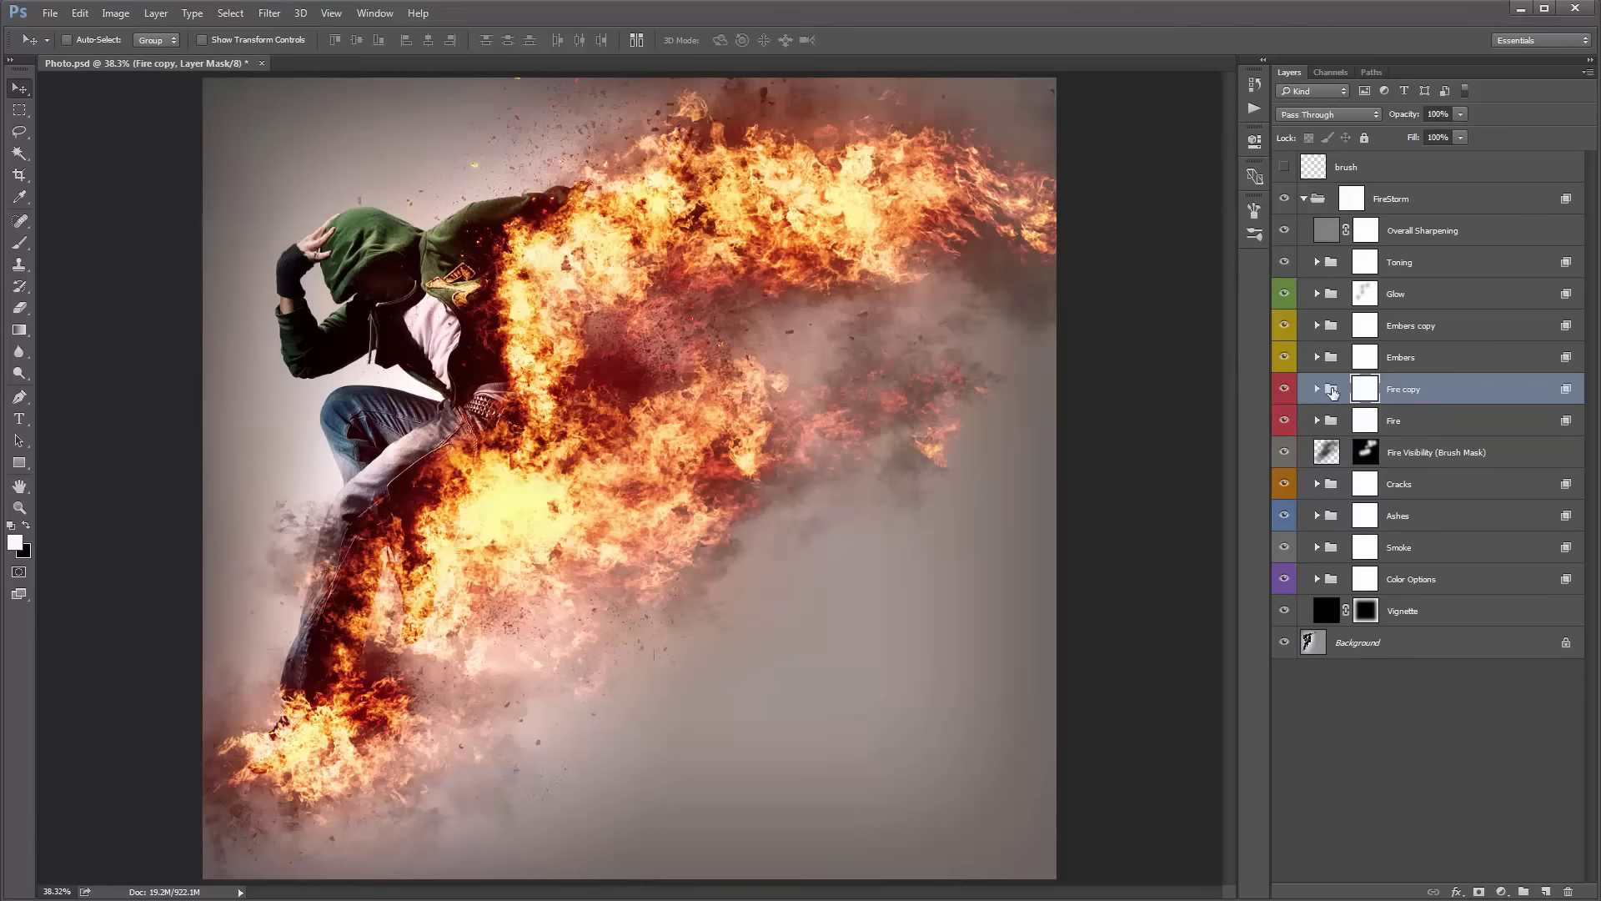
{"action": "left_click", "coordinate": [1335, 392]}
{"action": "left_click_drag", "start_coordinate": [620, 377], "coordinate": [631, 455]}
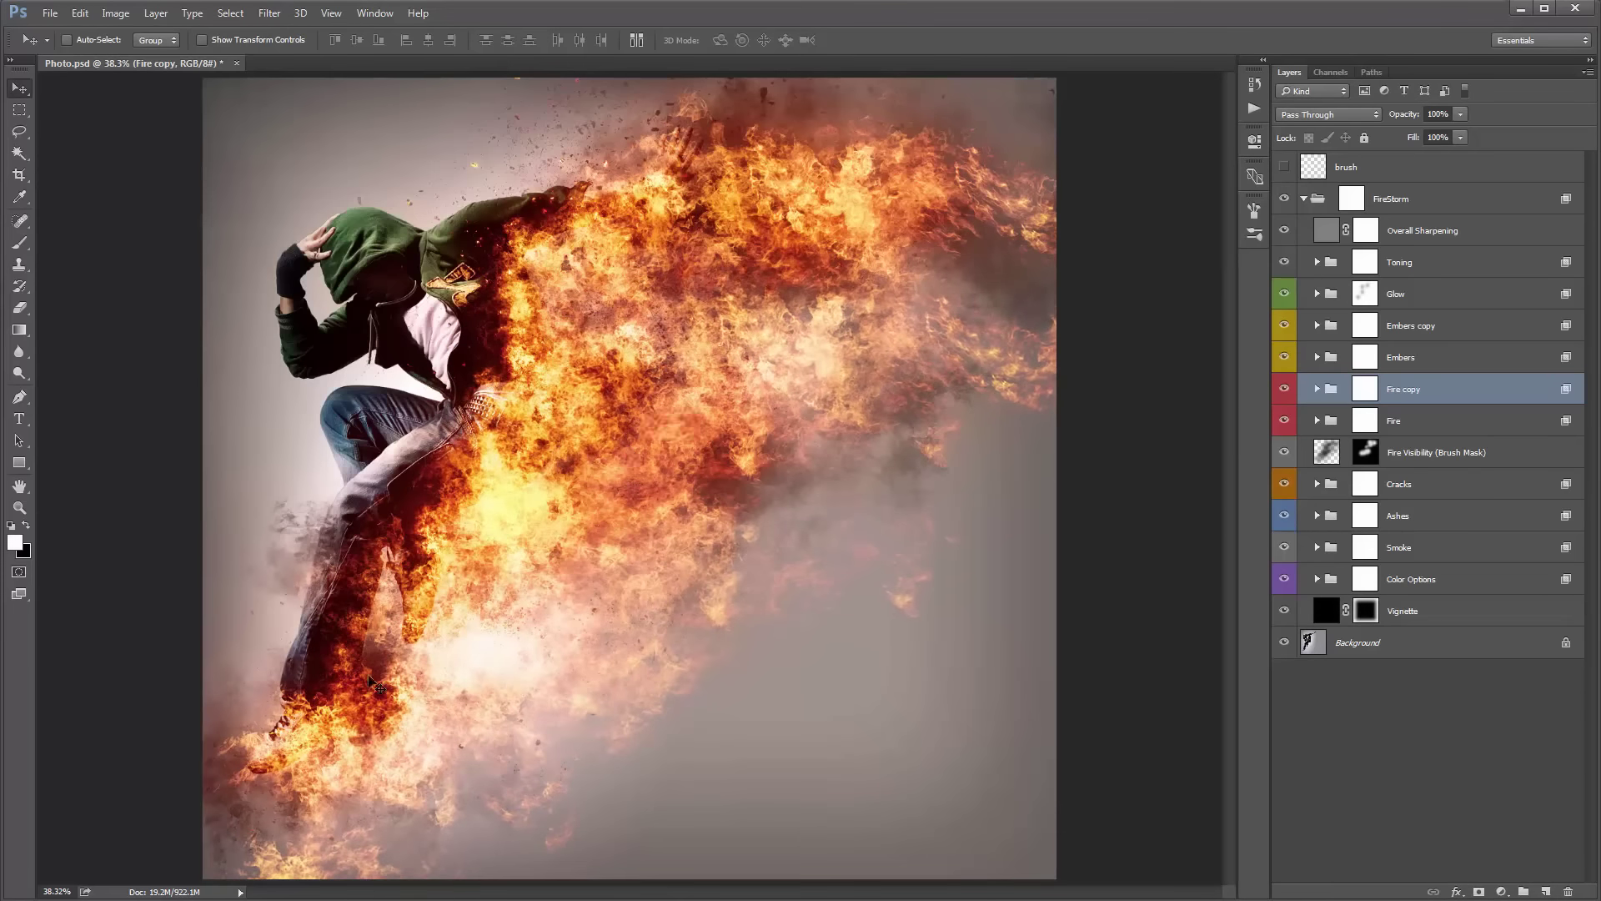
{"action": "left_click_drag", "start_coordinate": [389, 750], "coordinate": [309, 703]}
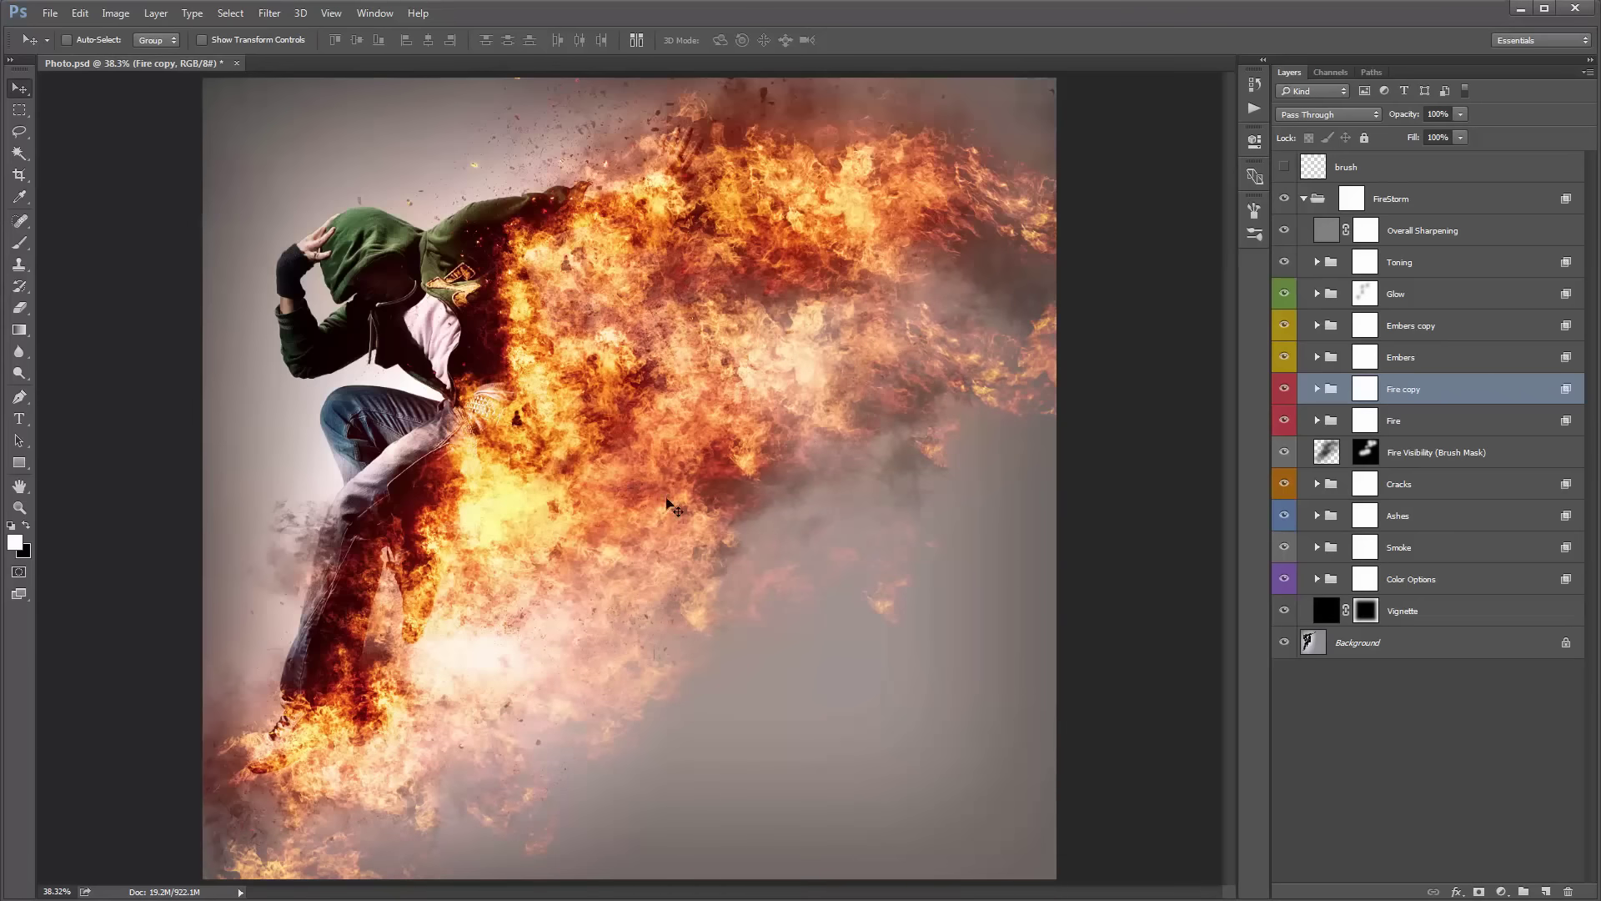
Invert the Fire copy group's mask and paint white at 55% opacity with a 400 px brush around the feet.
{"action": "left_click", "coordinate": [1372, 400]}
{"action": "key", "text": "ctrl+i"}
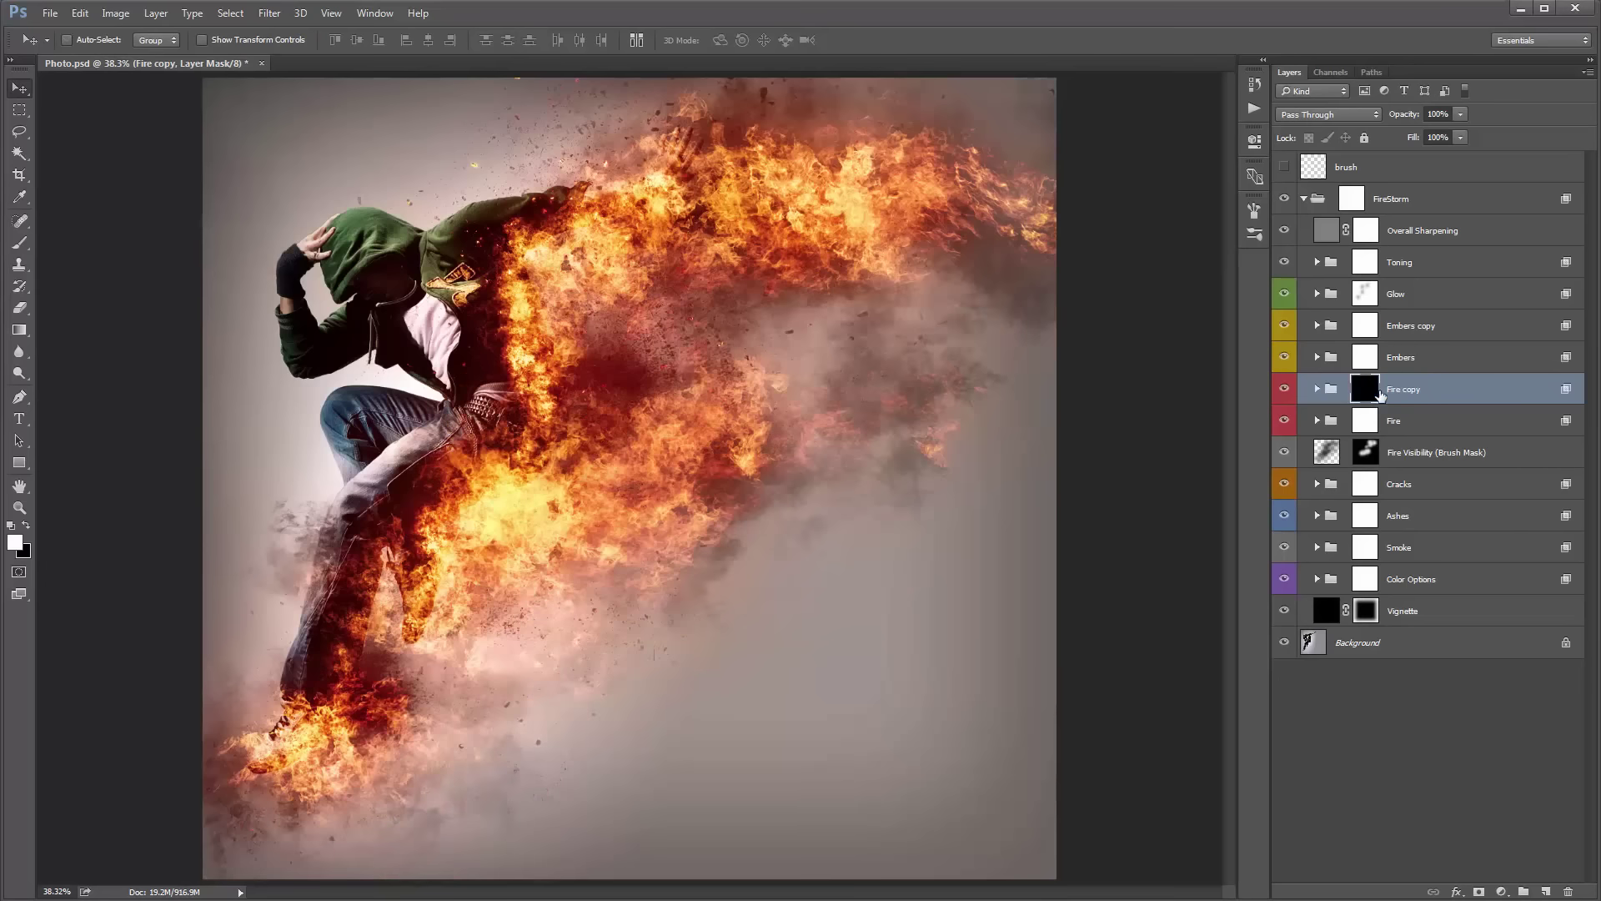
{"action": "key", "text": "b"}
{"action": "mouse_move", "coordinate": [427, 749]}
{"action": "left_mouse_down"}
{"action": "mouse_move", "coordinate": [375, 754]}
{"action": "mouse_move", "coordinate": [433, 799]}
{"action": "mouse_move", "coordinate": [436, 777]}
{"action": "mouse_move", "coordinate": [385, 721]}
{"action": "mouse_move", "coordinate": [504, 837]}
{"action": "left_mouse_up"}
{"action": "mouse_move", "coordinate": [582, 311]}
{"action": "left_mouse_down"}
{"action": "mouse_move", "coordinate": [729, 347]}
{"action": "mouse_move", "coordinate": [543, 304]}
{"action": "left_mouse_up"}
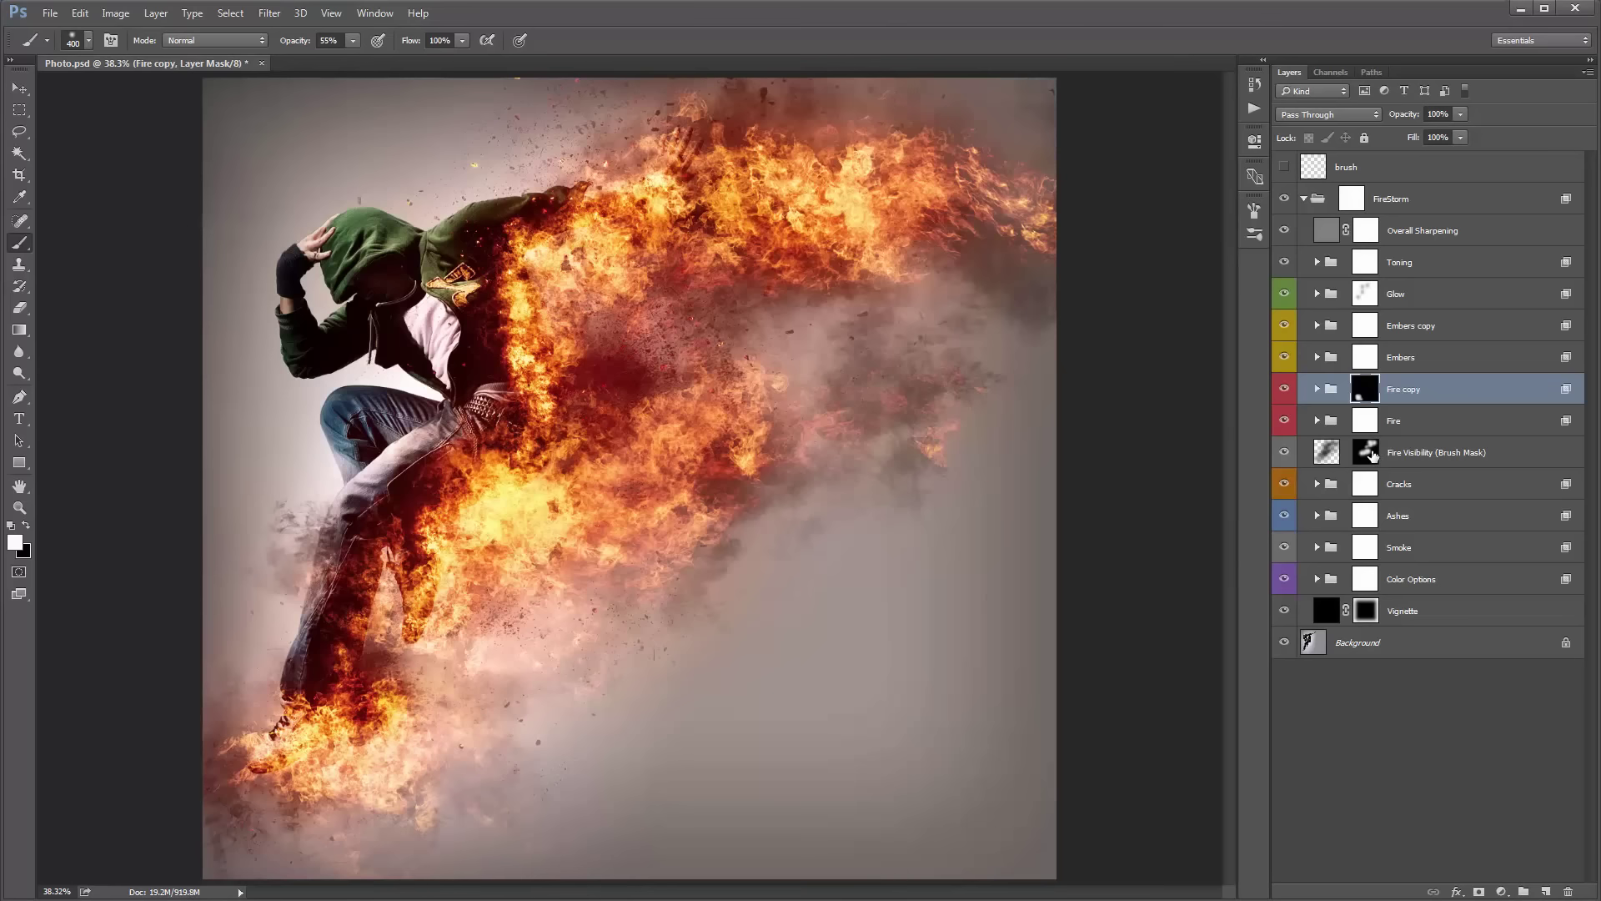
Paint white on the Fire Visibility mask over the flames beside the feet with the 400 px brush.
{"action": "left_click", "coordinate": [1398, 458]}
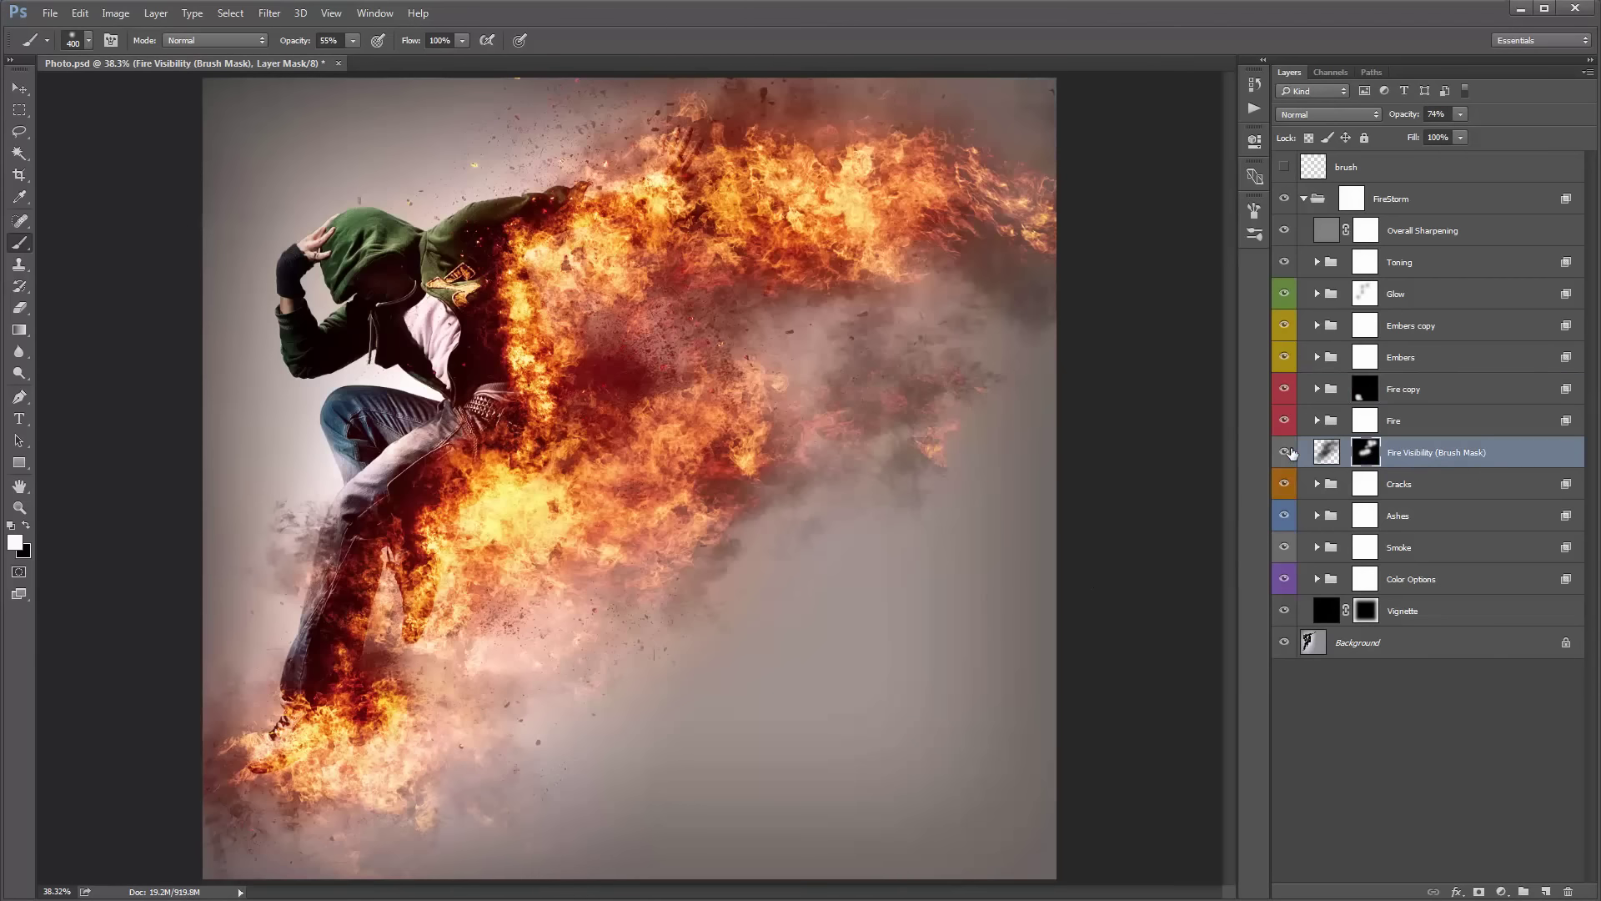
{"action": "mouse_move", "coordinate": [447, 805]}
{"action": "left_mouse_down"}
{"action": "mouse_move", "coordinate": [357, 787]}
{"action": "mouse_move", "coordinate": [375, 757]}
{"action": "mouse_move", "coordinate": [353, 765]}
{"action": "mouse_move", "coordinate": [381, 775]}
{"action": "mouse_move", "coordinate": [380, 750]}
{"action": "mouse_move", "coordinate": [341, 752]}
{"action": "mouse_move", "coordinate": [384, 763]}
{"action": "mouse_move", "coordinate": [338, 757]}
{"action": "mouse_move", "coordinate": [416, 765]}
{"action": "mouse_move", "coordinate": [446, 714]}
{"action": "left_mouse_up"}
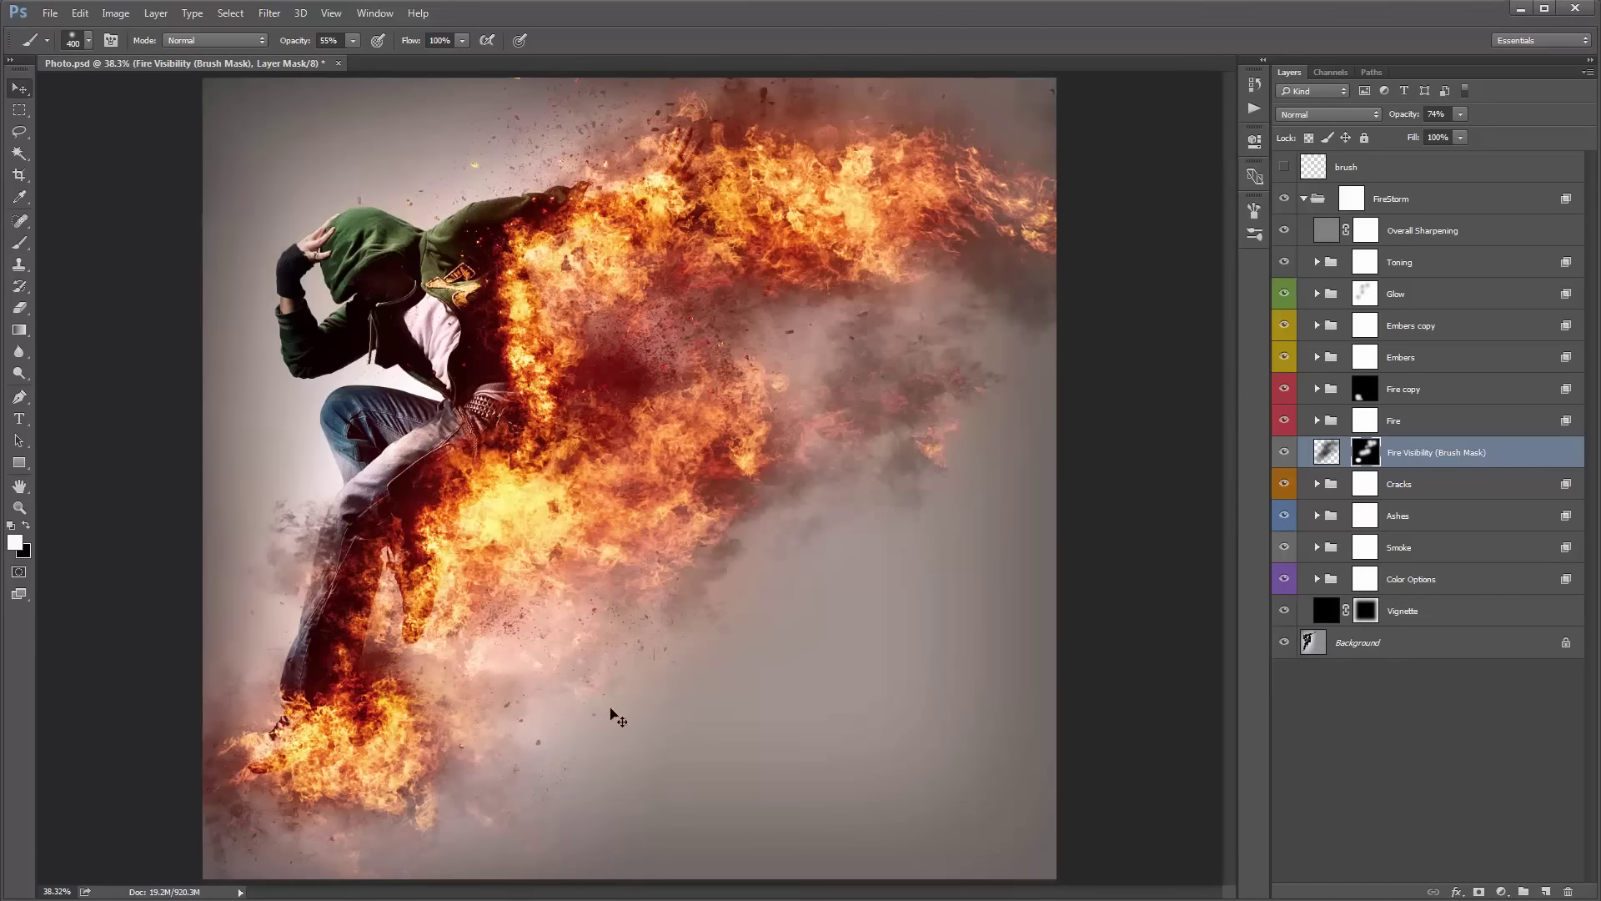
{"action": "key", "text": "v"}
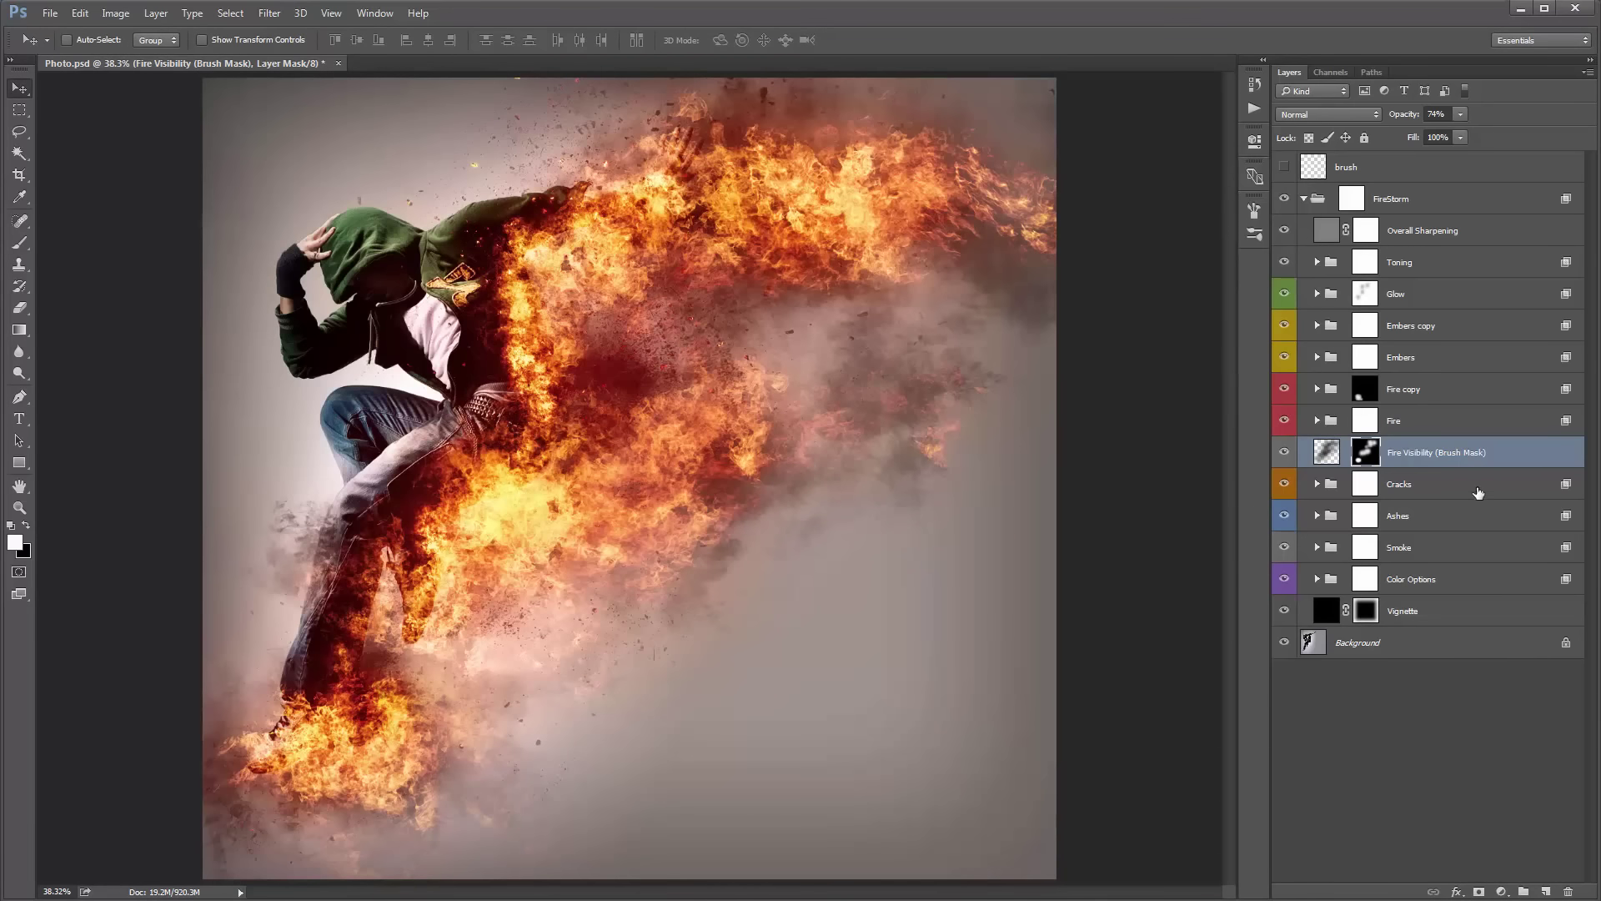
Compare the image with and without the Cracks group, and move the group above Fire copy in the layer stack.
{"action": "left_click", "coordinate": [1474, 486]}
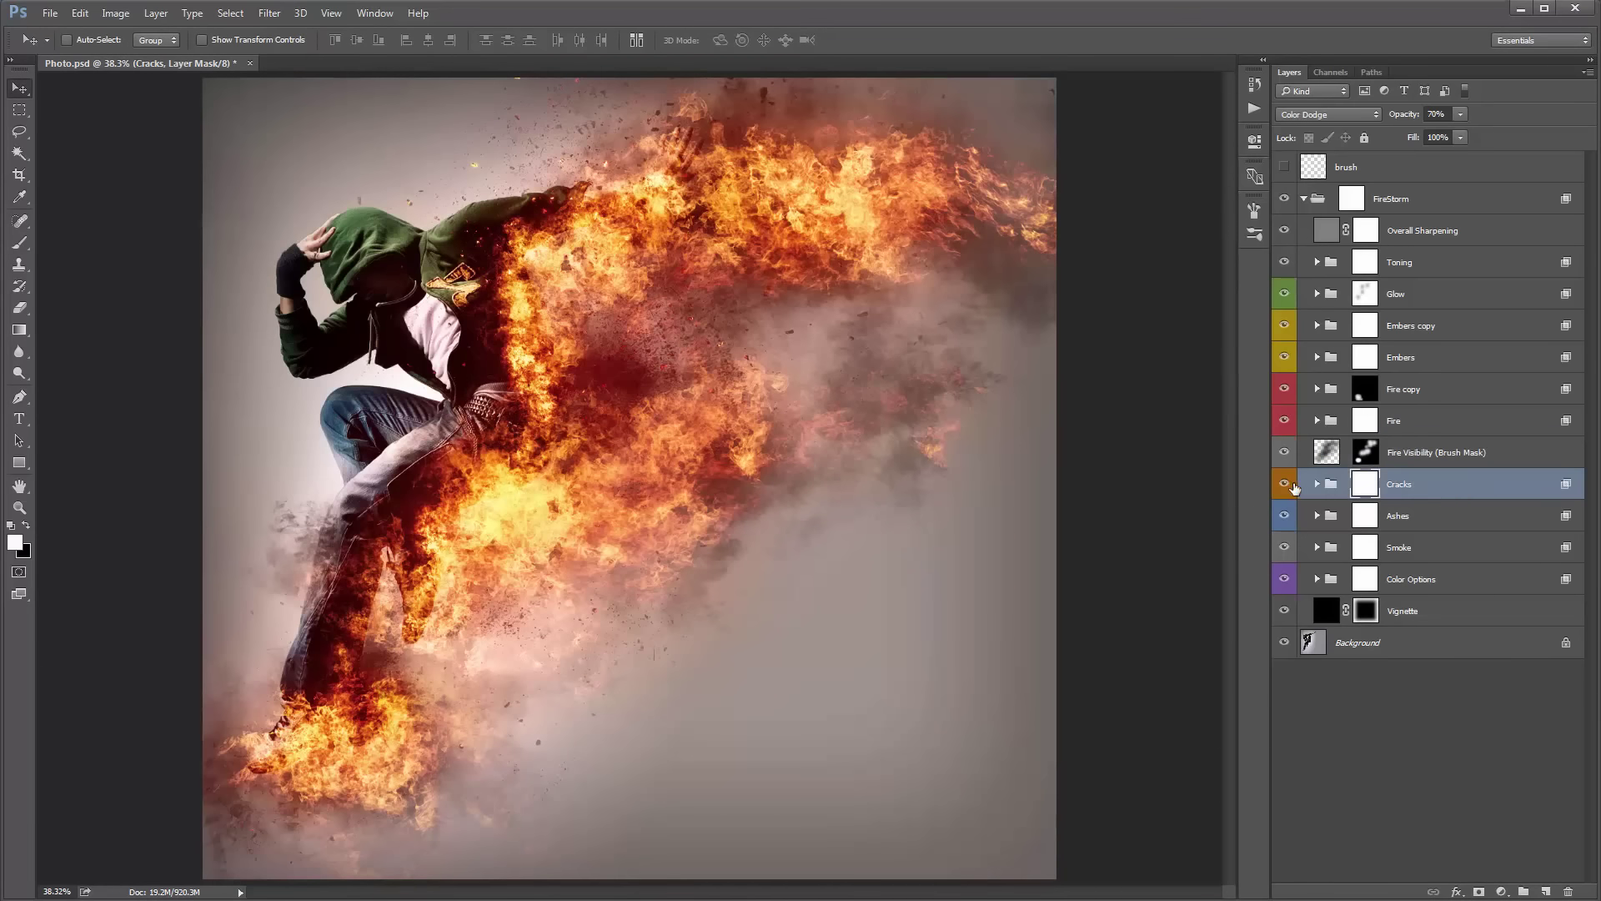
{"action": "left_click", "coordinate": [1293, 487]}
{"action": "left_click", "coordinate": [1285, 485]}
{"action": "left_click_drag", "start_coordinate": [1409, 486], "coordinate": [1440, 374]}
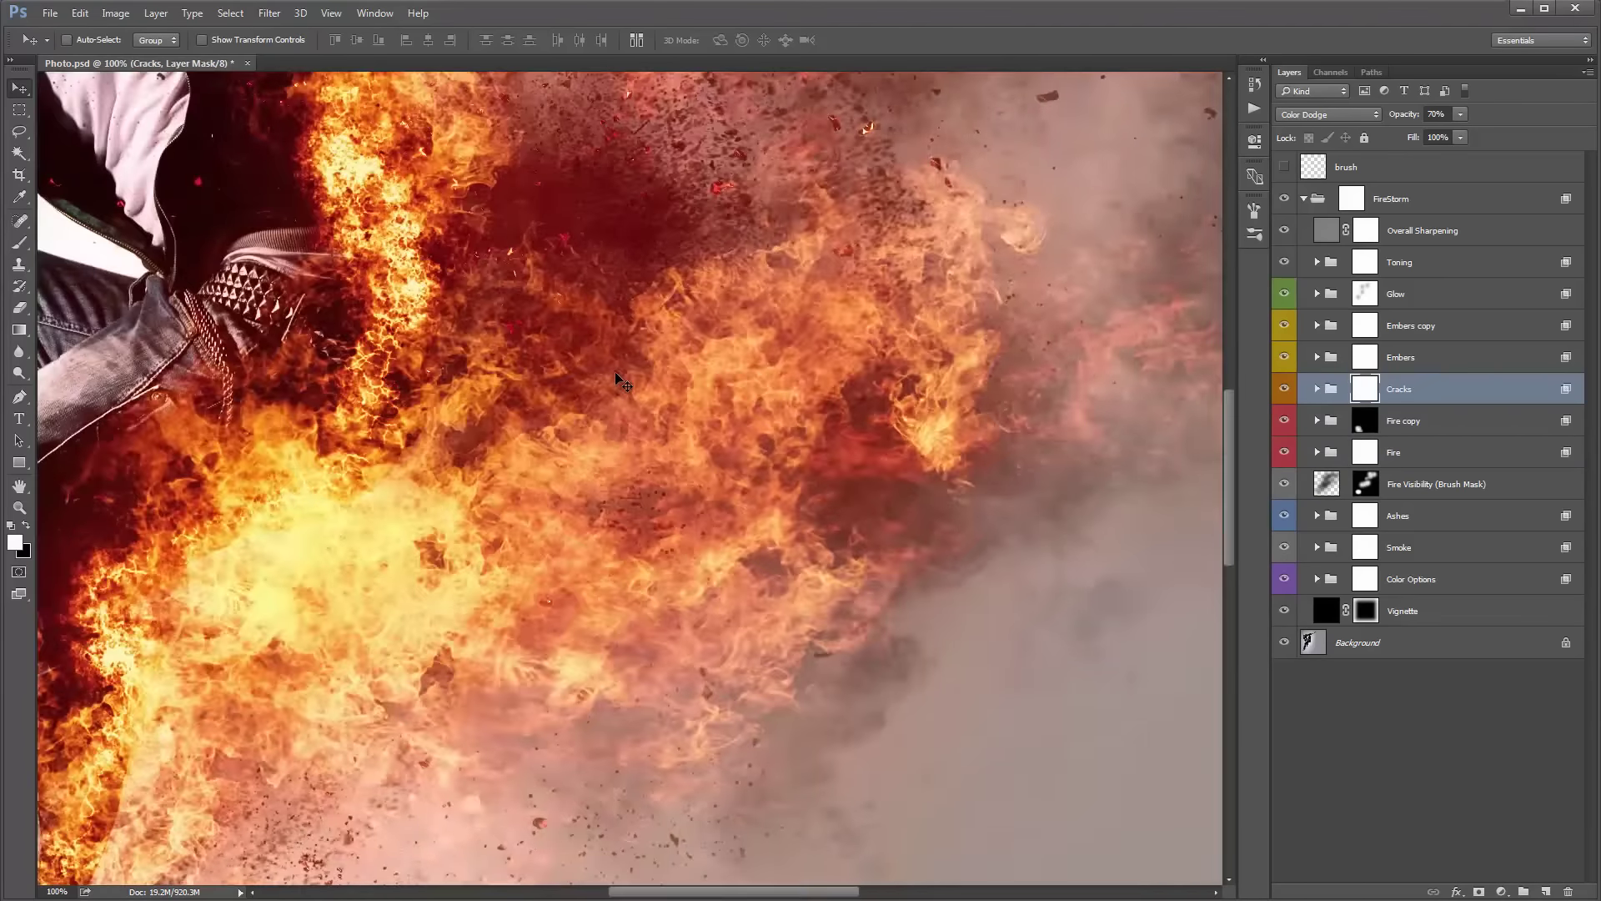
Compare the body close up with and without the Cracks group, and expand the group to show its layers.
{"action": "scroll", "coordinate": [675, 407], "scroll_direction": "up", "scroll_amount": 5}
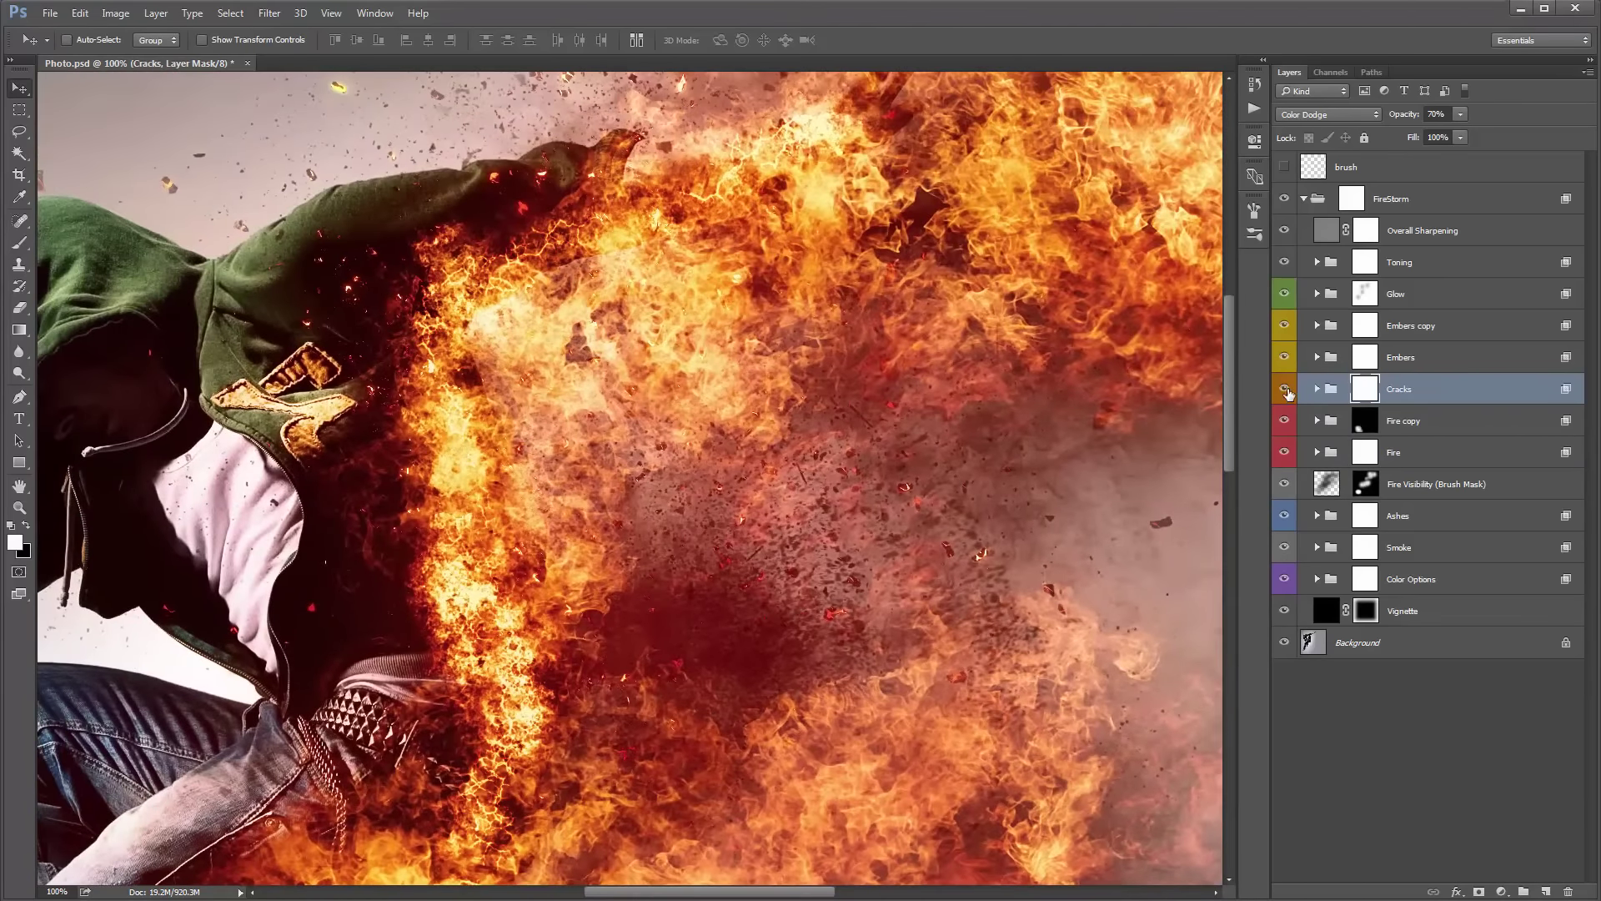
{"action": "left_click", "coordinate": [1286, 390]}
{"action": "left_click", "coordinate": [1285, 389]}
{"action": "left_click", "coordinate": [1288, 167]}
{"action": "left_click", "coordinate": [1290, 170]}
{"action": "key", "text": "ctrl+0"}
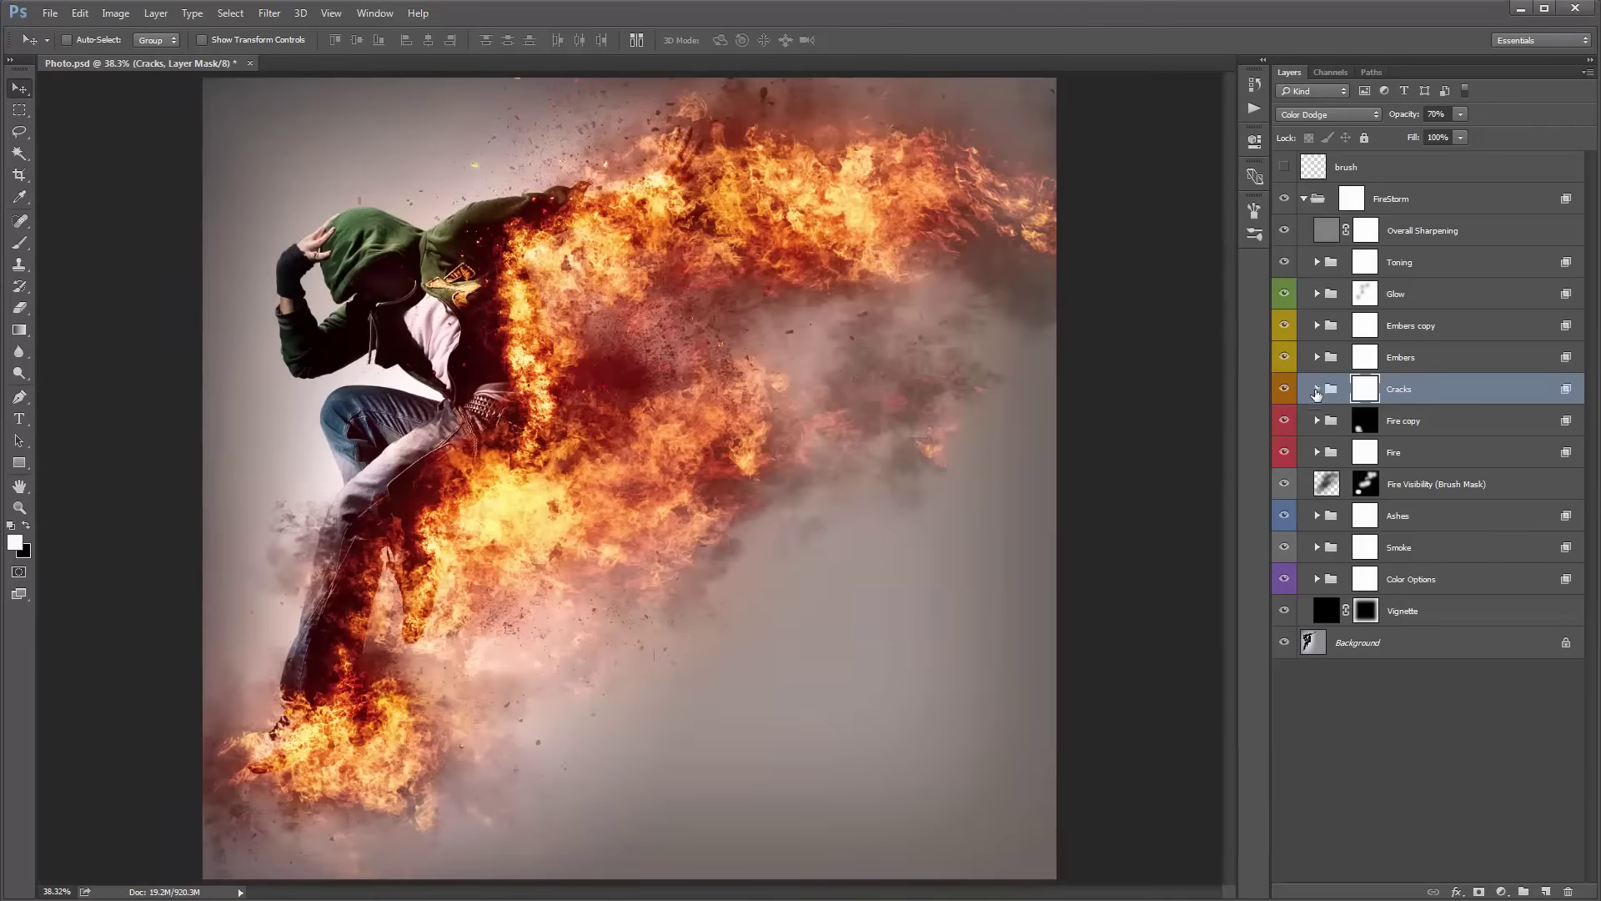
{"action": "left_click", "coordinate": [1317, 389]}
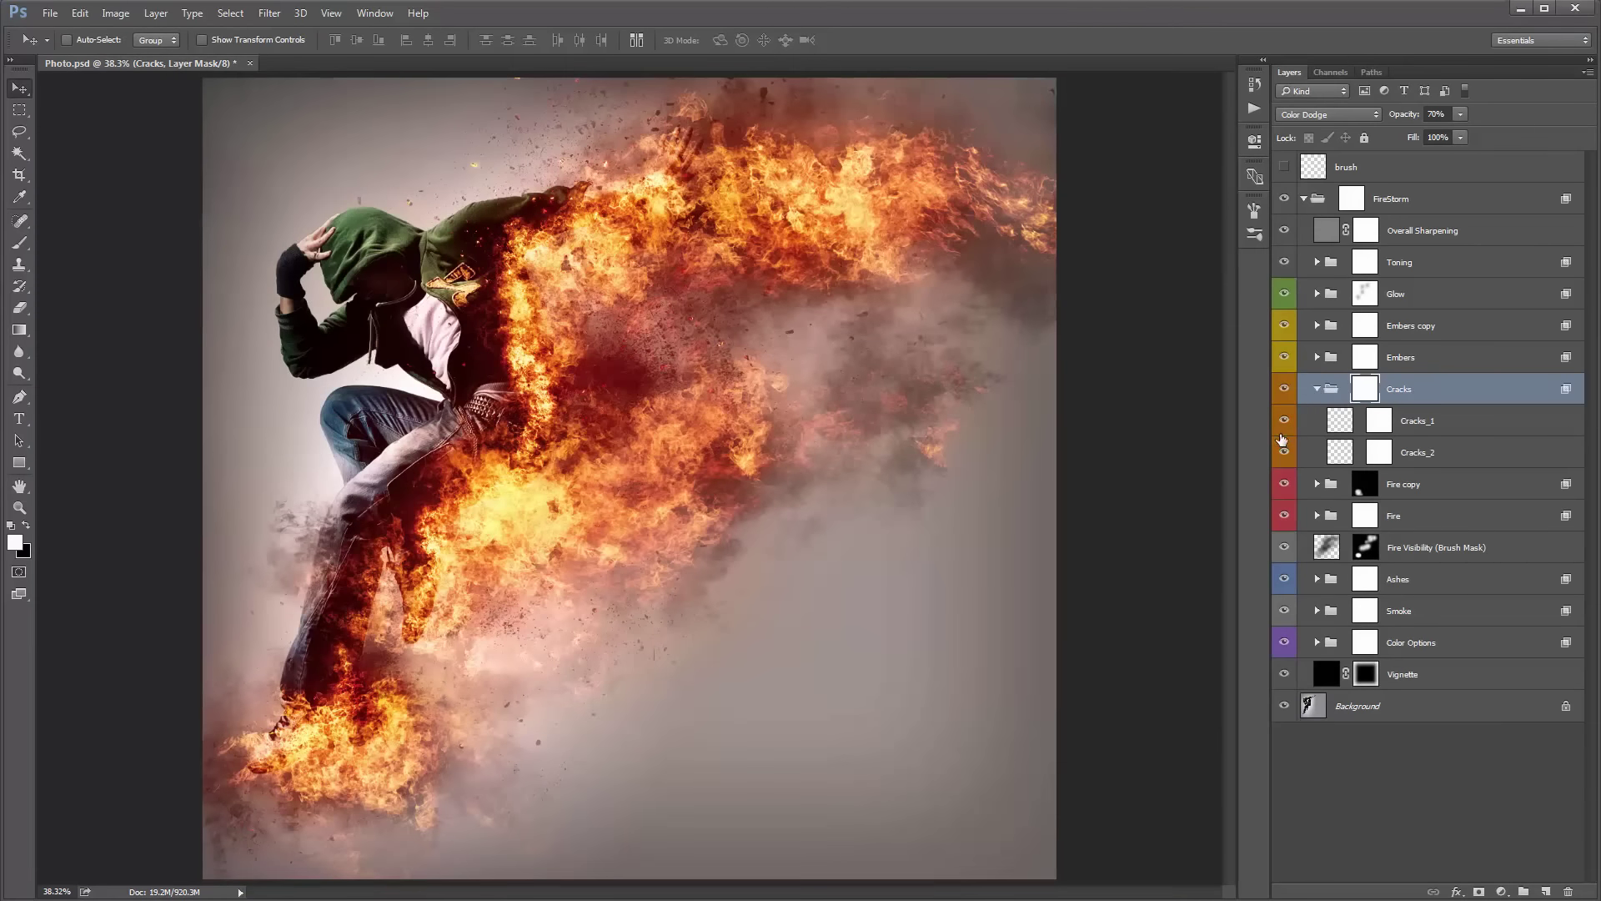
Collapse the Cracks group and compare the image with and without the Ashes group.
{"action": "left_click", "coordinate": [1317, 389]}
{"action": "left_click", "coordinate": [1427, 485]}
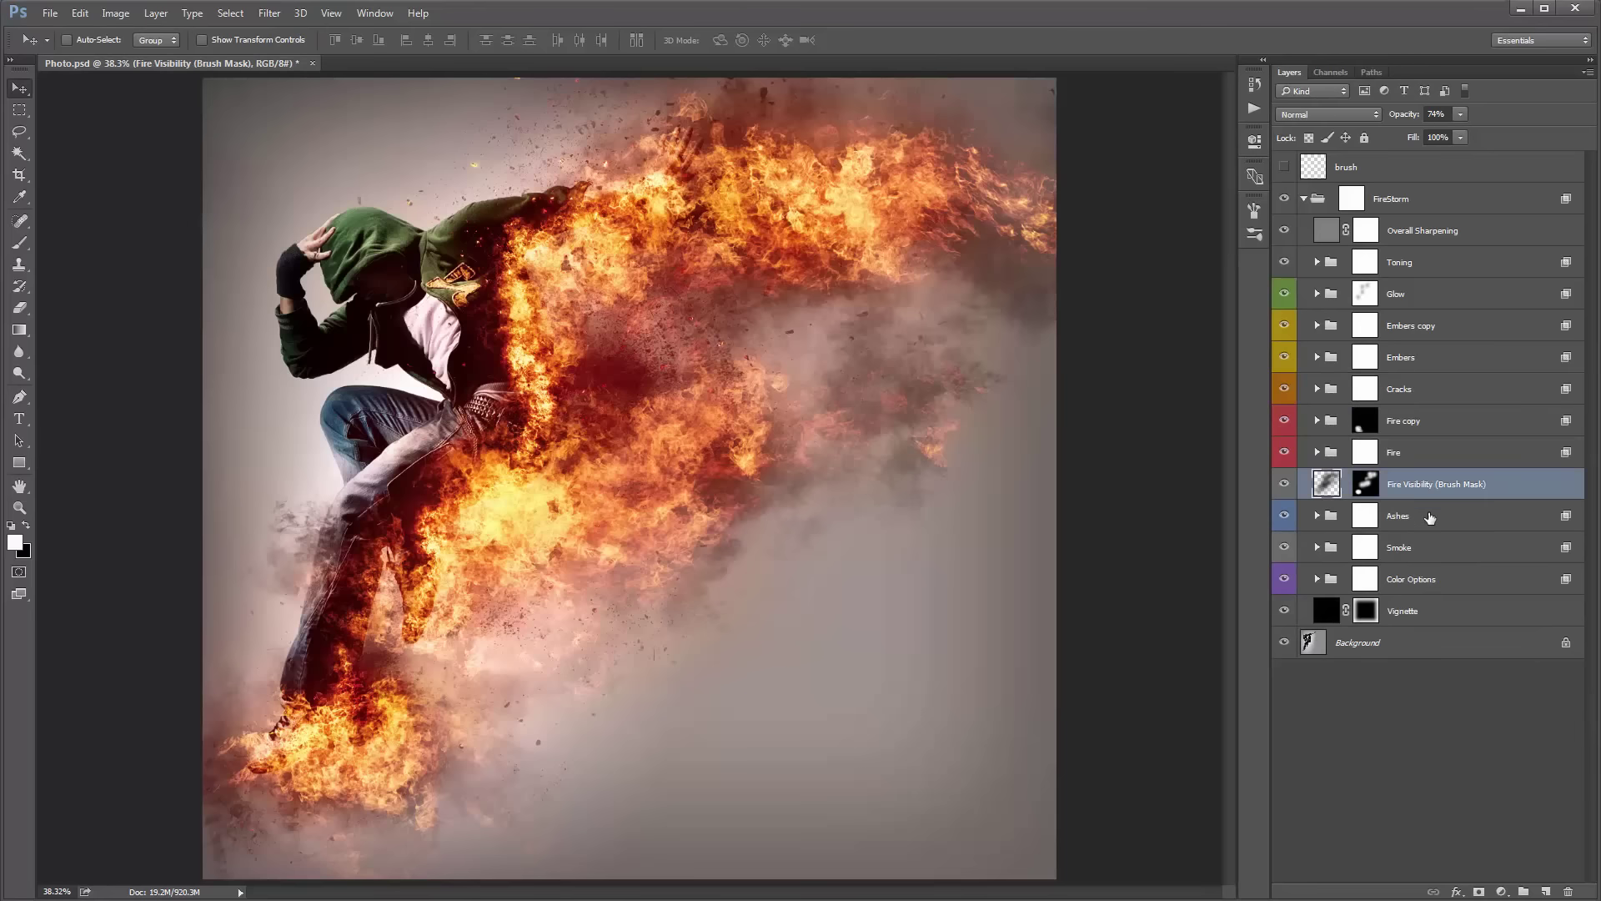
{"action": "left_click", "coordinate": [1429, 518]}
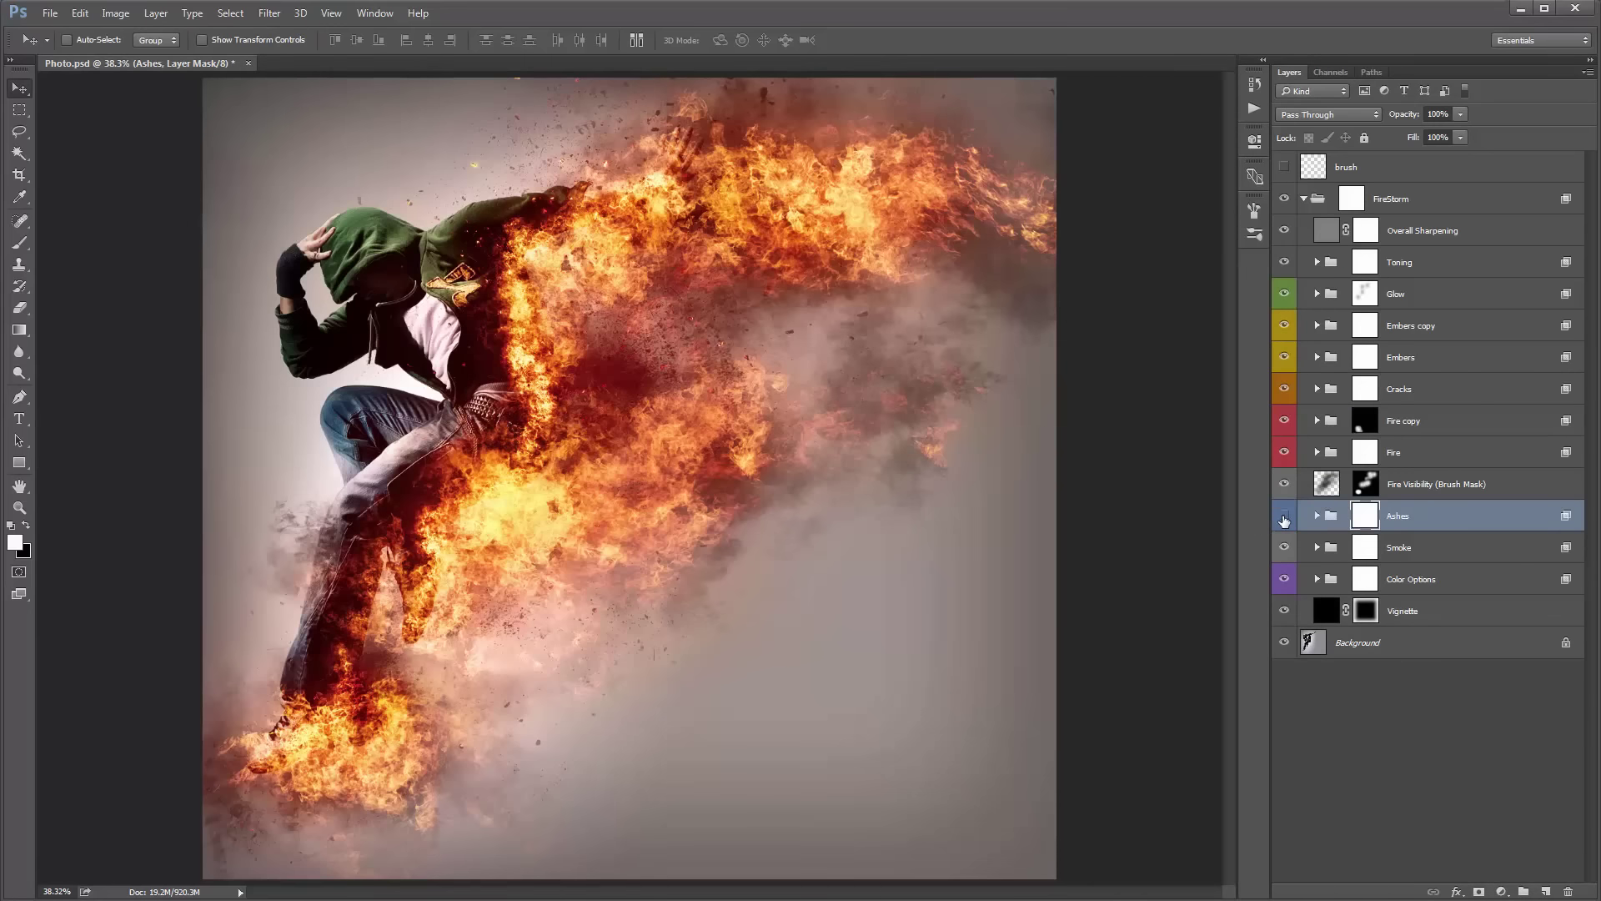
{"action": "left_click", "coordinate": [1284, 517]}
{"action": "left_click", "coordinate": [1285, 517]}
{"action": "left_click", "coordinate": [1285, 517]}
{"action": "left_click", "coordinate": [1286, 517]}
{"action": "left_click", "coordinate": [1285, 515]}
Expand the Ashes group to examine its layers and collapse it again.
{"action": "left_click", "coordinate": [1321, 517]}
{"action": "left_click", "coordinate": [1318, 516]}
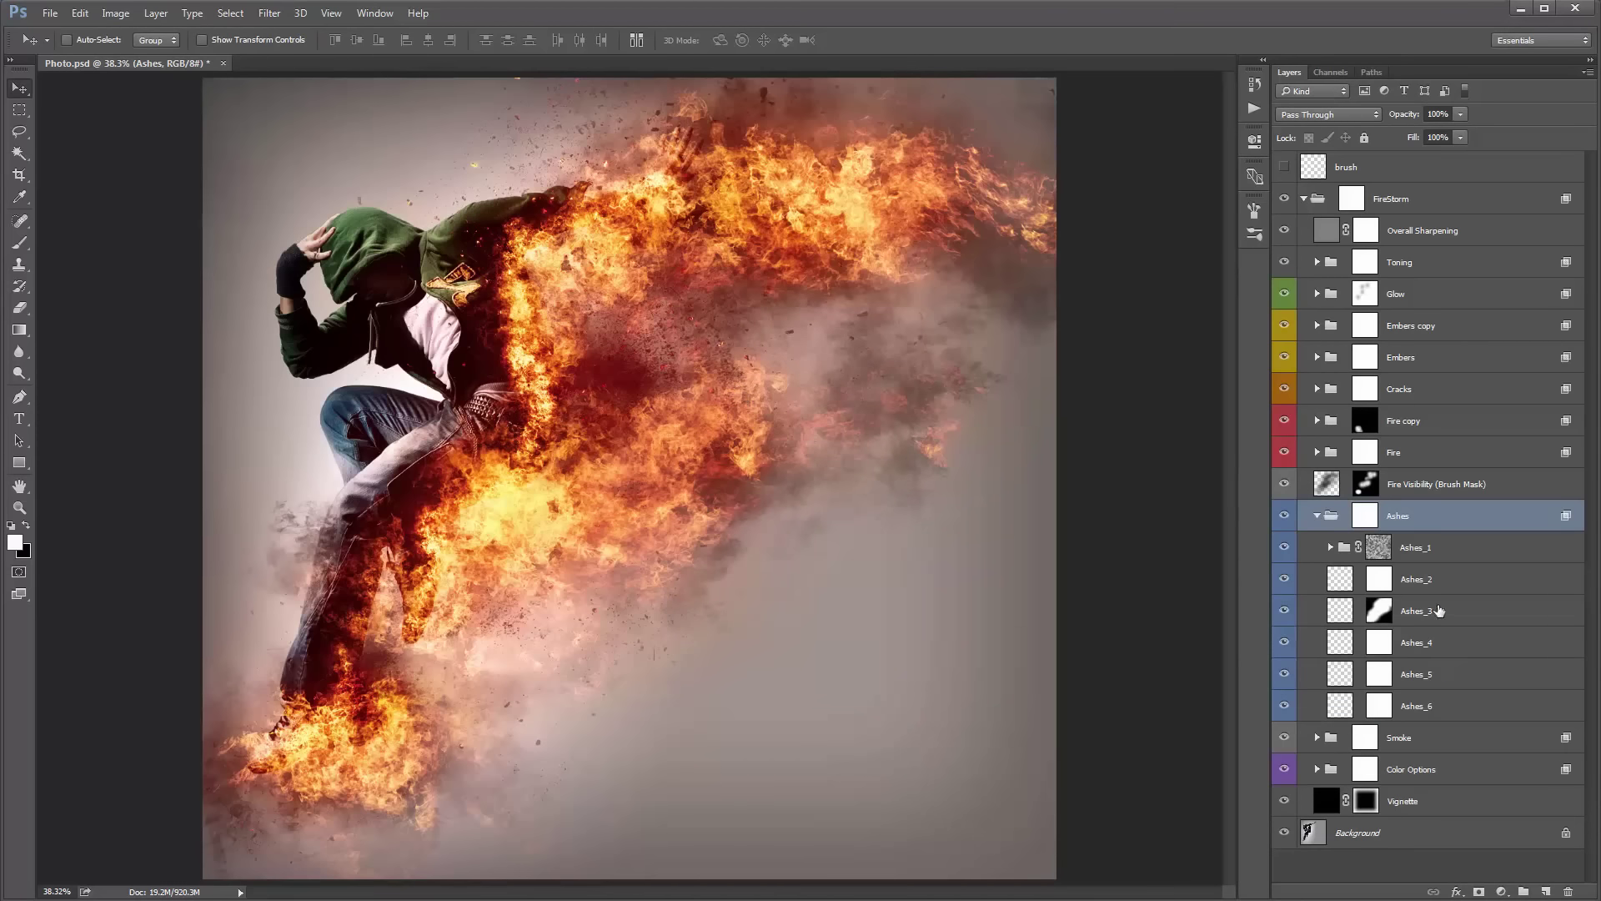
{"action": "left_click", "coordinate": [1318, 516]}
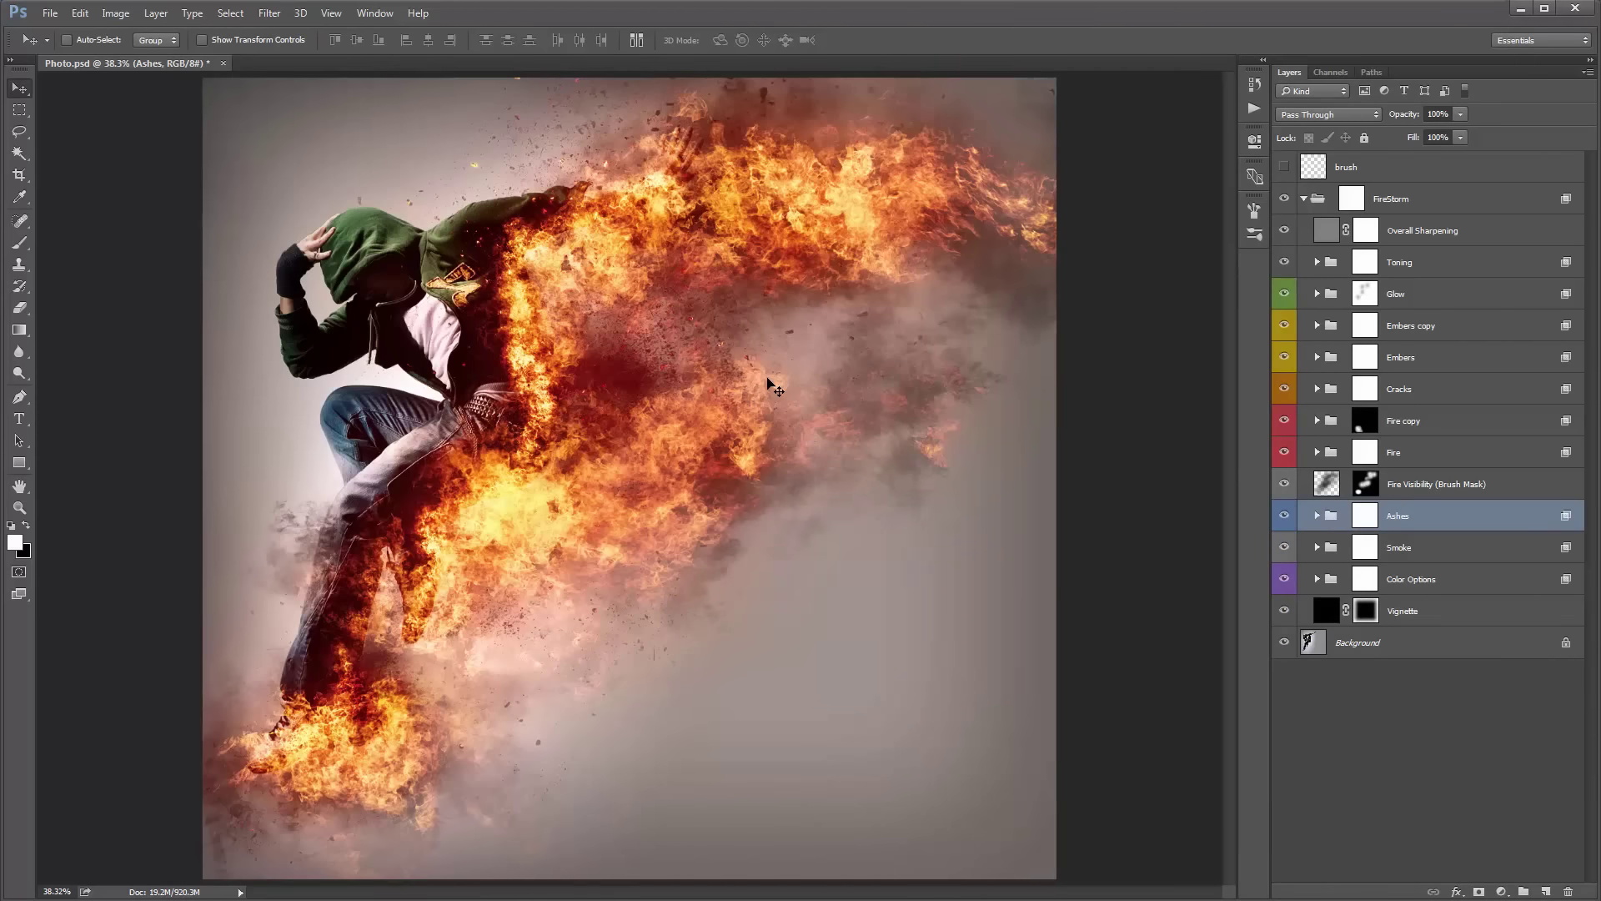
Duplicate the Ashes group, invert the copy's mask and paint white at 55% opacity with a 400 px brush over the flames and lower debris.
{"action": "key", "text": "ctrl+j"}
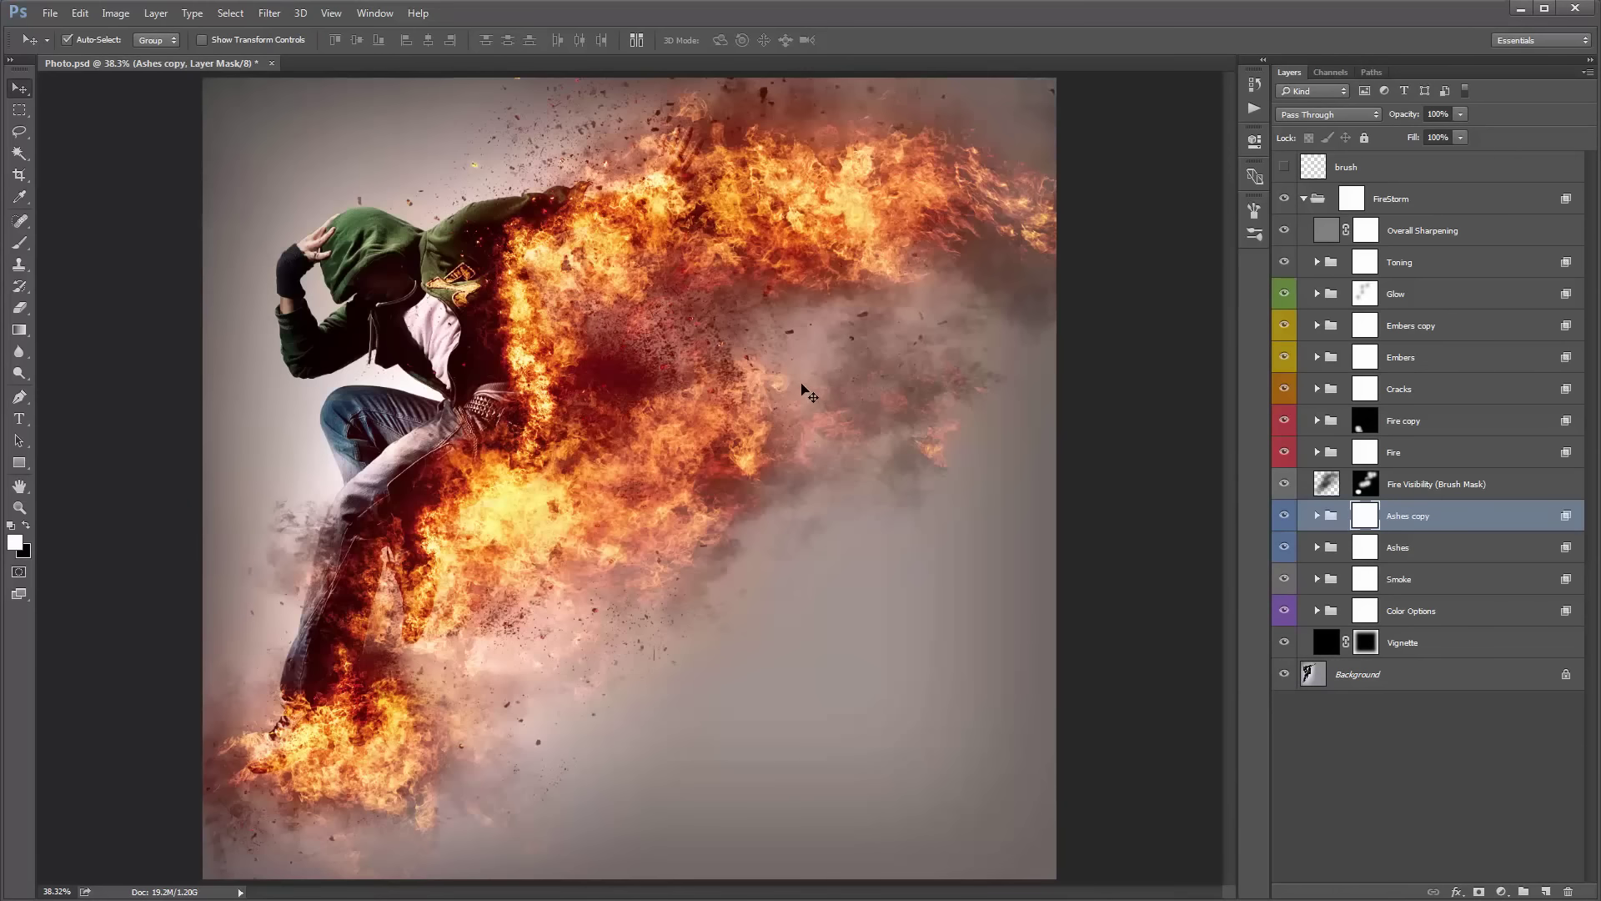
{"action": "key", "text": "ctrl"}
{"action": "key", "text": "ctrl+i"}
{"action": "key", "text": "b"}
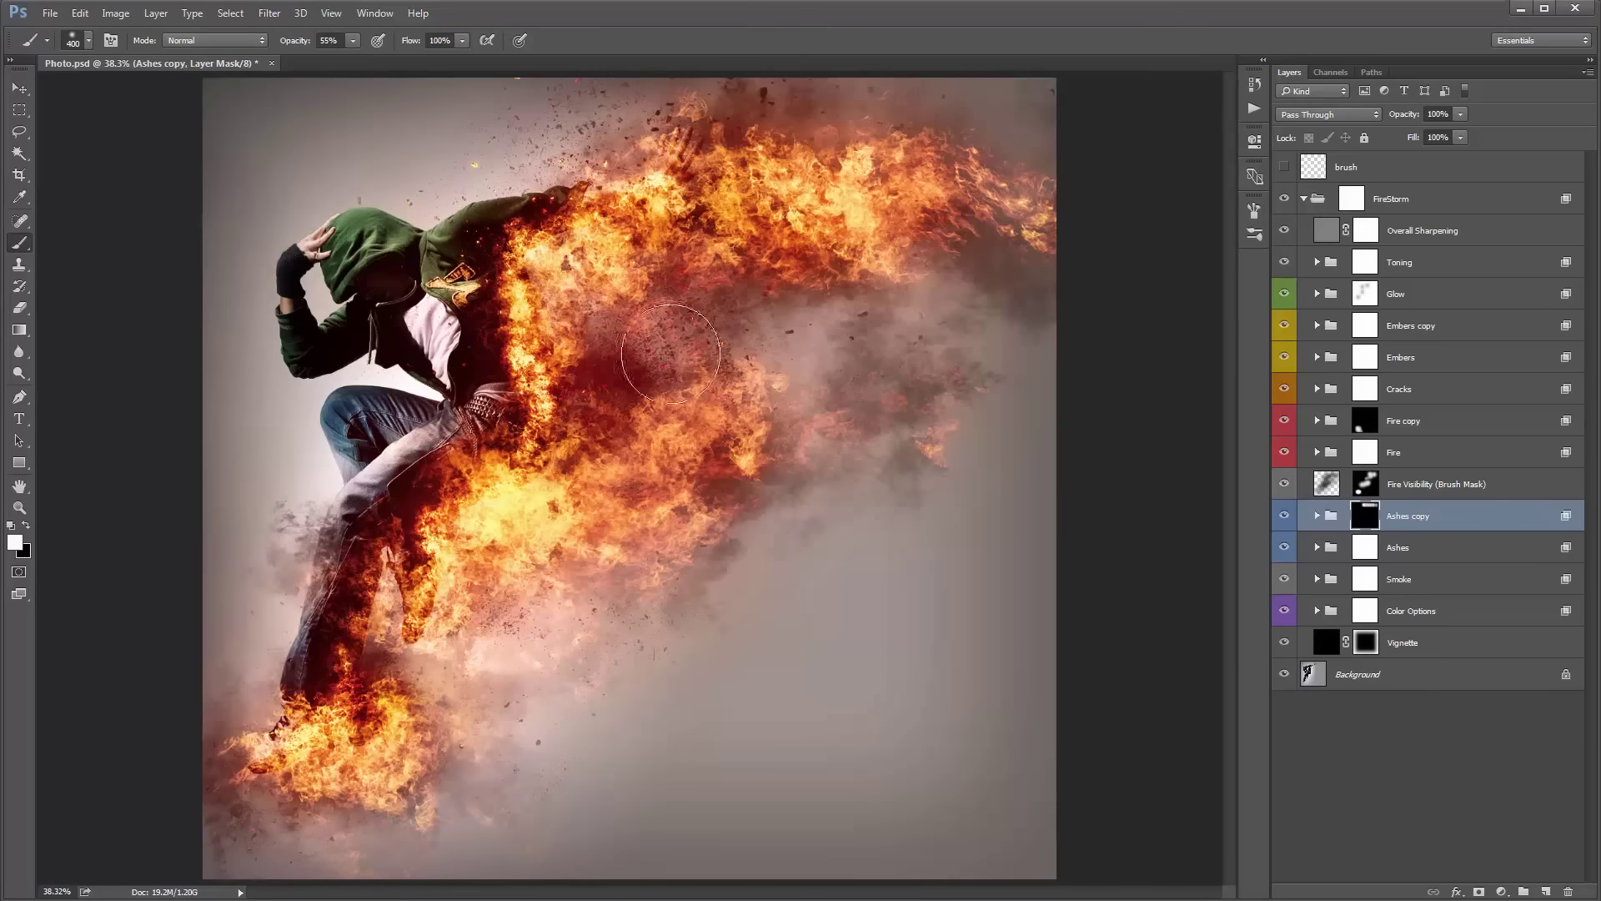
{"action": "mouse_move", "coordinate": [475, 704]}
{"action": "left_mouse_down"}
{"action": "mouse_move", "coordinate": [479, 725]}
{"action": "mouse_move", "coordinate": [426, 644]}
{"action": "left_mouse_up"}
{"action": "key", "text": "v"}
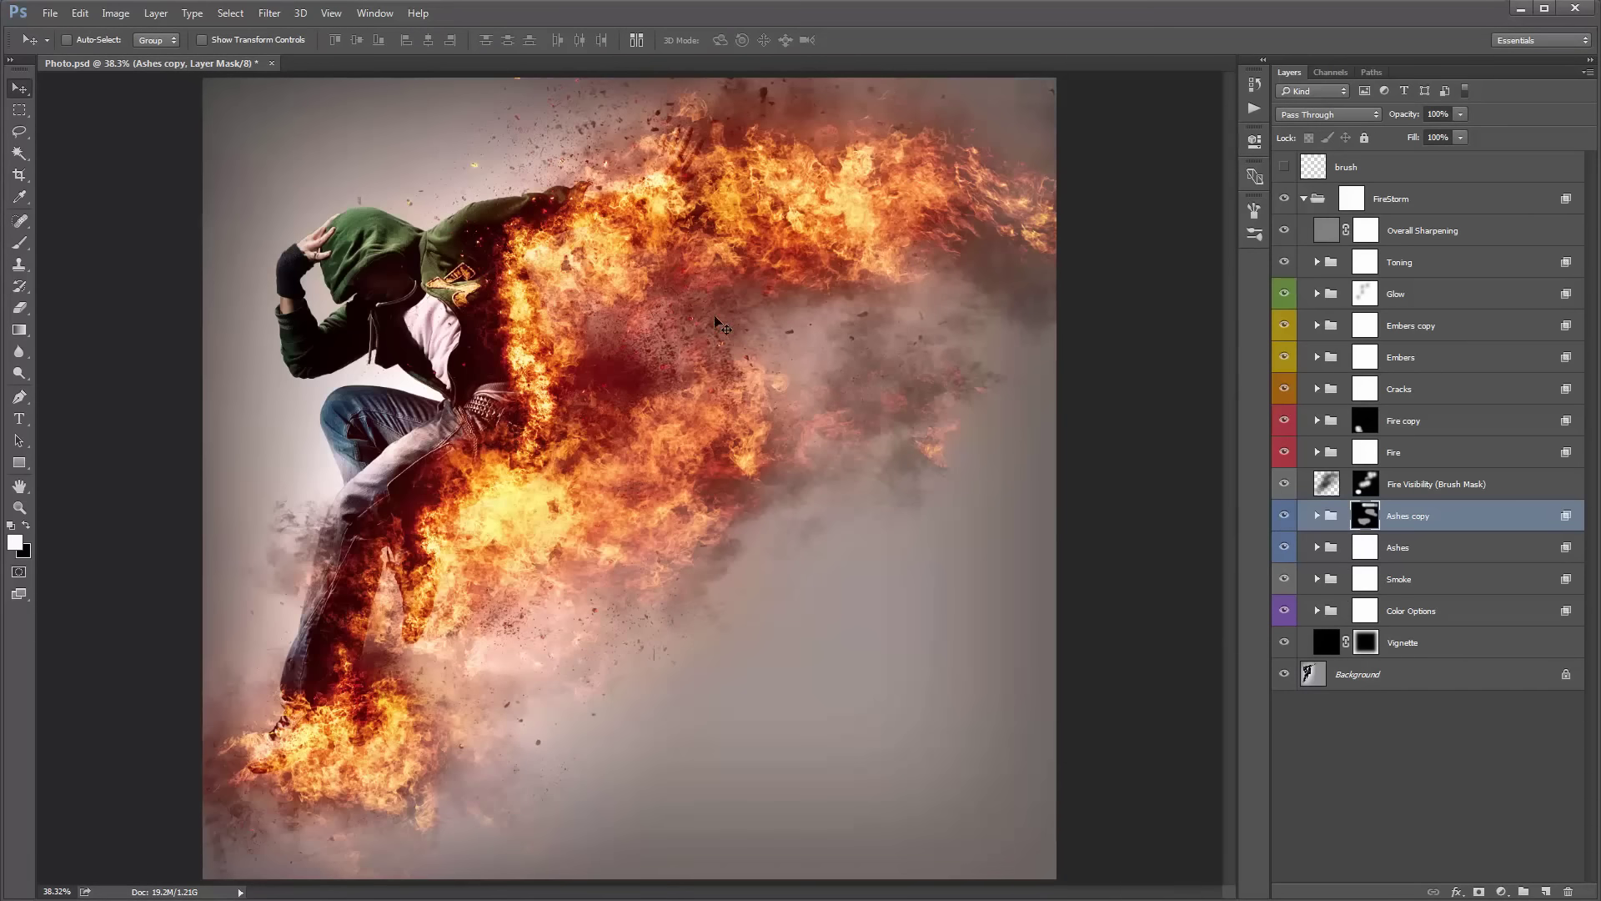
Compare the image with and without the Smoke group.
{"action": "left_click", "coordinate": [1461, 550]}
{"action": "left_click", "coordinate": [1297, 584]}
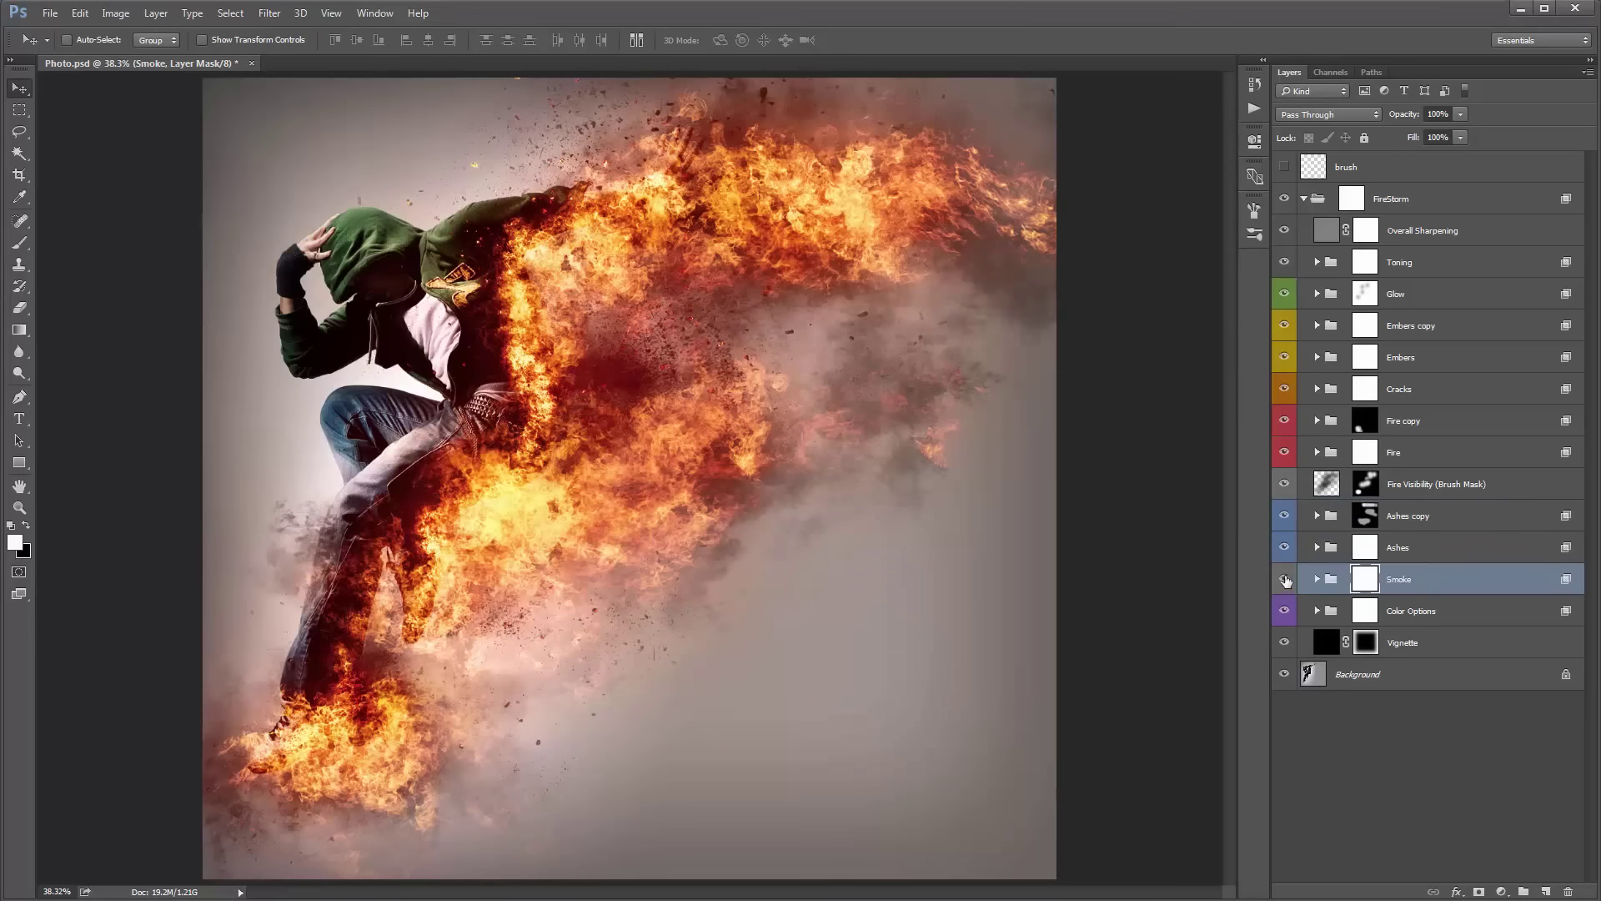
{"action": "left_click", "coordinate": [1284, 579]}
{"action": "left_click", "coordinate": [1285, 579]}
{"action": "left_click", "coordinate": [1288, 581]}
{"action": "left_click", "coordinate": [1286, 580]}
Try thickening the smoke with a duplicate of the Smoke group, compare before and after, and undo the duplication.
{"action": "left_click", "coordinate": [1458, 590]}
{"action": "key", "text": "ctrl+j"}
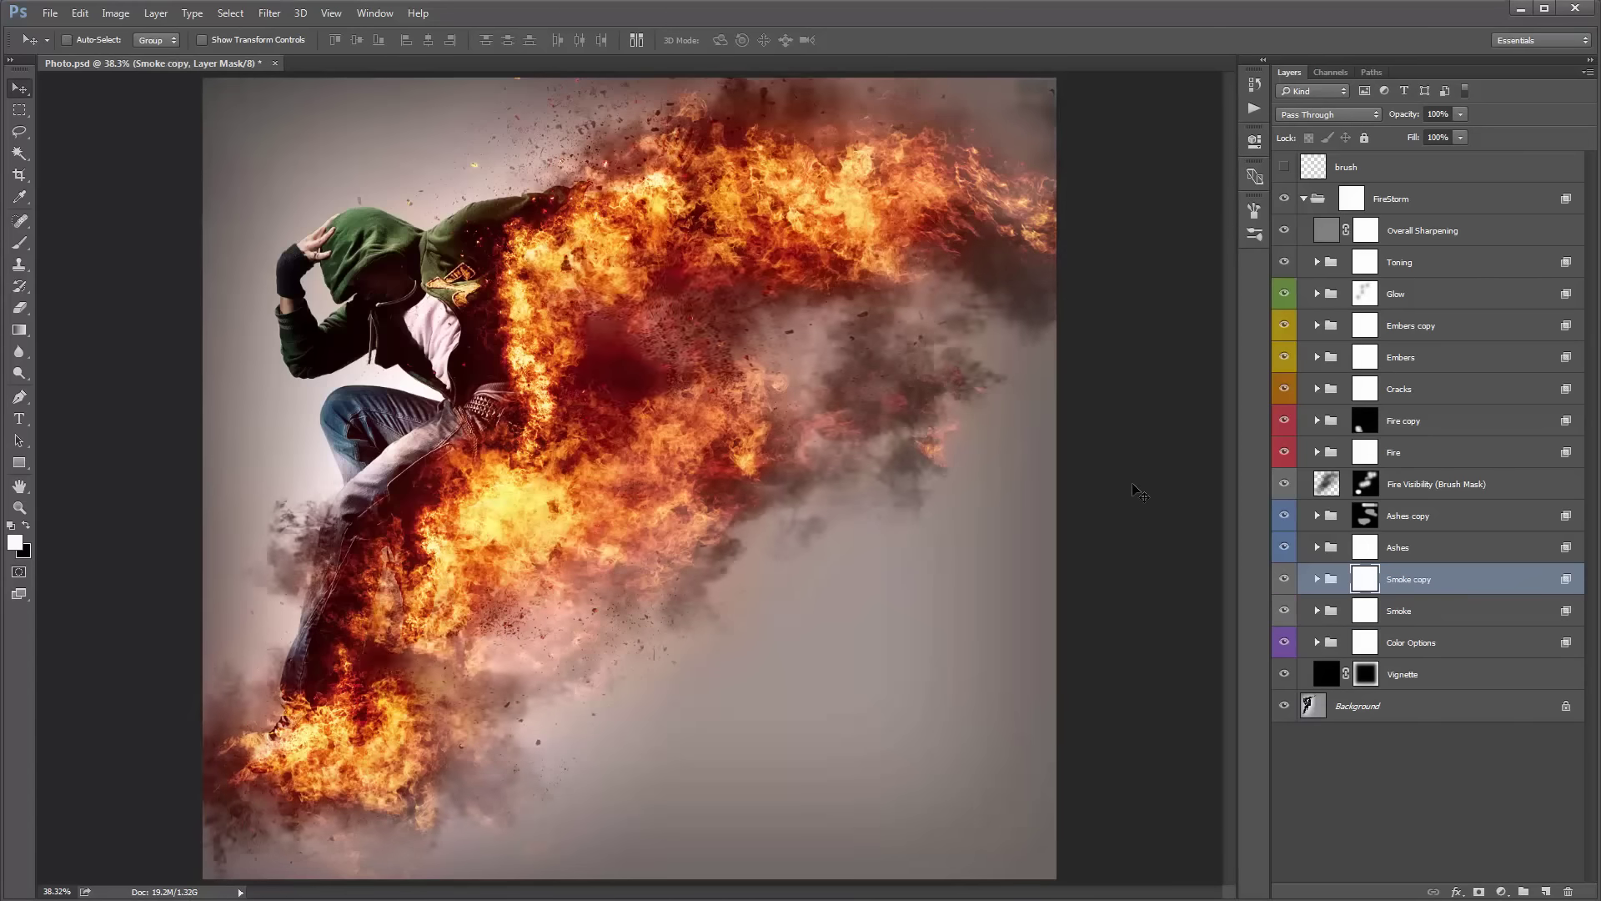
{"action": "key", "text": "ctrl+z"}
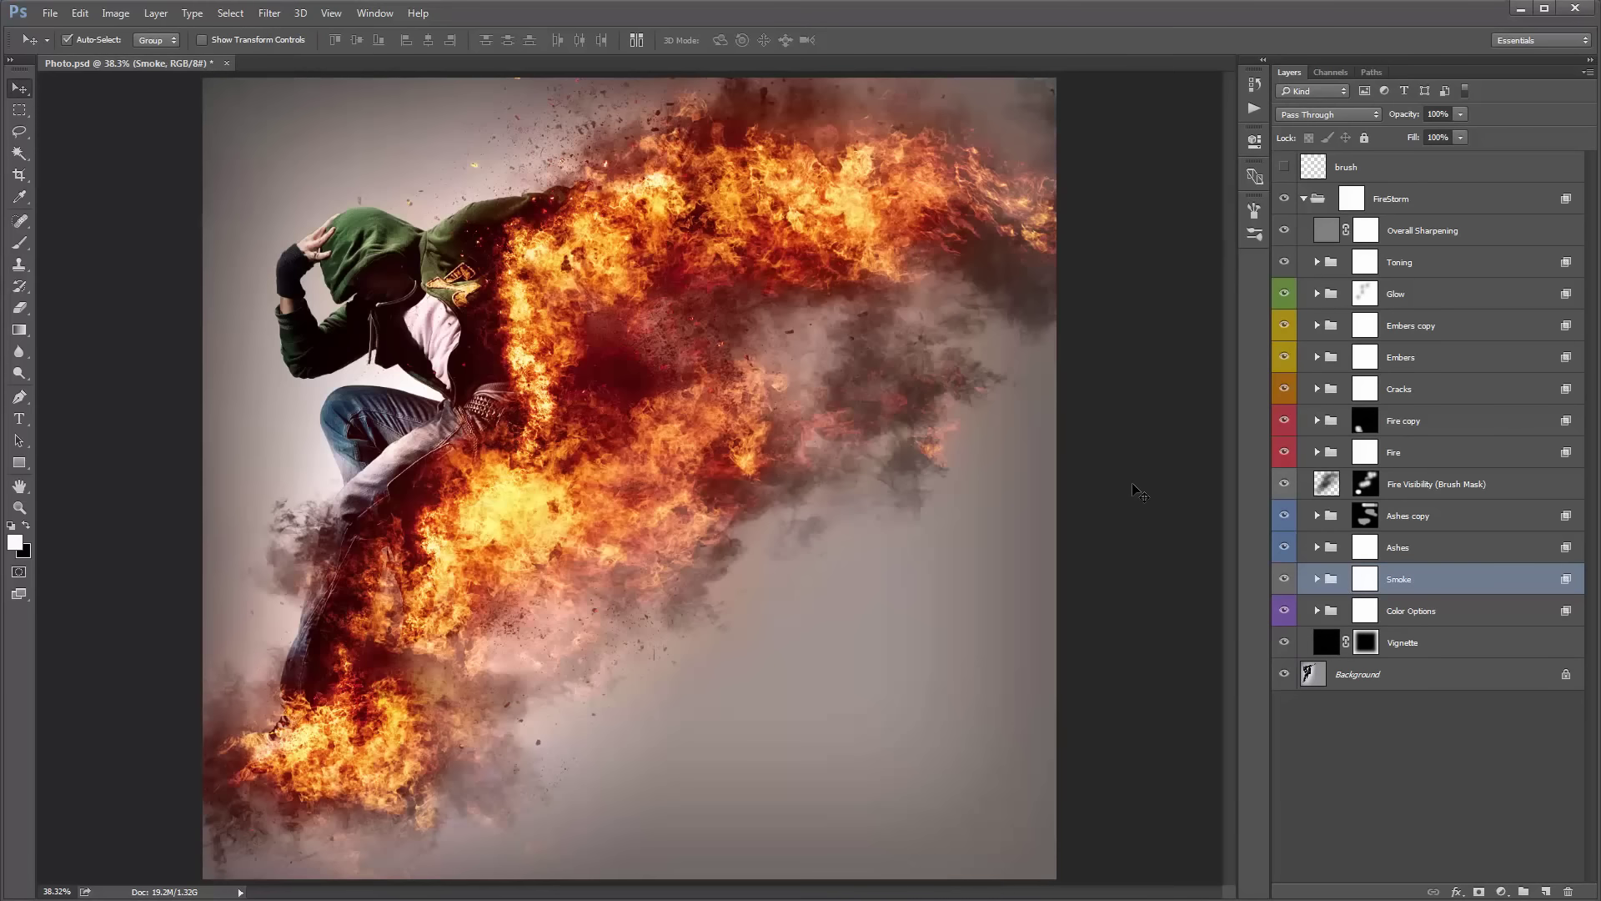
{"action": "key", "text": "ctrl+z"}
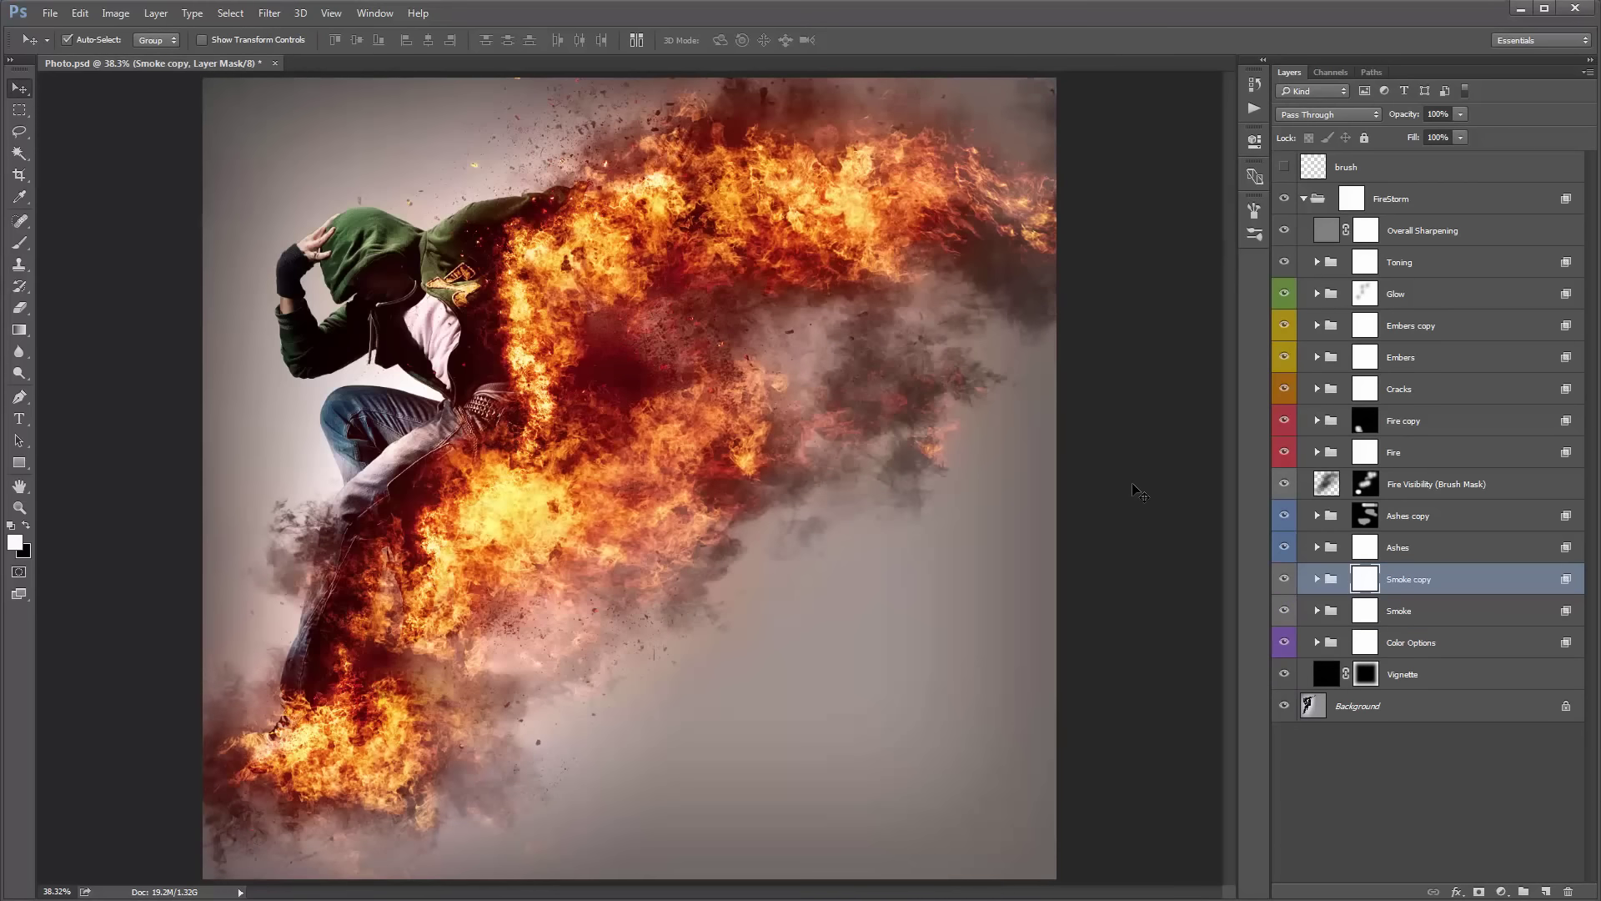
{"action": "key", "text": "ctrl+z"}
{"action": "key", "text": "ctrl+alt+z"}
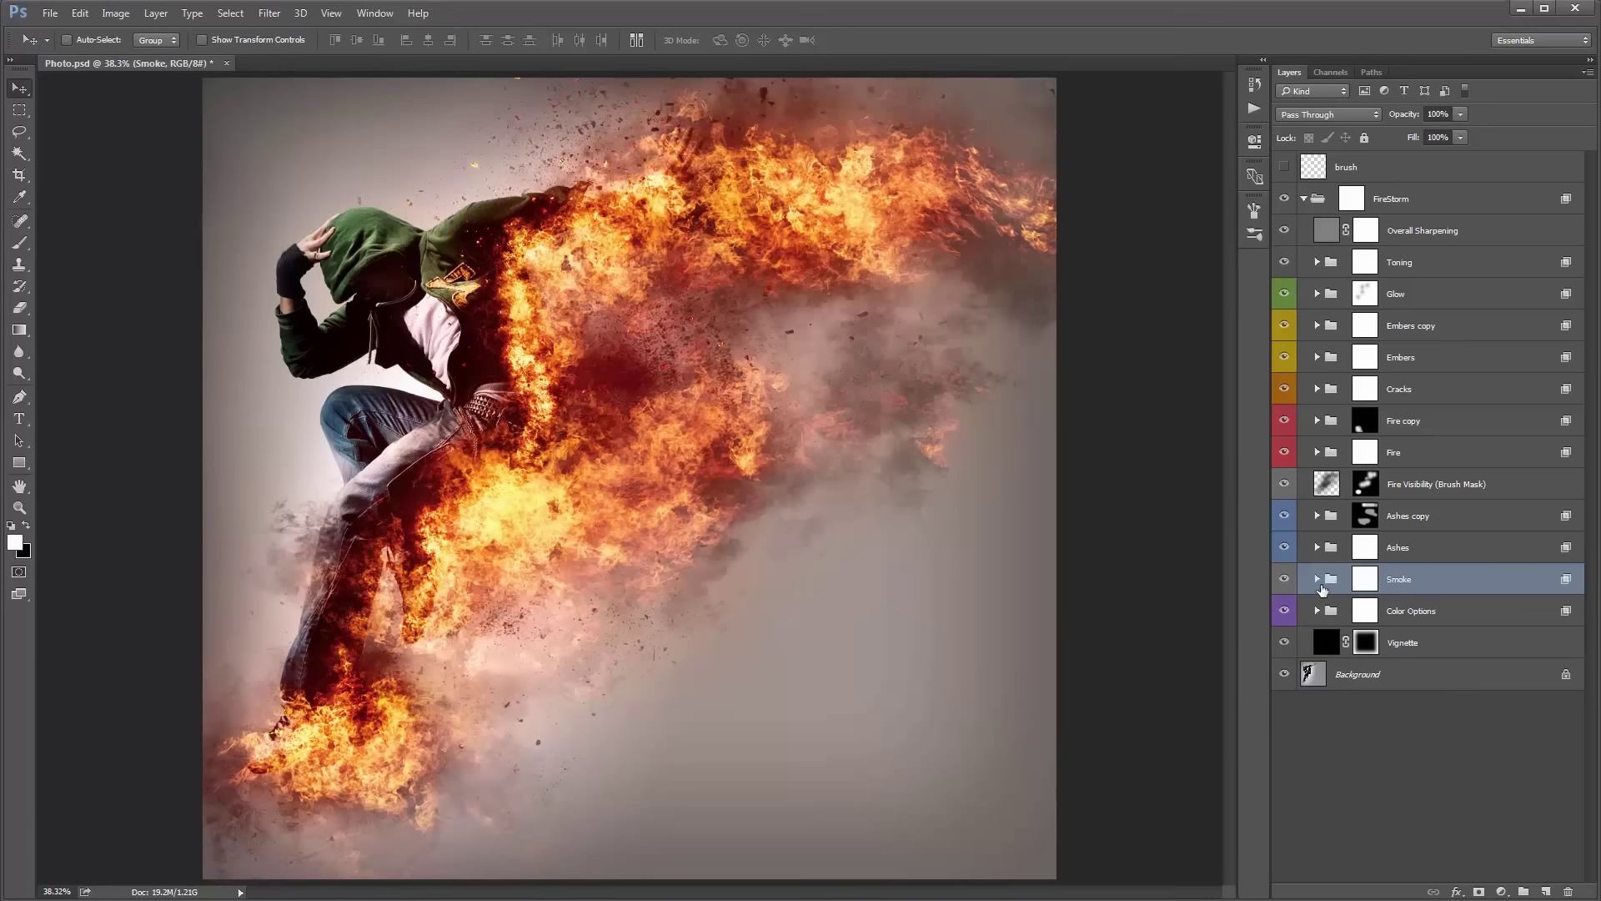
Expand the Smoke group and compare the image with and without the Smoke_2 and Smoke_3 layers.
{"action": "left_click", "coordinate": [1318, 580]}
{"action": "left_click", "coordinate": [1461, 649]}
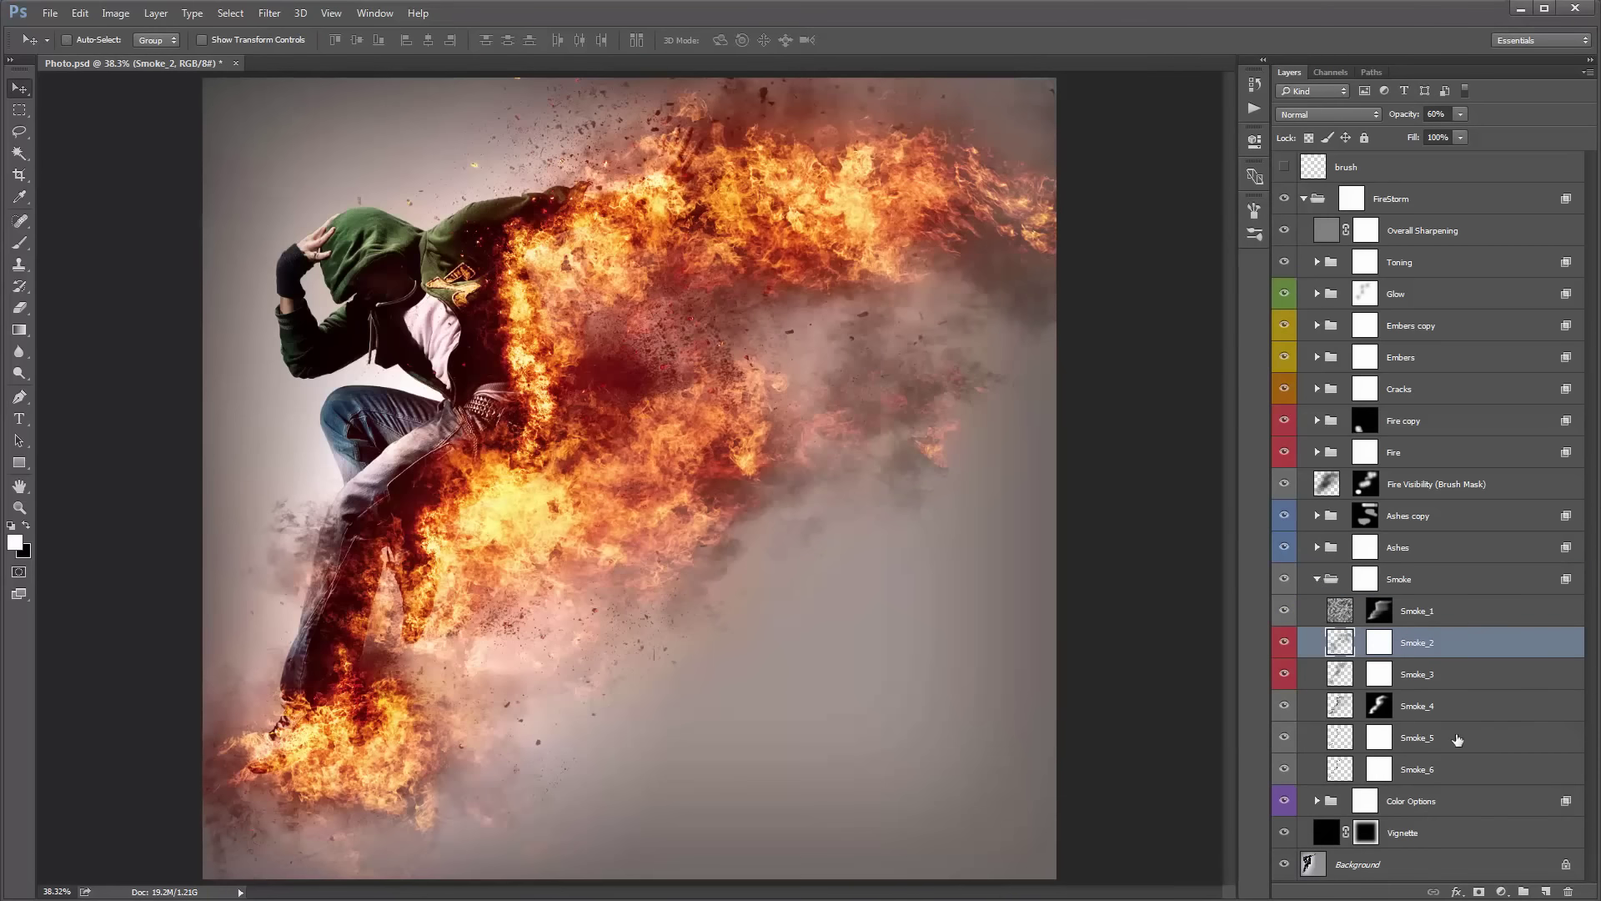
{"action": "left_click", "coordinate": [1453, 684], "text": "shift"}
{"action": "left_click", "coordinate": [1284, 642]}
{"action": "left_click", "coordinate": [1286, 674]}
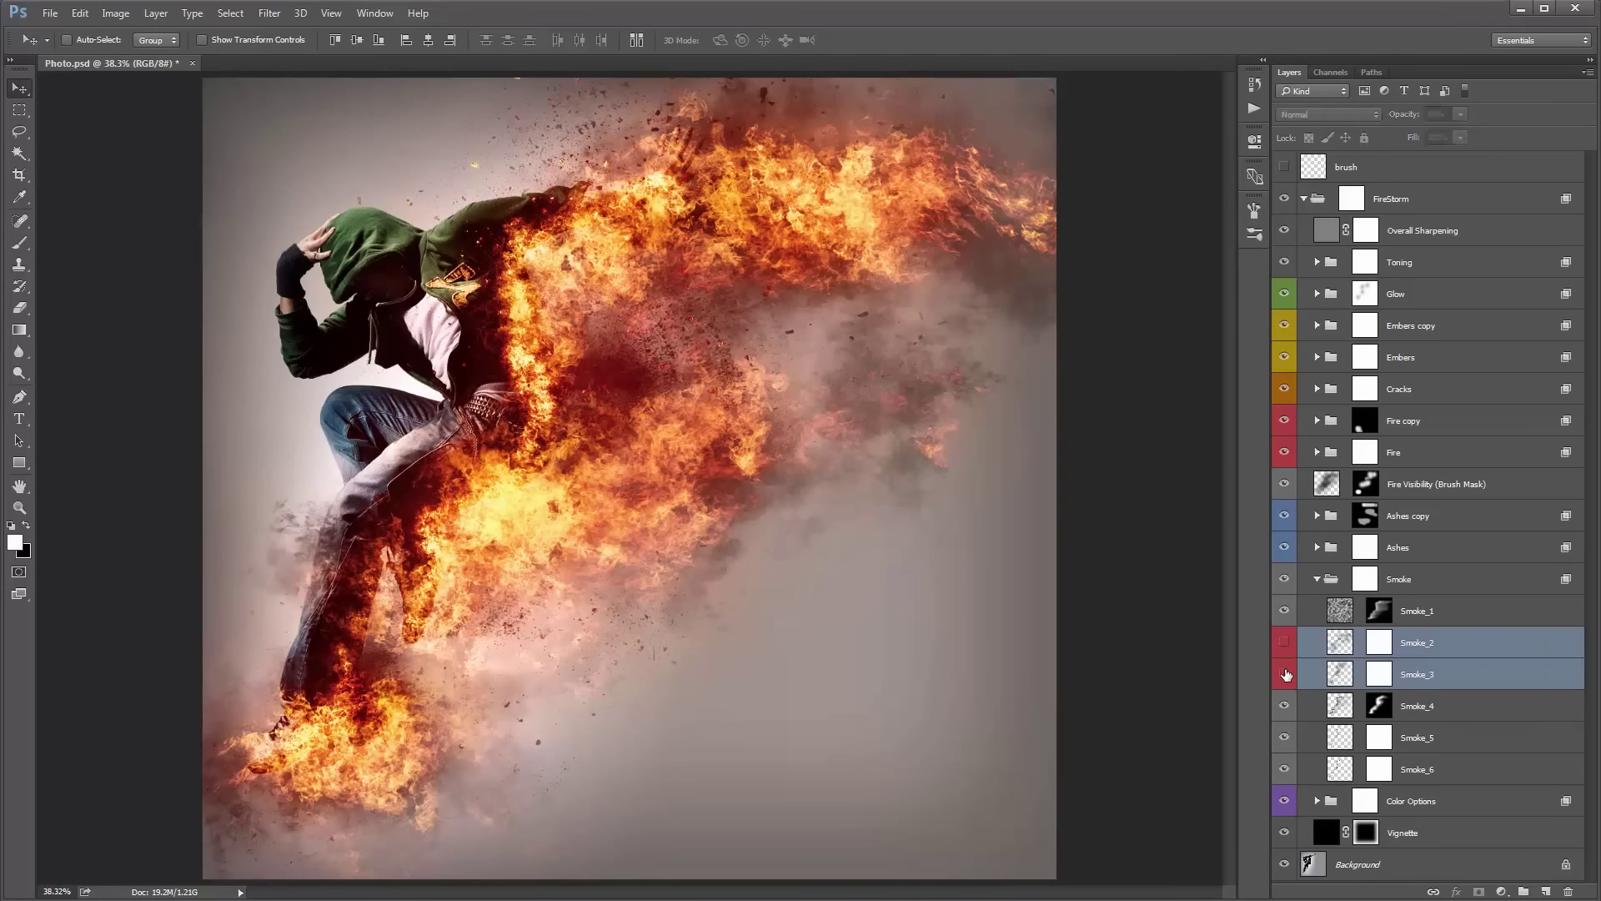
{"action": "left_click_drag", "start_coordinate": [1285, 674], "coordinate": [1284, 643]}
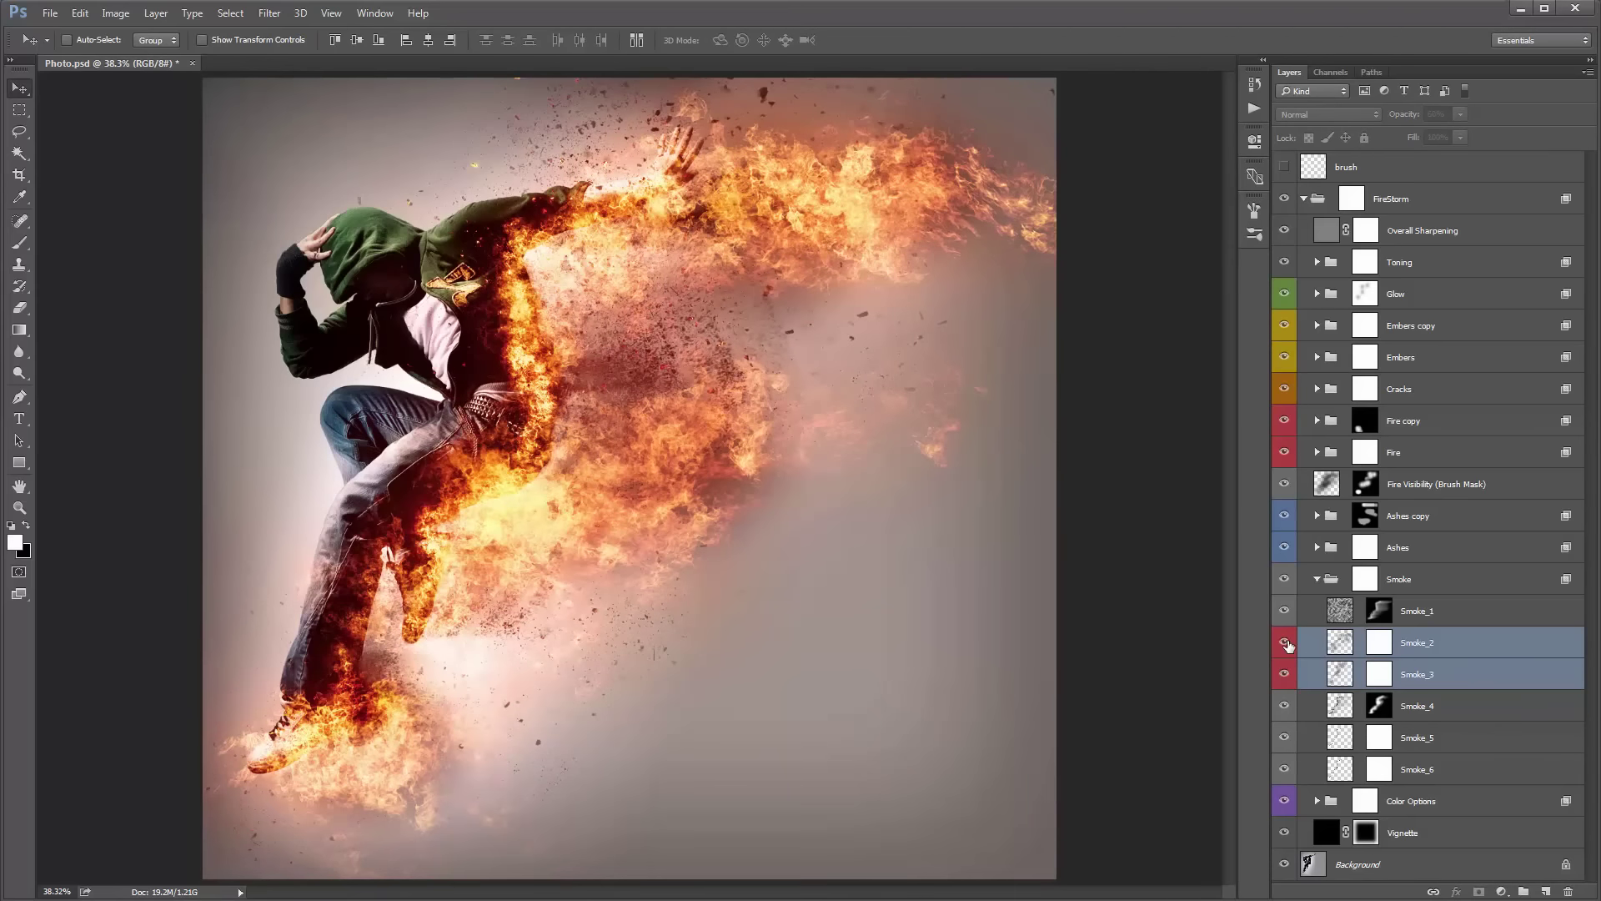
Try inverting the Smoke_2 layer's colors for light smoke, compare before and after, and undo the inversion.
{"action": "left_click", "coordinate": [1469, 646]}
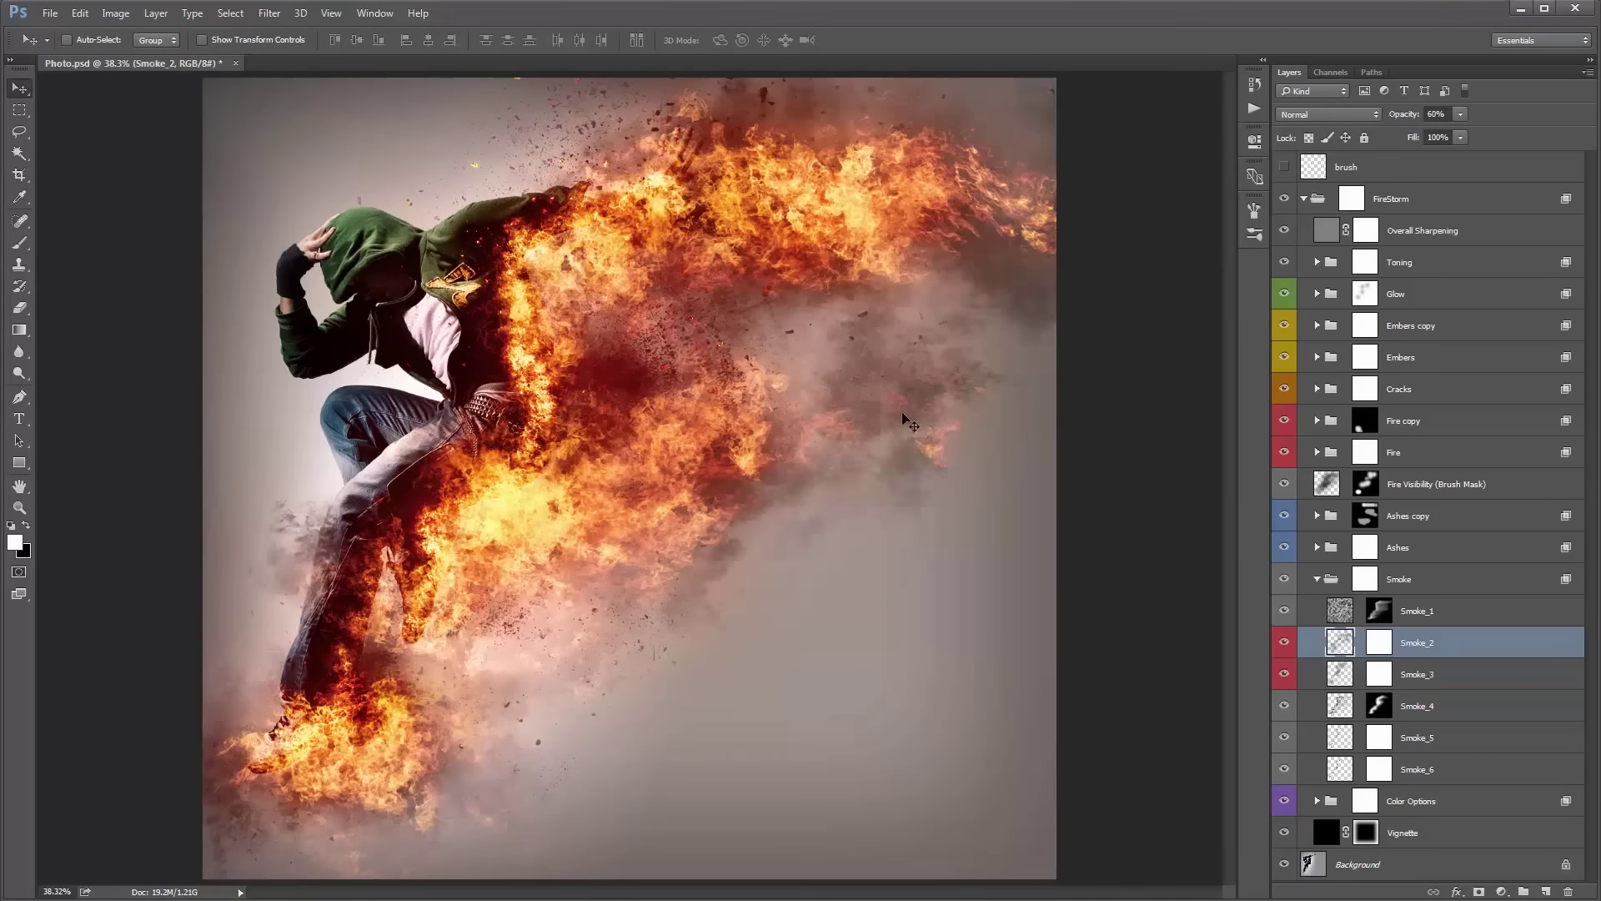
{"action": "left_click_drag", "start_coordinate": [889, 367], "coordinate": [909, 372]}
{"action": "key", "text": "ctrl+z"}
{"action": "key", "text": "ctrl+z"}
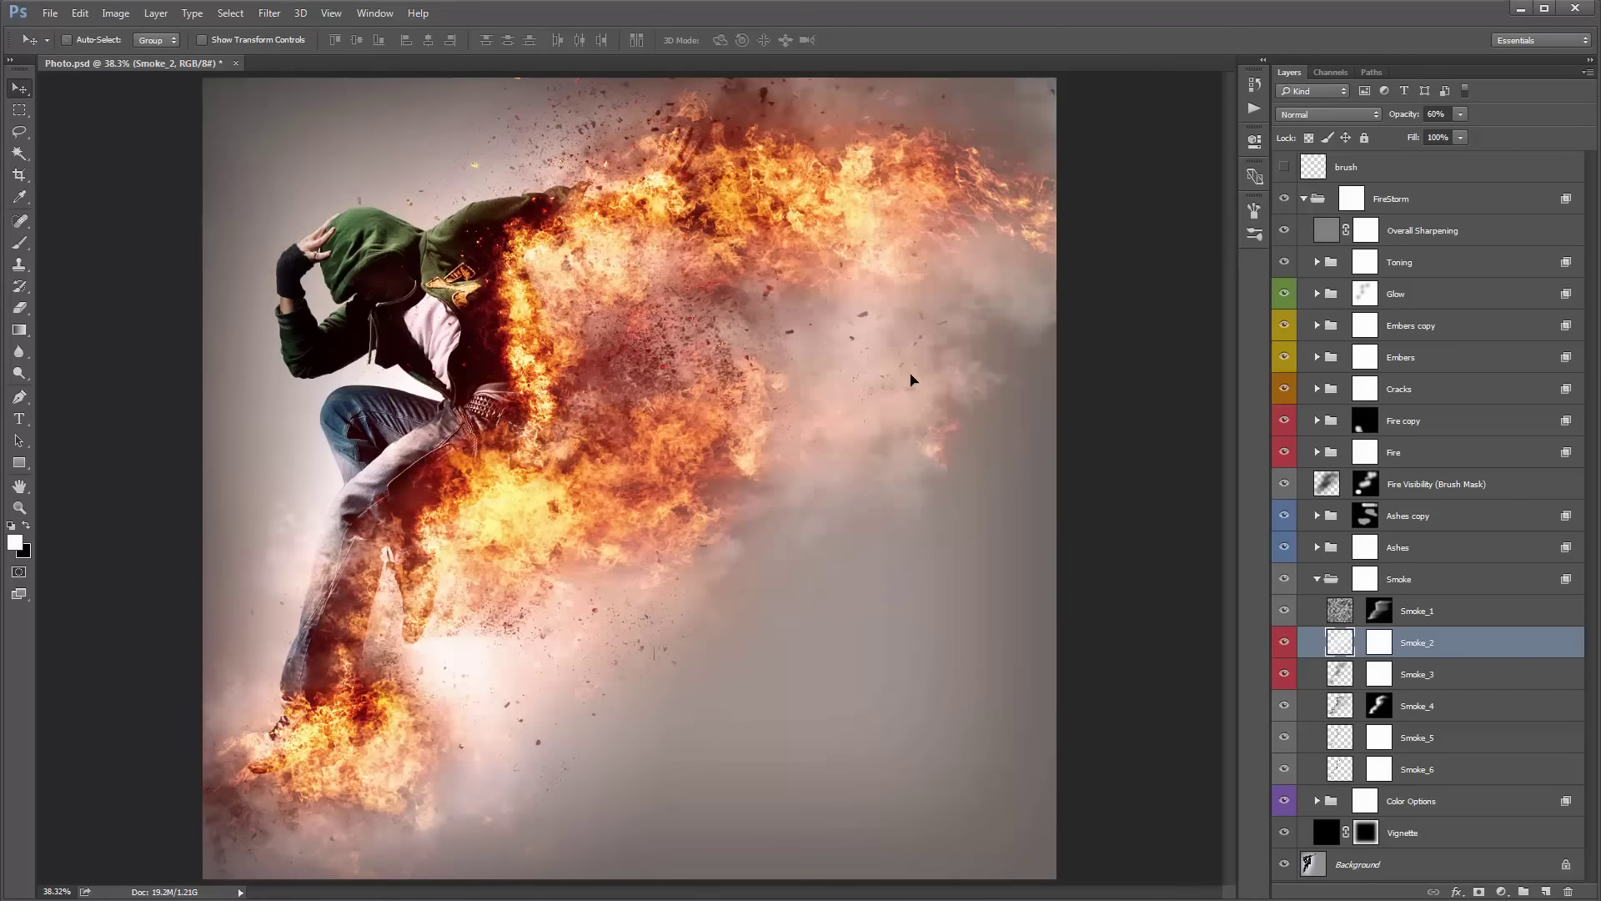
{"action": "key", "text": "ctrl+z"}
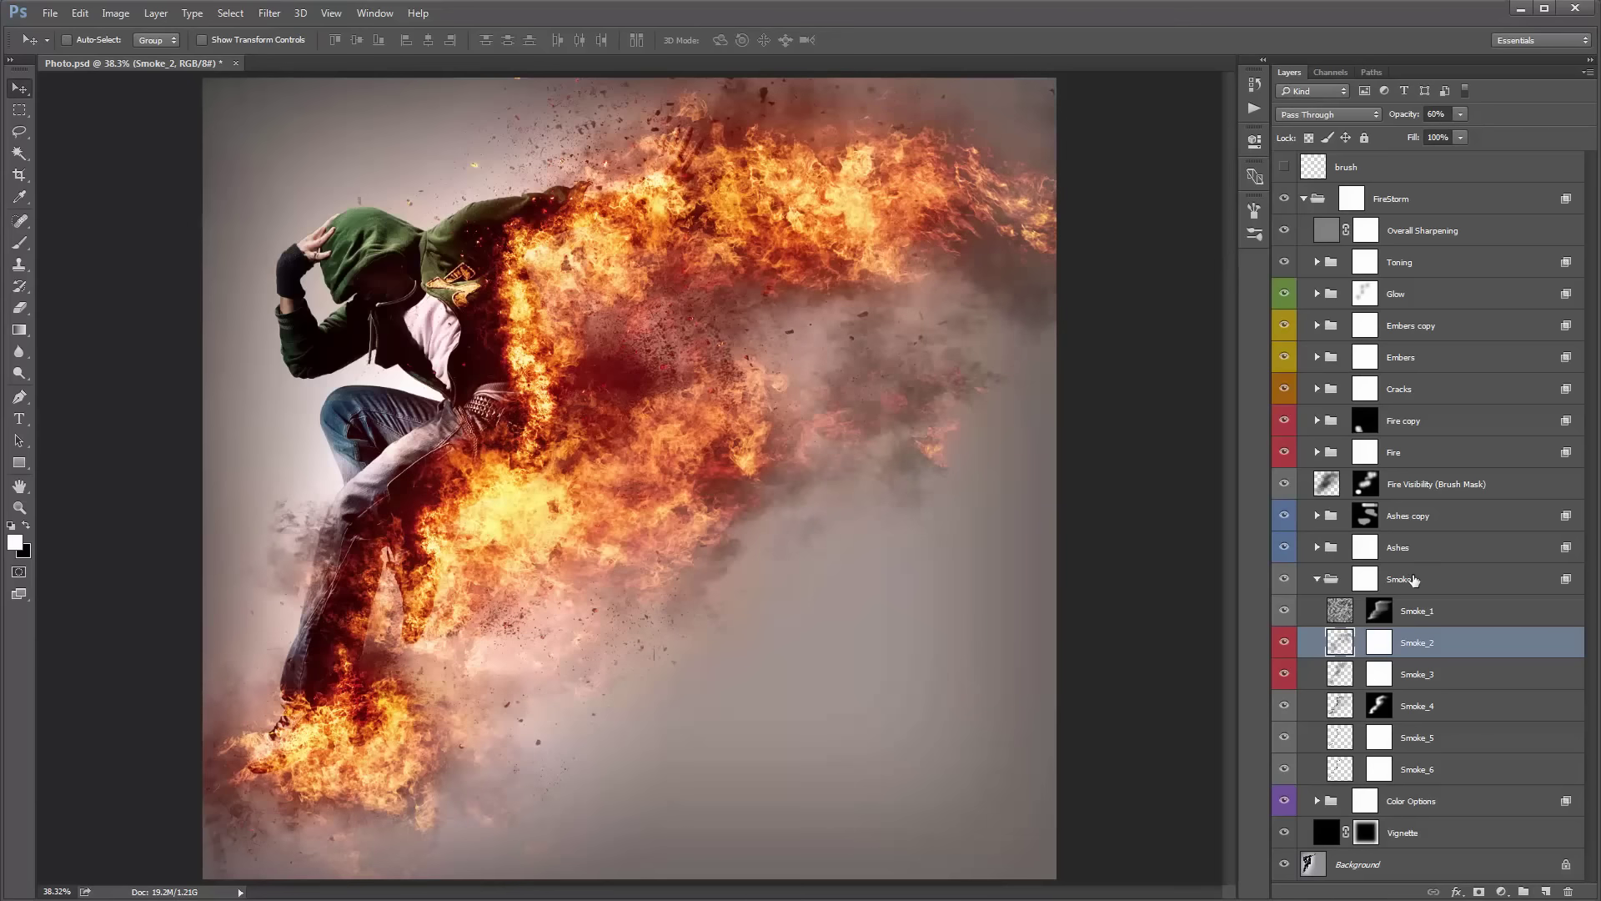
Collapse the Smoke group and select the Color Options group and the Vignette layer in turn.
{"action": "left_click", "coordinate": [1418, 579]}
{"action": "left_click", "coordinate": [1317, 579]}
{"action": "left_click", "coordinate": [1461, 610]}
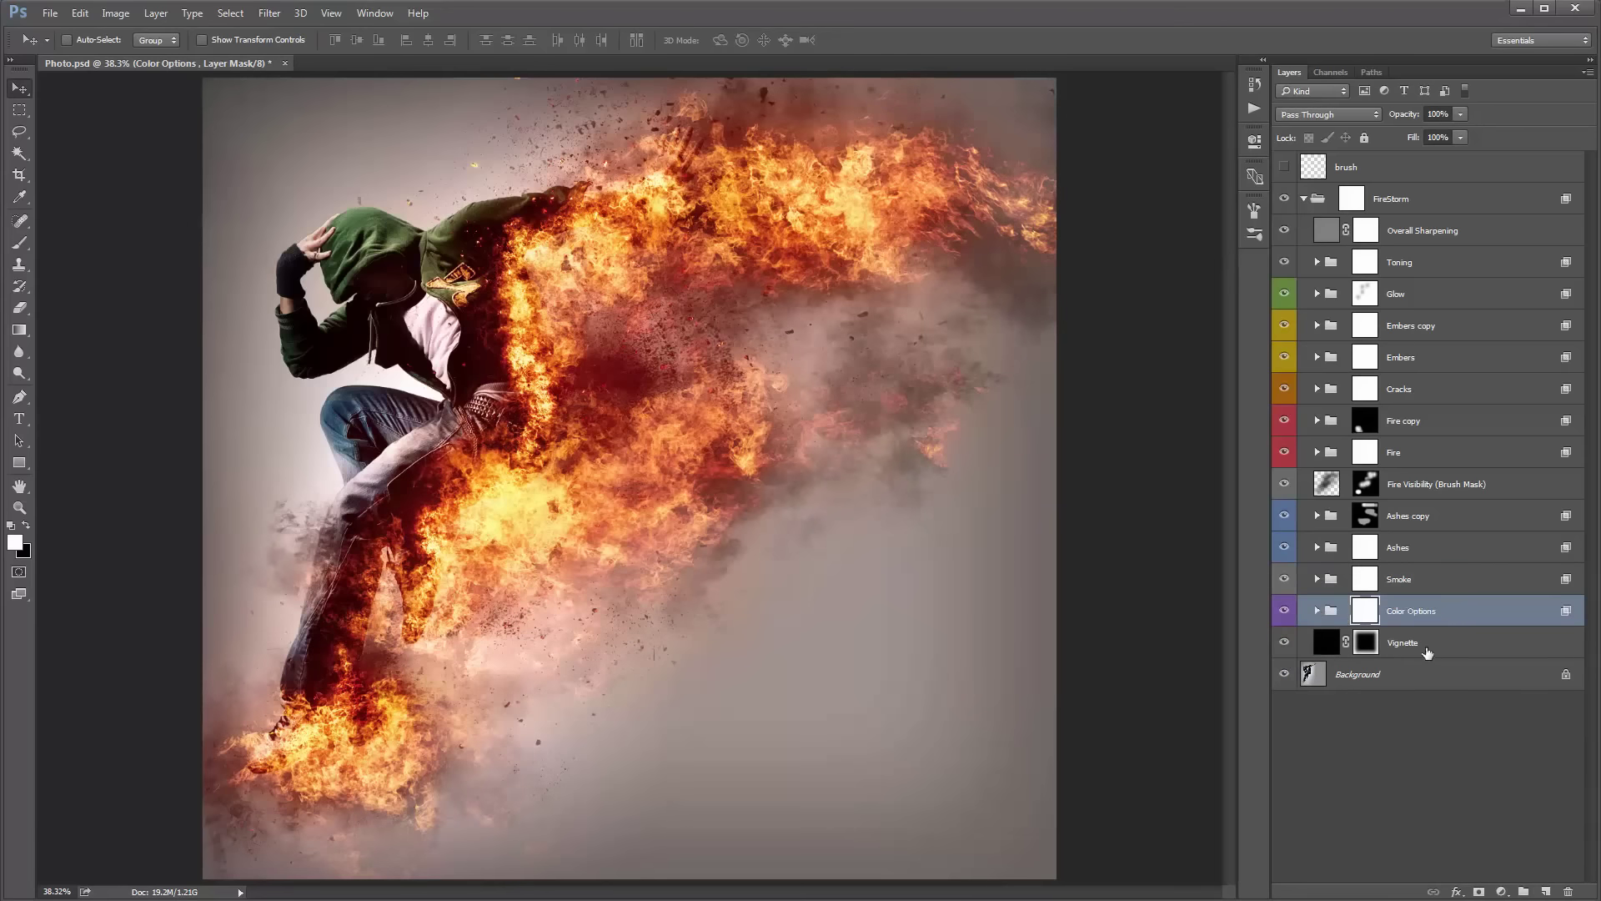
{"action": "left_click", "coordinate": [1426, 652]}
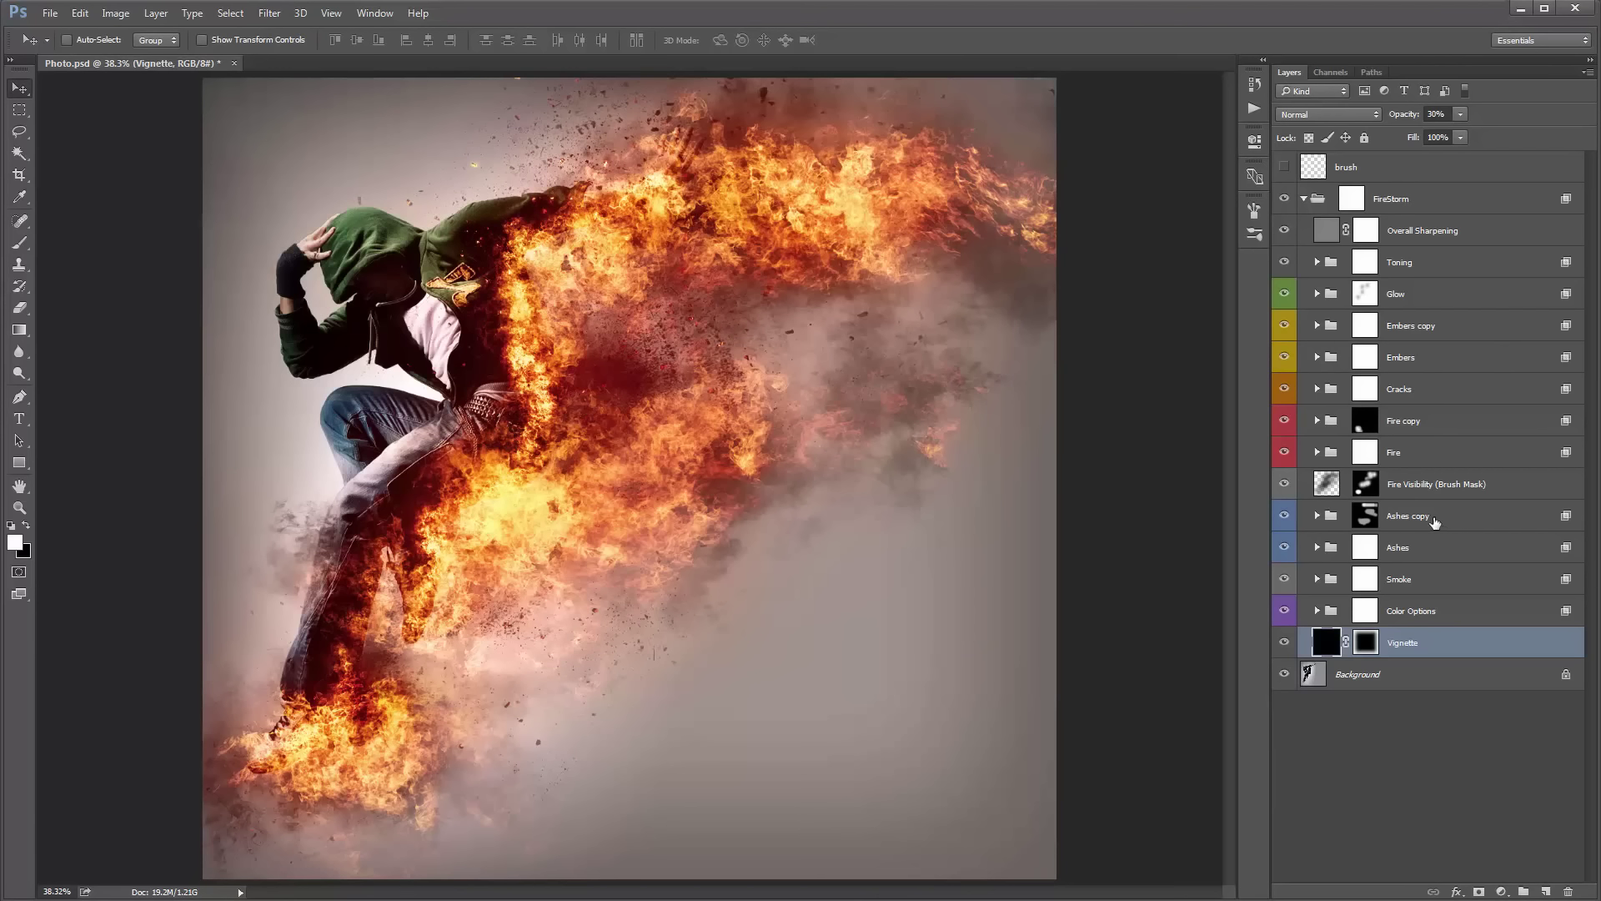
Compare the image with and without the Ashes copy group.
{"action": "left_click", "coordinate": [1286, 516]}
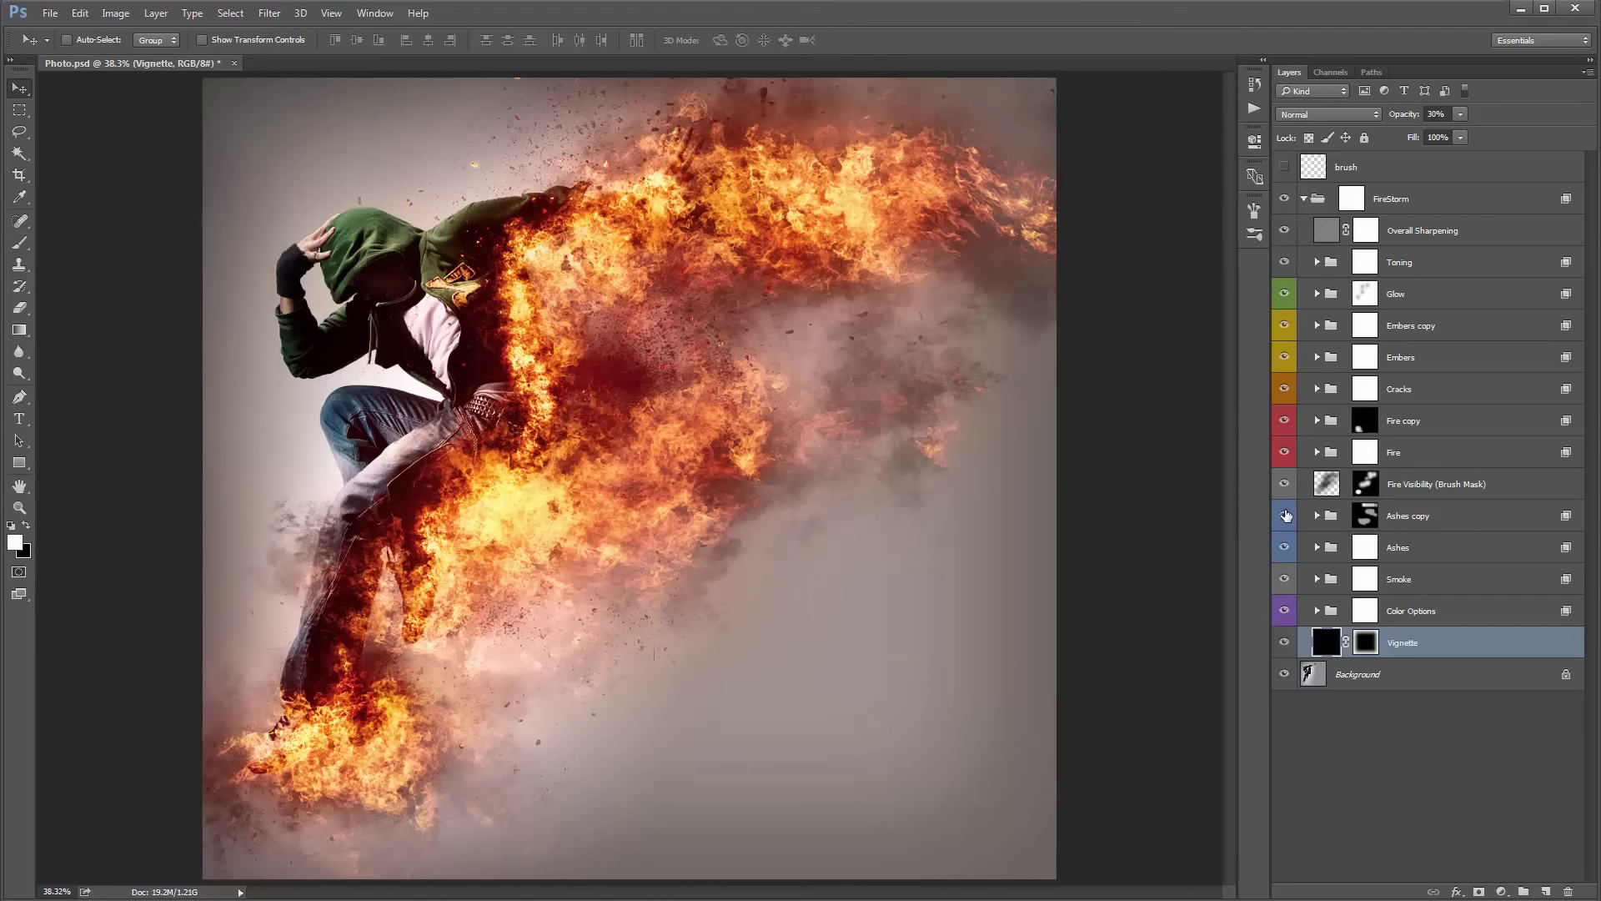
{"action": "left_click", "coordinate": [1286, 516]}
{"action": "left_click", "coordinate": [1286, 515]}
{"action": "left_click", "coordinate": [1286, 515]}
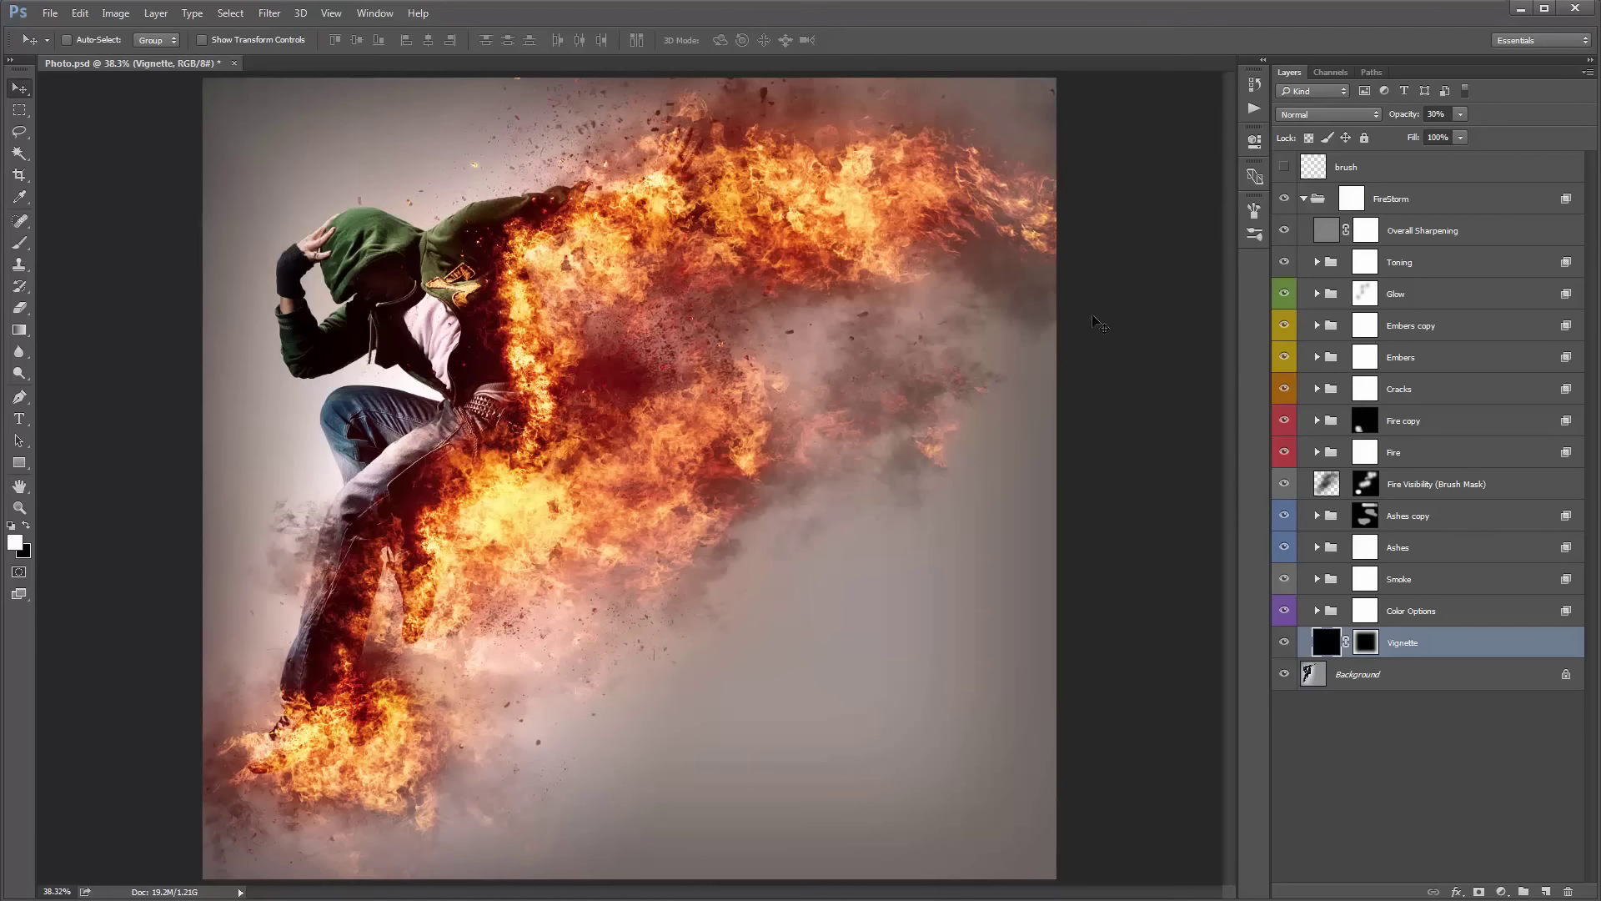
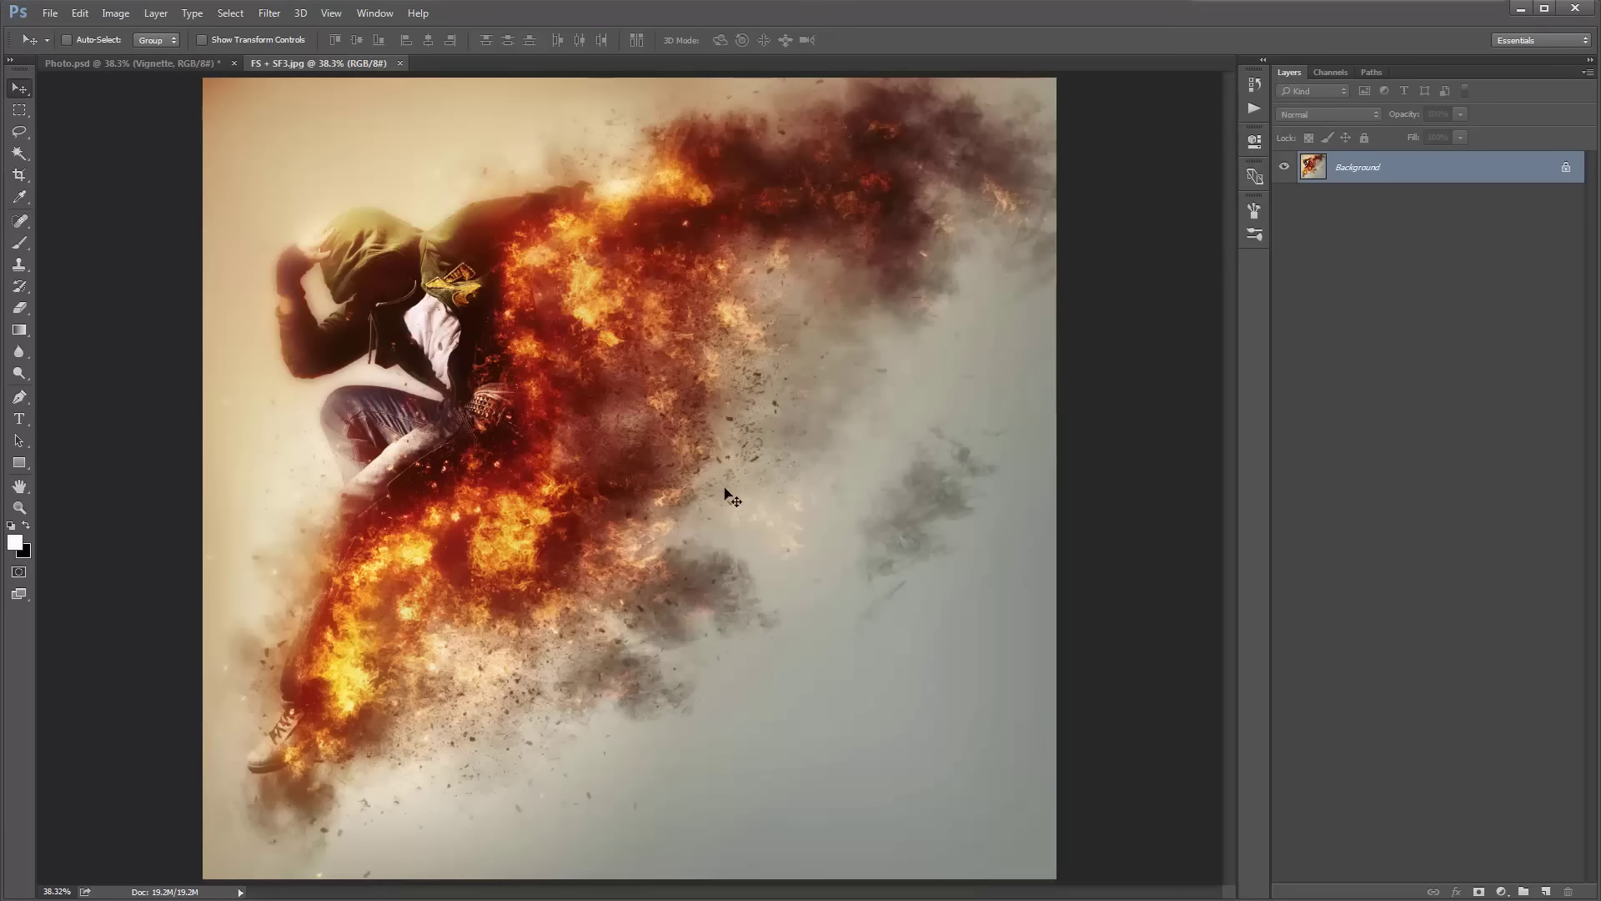
Close the FS + SF3.jpg example image and merge the collapsed FireStorm group with the Background layer.
{"action": "key", "text": "ctrl+w"}
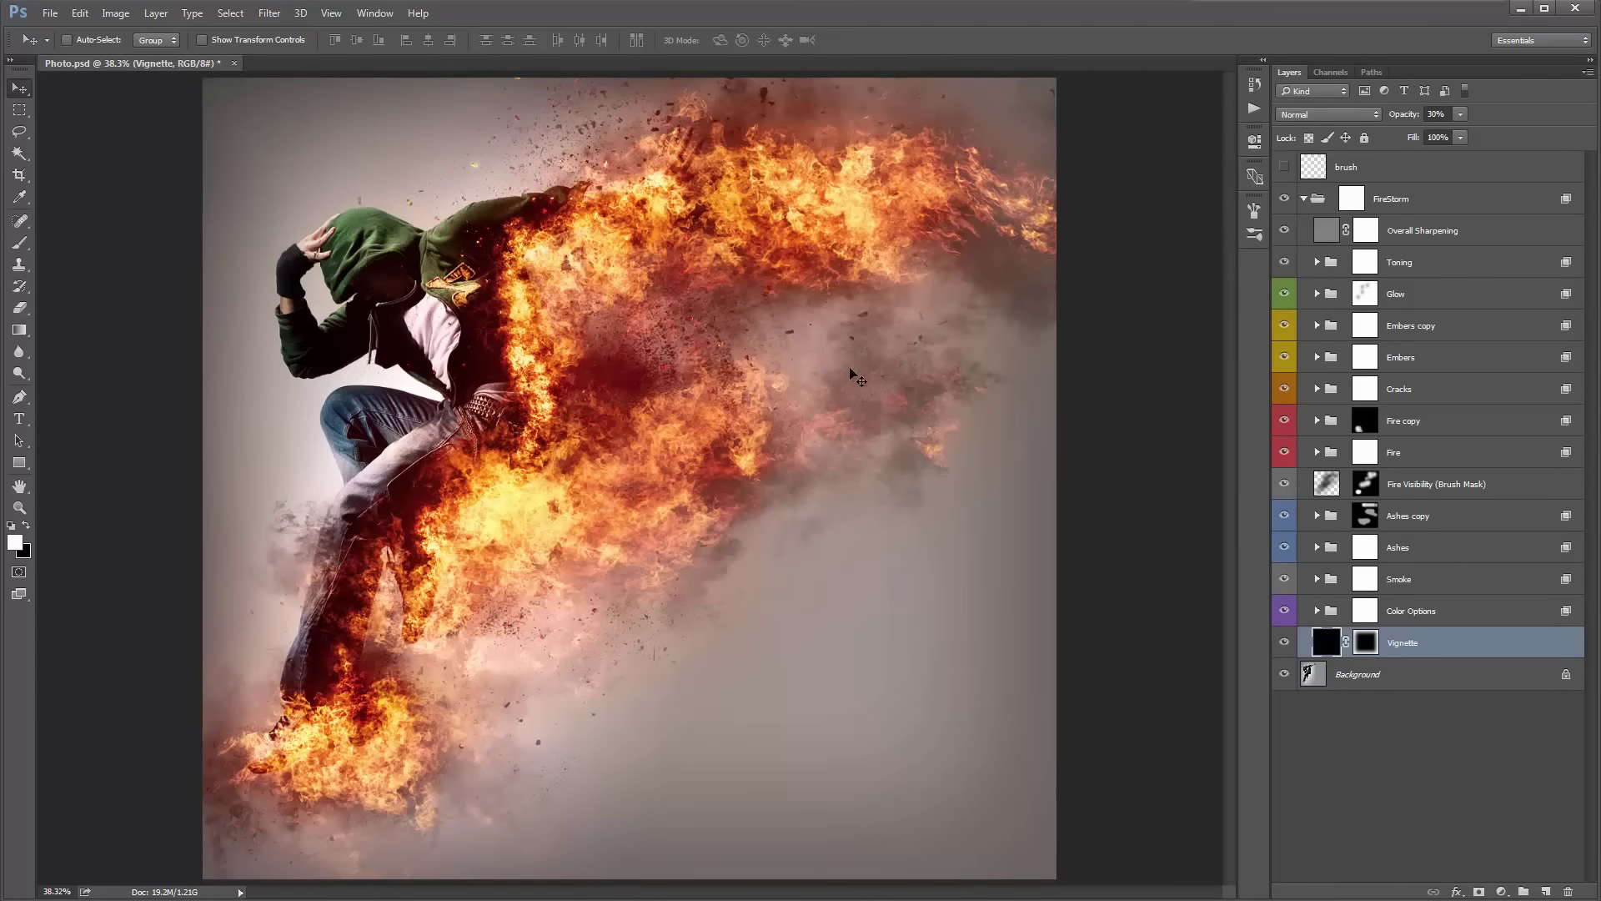
{"action": "left_click", "coordinate": [1304, 198]}
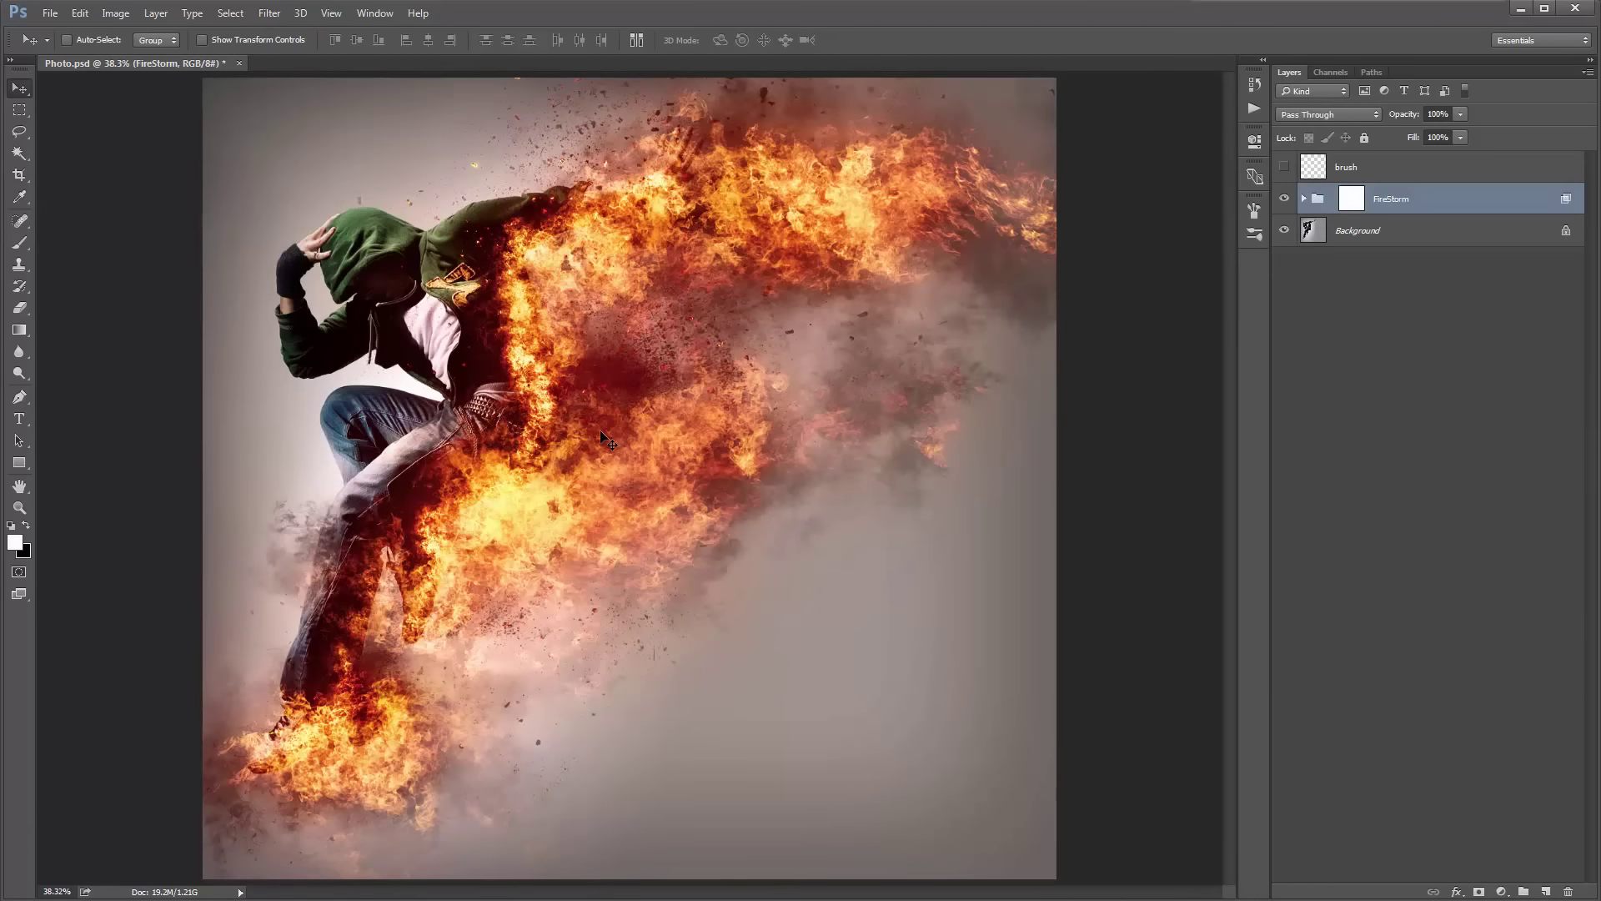
{"action": "left_click", "coordinate": [1434, 238], "text": "shift"}
{"action": "left_click", "coordinate": [1378, 201]}
{"action": "left_click", "coordinate": [1400, 234], "text": "shift"}
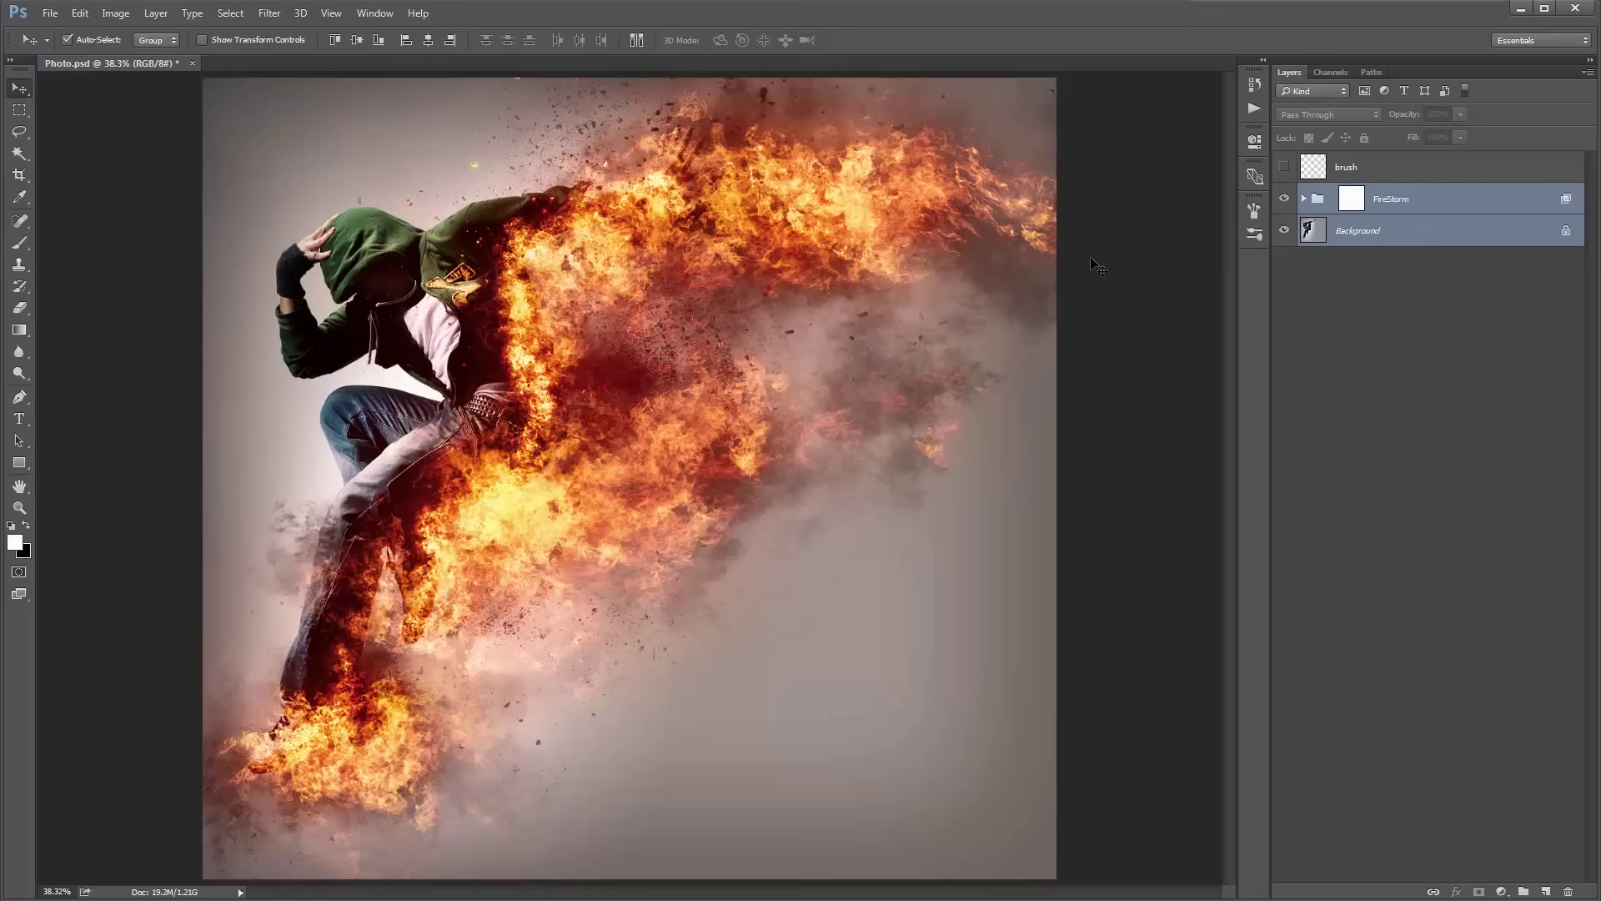
{"action": "key", "text": "ctrl+e"}
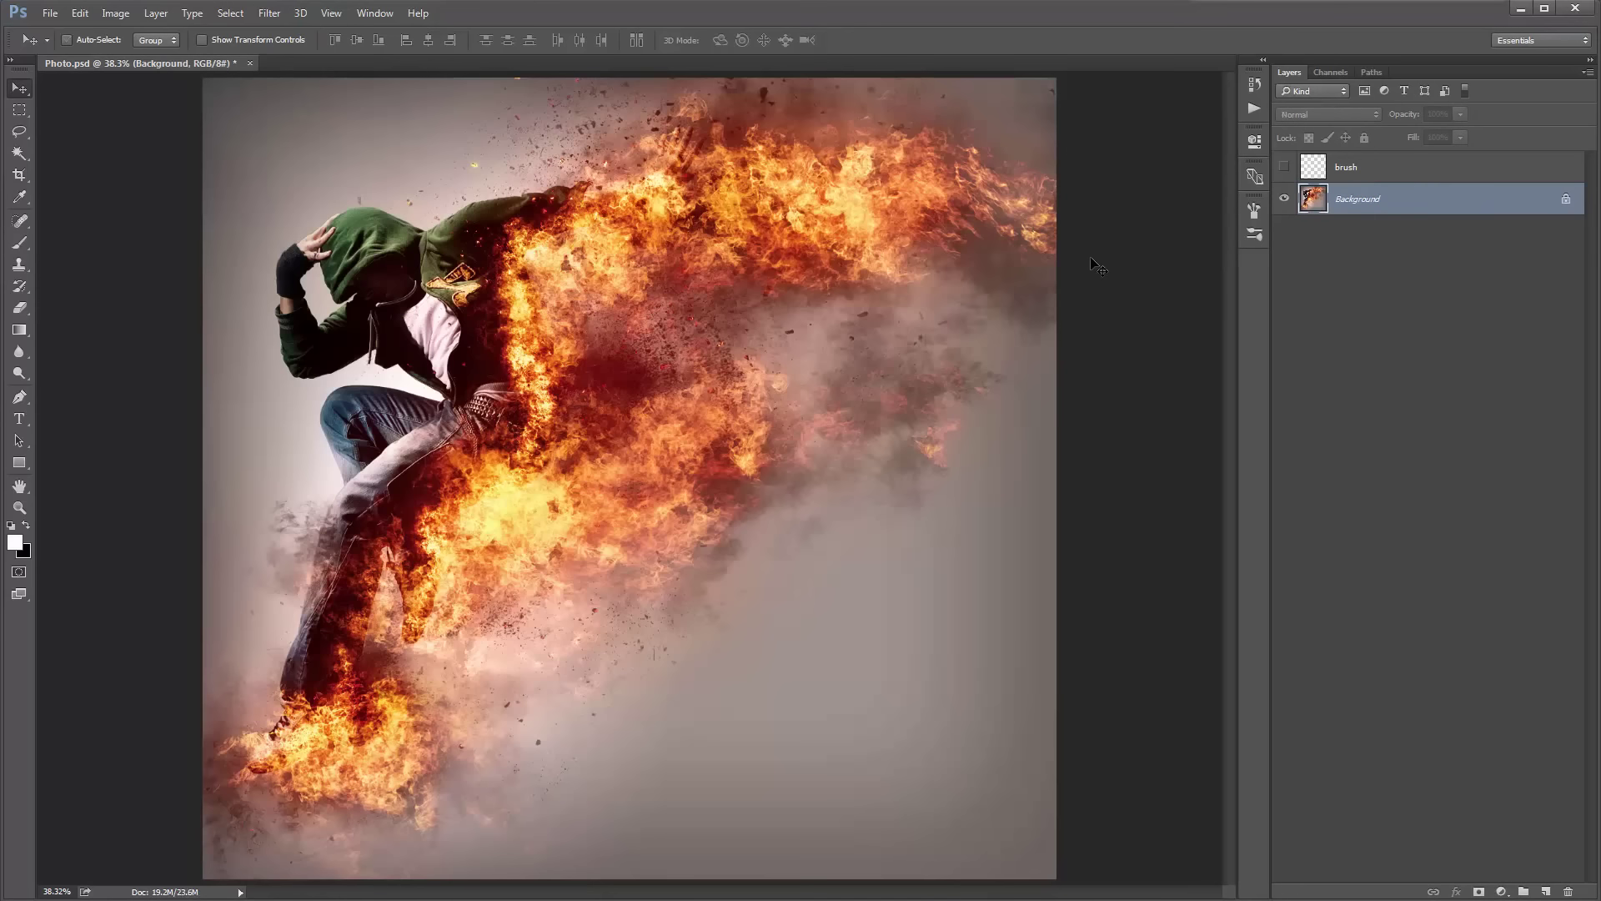
Show the brush layer and clear all of its painted strokes.
{"action": "left_click", "coordinate": [1285, 167]}
{"action": "left_click", "coordinate": [1387, 176]}
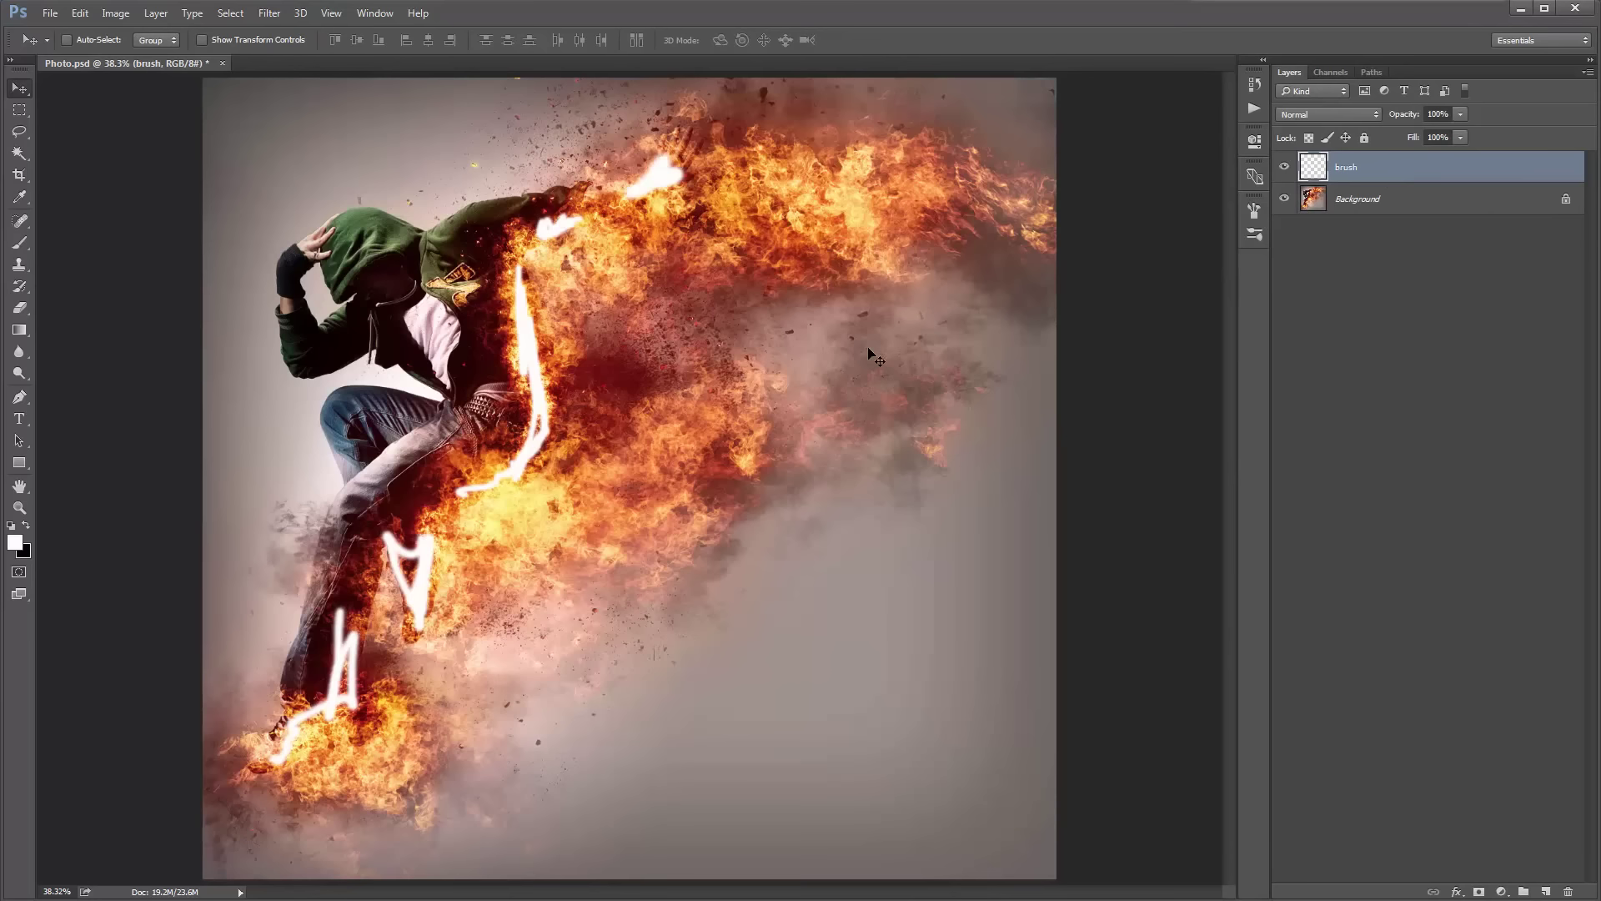
{"action": "key", "text": "ctrl+a"}
{"action": "key", "text": "ctrl+x"}
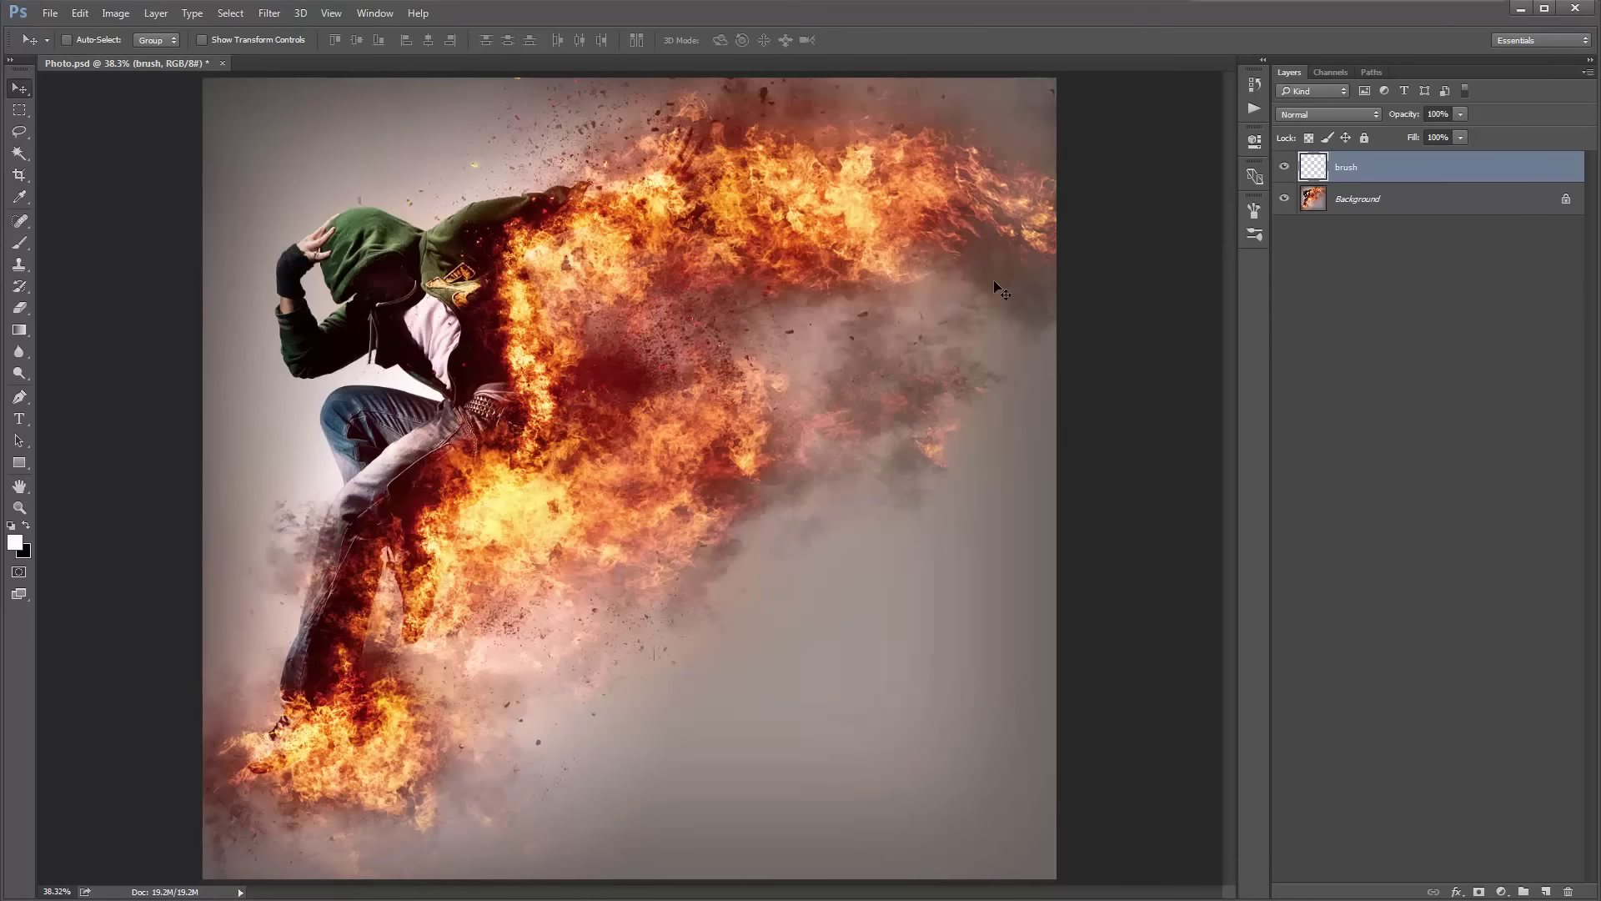
Outline the man's whole body and outstretched arm with a freehand Lasso selection.
{"action": "key", "text": "l"}
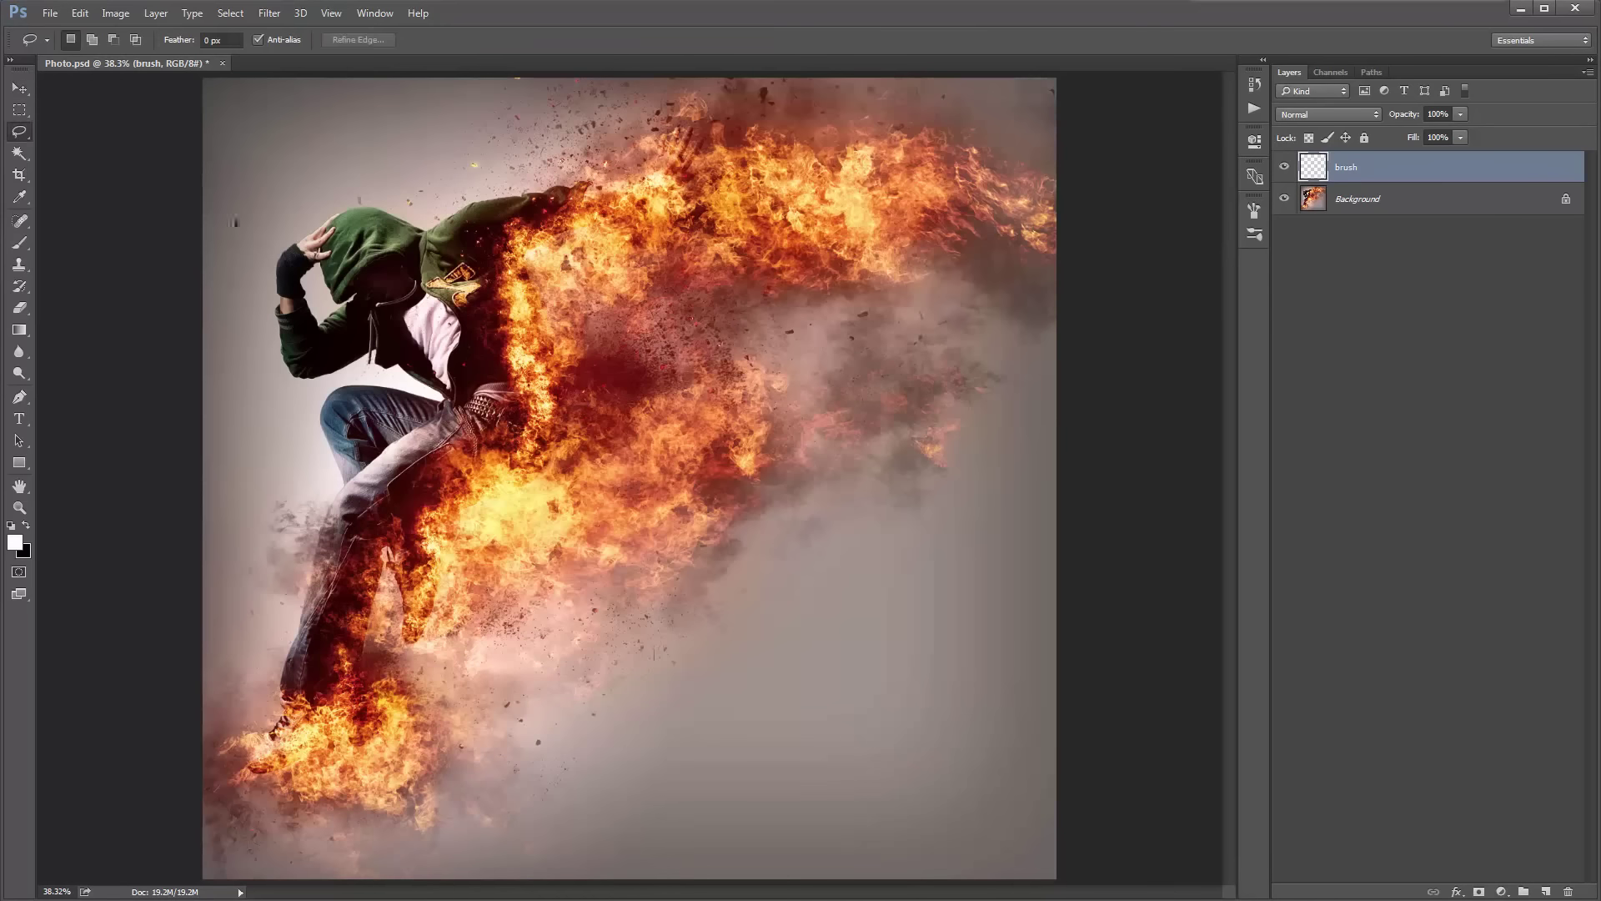
{"action": "right_click", "coordinate": [18, 133]}
{"action": "left_click", "coordinate": [110, 128]}
{"action": "mouse_move", "coordinate": [267, 744]}
{"action": "left_mouse_down"}
{"action": "mouse_move", "coordinate": [361, 731]}
{"action": "mouse_move", "coordinate": [384, 552]}
{"action": "mouse_move", "coordinate": [406, 637]}
{"action": "mouse_move", "coordinate": [428, 631]}
{"action": "mouse_move", "coordinate": [450, 531]}
{"action": "mouse_move", "coordinate": [533, 445]}
{"action": "mouse_move", "coordinate": [545, 373]}
{"action": "mouse_move", "coordinate": [526, 250]}
{"action": "mouse_move", "coordinate": [669, 204]}
{"action": "mouse_move", "coordinate": [686, 134]}
{"action": "mouse_move", "coordinate": [637, 176]}
{"action": "mouse_move", "coordinate": [471, 210]}
{"action": "mouse_move", "coordinate": [427, 236]}
{"action": "mouse_move", "coordinate": [345, 216]}
{"action": "mouse_move", "coordinate": [280, 257]}
{"action": "mouse_move", "coordinate": [287, 372]}
{"action": "mouse_move", "coordinate": [382, 357]}
{"action": "mouse_move", "coordinate": [441, 400]}
{"action": "mouse_move", "coordinate": [355, 388]}
{"action": "mouse_move", "coordinate": [328, 512]}
{"action": "left_mouse_up"}
{"action": "mouse_move", "coordinate": [305, 577]}
{"action": "left_mouse_down"}
{"action": "mouse_move", "coordinate": [285, 728]}
{"action": "mouse_move", "coordinate": [260, 761]}
{"action": "left_mouse_up"}
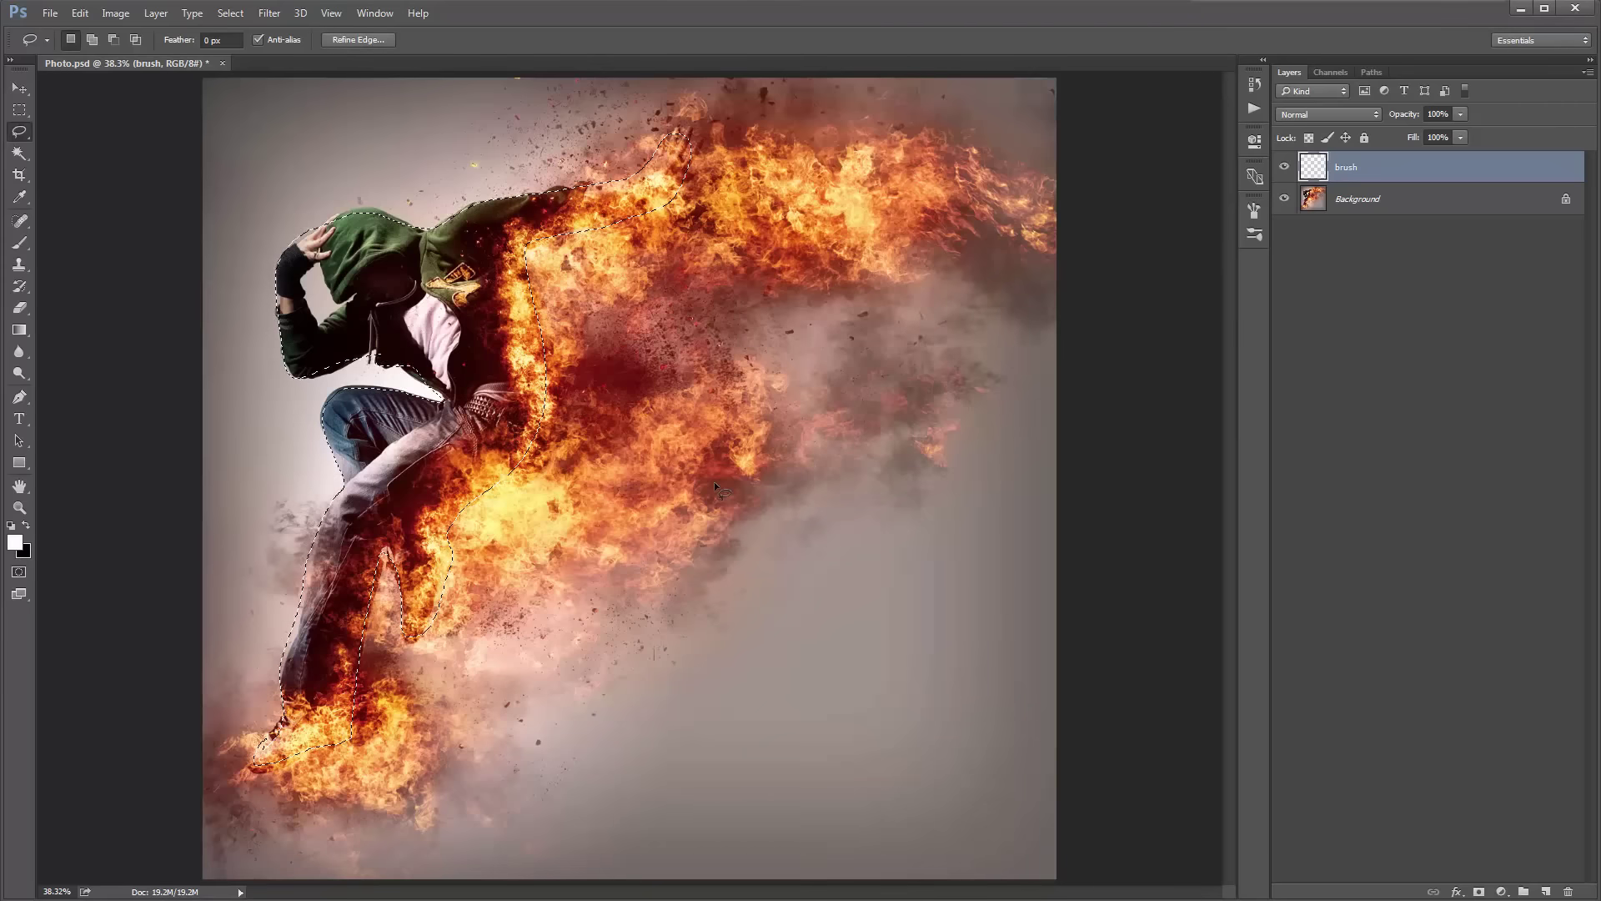
Fill the body selection with white on the brush layer and deselect.
{"action": "key", "text": "v"}
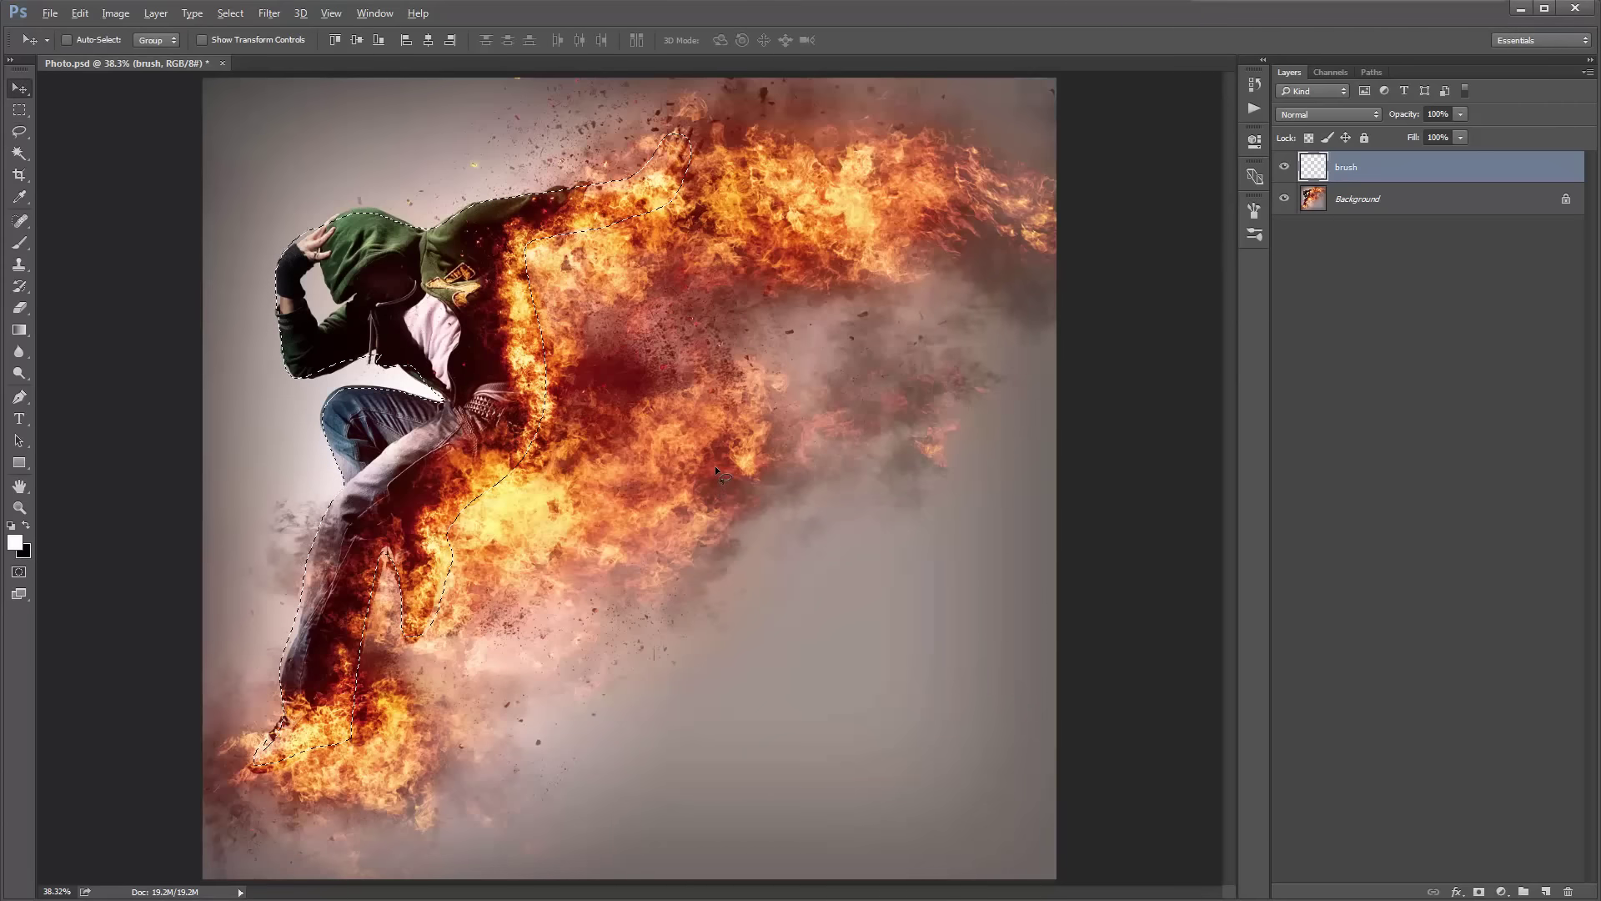
{"action": "key", "text": "alt+BackSpace"}
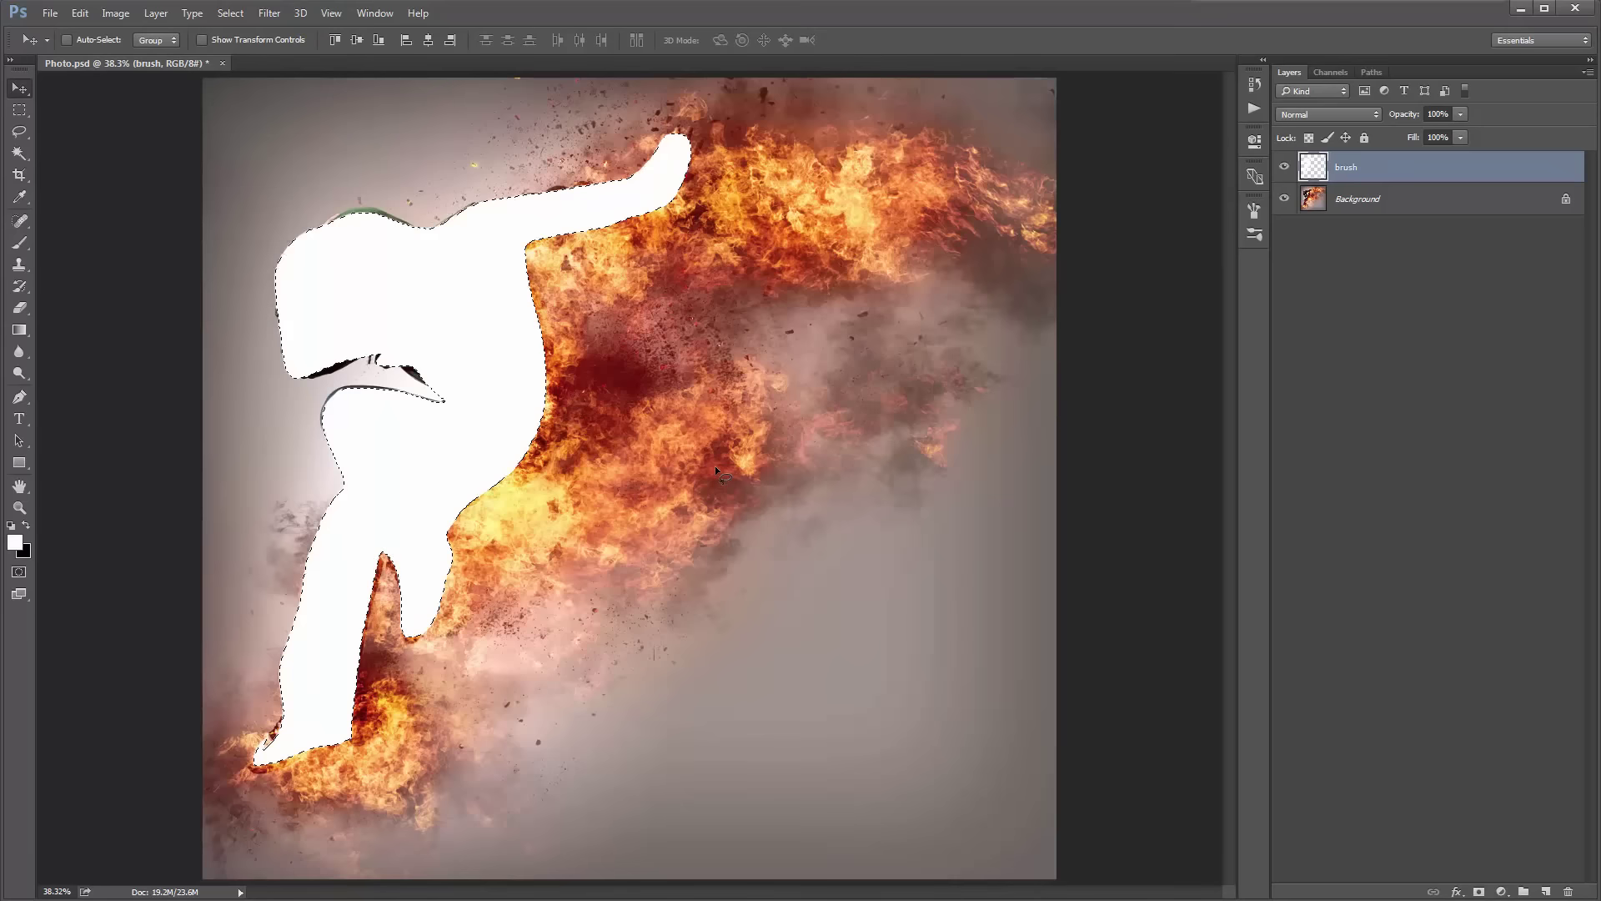
{"action": "key", "text": "ctrl+d"}
{"action": "left_click", "coordinate": [705, 410]}
Hide the brush layer and select the Background layer.
{"action": "left_click", "coordinate": [1284, 167]}
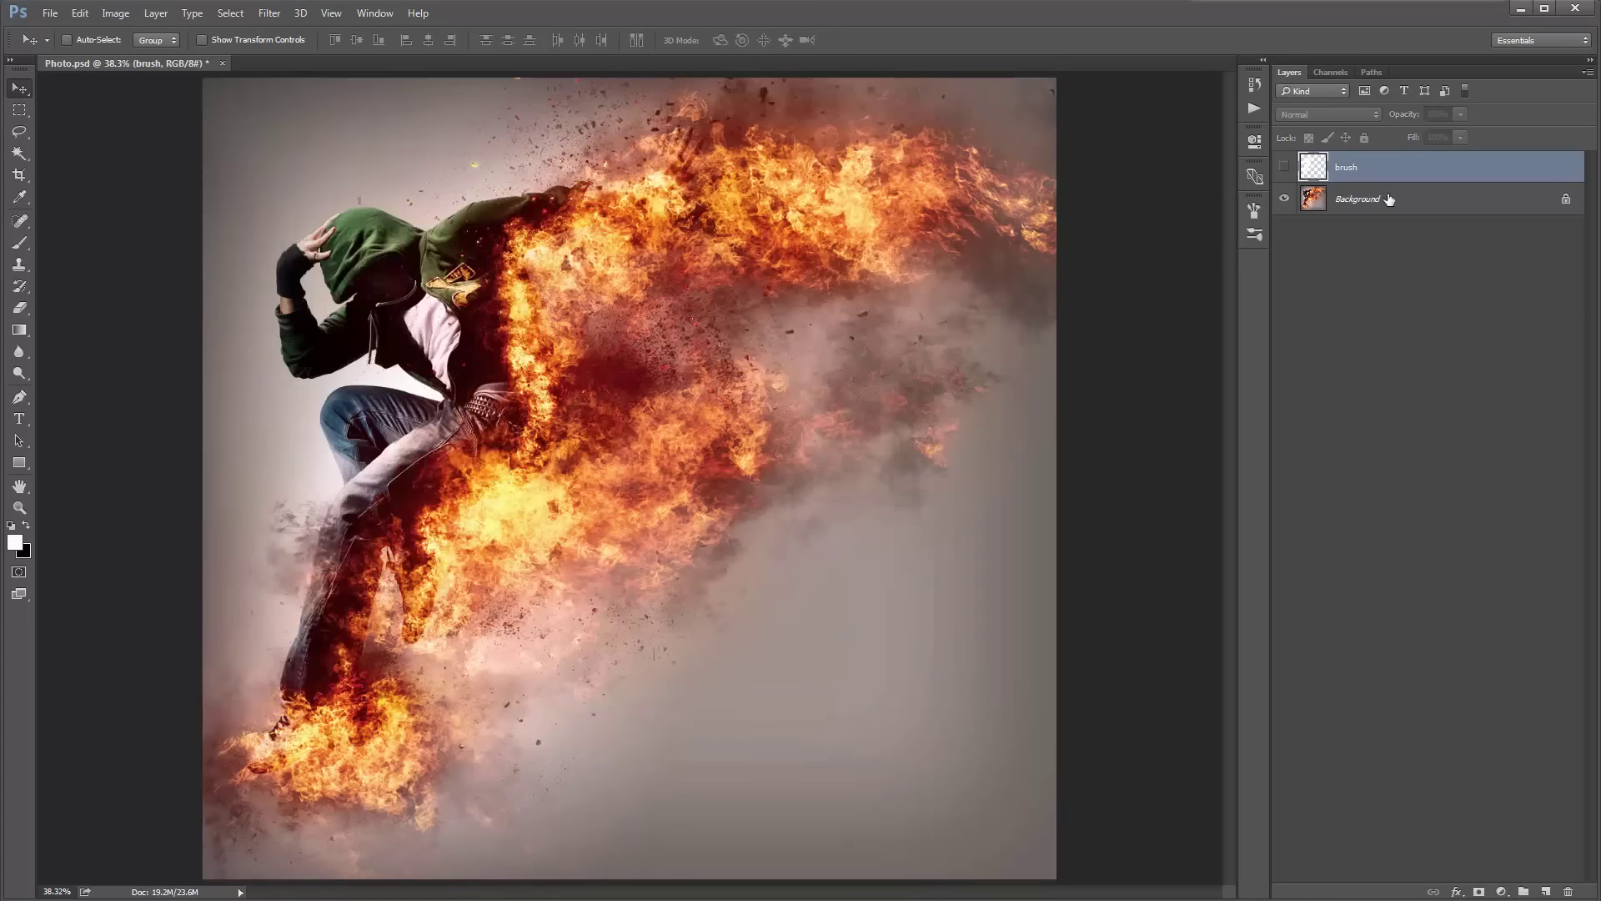
{"action": "left_click", "coordinate": [1368, 198]}
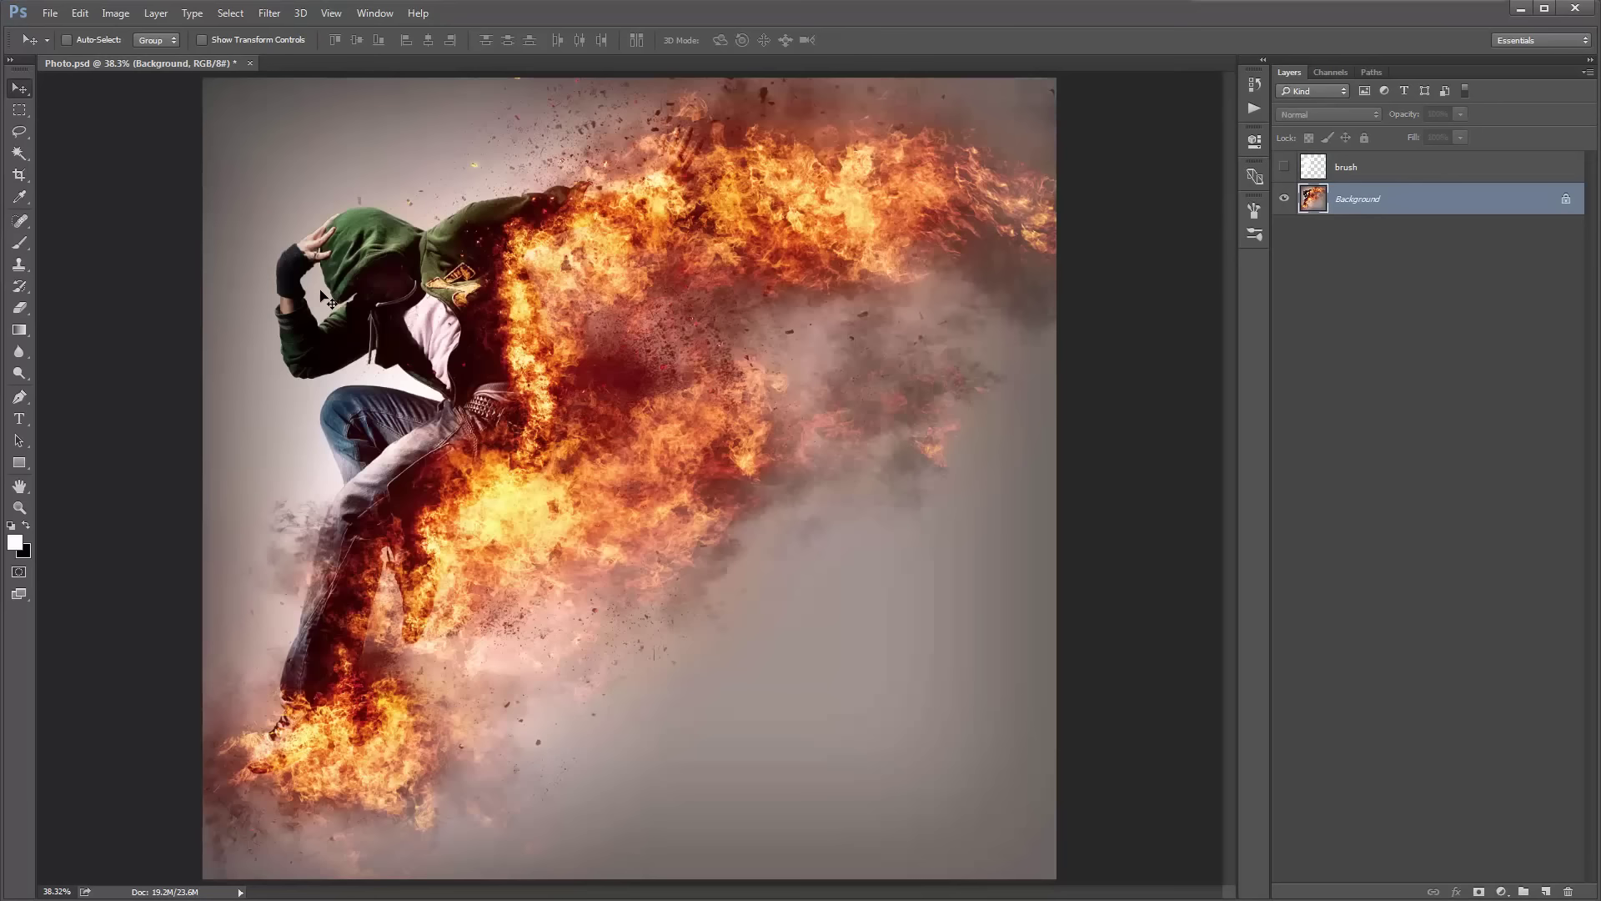
Select the background gap between the raised arm and the hood with the Magic Wand and clear it from the brush layer.
{"action": "key", "text": "w"}
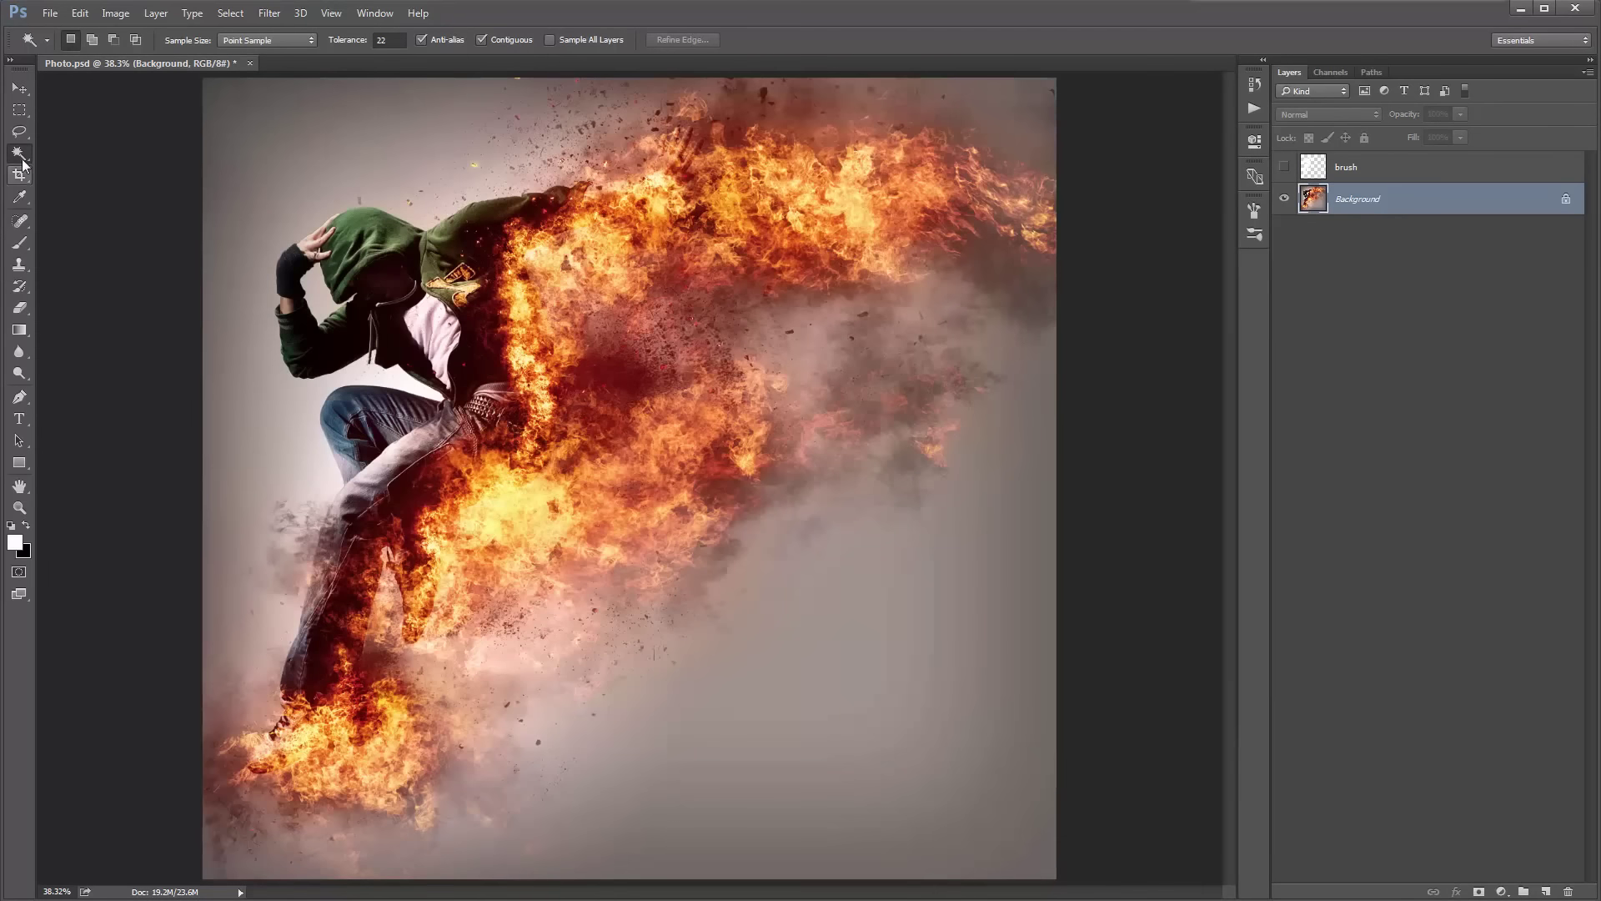
{"action": "left_click", "coordinate": [319, 287]}
{"action": "left_click", "coordinate": [1300, 173]}
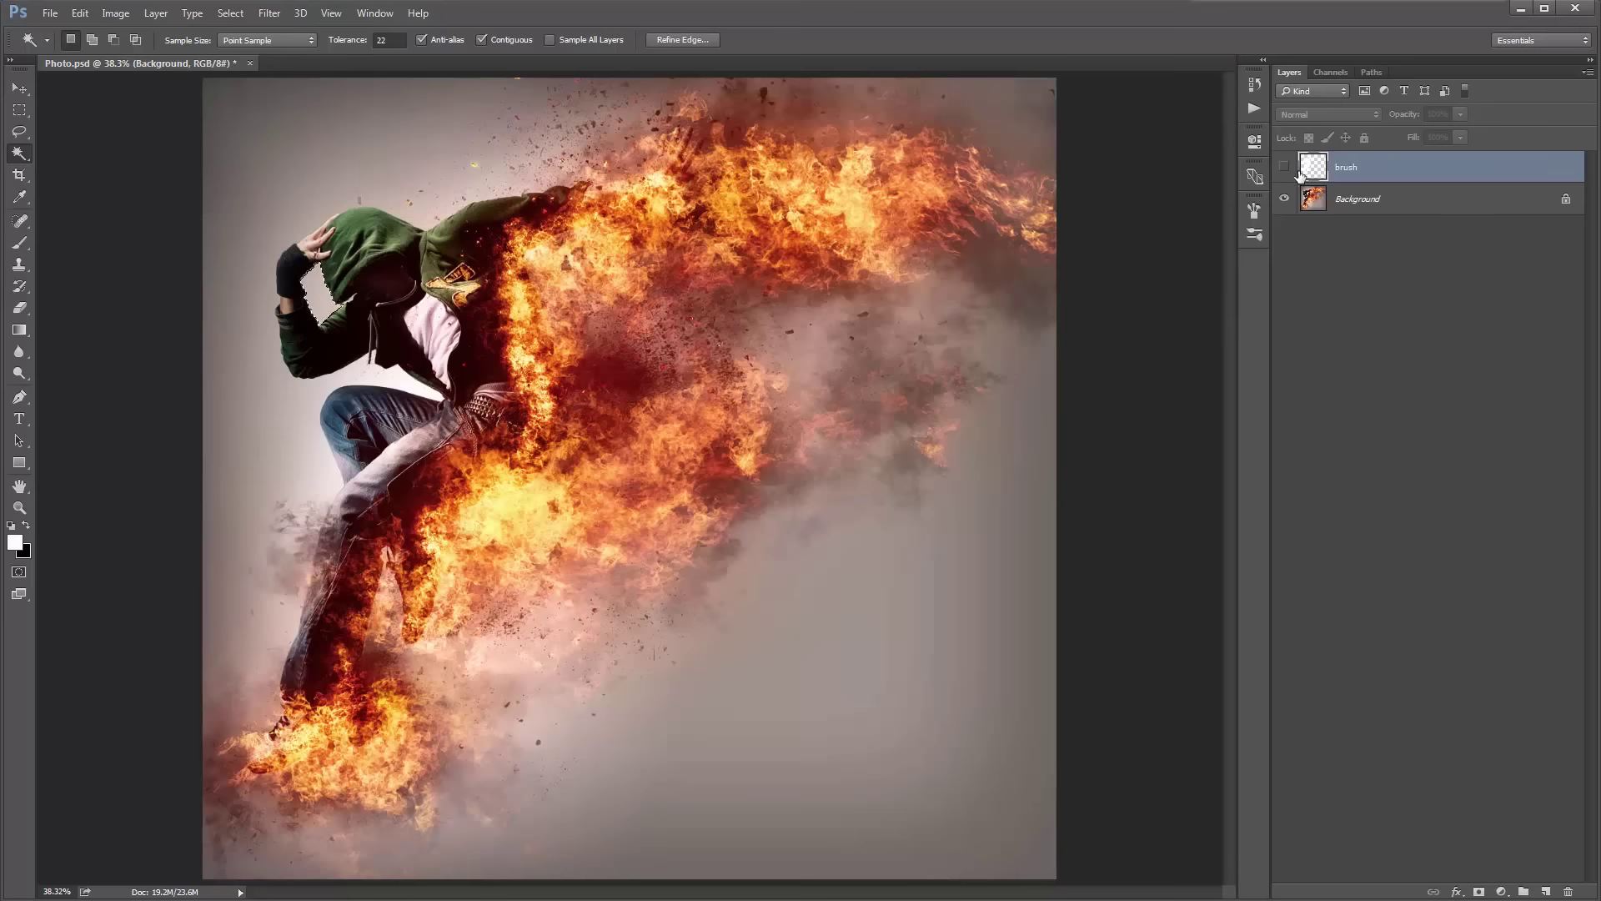
{"action": "left_click", "coordinate": [1285, 167]}
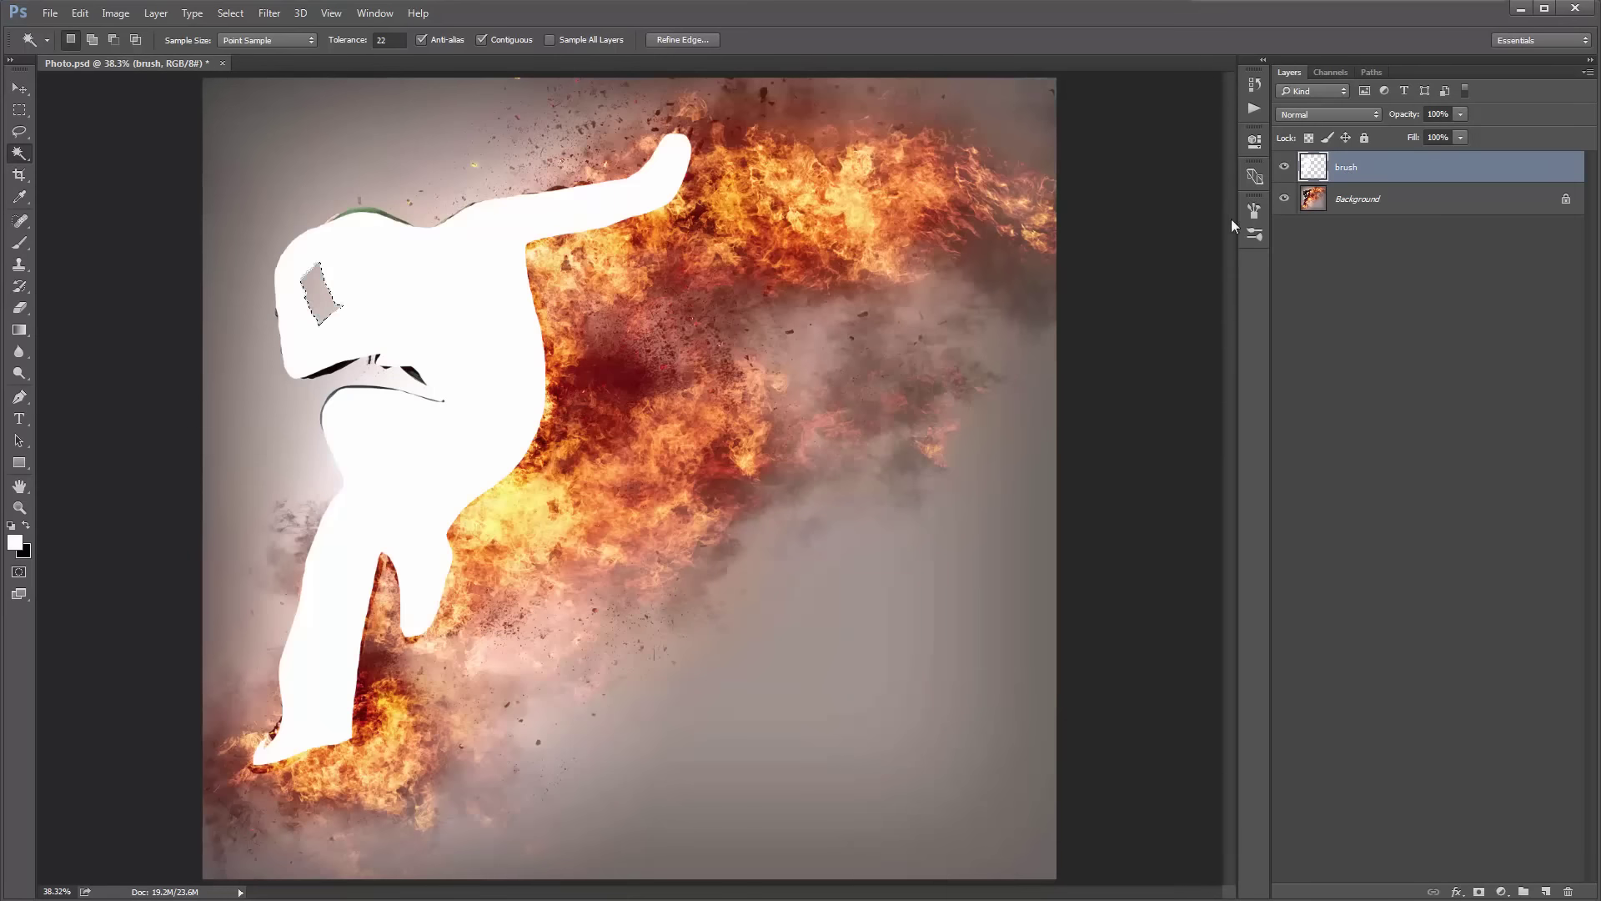
{"action": "key", "text": "ctrl+d"}
{"action": "key", "text": "v"}
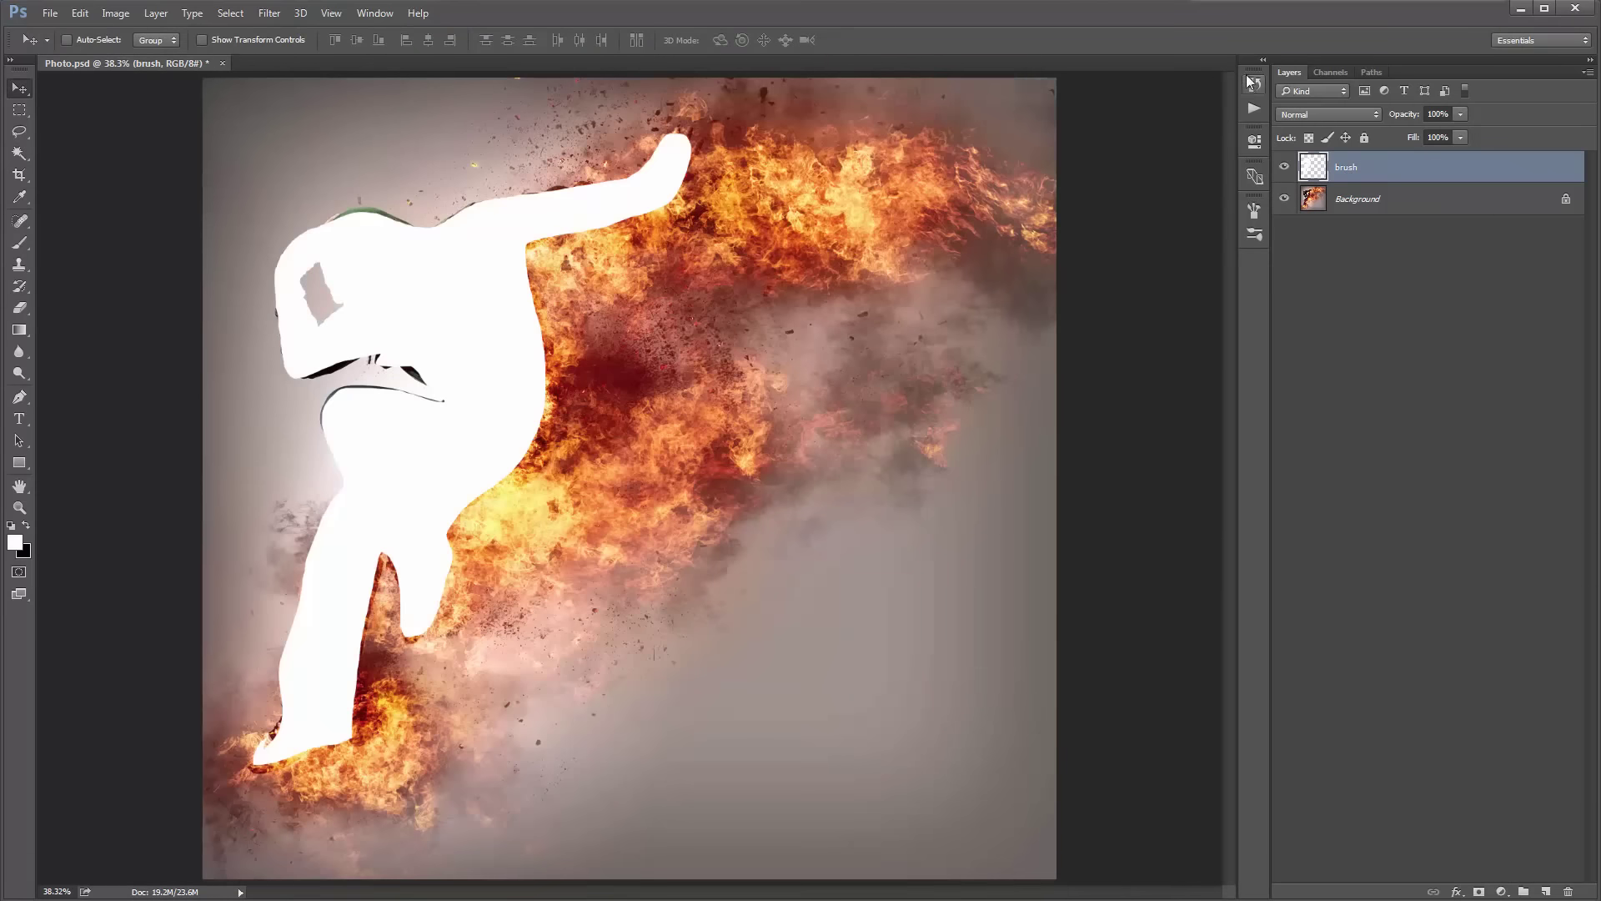
Run the Soft Focus 3 action from the Soft Focus 3 set.
{"action": "left_click", "coordinate": [1255, 108]}
{"action": "left_click", "coordinate": [998, 175]}
{"action": "left_click_drag", "start_coordinate": [998, 175], "coordinate": [999, 197]}
{"action": "left_click", "coordinate": [957, 191]}
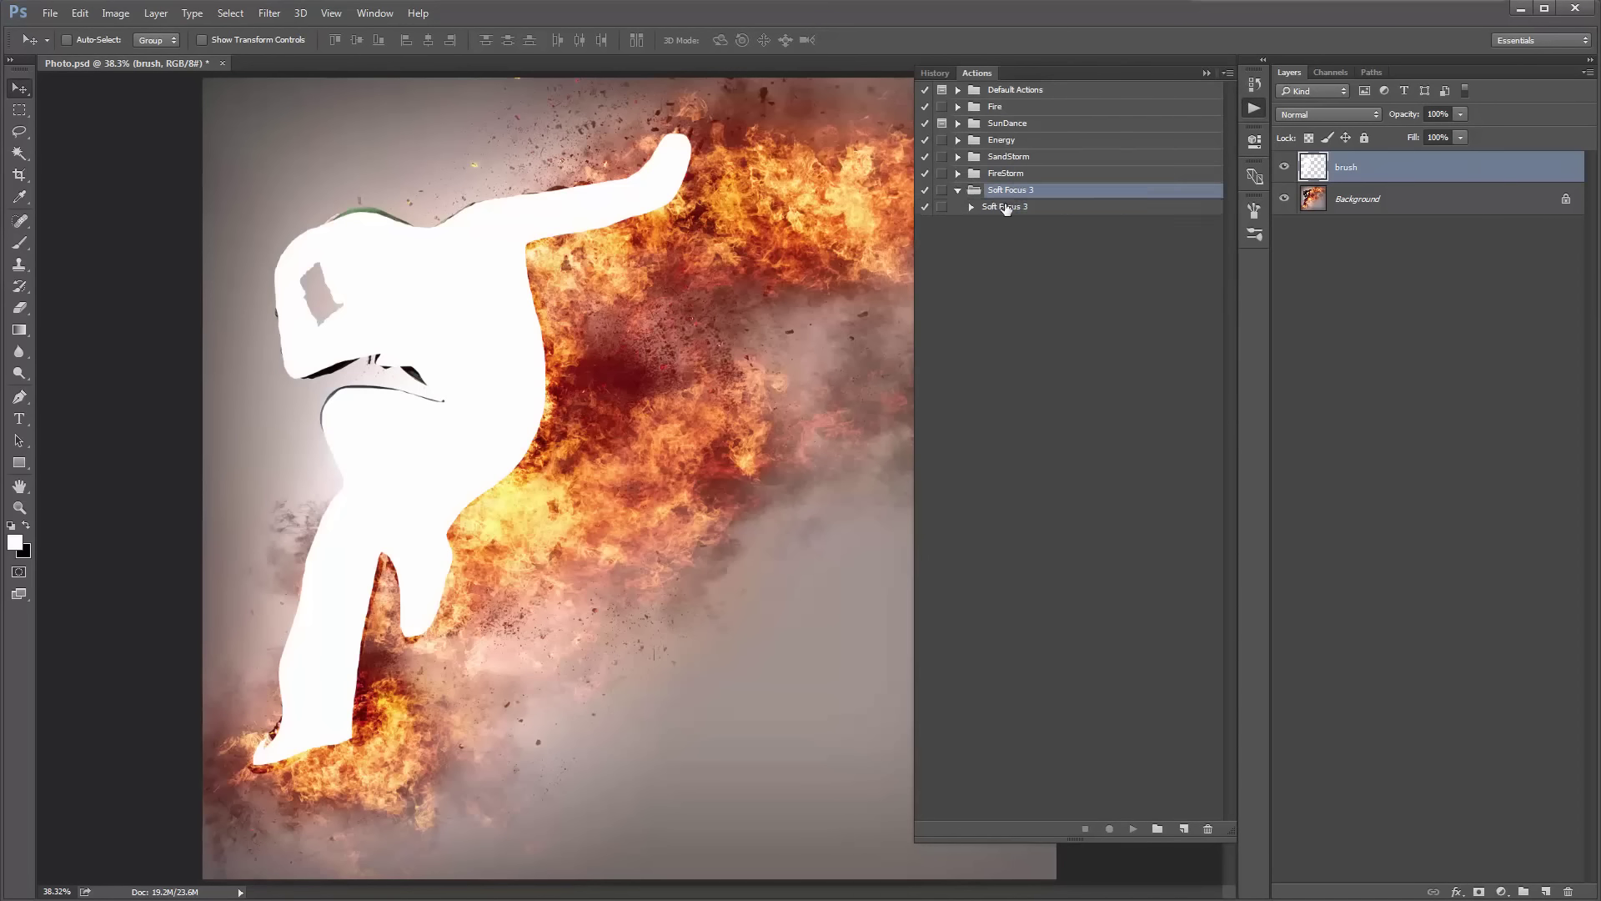
{"action": "left_click", "coordinate": [1007, 209]}
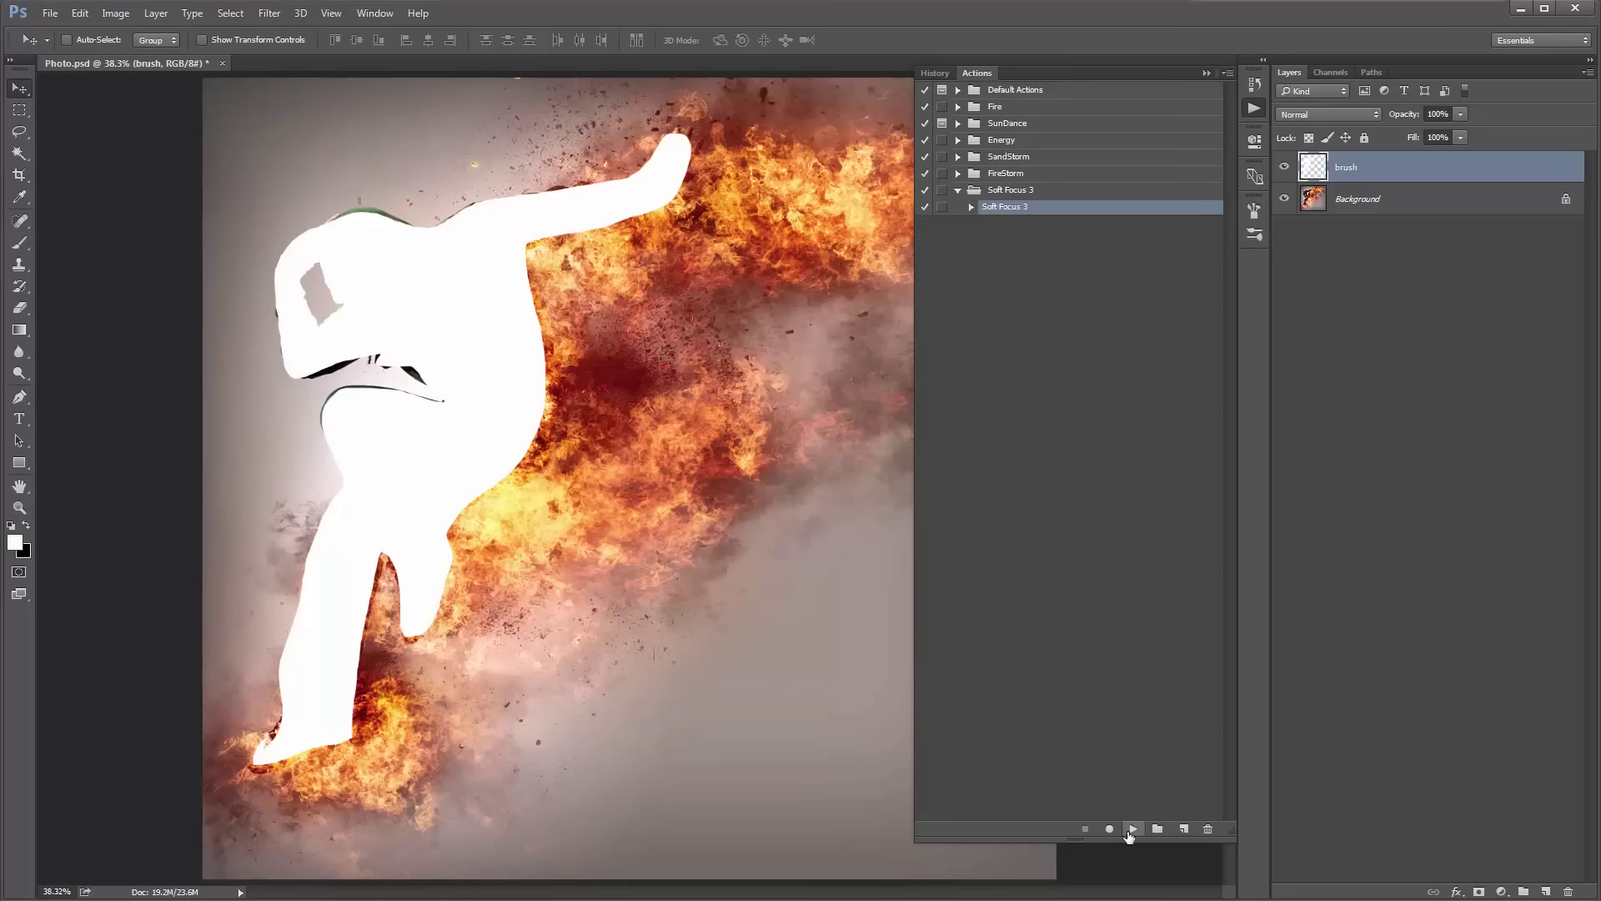
{"action": "left_click", "coordinate": [1131, 830]}
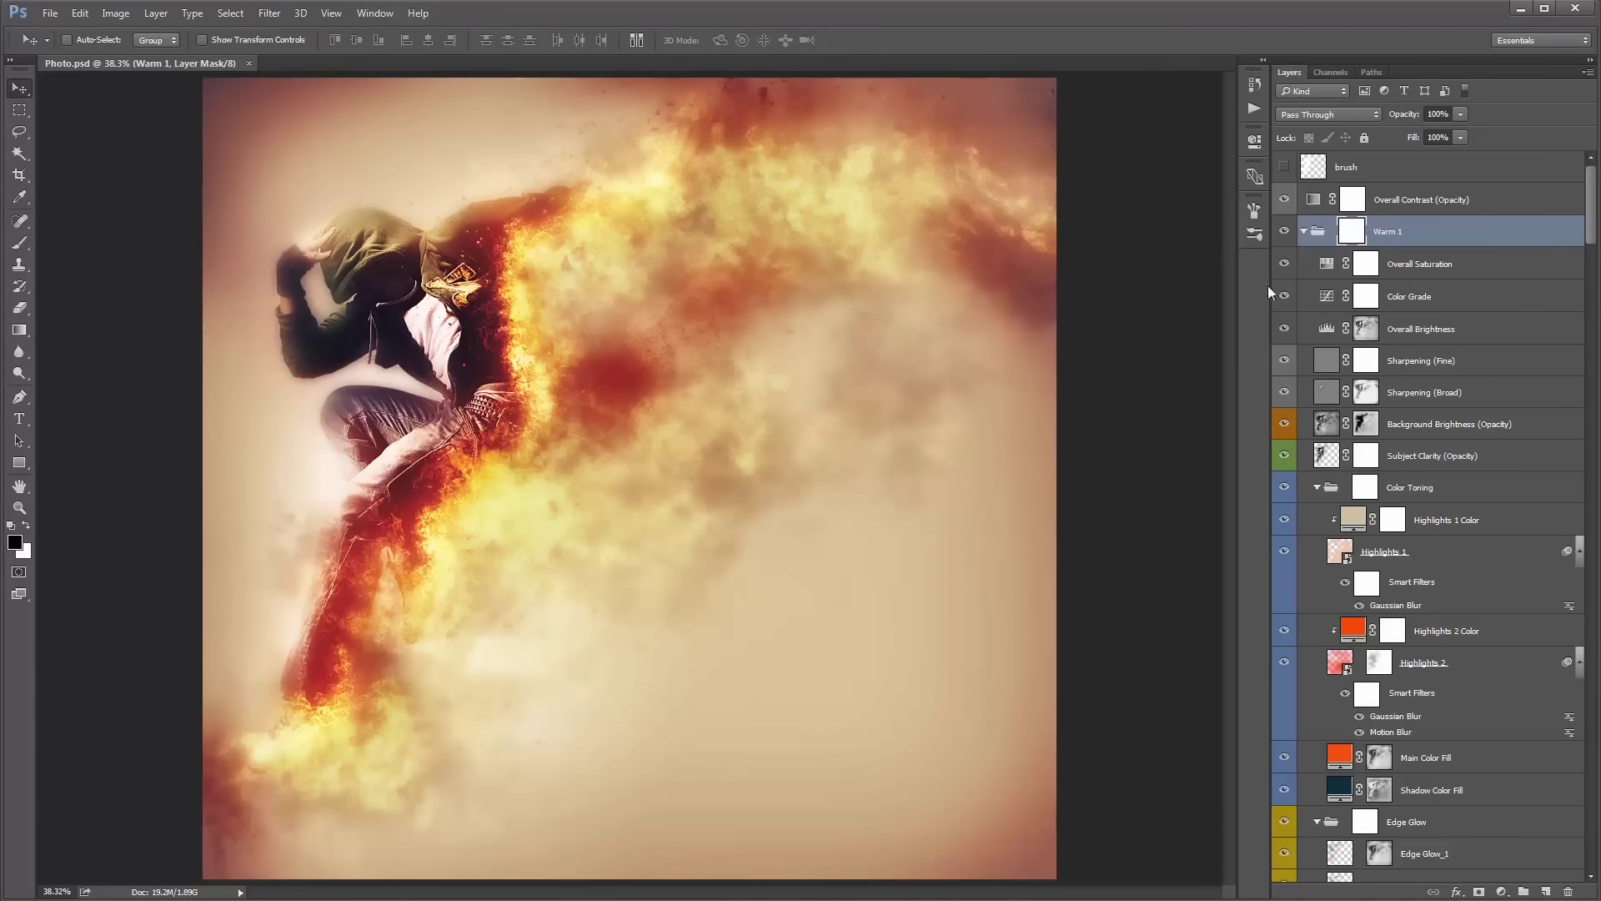
Hide the Overall Contrast layer and leave the Warm 1 group collapsed after a look at its layers.
{"action": "left_click", "coordinate": [1426, 240]}
{"action": "left_click", "coordinate": [1303, 233]}
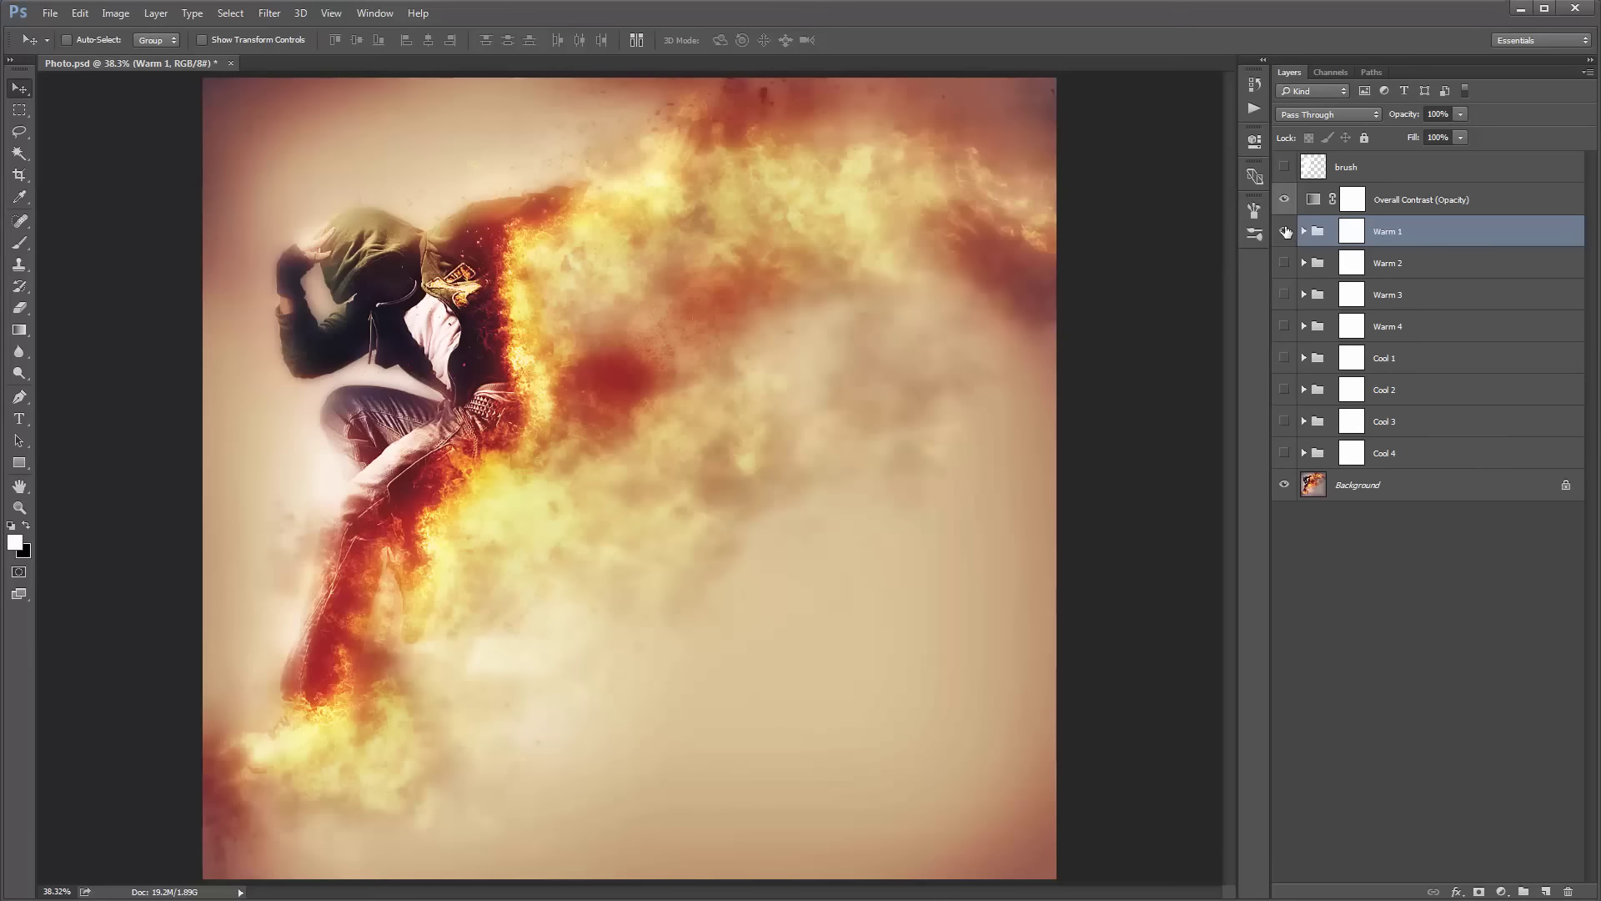
{"action": "left_click", "coordinate": [1288, 200]}
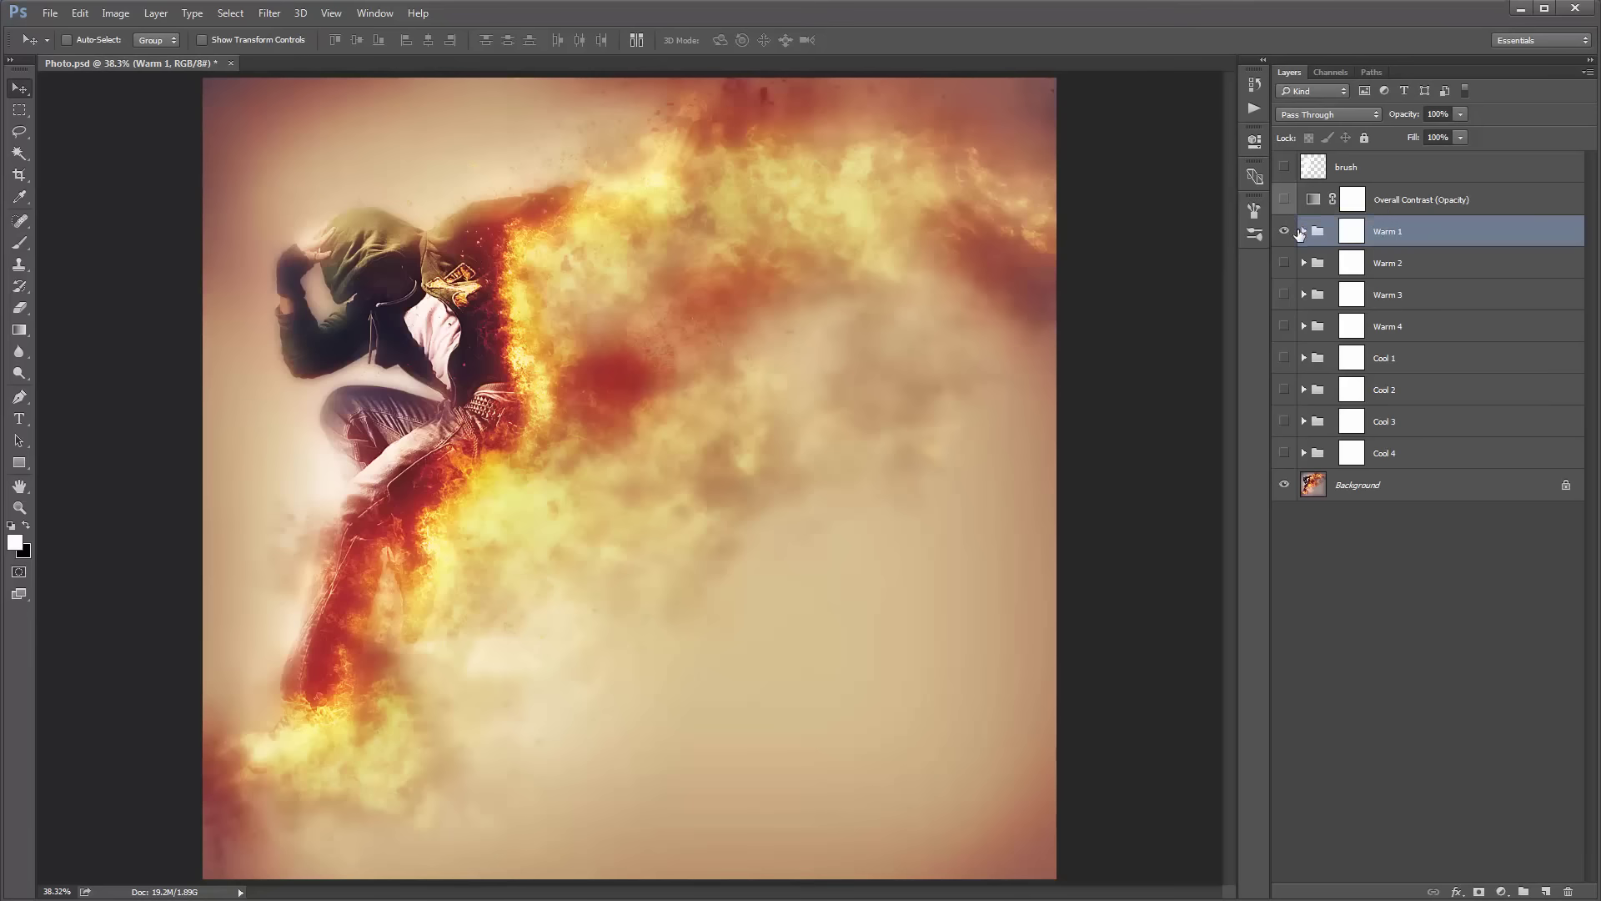
{"action": "left_click", "coordinate": [1303, 231]}
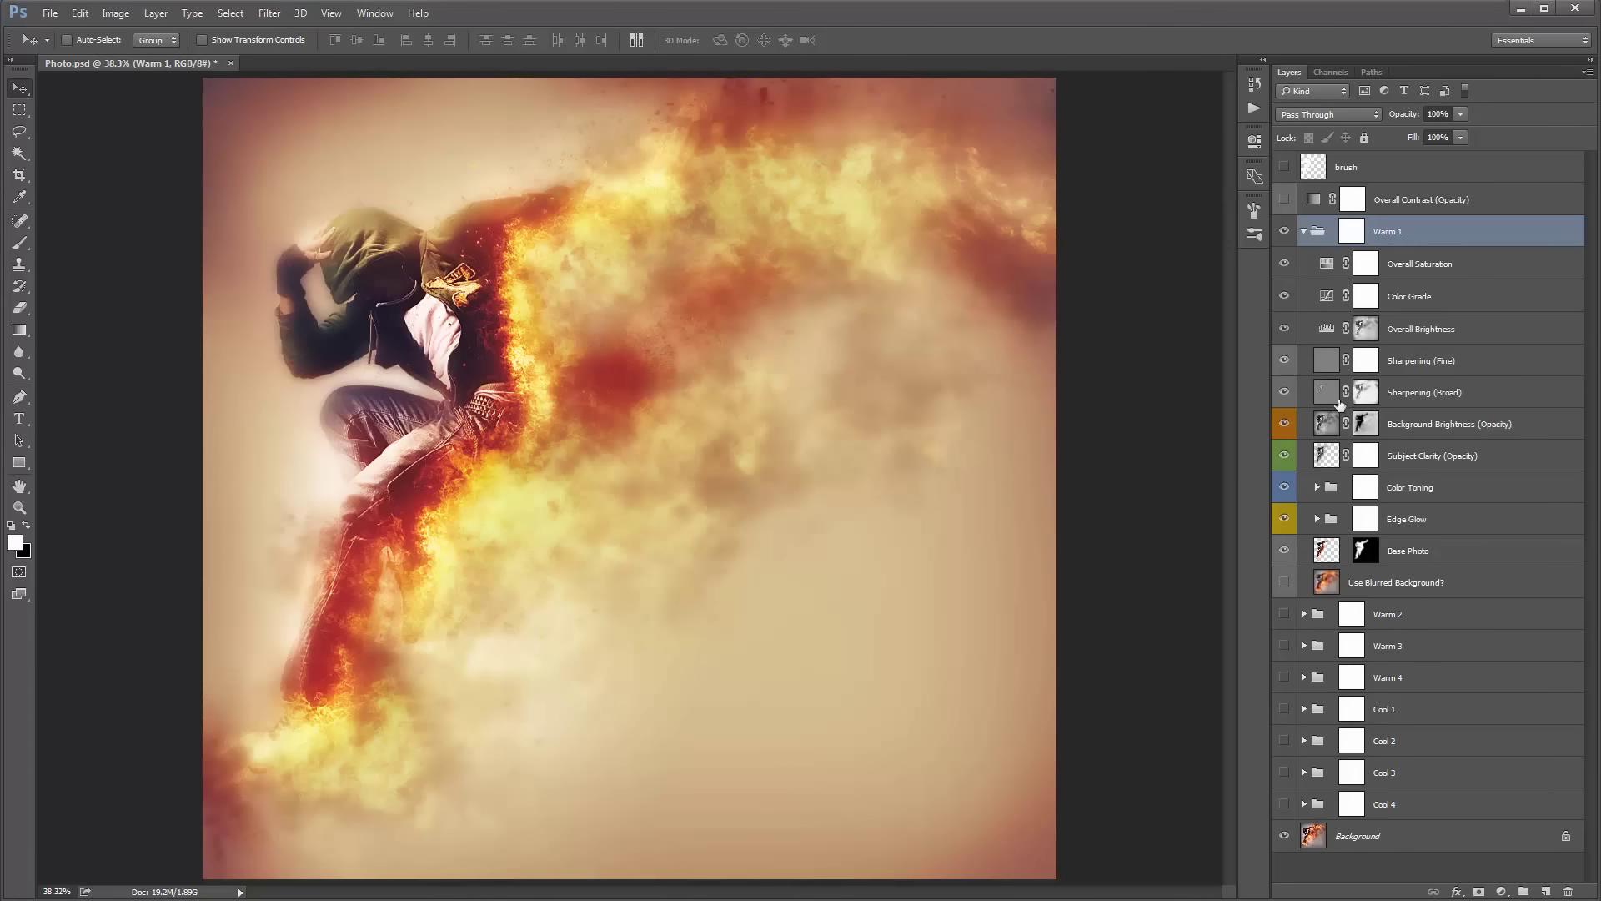
{"action": "left_click", "coordinate": [1304, 231]}
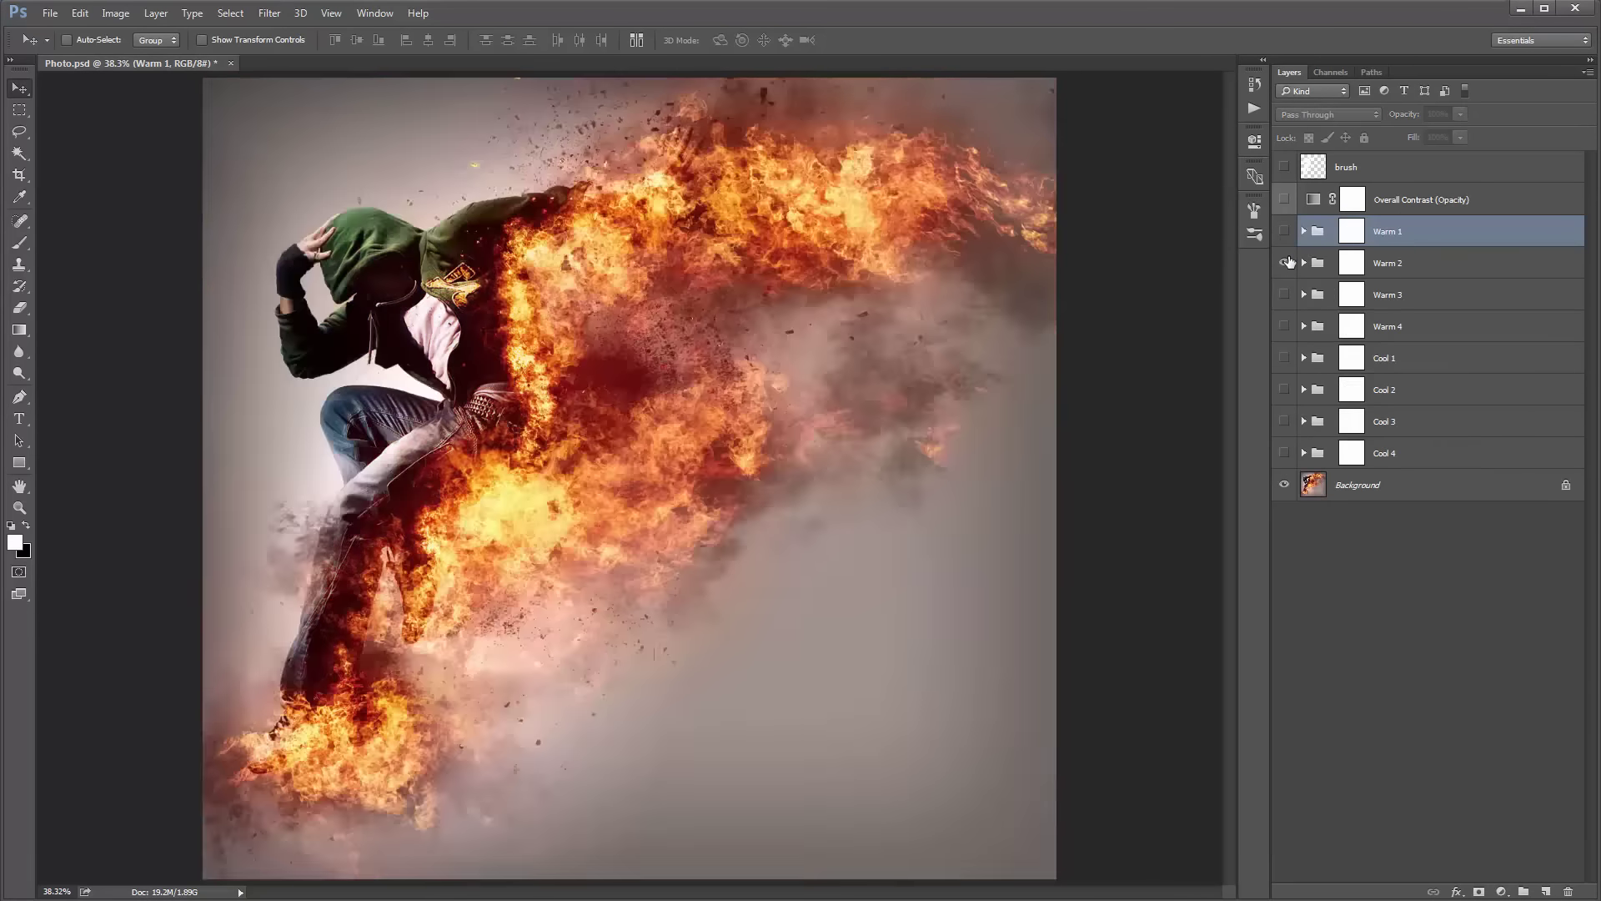
Preview the Warm 2 and Warm 3 colour groups one at a time, and return to showing only Warm 1.
{"action": "left_click", "coordinate": [1285, 262]}
{"action": "left_click", "coordinate": [1284, 263]}
{"action": "left_click", "coordinate": [1285, 295]}
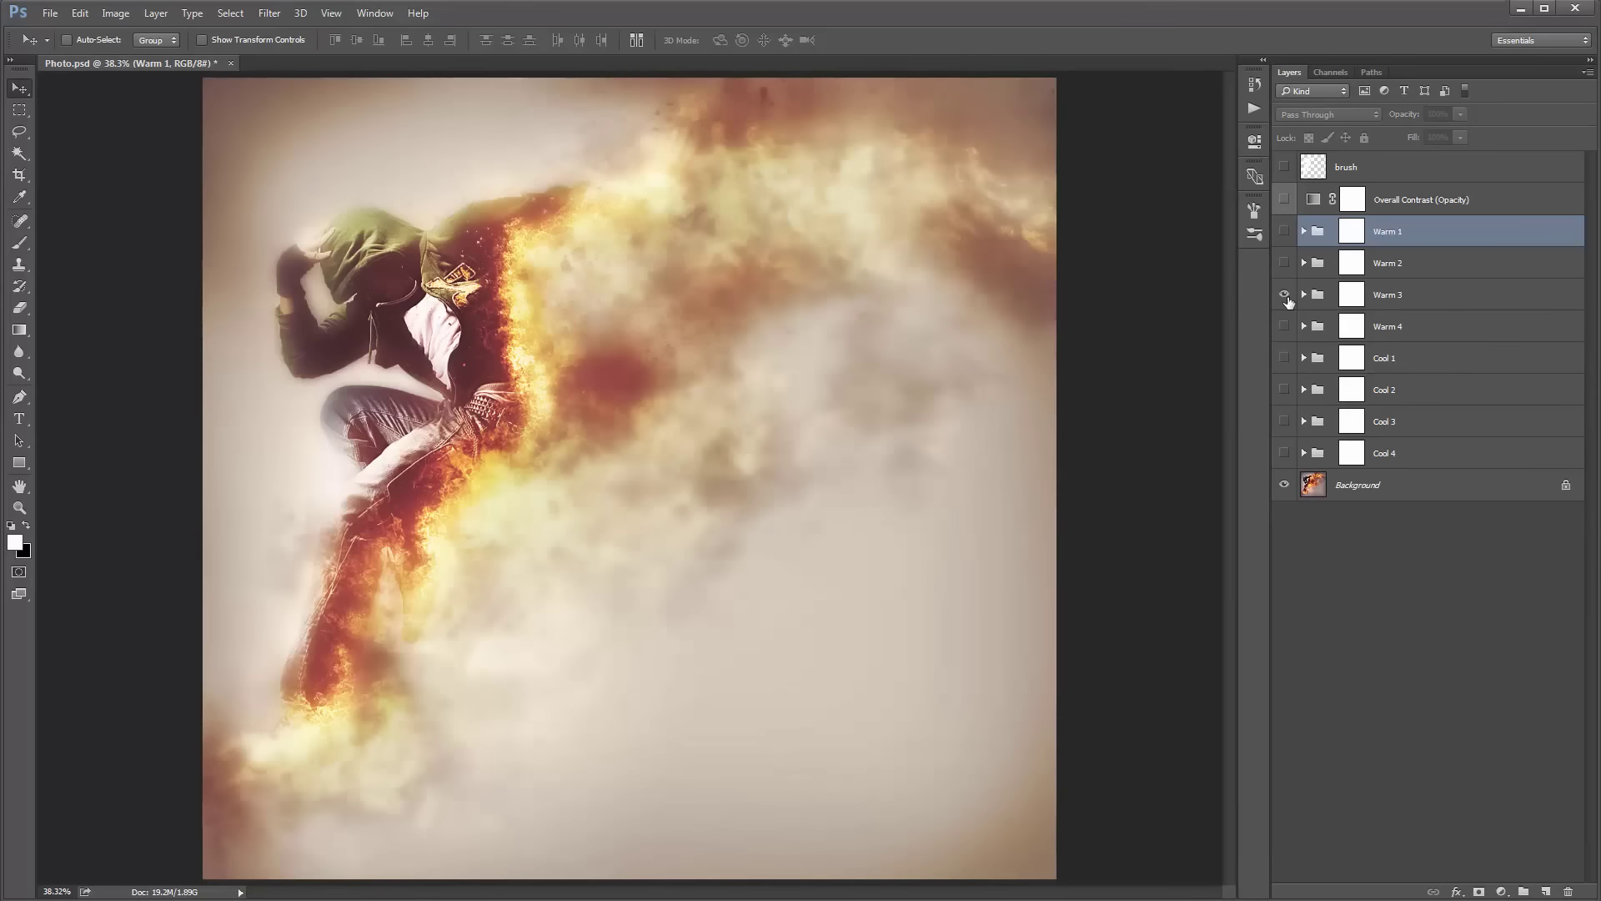
{"action": "left_click", "coordinate": [1284, 294]}
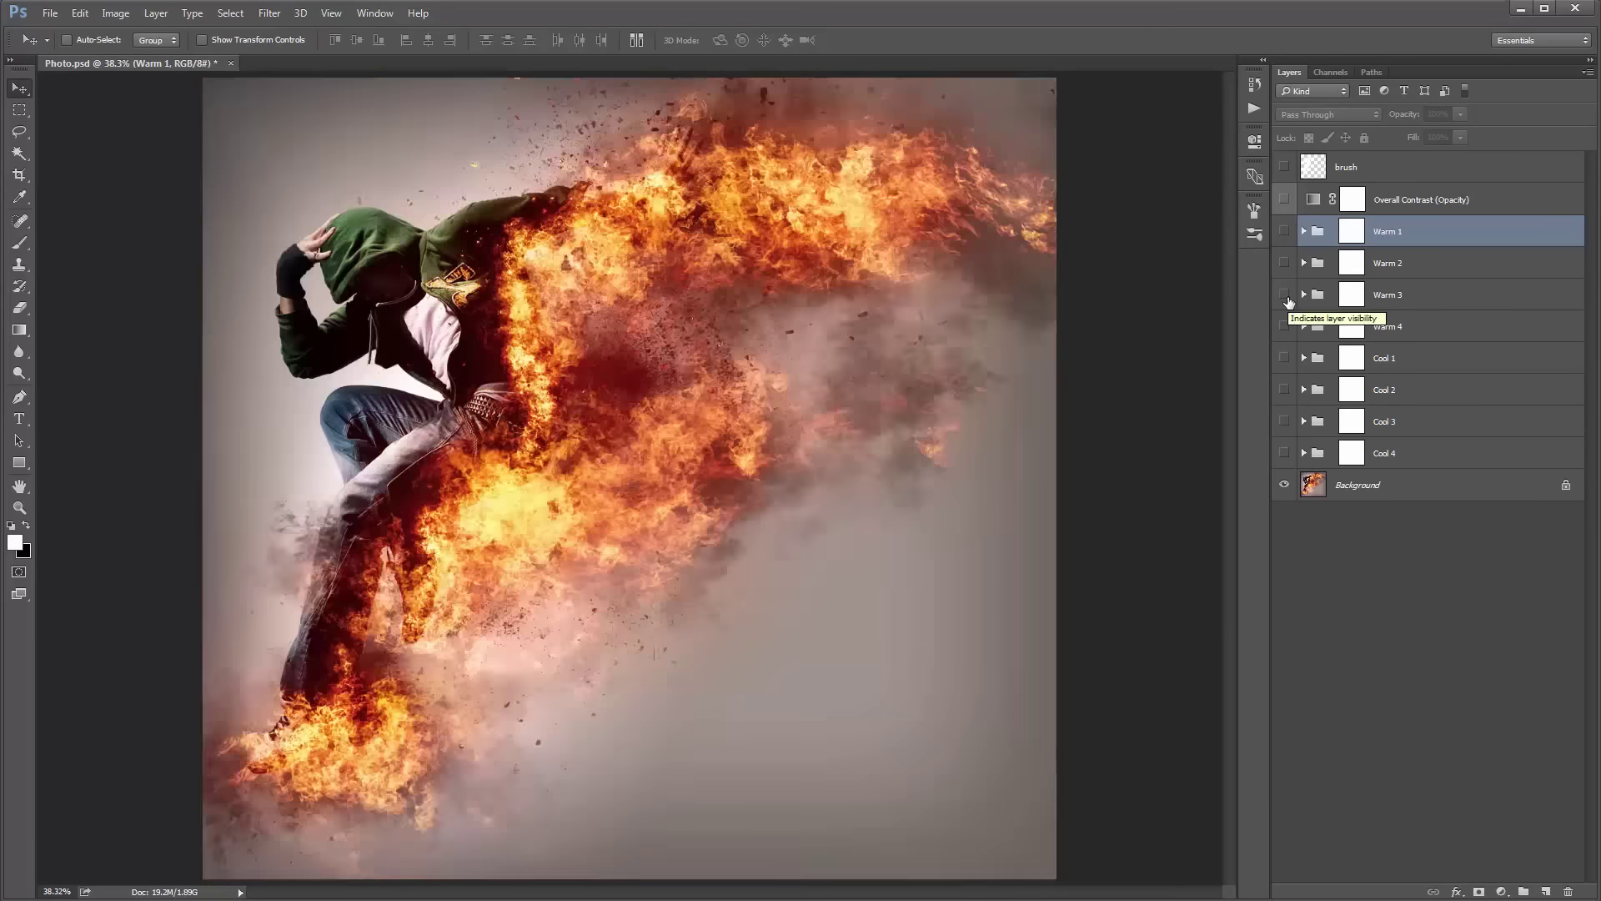
{"action": "left_click", "coordinate": [1284, 231]}
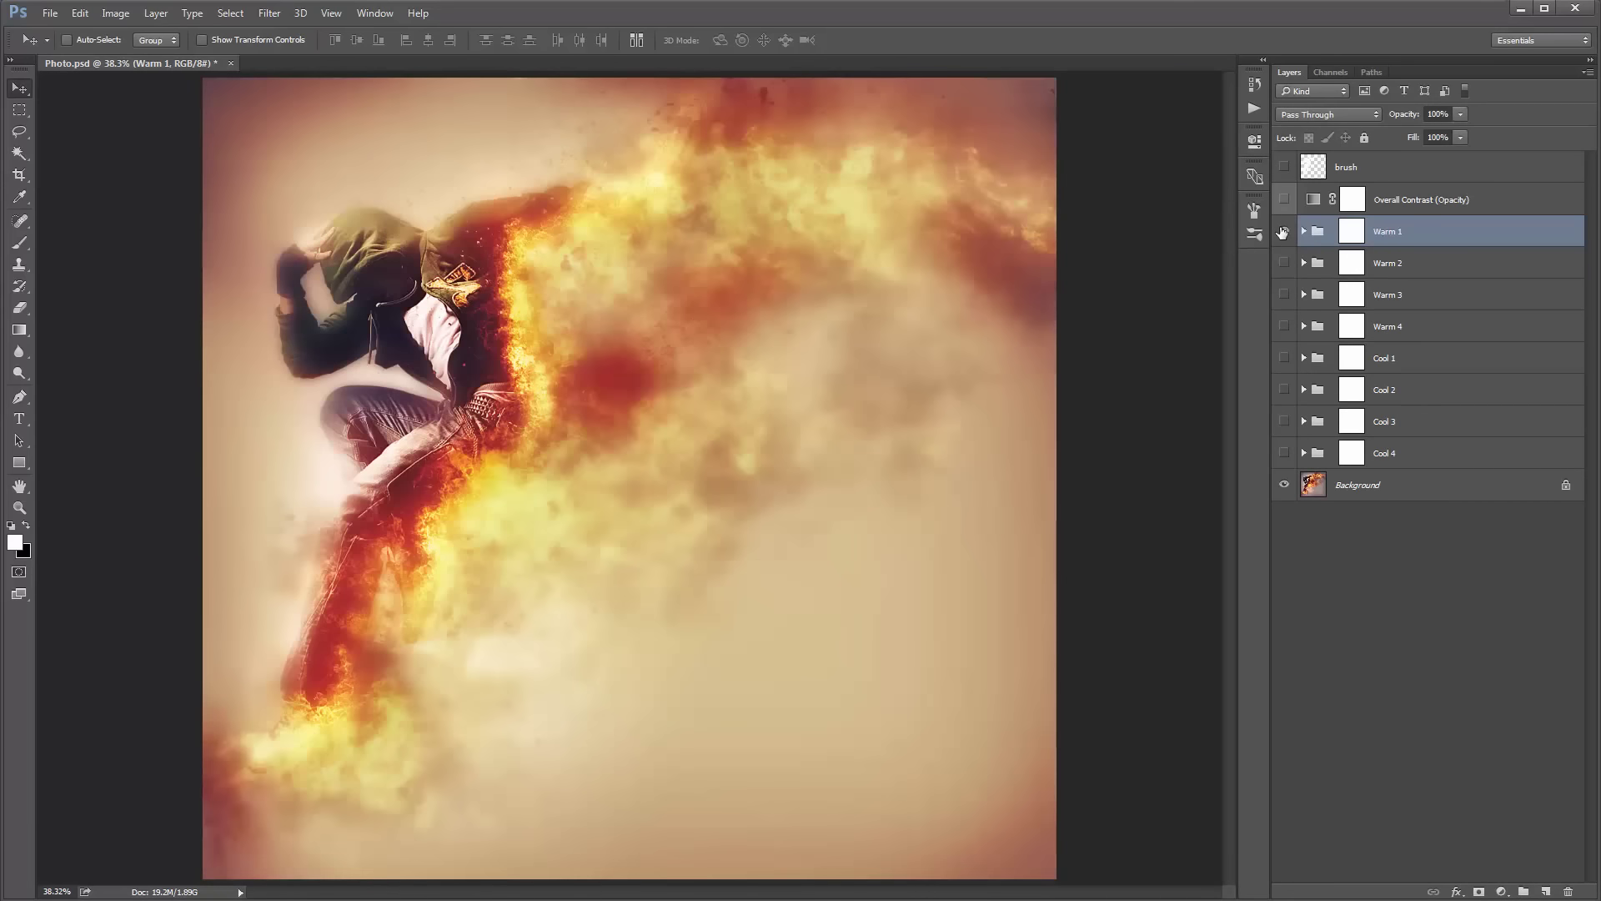
Expand the Warm 1 group and hide its Sharpening (Fine) and Sharpening (Broad) layers.
{"action": "left_click", "coordinate": [1350, 238]}
{"action": "left_click", "coordinate": [1303, 232]}
{"action": "left_click", "coordinate": [1470, 361]}
{"action": "left_click", "coordinate": [1434, 392]}
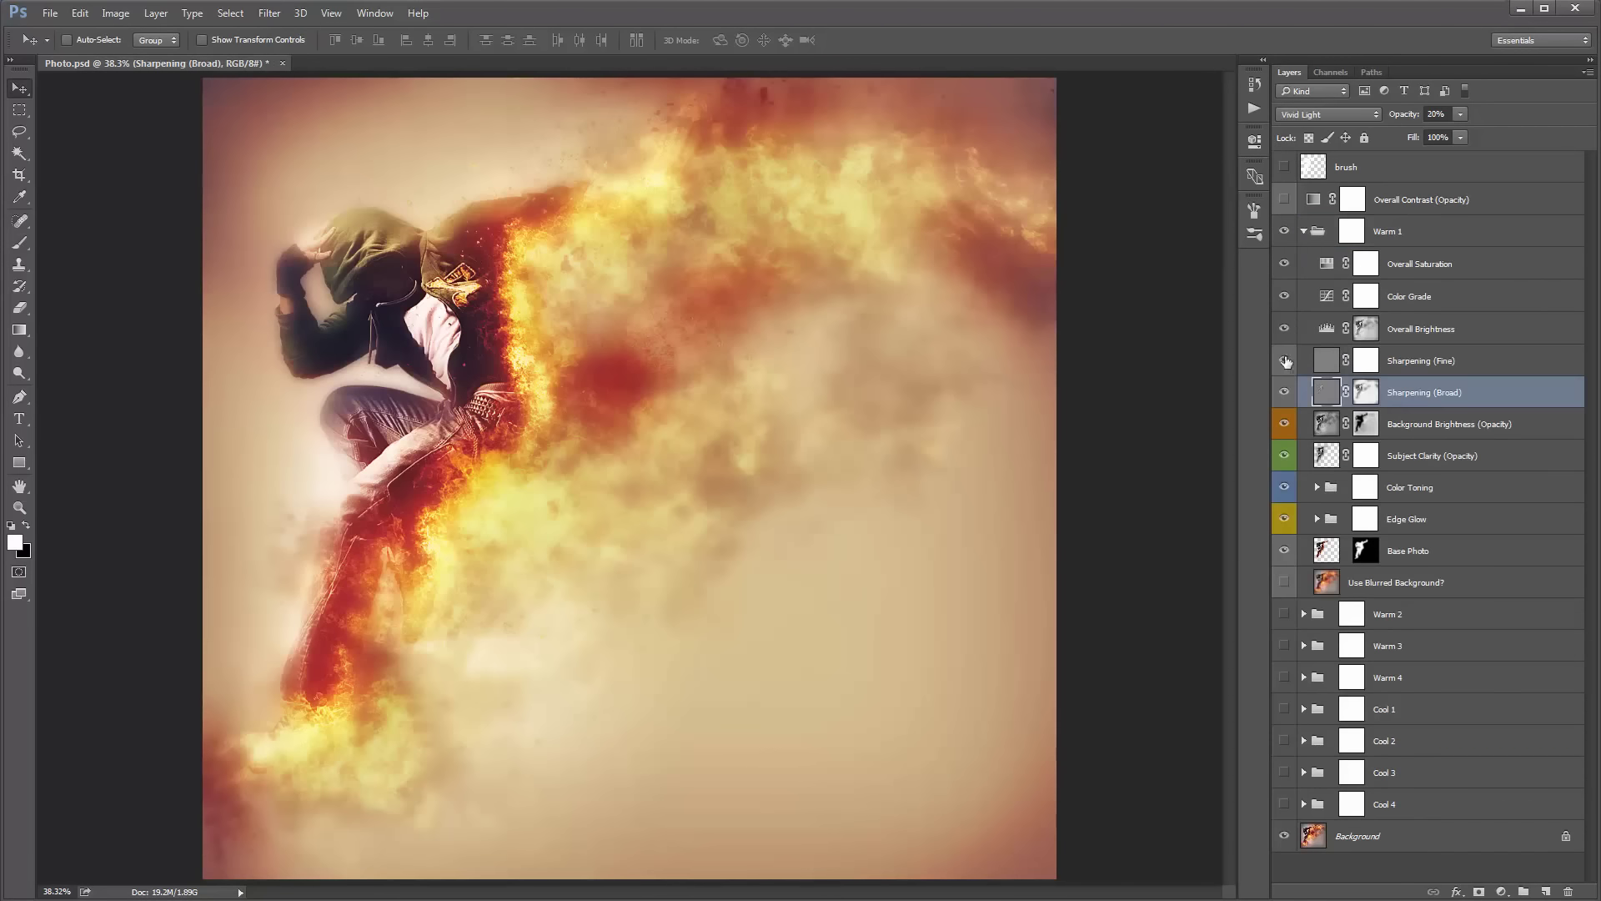
{"action": "left_click", "coordinate": [1284, 360]}
{"action": "left_click", "coordinate": [1284, 392]}
Try an opacity of 85% on the Subject Clarity layer and briefly show the brush layer to check the body area.
{"action": "left_click", "coordinate": [1448, 459]}
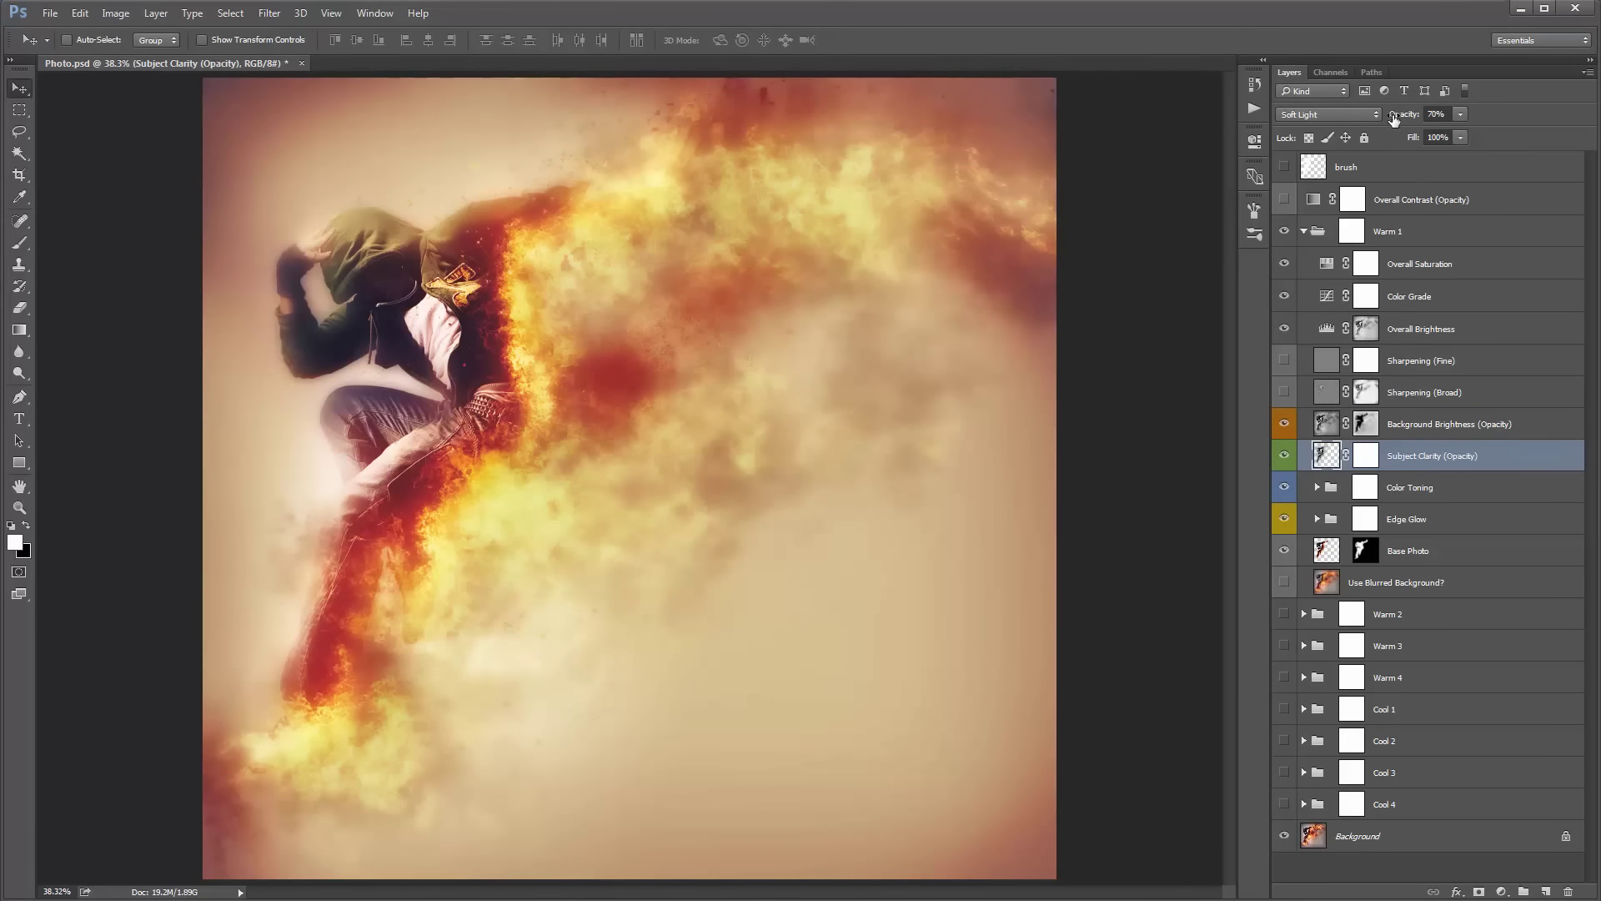
{"action": "mouse_move", "coordinate": [1395, 121]}
{"action": "left_mouse_down"}
{"action": "mouse_move", "coordinate": [1416, 122]}
{"action": "mouse_move", "coordinate": [1233, 130]}
{"action": "mouse_move", "coordinate": [1314, 136]}
{"action": "mouse_move", "coordinate": [1276, 155]}
{"action": "left_mouse_up"}
{"action": "left_click", "coordinate": [1284, 167]}
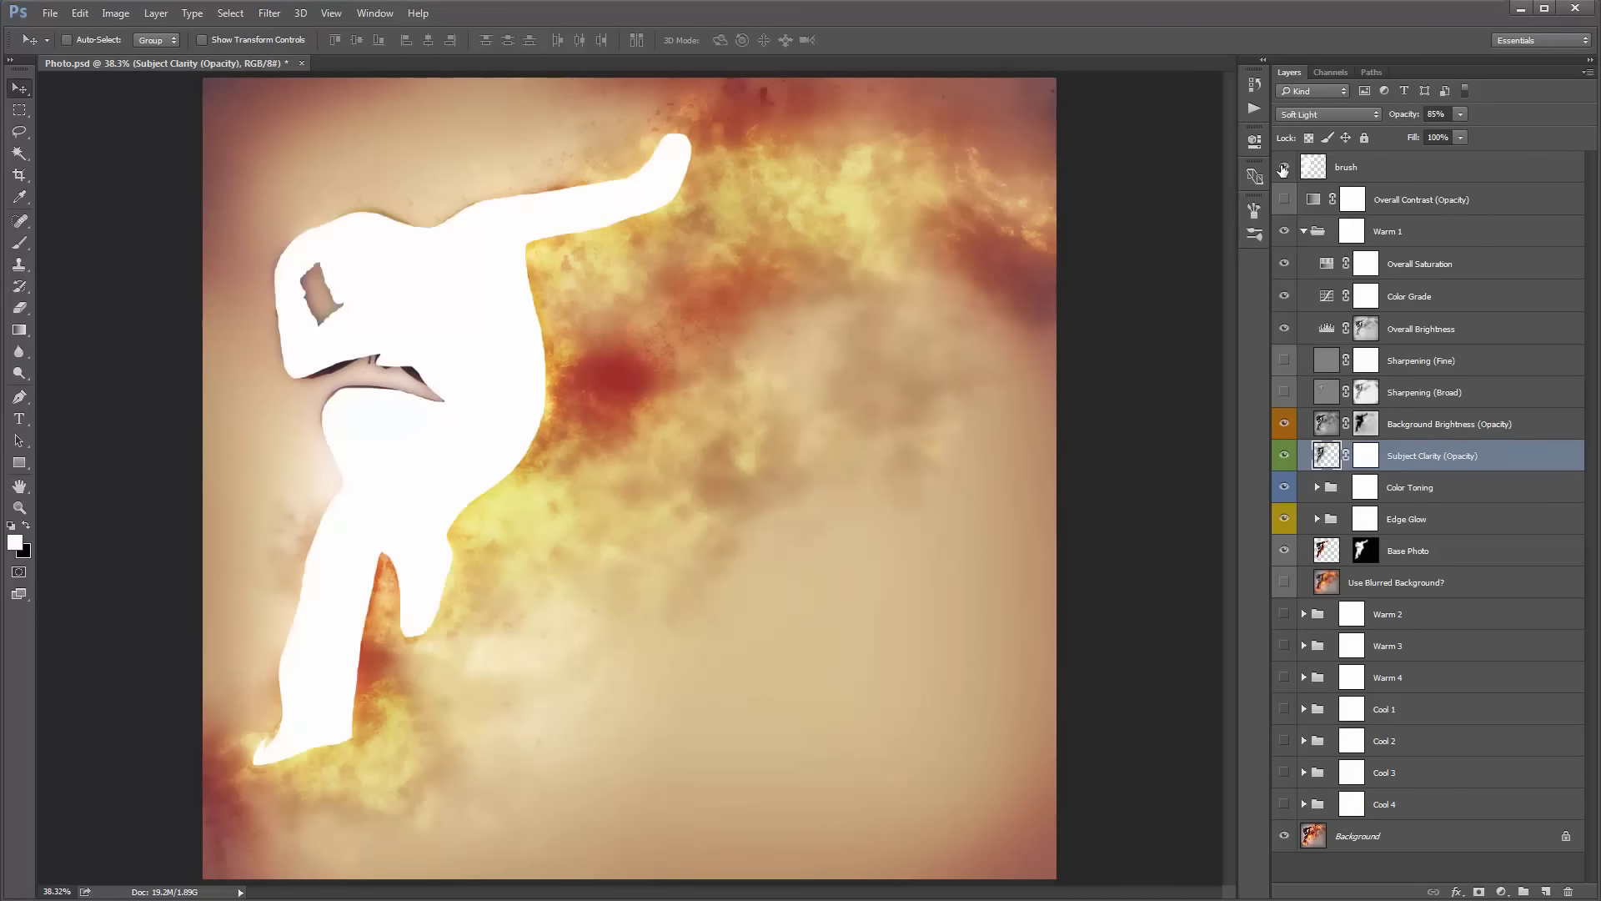
{"action": "left_click", "coordinate": [1284, 167]}
{"action": "left_click", "coordinate": [1395, 421]}
{"action": "left_click", "coordinate": [1399, 458]}
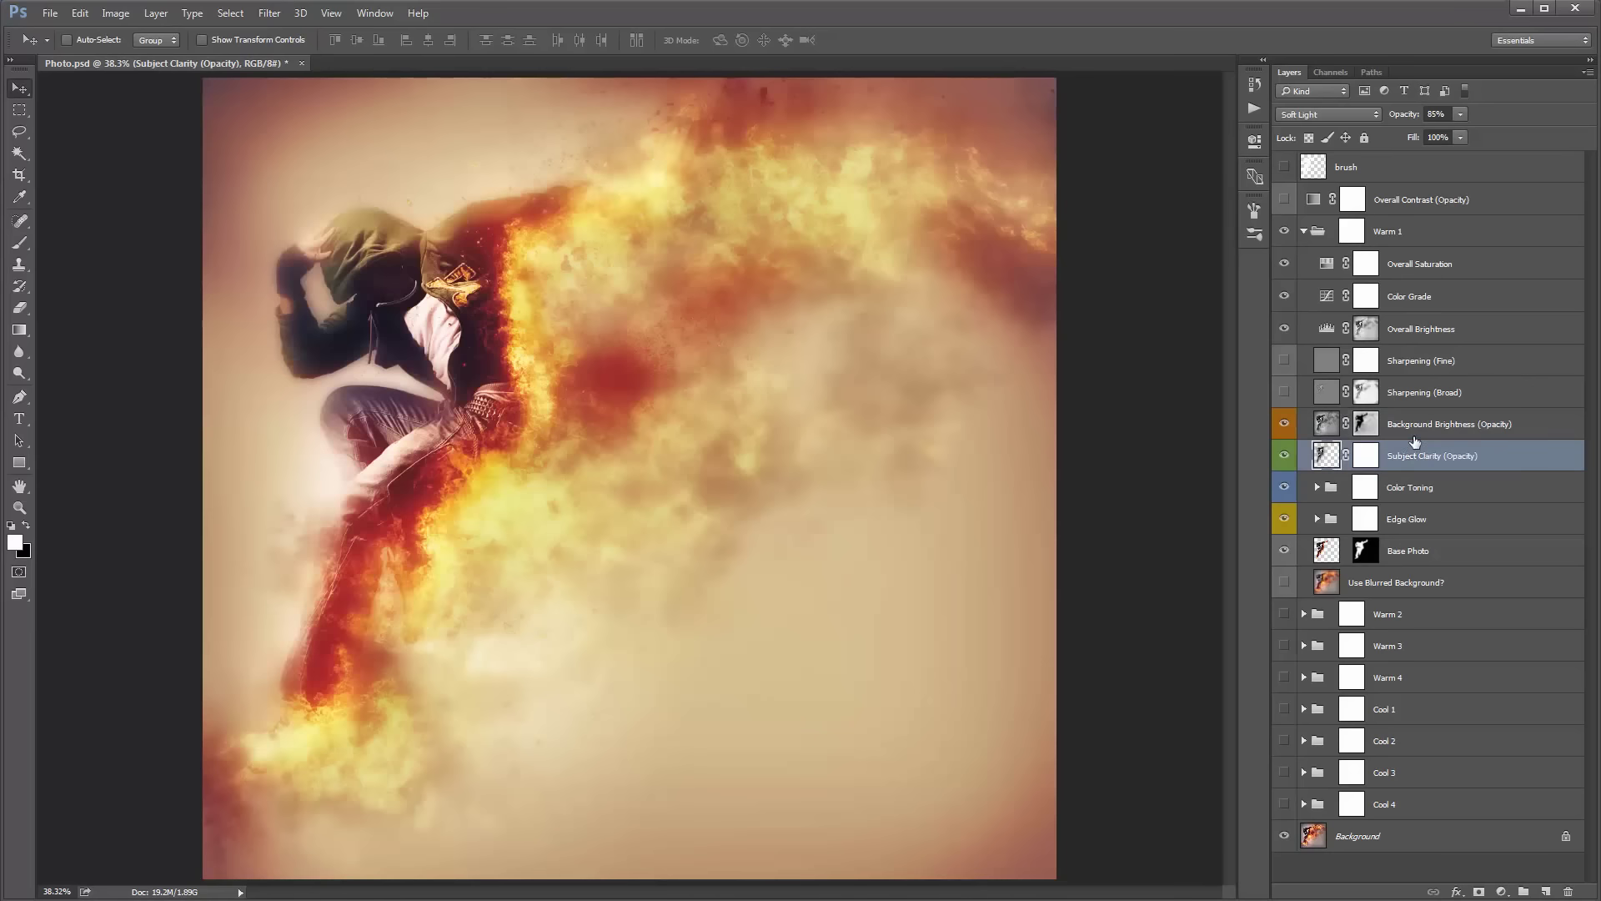
Adjust the Background Brightness layer's opacity and set the Subject Clarity layer's opacity to 62%.
{"action": "left_click", "coordinate": [1414, 435]}
{"action": "left_click_drag", "start_coordinate": [1398, 119], "coordinate": [1028, 122]}
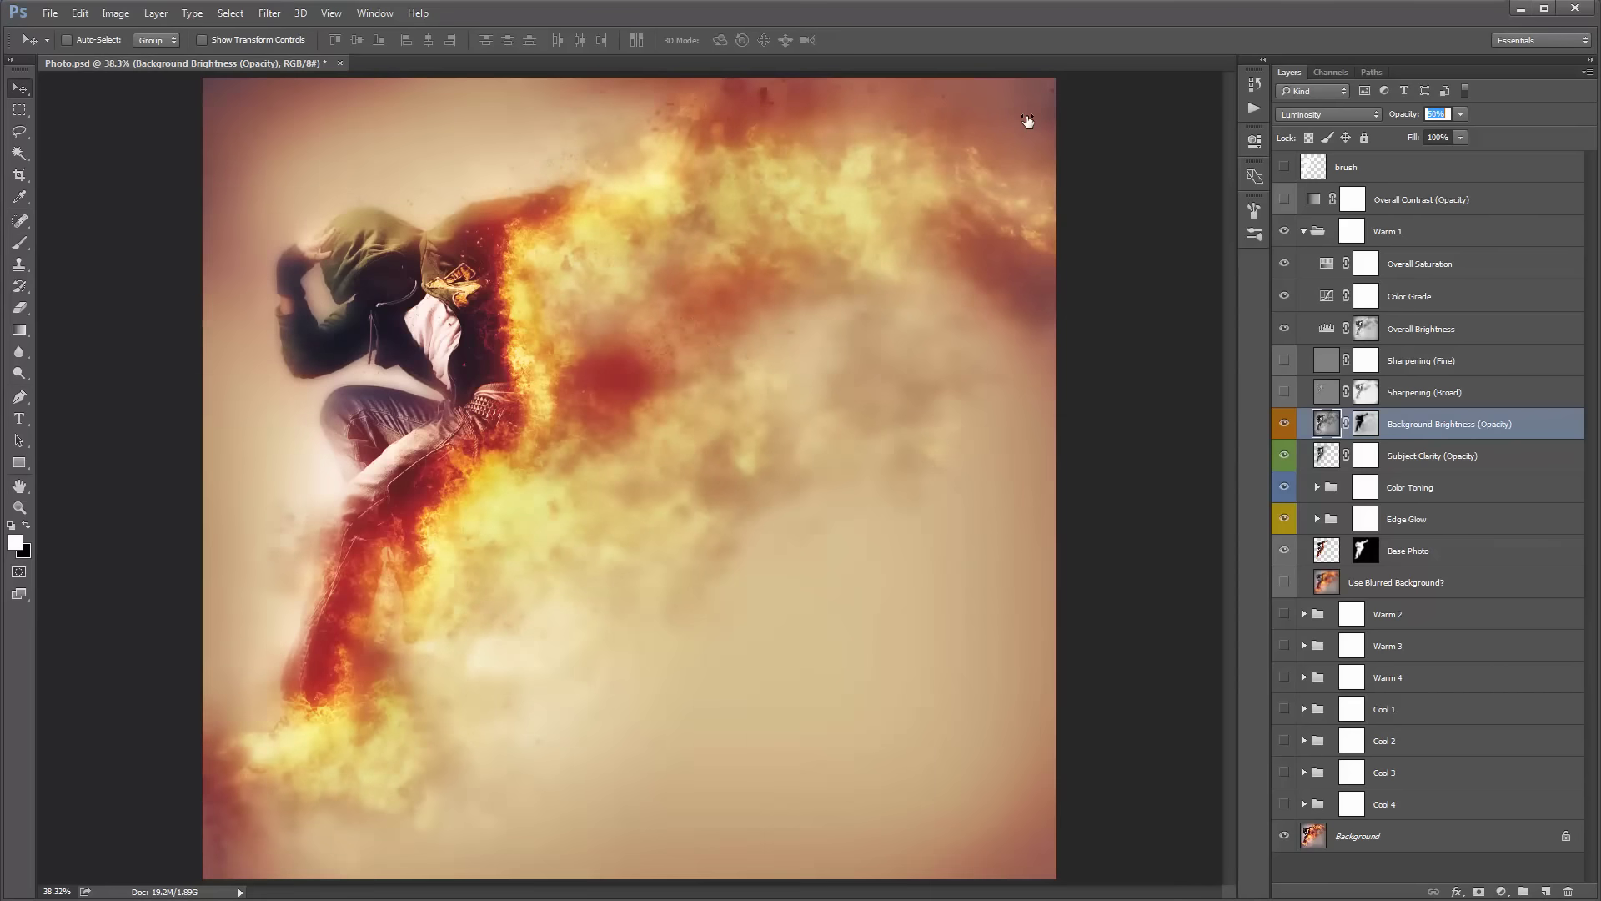
{"action": "left_click", "coordinate": [1403, 464]}
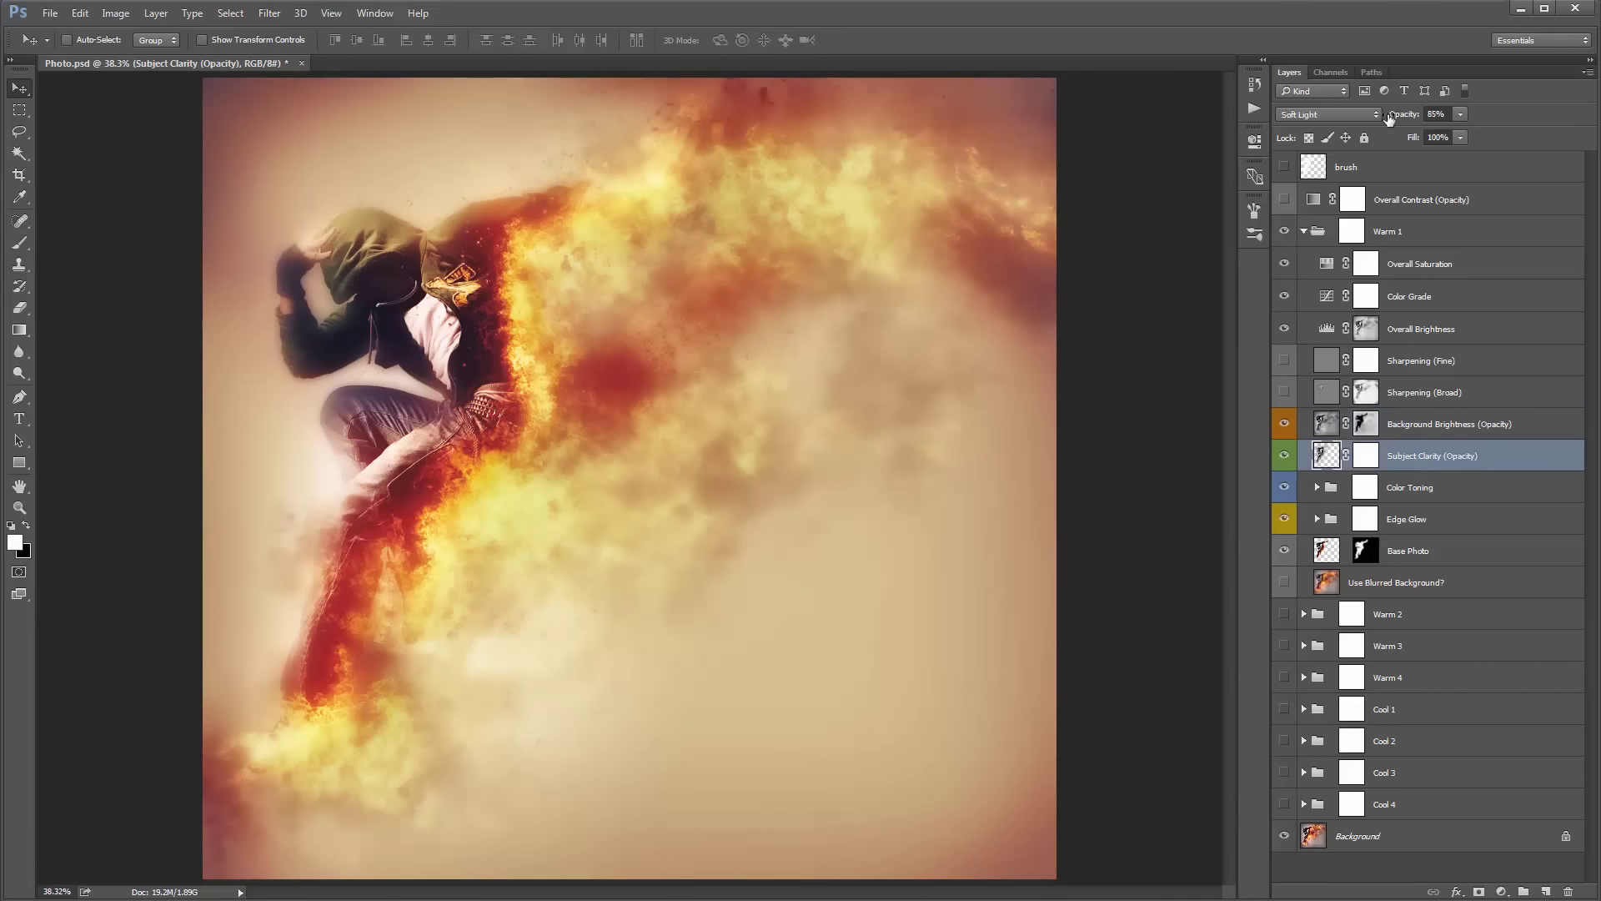
{"action": "left_click_drag", "start_coordinate": [1389, 119], "coordinate": [1097, 135]}
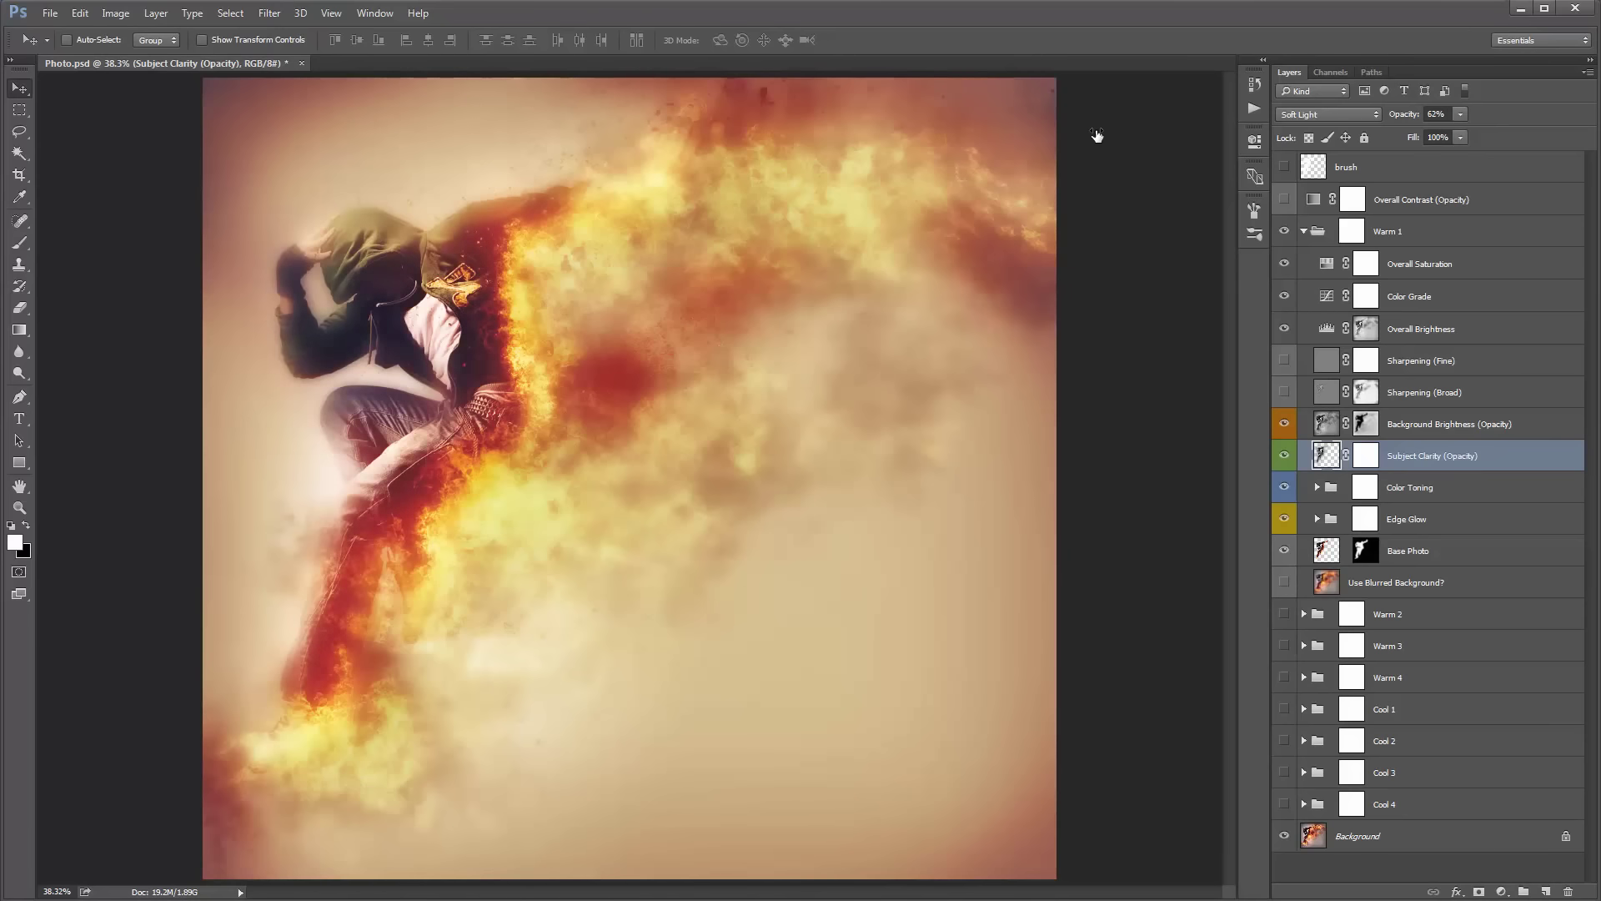
Change the Shadow Color Fill in the Color Toning group to dark red 210d0c and collapse the group.
{"action": "left_click", "coordinate": [1464, 493]}
{"action": "left_click", "coordinate": [1318, 488]}
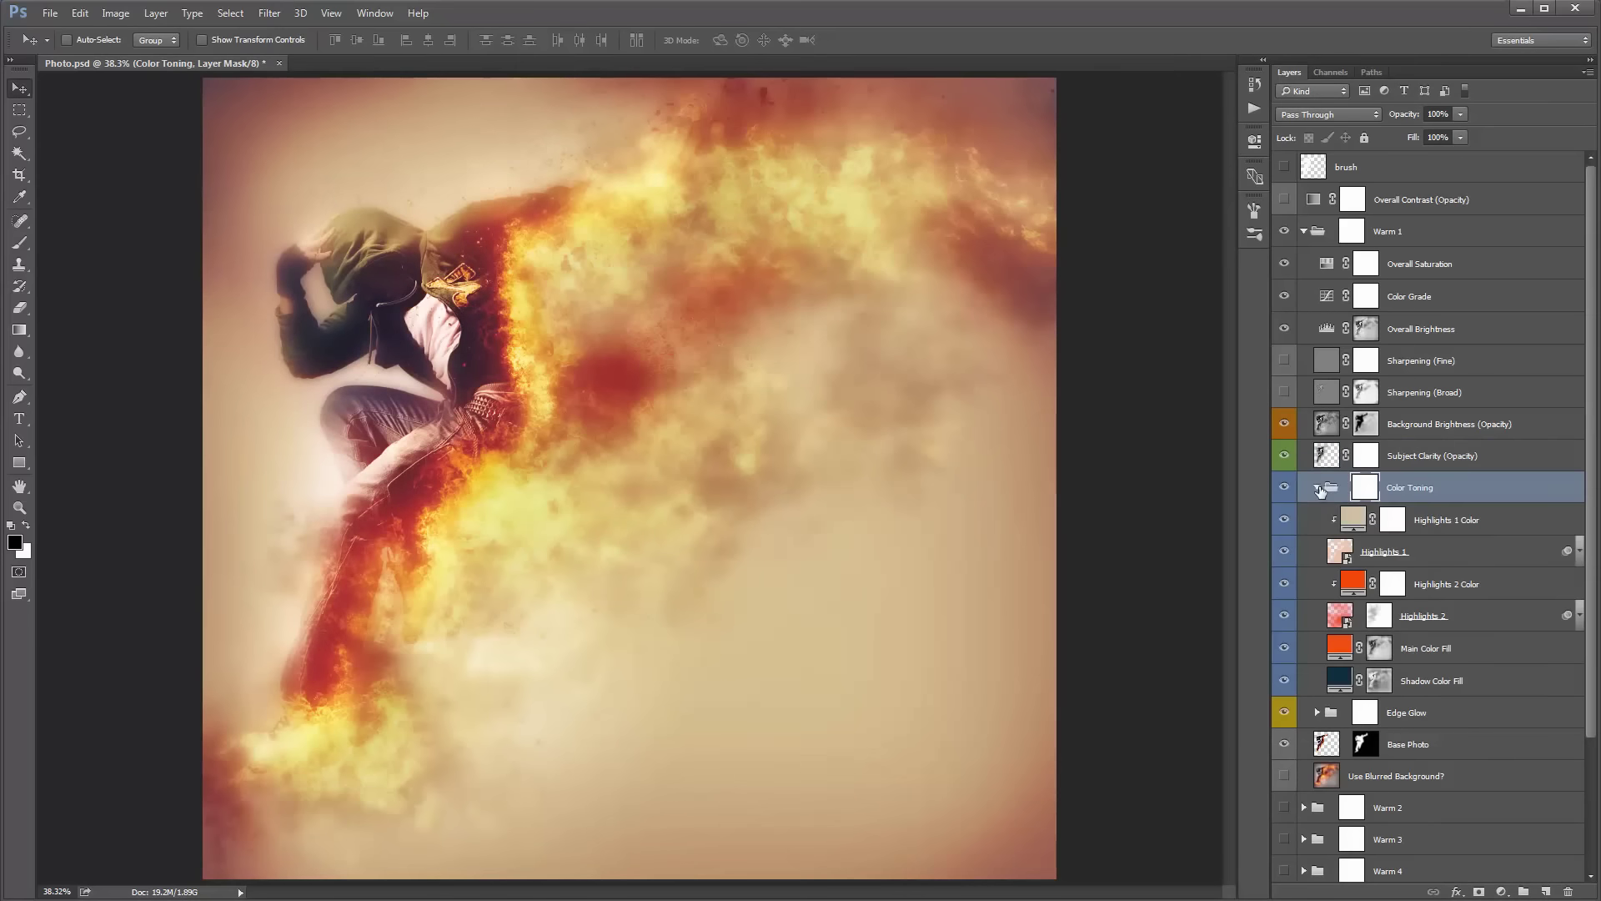
{"action": "left_click", "coordinate": [1340, 682]}
{"action": "double_click", "coordinate": [1340, 682]}
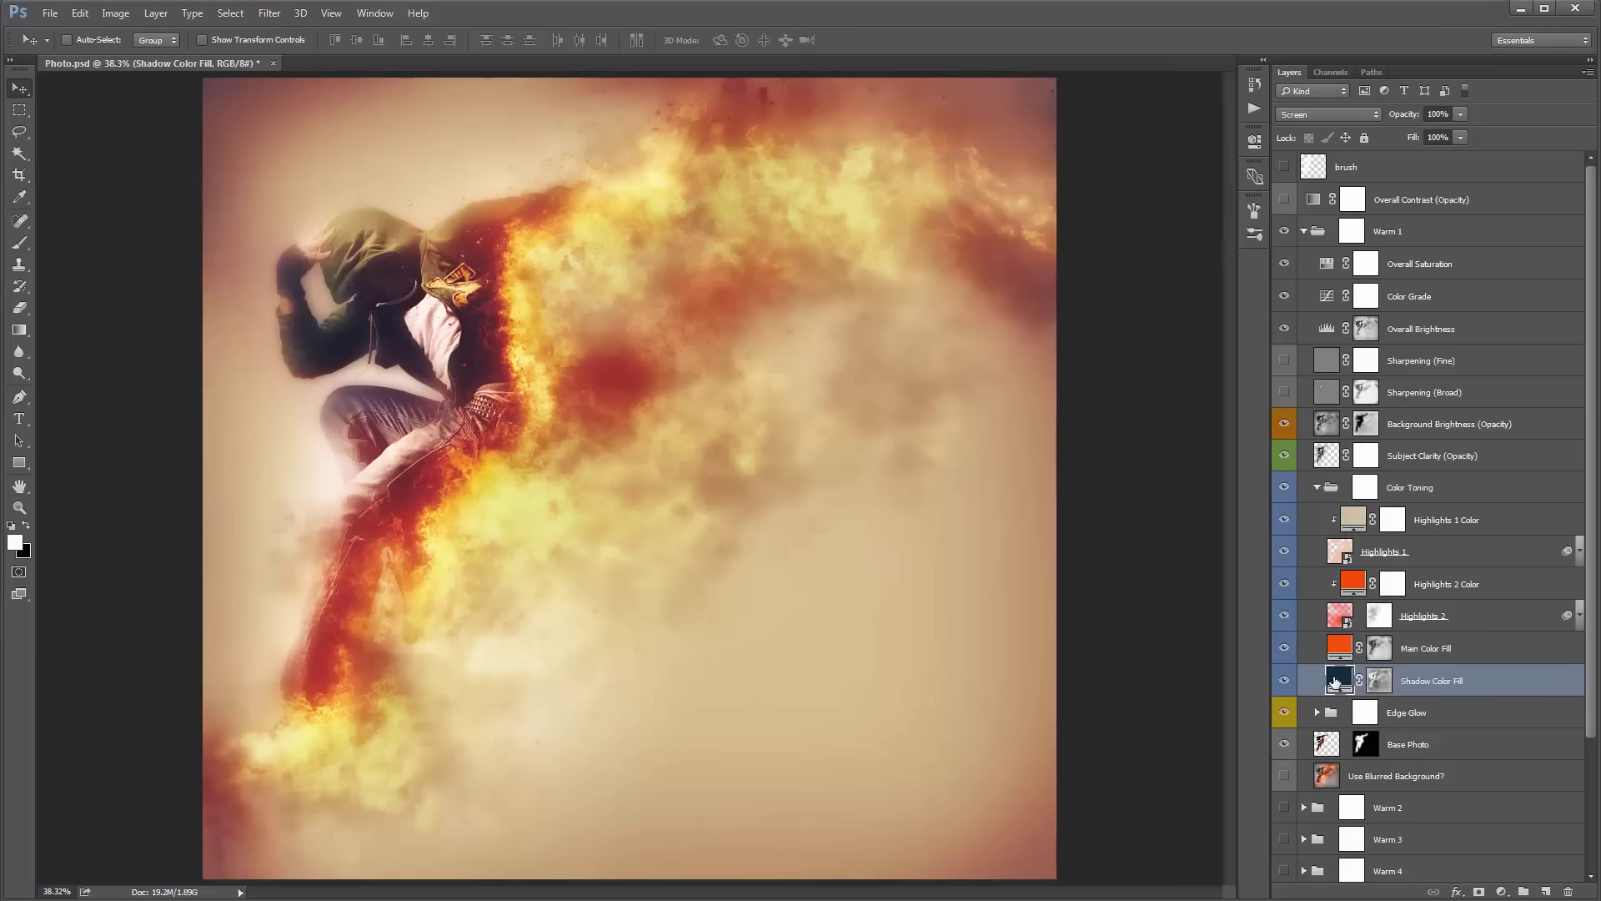
{"action": "left_click", "coordinate": [1548, 598]}
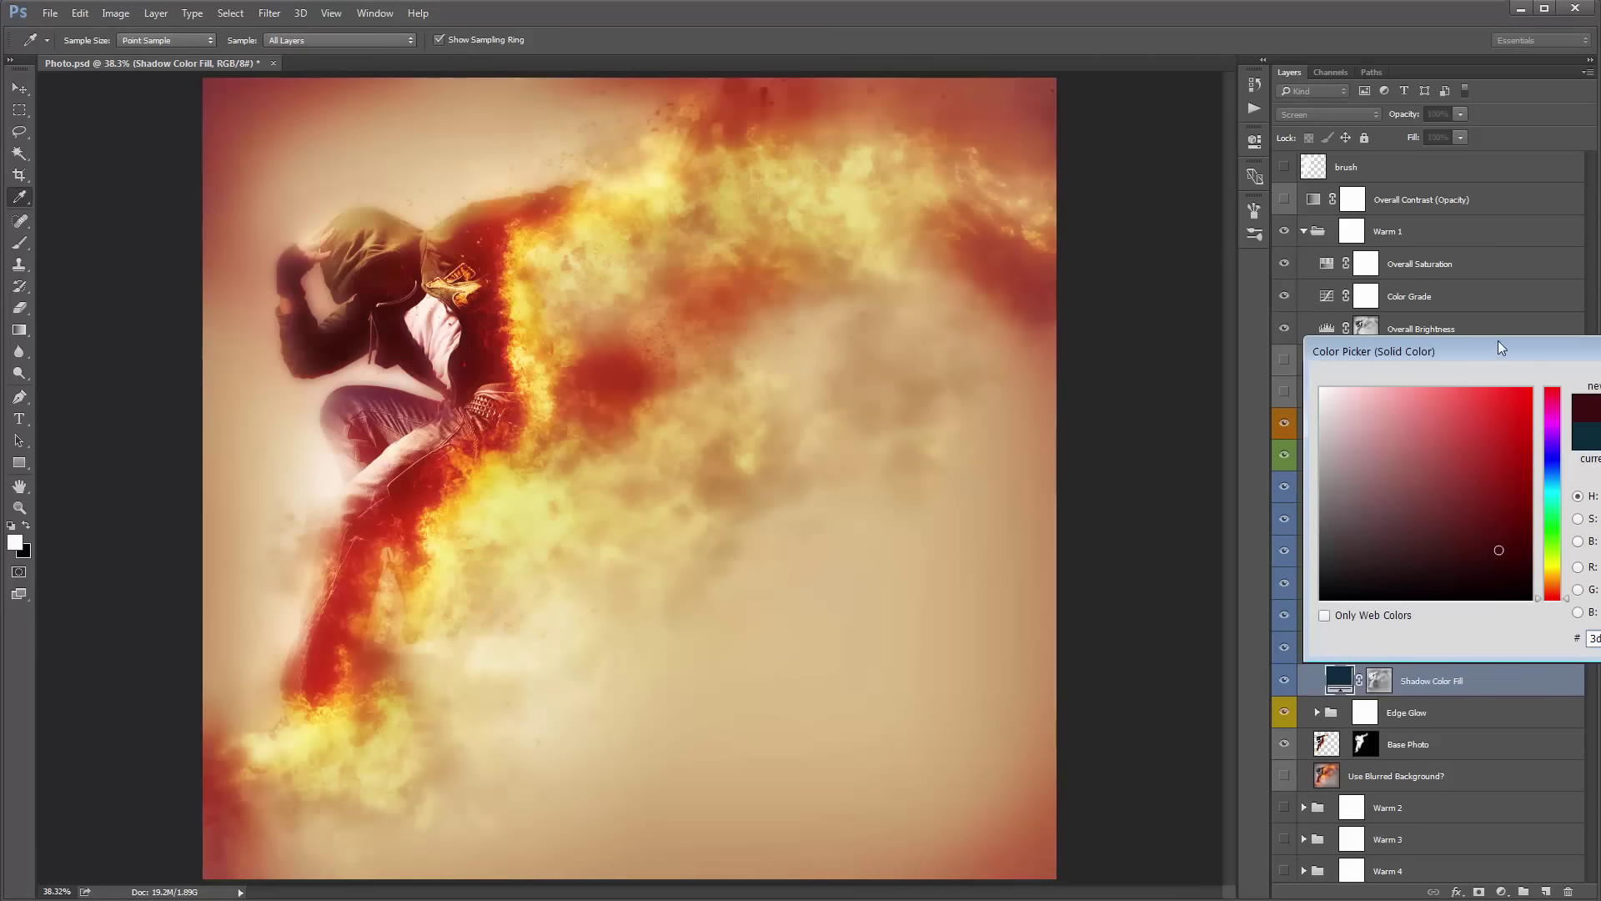
{"action": "left_click_drag", "start_coordinate": [1498, 341], "coordinate": [1145, 256]}
{"action": "left_click", "coordinate": [1107, 491]}
{"action": "left_click_drag", "start_coordinate": [1106, 492], "coordinate": [1102, 488]}
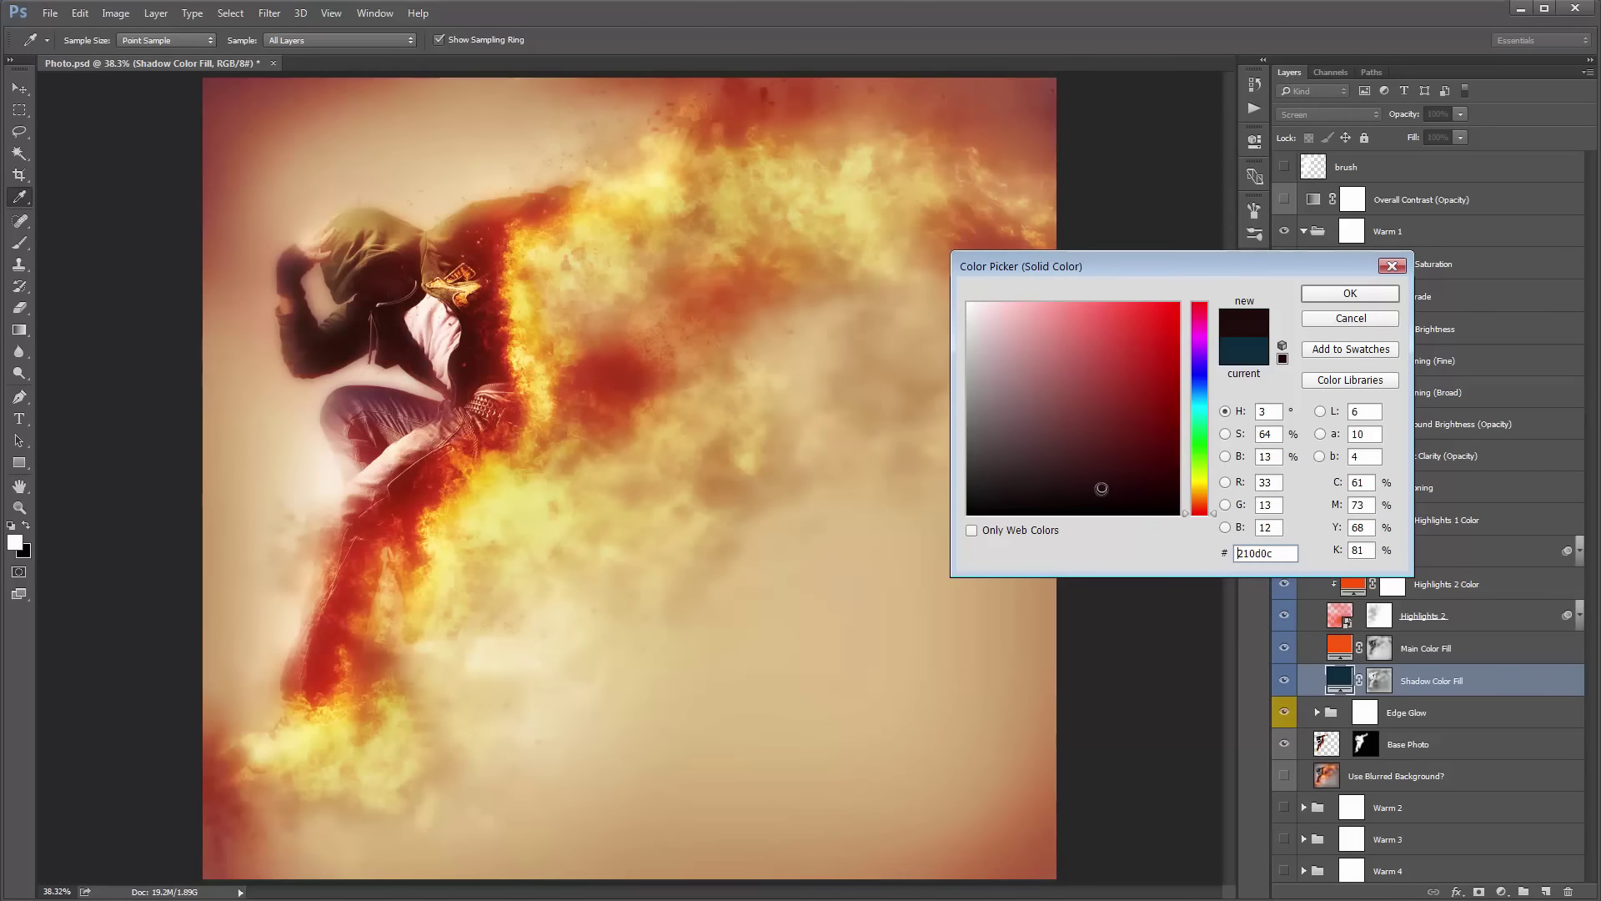
{"action": "left_click", "coordinate": [1334, 294]}
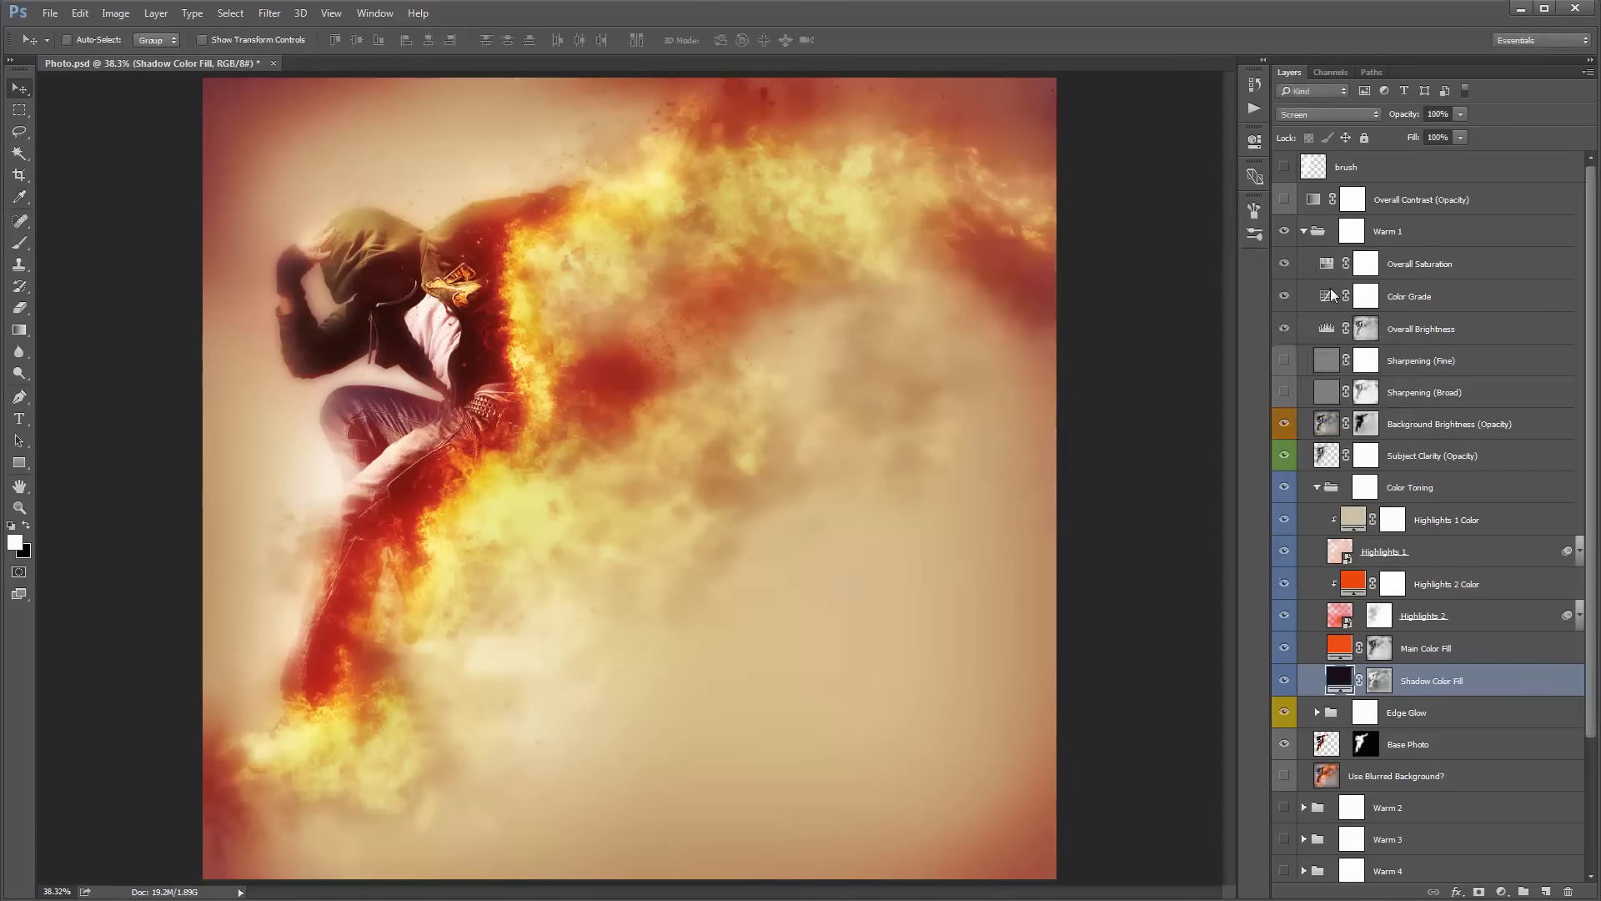
{"action": "left_click", "coordinate": [1317, 487]}
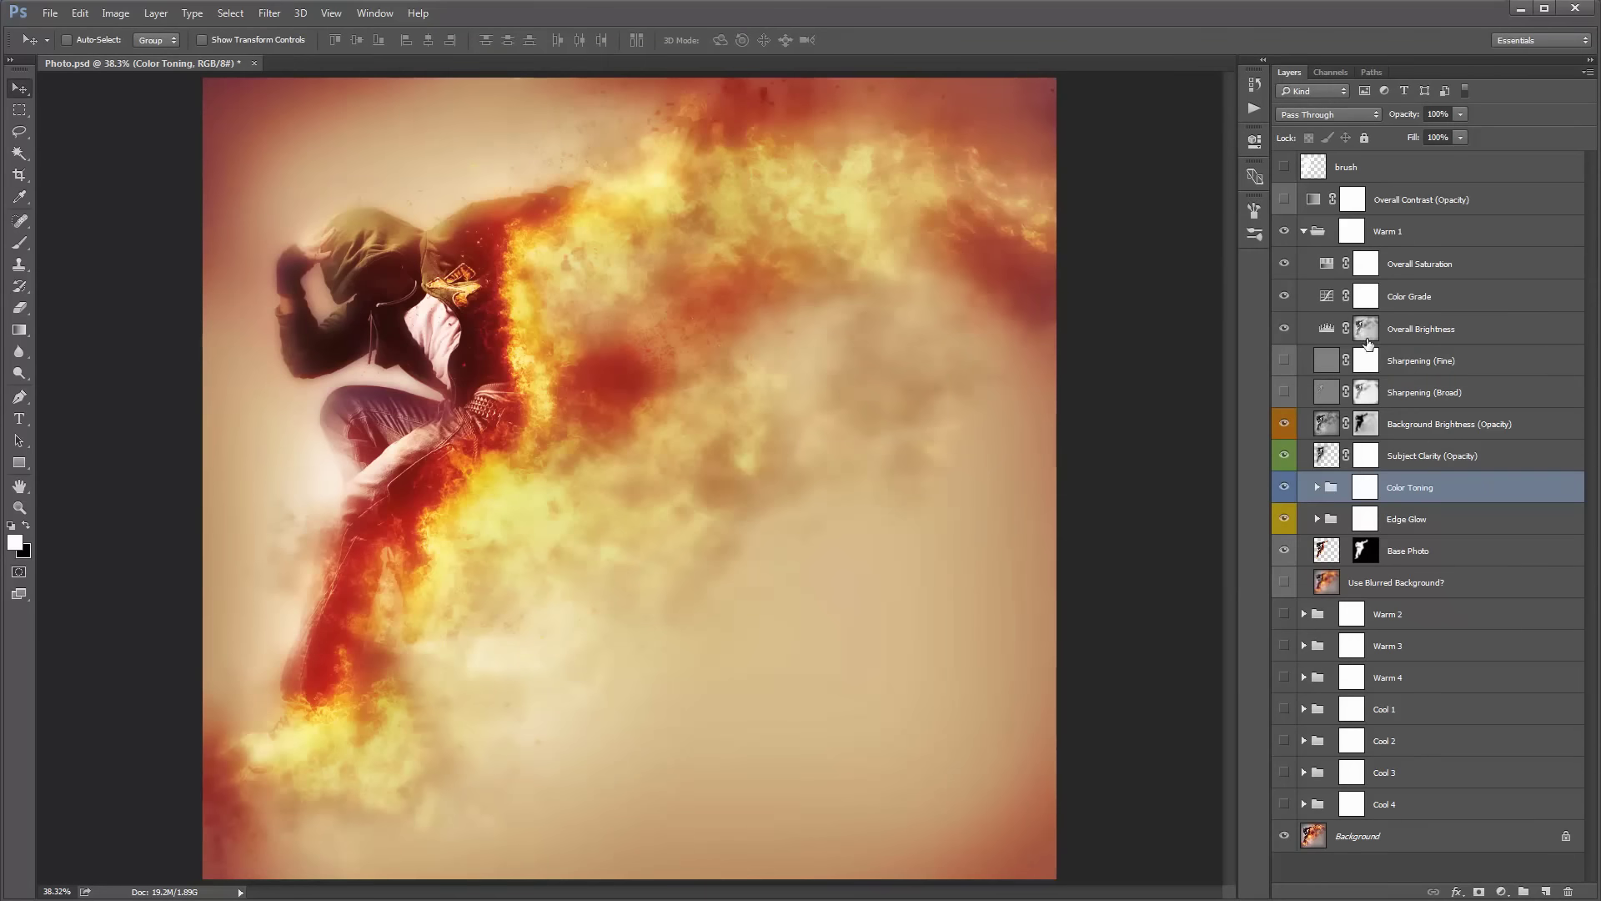
Set the shadow input level of the Overall Brightness Levels adjustment to 48.
{"action": "double_click", "coordinate": [1327, 328]}
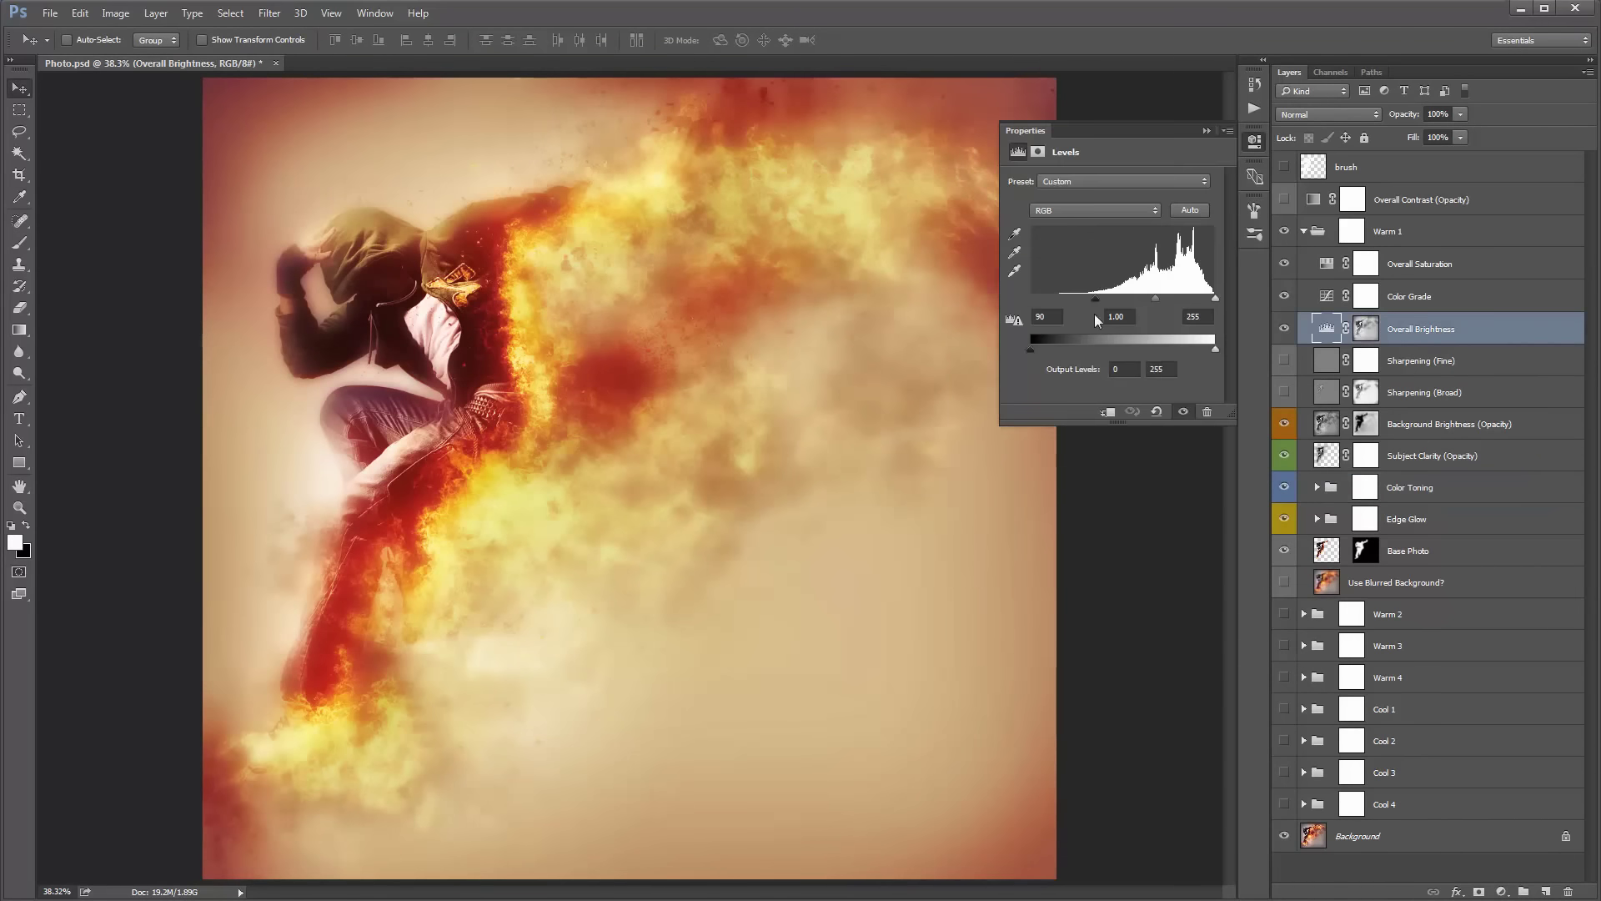
{"action": "mouse_move", "coordinate": [1092, 297]}
{"action": "left_mouse_down"}
{"action": "mouse_move", "coordinate": [1070, 297]}
{"action": "mouse_move", "coordinate": [1086, 298]}
{"action": "left_mouse_up"}
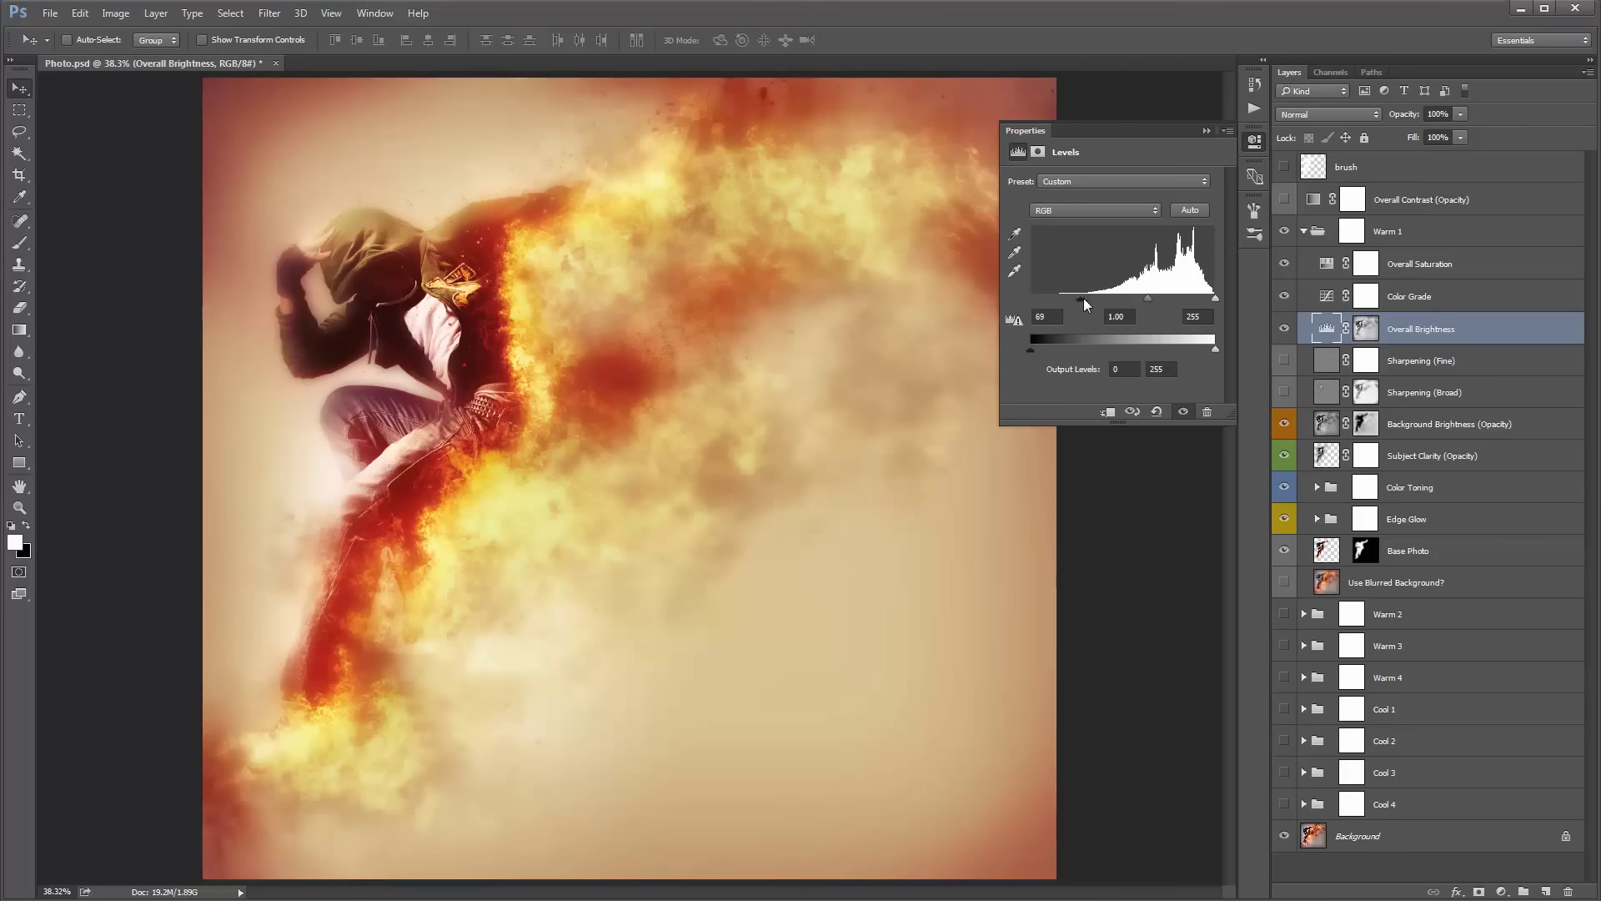
{"action": "left_click_drag", "start_coordinate": [1083, 298], "coordinate": [1066, 298]}
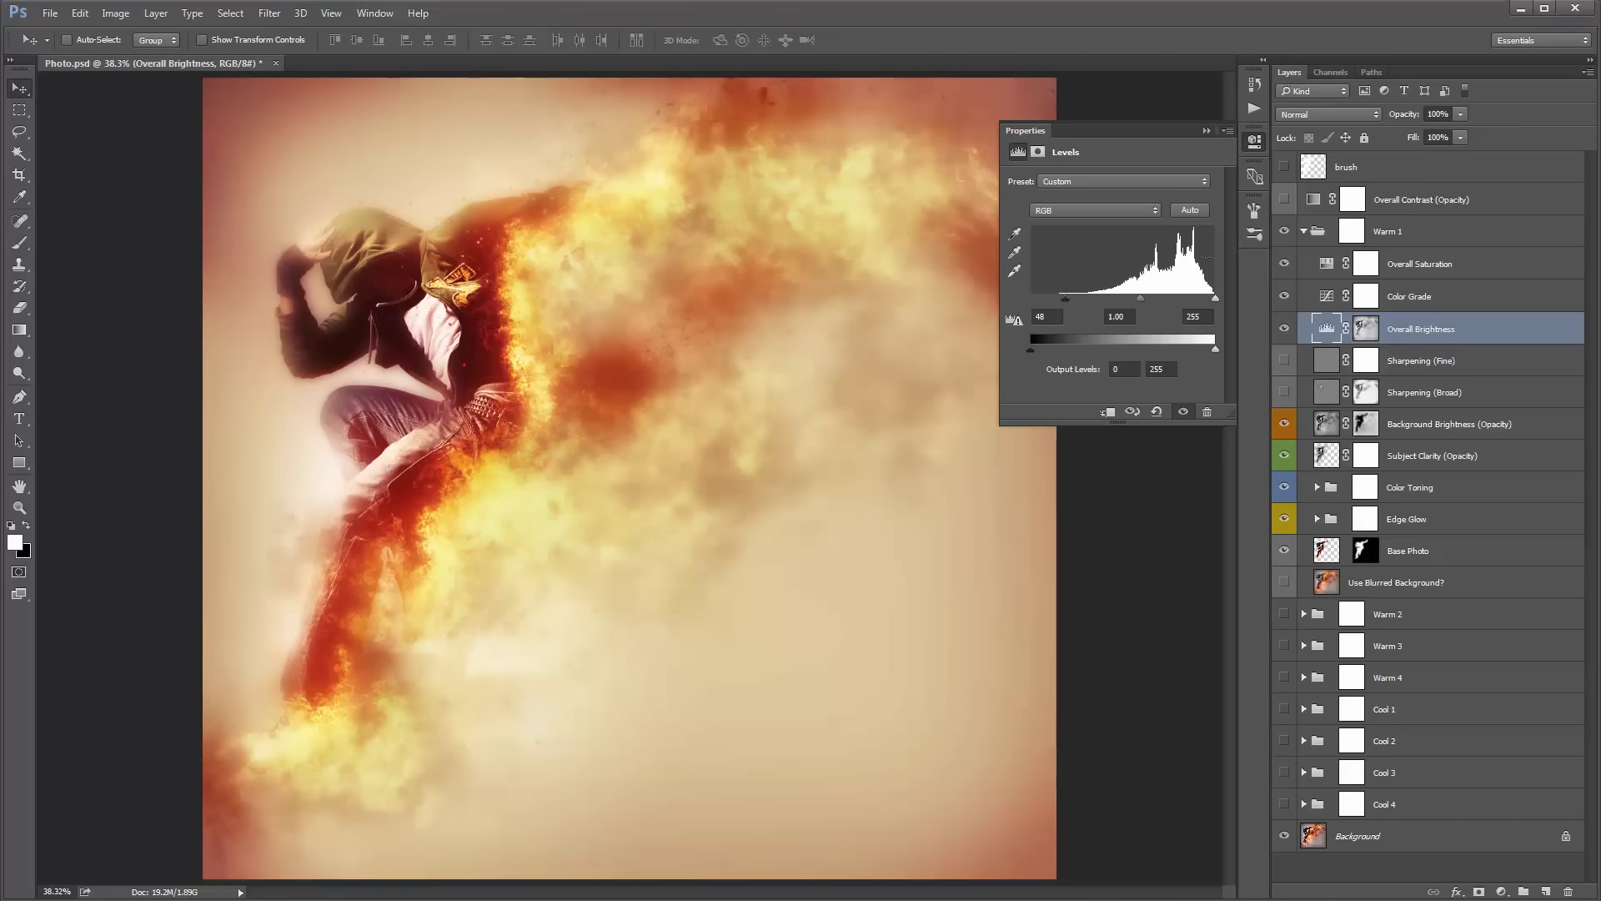
{"action": "left_click", "coordinate": [1207, 130]}
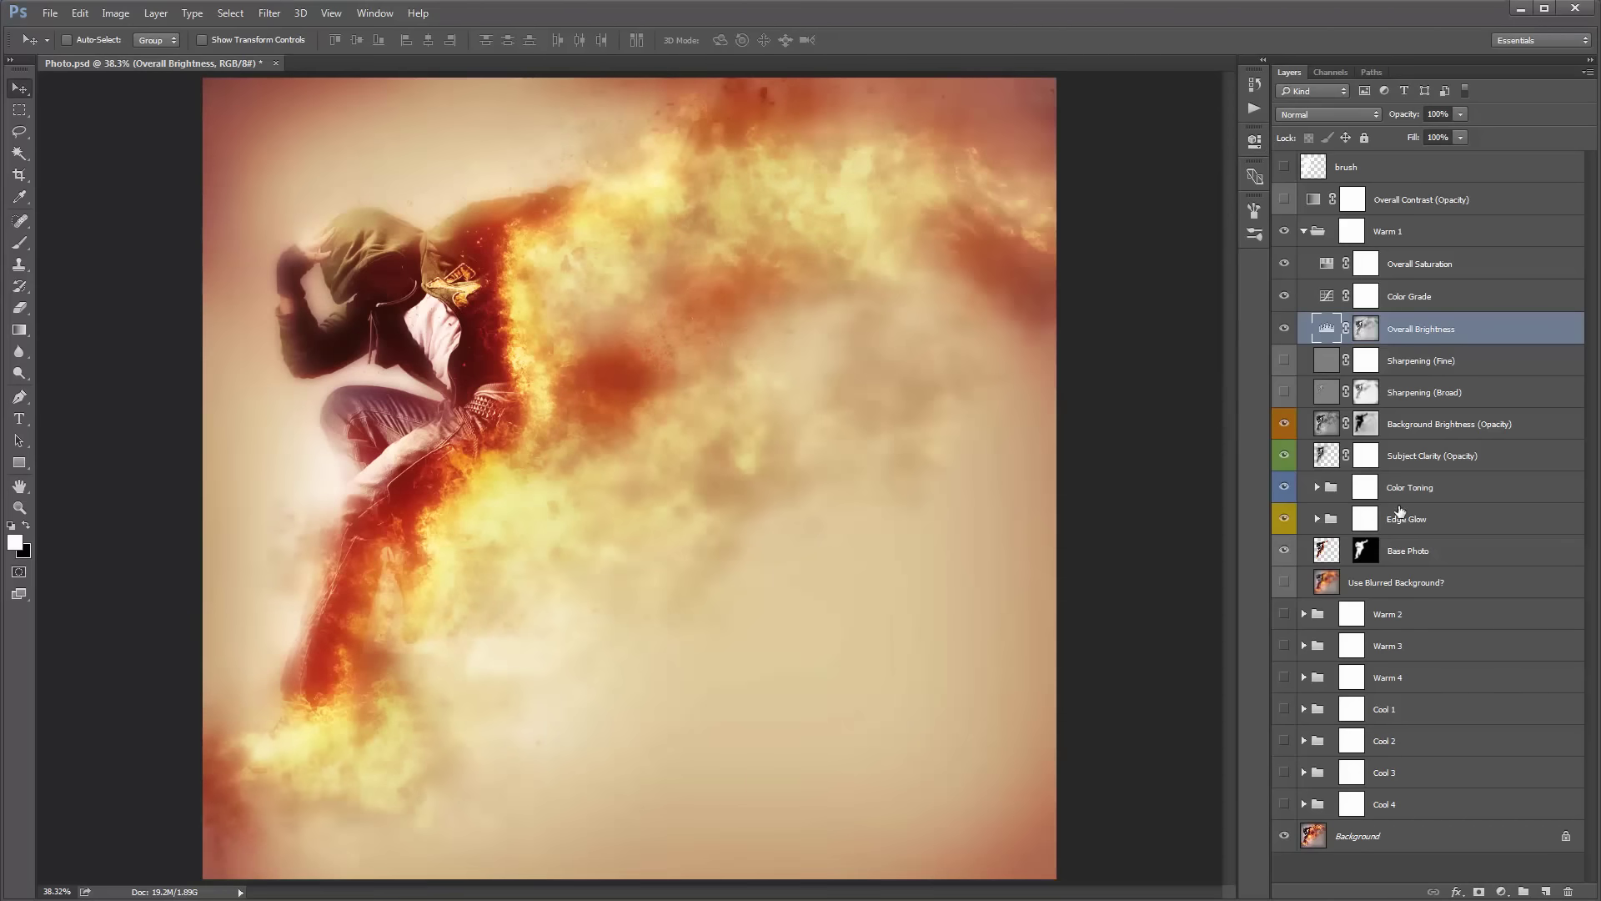
Duplicate the Edge Glow group and reduce the copy's opacity.
{"action": "left_click", "coordinate": [1403, 517]}
{"action": "left_click_drag", "start_coordinate": [1016, 351], "coordinate": [802, 291]}
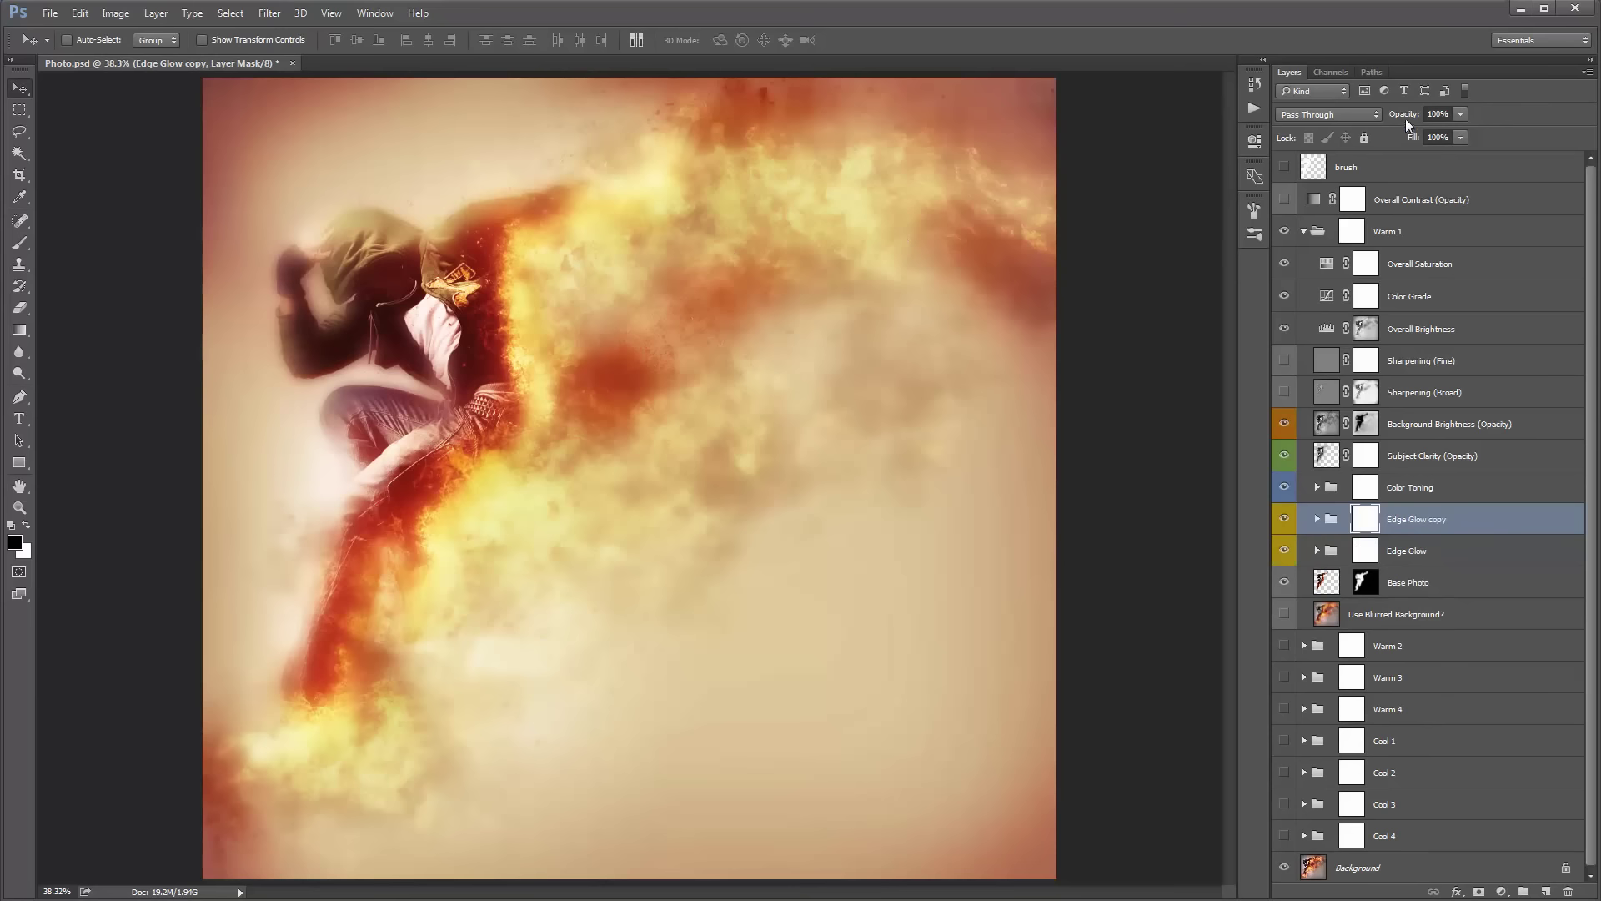
{"action": "left_click_drag", "start_coordinate": [1407, 123], "coordinate": [1370, 122]}
Collapse the Warm 1 group, fill its mask with a black-to-white linear gradient from the image's lower right to upper left, and inspect the mask.
{"action": "left_click", "coordinate": [1305, 231]}
{"action": "left_click", "coordinate": [1352, 239]}
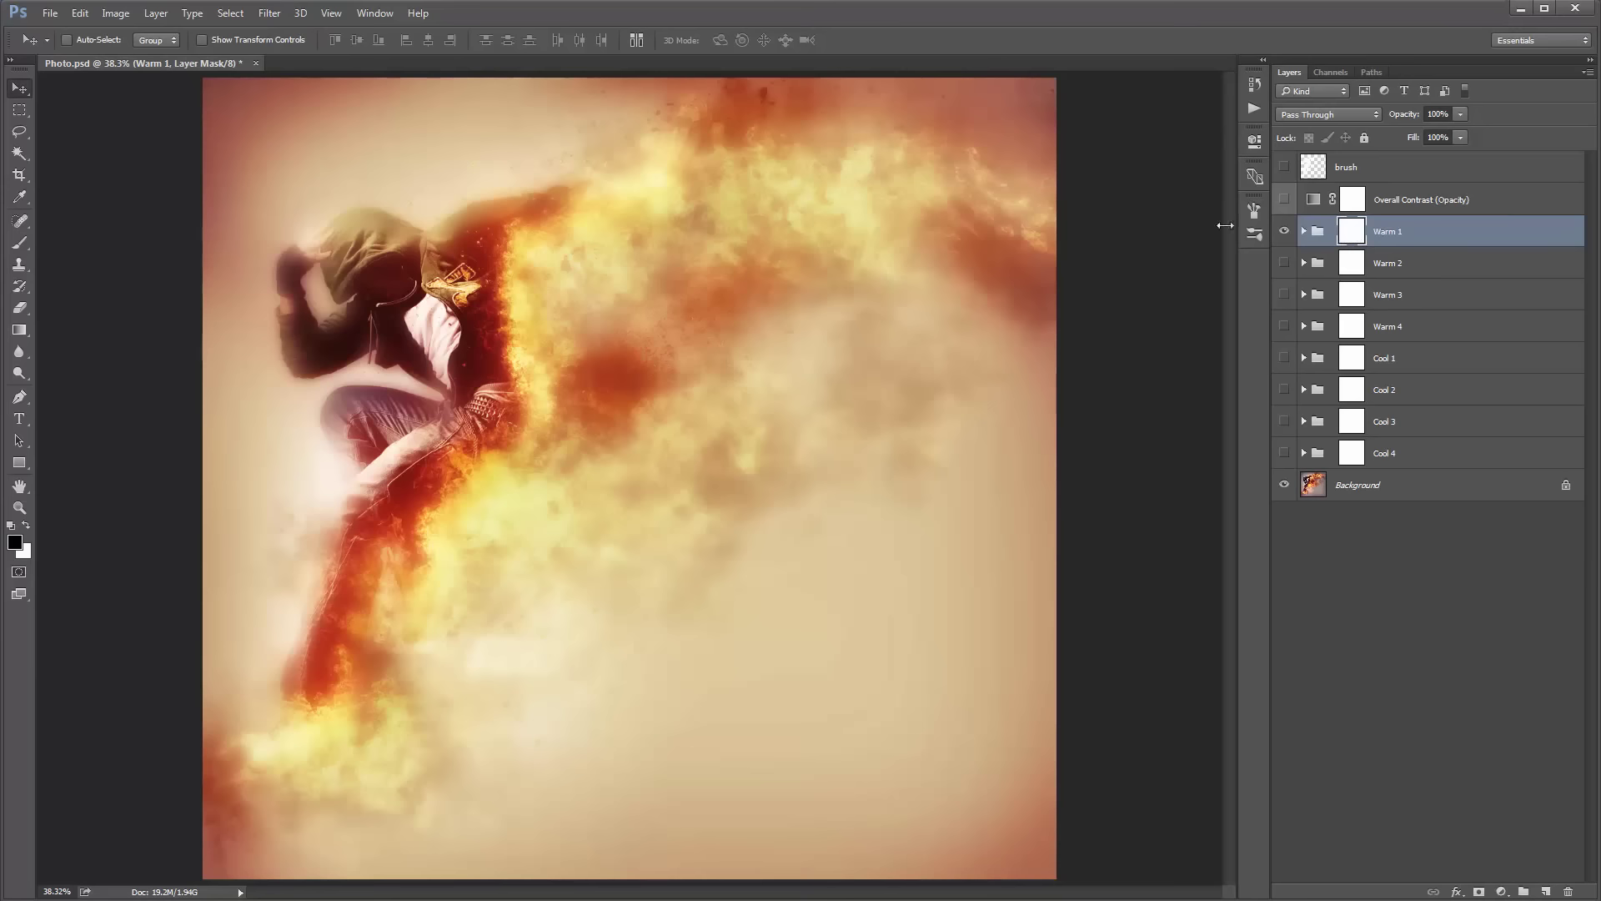
{"action": "key", "text": "g"}
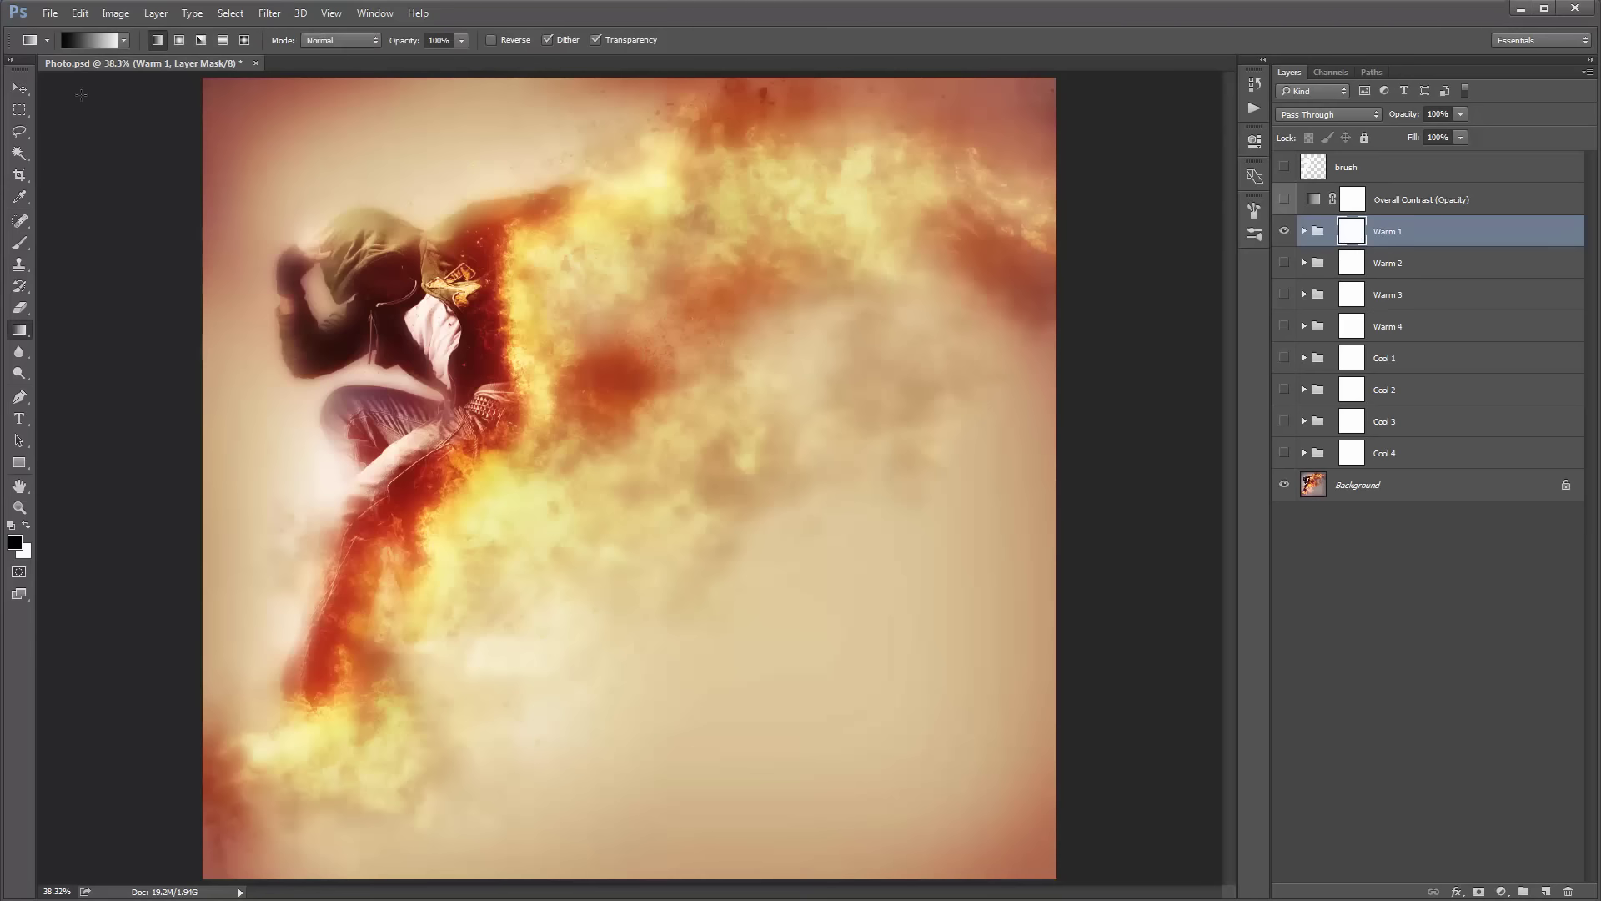
{"action": "left_click", "coordinate": [98, 40]}
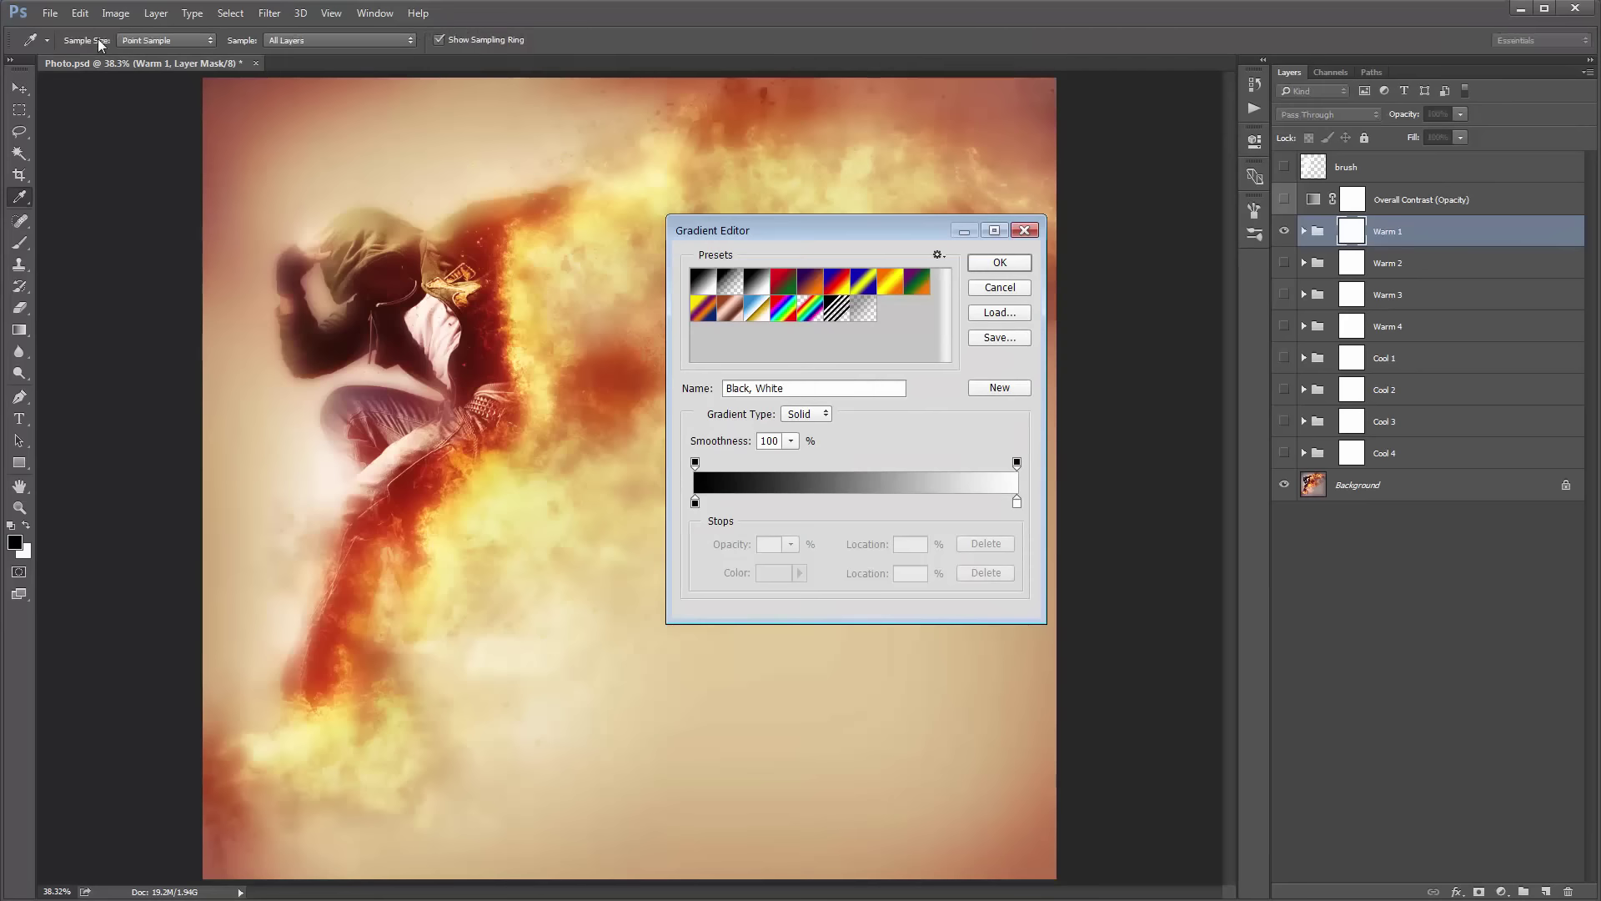
{"action": "left_click", "coordinate": [993, 262]}
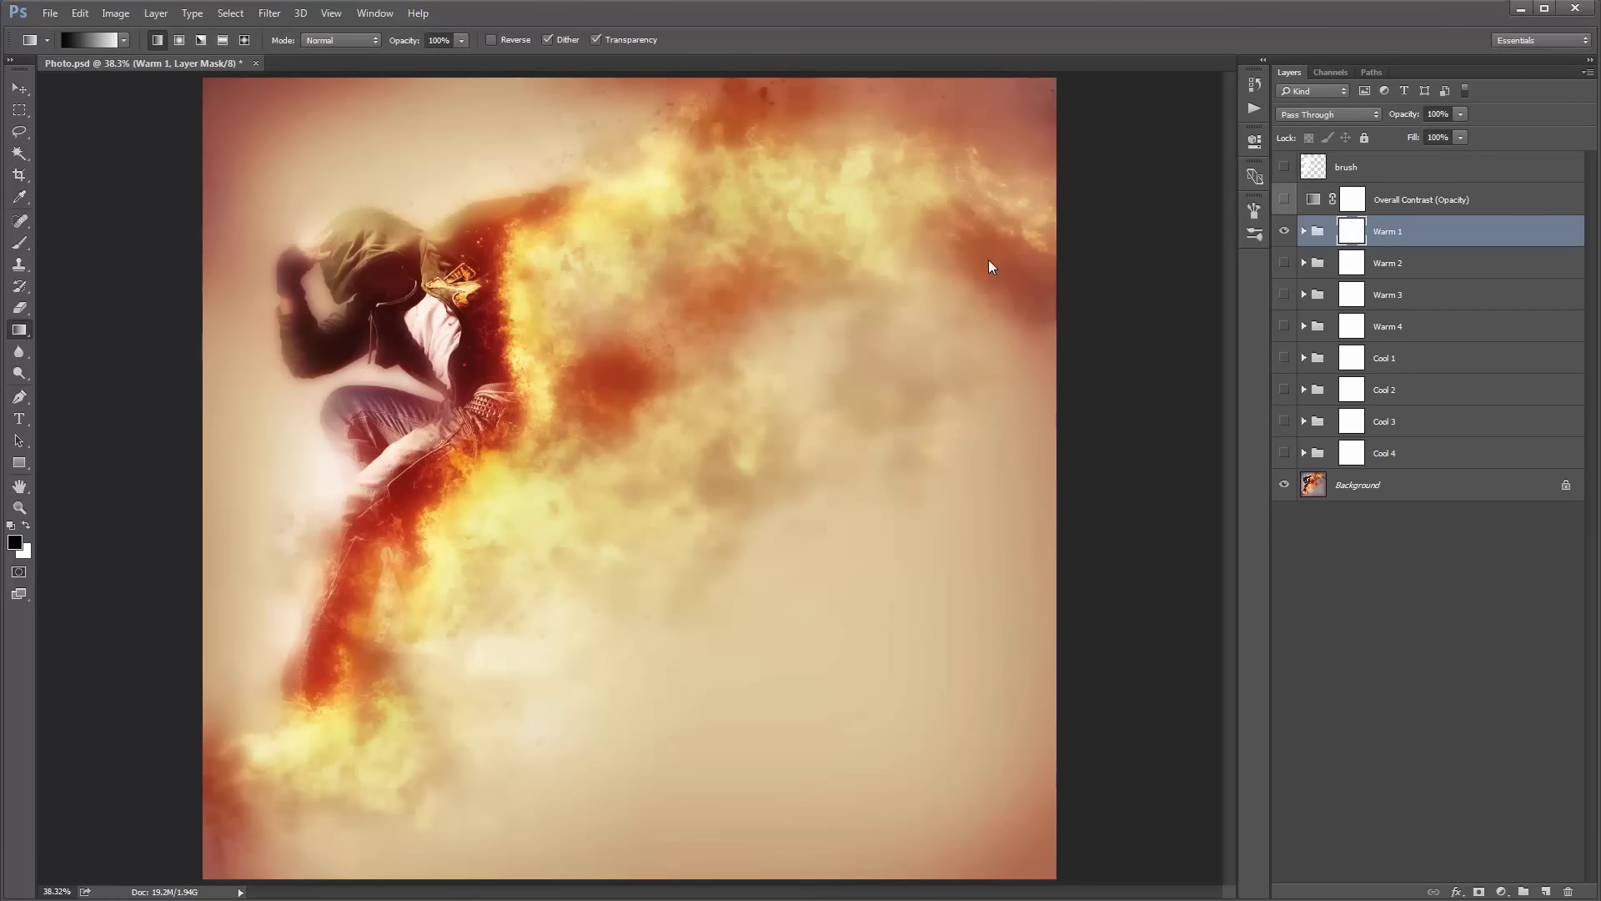
{"action": "left_click", "coordinate": [73, 38]}
{"action": "left_click", "coordinate": [1026, 227]}
{"action": "left_click_drag", "start_coordinate": [917, 779], "coordinate": [336, 173]}
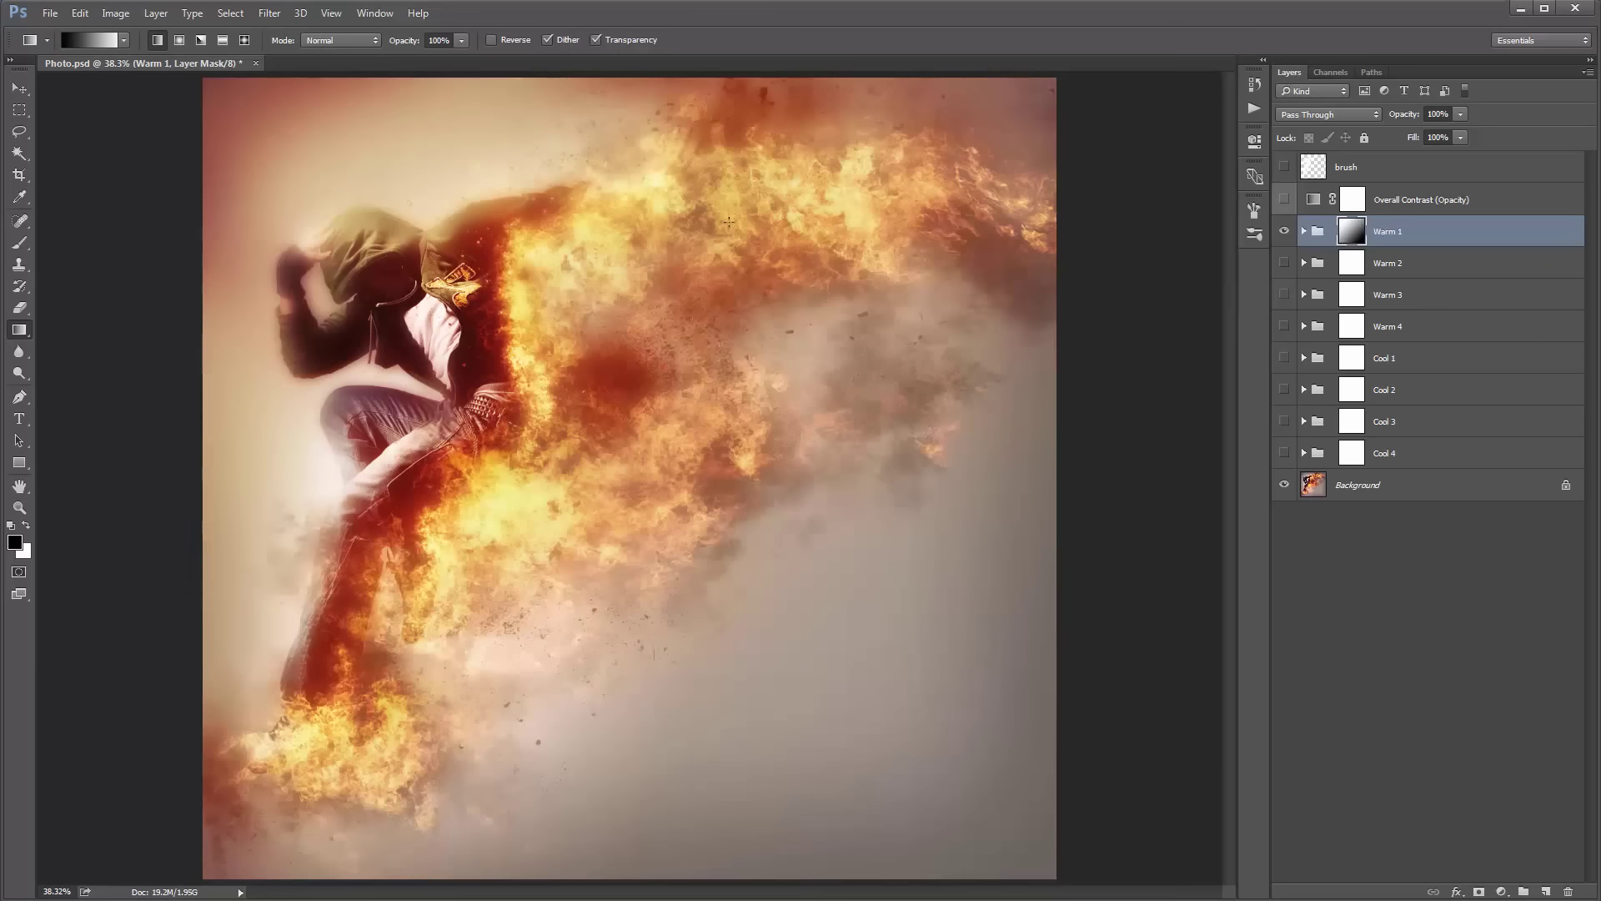
{"action": "left_click", "coordinate": [1360, 233], "text": "alt"}
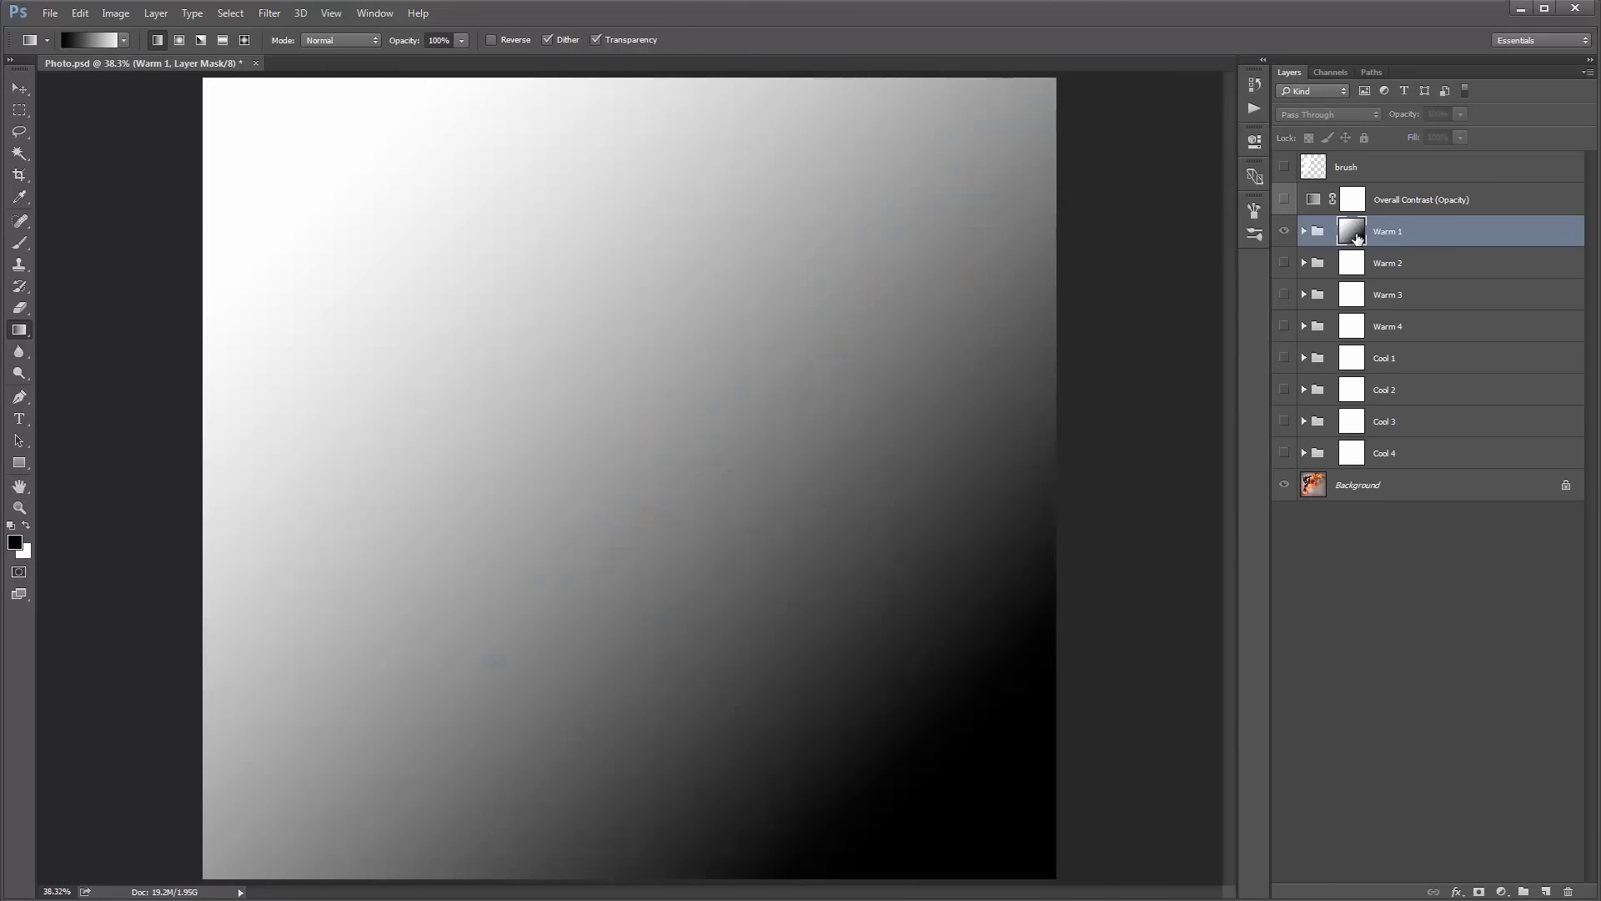
{"action": "left_click", "coordinate": [1319, 233]}
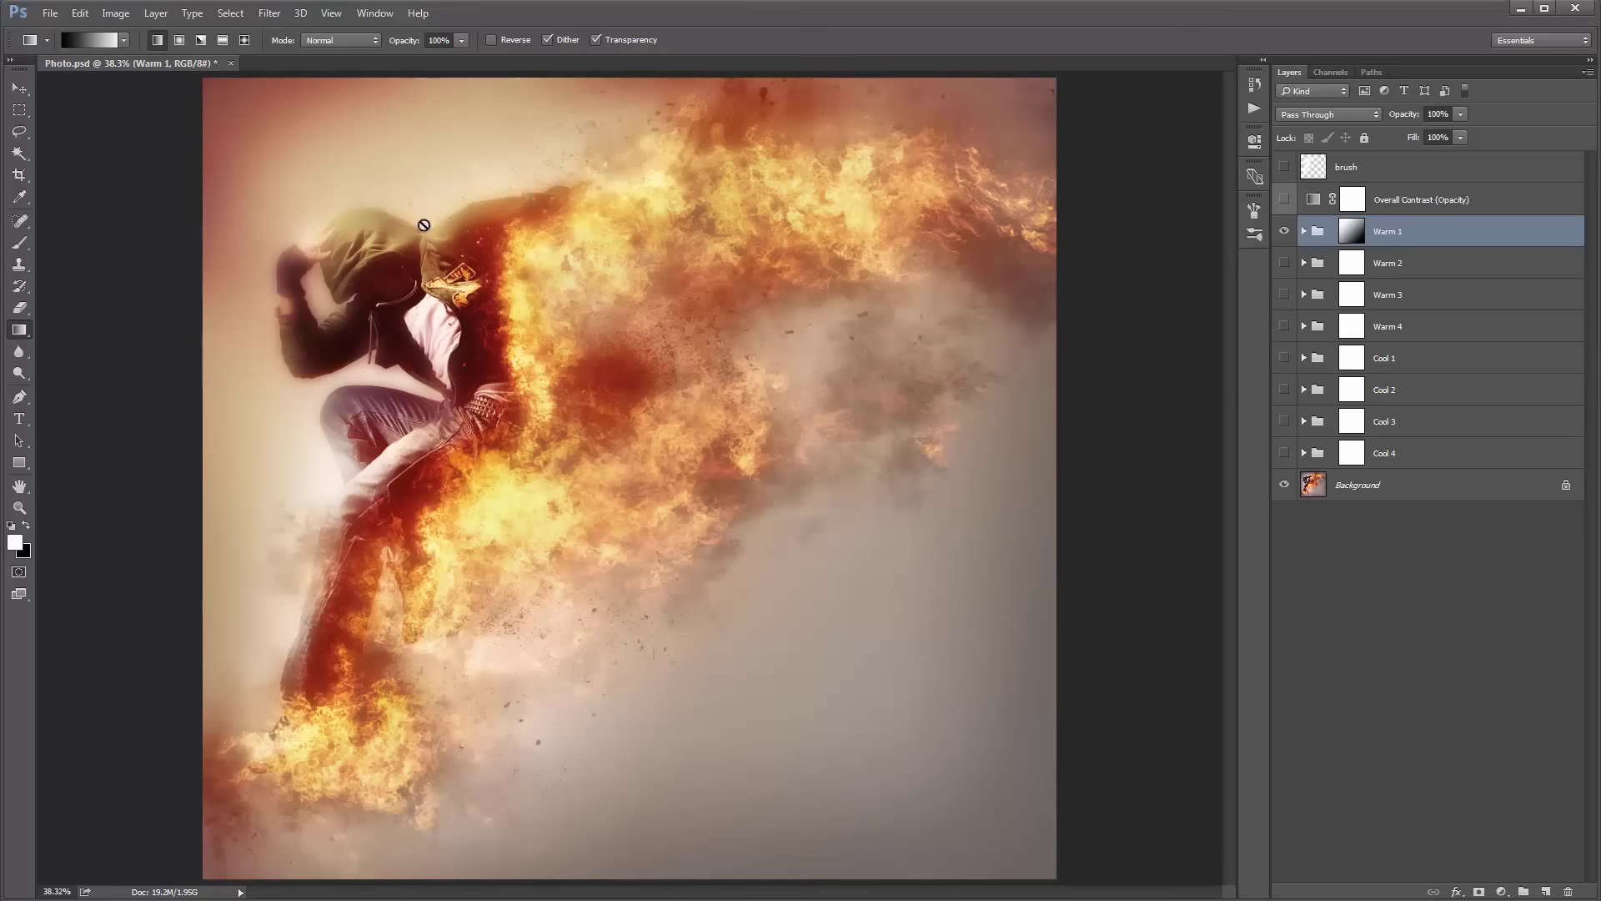
Redraw the Warm 1 mask's black-to-white gradient from near the image centre toward its upper-left corner.
{"action": "left_click", "coordinate": [1351, 234]}
{"action": "left_click_drag", "start_coordinate": [683, 433], "coordinate": [523, 264]}
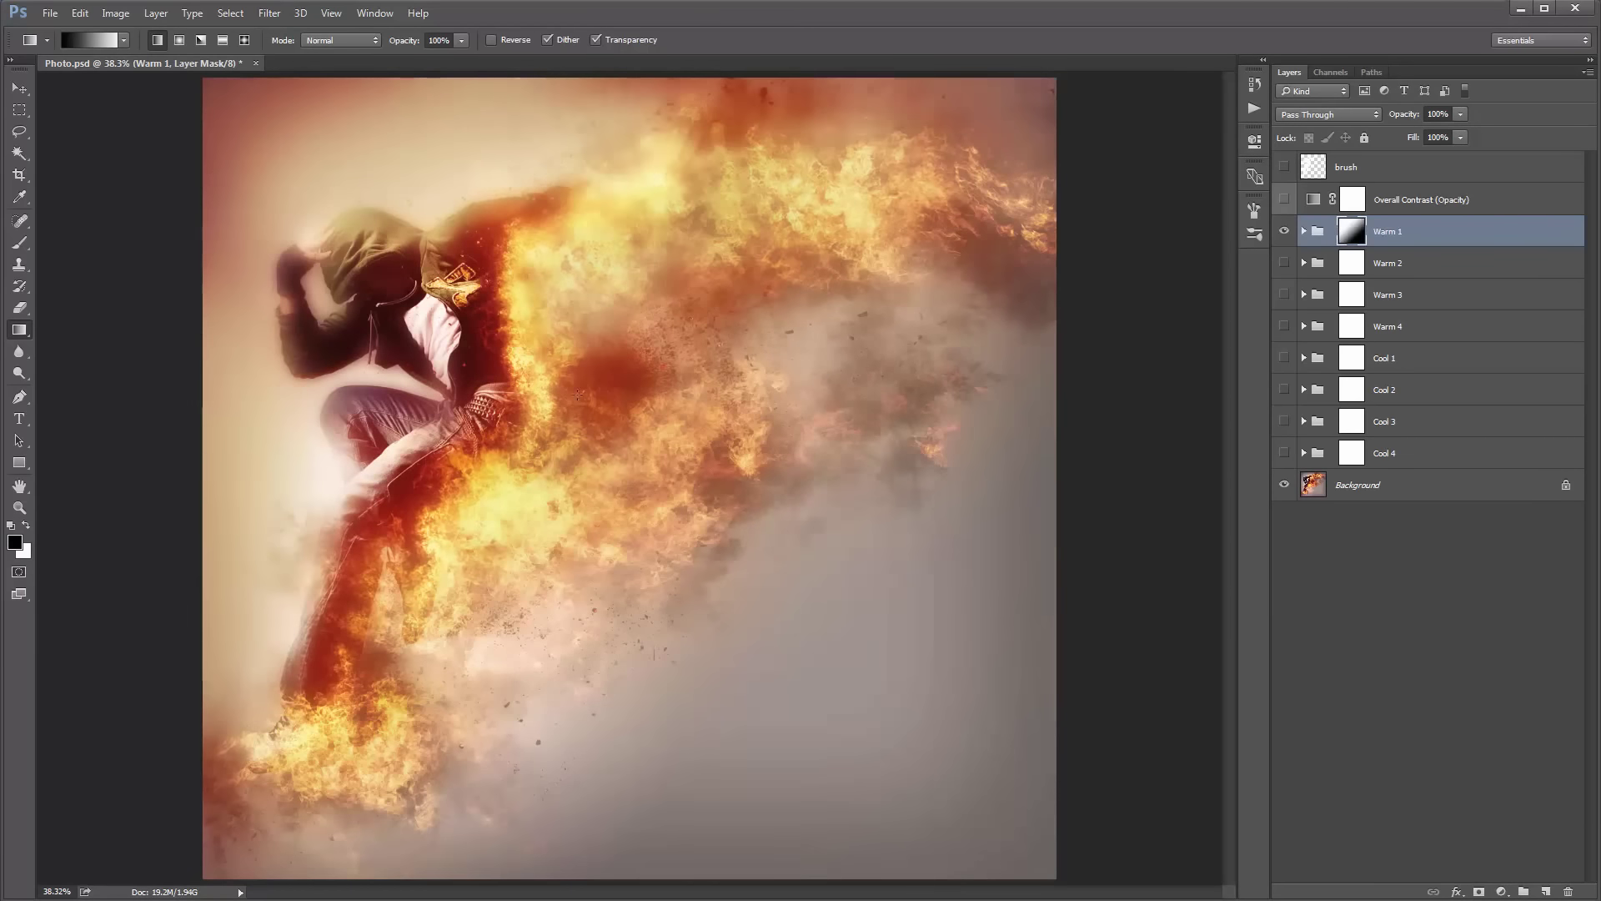
{"action": "left_click_drag", "start_coordinate": [578, 393], "coordinate": [276, 146]}
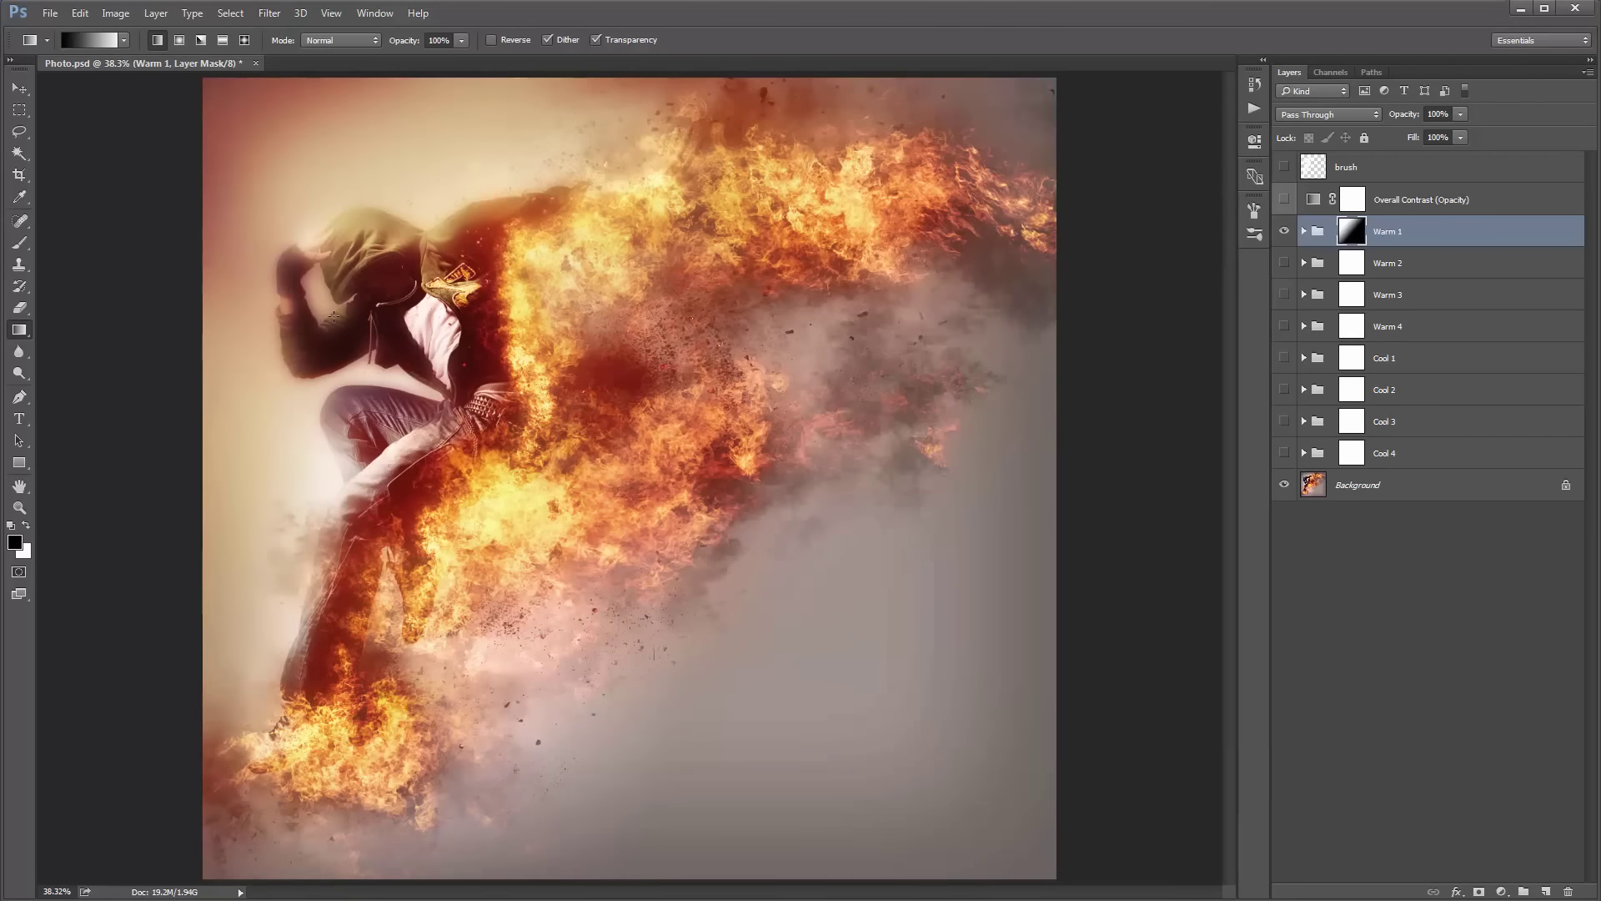
{"action": "key", "text": "v"}
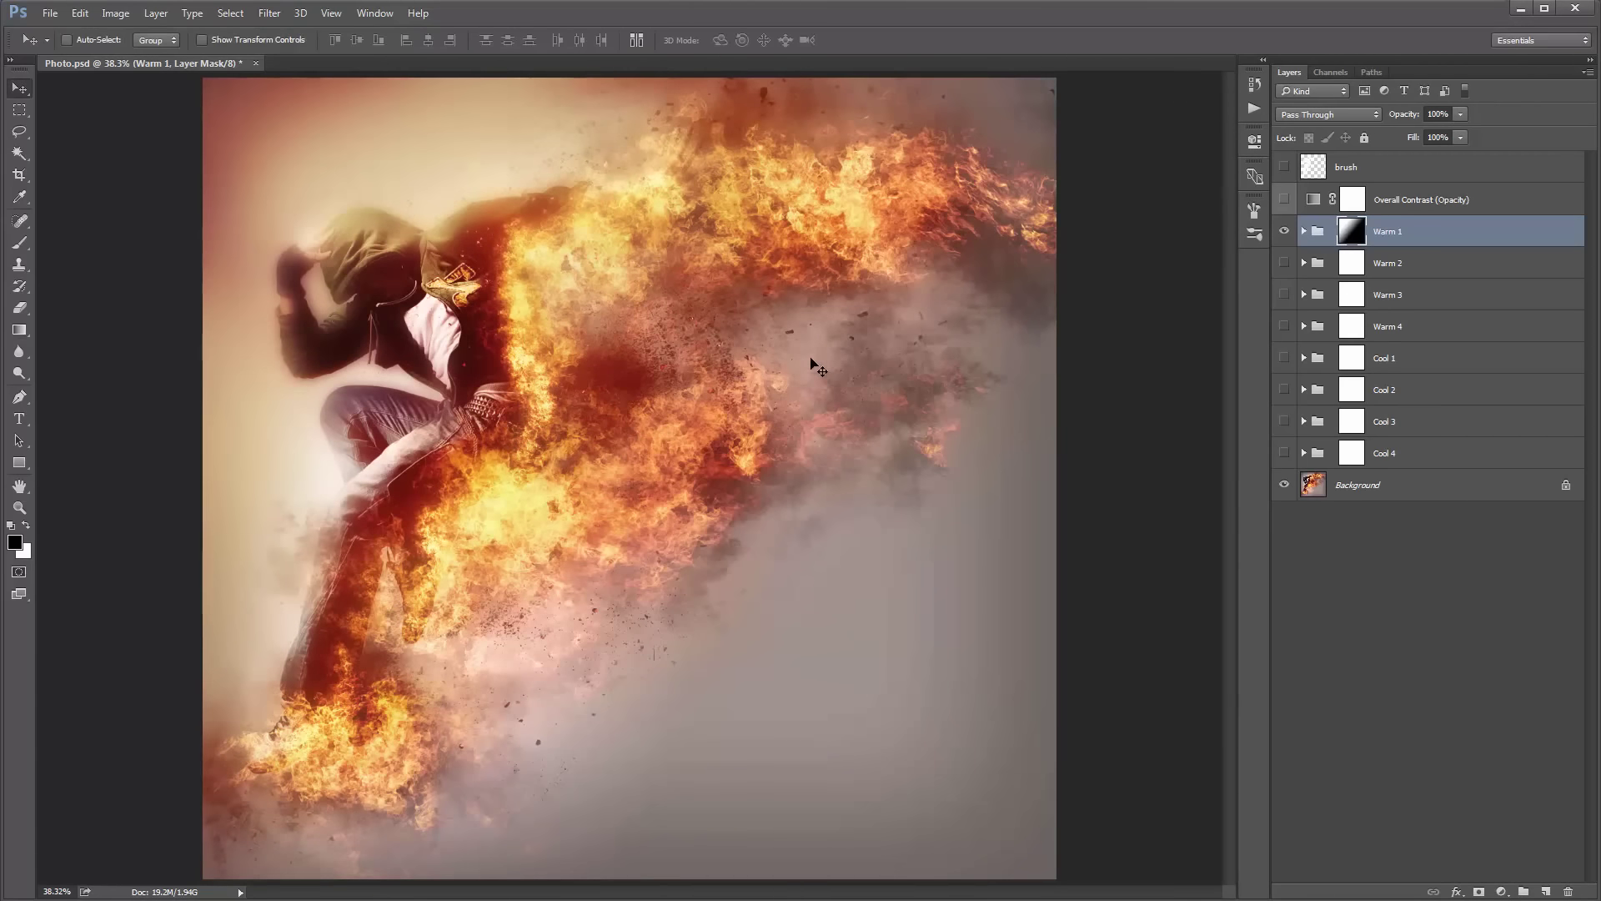
Try adding gradients to the Warm 1 mask with the Gradient tool in Lighten mode, undoing each attempt.
{"action": "key", "text": "g"}
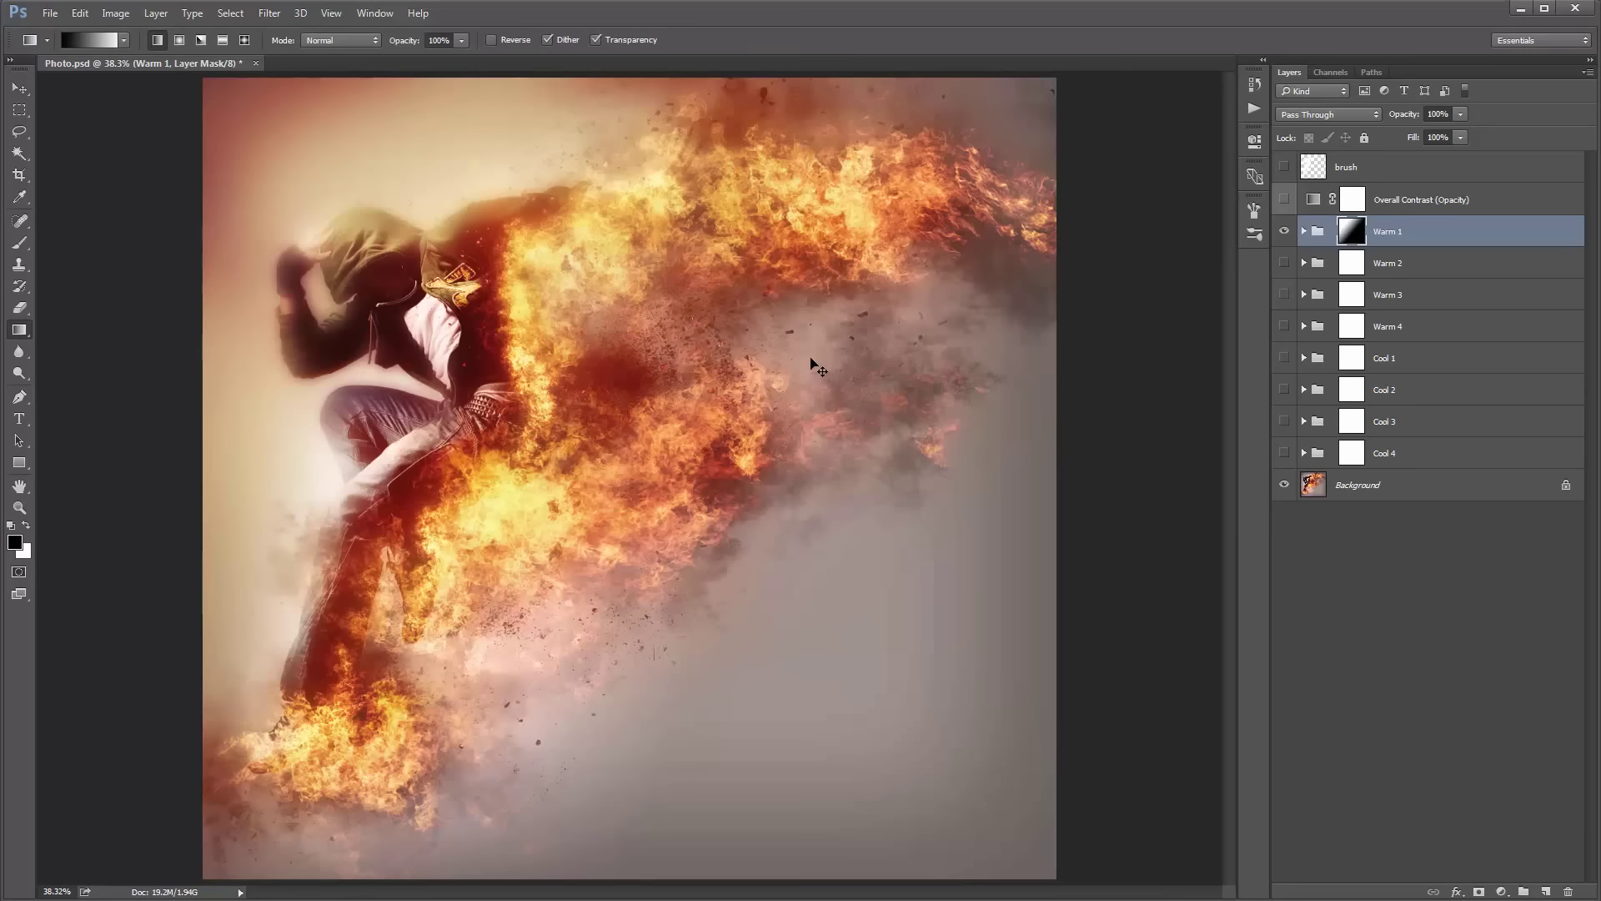
{"action": "left_click", "coordinate": [336, 40]}
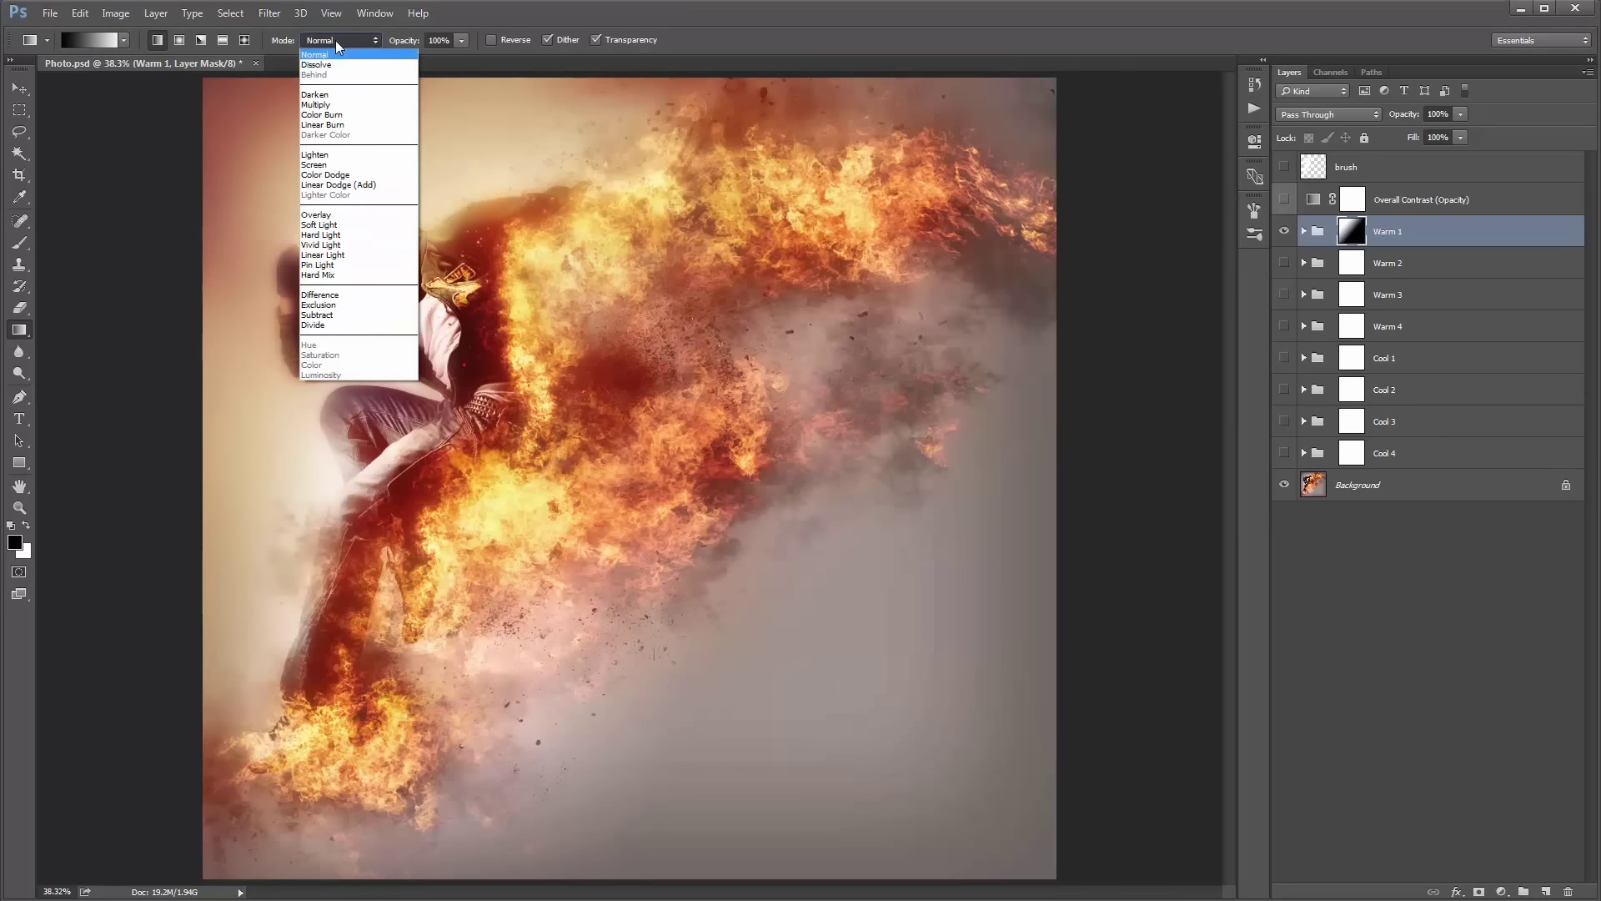
{"action": "left_click", "coordinate": [333, 156]}
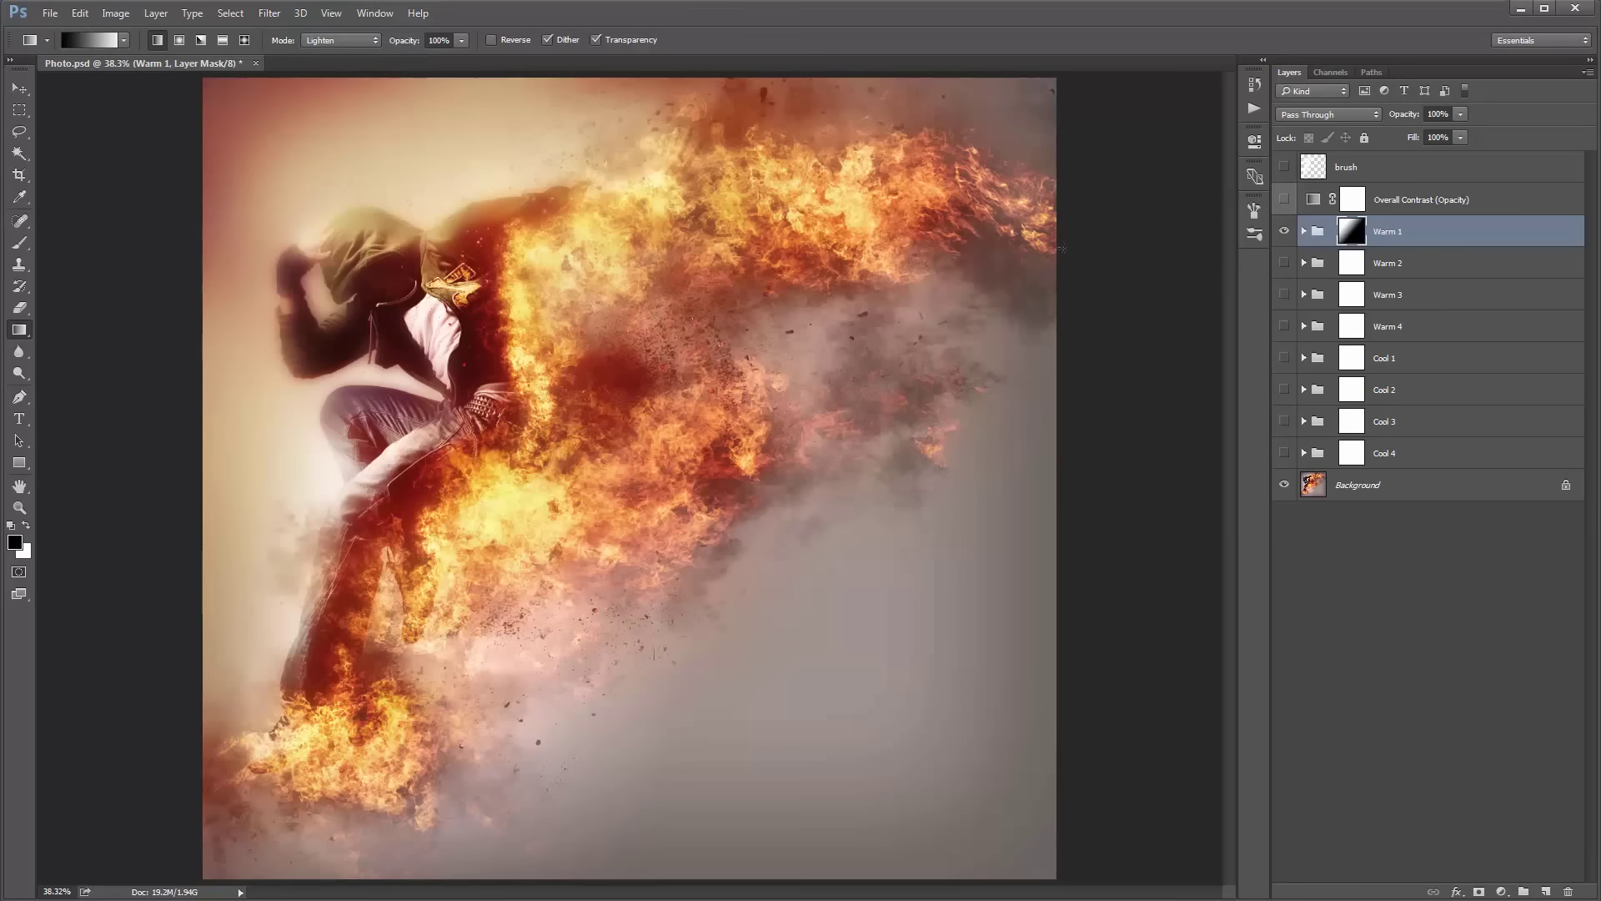
{"action": "key", "text": "ctrl+z"}
{"action": "key", "text": "ctrl+z"}
{"action": "left_click_drag", "start_coordinate": [893, 395], "coordinate": [892, 602]}
{"action": "key", "text": "ctrl+z"}
{"action": "key", "text": "ctrl+z"}
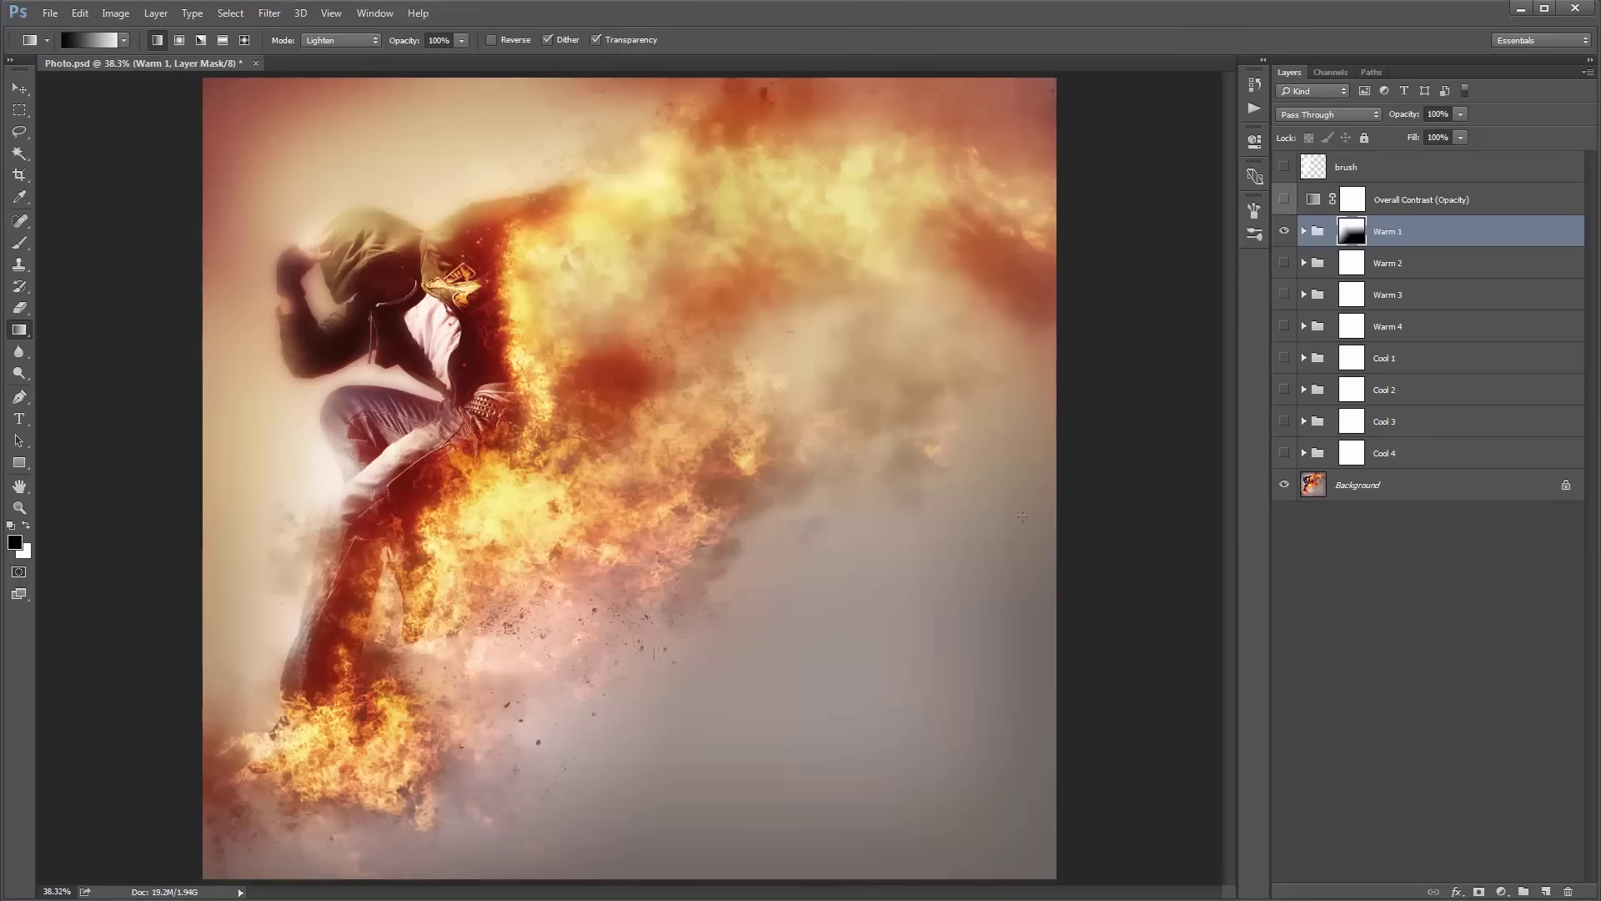
{"action": "key", "text": "ctrl+z"}
{"action": "key", "text": "ctrl+alt+z"}
{"action": "key", "text": "ctrl+z"}
{"action": "key", "text": "ctrl+z"}
{"action": "key", "text": "ctrl+z"}
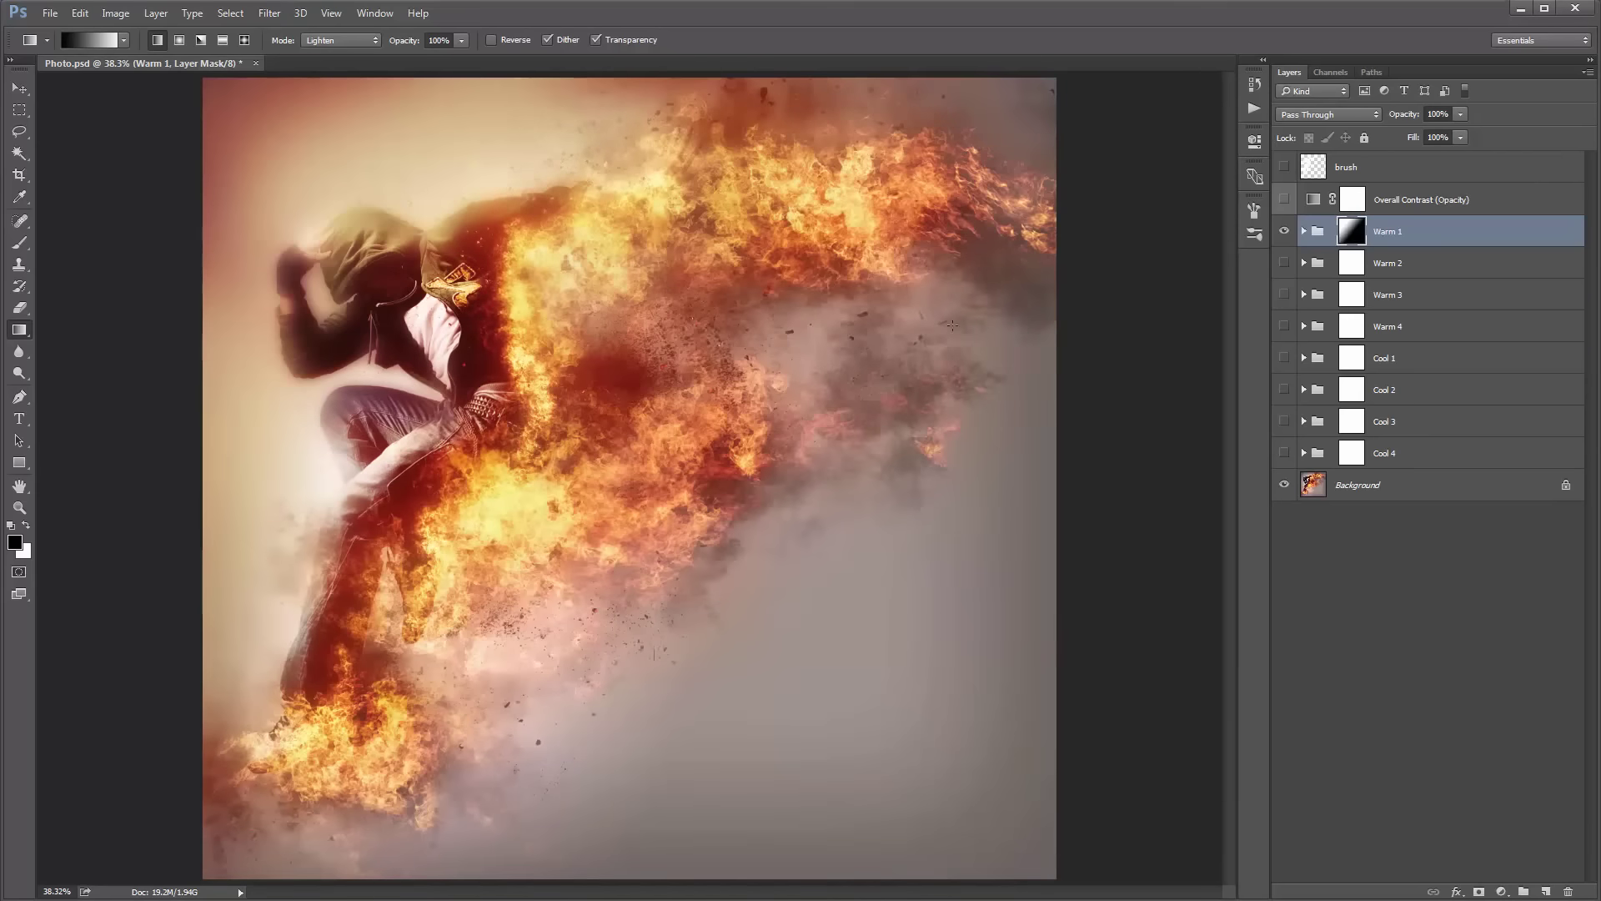
{"action": "key", "text": "ctrl+z"}
{"action": "key", "text": "ctrl+z"}
{"action": "key", "text": "ctrl+z"}
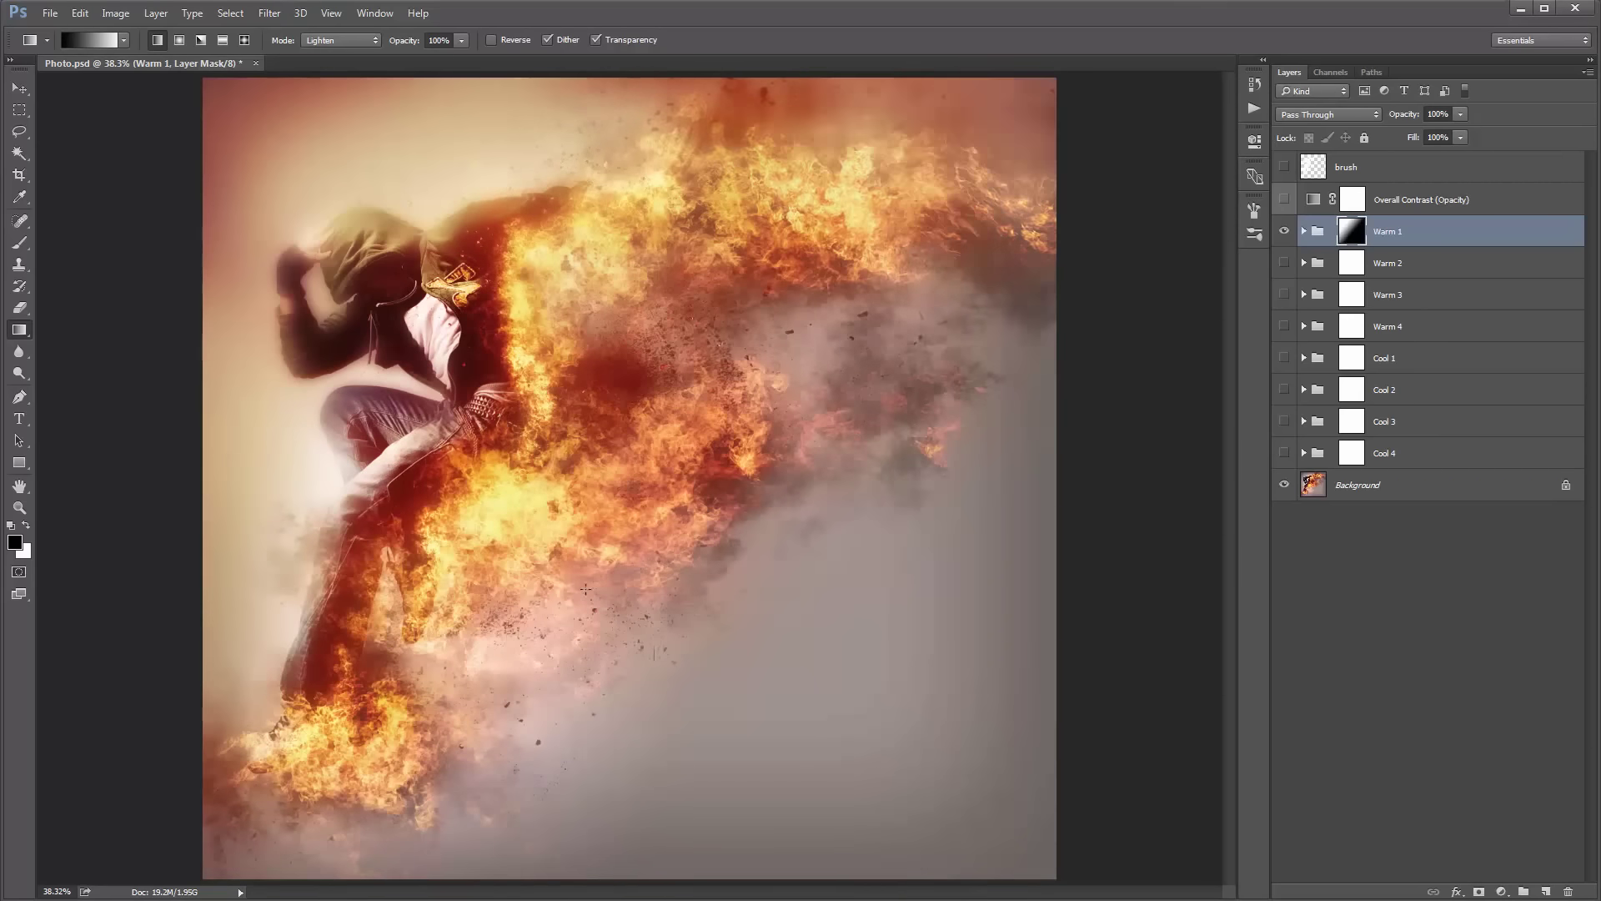
{"action": "key", "text": "ctrl+z"}
{"action": "key", "text": "ctrl+alt+z"}
{"action": "key", "text": "ctrl+z"}
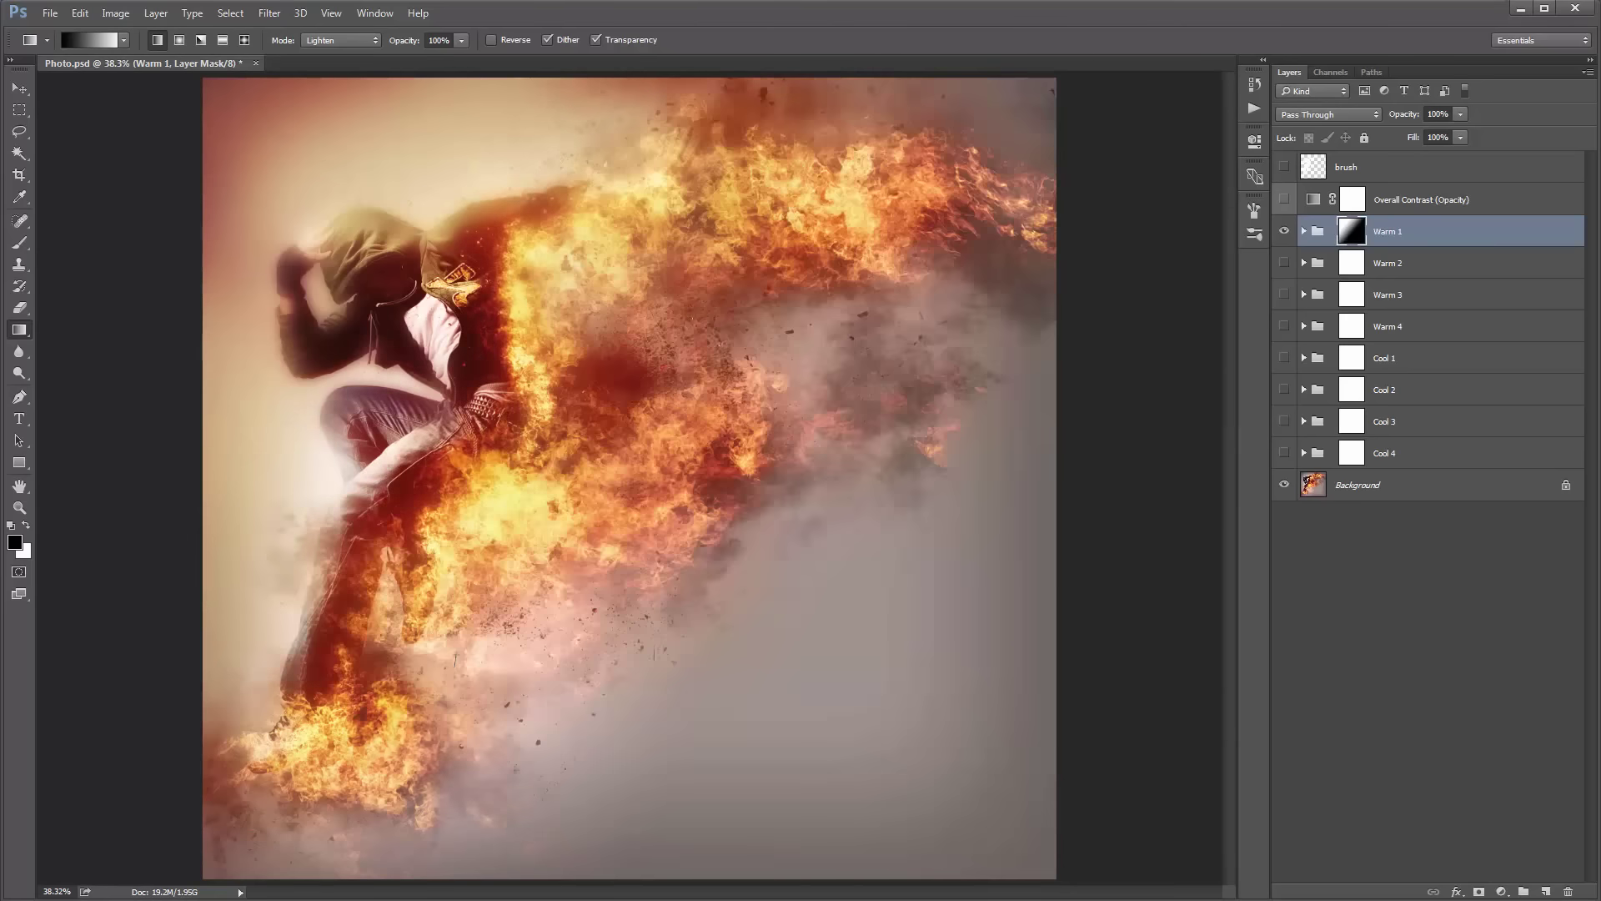
{"action": "key", "text": "ctrl+z"}
Try replacing the Warm 1 mask with gradients from different directions in Normal mode, undoing the attempts.
{"action": "left_click", "coordinate": [372, 40]}
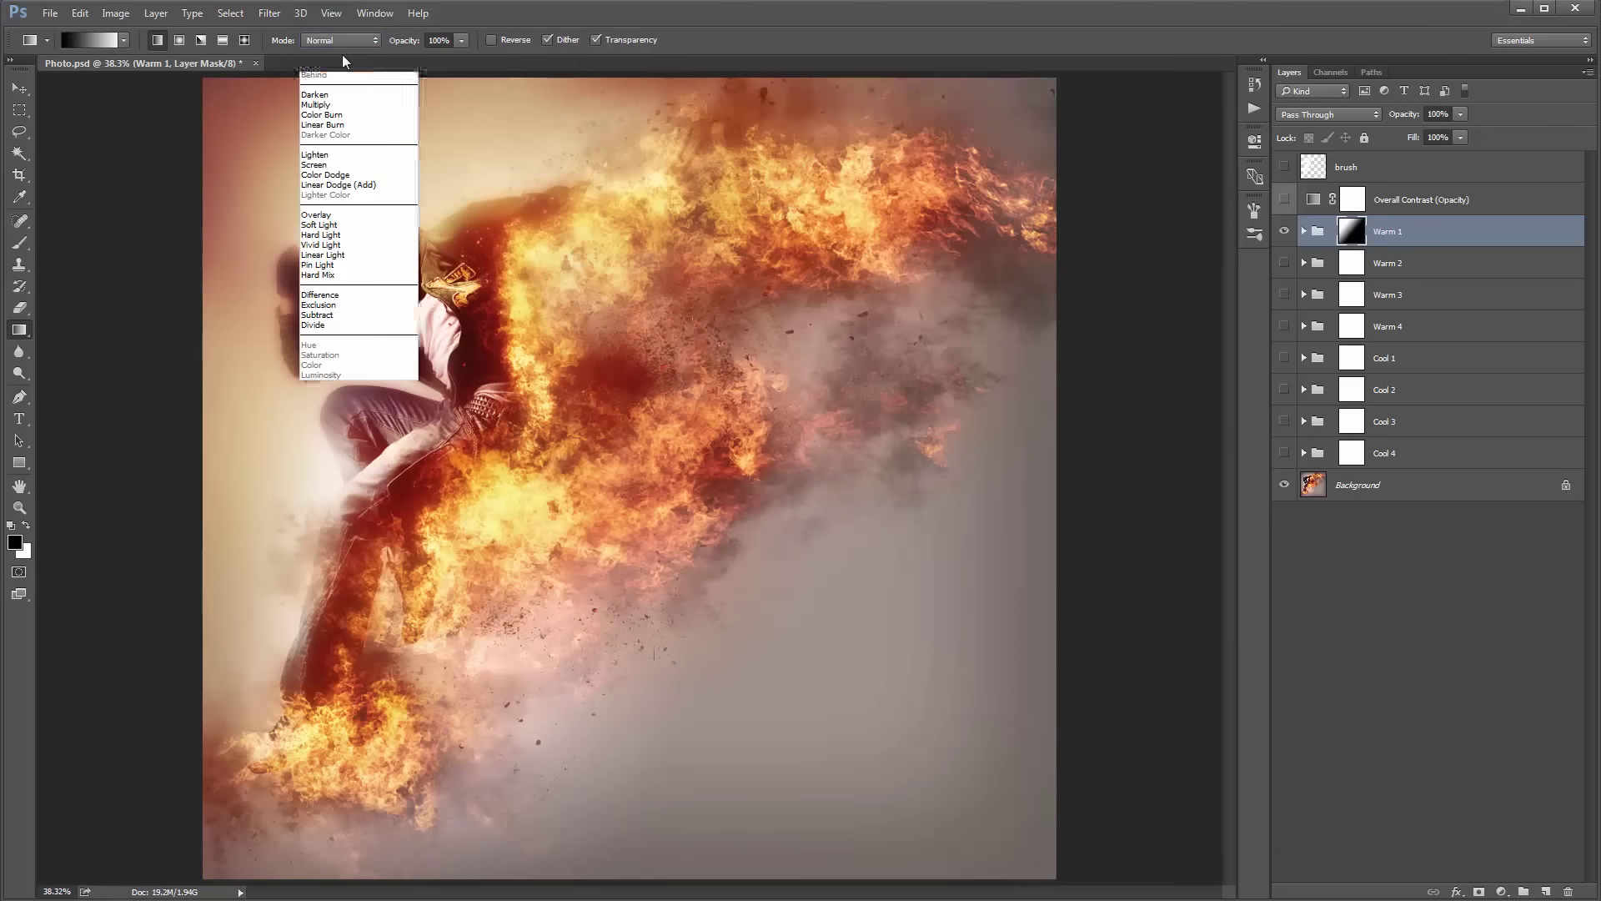
{"action": "left_click", "coordinate": [344, 53]}
{"action": "key", "text": "ctrl+z"}
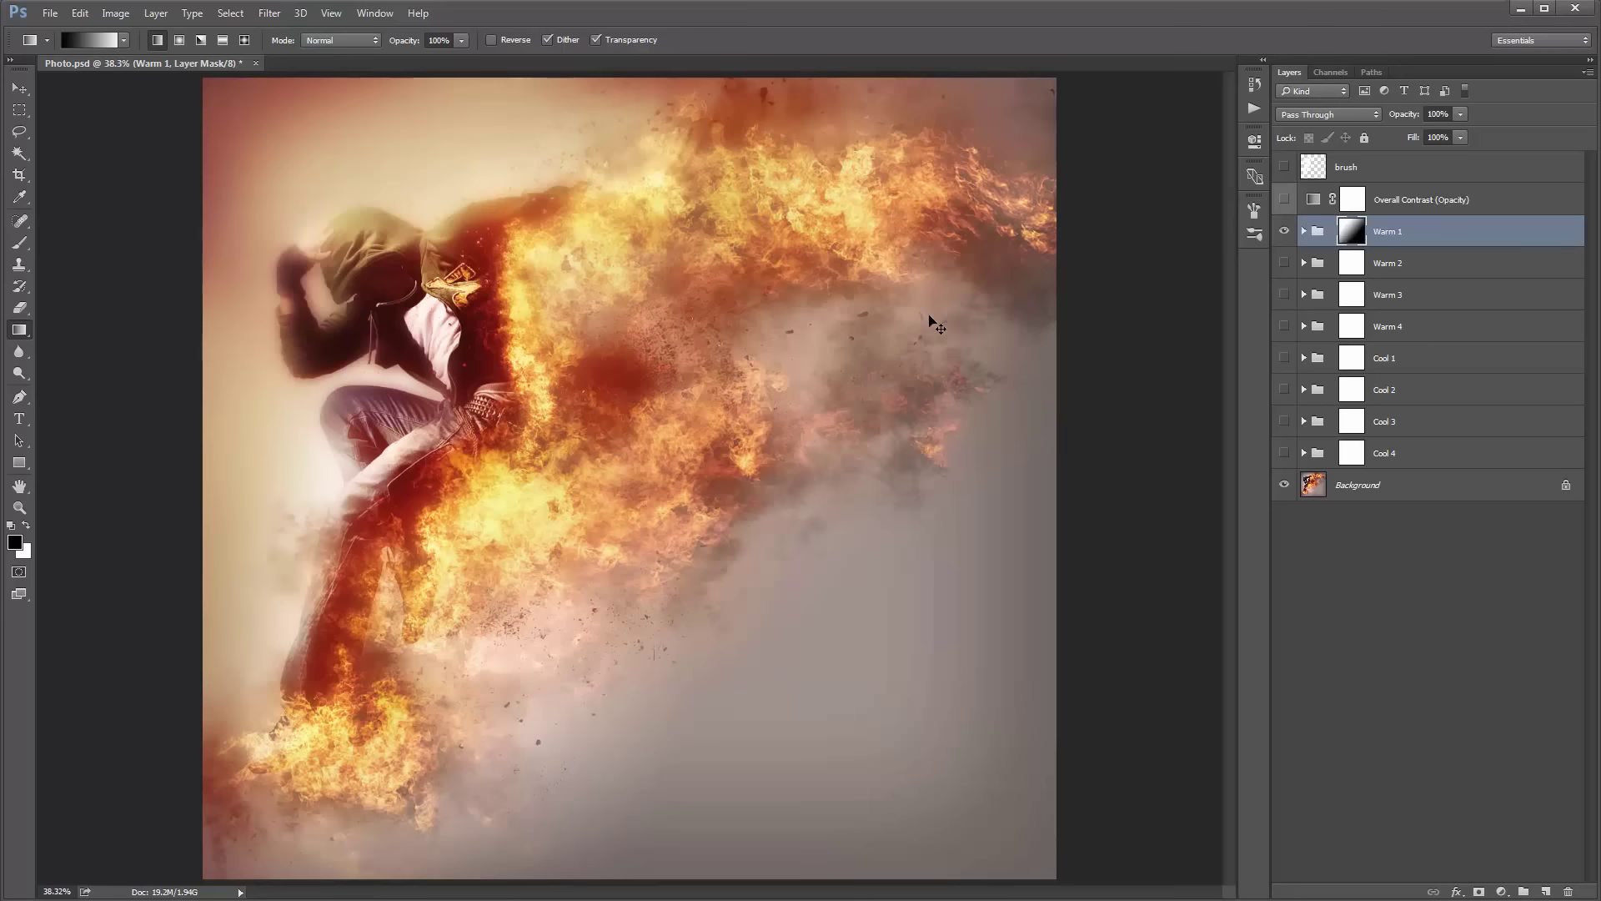
{"action": "key", "text": "ctrl+z"}
{"action": "key", "text": "ctrl+z"}
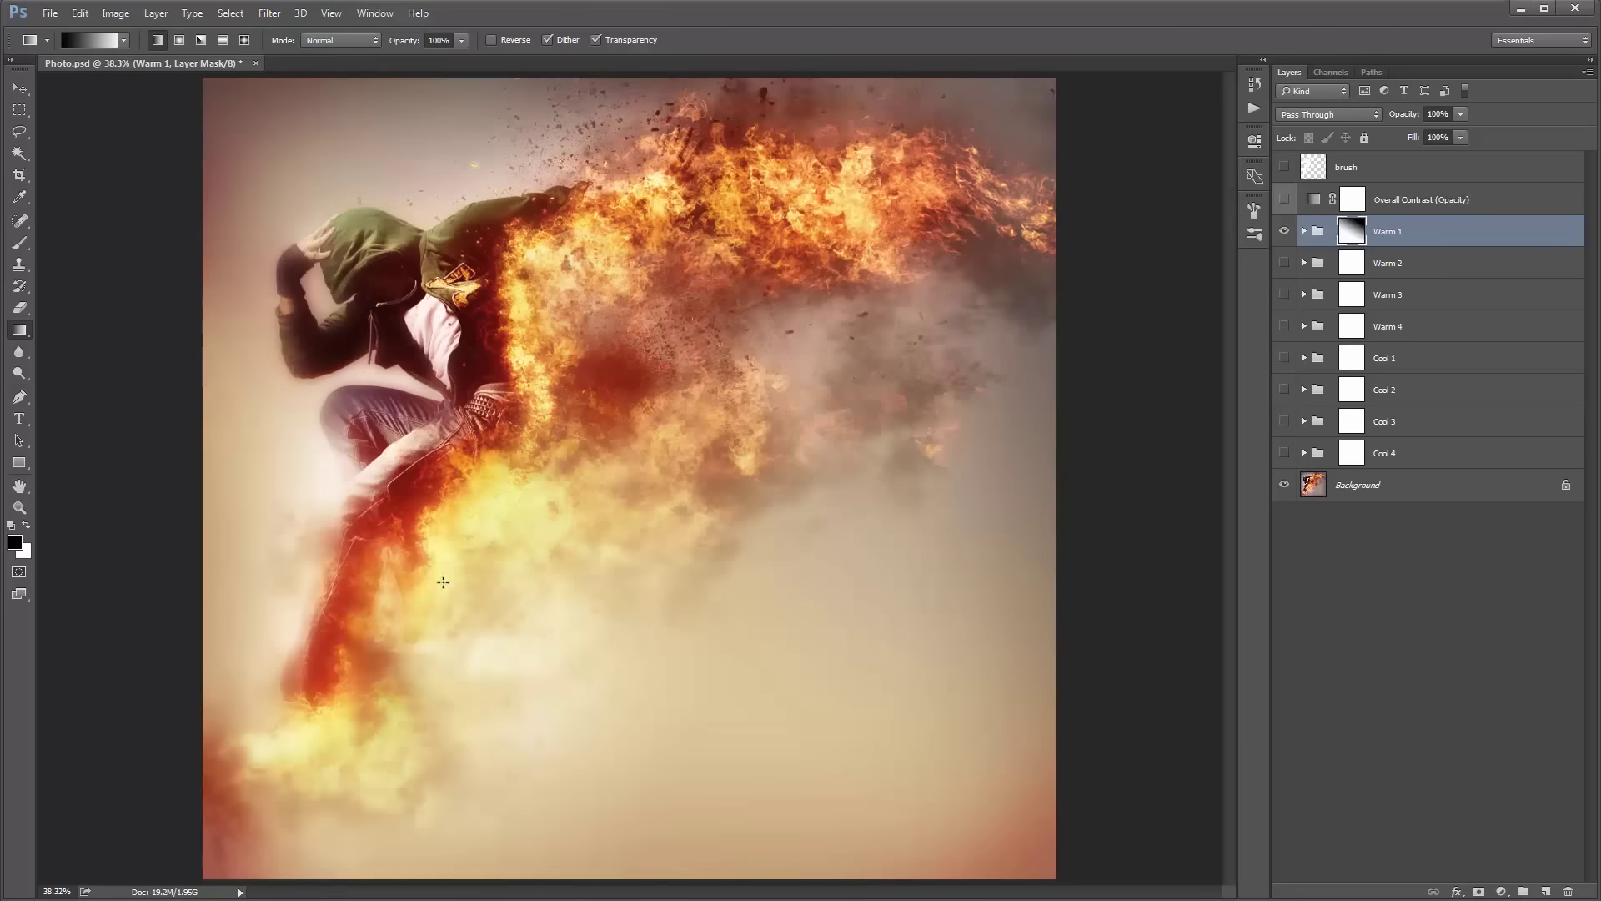
{"action": "key", "text": "ctrl+z"}
{"action": "key", "text": "ctrl+z"}
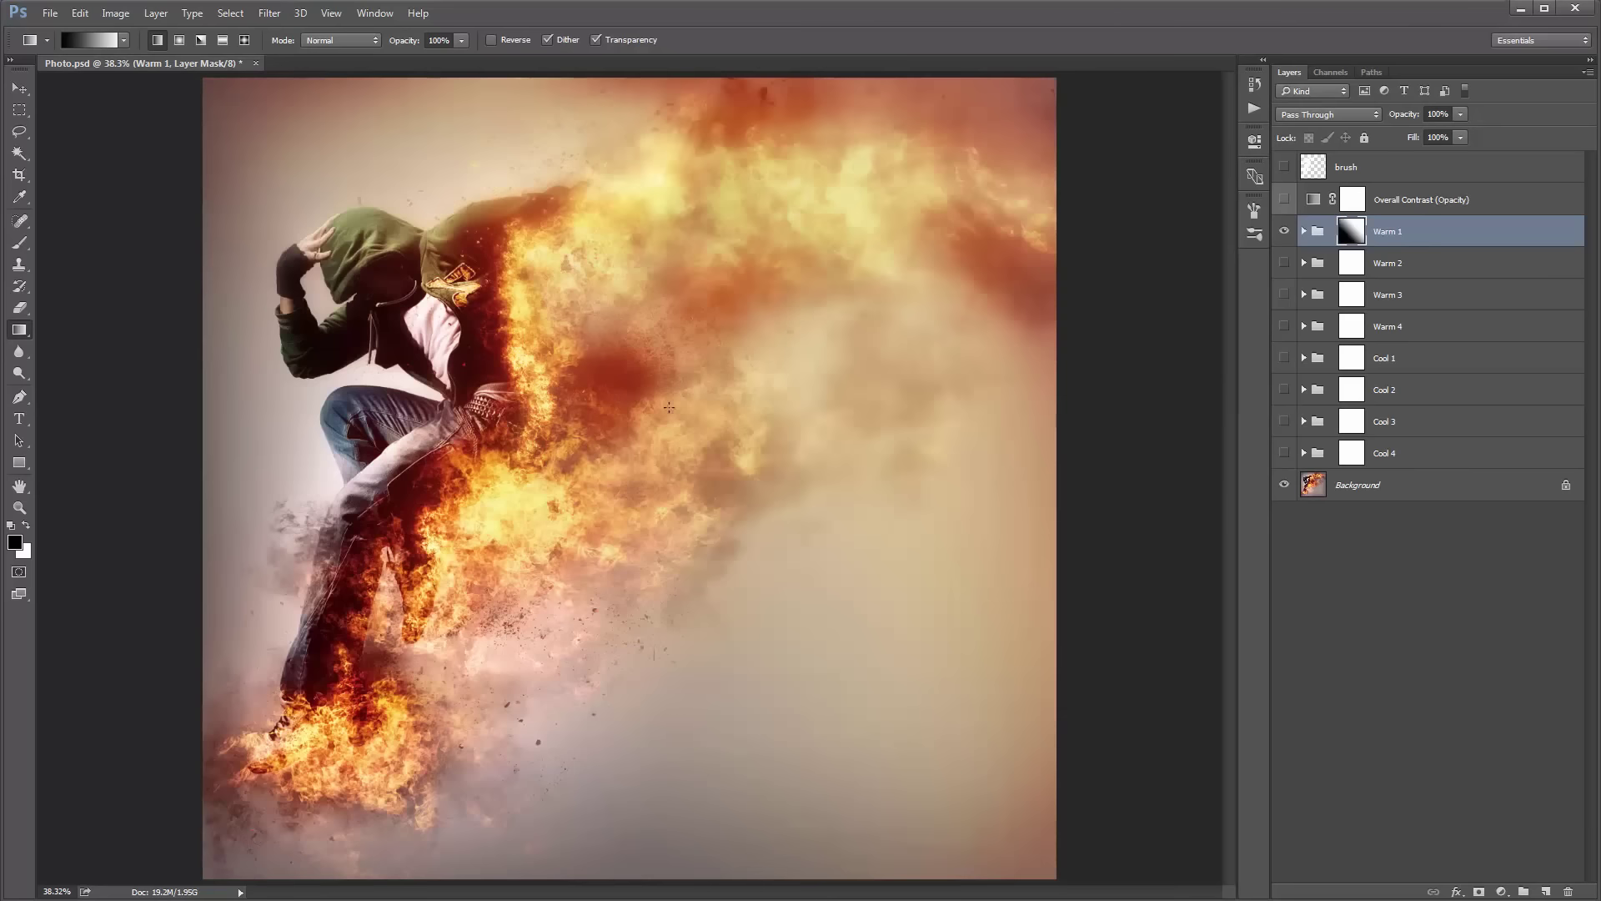
{"action": "key", "text": "ctrl+z"}
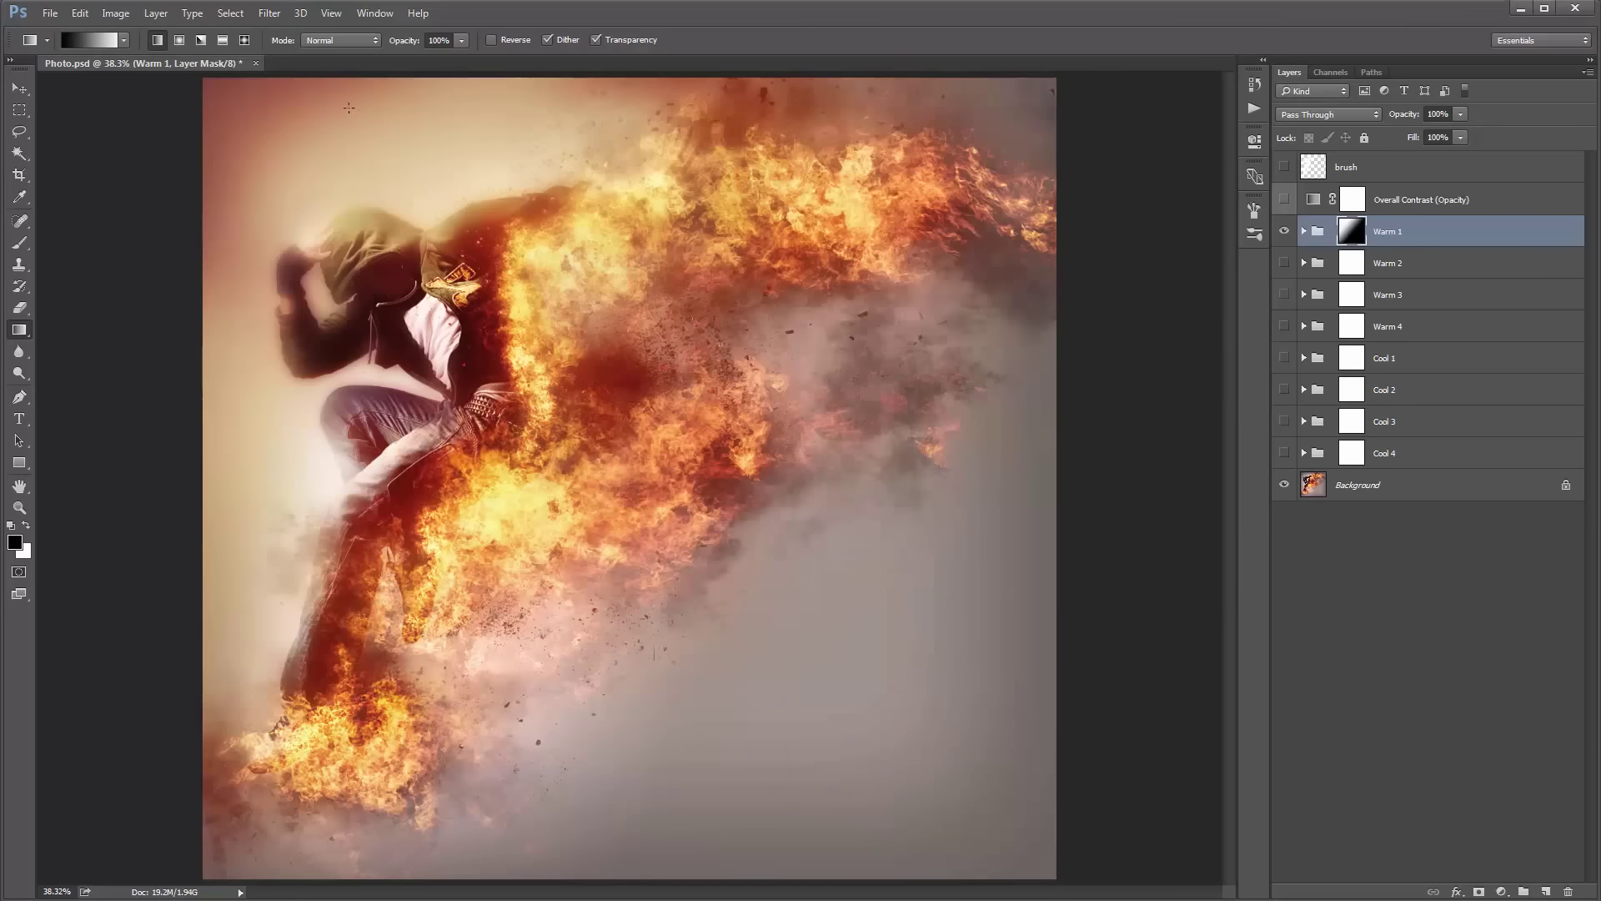
Try stacking several Lighten-mode gradients while viewing the Warm 1 mask alone, undo them, and return to the image view.
{"action": "left_click", "coordinate": [345, 41]}
{"action": "left_click", "coordinate": [337, 158]}
{"action": "left_click", "coordinate": [1351, 233], "text": "alt"}
{"action": "left_click_drag", "start_coordinate": [750, 472], "coordinate": [831, 597]}
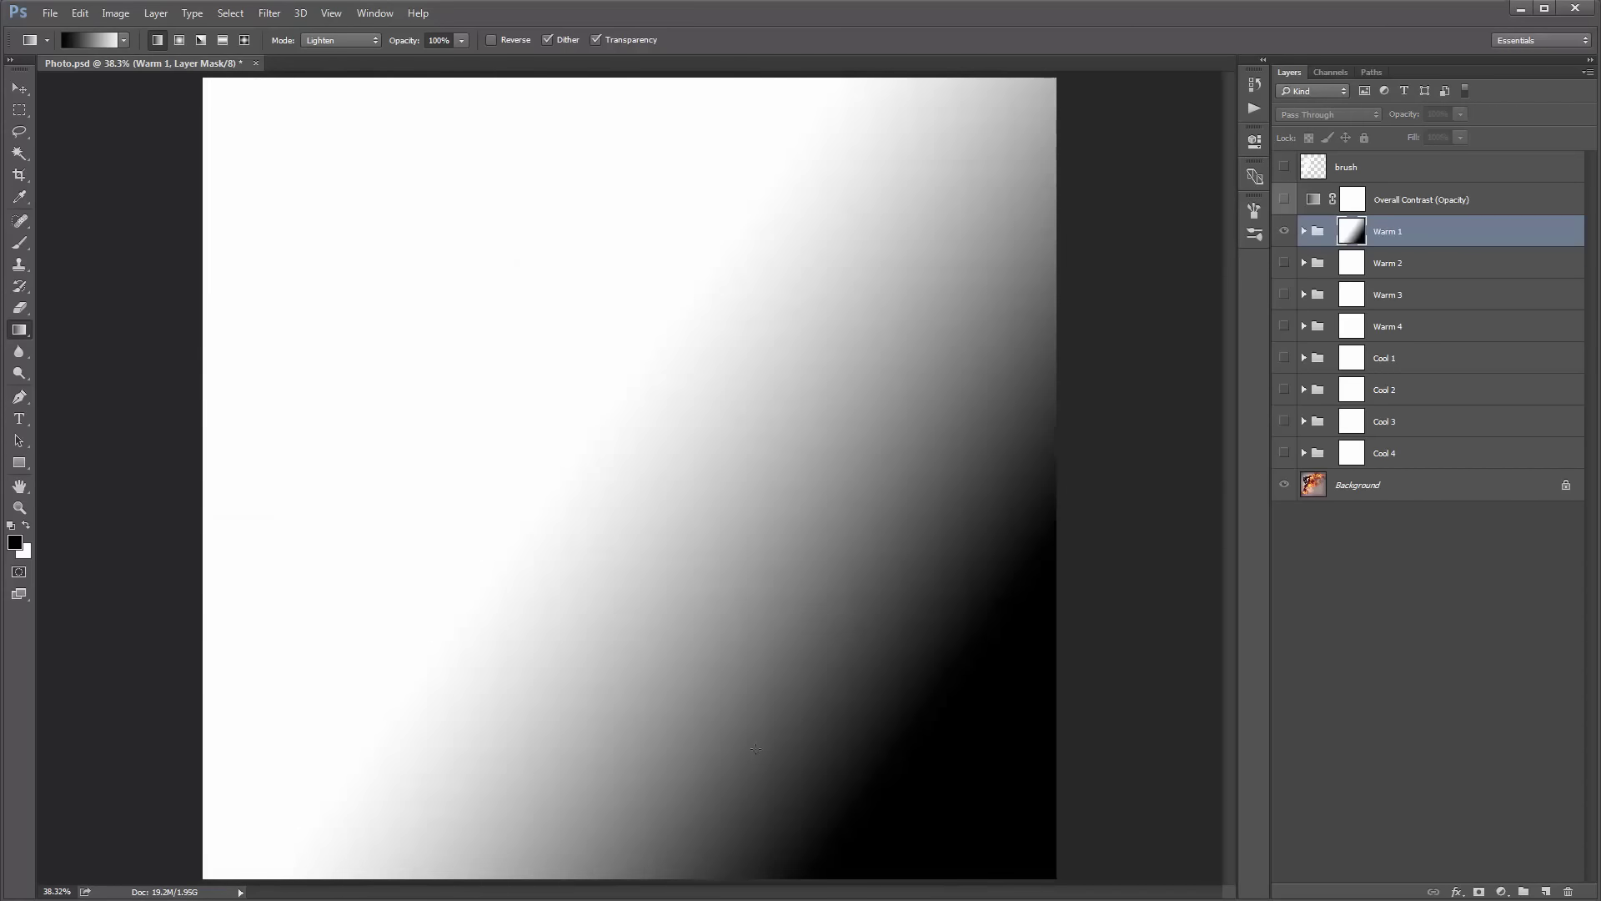
{"action": "left_click_drag", "start_coordinate": [715, 748], "coordinate": [646, 310]}
{"action": "left_click_drag", "start_coordinate": [489, 279], "coordinate": [818, 817]}
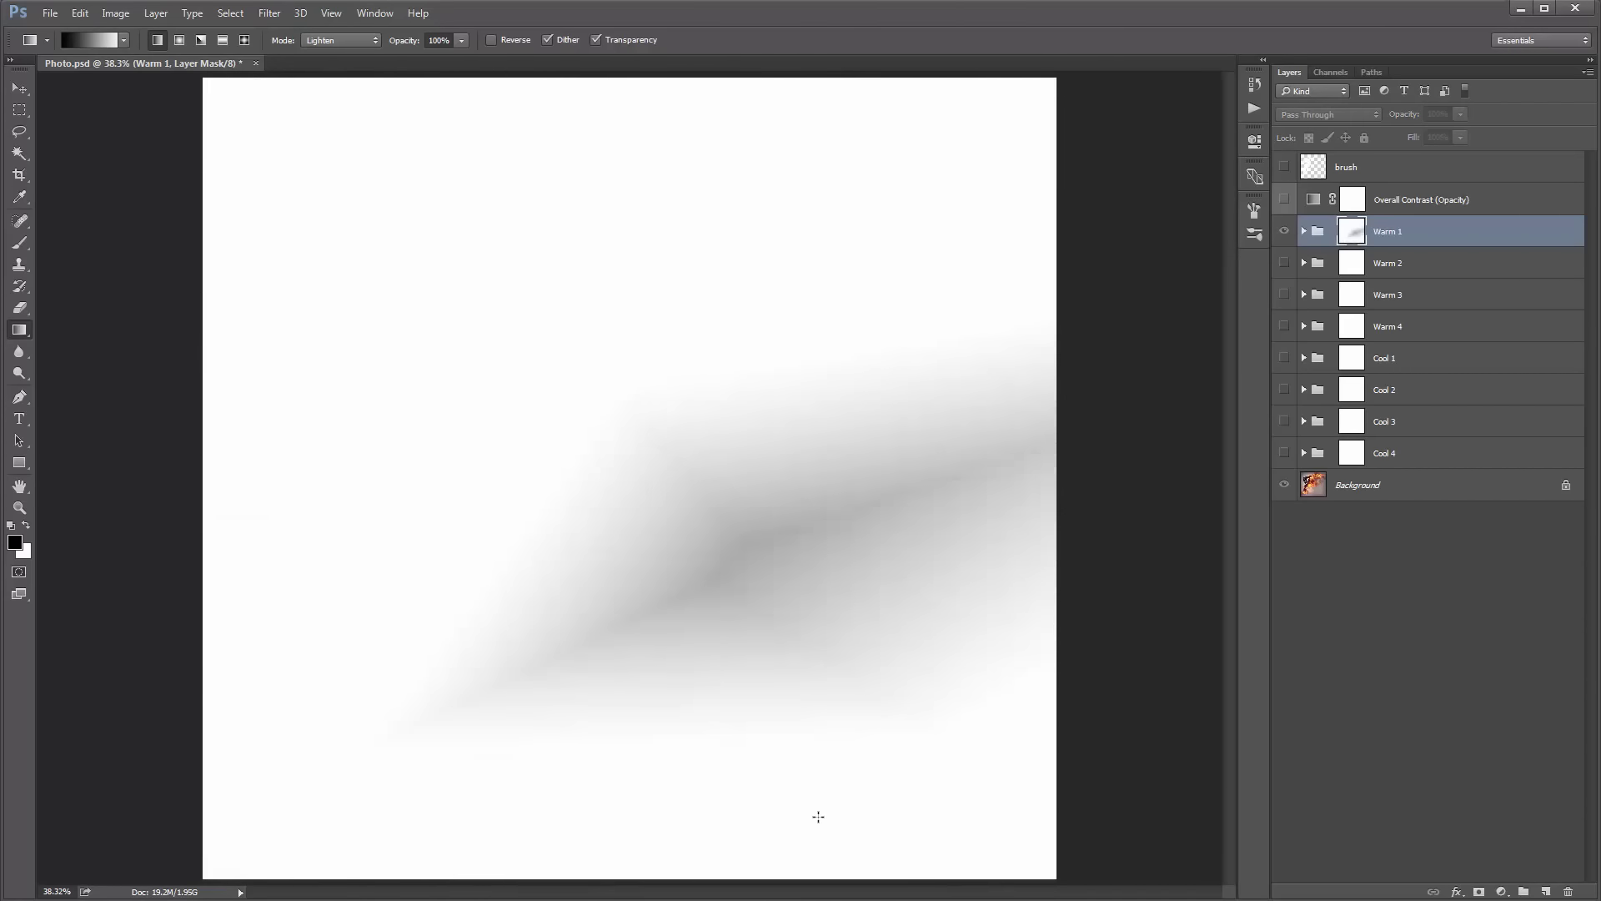
{"action": "left_click_drag", "start_coordinate": [593, 386], "coordinate": [718, 726]}
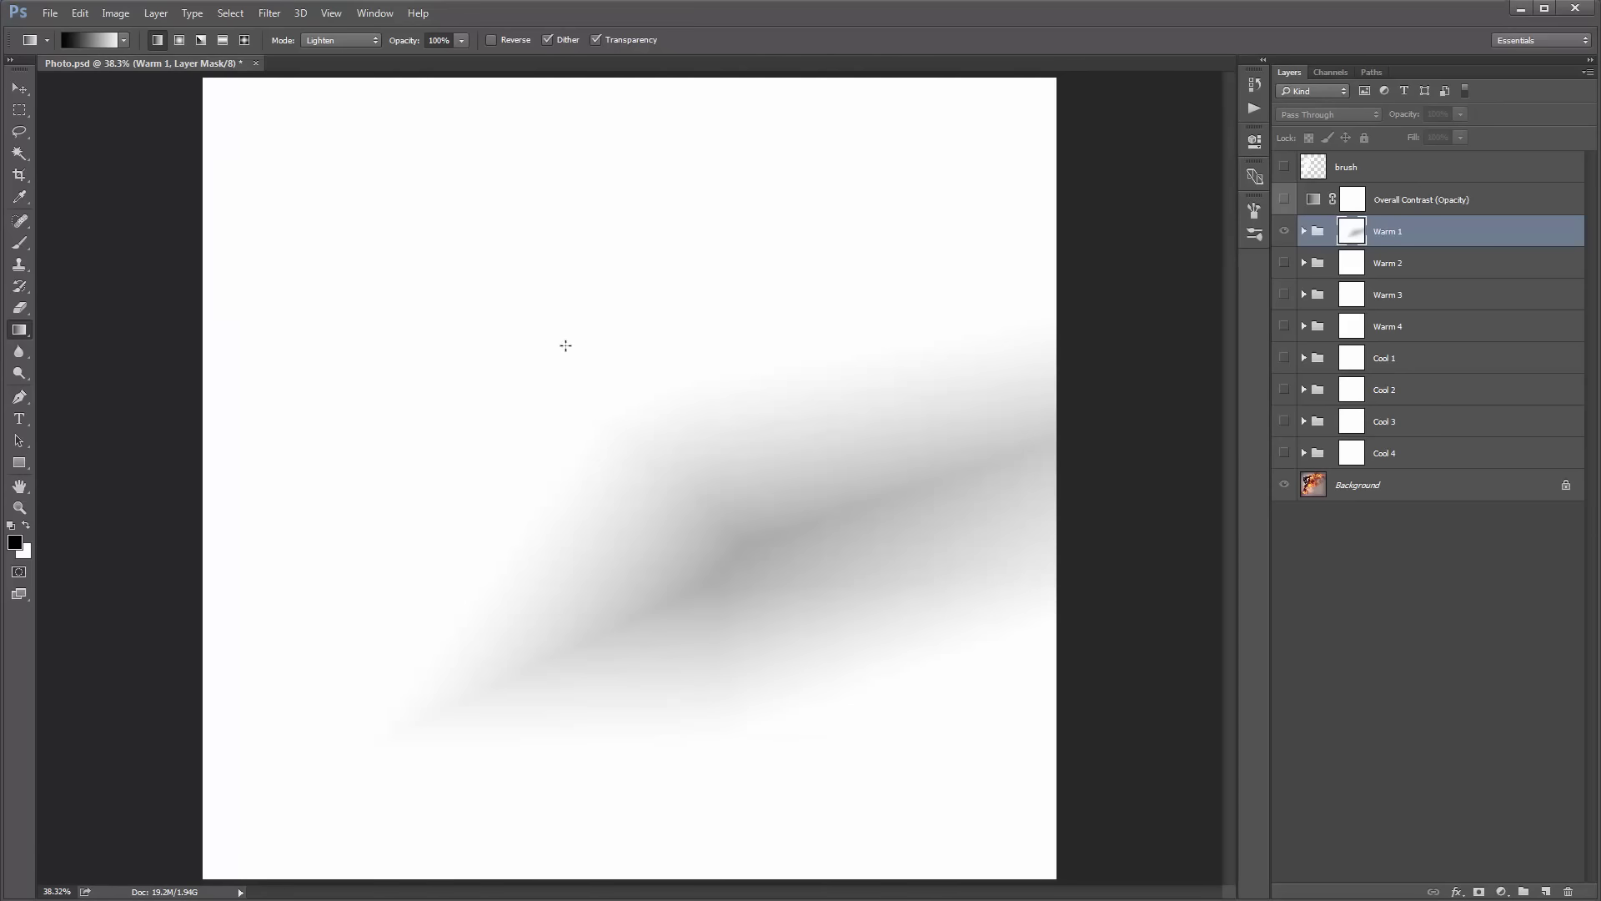
{"action": "key", "text": "ctrl+alt+z"}
{"action": "key", "text": "ctrl+alt+z"}
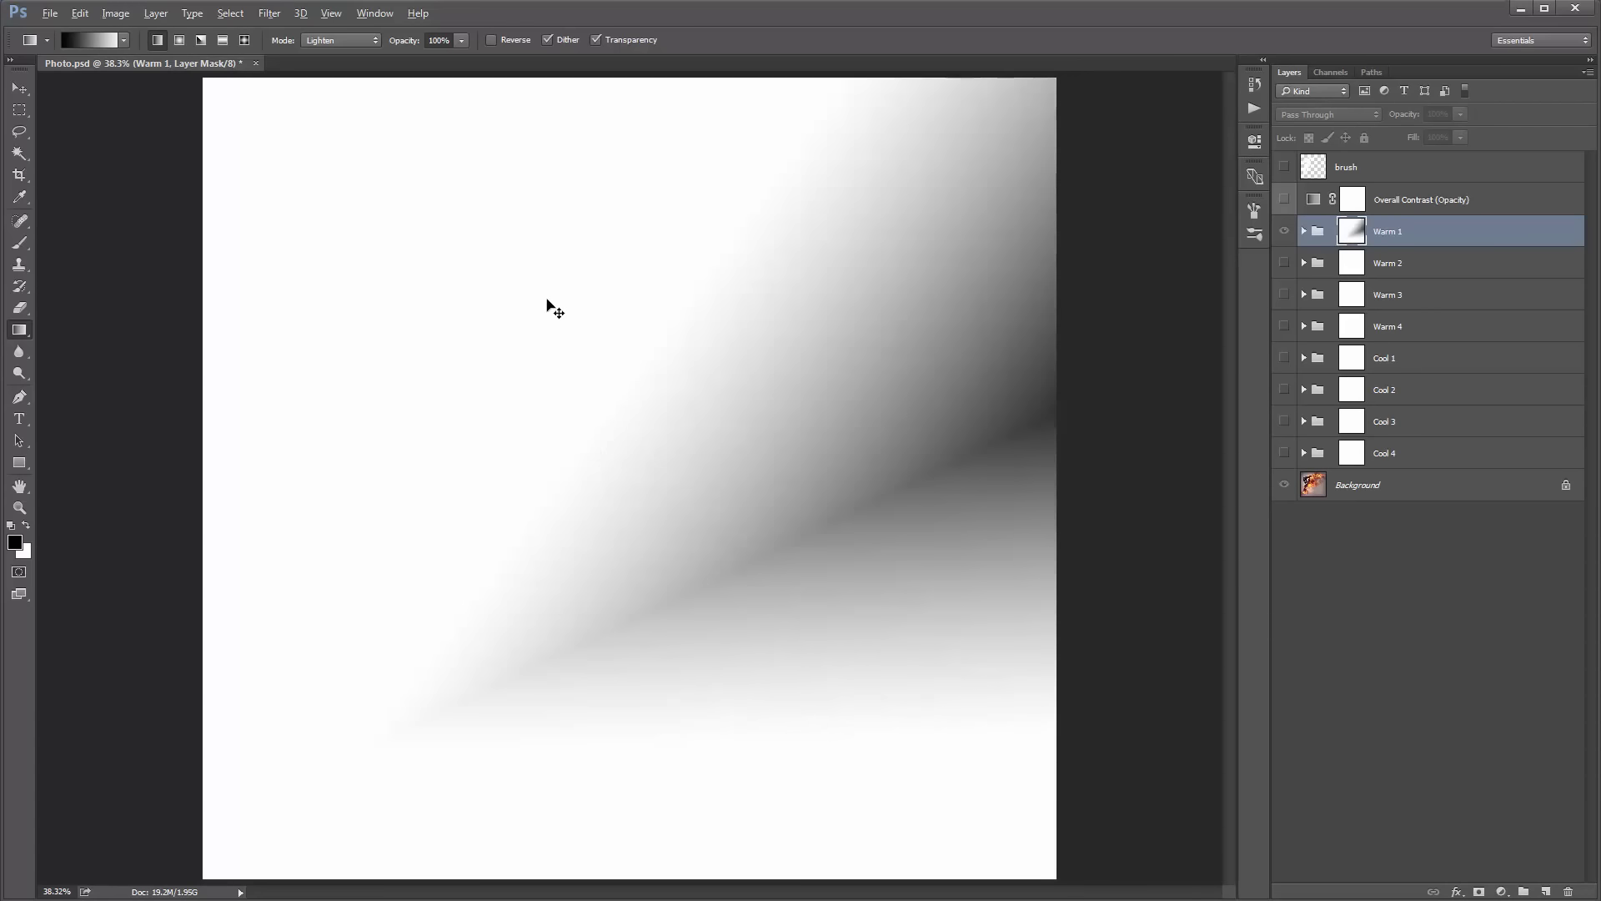
{"action": "key", "text": "ctrl+alt+z"}
{"action": "key", "text": "ctrl+alt+z"}
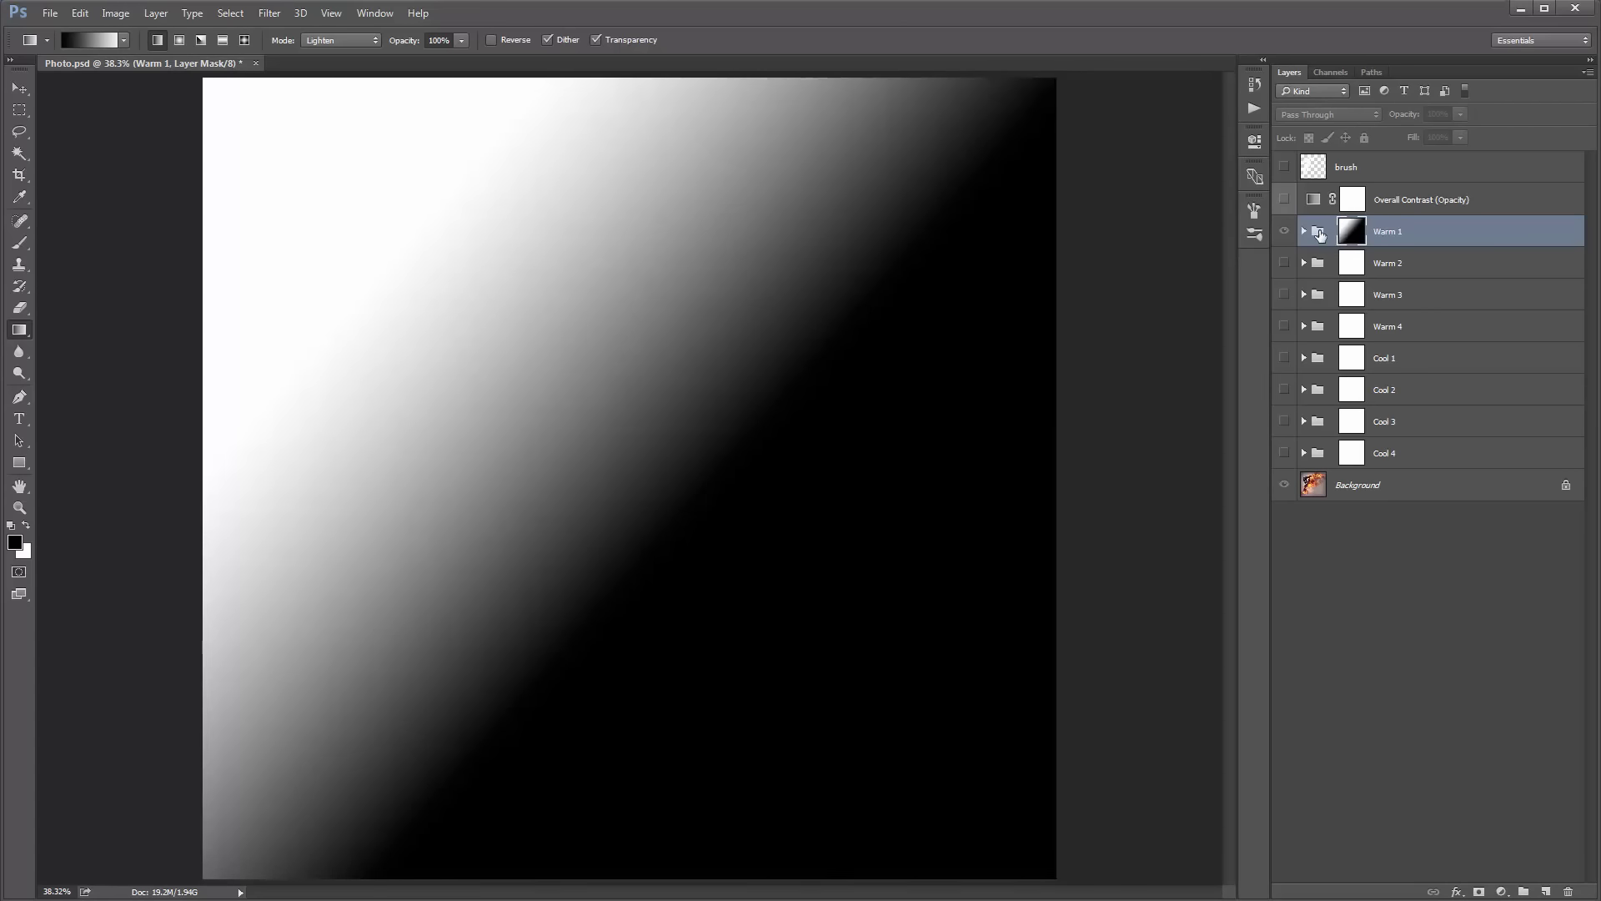
{"action": "left_click", "coordinate": [1319, 233]}
{"action": "key", "text": "v"}
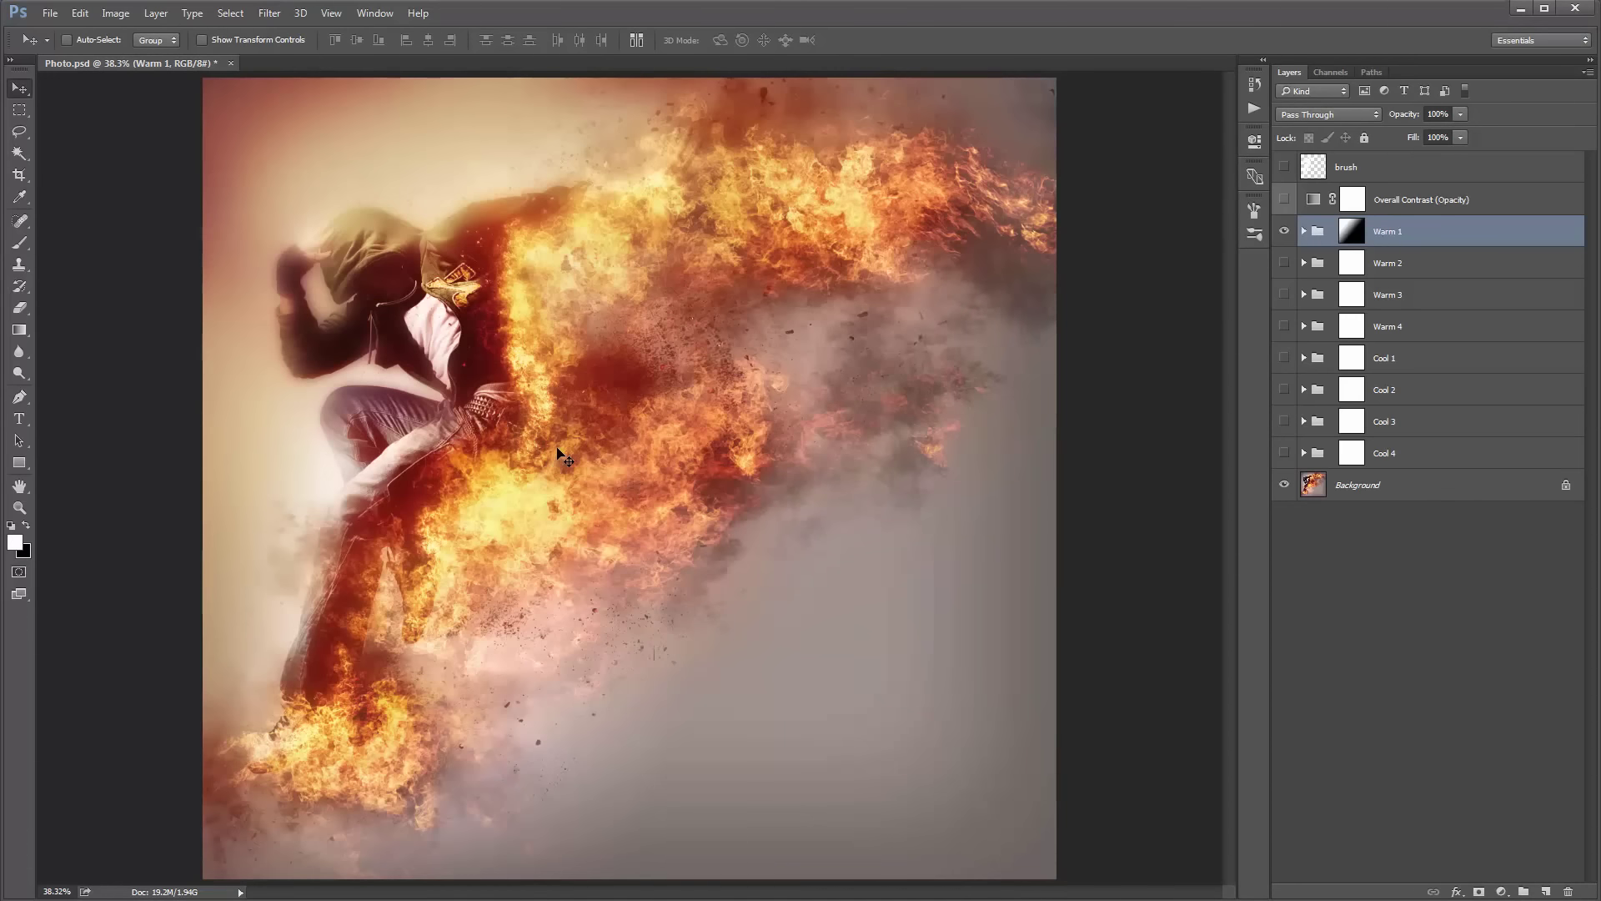
Compare the image without Warm 1, preview the Warm 2 and Warm 3 groups in turn, and show Warm 1 again.
{"action": "left_click", "coordinate": [1285, 231]}
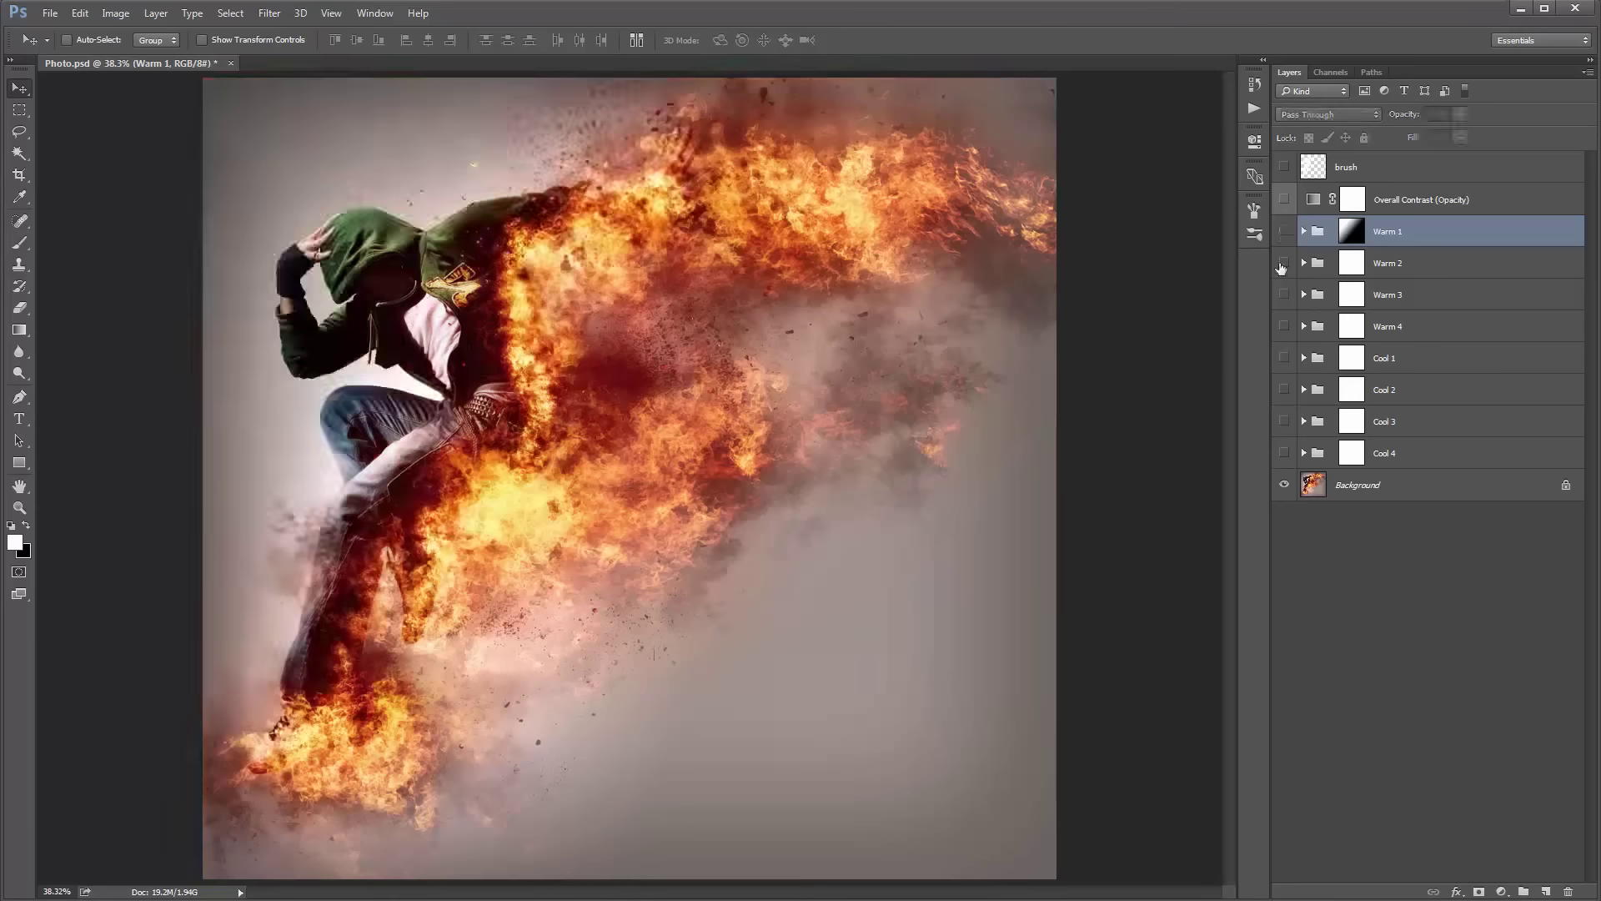
{"action": "left_click", "coordinate": [1284, 263]}
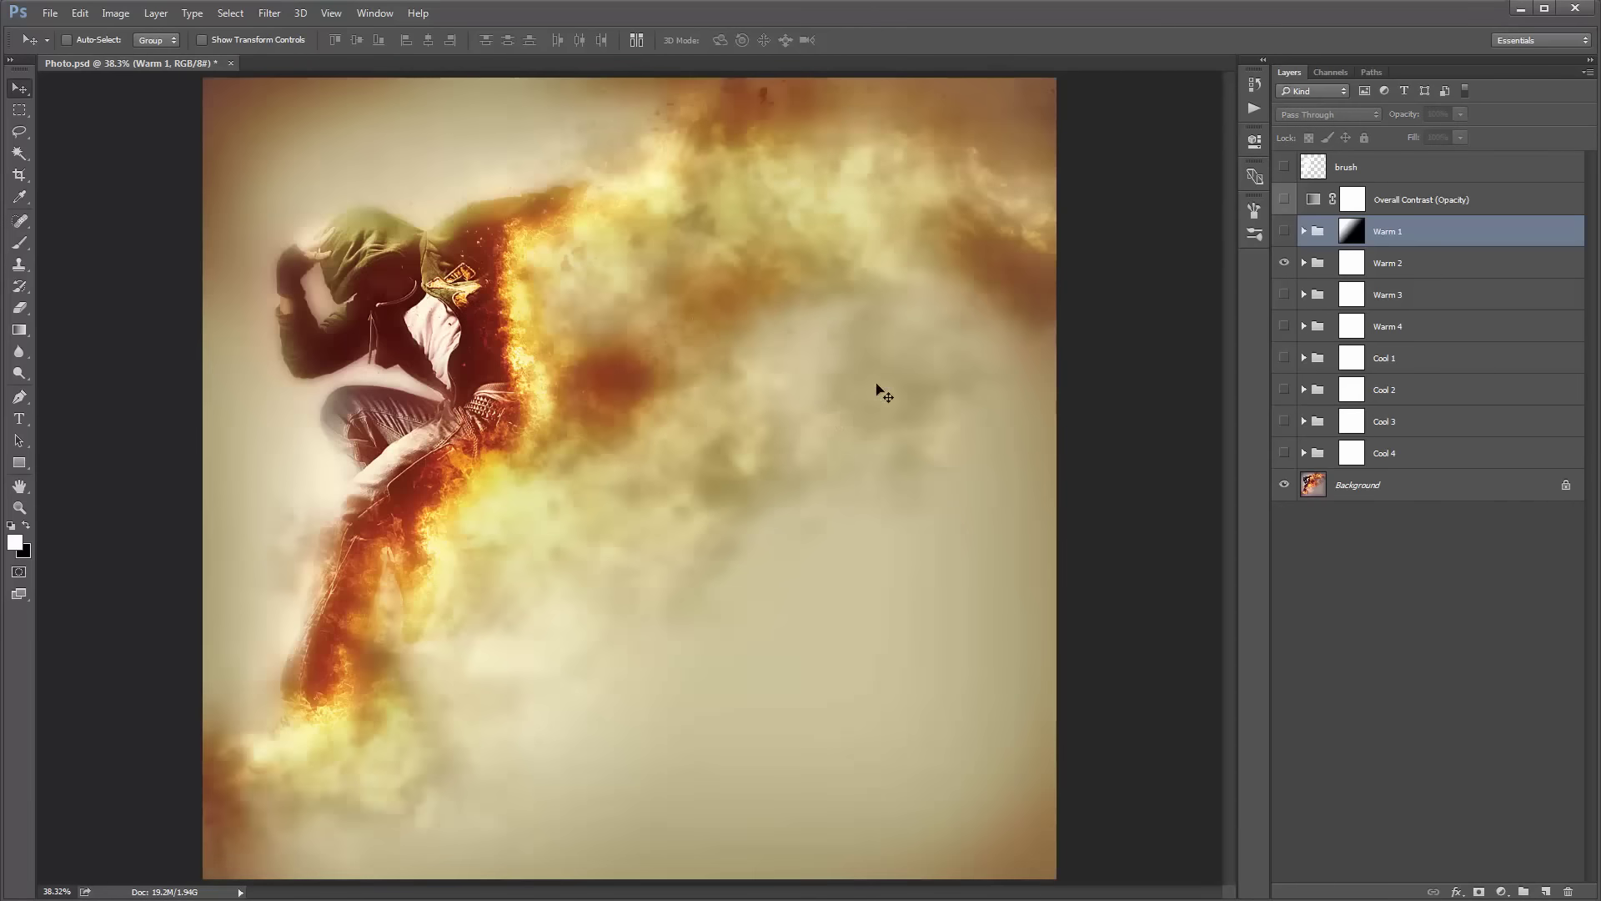
{"action": "left_click", "coordinate": [1284, 262]}
{"action": "left_click", "coordinate": [1284, 300]}
{"action": "left_click", "coordinate": [1284, 296]}
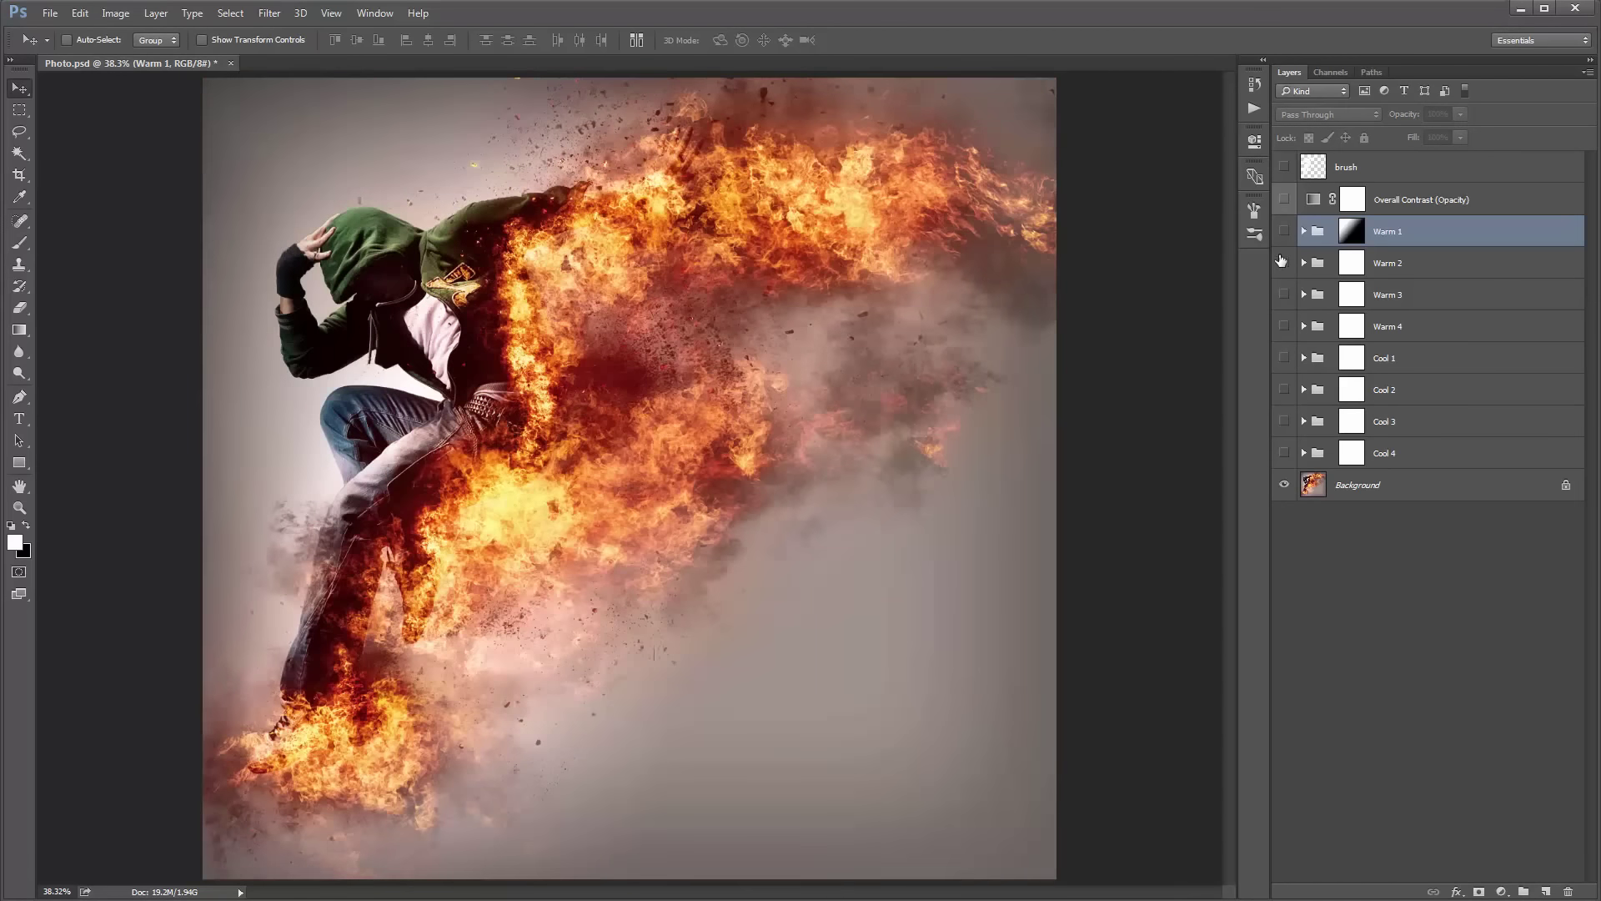
{"action": "left_click", "coordinate": [1284, 231]}
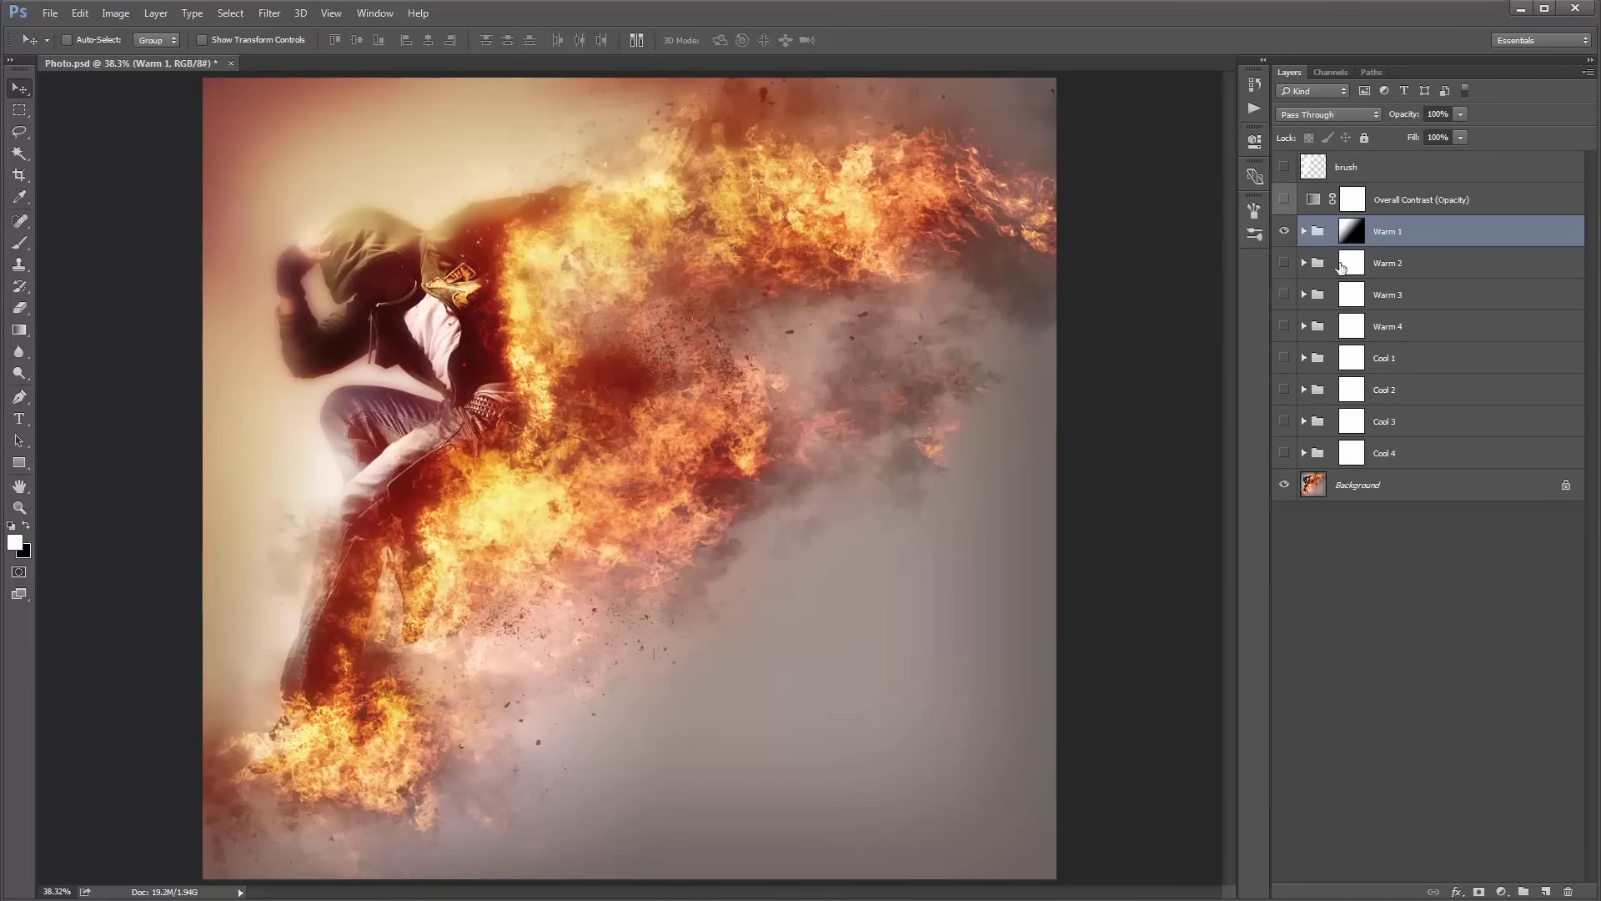
Copy the Warm 1 gradient mask onto the Warm 2 to Warm 4 and Cool 1 to Cool 4 groups, replacing their masks.
{"action": "left_click", "coordinate": [1354, 237]}
{"action": "left_click_drag", "start_coordinate": [1361, 239], "coordinate": [1353, 453]}
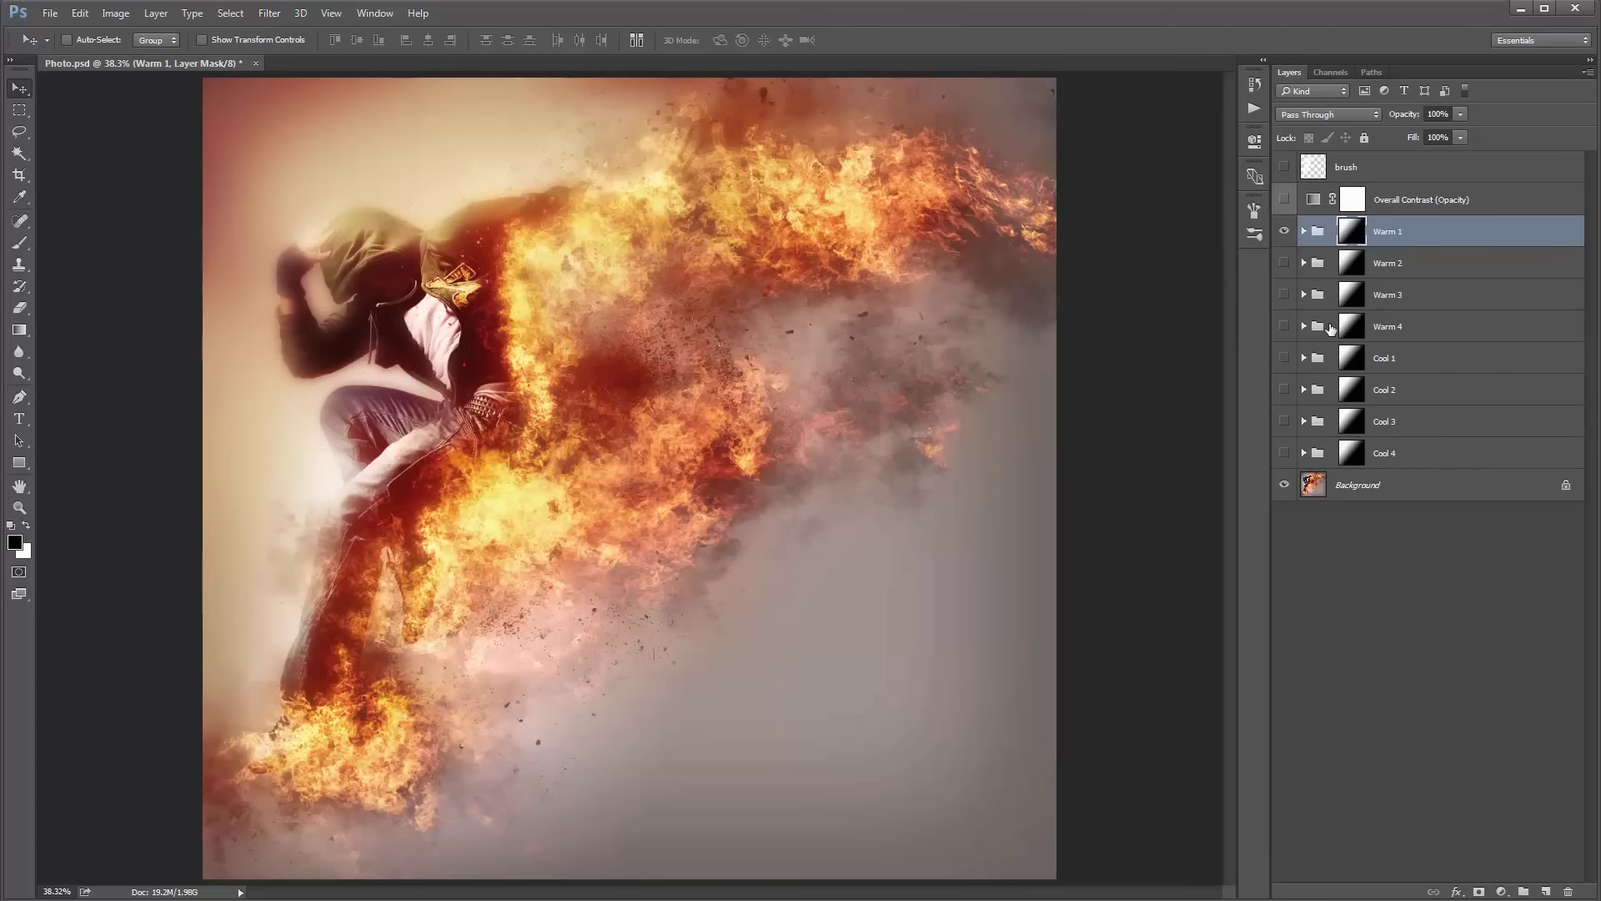
Hide the Warm 1 group and preview the remaining Warm groups one at a time, leaving them hidden.
{"action": "left_click", "coordinate": [1284, 249]}
{"action": "left_click", "coordinate": [1283, 262]}
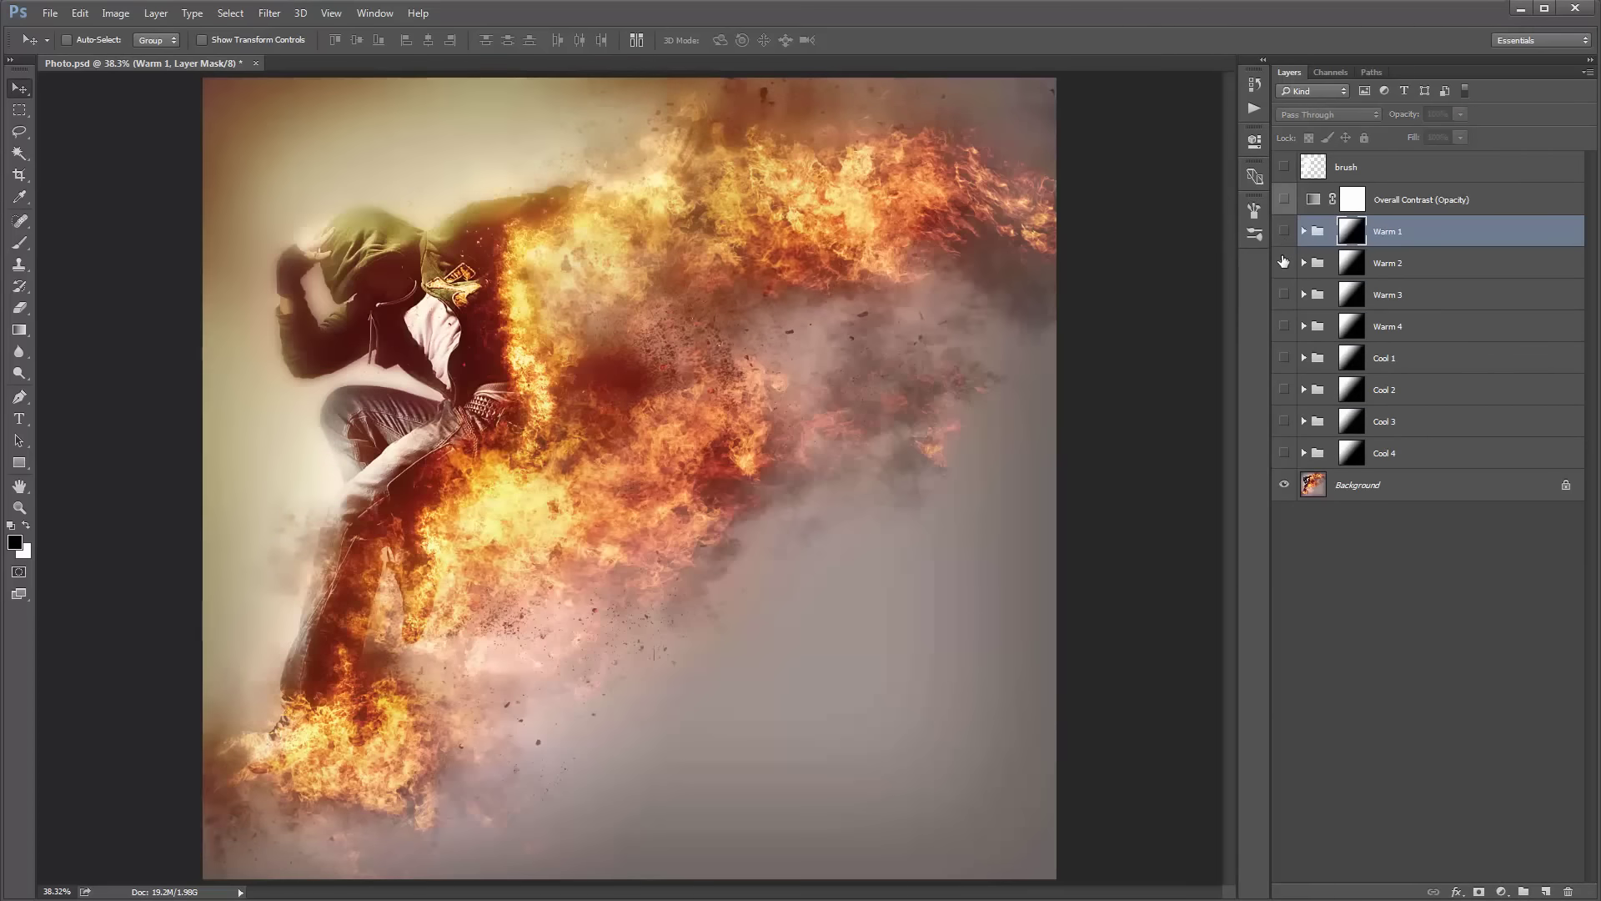
{"action": "left_click", "coordinate": [1284, 262]}
{"action": "left_click", "coordinate": [1282, 327]}
{"action": "left_click", "coordinate": [1282, 327]}
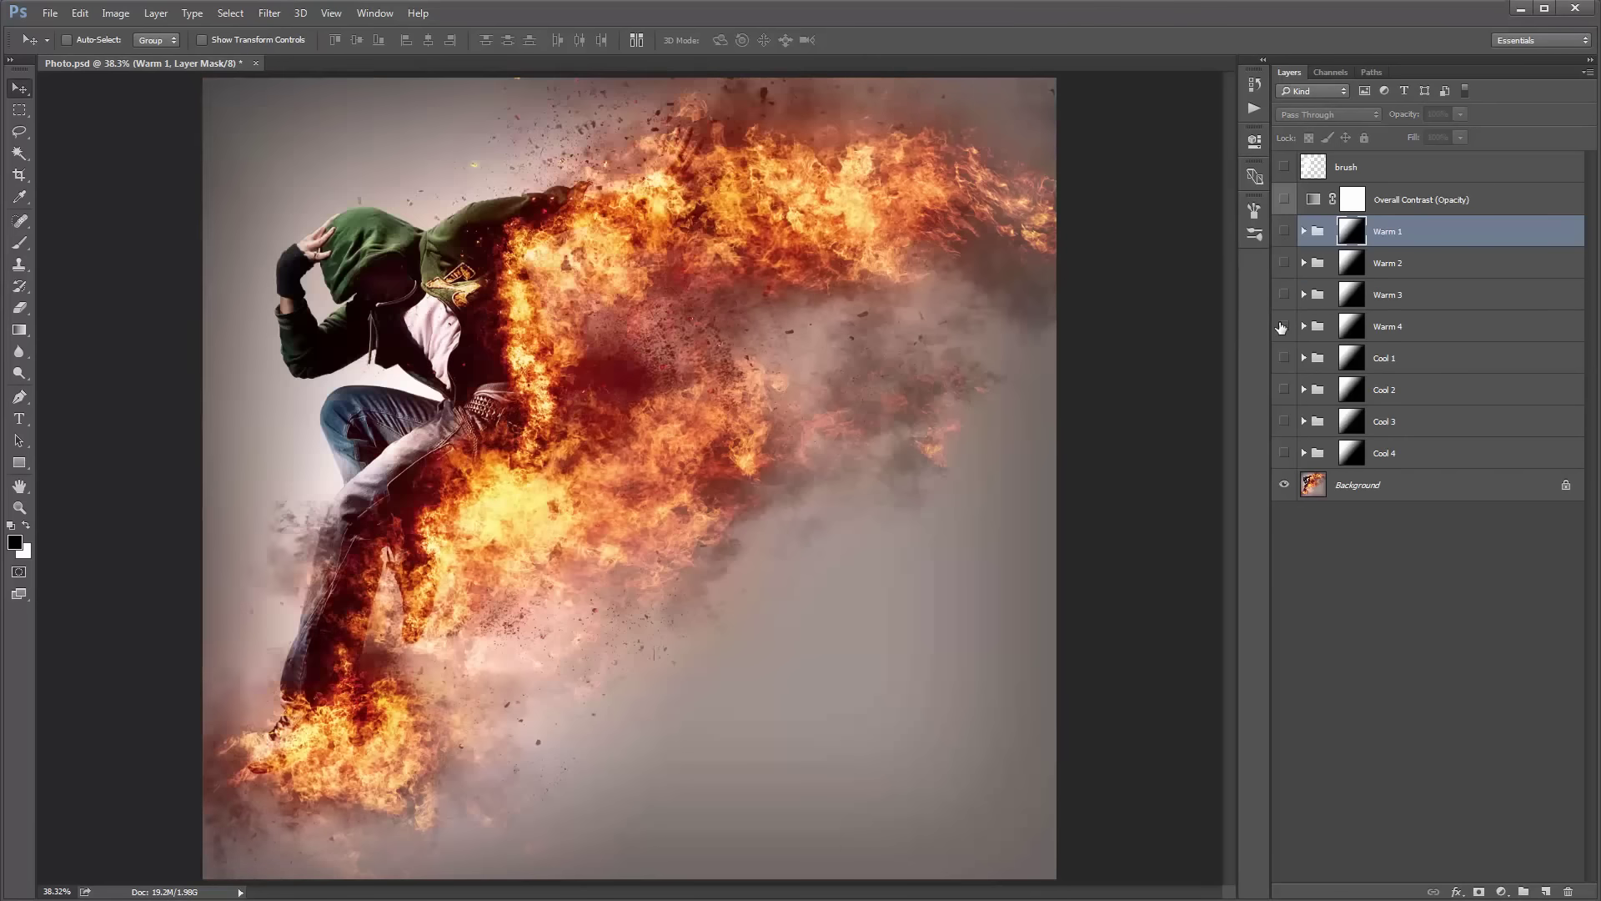
{"action": "left_click", "coordinate": [1282, 327]}
{"action": "left_click", "coordinate": [1282, 327]}
Preview the Cool 1, Cool 2 and Cool 3 groups in turn over the fire image.
{"action": "left_click", "coordinate": [1283, 358]}
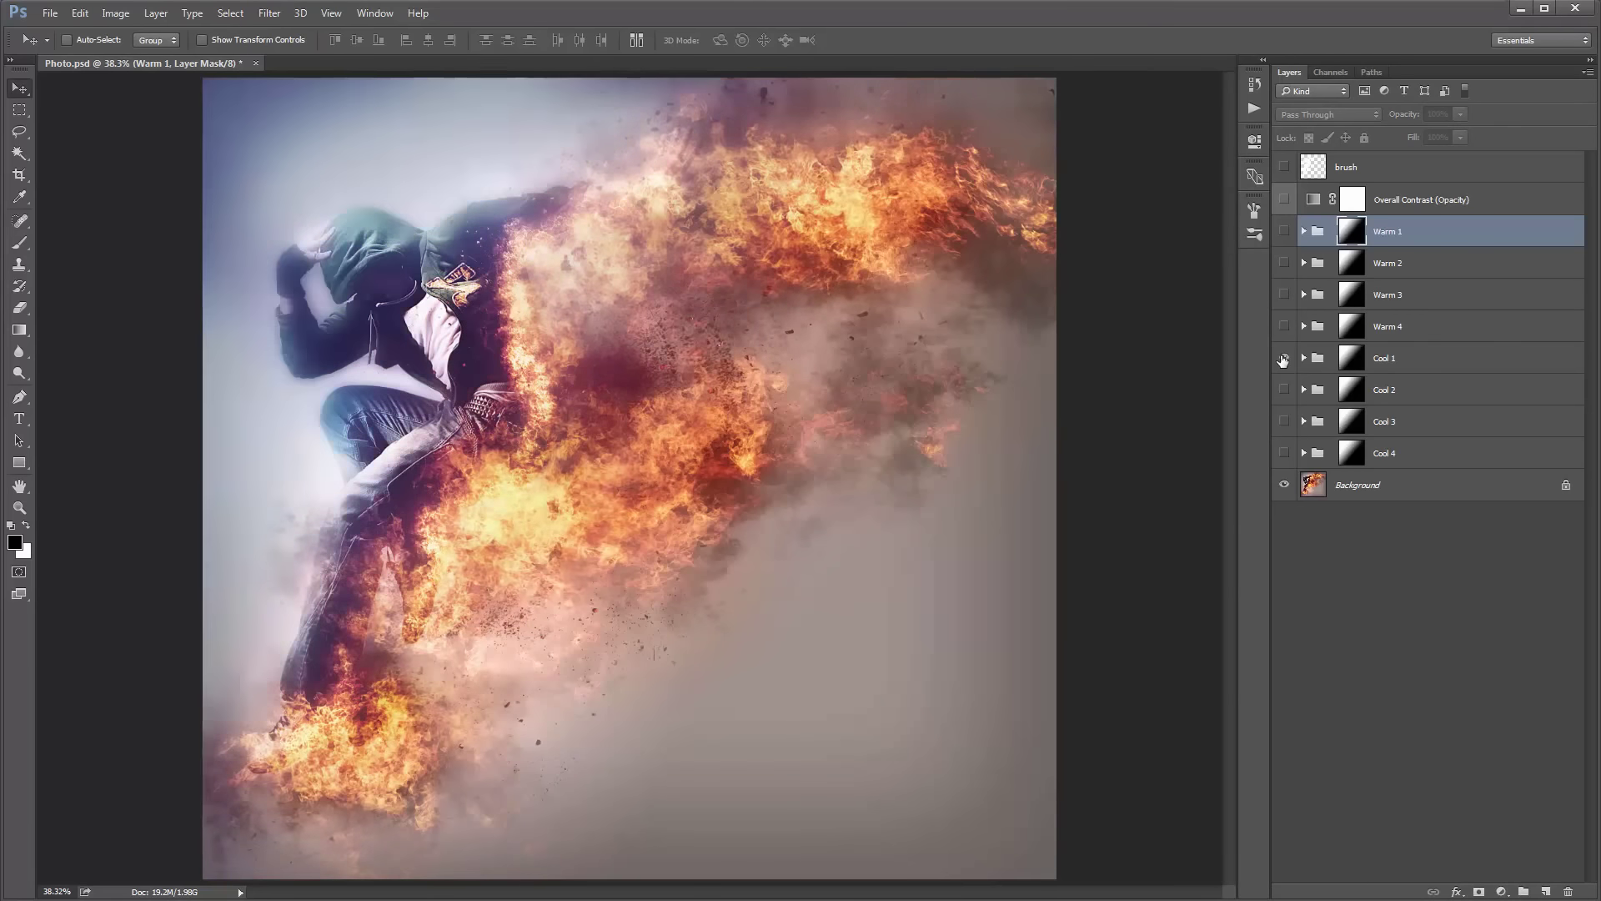
{"action": "left_click", "coordinate": [1283, 383]}
{"action": "left_click", "coordinate": [1282, 383]}
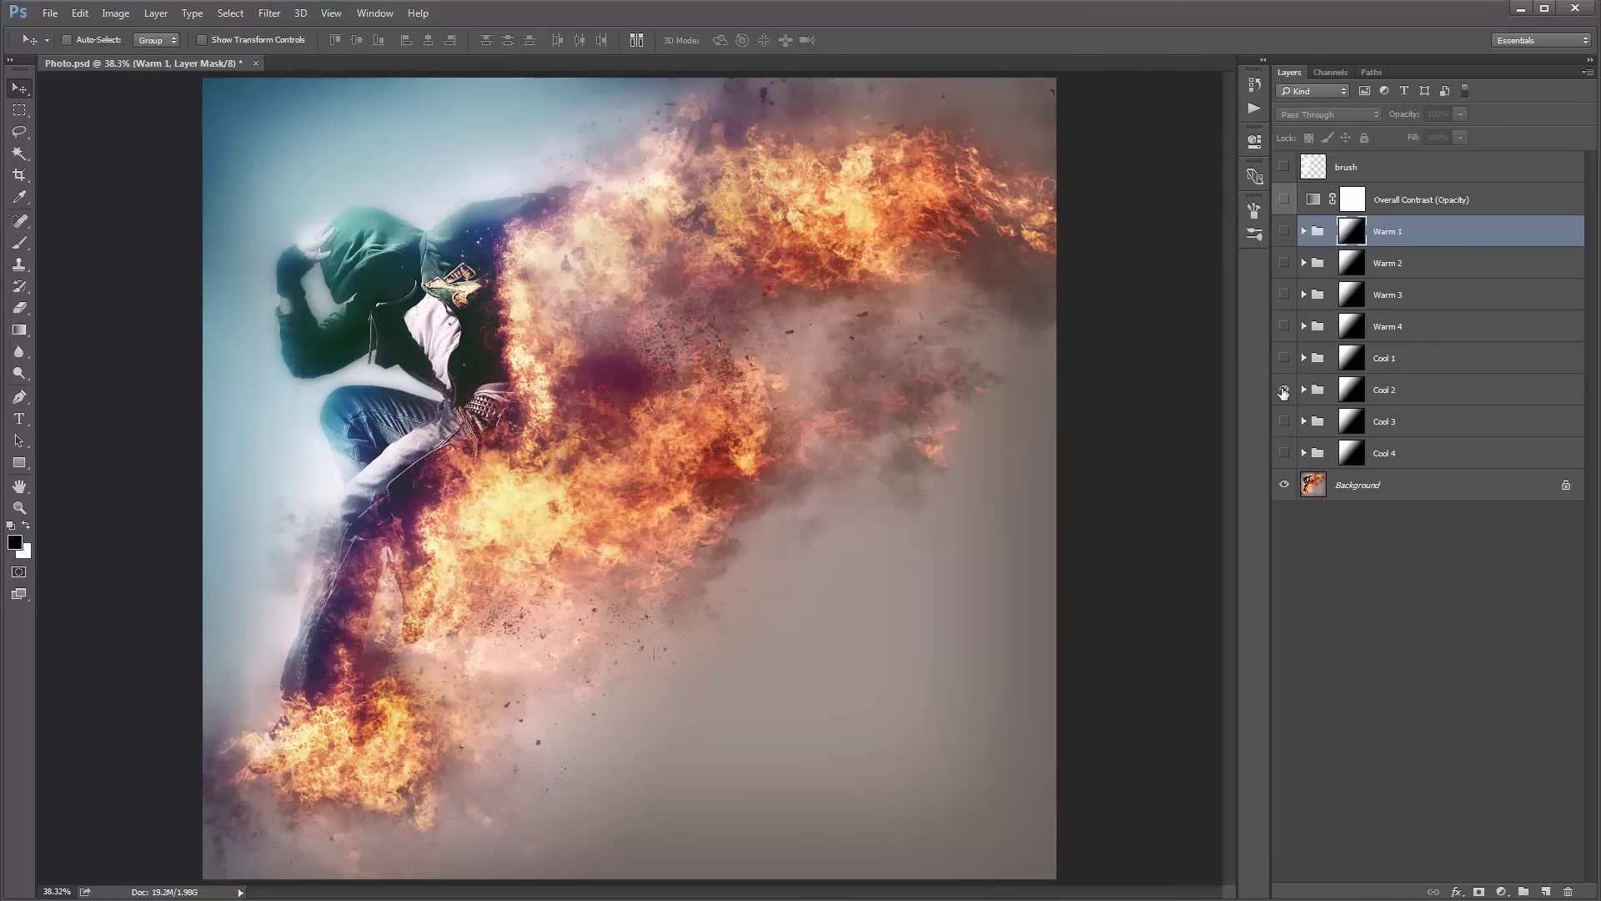
{"action": "left_click", "coordinate": [1283, 383]}
{"action": "left_click", "coordinate": [1283, 421]}
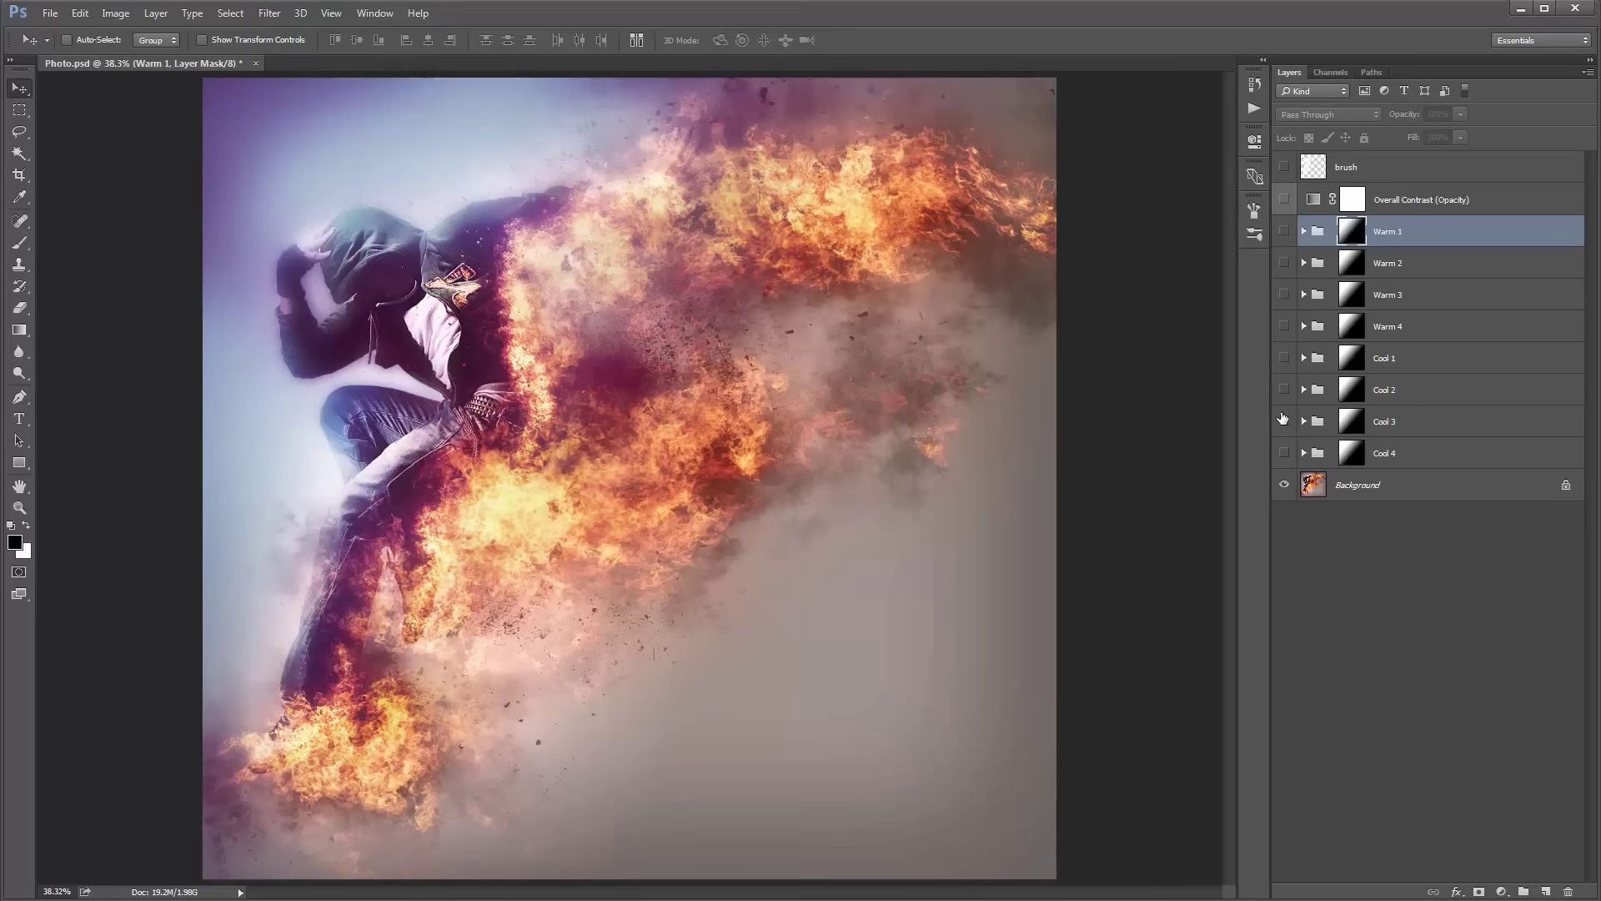
{"action": "left_click", "coordinate": [1282, 418]}
Compare the Cool 1 to Cool 4 groups once more and keep only Cool 3 visible.
{"action": "left_click", "coordinate": [1284, 368]}
{"action": "left_click", "coordinate": [1283, 368]}
{"action": "left_click", "coordinate": [1283, 368]}
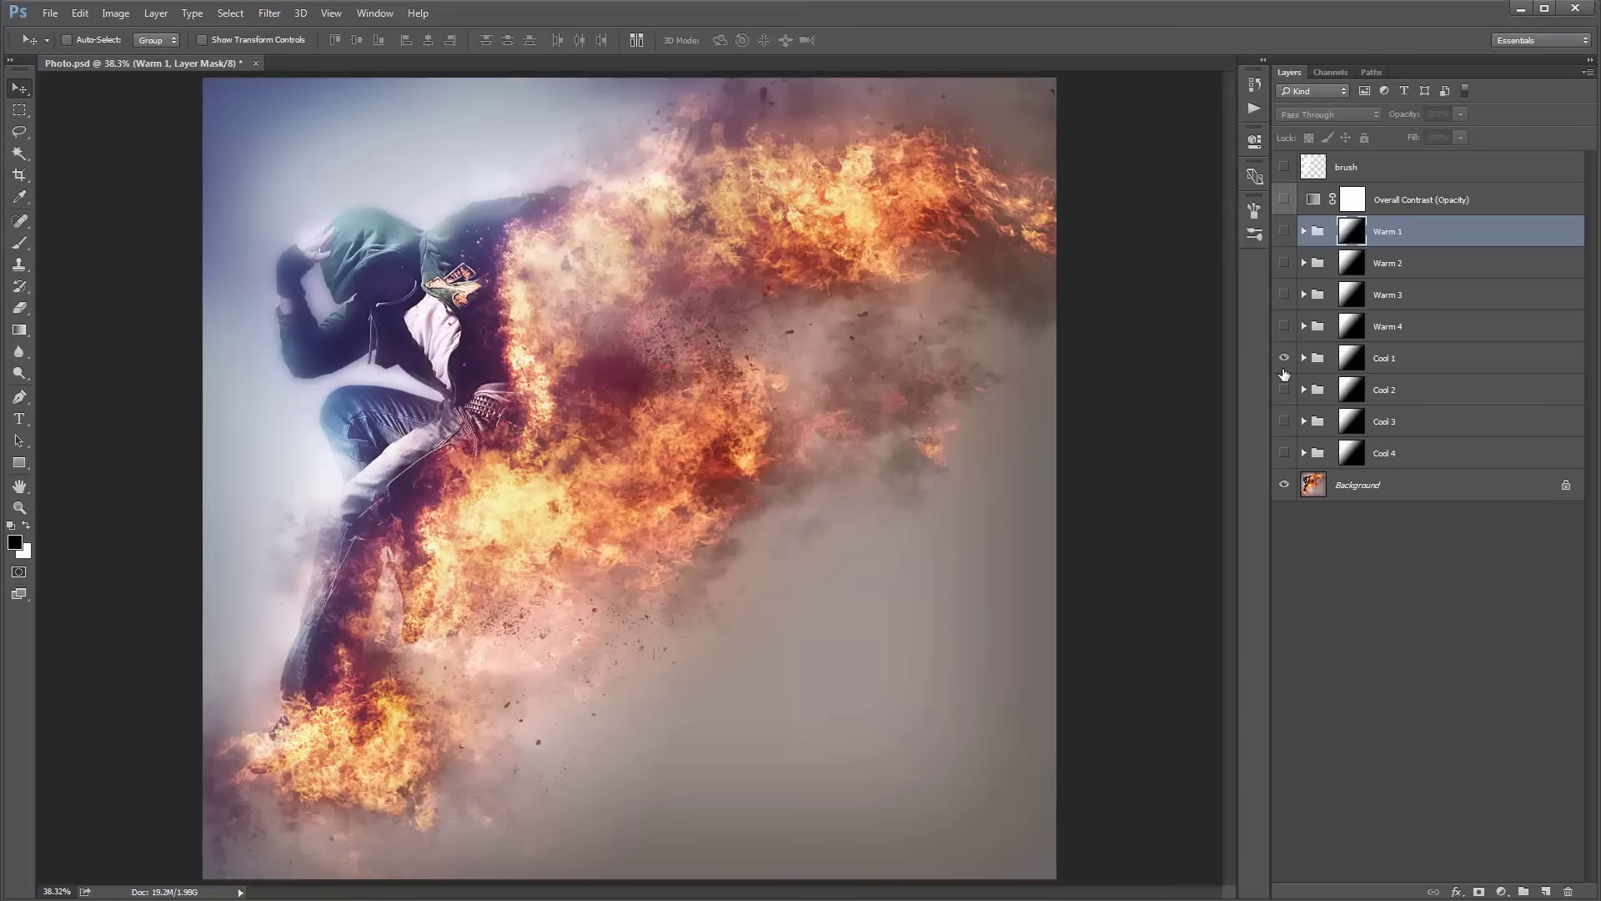
{"action": "left_click", "coordinate": [1284, 390]}
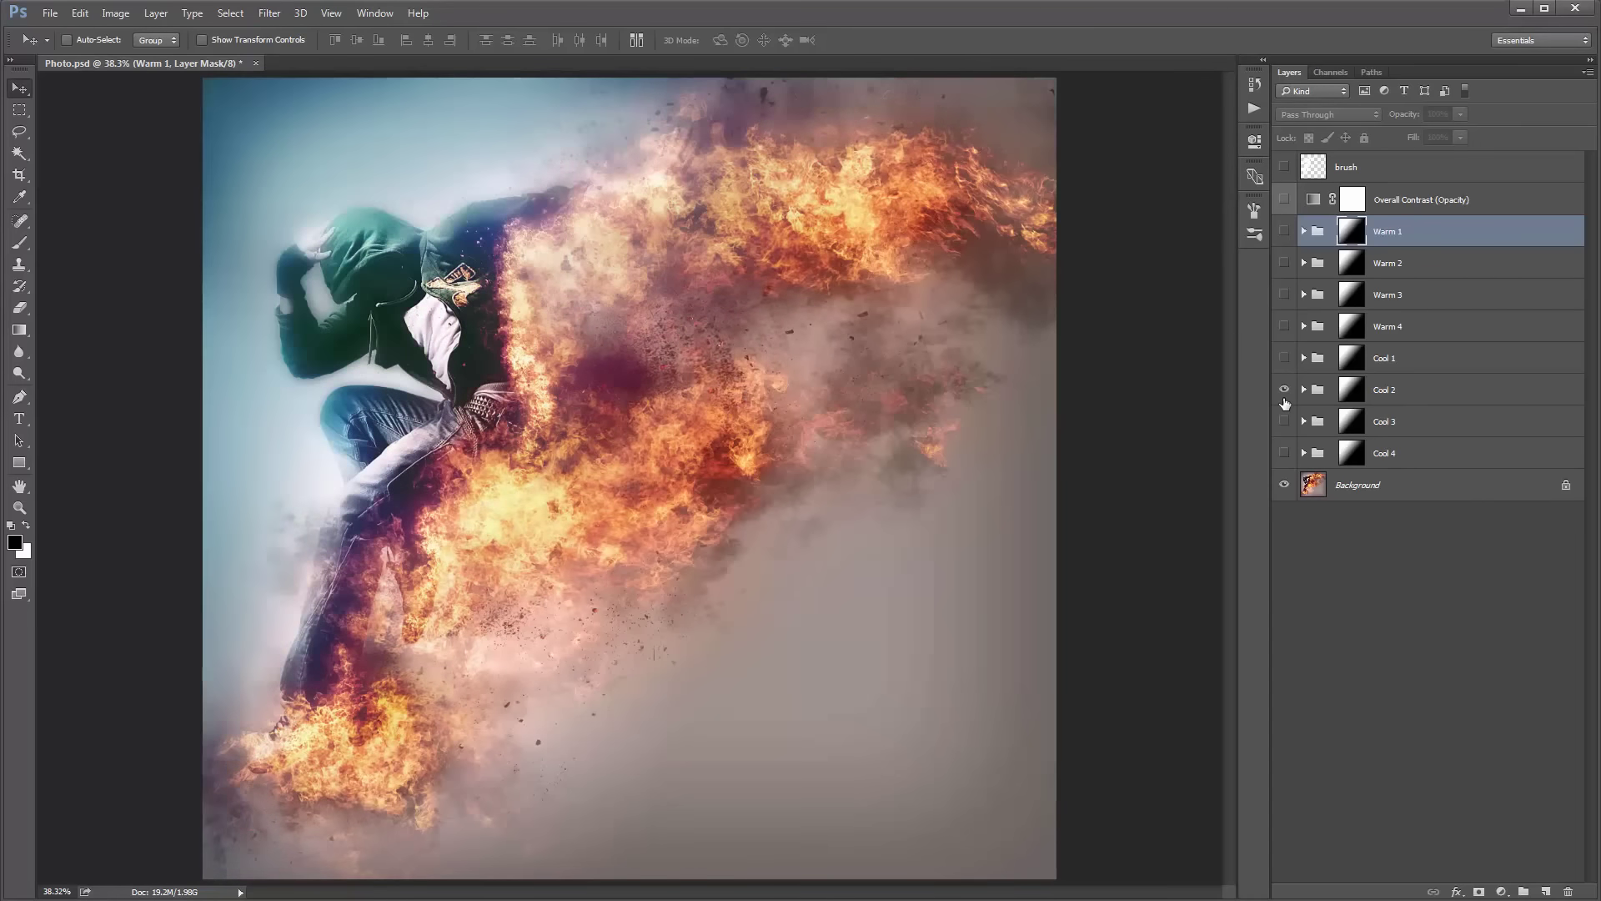
{"action": "left_click", "coordinate": [1285, 394]}
{"action": "left_click", "coordinate": [1284, 424]}
{"action": "left_click", "coordinate": [1285, 453]}
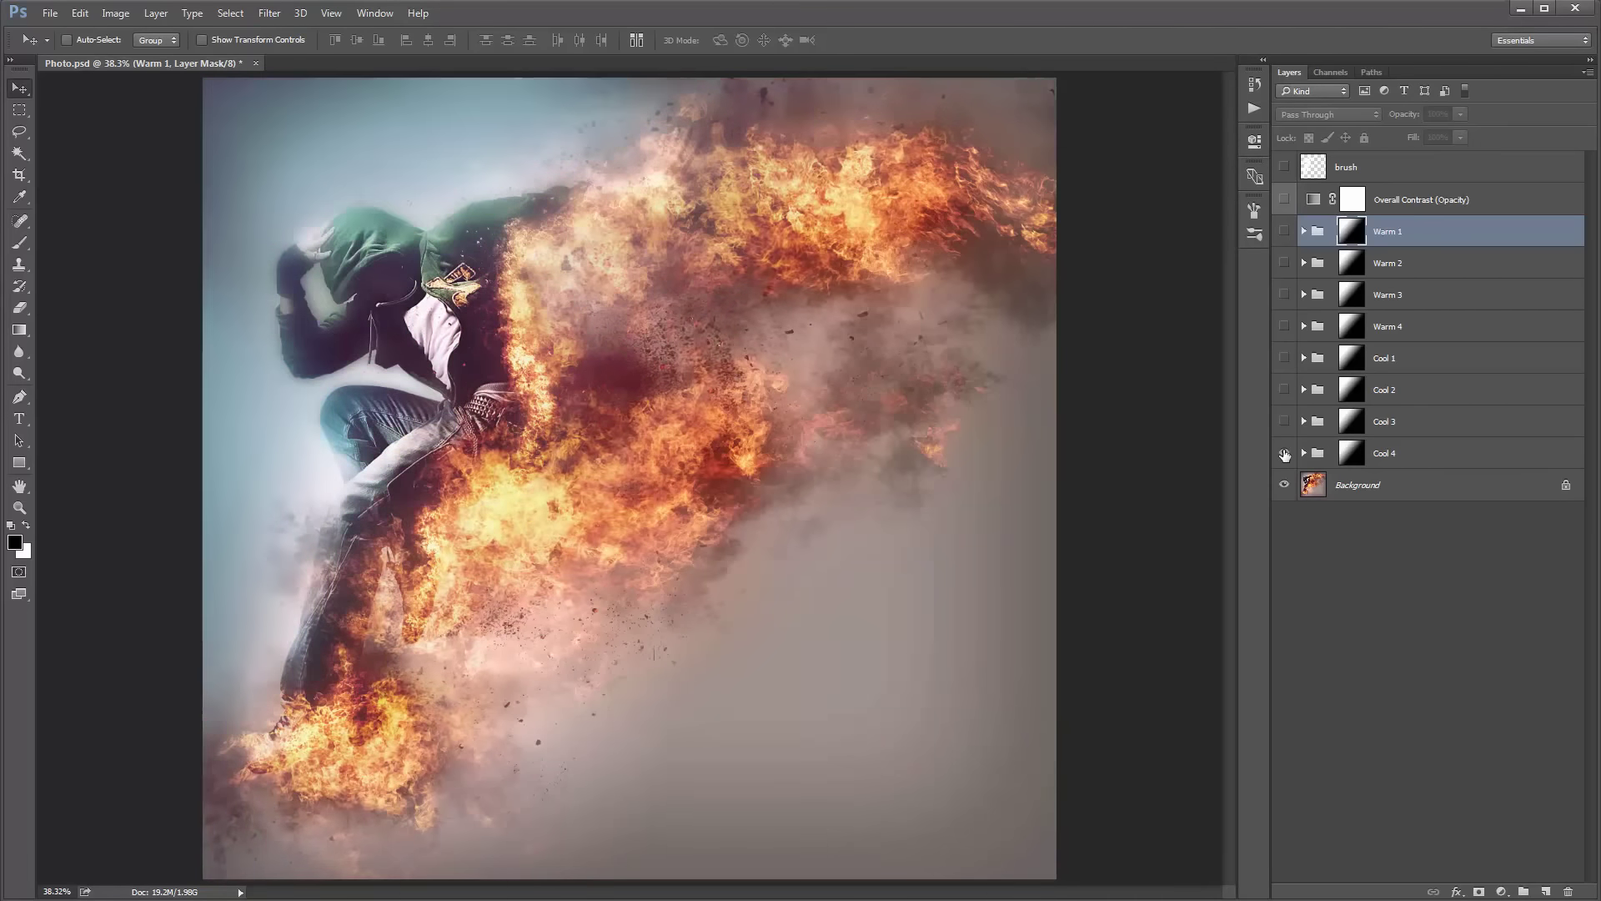
{"action": "left_click", "coordinate": [1285, 439]}
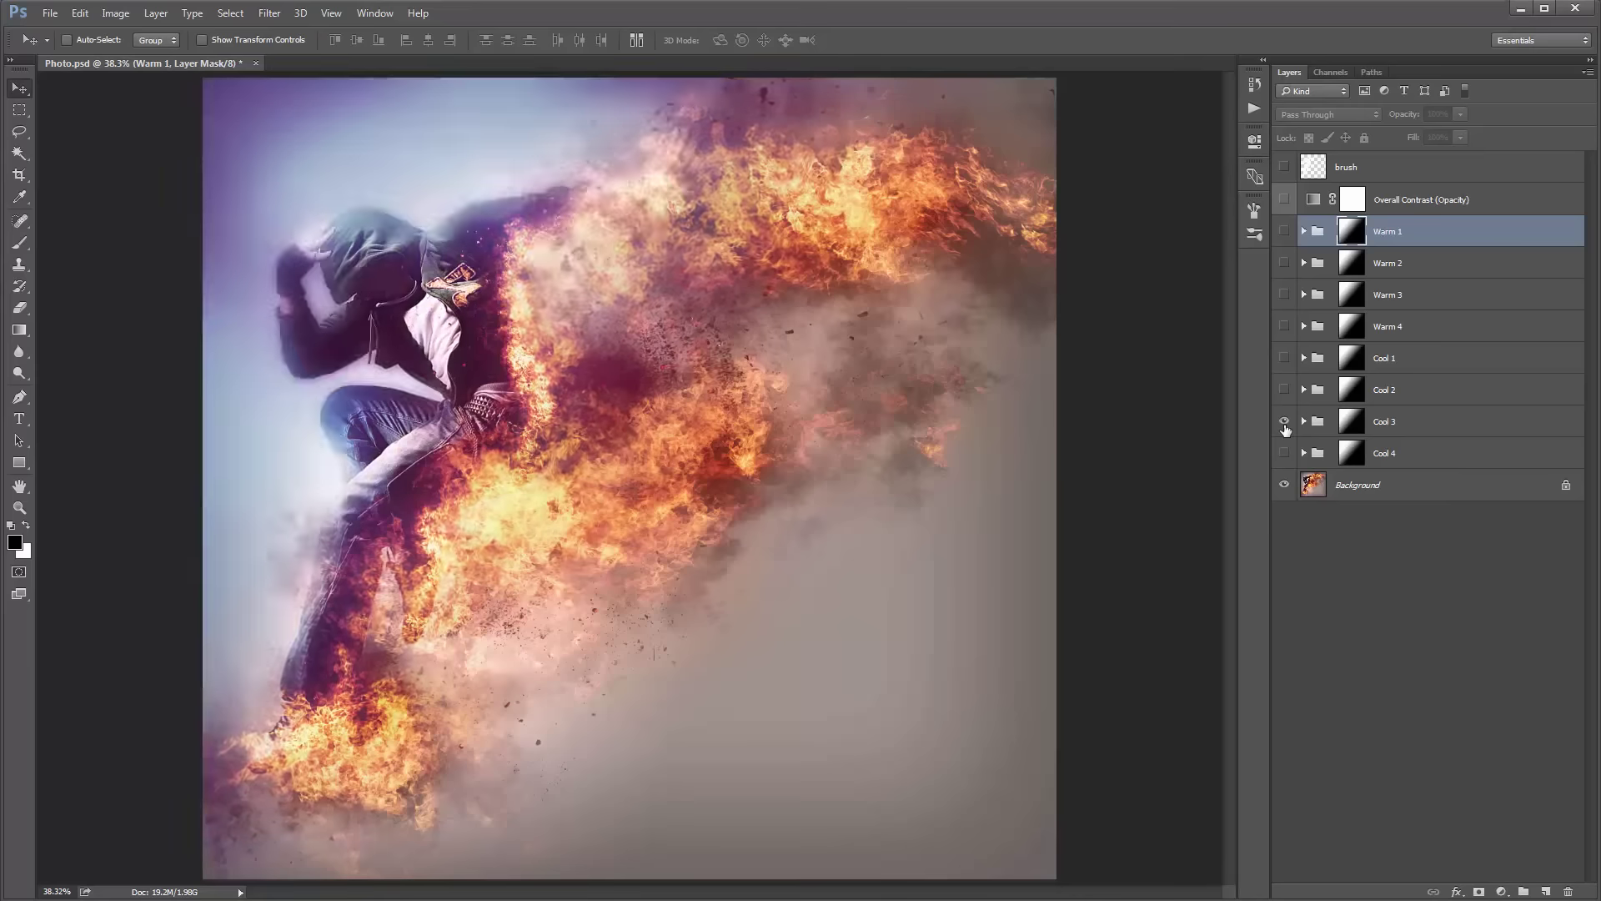
Set the Cool 3 group's opacity to 82% and hide its Sharpening (Fine) and Sharpening (Broad) layers.
{"action": "left_click", "coordinate": [1451, 425]}
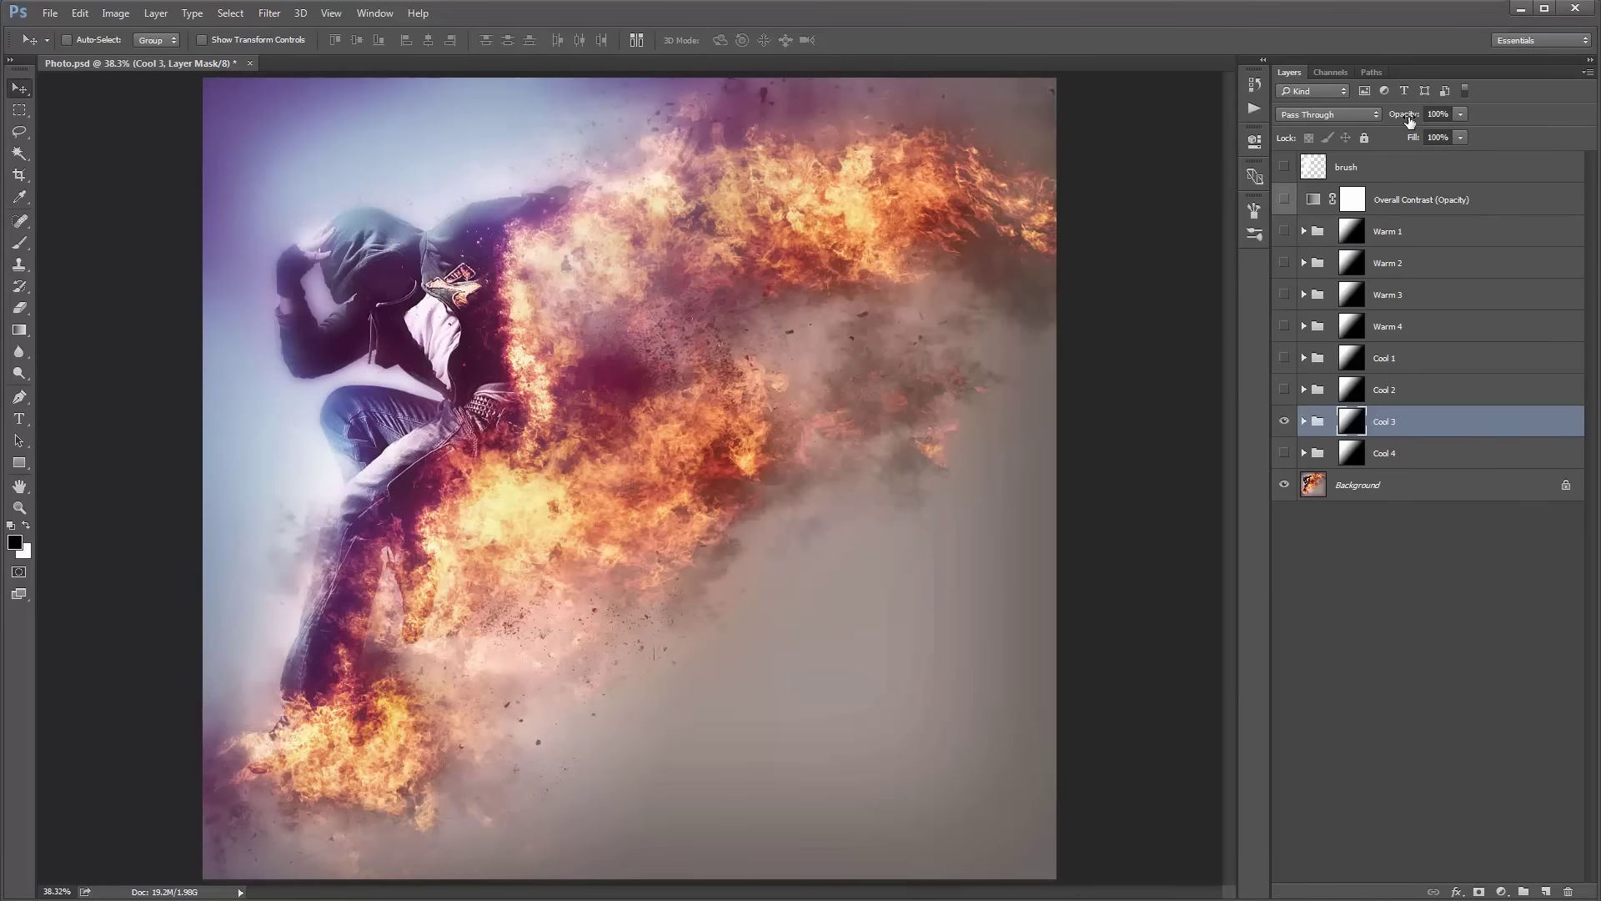
{"action": "left_click_drag", "start_coordinate": [1410, 121], "coordinate": [1396, 122]}
{"action": "left_click", "coordinate": [1303, 421]}
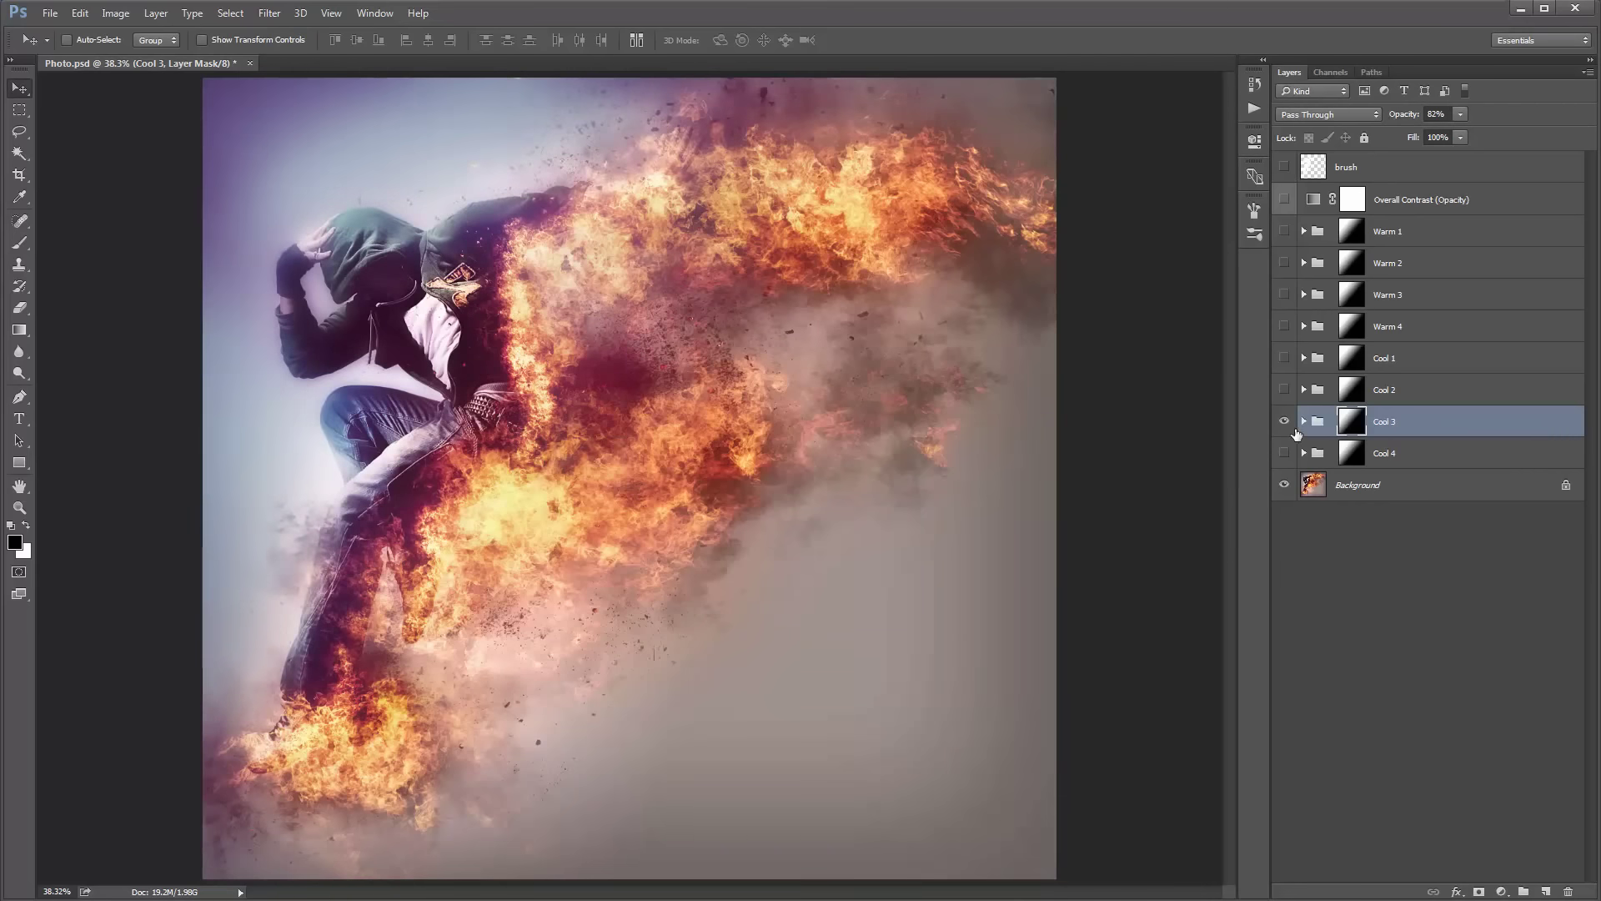
{"action": "left_click", "coordinate": [1284, 550]}
{"action": "left_click", "coordinate": [1285, 582]}
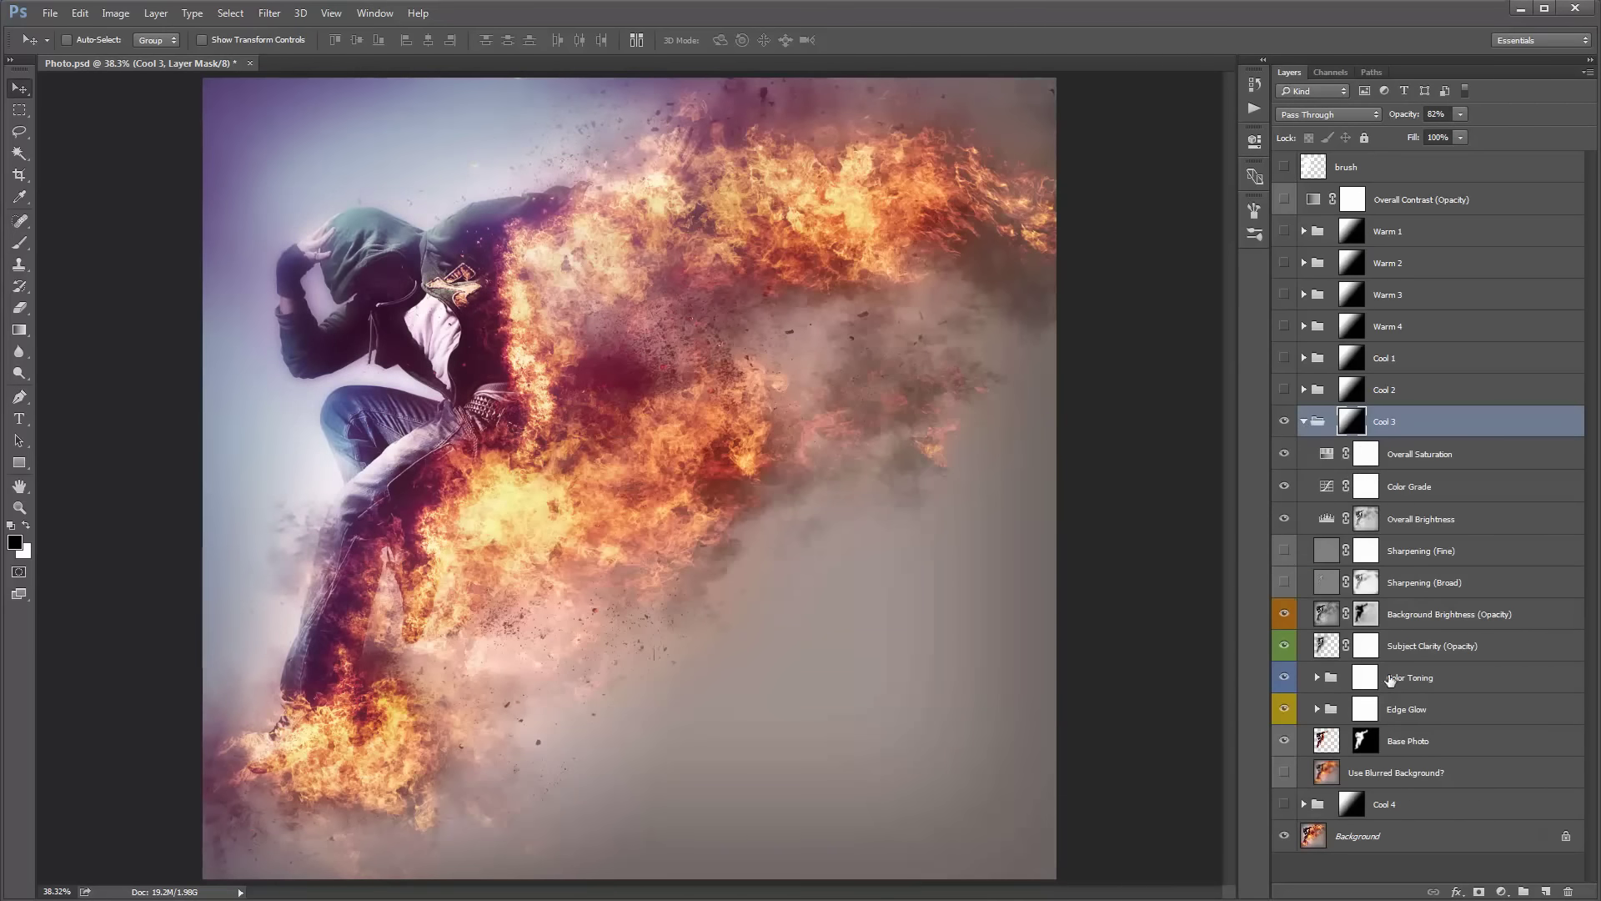
Duplicate the Edge Glow group inside Cool 3 and adjust the opacity of its Subject Clarity layer.
{"action": "left_click", "coordinate": [1459, 709]}
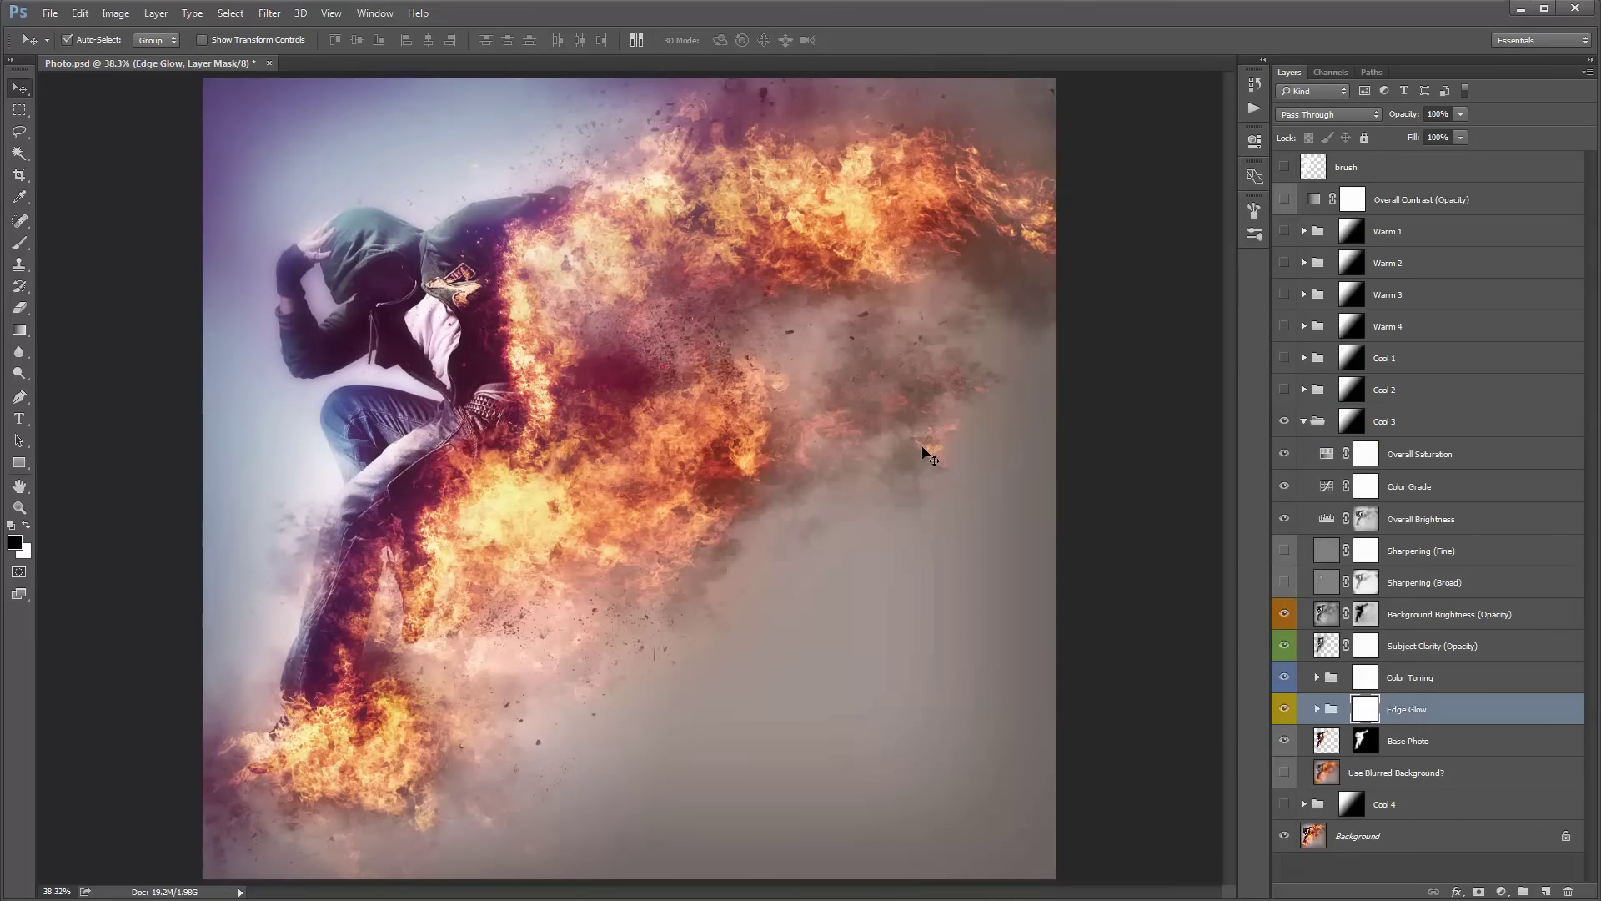
{"action": "key", "text": "ctrl+j"}
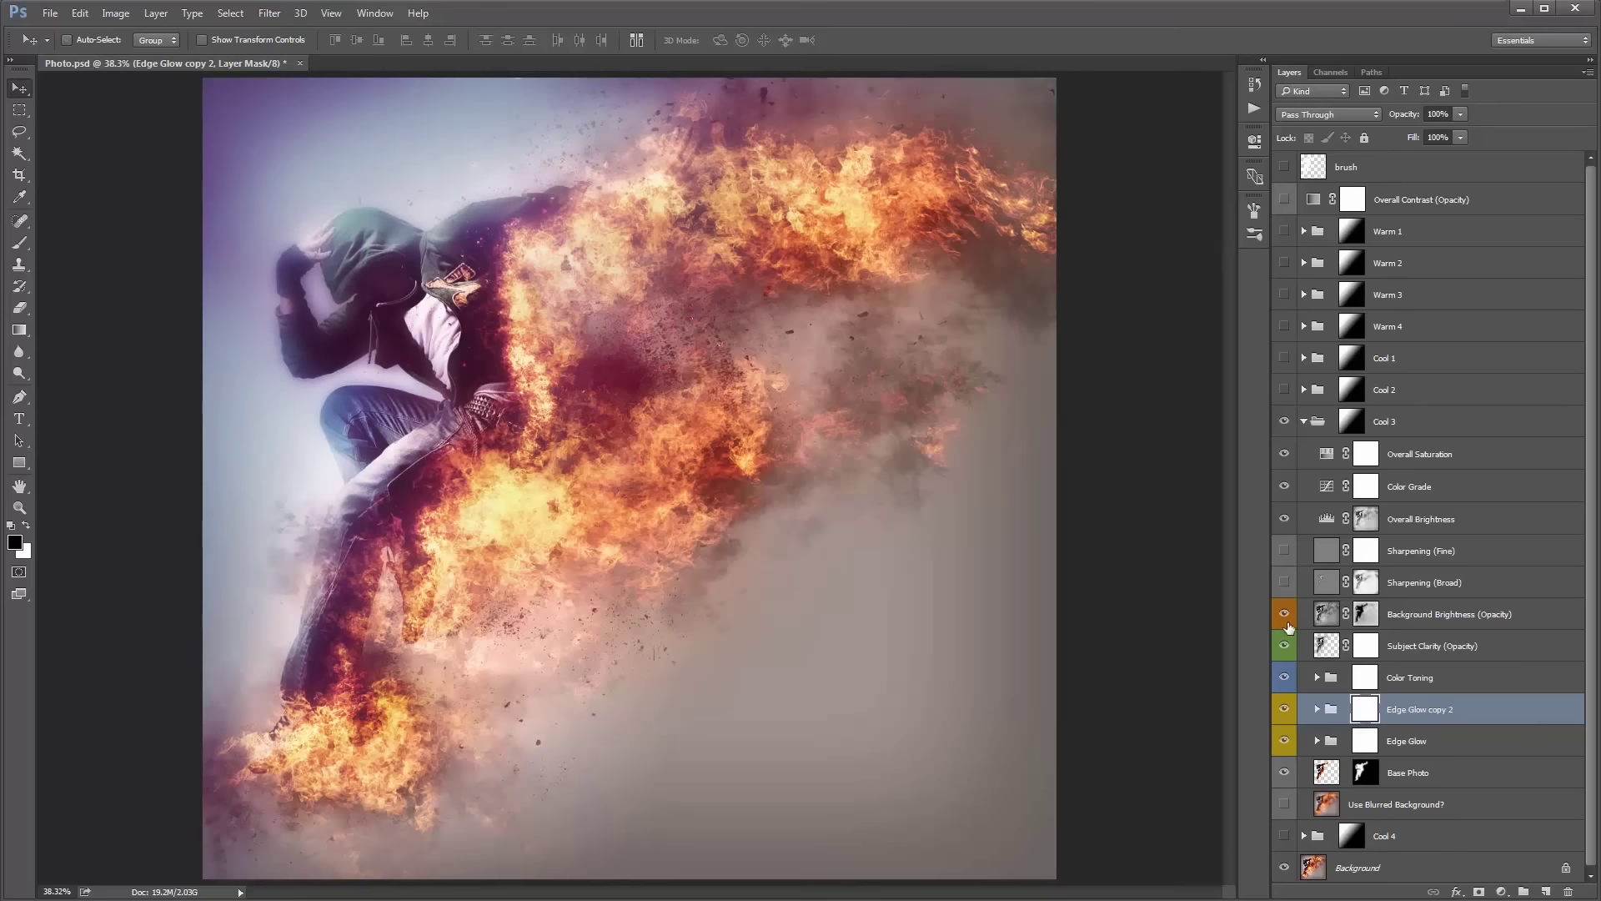
{"action": "left_click", "coordinate": [1447, 647]}
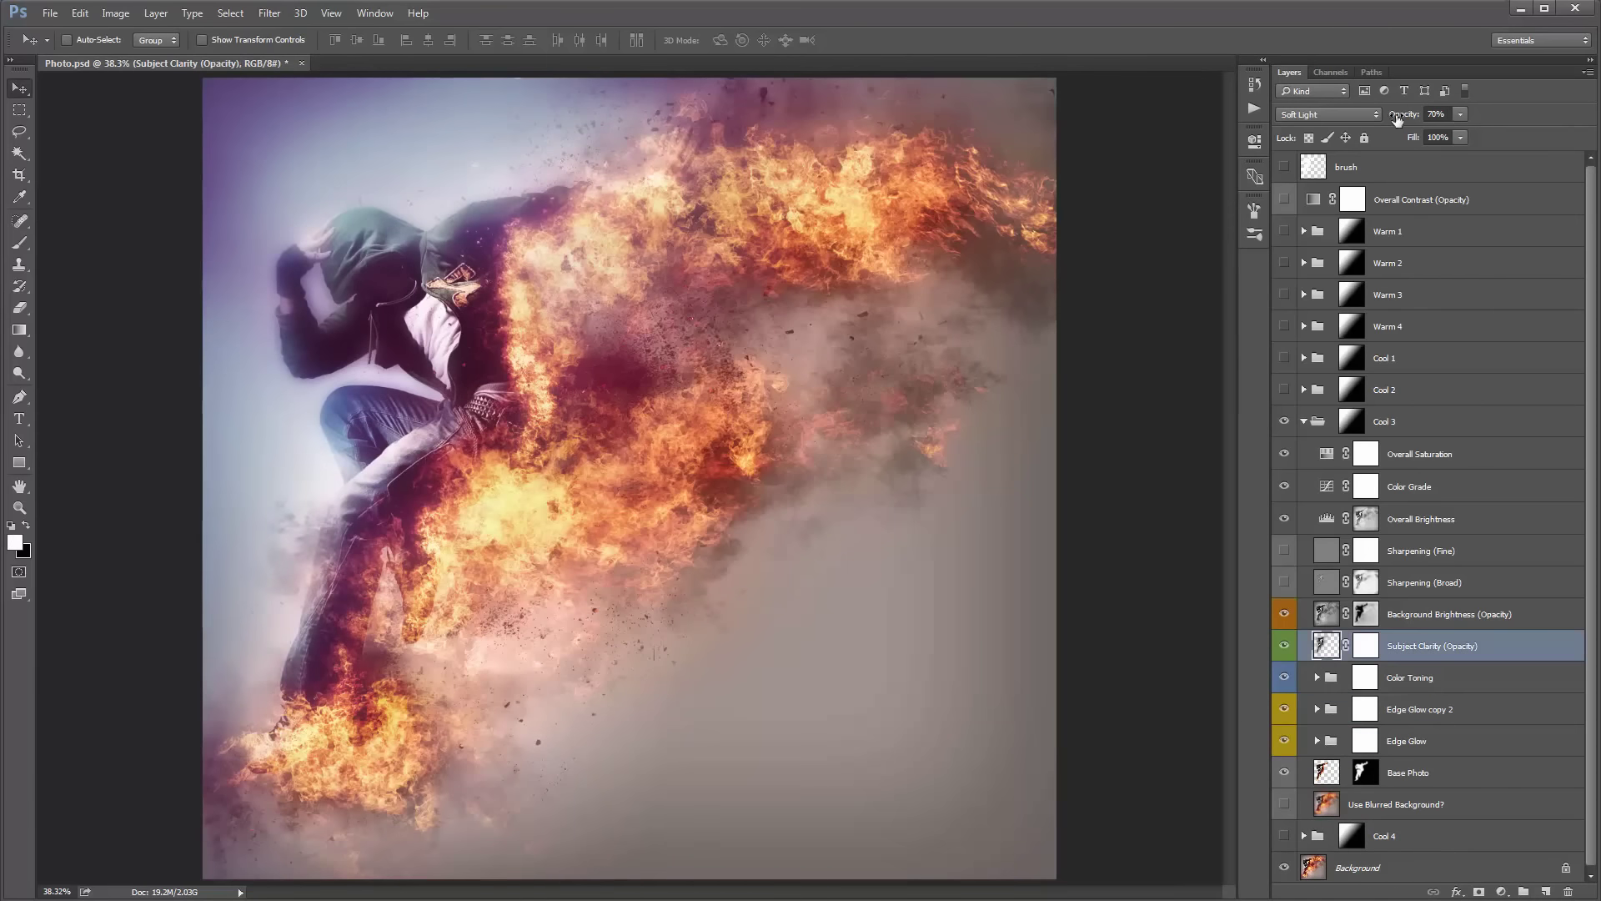
{"action": "mouse_move", "coordinate": [1398, 119]}
{"action": "left_mouse_down"}
{"action": "mouse_move", "coordinate": [1381, 119]}
{"action": "mouse_move", "coordinate": [1398, 120]}
{"action": "left_mouse_up"}
Lower the opacity of the Background Brightness layer inside Cool 3, and collapse the group.
{"action": "left_click", "coordinate": [1462, 611]}
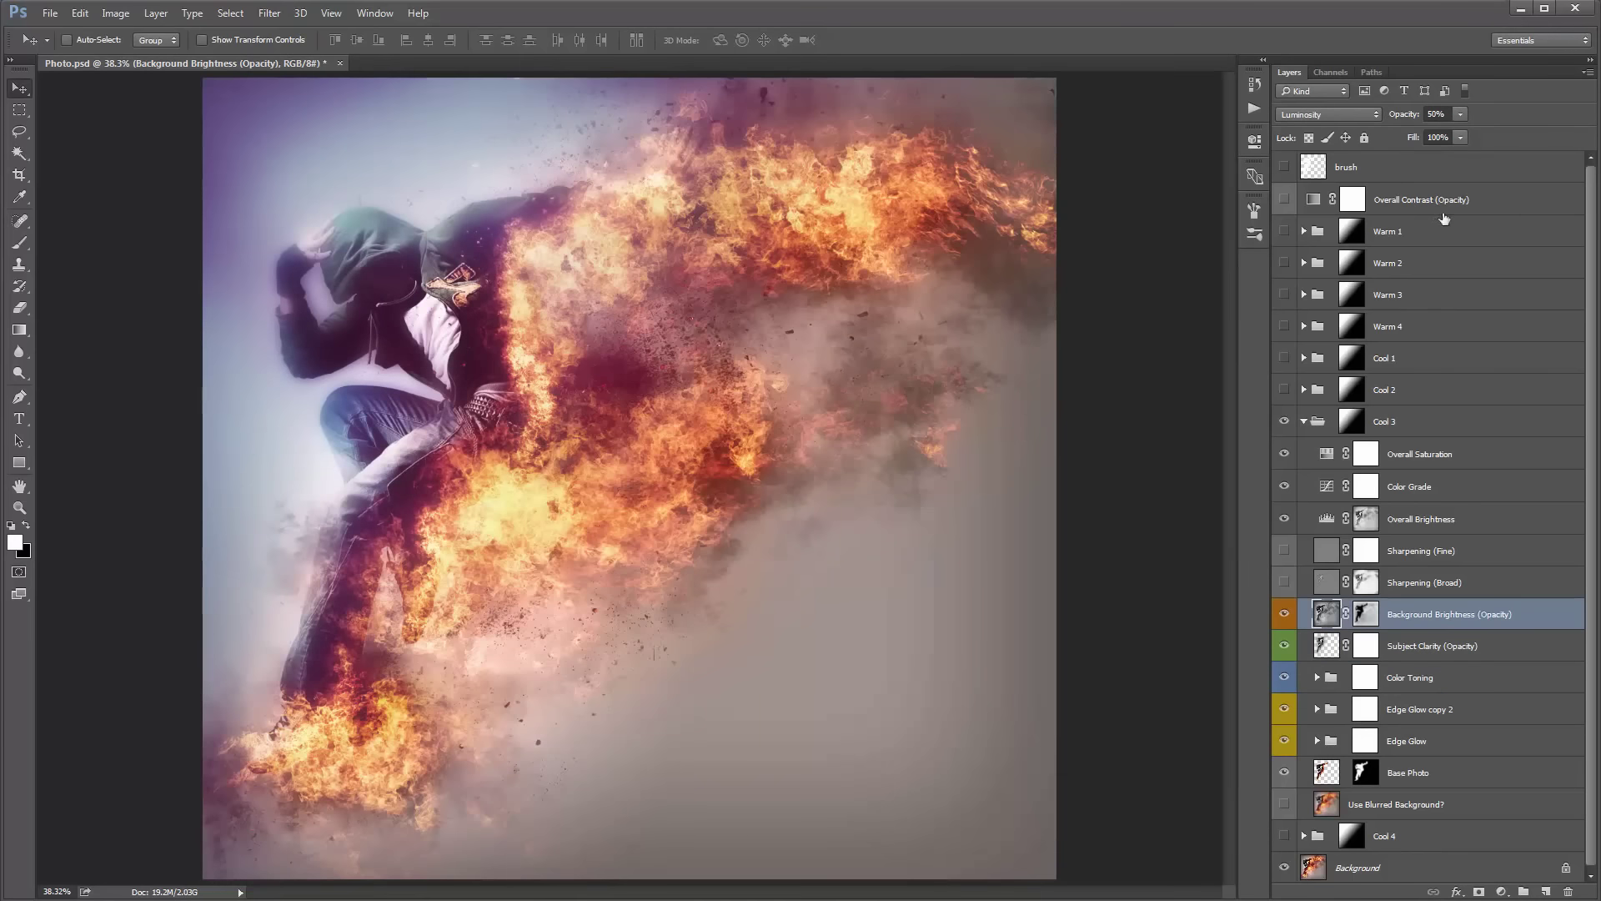
{"action": "mouse_move", "coordinate": [1395, 119]}
{"action": "left_mouse_down"}
{"action": "mouse_move", "coordinate": [1349, 119]}
{"action": "mouse_move", "coordinate": [1365, 124]}
{"action": "left_mouse_up"}
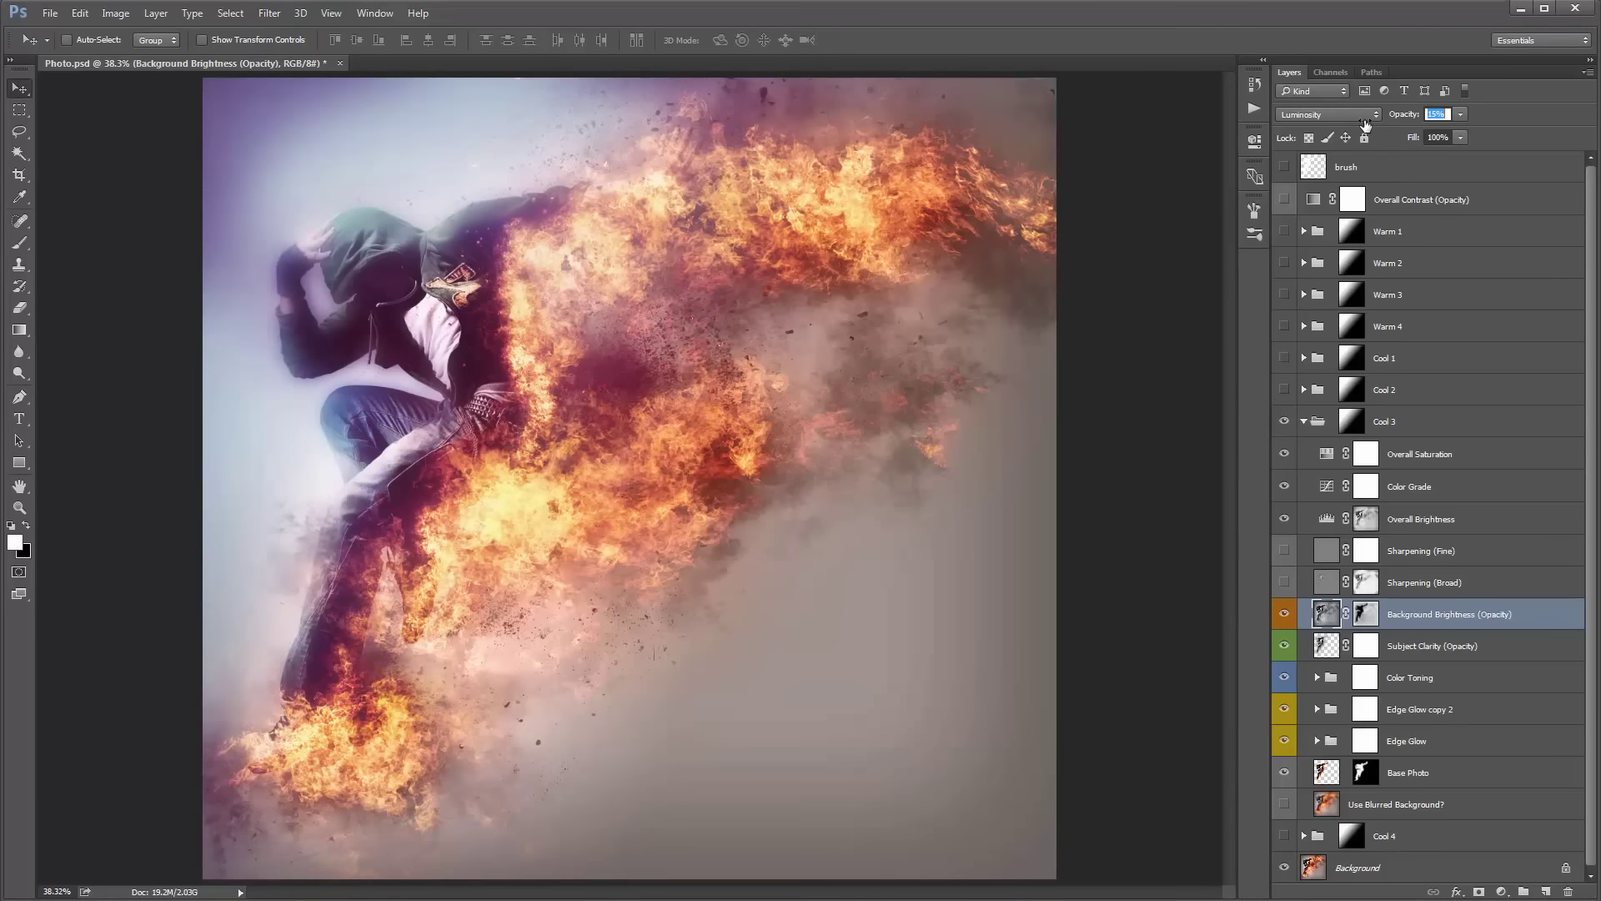
{"action": "key", "text": "Return"}
{"action": "left_click", "coordinate": [1304, 422]}
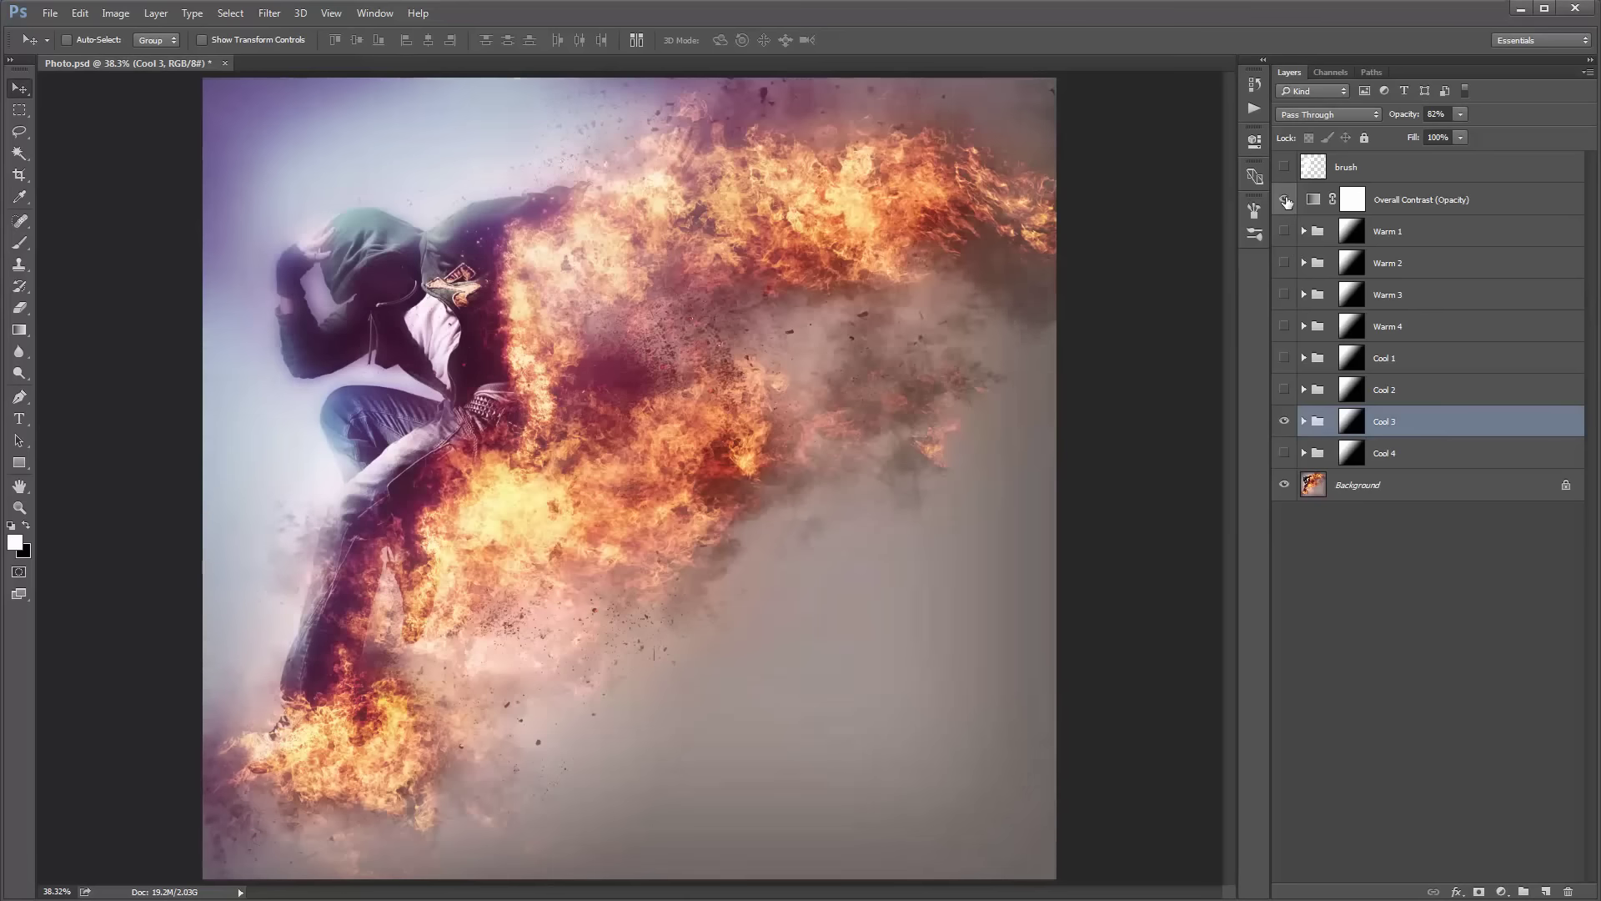
Show the Overall Contrast layer at 6% opacity and group it together with all the Warm and Cool groups.
{"action": "left_click", "coordinate": [1383, 211]}
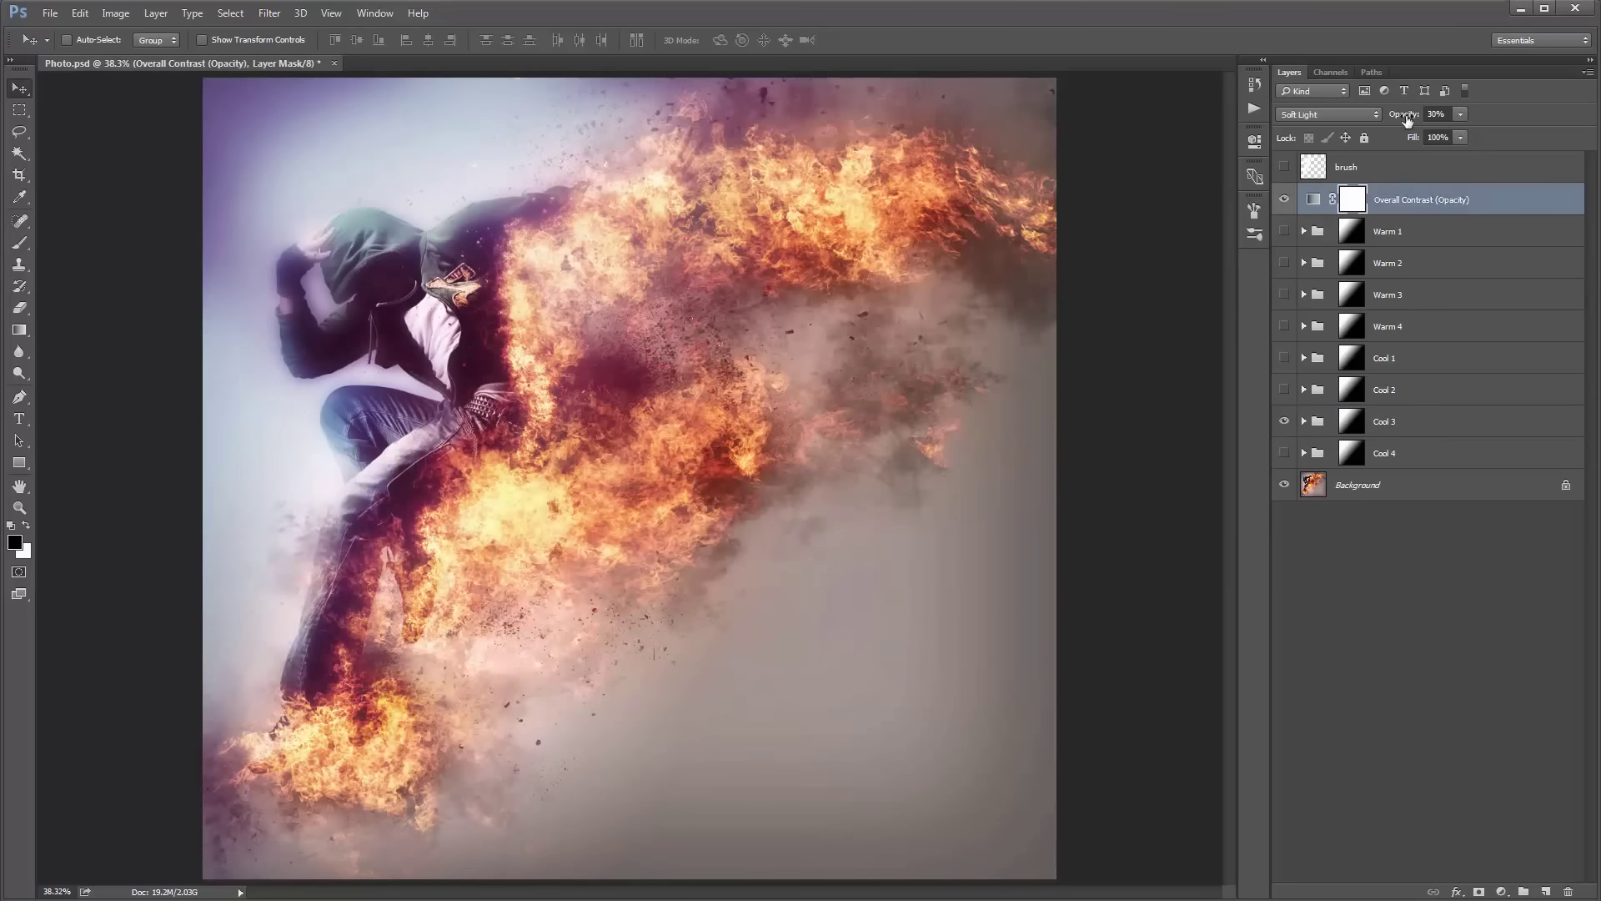
{"action": "left_click_drag", "start_coordinate": [1407, 120], "coordinate": [263, 148]}
{"action": "left_click", "coordinate": [1444, 467], "text": "shift"}
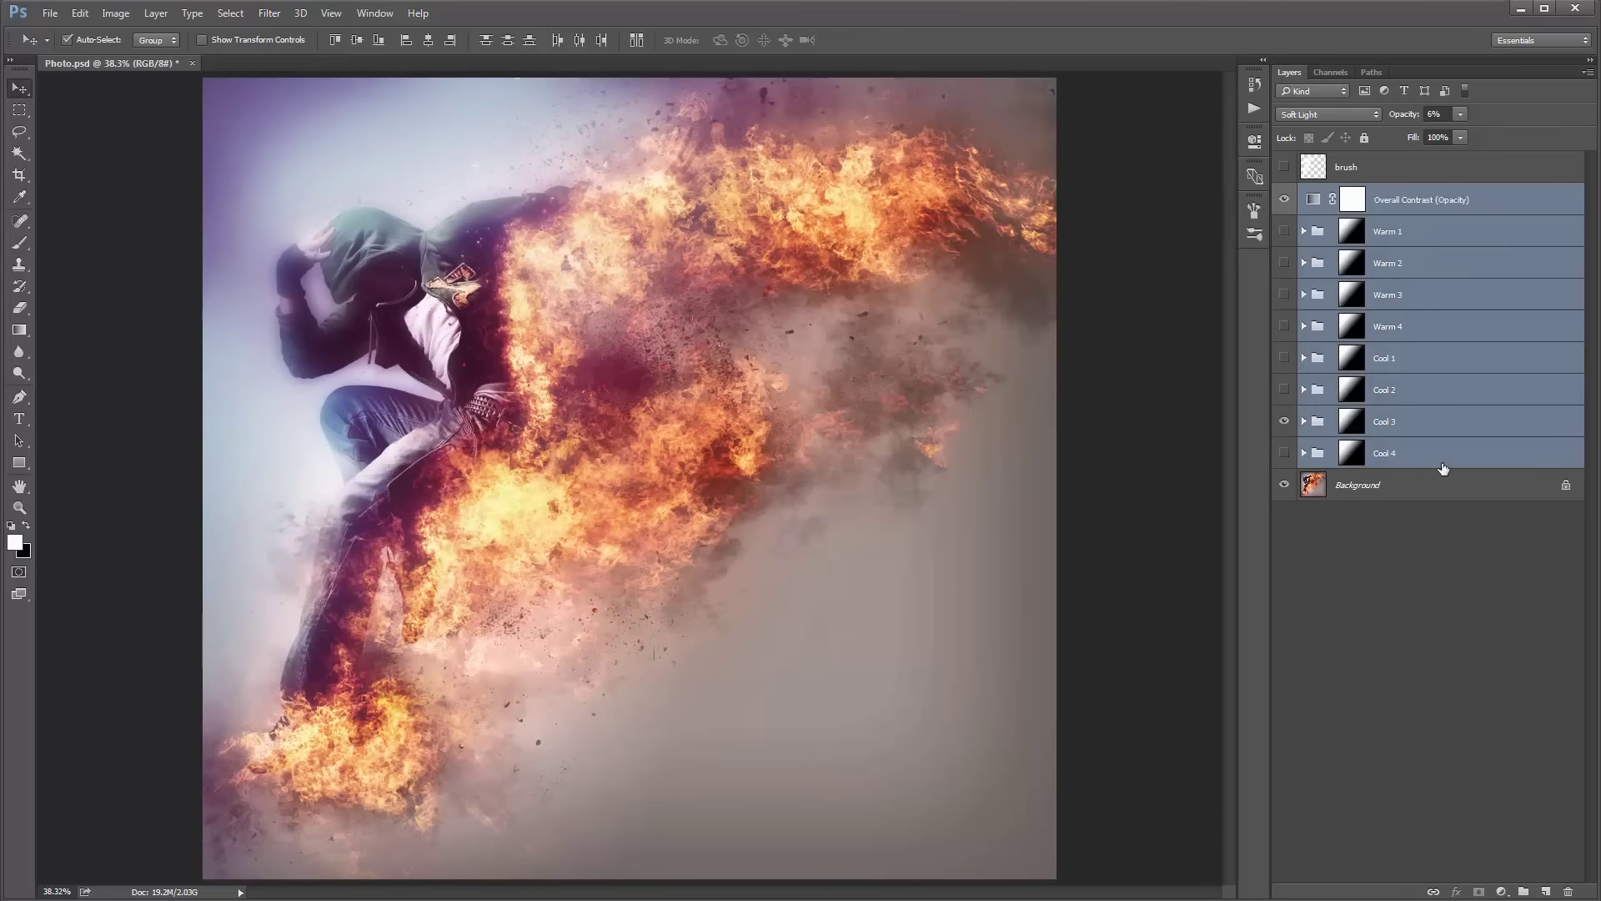
{"action": "key", "text": "ctrl+g"}
Compare the image with and without the new effect group by toggling its visibility, leaving it shown.
{"action": "left_click", "coordinate": [1286, 193]}
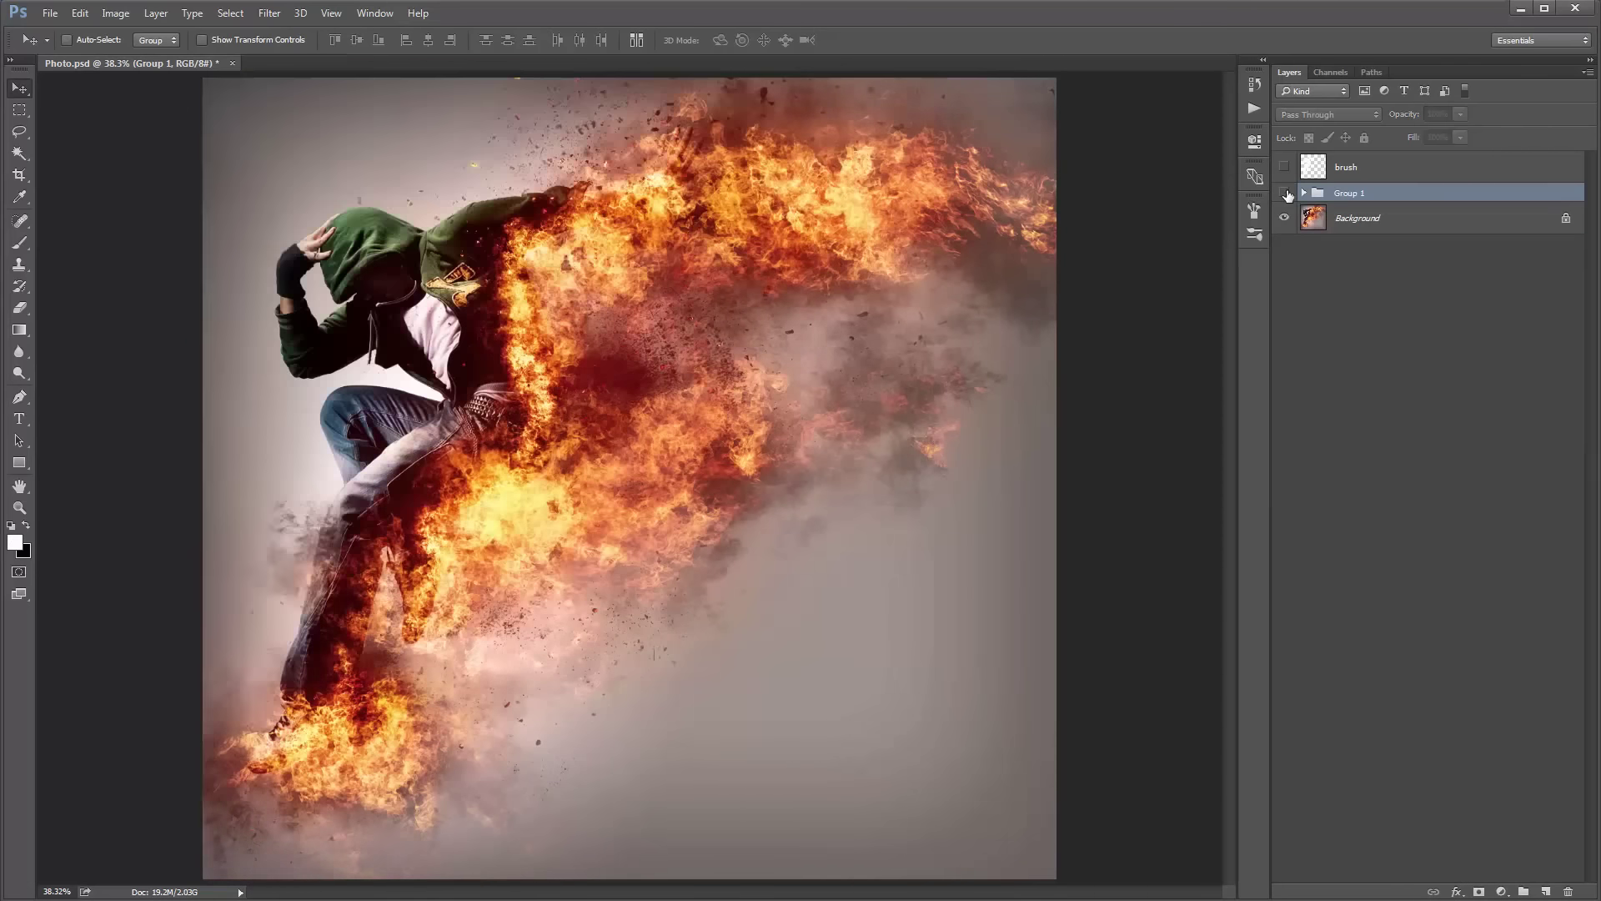
{"action": "left_click", "coordinate": [1285, 194]}
{"action": "left_click", "coordinate": [1285, 193]}
{"action": "left_click", "coordinate": [1285, 194]}
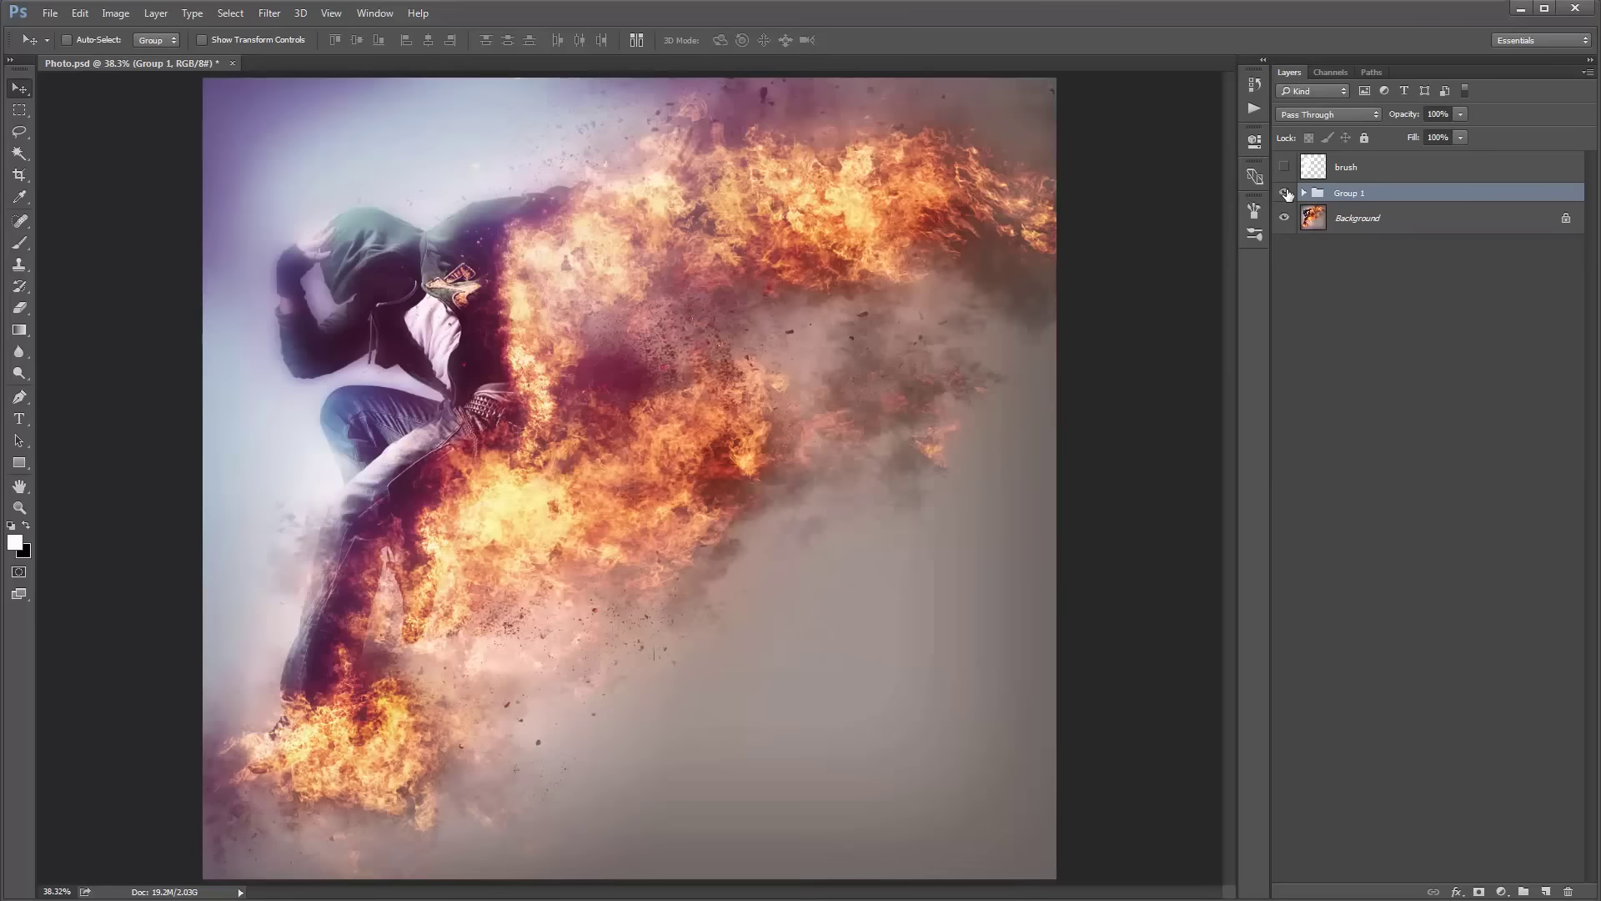
{"action": "left_click", "coordinate": [1285, 193]}
{"action": "left_click", "coordinate": [1286, 193]}
{"action": "left_click", "coordinate": [1284, 194]}
{"action": "left_click", "coordinate": [1284, 194]}
{"action": "left_click", "coordinate": [1284, 193]}
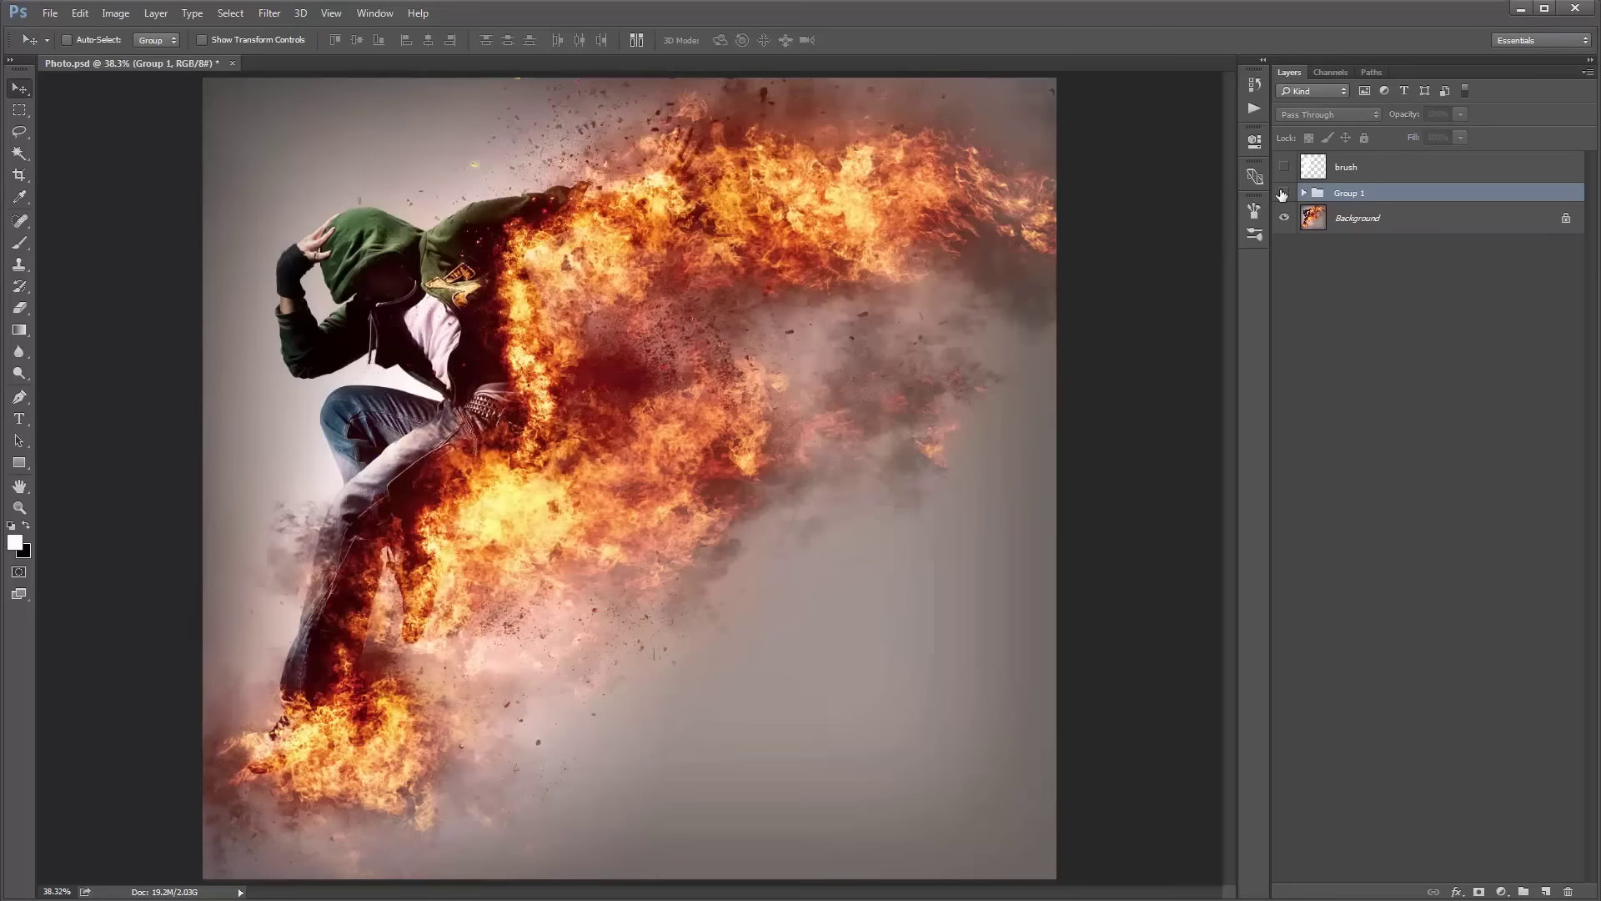
{"action": "left_click", "coordinate": [1284, 194]}
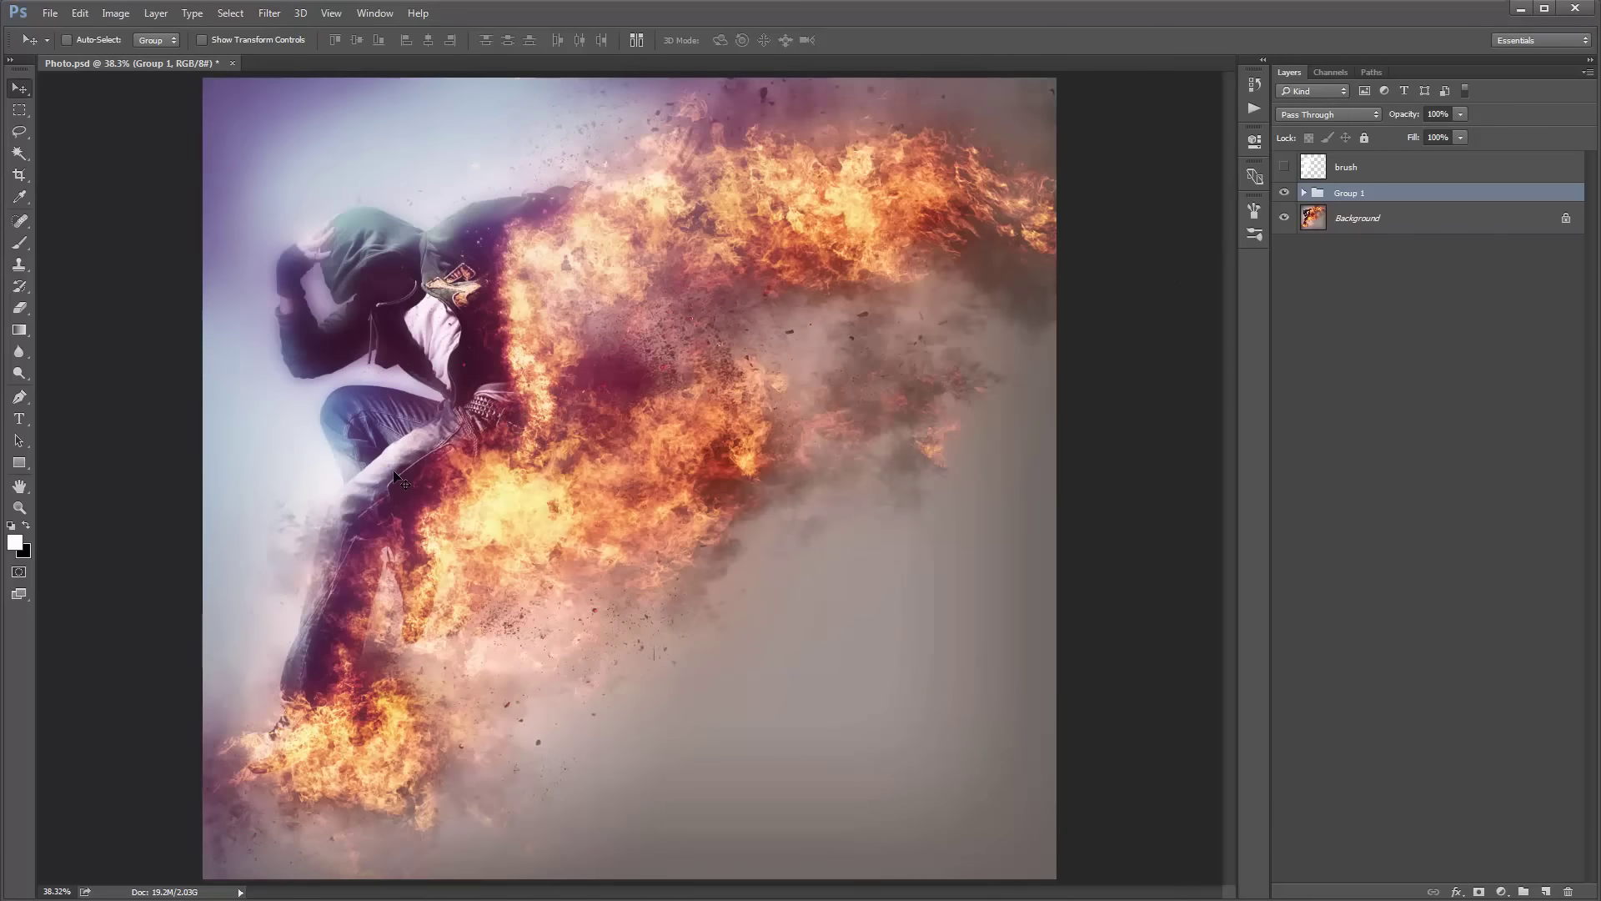